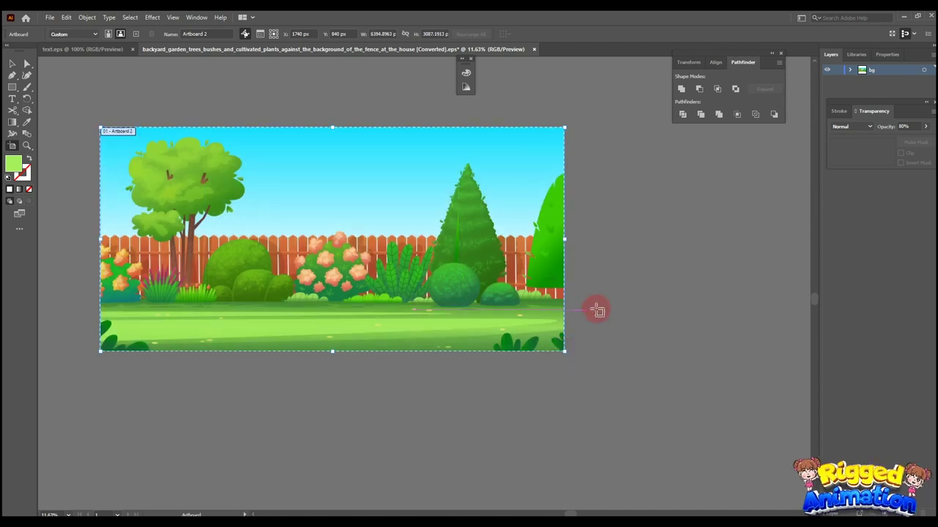
Step: Move the sky shape in place onto its own layer beneath bg and name that layer "sky"
key("v")
key("a")
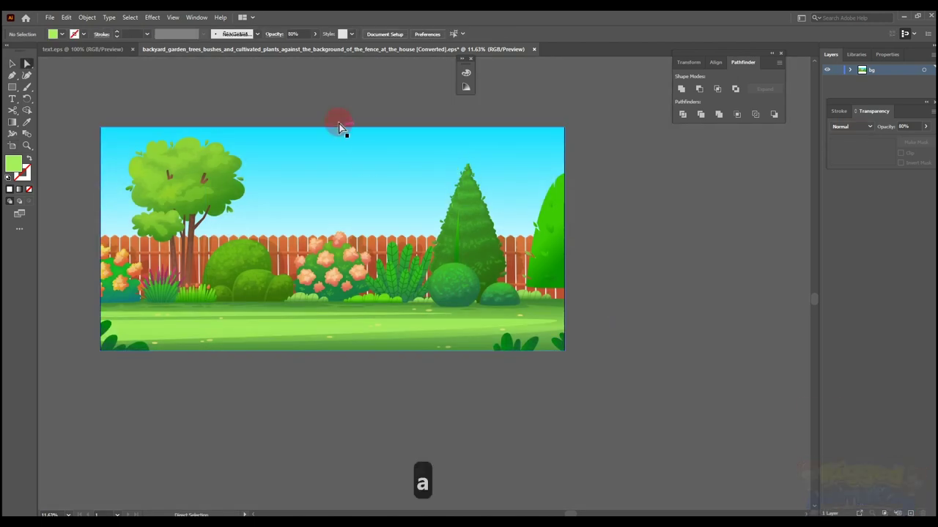
left_click(344, 158)
key("ctrl+x")
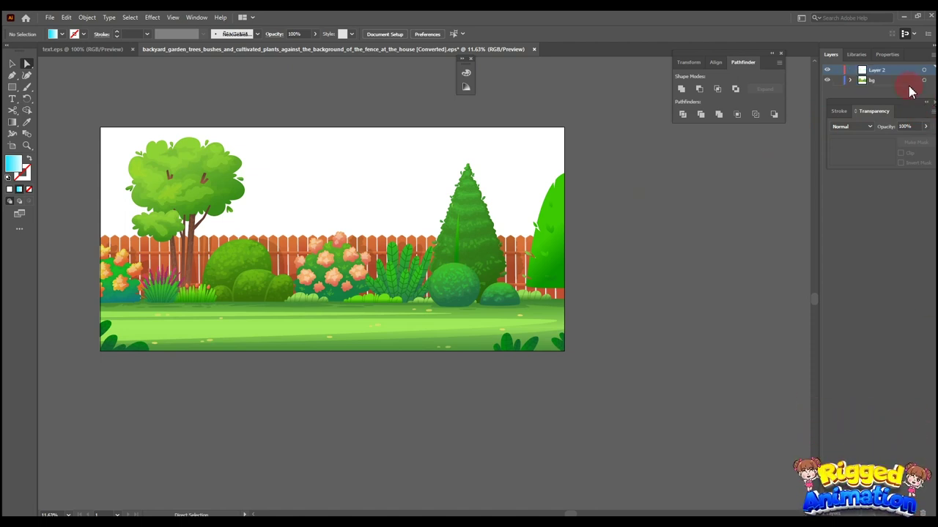
left_click_drag(894, 87, 895, 88)
key("ctrl+shift+v")
double_click(880, 80)
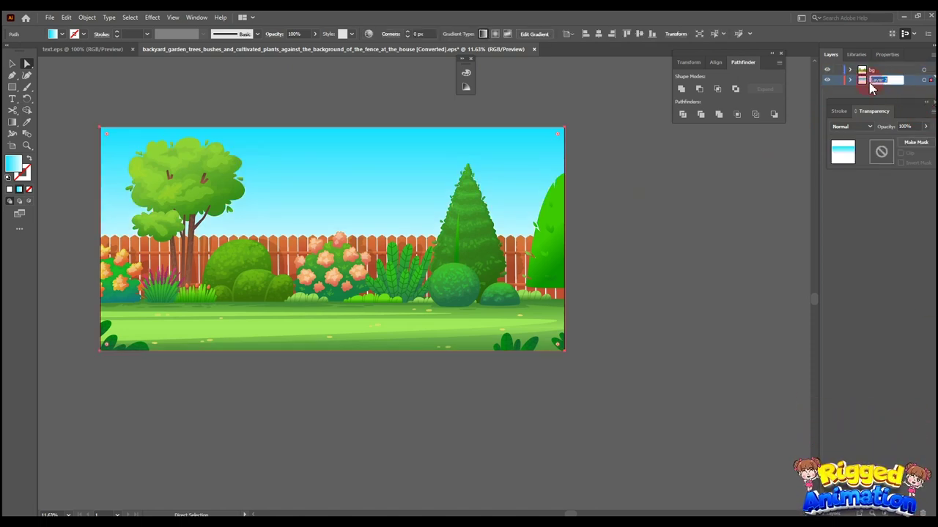
type("sky")
key("Return")
Step: Move the dark foreground leaves in both lower corners in place onto a new layer above bg, named "leaf"
key("b")
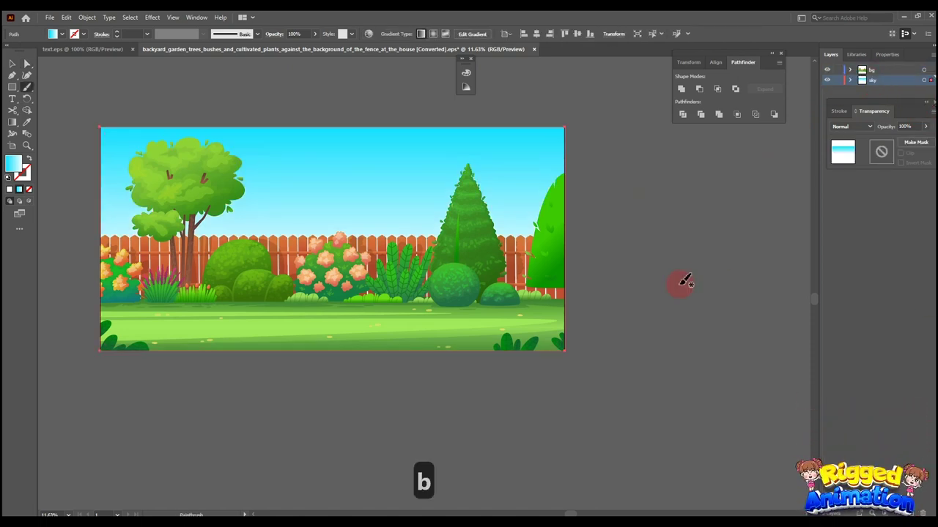
key("v")
left_click(135, 343)
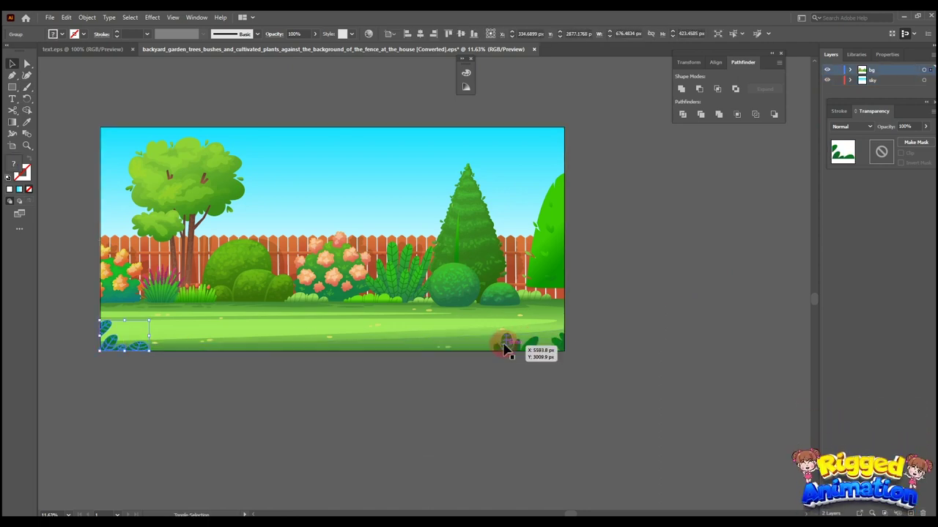
left_click(505, 345, "shift")
key("ctrl+x")
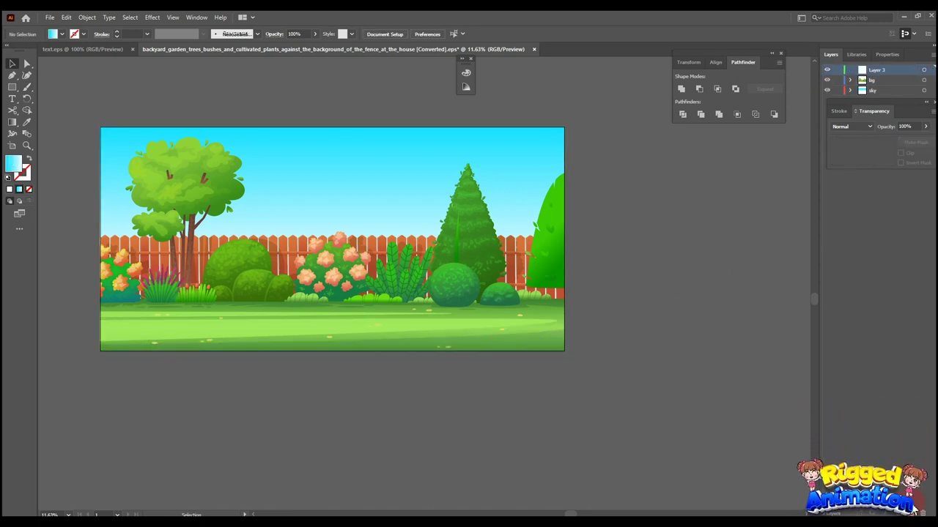
key("ctrl+shift+v")
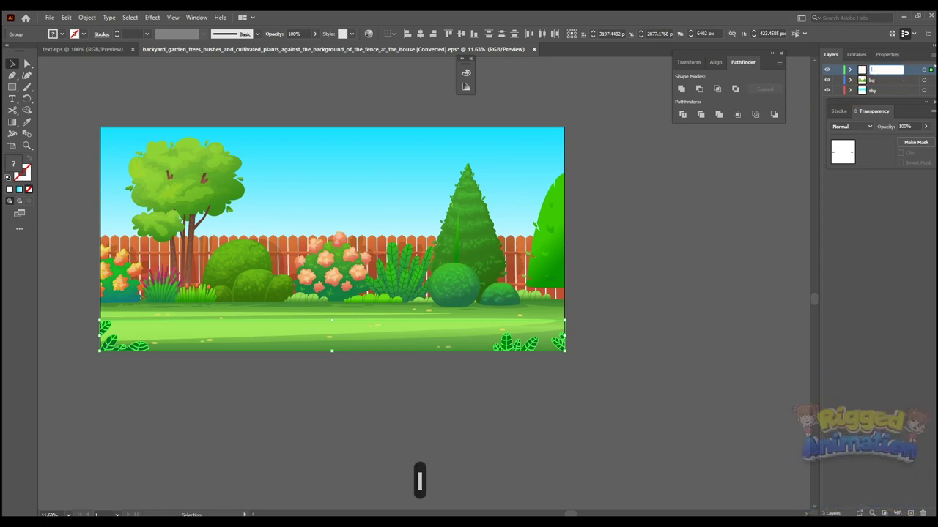
type("leaf")
key("BackSpace")
key("BackSpace")
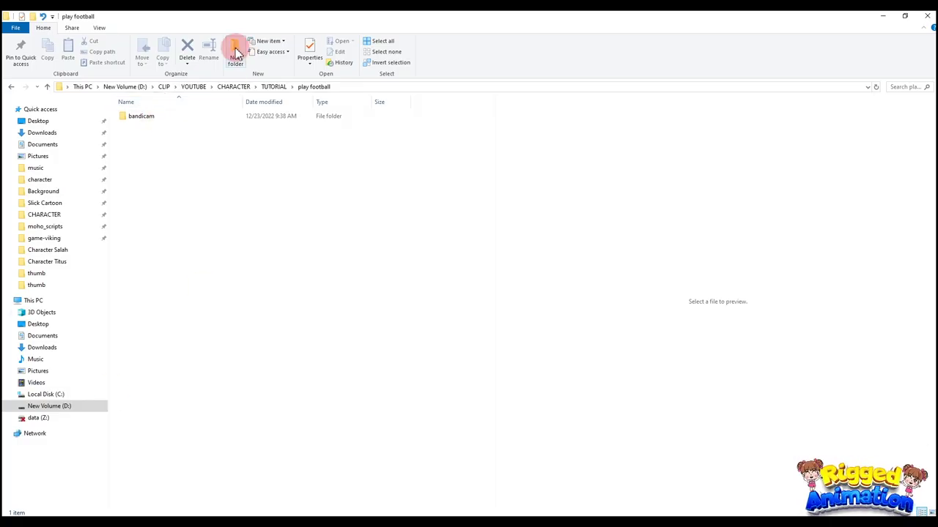
Step: In File Explorer, create a folder named "project" inside the play football folder and open it
left_click(236, 53)
type("p")
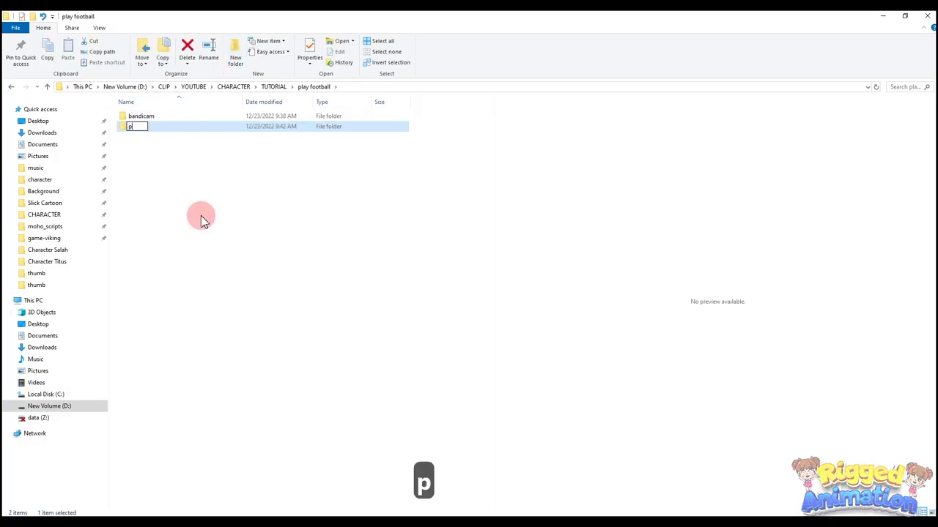
type("roj")
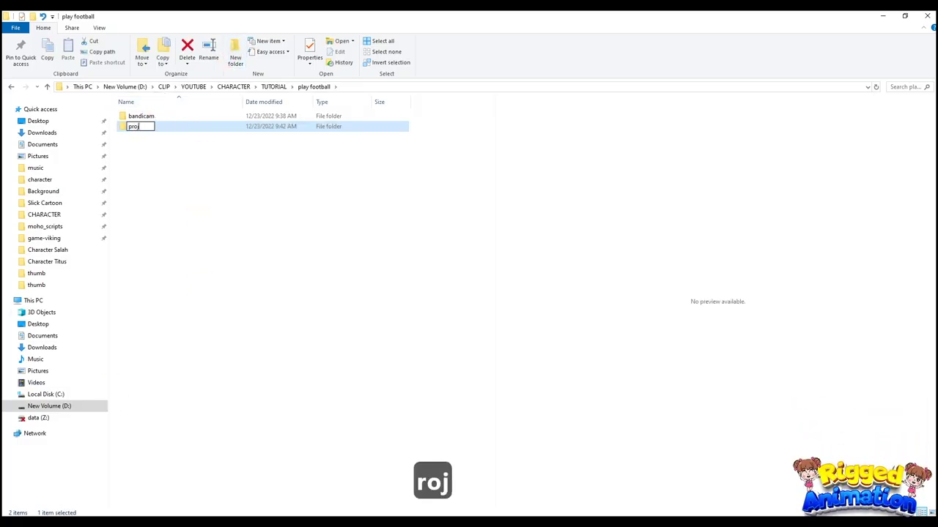
type("ect")
key("Return")
key("Return")
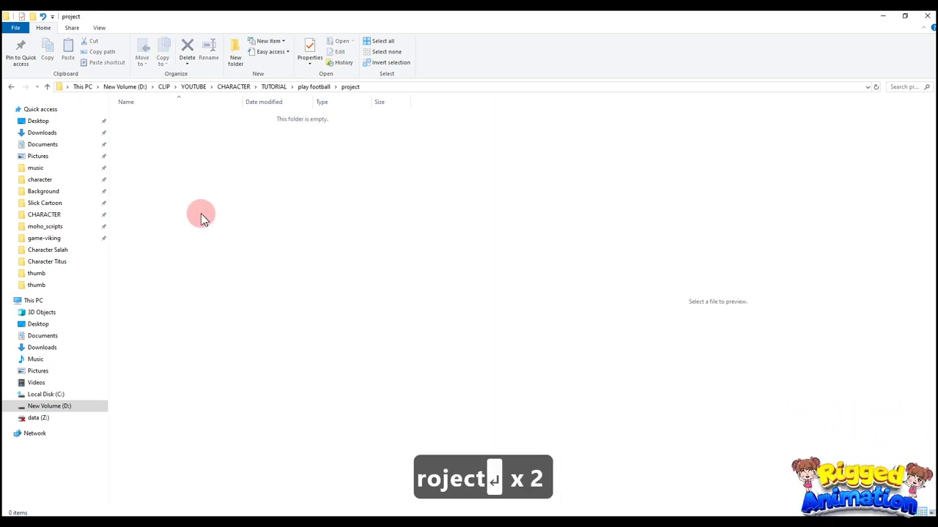
Step: Create a folder named "bg" inside the project folder, open it and copy its path
left_click(234, 56)
type("bg")
key("Return")
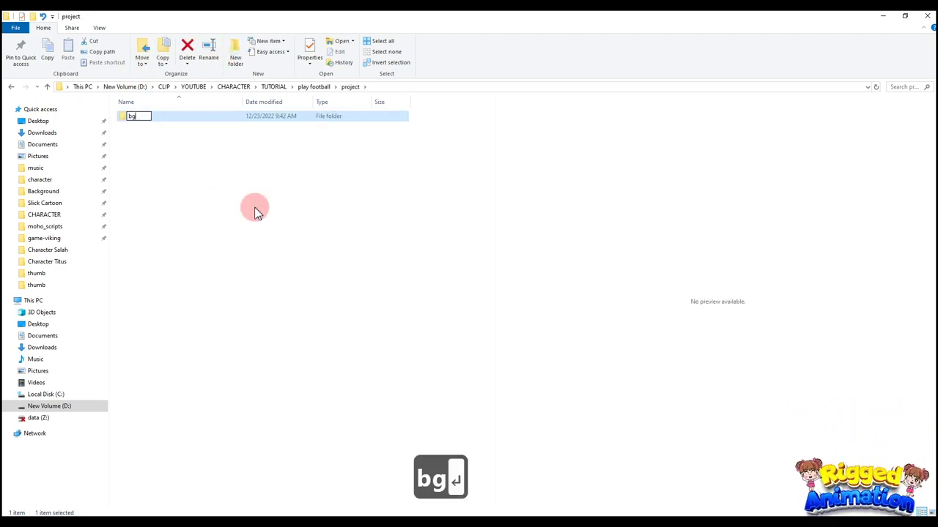
key("Return")
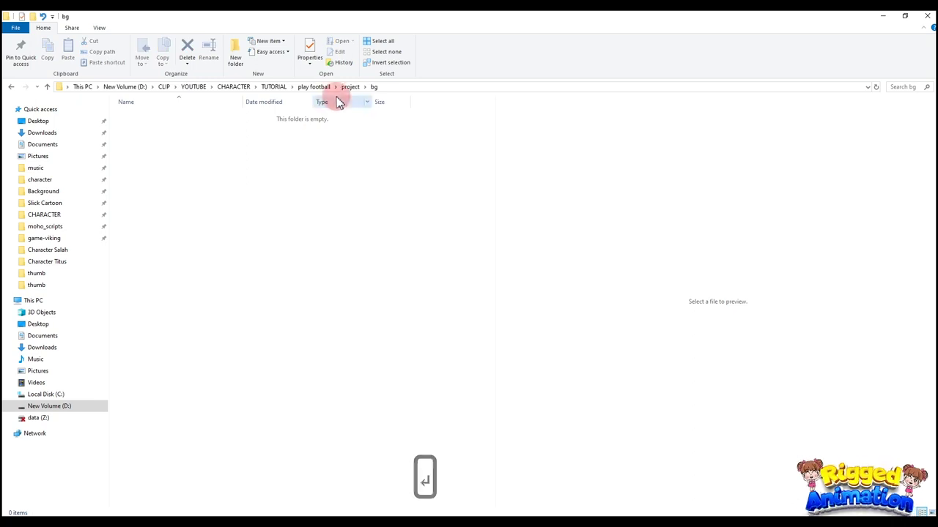
left_click(387, 87)
key("ctrl+c")
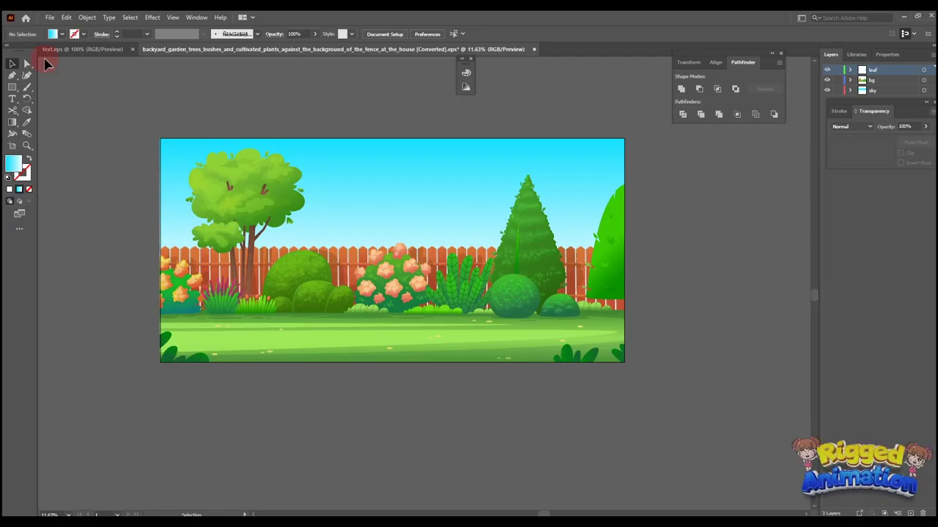
Step: Back in Illustrator, export all layers with Multi Exporter as transparent PNG 24 files into the bg folder, without trimming edges
left_click(50, 17)
mouse_move(102, 235)
left_click(247, 261)
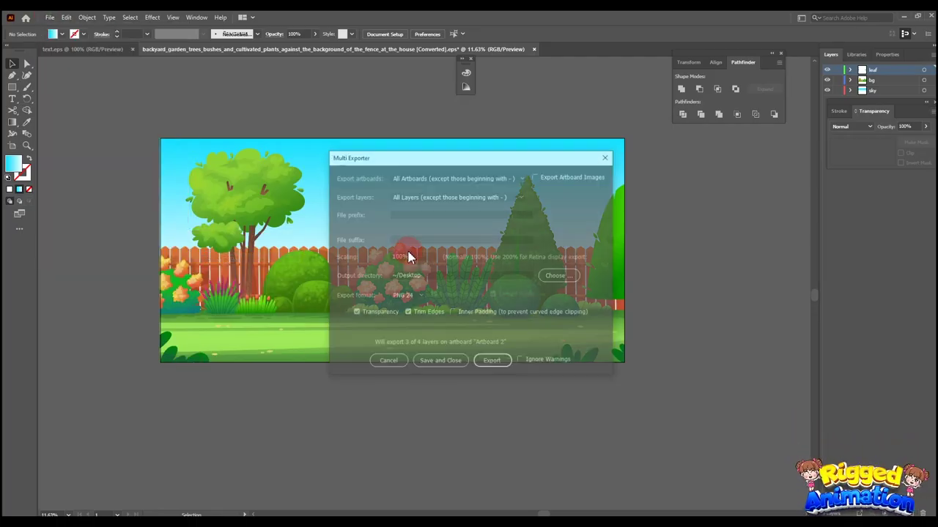
key("ctrl+v")
left_click(408, 313)
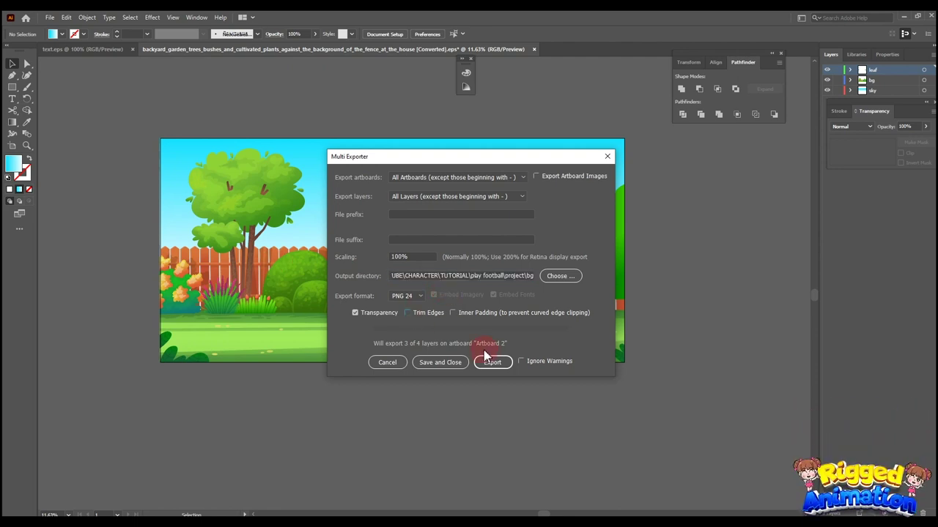
key("Return")
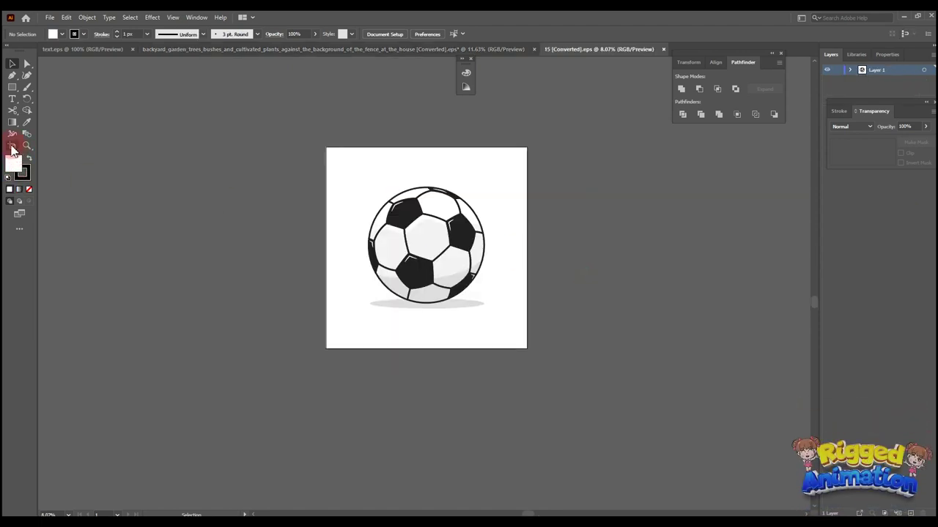
Step: Resize the soccer ball document's artboard to 1000 x 1000 px
left_click(11, 146)
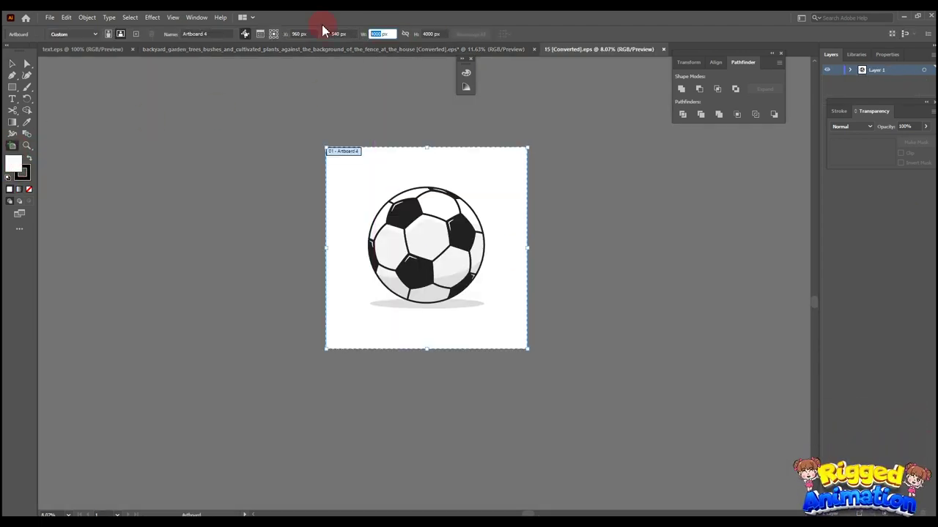
type("1000")
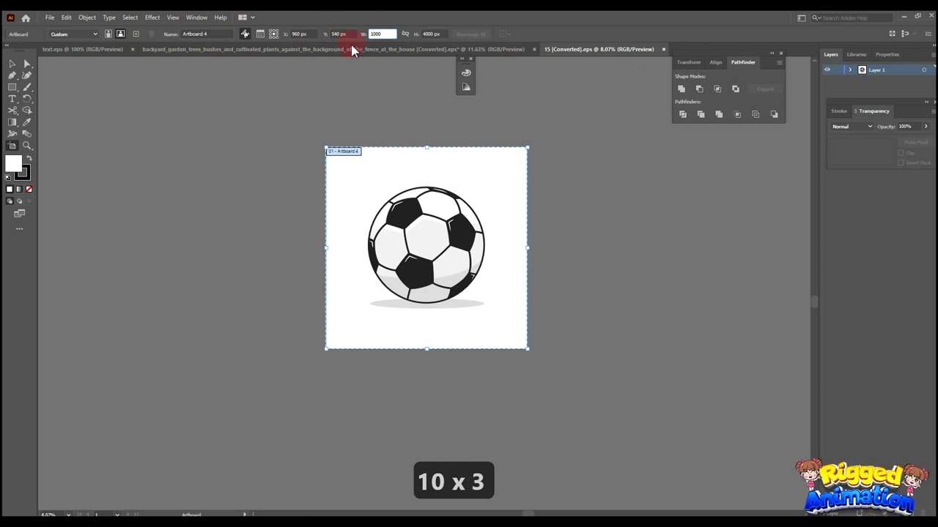
left_click(435, 33)
type("1000")
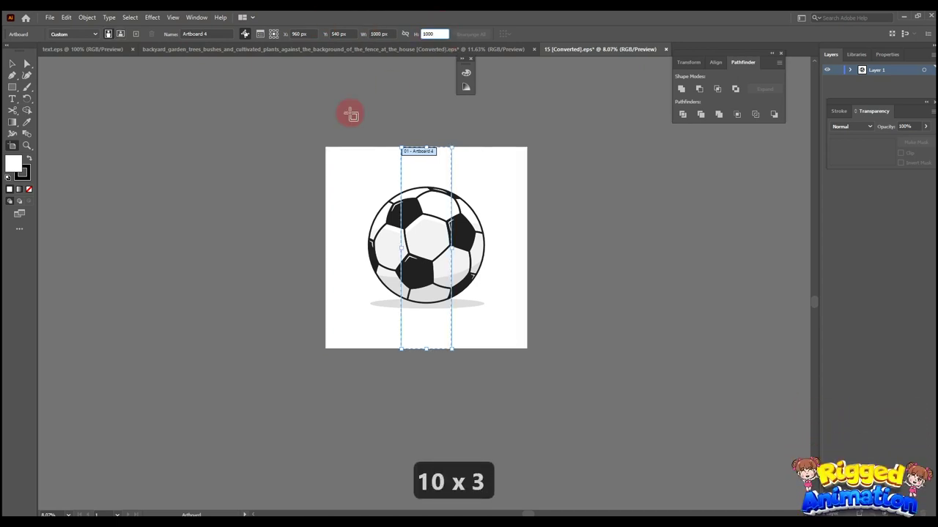
key("Return")
key("v")
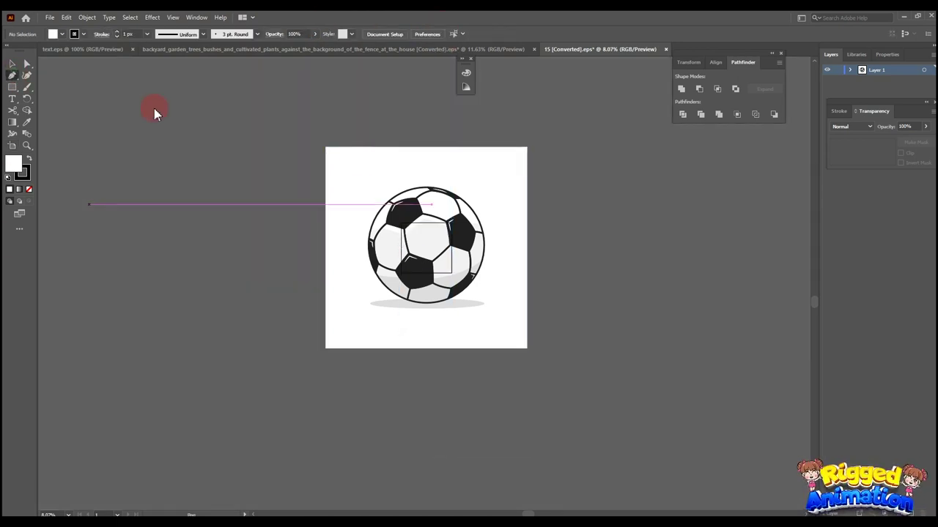
Step: Delete the white background square and the grey shadow ellipse under the soccer ball
left_click(364, 156)
key("BackSpace")
key("a")
left_click(396, 305)
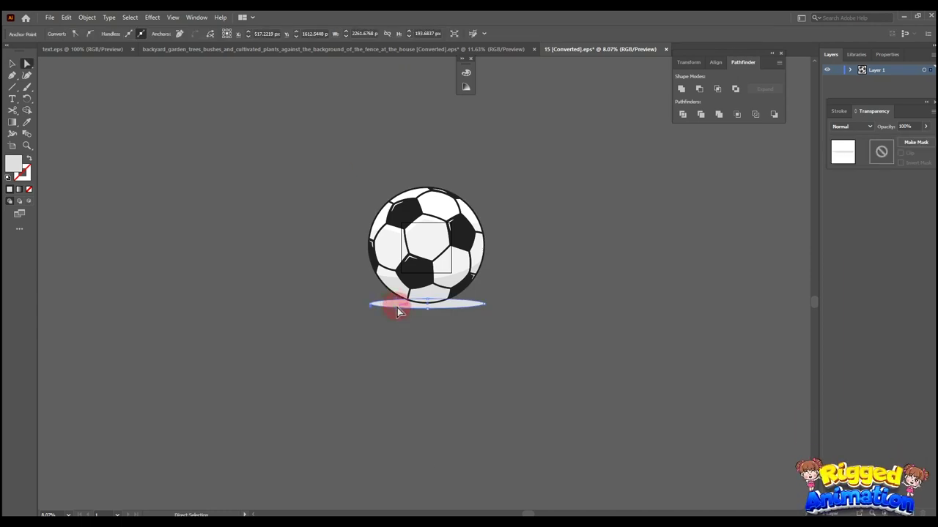
key("BackSpace")
key("BackSpace")
key("v")
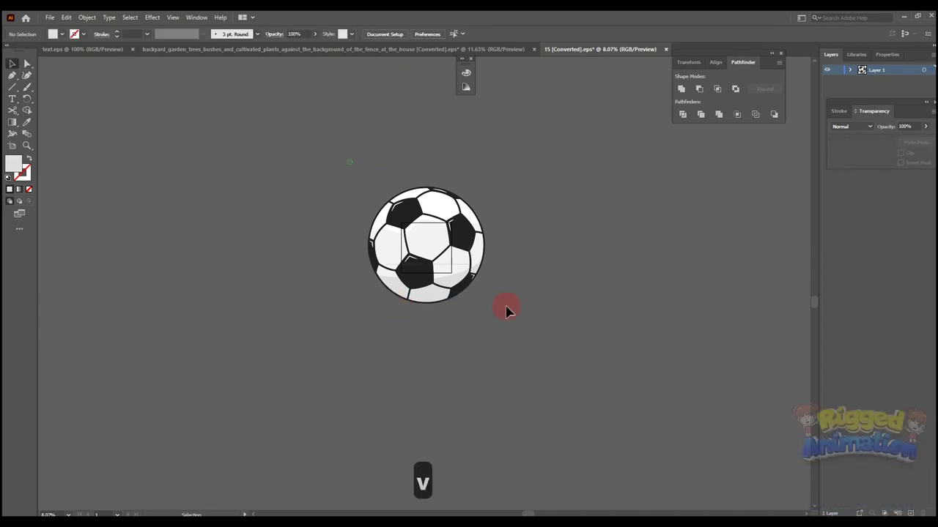
Step: Scale the soccer ball so it nearly fills the artboard and centre it there
left_click(466, 282)
left_click_drag(484, 303, 613, 419)
left_click(496, 280)
key("ctrl+space")
left_click(362, 240)
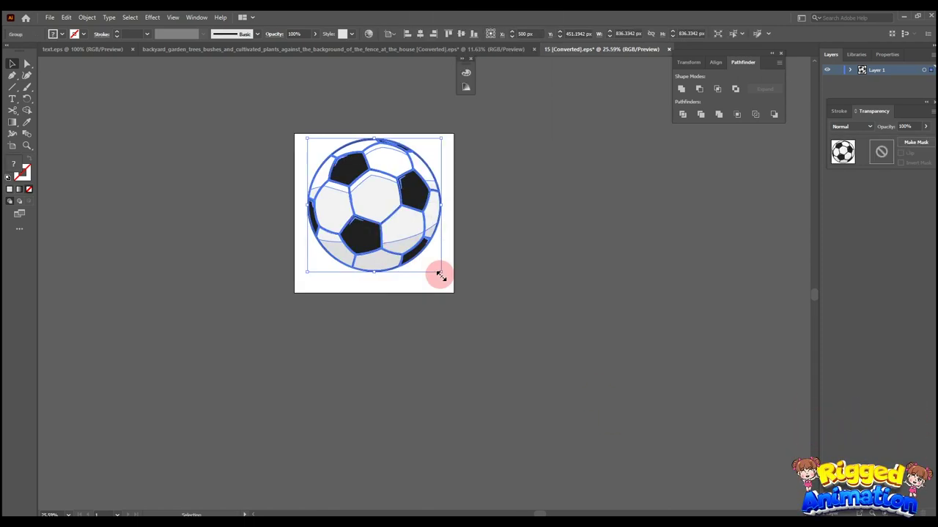
left_click_drag(441, 273, 449, 279)
left_click_drag(406, 219, 405, 227)
left_click(525, 220)
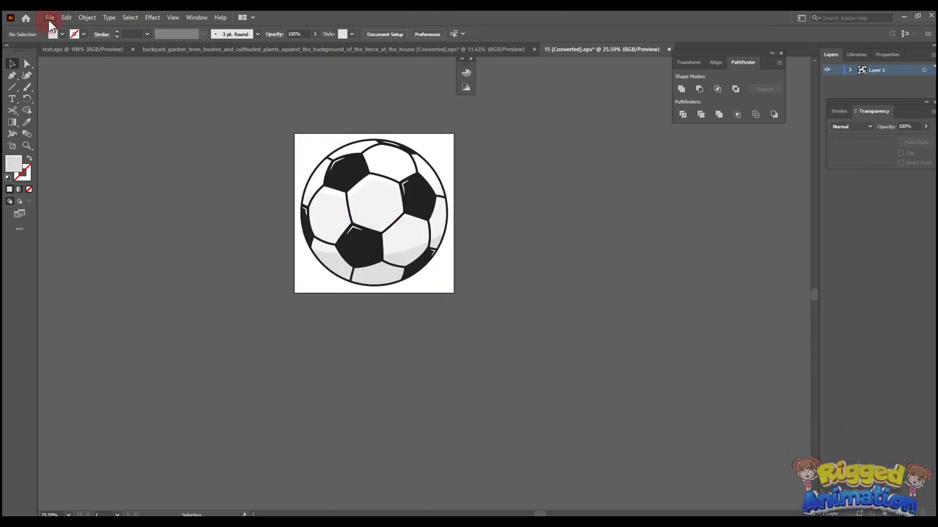
Step: Export the ball as a PNG named "ball" in the bg folder, at 300 ppi with a transparent background
left_click(50, 17)
mouse_move(203, 203)
left_click(326, 211)
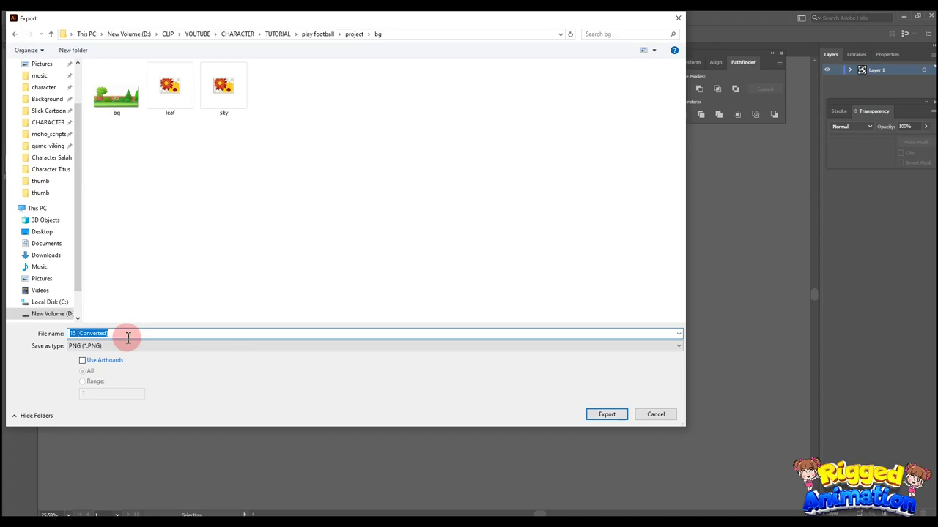
type("ball")
key("Return")
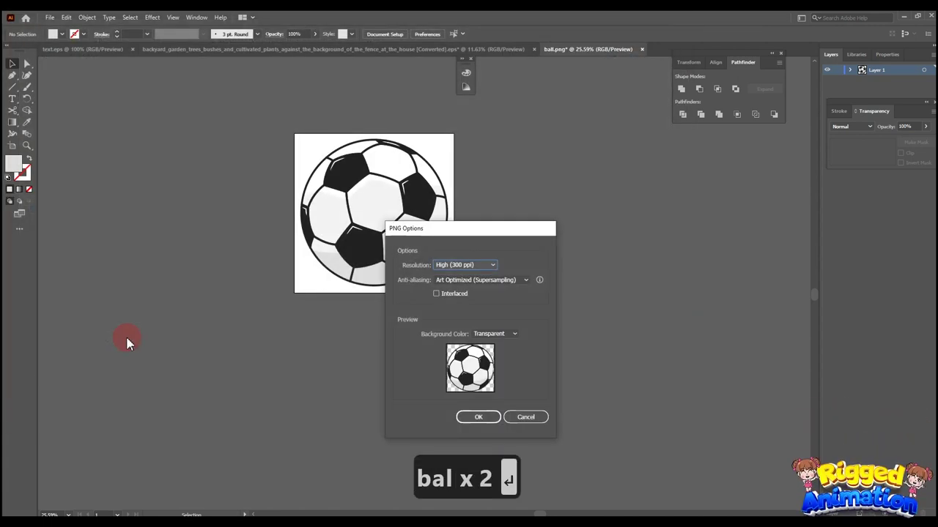
key("Return")
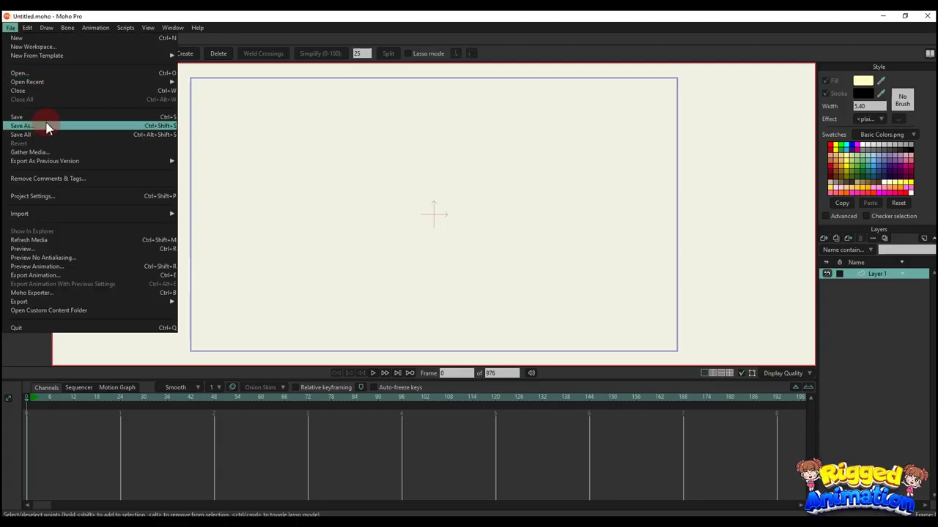
Step: In Moho Pro, save the untitled project as "play football" in the play football folder
left_click(46, 128)
type("play f")
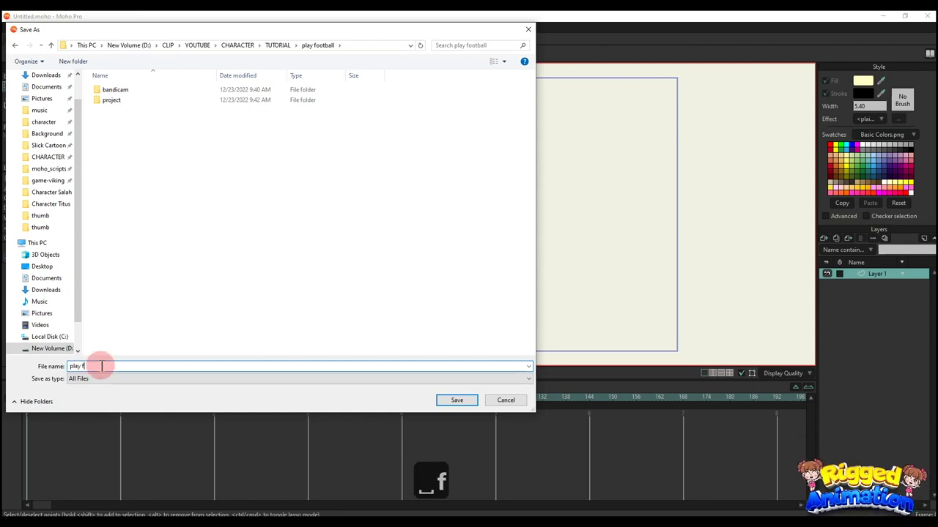
type("ootball")
key("Return")
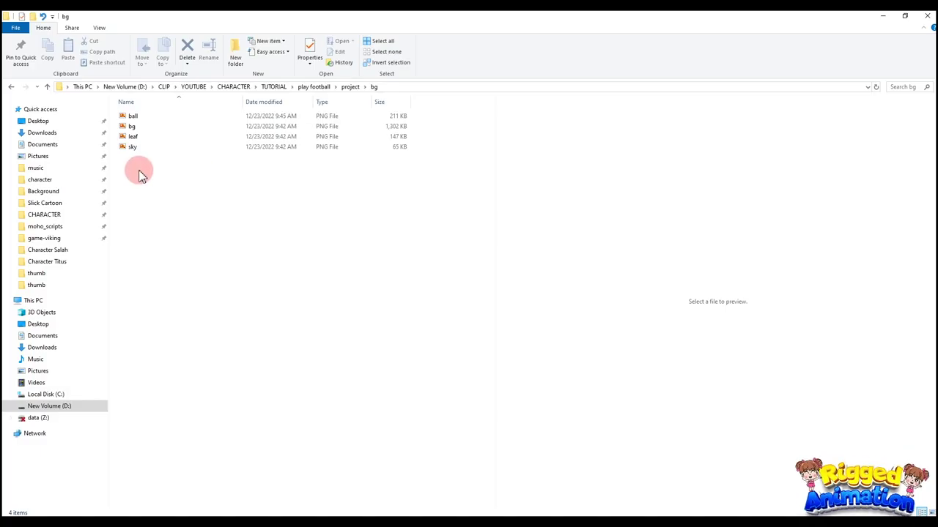
Step: Import the ball, bg, leaf and sky PNG files from the bg folder into the Moho scene
left_click_drag(142, 176, 124, 111)
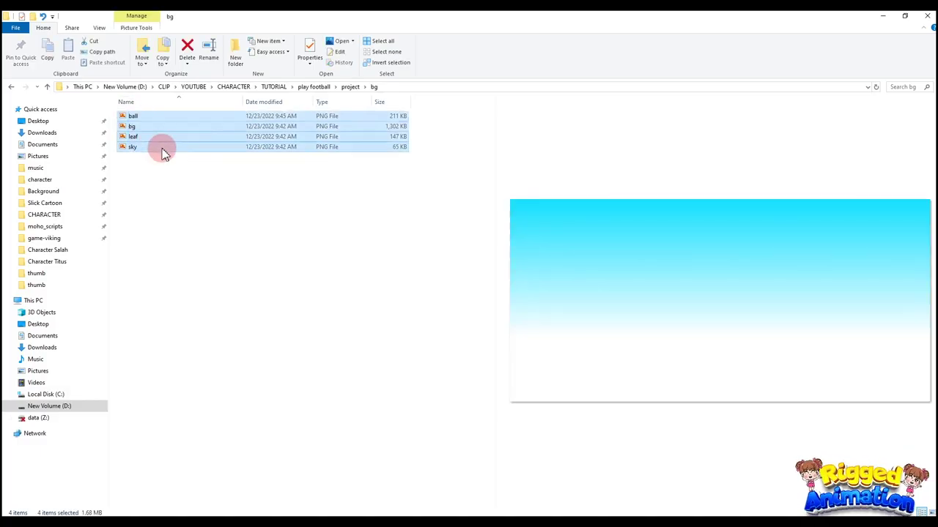
left_click_drag(161, 151, 403, 213)
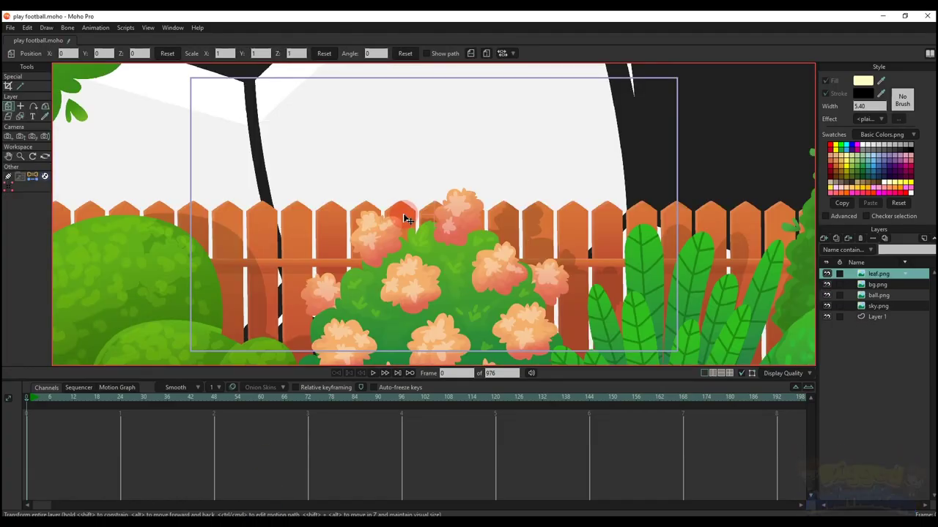
scroll(403, 213, "down", 5)
scroll(733, 255, "down", 1)
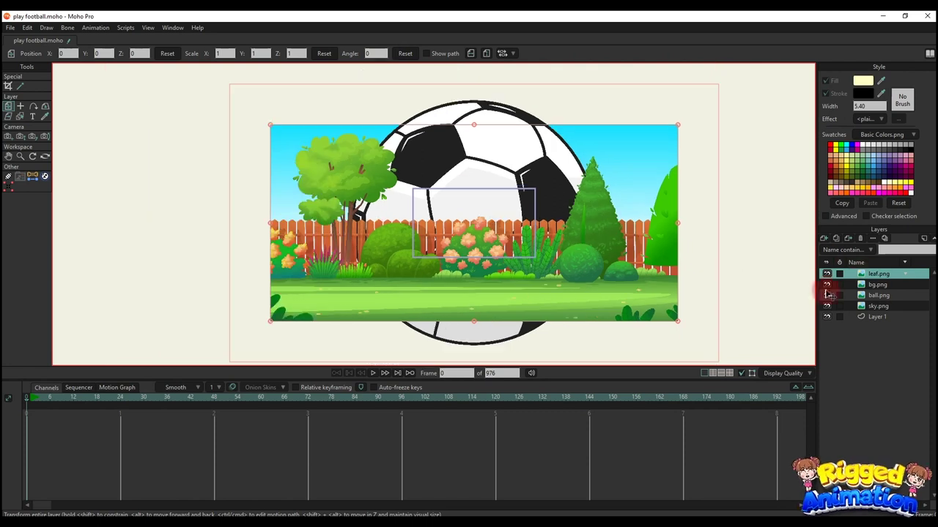
Step: Move the ball.png layer up and to the right, and scale it down to about 0.26
left_click(873, 296)
scroll(553, 210, "down", 2)
left_click_drag(553, 207, 730, 124)
scroll(682, 202, "up", 1)
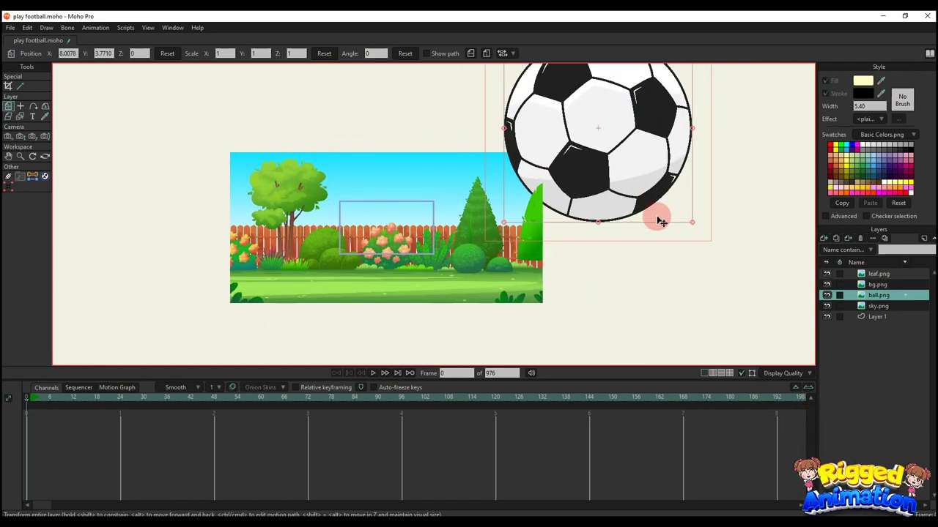
left_click_drag(693, 226, 453, 246)
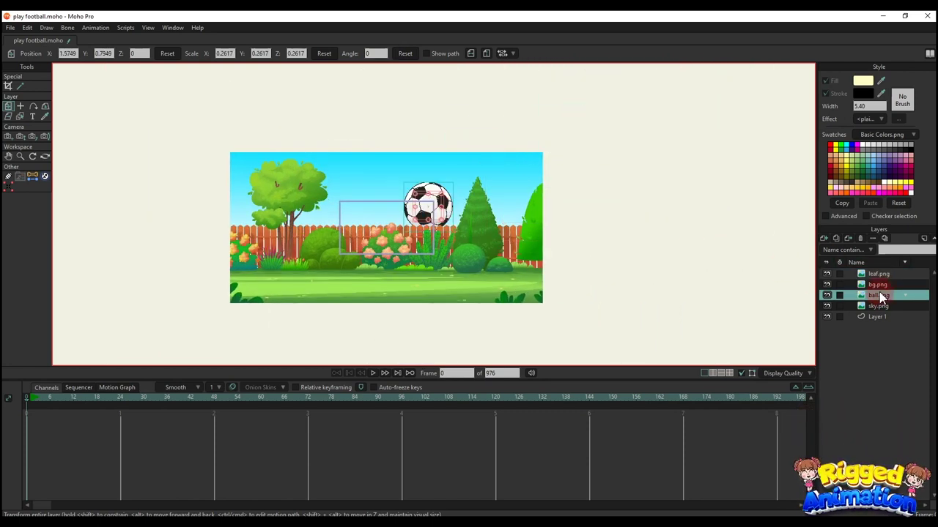
Step: Place the ball.png layer above leaf.png, move the ball down onto the grass, and scale it to about 0.11
left_click_drag(878, 271, 878, 269)
scroll(429, 282, "up", 4)
left_click_drag(444, 229, 377, 297)
scroll(373, 291, "down", 2)
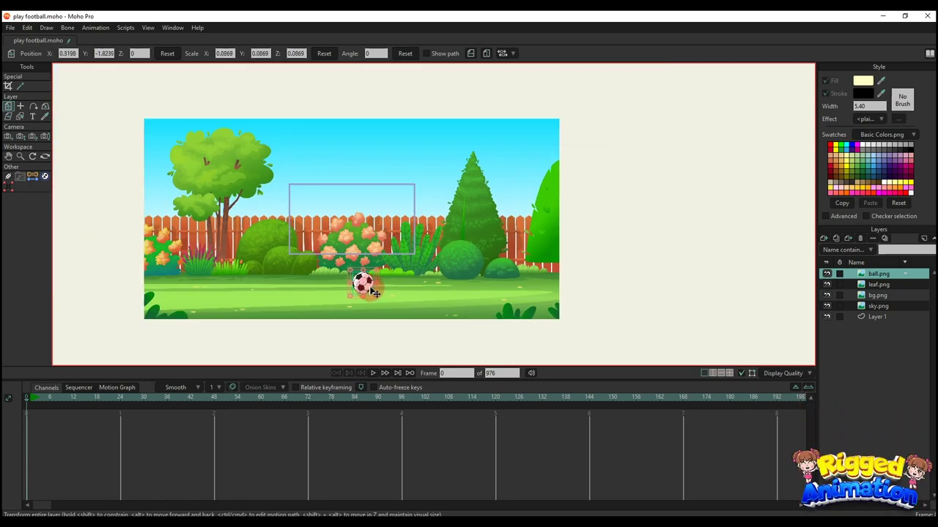
Step: In Illustrator's cloud document, resize the artboard to 1000 px wide and 1000 px high
left_click(293, 194)
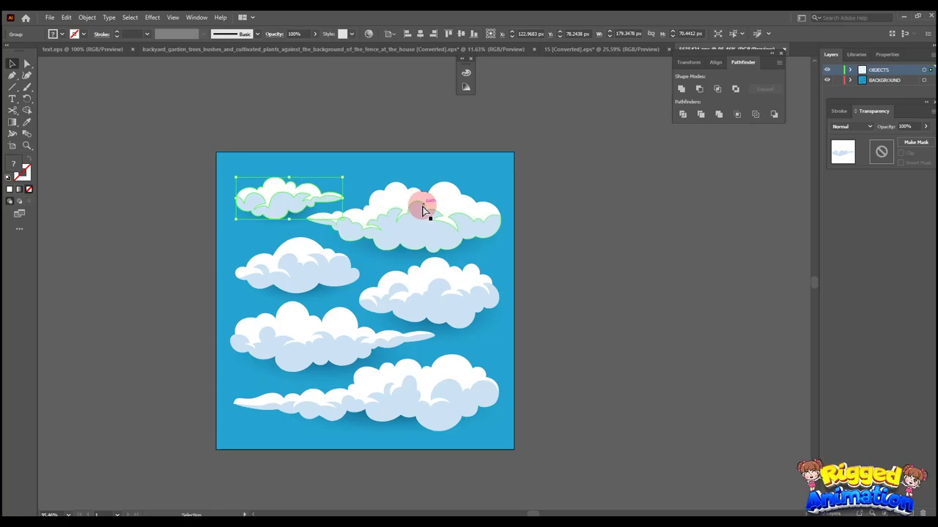
left_click(11, 145)
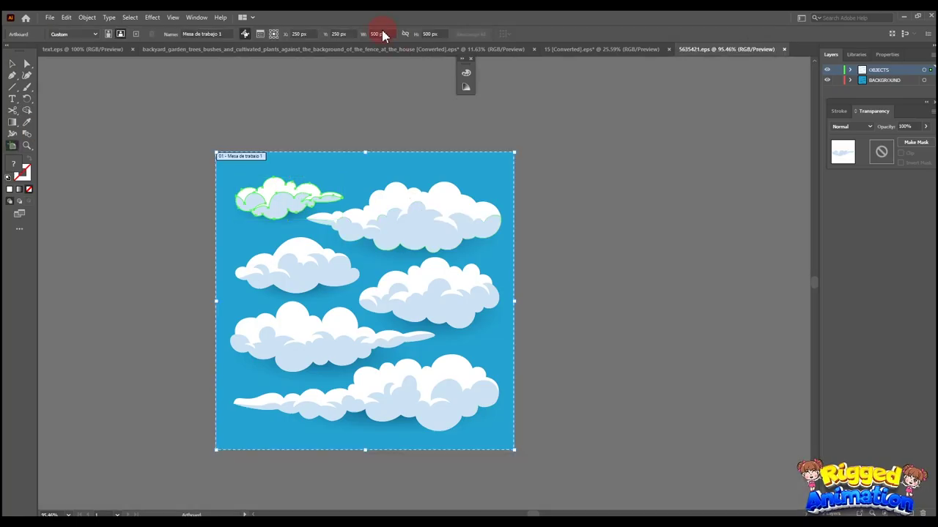
type("100px")
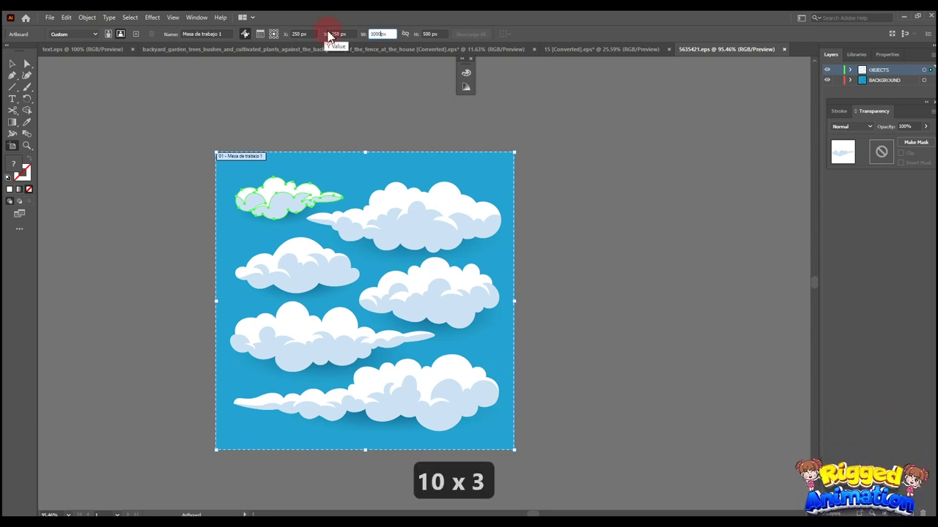
left_click(433, 33)
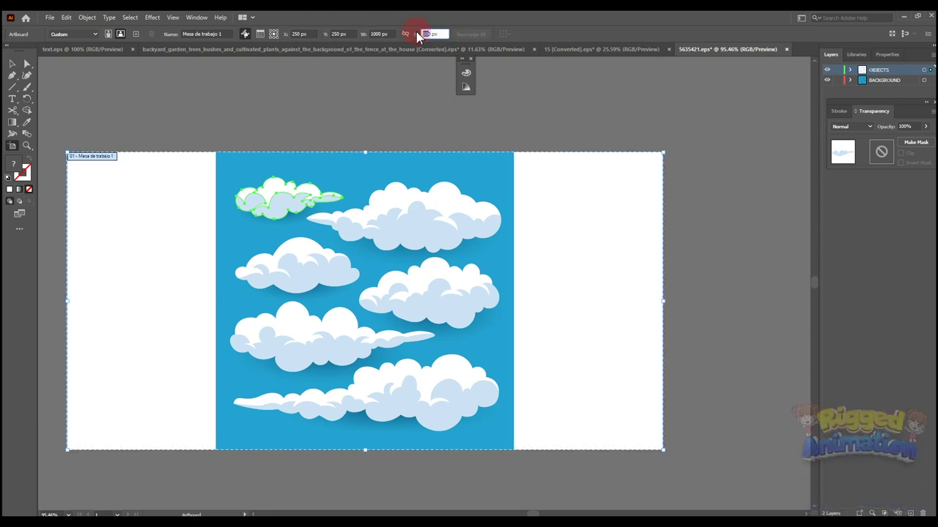
key("Return")
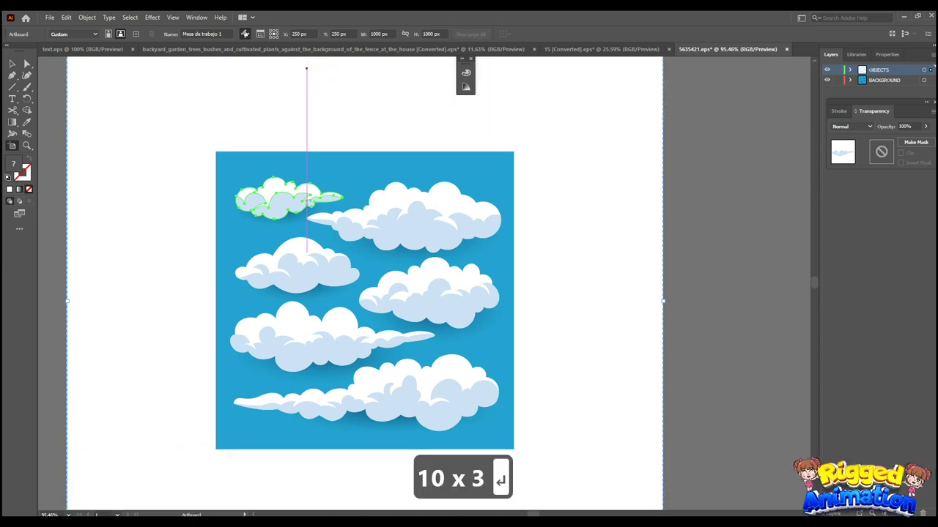
Step: Delete the blue background square and move all the clouds off the artboard onto the empty canvas to its left
key("a")
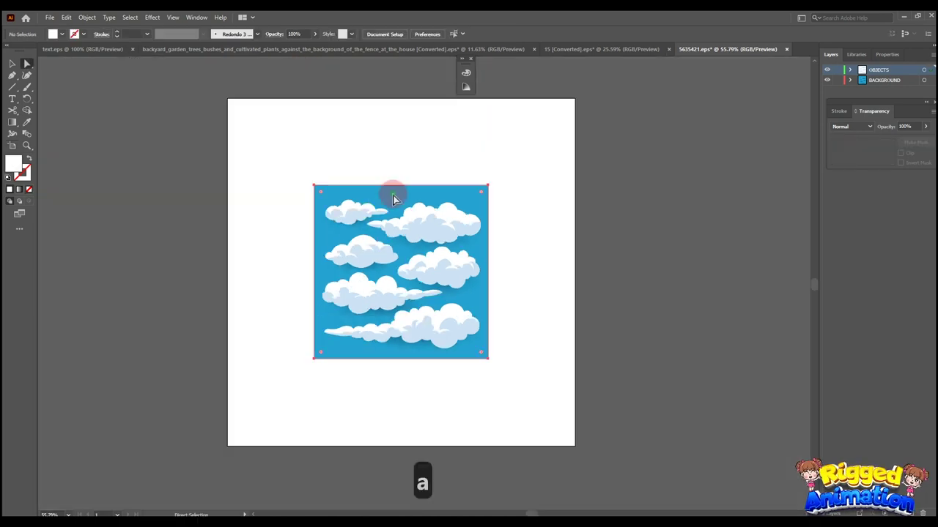
left_click(393, 198)
key("BackSpace")
key("v")
left_click_drag(391, 194, 156, 312)
key("space")
left_click_drag(257, 324, 278, 328)
Step: Move the long bottom cloud onto the artboard and enlarge it to about 948 px wide
left_click(168, 365)
left_click(175, 320)
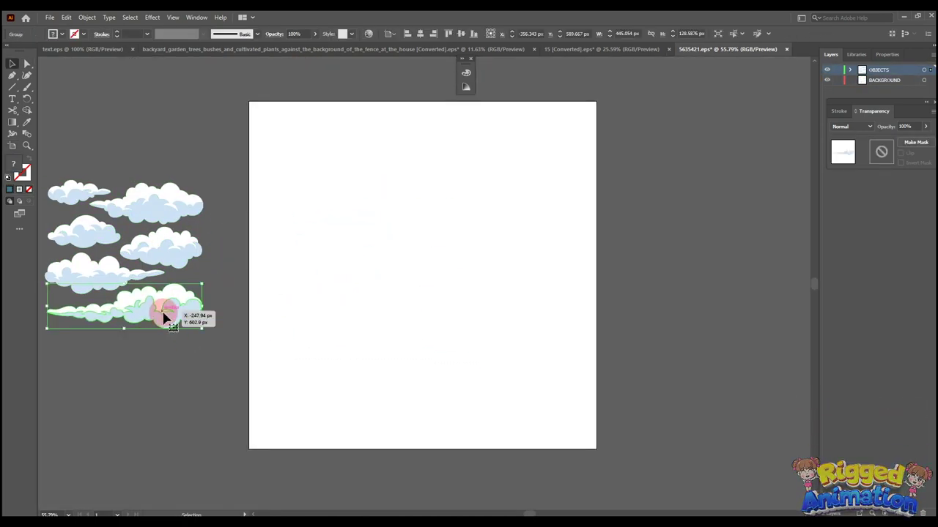
left_click_drag(164, 317, 584, 337)
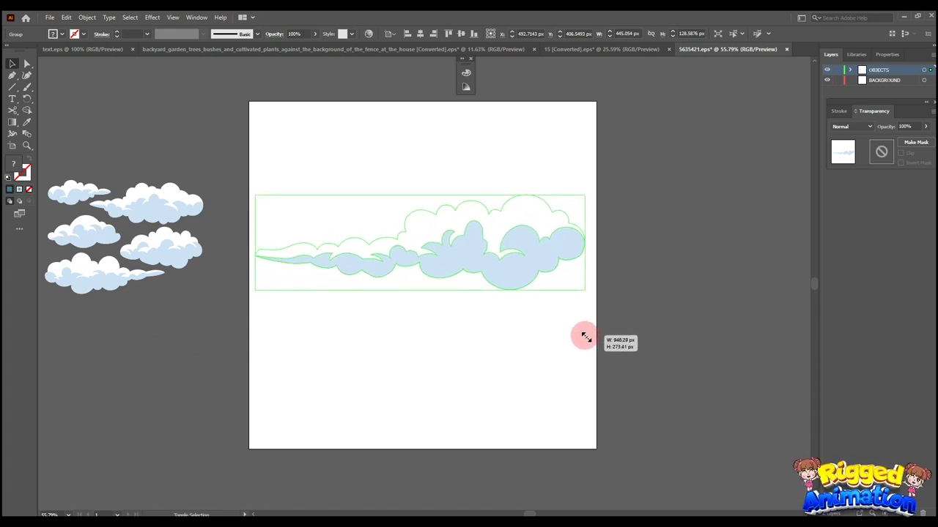
Step: Transfer the cloud with the right-hand tail to a new layer, enlarge it across the artboard, and delete the long cloud already there
left_click_drag(91, 272, 94, 350)
key("ctrl+x")
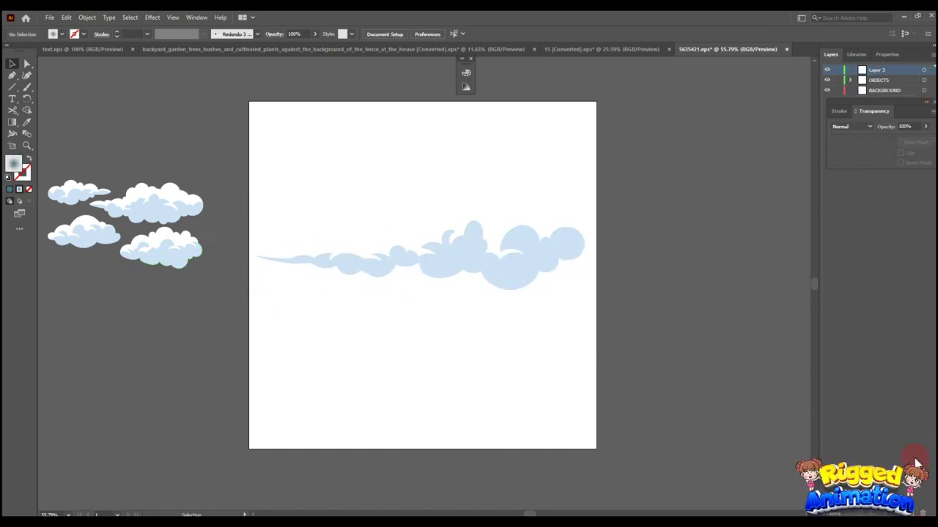
key("ctrl+shift+v")
left_click_drag(105, 335, 588, 359)
left_click(553, 249)
key("BackSpace")
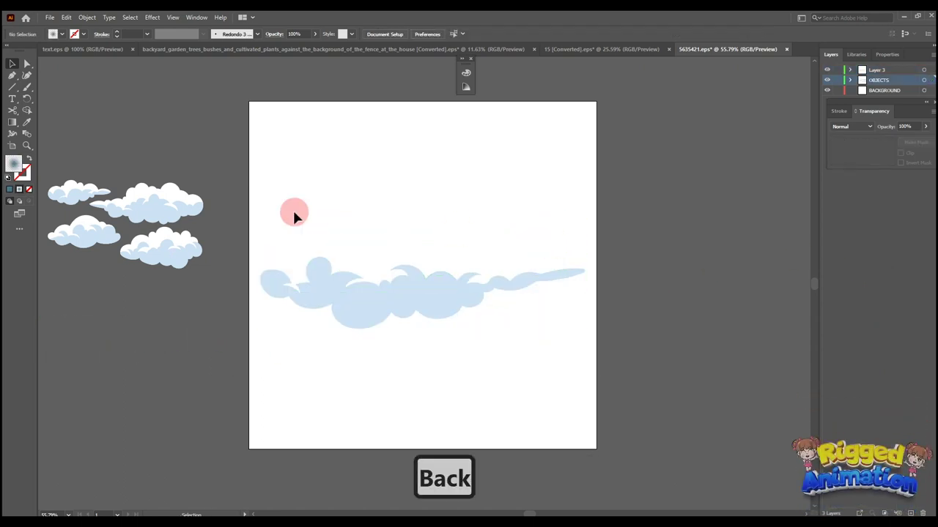
Step: Transfer the lower-right loose cloud to a new layer beneath Layer 3, and enlarge it on the artboard
left_click(126, 203)
left_click(172, 262)
key("ctrl+x")
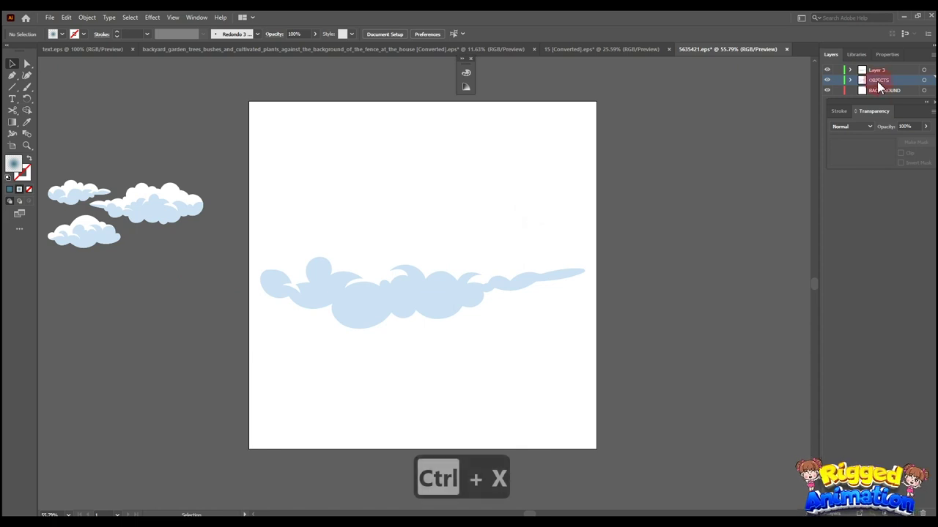
key("ctrl+shift+v")
left_click_drag(158, 253, 531, 334)
left_click_drag(452, 185, 496, 191)
Step: Transfer the large upper-right loose cloud to a new layer below Layer 4, and enlarge it on the artboard to about 880 px wide
left_click(93, 239)
left_click(188, 224)
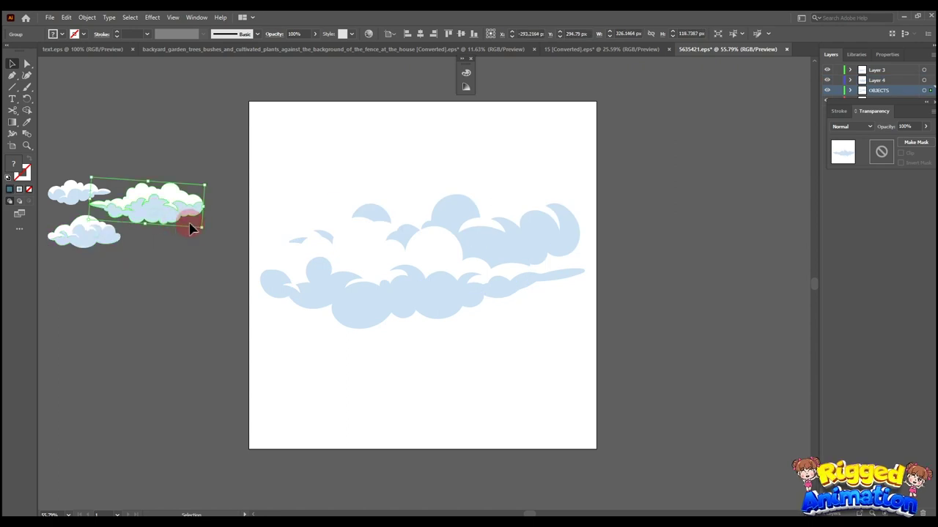
left_click_drag(188, 223, 252, 266)
key("ctrl+x")
left_click(911, 514)
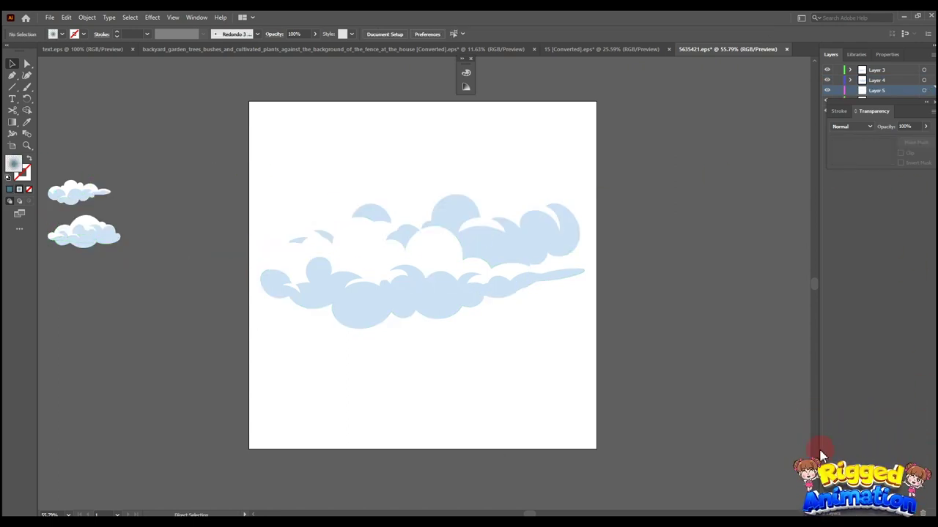
key("ctrl+shift+v")
left_click_drag(178, 224, 474, 265)
left_click_drag(560, 300, 590, 322)
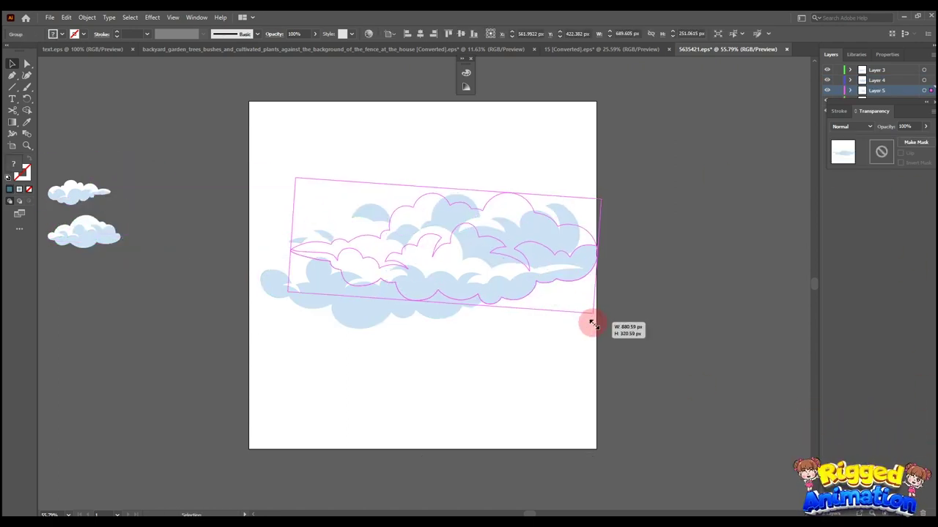
Step: Nudge the Layer 5 cloud left so it sits inside the artboard's right edge
key("Left")
key("Left")
key("Left")
key("Left")
key("Left")
key("Left")
key("Left")
key("Left")
key("Left")
key("Left")
key("Left")
key("Left")
key("Left")
key("Left")
key("Left")
key("Left")
key("Left")
key("Left")
key("Left")
key("Left")
key("Left")
key("Left")
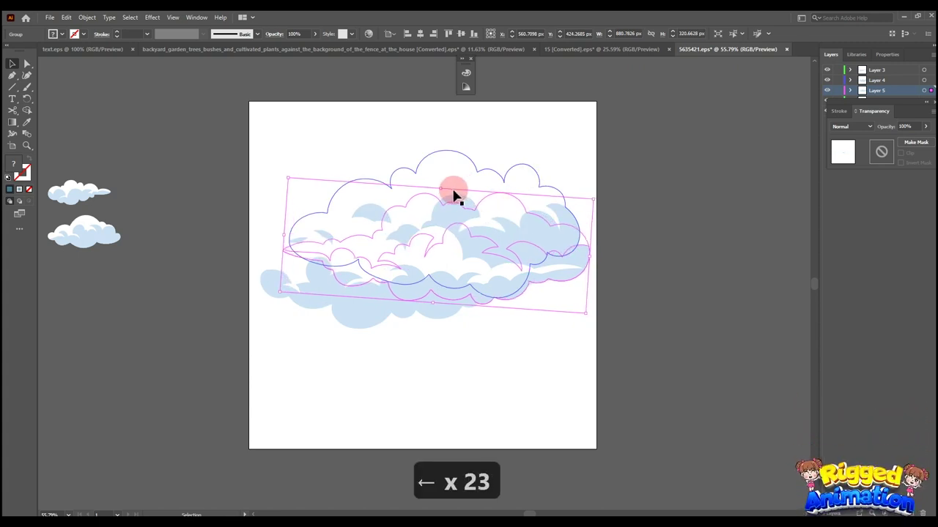
key("Left")
key("Left")
key("Left")
key("Left")
left_click_drag(326, 137, 561, 357)
left_click(669, 293)
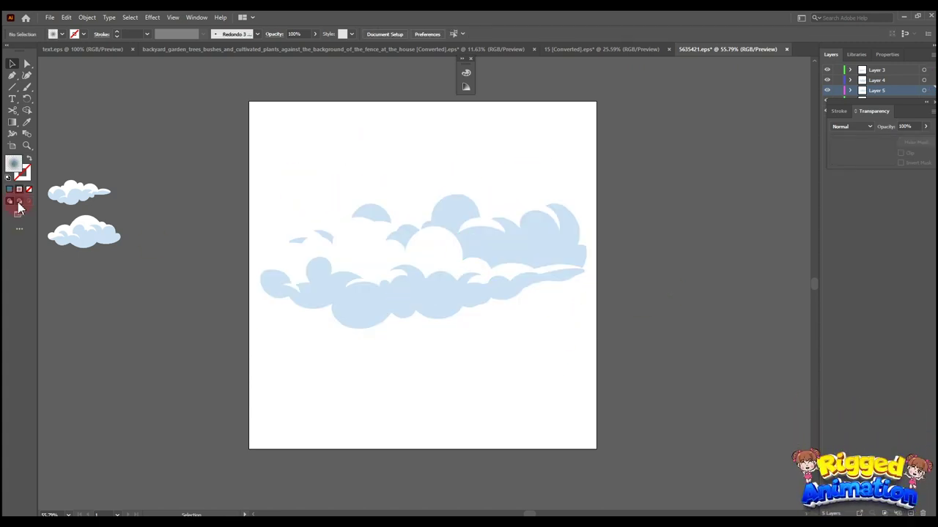
Step: Delete the two leftover clouds beside the artboard and reduce the artboard's height to fit closely around the remaining clouds
left_click_drag(60, 152, 100, 242)
key("BackSpace")
left_click(12, 145)
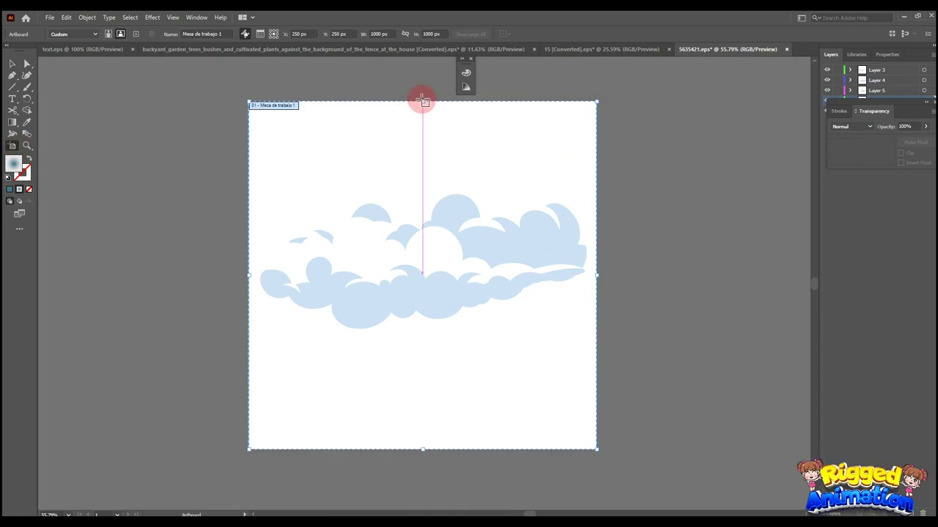
left_click_drag(422, 97, 429, 139)
key("ctrl+z")
left_click_drag(429, 448, 413, 342)
key("v")
left_click_drag(261, 122, 622, 384)
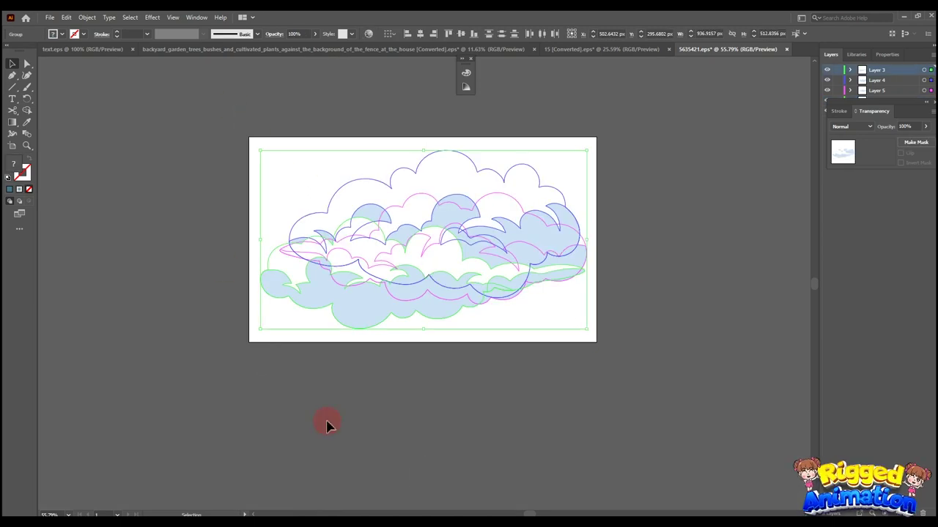
left_click(726, 213)
Step: Delete the empty OBJECTS and BACKGROUND layers and toggle the remaining layers' visibility to identify their clouds
left_click(933, 103)
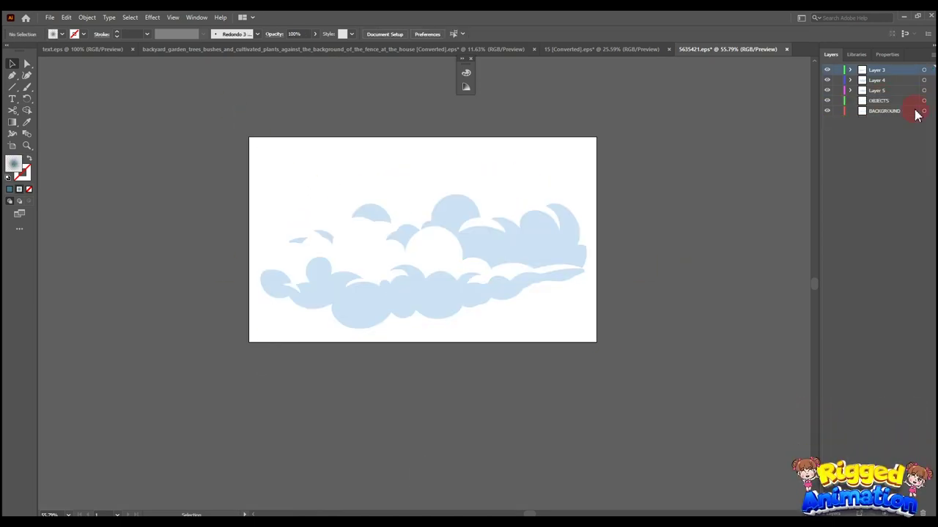
left_click(923, 513)
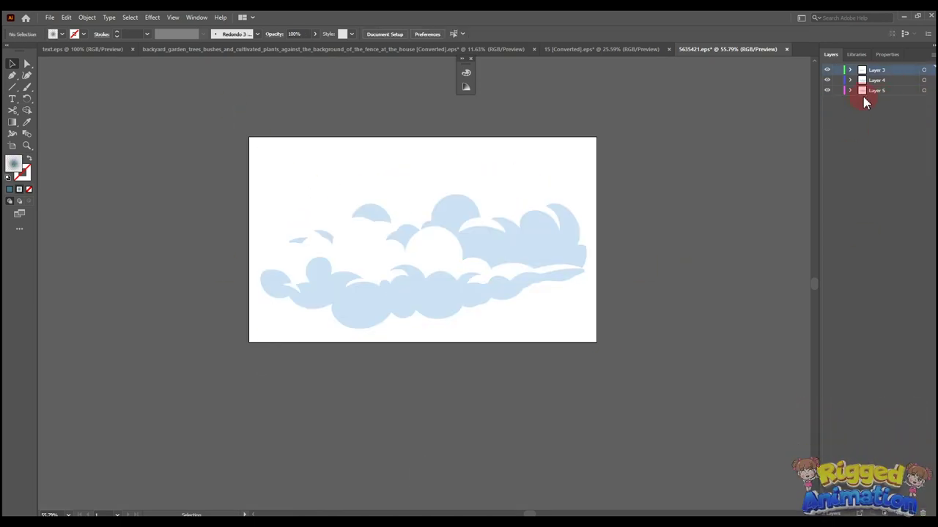
left_click(827, 91)
left_click(827, 72)
left_click(827, 72)
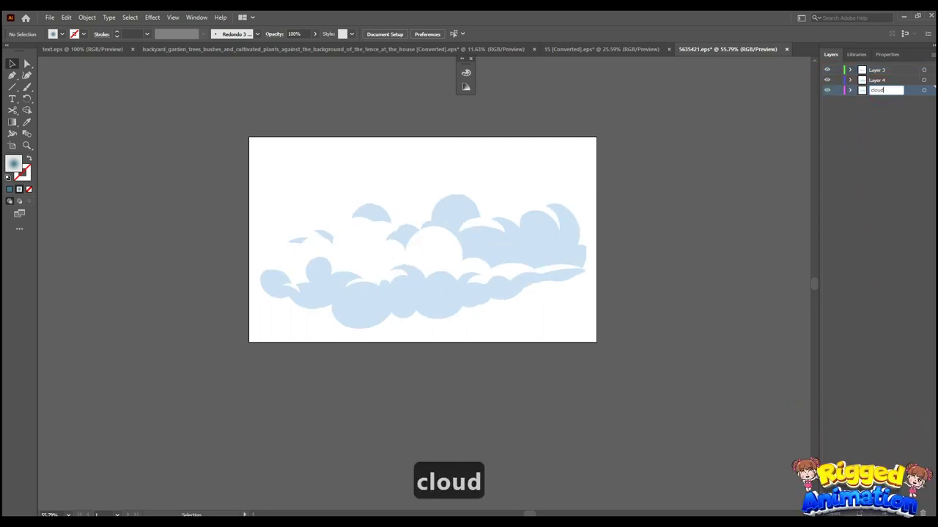
Step: Rename the three layers from bottom to top as cloud 1, cloud 2 and cloud 3
key("ctrl+c")
double_click(882, 80)
key("ctrl+v")
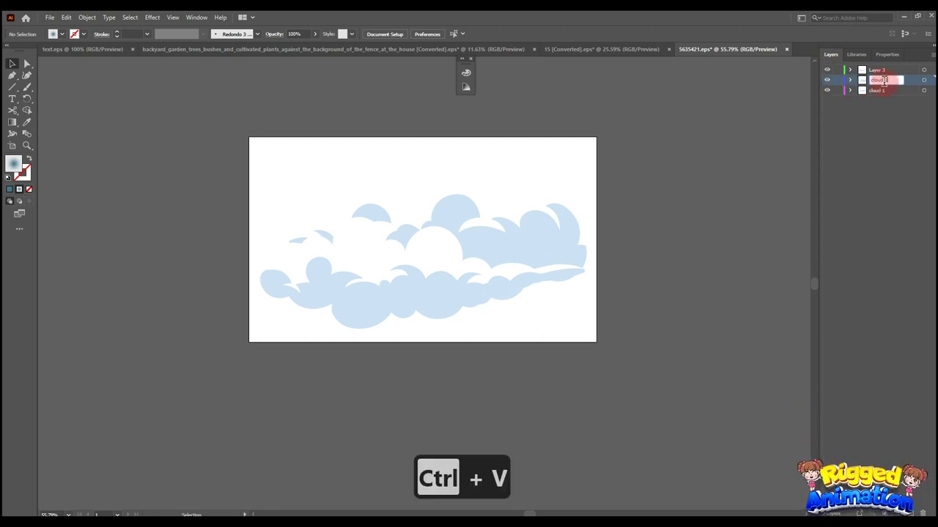
key("BackSpace")
double_click(879, 71)
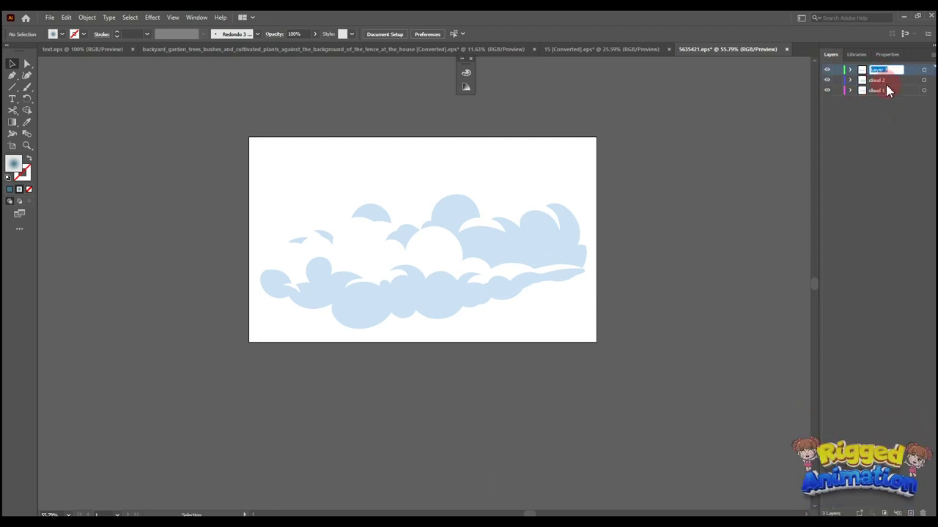
key("ctrl+v")
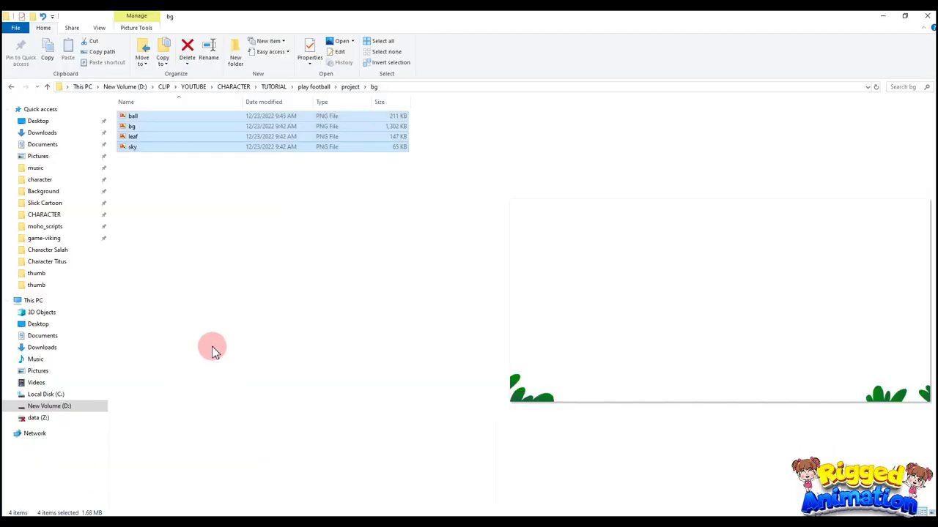
Step: Copy the folder path of the project's bg folder in File Explorer
left_click(231, 331)
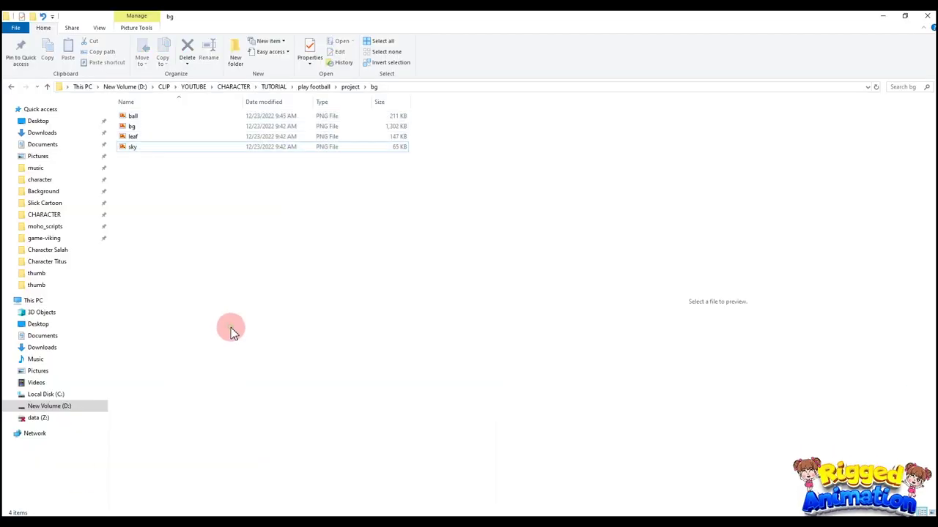
left_click(410, 87)
key("ctrl+c")
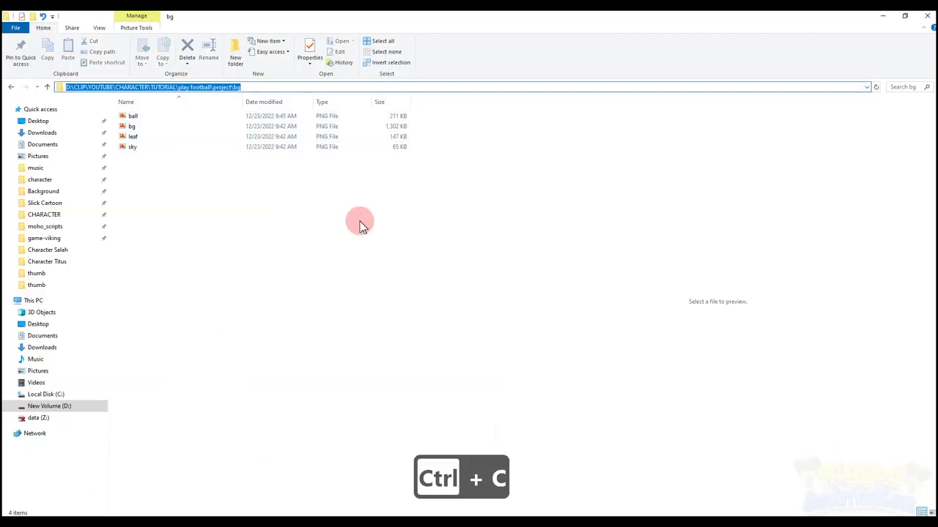
left_click(266, 288)
Step: In Illustrator, export all cloud layers with Multi Exporter to the bg folder as transparent PNG 24 files, with Trim Edges off
key("alt+Tab")
left_click(51, 17)
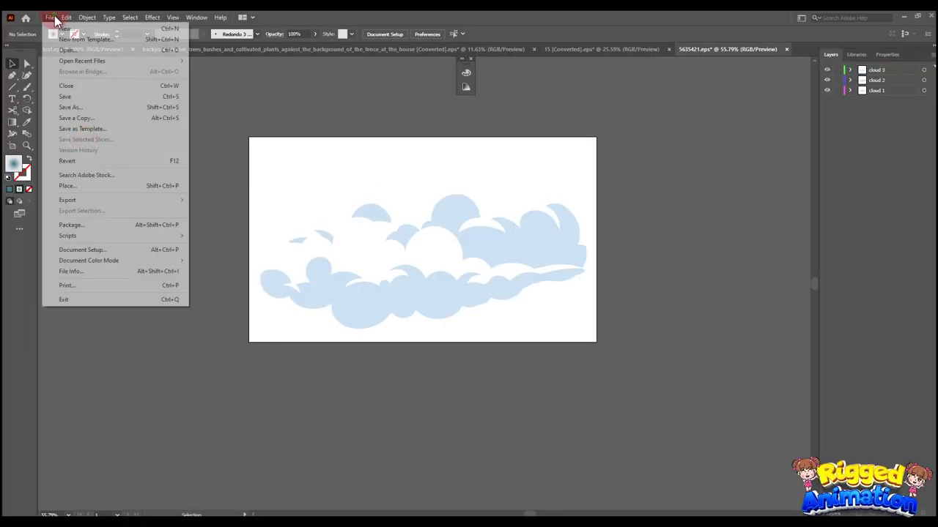
mouse_move(87, 237)
left_click(220, 257)
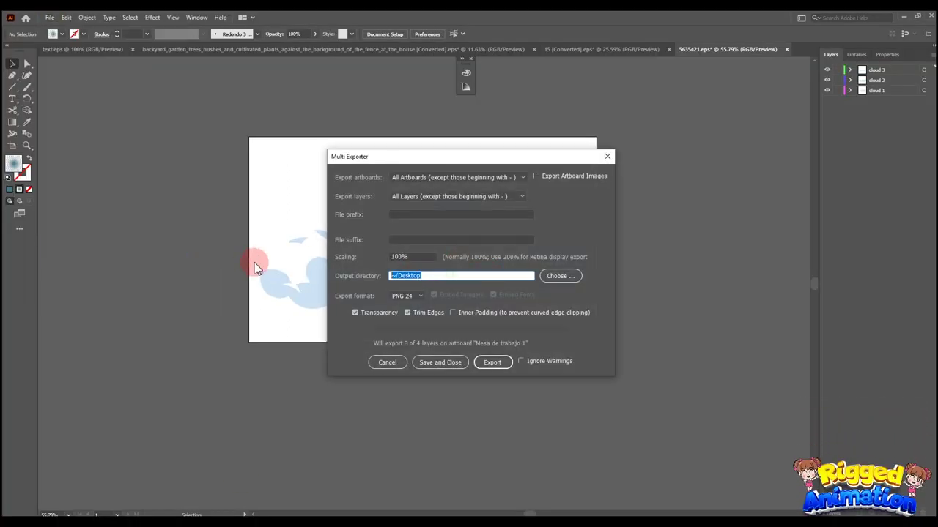
key("ctrl+v")
left_click(407, 313)
left_click(485, 366)
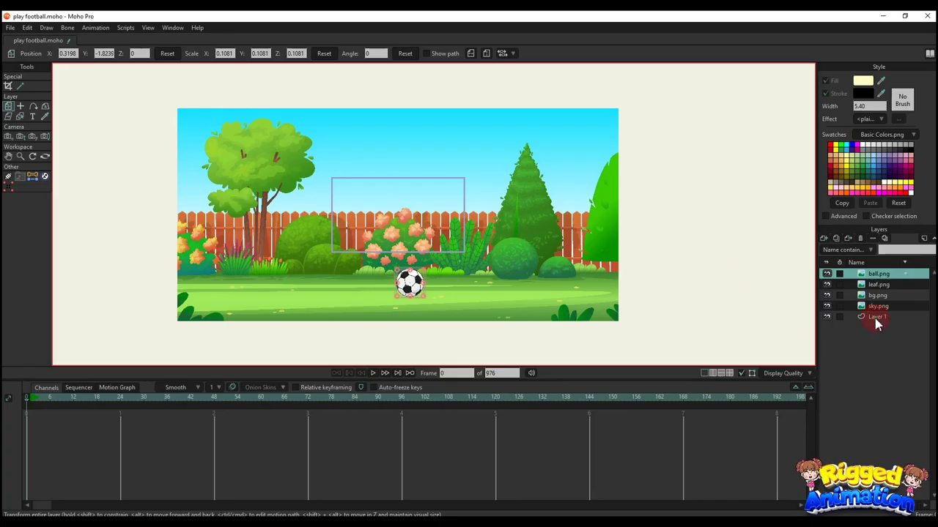
Step: Import the cloud-1, cloud-2 and cloud-3 PNG files from the bg folder into the Moho scene above the sky.png layer
left_click(875, 319)
left_click(871, 307)
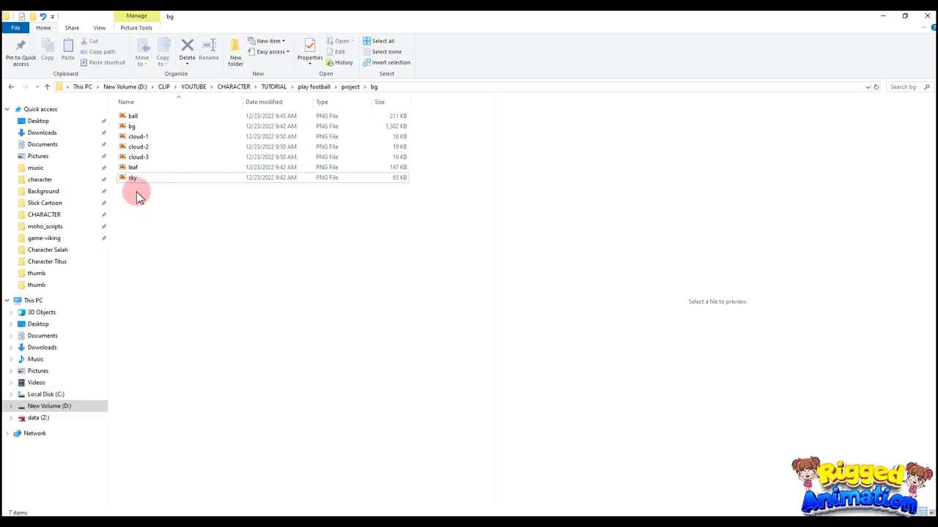
left_click_drag(139, 184, 414, 164)
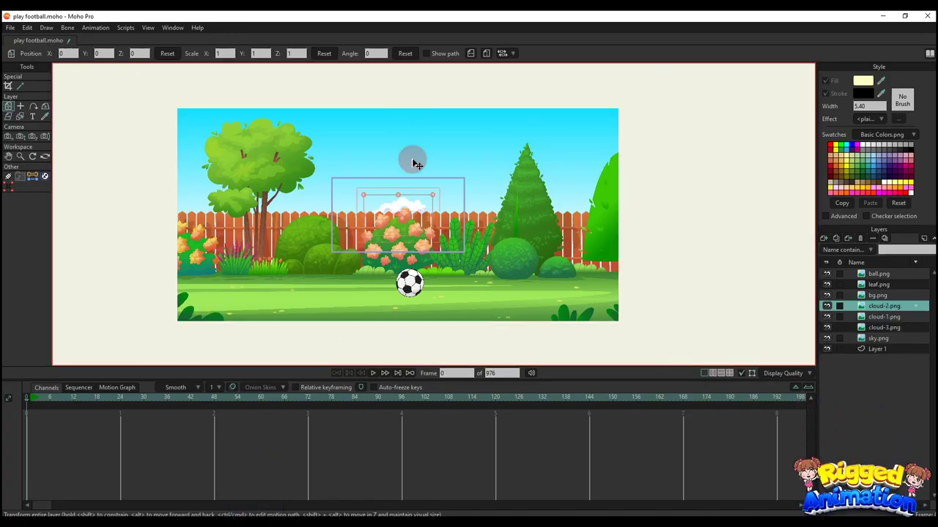
Step: Raise the three cloud layers into the sky and place cloud-2.png beside the cone-shaped tree
left_click(909, 328, "shift")
left_click_drag(414, 204, 487, 167)
left_click(884, 305)
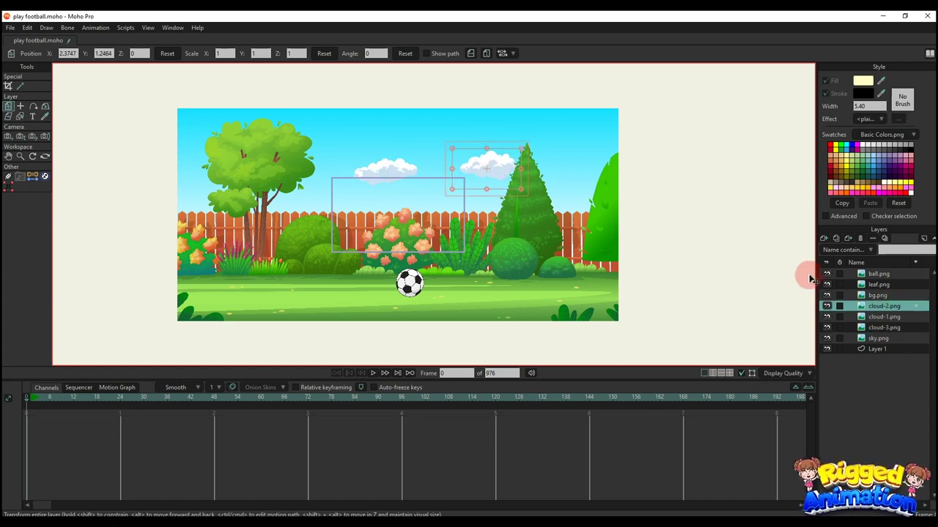
Step: Move cloud-3.png beside the left tree, and enlarge cloud-1.png to about 1.53 and reposition it between the other two clouds
left_click(877, 328)
left_click_drag(387, 164, 299, 156)
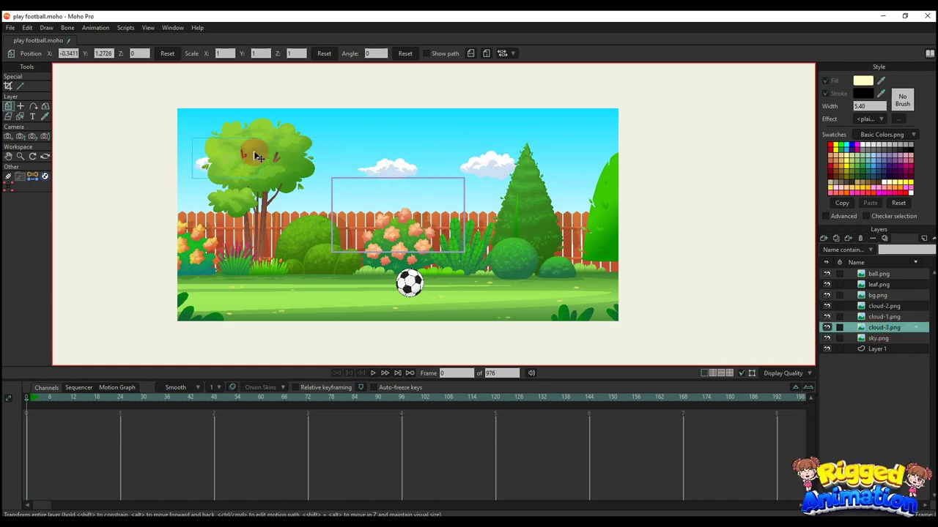
left_click(881, 320)
left_click_drag(418, 188, 438, 173)
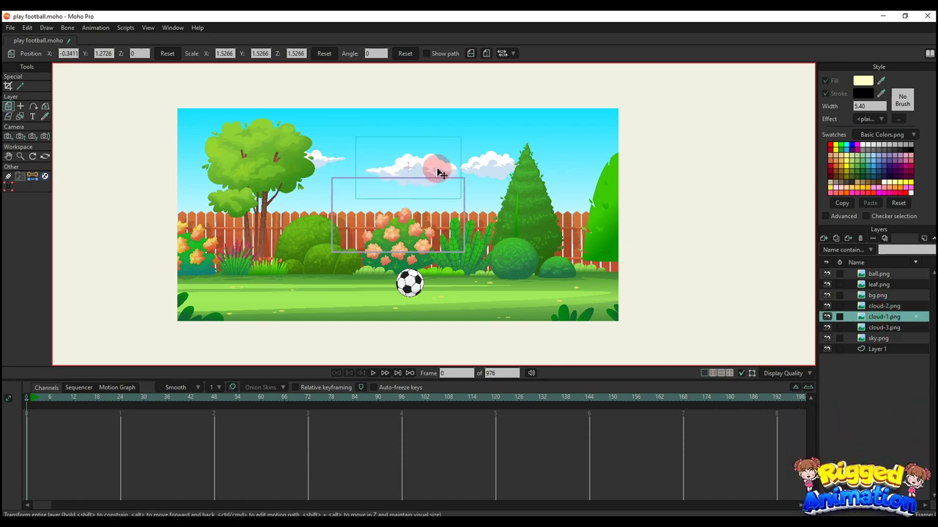
Step: Enlarge cloud-2.png to about 1.42 and place it above the cone-shaped tree, then shift cloud-1.png to about X 1.02, Y 1.47
left_click(884, 306)
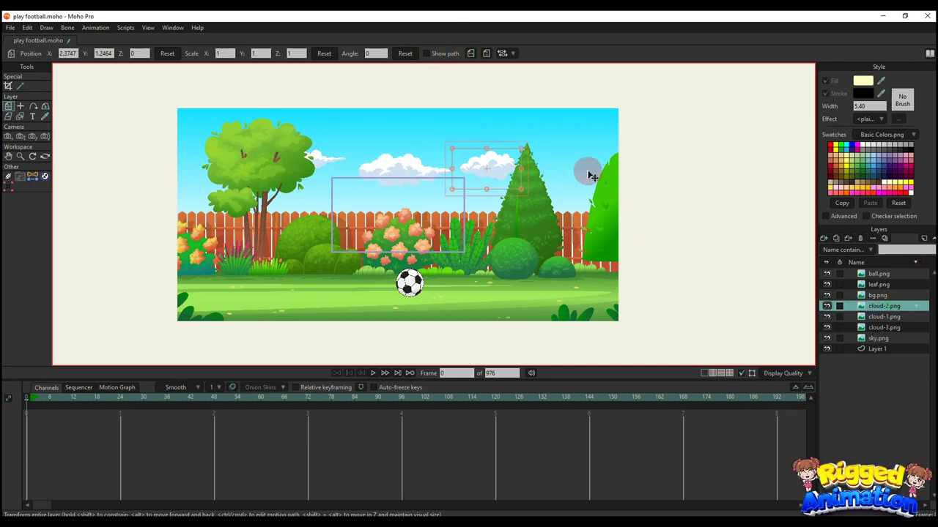
left_click_drag(519, 150, 568, 137)
key("ctrl+z")
mouse_move(587, 168)
left_mouse_down()
mouse_move(617, 178)
mouse_move(603, 175)
left_mouse_up()
key("ctrl+z")
left_click_drag(567, 146, 575, 147)
left_click(408, 169)
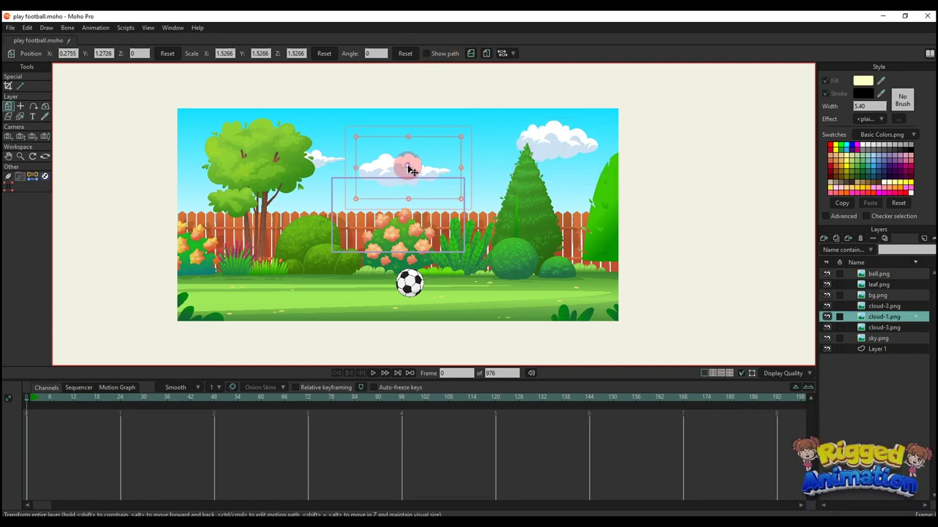
left_click_drag(412, 171, 440, 163)
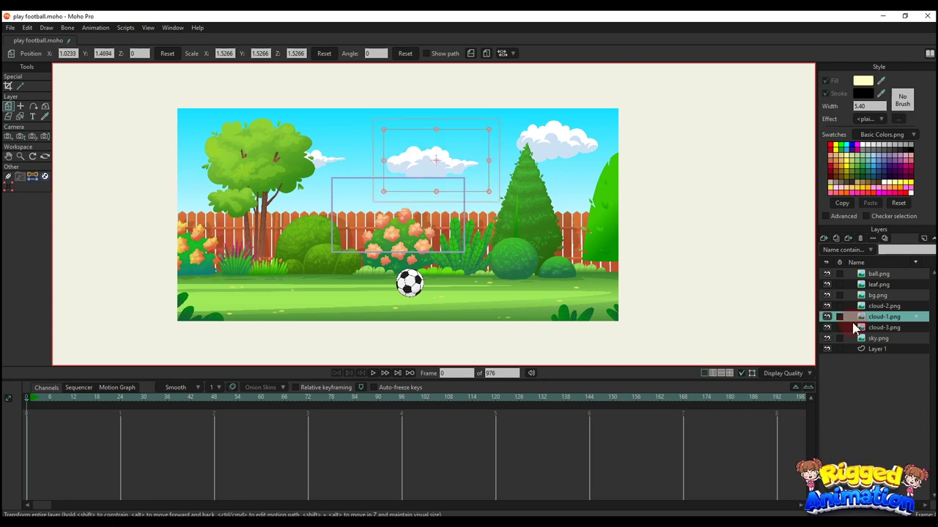
Step: At frame 960, keyframe the three cloud layers together shifted left across the sky, with cloud-2.png at about X 2.52
left_click(888, 308)
left_click(887, 328, "shift")
left_click_drag(42, 507, 346, 393)
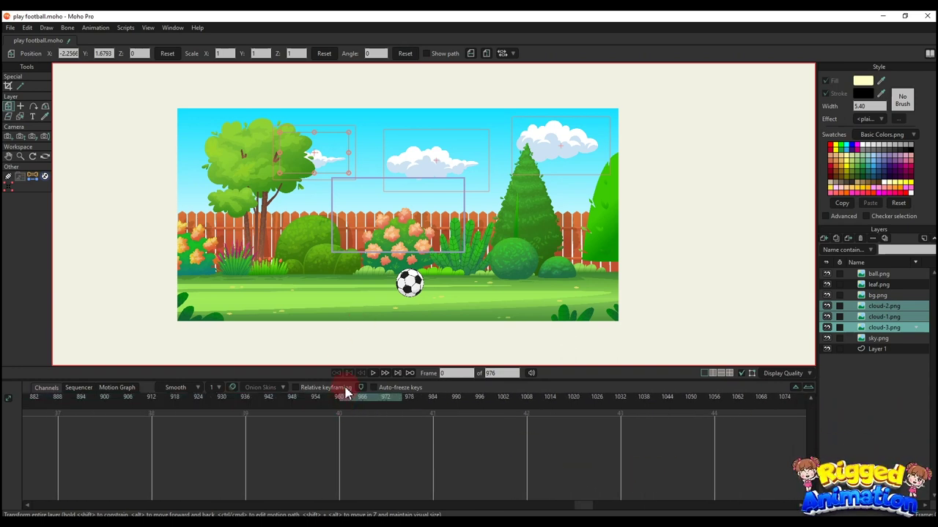
key("ctrl+z")
left_click(879, 307, "shift")
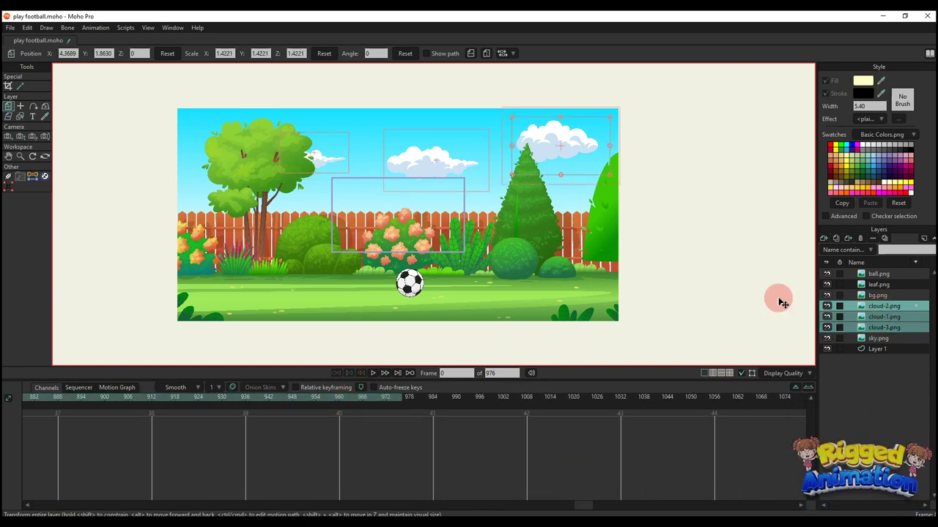
left_click(342, 406)
left_click_drag(561, 146, 483, 154)
left_click_drag(496, 149, 505, 149)
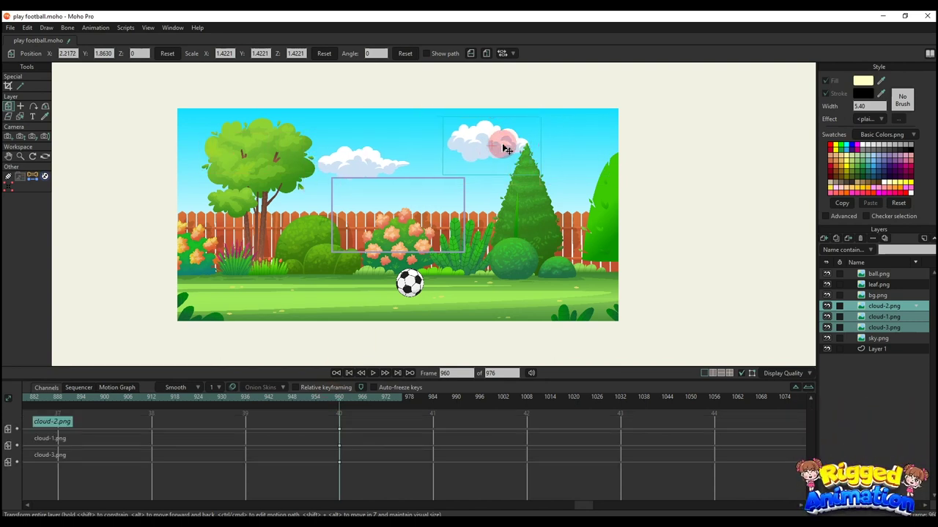
Step: Set the cloud layers' movement keyframes at the start and at frame 960 to Linear interpolation
right_click(339, 424)
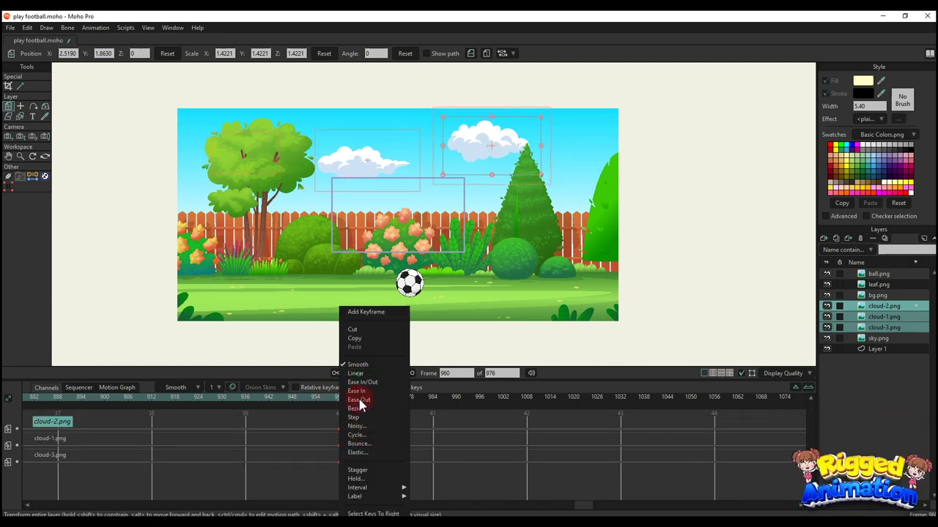
left_click(359, 405)
left_click_drag(622, 505, 6, 449)
right_click(24, 435)
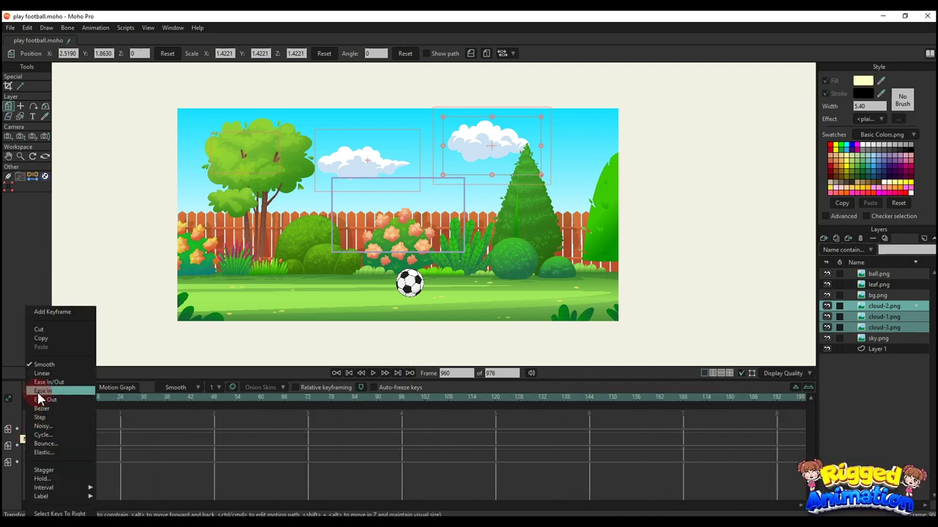
left_click(43, 373)
Step: Play the animation from the start to check the drifting clouds, then return to frame 0
left_click(29, 397)
left_click(878, 297)
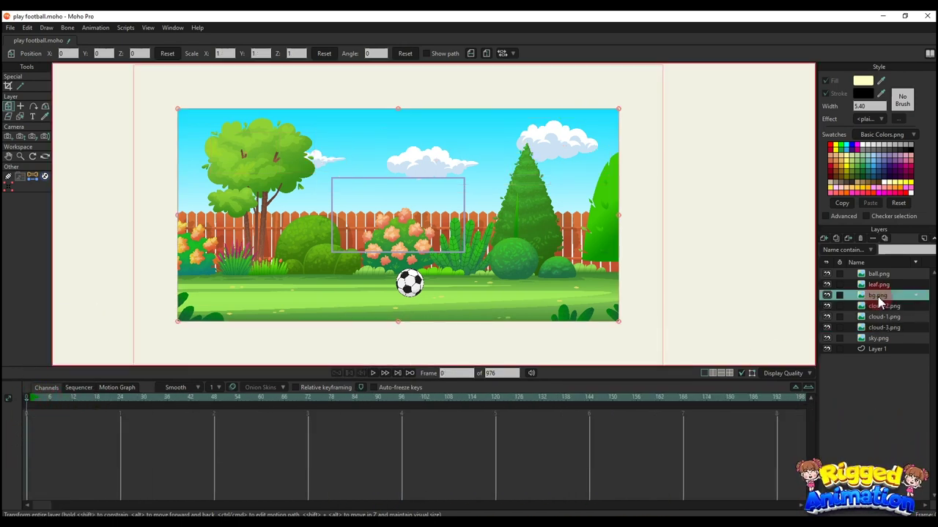
key("space")
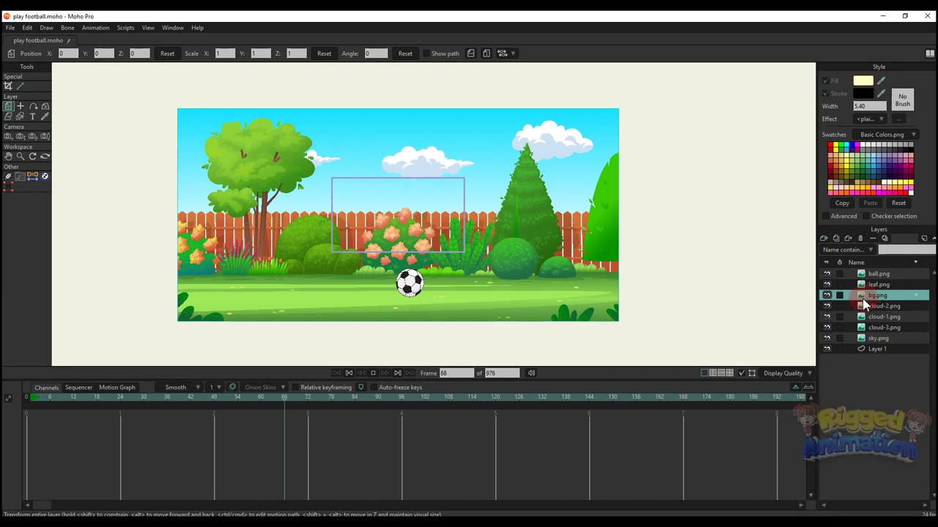
left_click(589, 347)
left_click_drag(64, 397, 6, 339)
Step: Group all image layers from ball.png to sky.png into one group layer and delete the leftover Layer 1
scroll(764, 330, "down", 1)
left_click(879, 274)
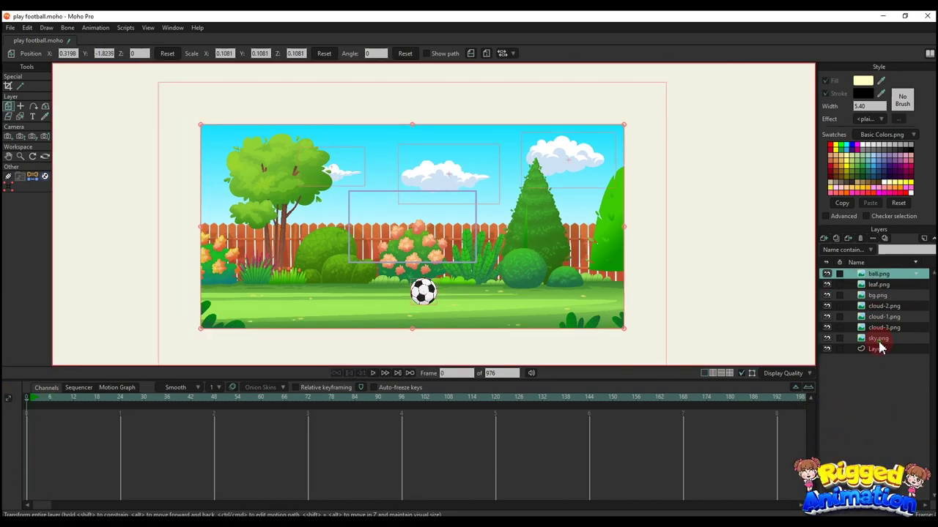
left_click(879, 340, "shift")
right_click(872, 276)
left_click(897, 359)
left_click(852, 274)
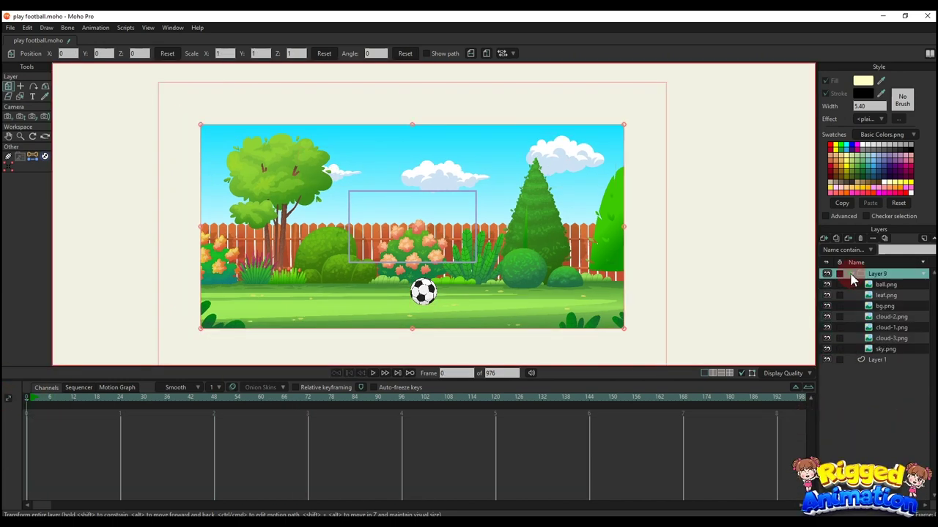
left_click(860, 238)
Step: Apply the Depth Sort options in the new group layer's settings
double_click(879, 273)
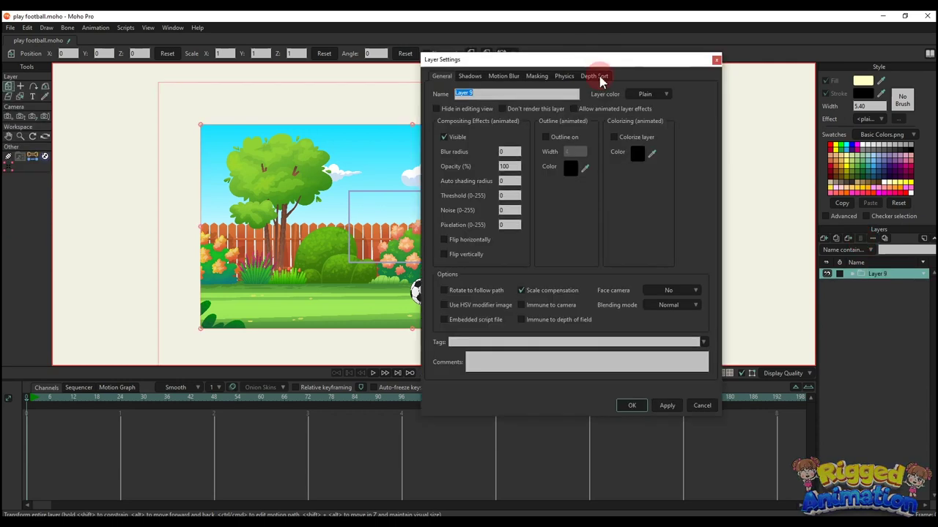
left_click(594, 77)
left_click(668, 406)
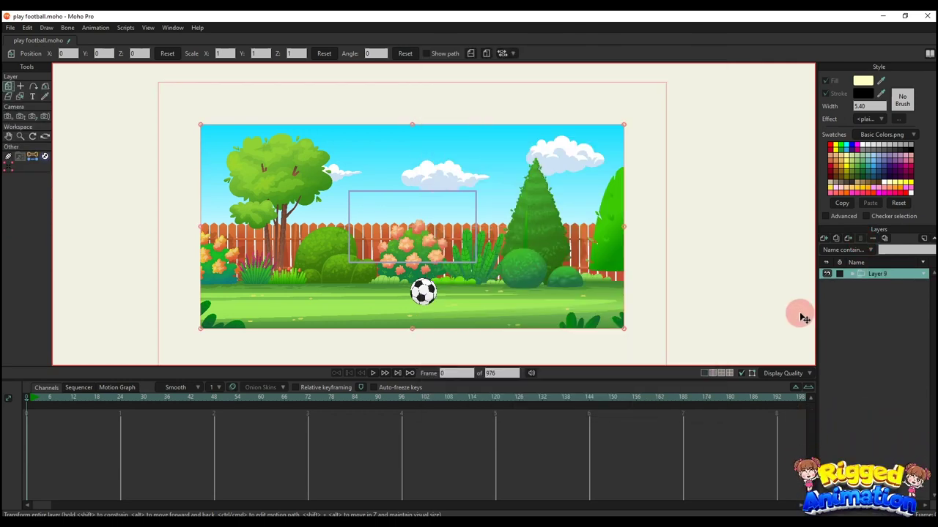
Step: Insert the Anna 3/4 and Titust 3/4 character rigs into the group above the bg.png layer
left_click(851, 274)
left_click(877, 285)
left_click(881, 297)
left_click(882, 306)
left_click(109, 474)
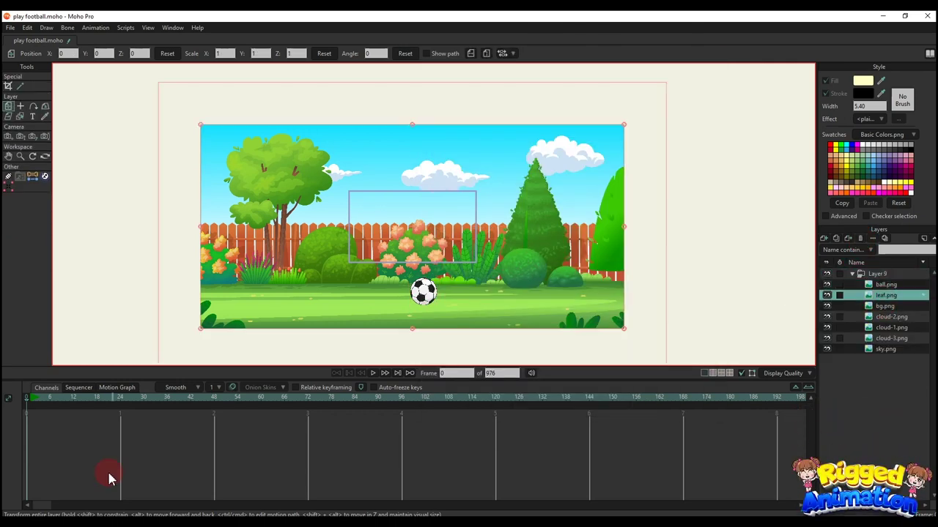
left_click(410, 213)
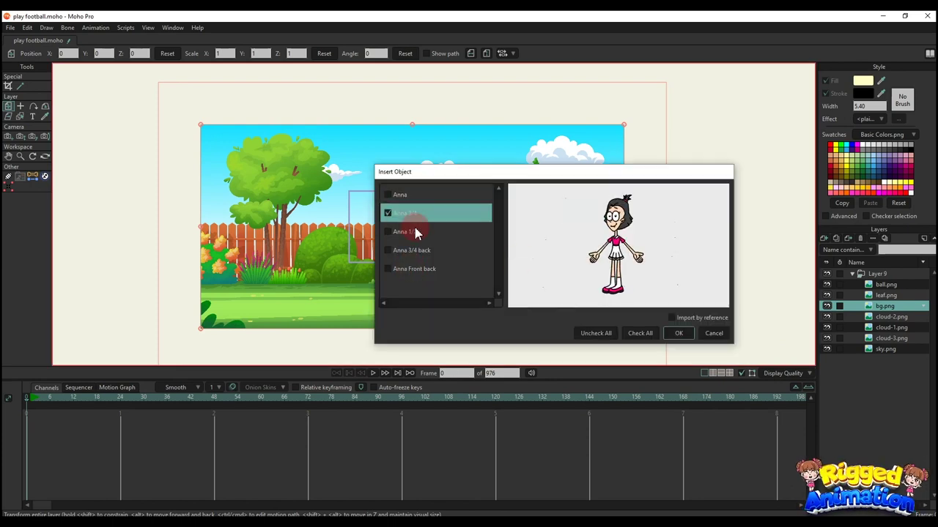
left_click(678, 335)
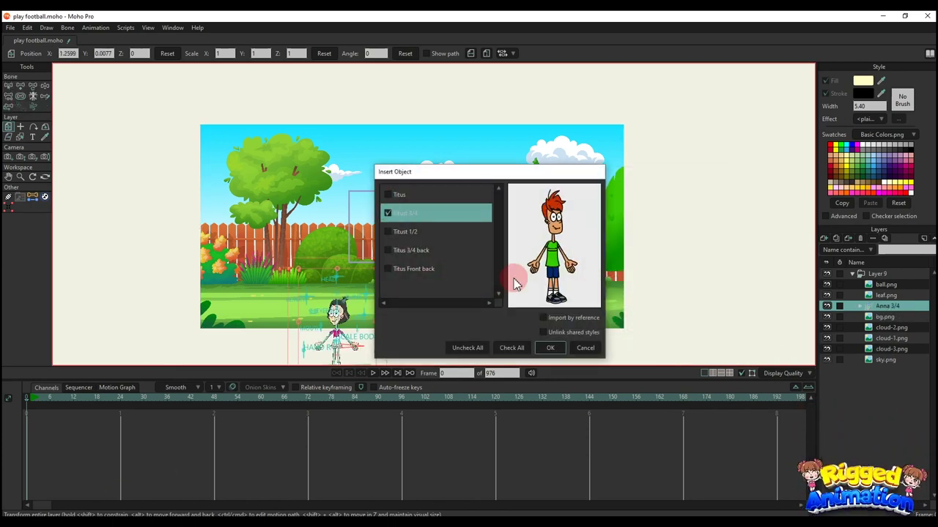
left_click(550, 348)
Step: Place Titust on the lawn to the left of the ball and Anna to its right, with both standing on the grass
scroll(411, 311, "down", 2)
left_click_drag(364, 324, 314, 274)
scroll(307, 275, "up", 3)
left_click_drag(282, 320, 254, 219)
left_click(884, 317)
left_click_drag(301, 286, 481, 197)
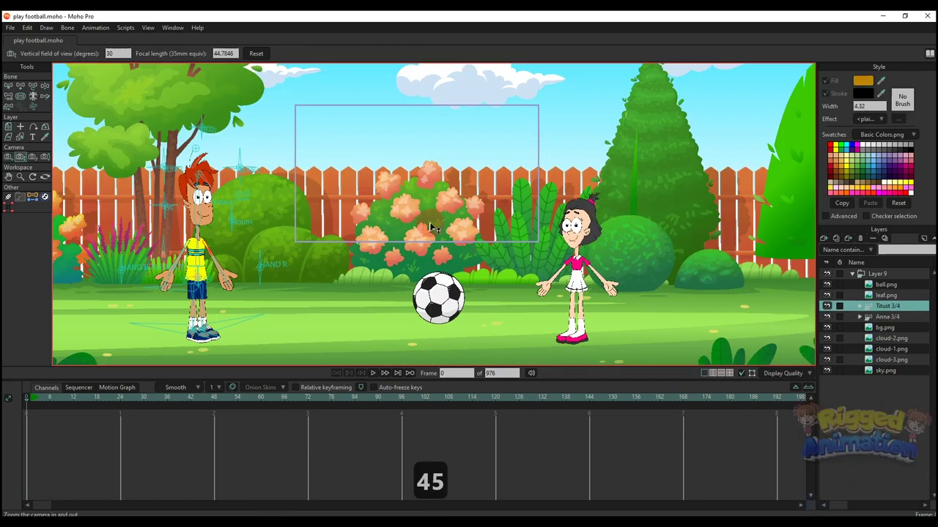
Step: Widen the camera's vertical field of view to about 57.26 degrees
left_click_drag(430, 228, 227, 115)
scroll(368, 174, "up", 4)
left_click_drag(401, 190, 400, 211)
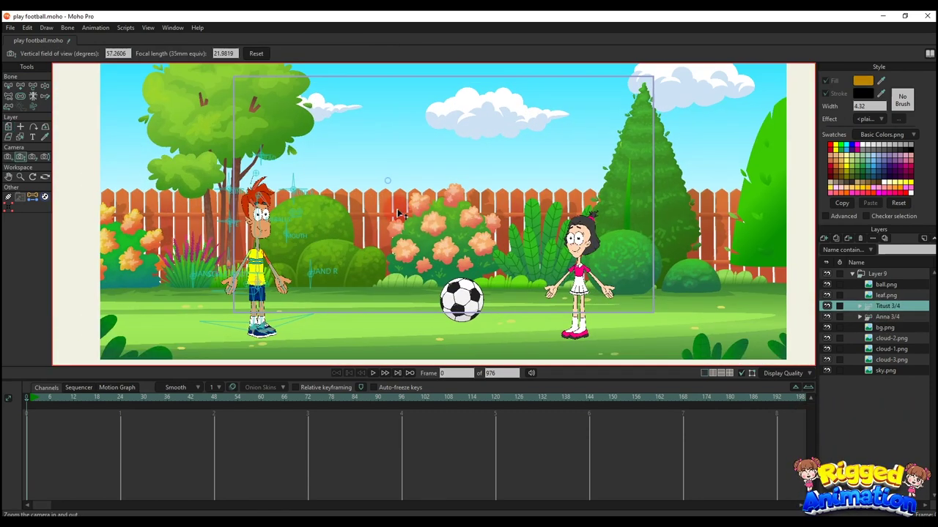
scroll(449, 258, "down", 1)
Step: Enlarge the Titust and Anna layers together, and make the ball slightly smaller between them
left_click_drag(463, 288, 452, 248)
left_click(455, 251)
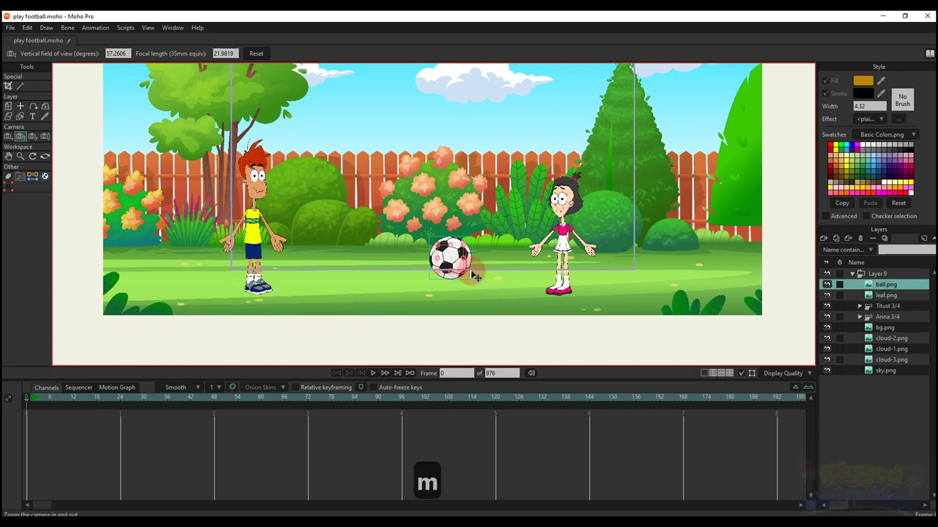
left_click(885, 305)
left_click(887, 317, "ctrl")
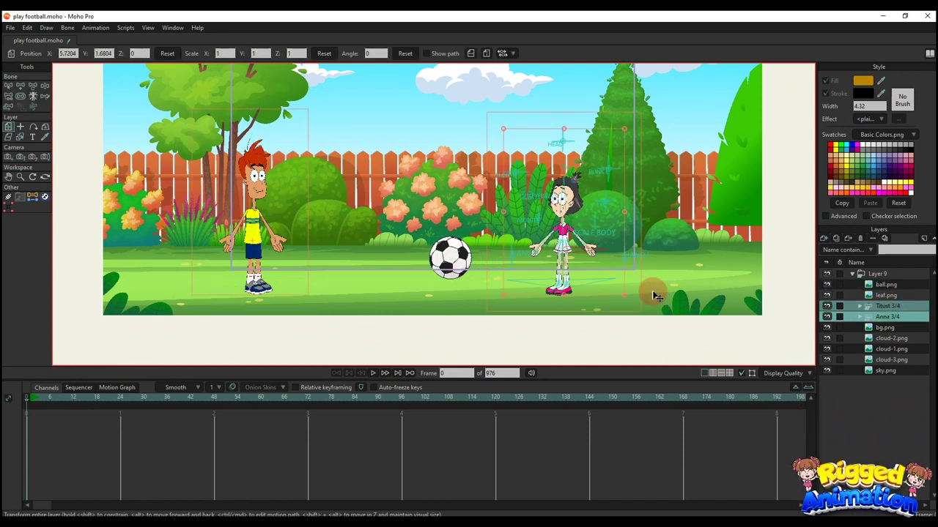
left_click_drag(625, 296, 643, 306)
left_click_drag(535, 240, 523, 225)
scroll(545, 206, "down", 5)
scroll(524, 225, "up", 4)
left_click(883, 284)
Step: Adjust the camera's field of view so the frame takes in both characters, the ball and most of the garden
key("4")
key("5")
scroll(429, 189, "down", 3)
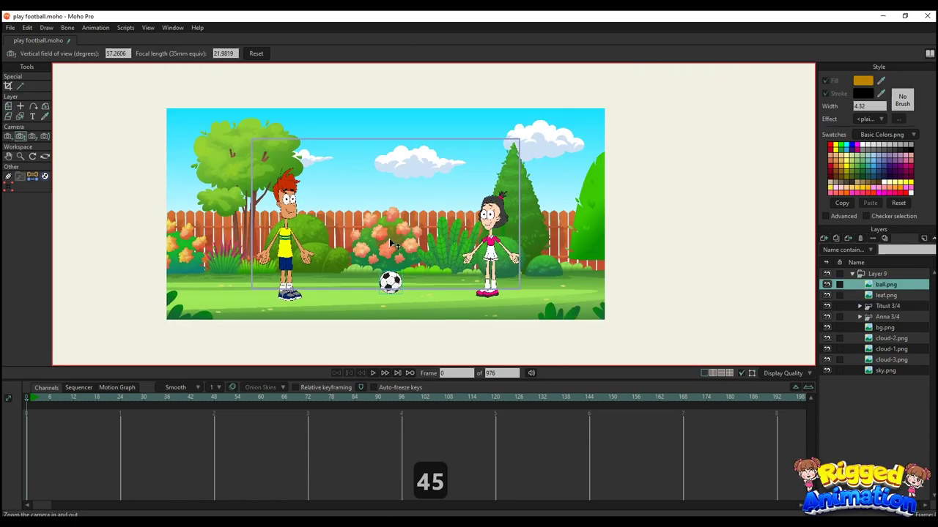
scroll(391, 219, "up", 3)
left_click_drag(394, 219, 381, 216)
key("4")
scroll(383, 216, "up", 2)
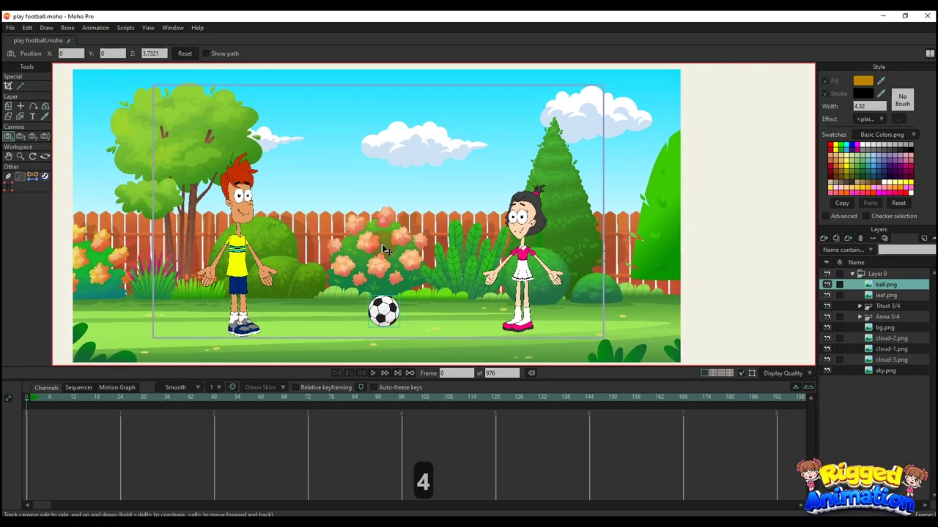
key("5")
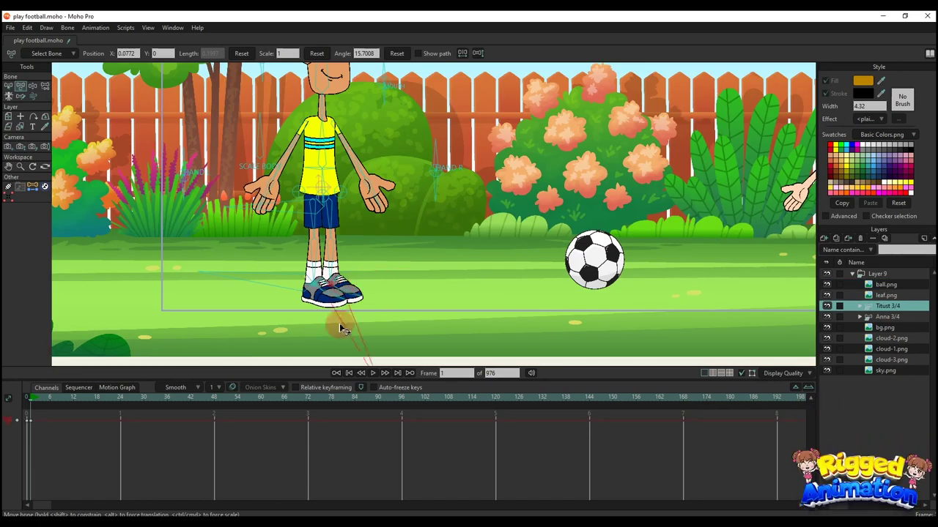
Step: At frame 1, spread Titust's feet into a wide stance, lower his hips and lean his torso forward
left_click_drag(331, 291, 374, 295)
left_click_drag(322, 191, 321, 201)
scroll(323, 259, "up", 2)
left_click_drag(315, 297, 286, 275)
left_click_drag(318, 190, 344, 187)
Step: Bend both of Titust's arms so his hands are held in front of his body
key("t")
scroll(348, 229, "down", 4)
scroll(389, 193, "up", 4)
scroll(347, 194, "down", 2)
left_click_drag(374, 200, 346, 241)
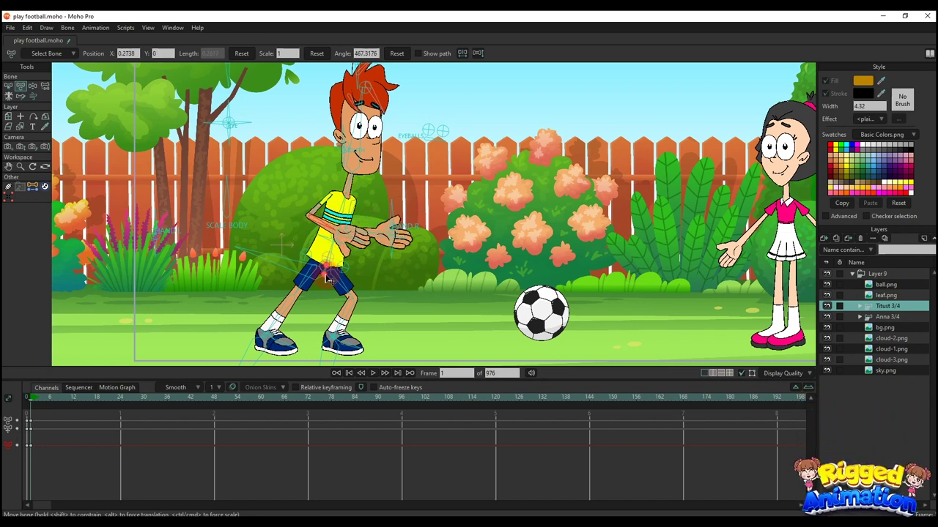
Step: Refine Titust's ready stance by moving his front foot forward and adjusting his hips
scroll(329, 278, "down", 2)
left_click_drag(326, 311, 348, 312)
scroll(324, 234, "up", 2)
left_click_drag(327, 215, 324, 235)
left_click(326, 236)
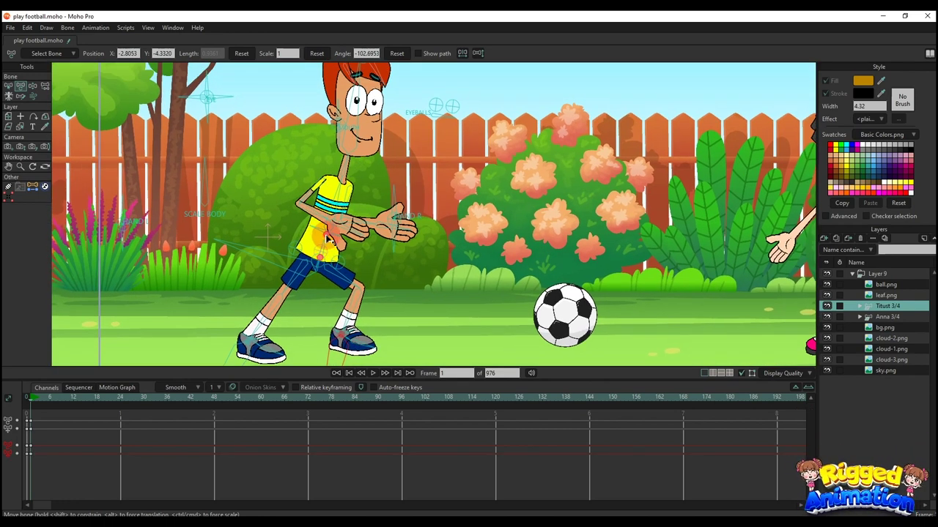
Step: Close both of Titust's hands into fists with the HAND R and HAND L control bones
scroll(394, 200, "up", 2)
left_click_drag(393, 199, 424, 213)
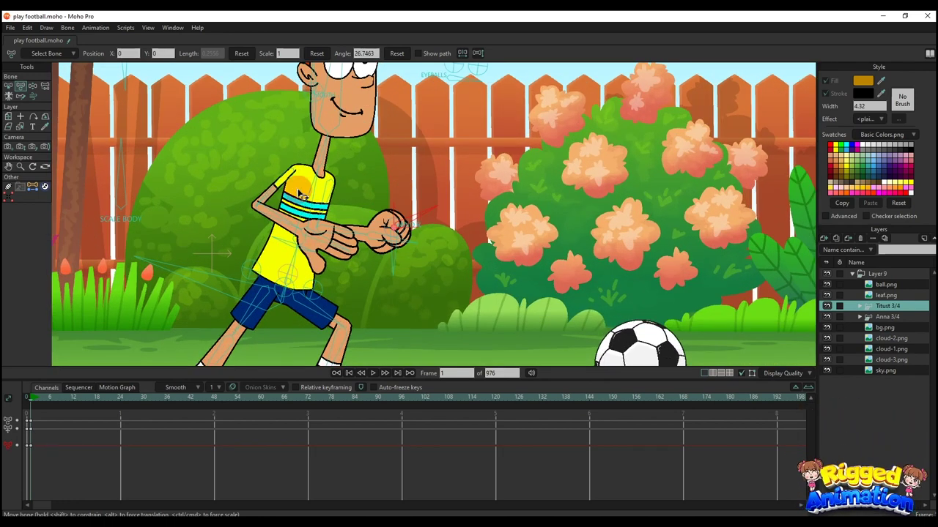
scroll(144, 236, "down", 2)
left_click(70, 216)
scroll(89, 229, "up", 1)
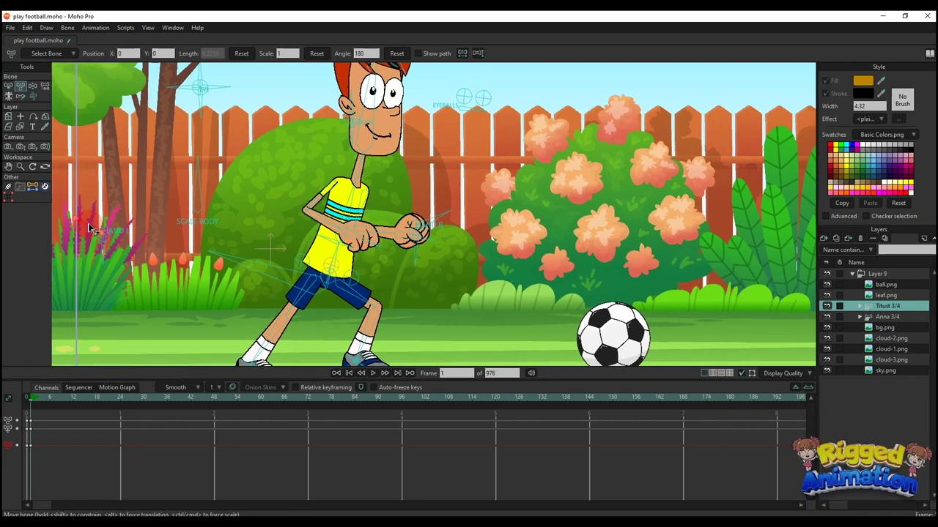
left_click(397, 54)
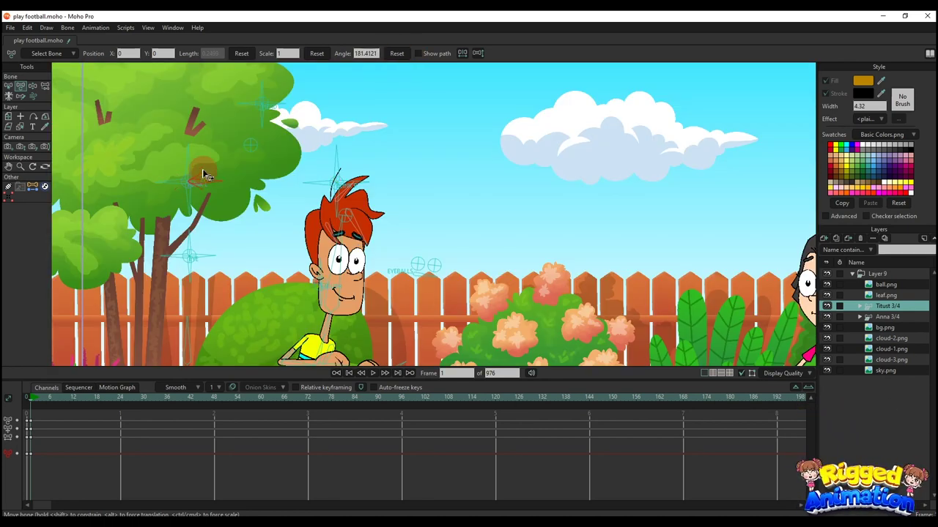
Step: Give Titust a determined expression with lowered angry eyebrows, shifted eyeballs and his tongue sticking out
left_click(414, 264)
scroll(413, 264, "up", 1)
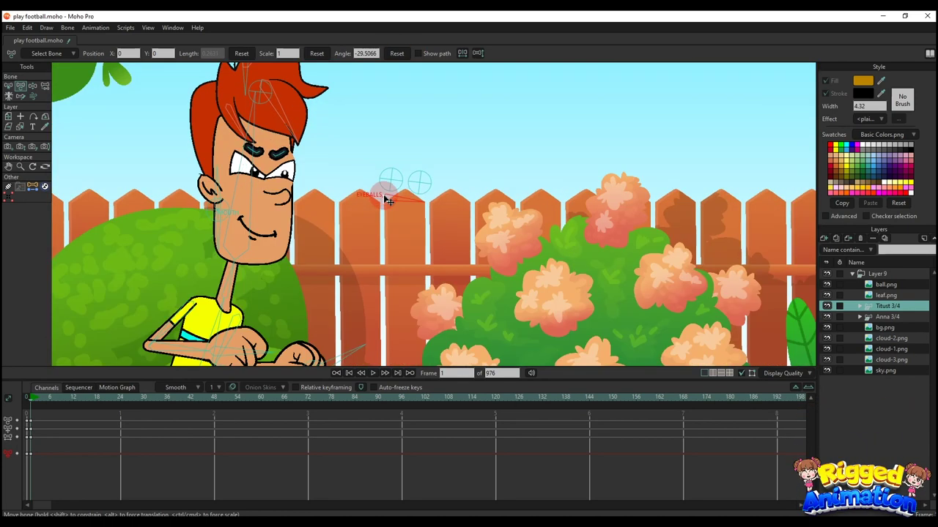
left_click(384, 198)
scroll(358, 193, "down", 2)
left_click(186, 189)
left_click_drag(287, 179, 258, 188)
scroll(186, 188, "up", 2)
left_click(246, 214)
scroll(323, 197, "down", 5)
scroll(599, 202, "up", 3)
Step: Place the ball at Anna's feet beneath the Anna 3/4 layer and bring the camera closer to them at frame 1
left_click(885, 318)
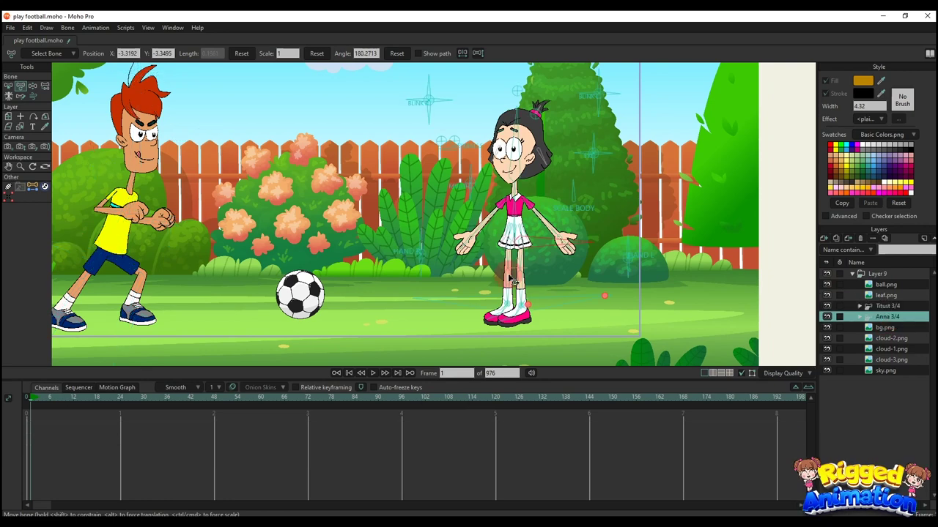
key("5")
key("4")
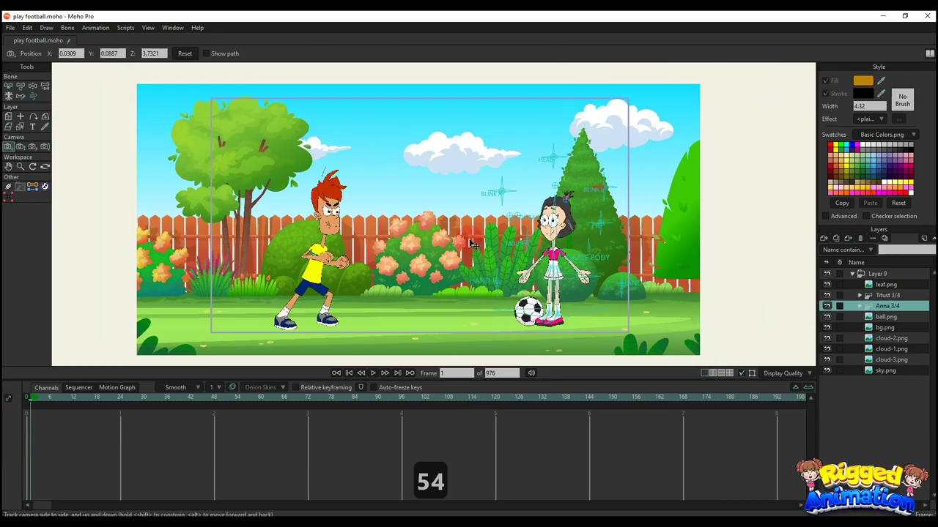
key("5")
key("4")
key("5")
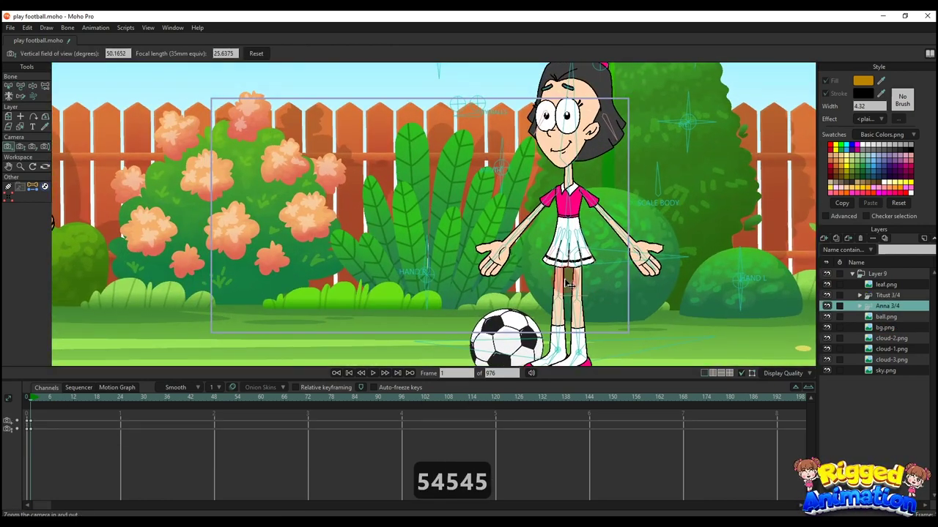
Step: Track and zoom the camera until Anna's legs and the ball fill the frame, and freeze Anna's pose at frame 1
key("4")
left_click_drag(564, 281, 455, 212)
key("5")
mouse_move(455, 213)
left_mouse_down()
mouse_move(520, 244)
mouse_move(522, 221)
mouse_move(525, 238)
mouse_move(440, 219)
left_mouse_up()
key("4")
key("5")
key("4")
key("ctrl+f")
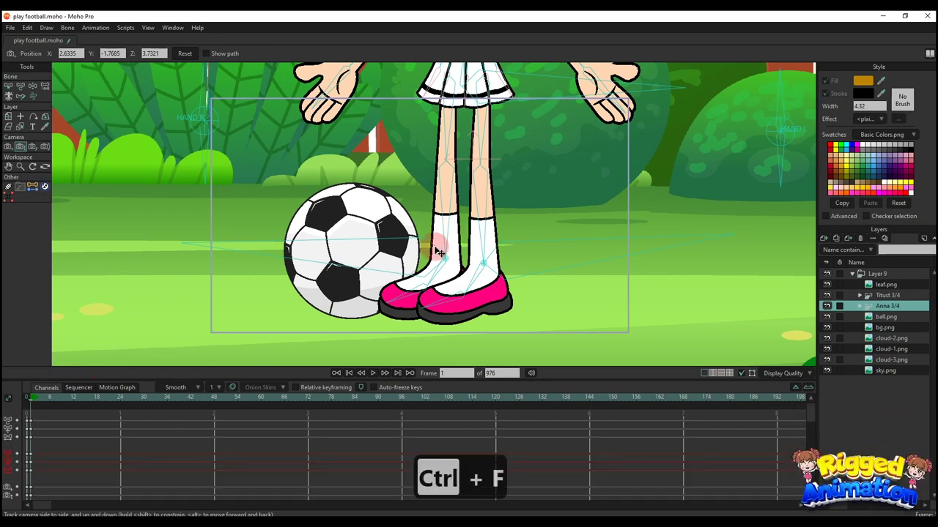
Step: Lift Anna's front foot toward the ball with her knee bent, and adjust her body bone to match
key("t")
left_click_drag(438, 252, 409, 271)
scroll(354, 149, "down", 1)
scroll(473, 161, "up", 1)
left_click_drag(539, 197, 532, 183)
Step: Reshape Anna's skirt around her raised knee by adjusting the front hem bone and rotating the three pleat bones
scroll(456, 168, "up", 2)
left_click_drag(454, 179, 429, 170)
scroll(403, 192, "up", 1)
scroll(396, 170, "up", 2)
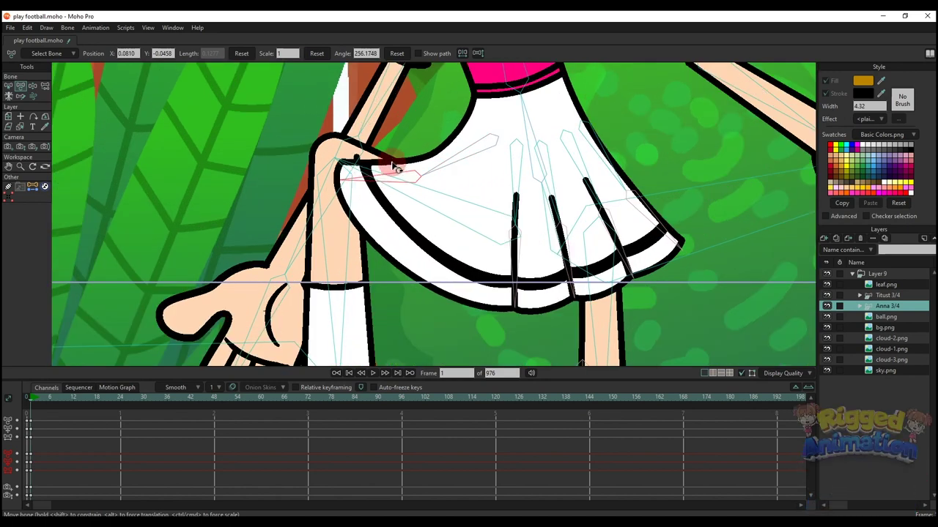
scroll(505, 184, "up", 1)
left_click_drag(521, 182, 491, 182)
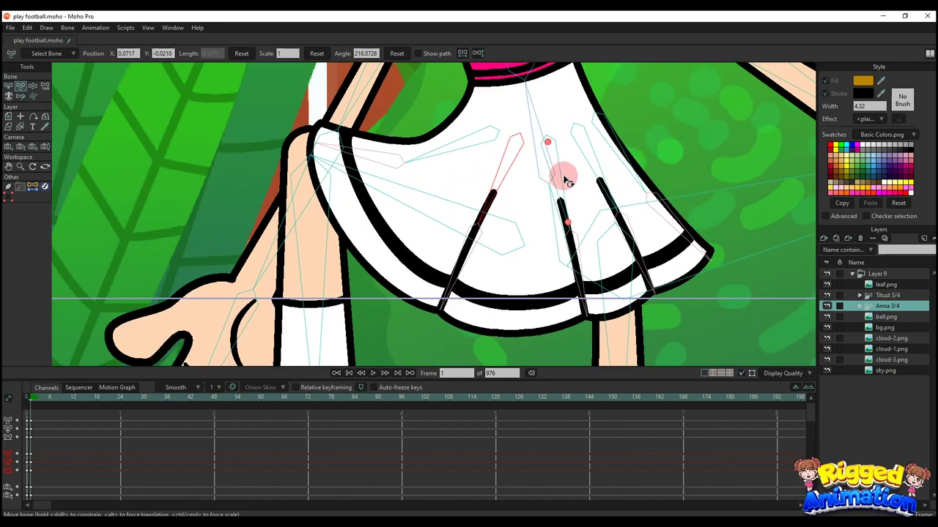
mouse_move(564, 177)
left_mouse_down()
mouse_move(498, 177)
mouse_move(561, 174)
mouse_move(543, 198)
left_mouse_up()
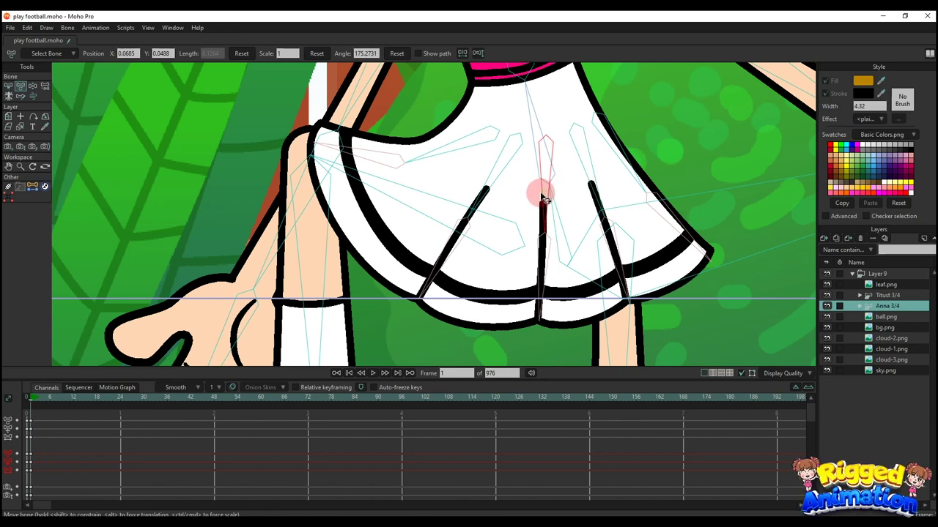
left_click_drag(617, 165, 611, 173)
scroll(601, 180, "down", 4)
scroll(619, 196, "up", 1)
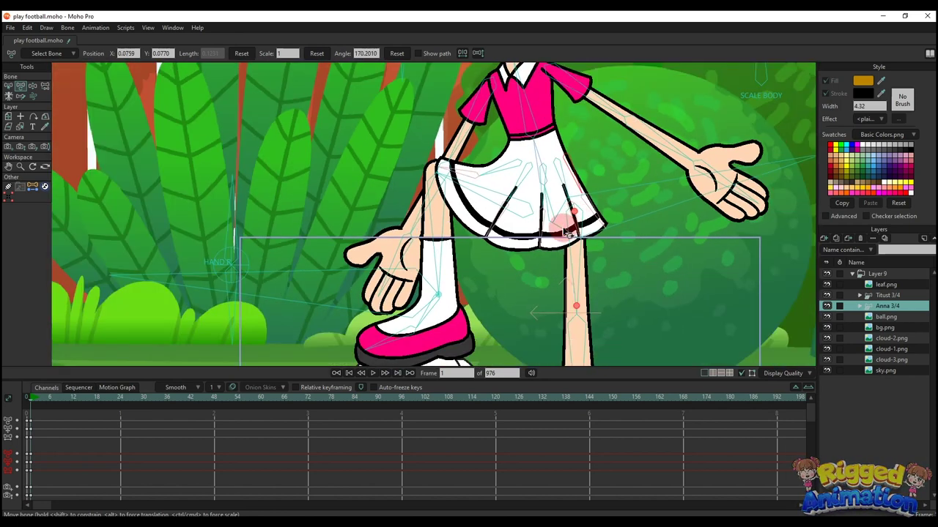
Step: Bend Anna's right arm at the elbow so the forearm comes down across her raised knee
scroll(538, 233, "down", 1)
scroll(438, 250, "down", 3)
scroll(219, 289, "up", 4)
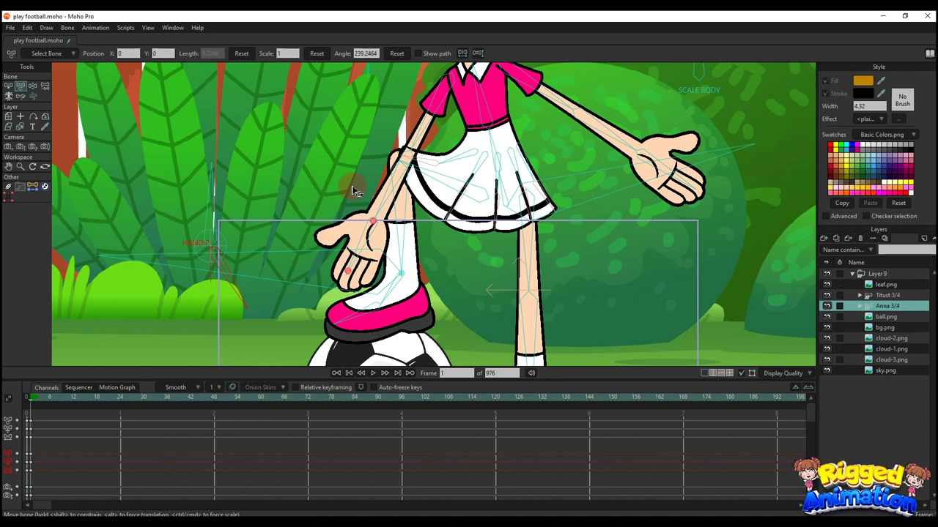
left_click_drag(424, 130, 410, 123)
scroll(387, 132, "up", 2)
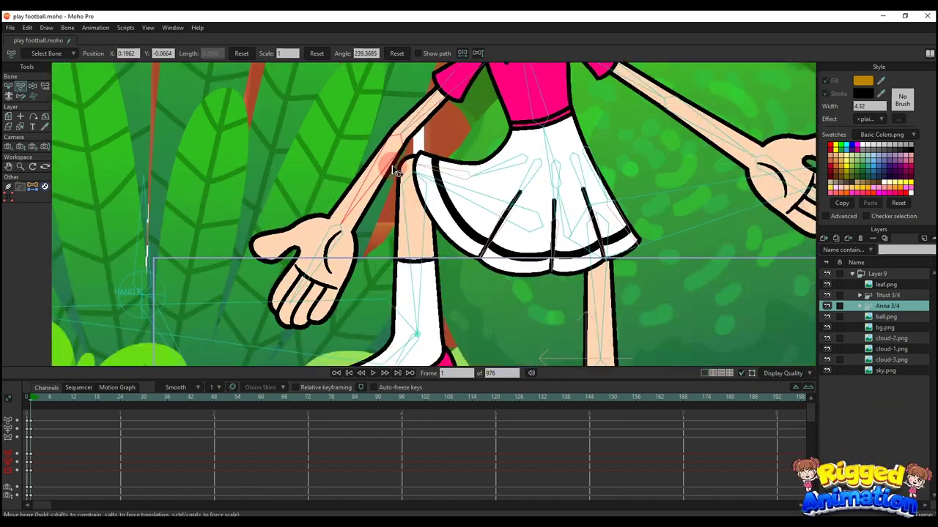
left_click_drag(376, 170, 420, 182)
scroll(434, 242, "down", 4)
scroll(538, 195, "up", 2)
Step: Bend Anna's left arm with the elbow out and the hand brought in toward her hip
left_click_drag(586, 192, 528, 197)
left_click_drag(520, 142, 545, 122)
left_click_drag(554, 189, 518, 180)
scroll(522, 181, "down", 3)
scroll(642, 168, "up", 3)
scroll(729, 250, "down", 2)
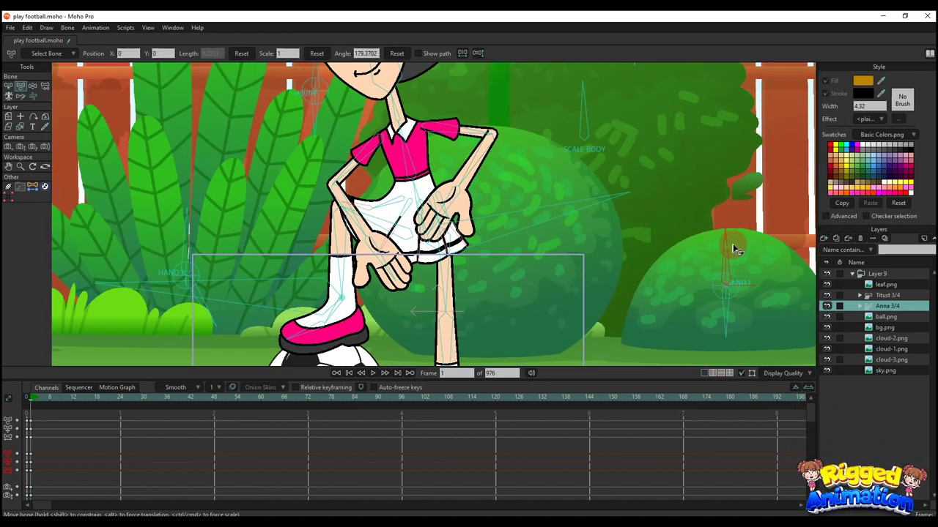
Step: Switch Anna's left hand to a fist with the HAND L control and rotate it against her hip
left_click_drag(733, 250, 758, 256)
scroll(492, 149, "up", 2)
left_click_drag(451, 199, 424, 211)
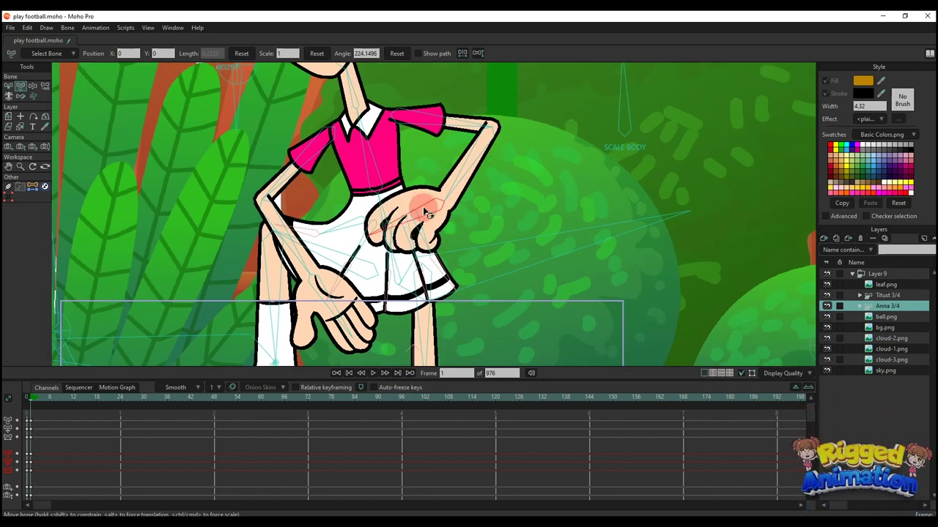
scroll(449, 182, "down", 3)
scroll(420, 213, "up", 1)
Step: Switch Anna's right hand to a fist with the HAND R control and refine the arm and hand resting on her knee
left_click_drag(236, 248, 233, 248)
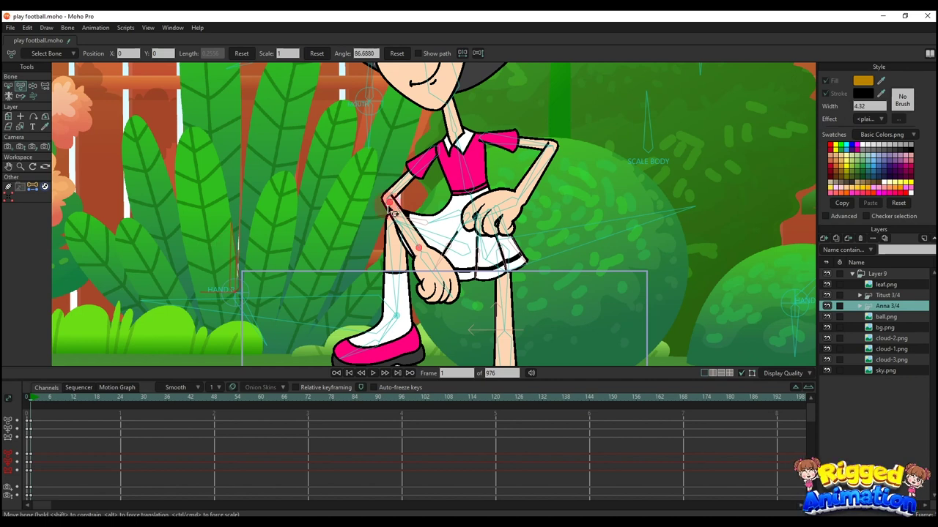
left_click_drag(424, 179, 418, 176)
left_click_drag(398, 214, 404, 209)
left_click_drag(432, 260, 427, 266)
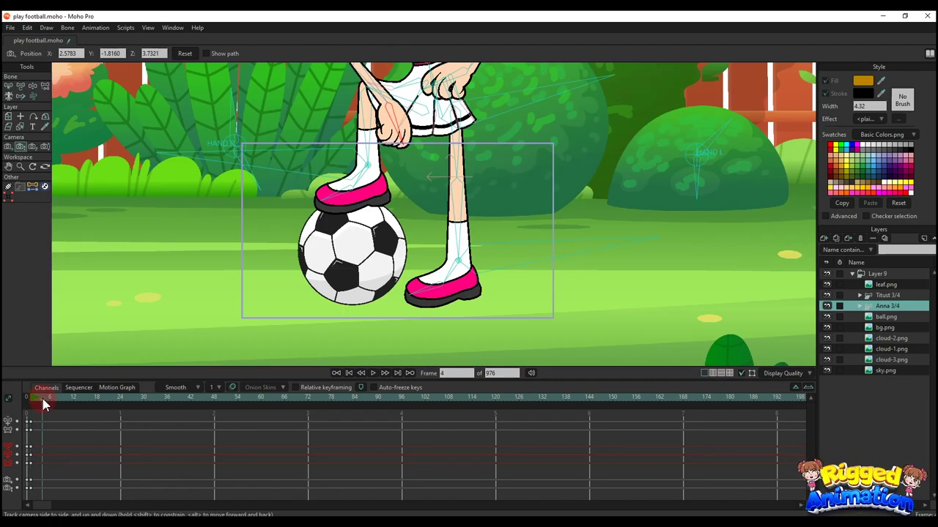
Step: At frame 4, raise the toe of Anna's foot on the ball and freeze the pose
key("t")
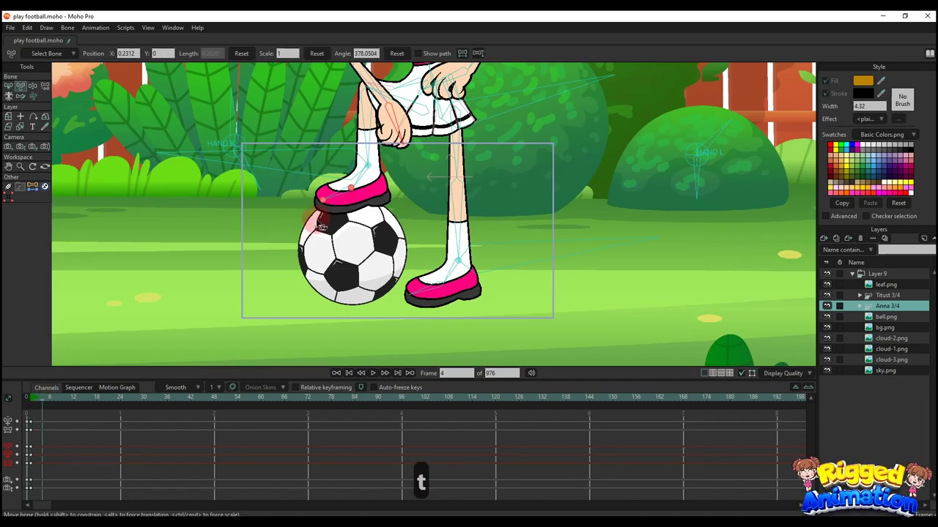
scroll(324, 187, "up", 5)
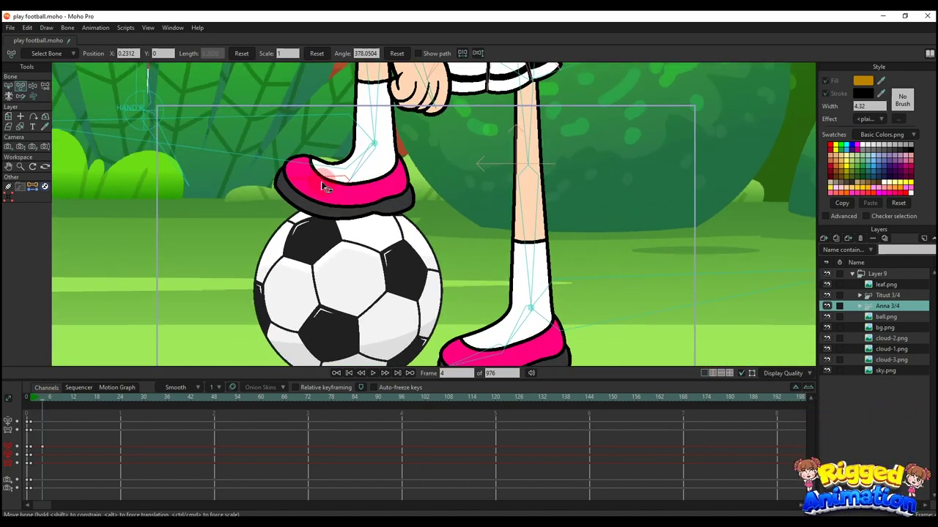
key("ctrl+f")
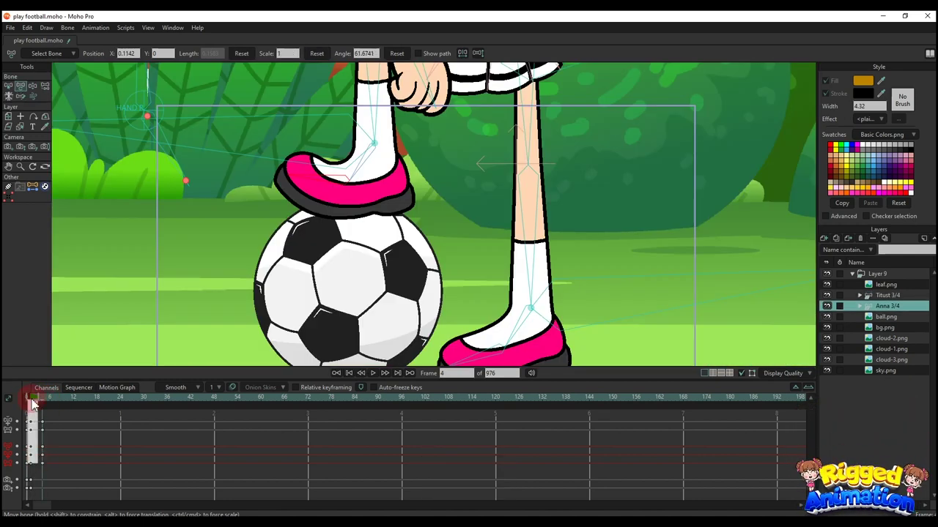
Step: Copy Anna's frame 1 keys to frame 8, set them to Cycle interpolation, and play back the foot tap
left_click_drag(32, 403, 40, 399)
key("ctrl+c")
left_click(57, 398)
key("ctrl+v")
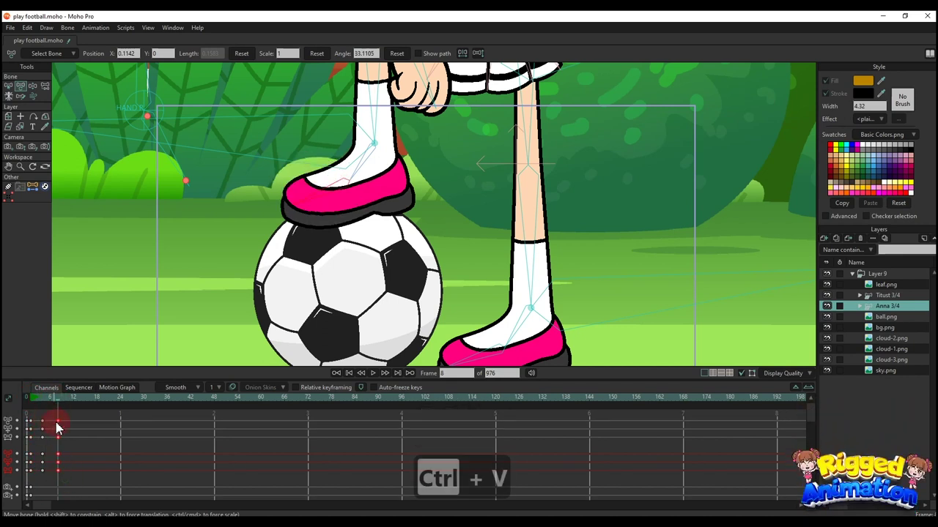
right_click(56, 423)
left_click(54, 424)
right_click(58, 429)
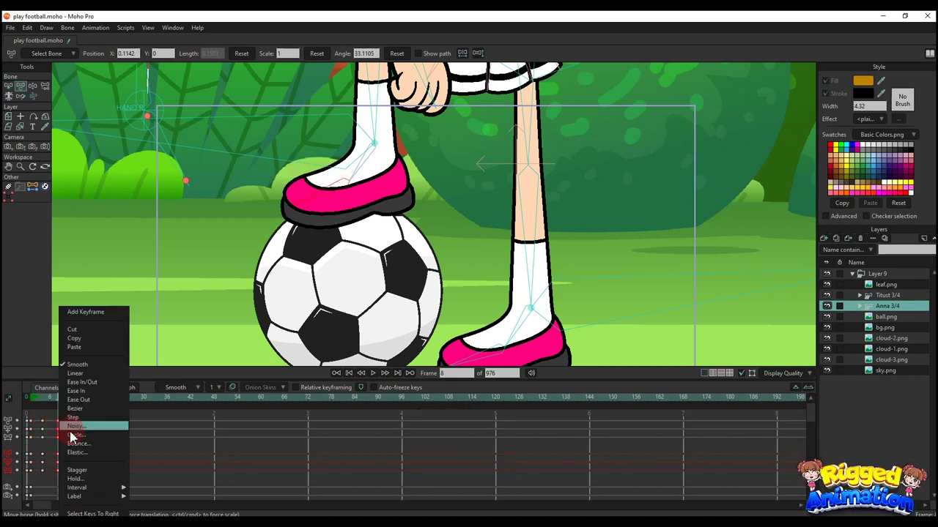
left_click(545, 49)
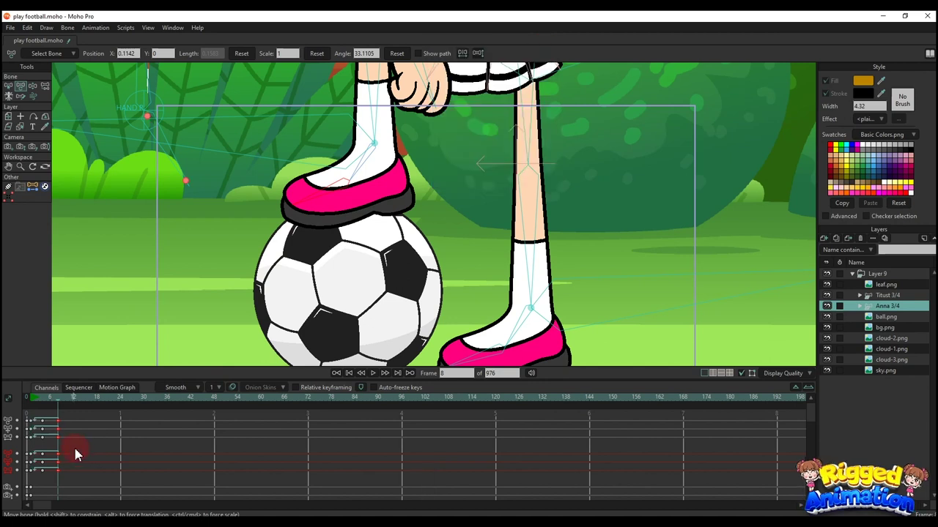
key("space")
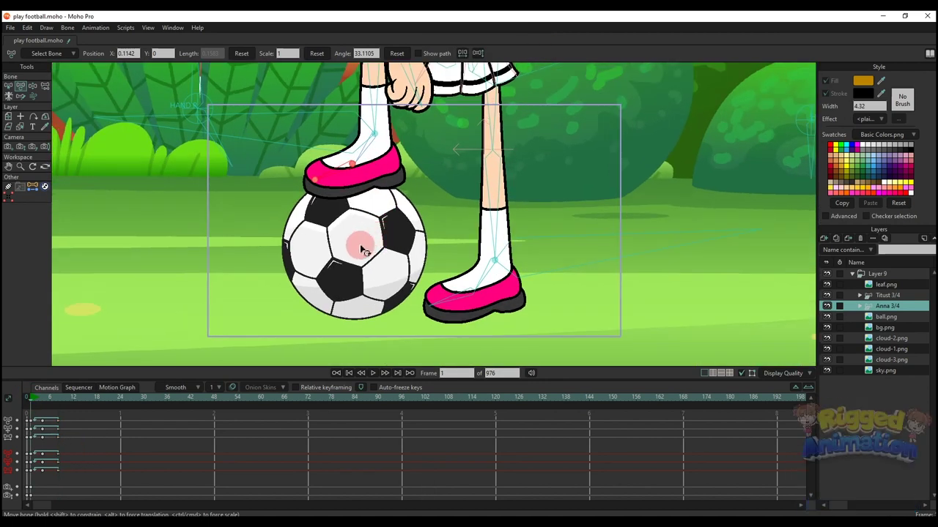
key("space")
Step: Slow the foot-tap cycle by stretching its keys to end at about frame 10, checking the timing in playback
left_click_drag(74, 473, 31, 408)
left_click_drag(59, 421, 63, 422)
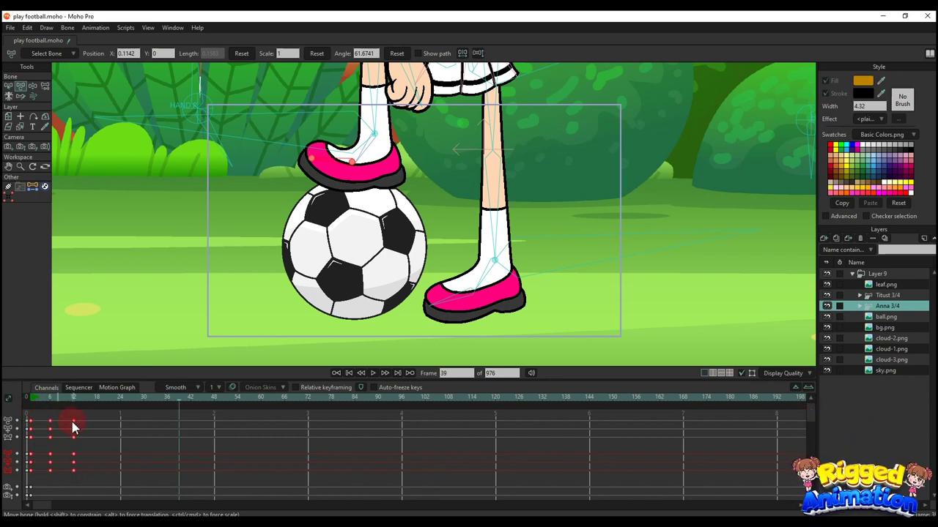
key("space")
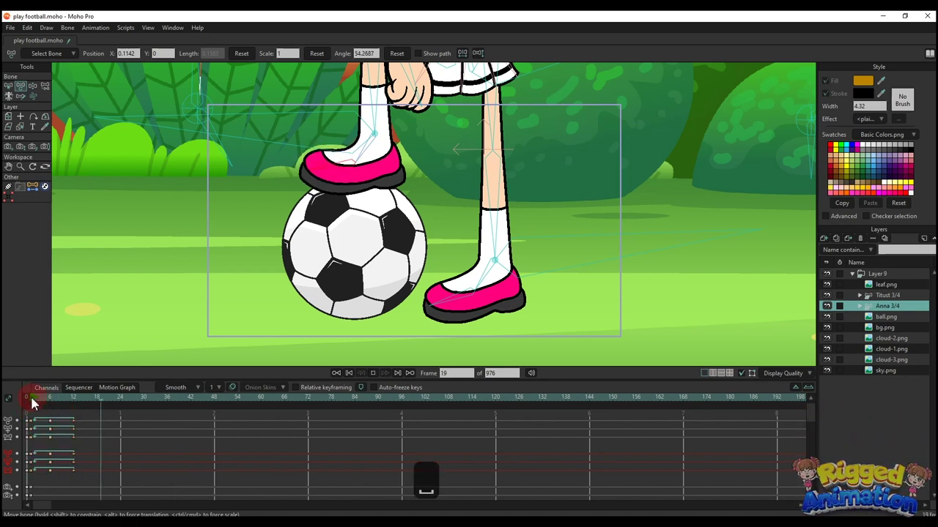
key("space")
key("space")
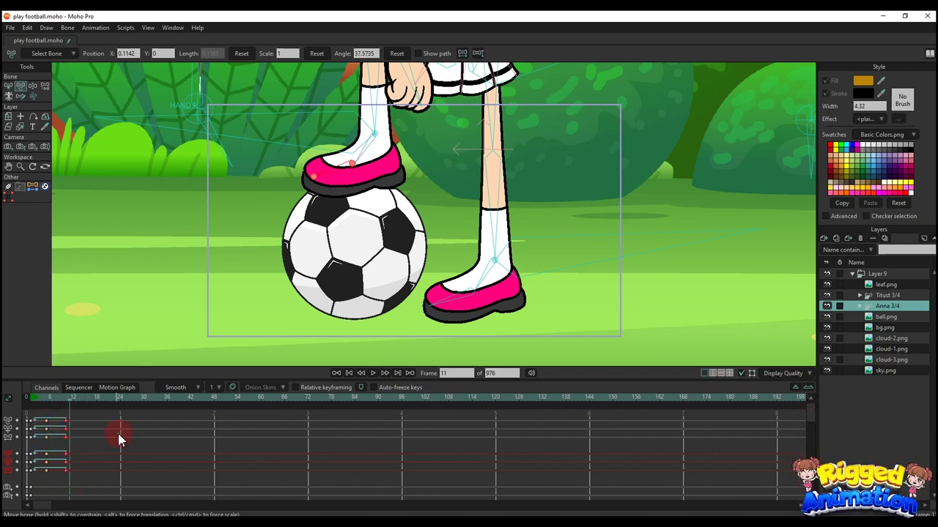
key("space")
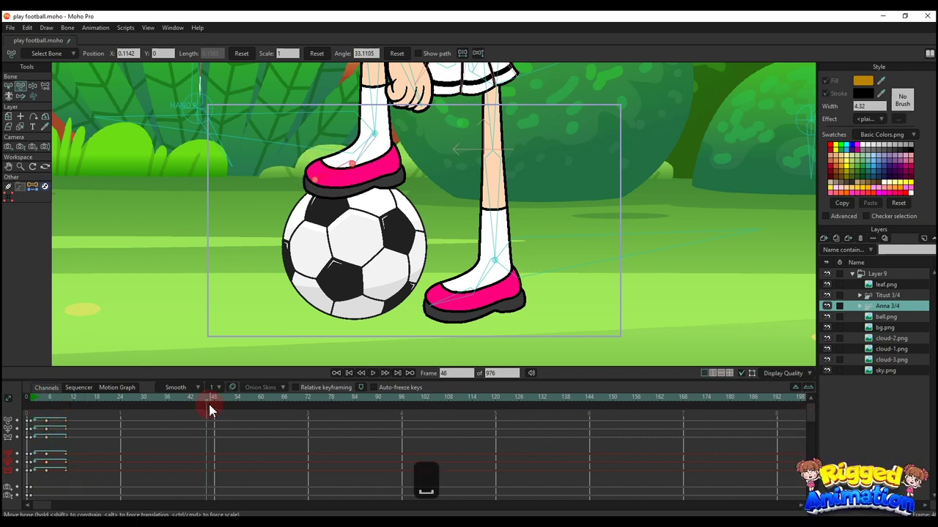
Step: Key the current camera position and zoom at frame 48
left_click(216, 399)
key("4")
key("4")
key("4")
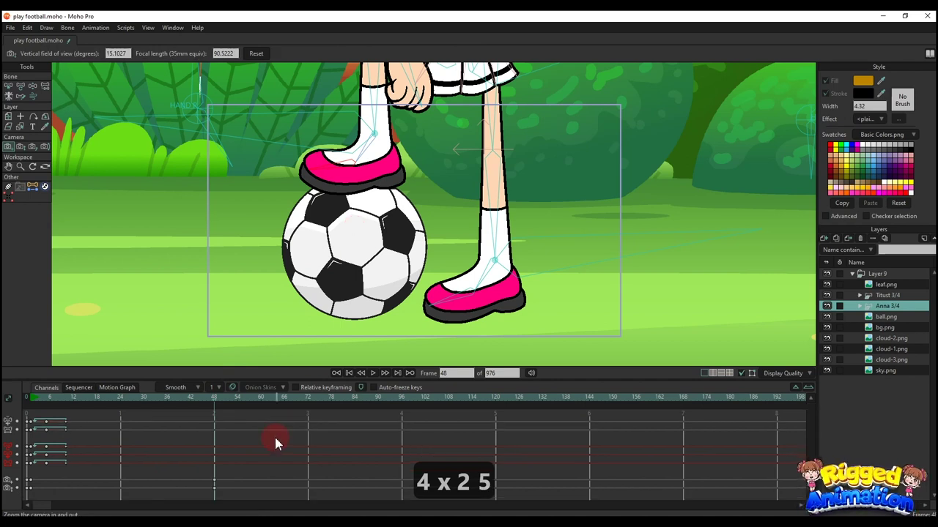
Step: At frame 96, raise the camera and zoom out to frame Anna's head, and change the camera keys' interpolation
left_click(402, 402)
key("4")
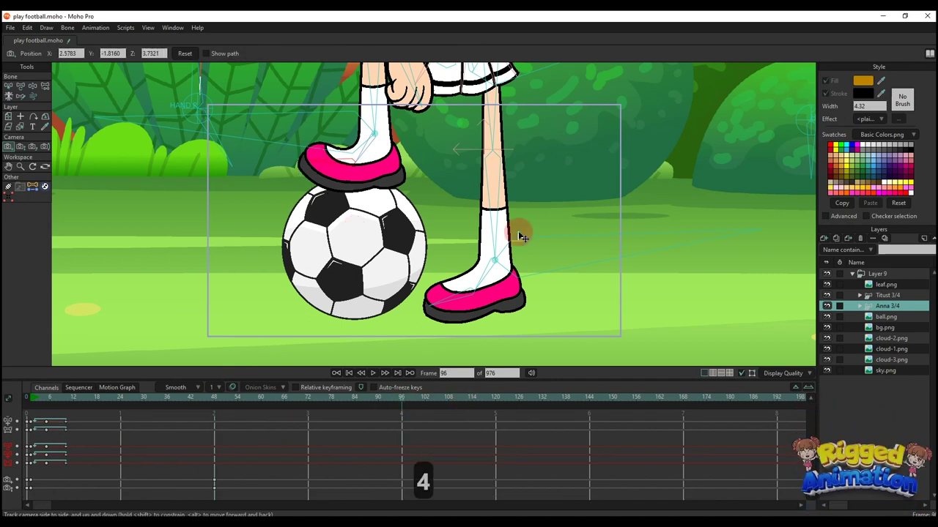
key("5")
key("4")
left_click_drag(497, 192, 401, 218)
key("5")
key("4")
key("5")
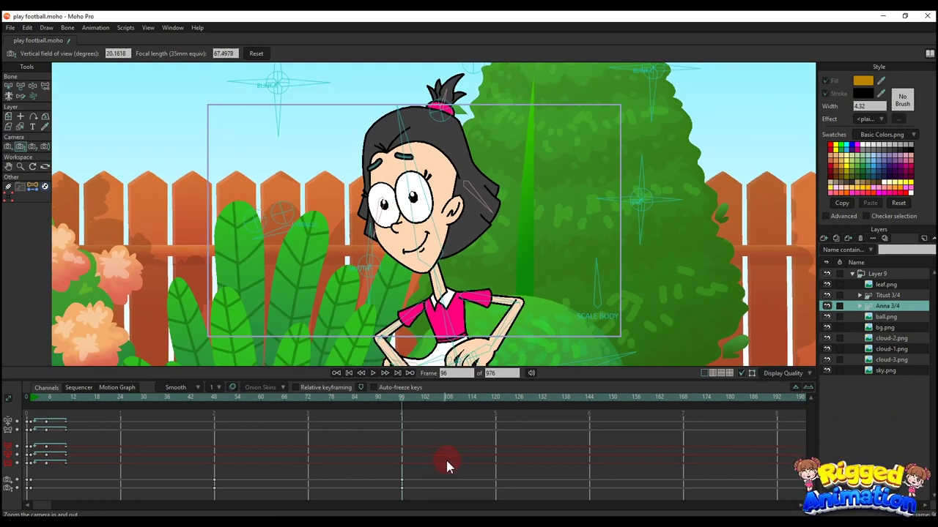
right_click(217, 412)
left_click(296, 428)
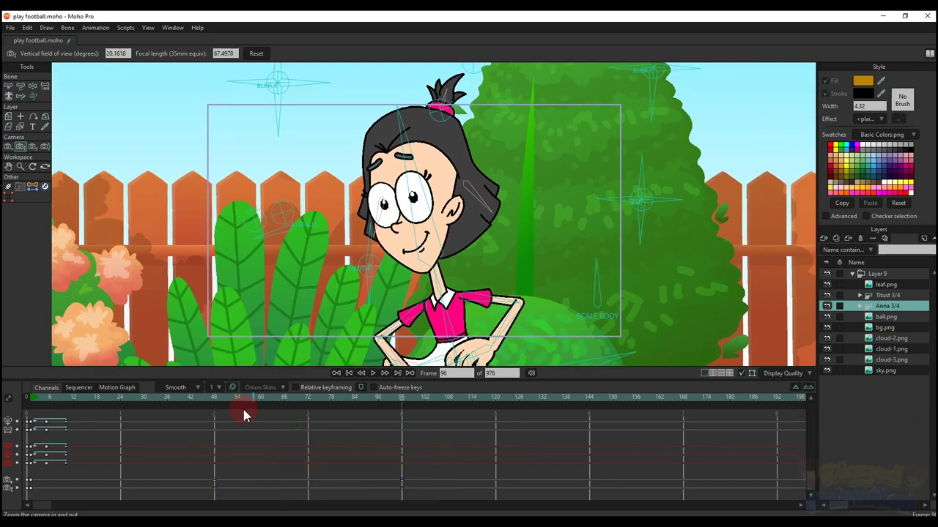
Step: At frame 1, delete the head bone's cycle keys and give Anna a sly look with lowered eyebrows and shifted eyeballs
left_click(35, 395)
key("y")
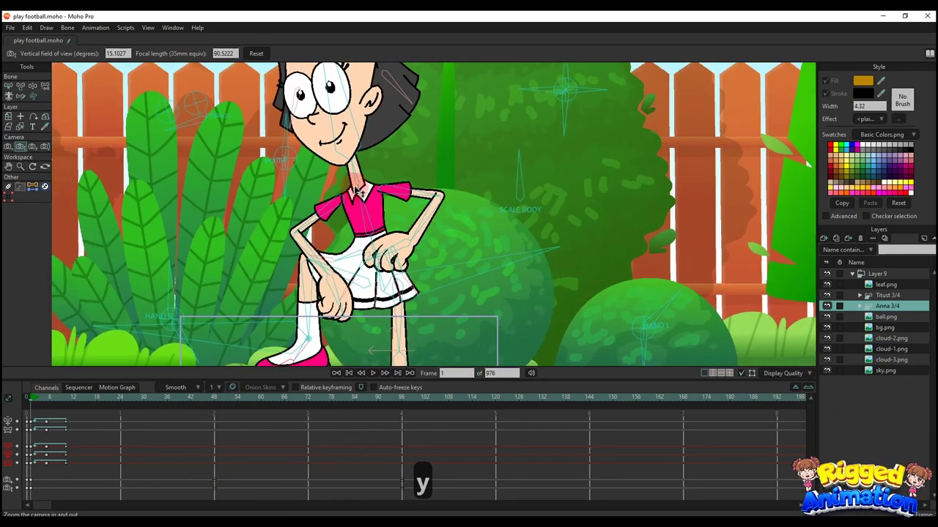
key("y")
key("t")
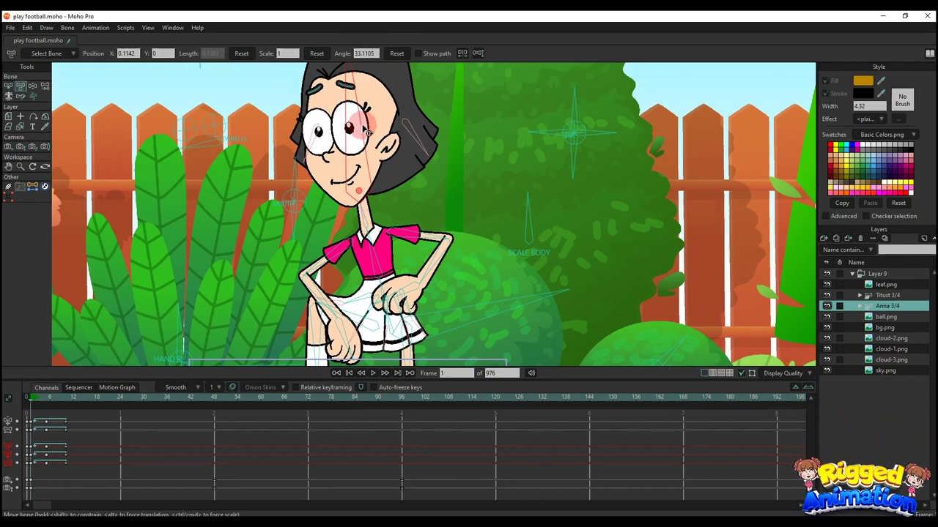
scroll(365, 140, "down", 2)
left_click_drag(77, 445, 78, 447)
key("BackSpace")
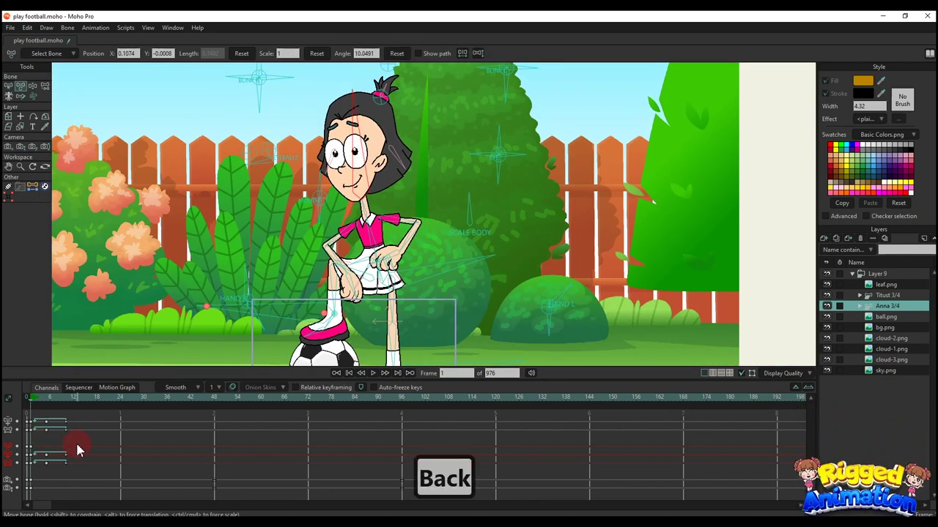
left_click_drag(498, 72, 498, 112)
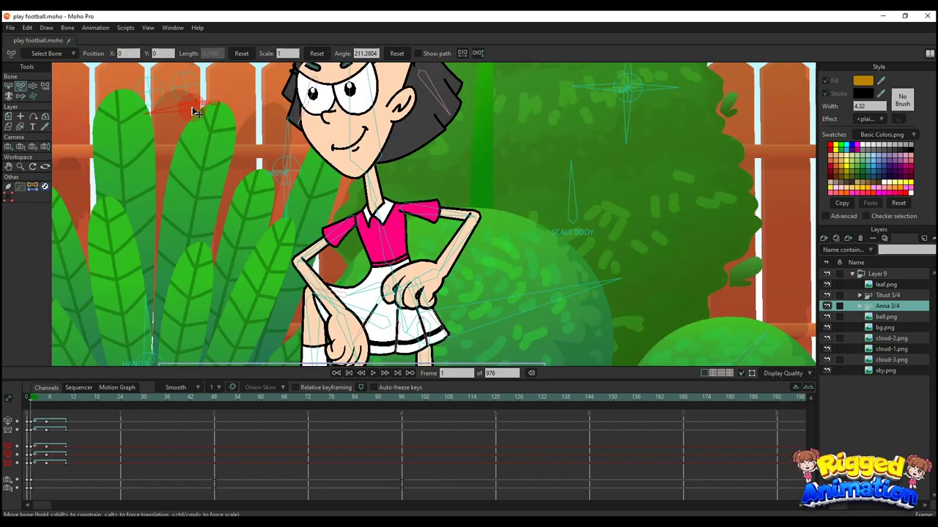
scroll(545, 342, "down", 2)
Step: Lower Anna's body slightly and tilt her head down at frame 107
key("z")
left_click_drag(532, 299, 508, 299)
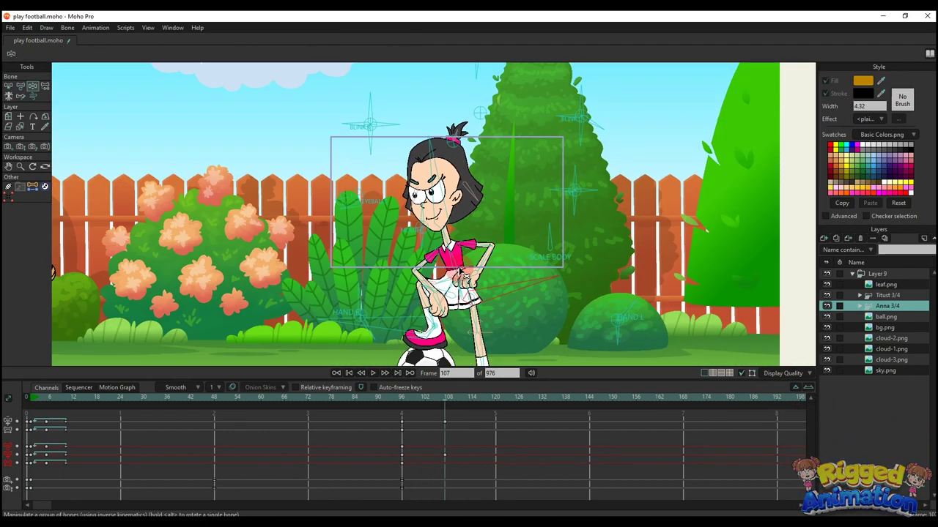
left_click_drag(464, 276, 459, 292)
key("t")
scroll(432, 220, "up", 3)
left_click_drag(428, 171, 410, 241)
scroll(434, 220, "down", 1)
left_click(696, 119)
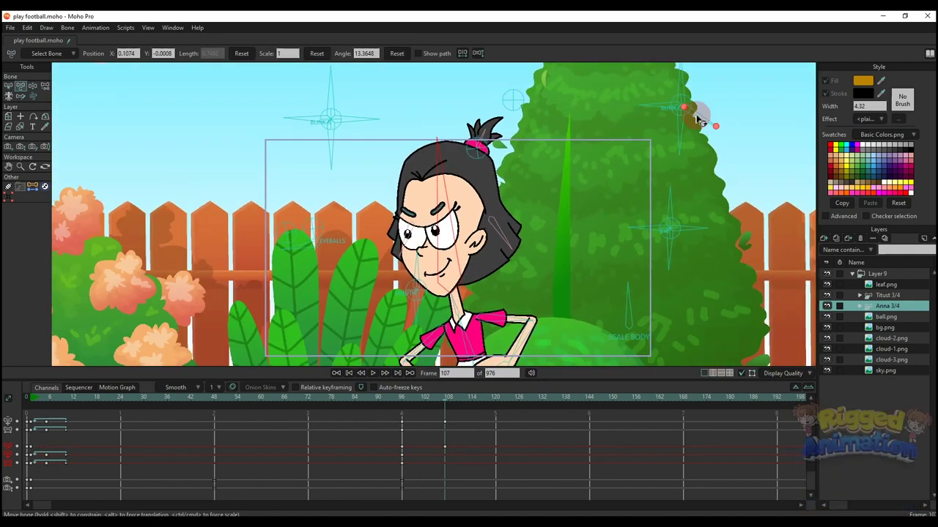
Step: Narrow Anna's eyes with the blink control and freeze the pose at frame 107
left_click_drag(698, 120, 705, 108)
left_click_drag(649, 105, 676, 136)
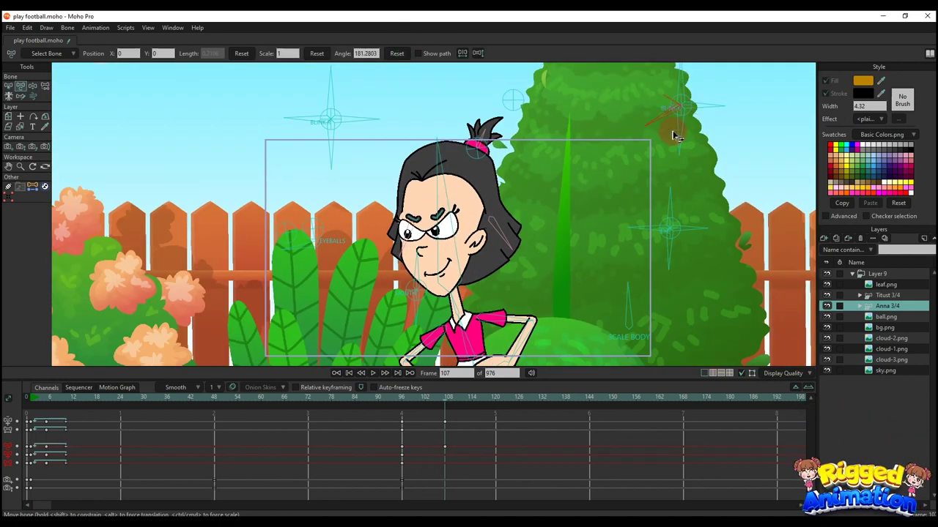
key("ctrl+f")
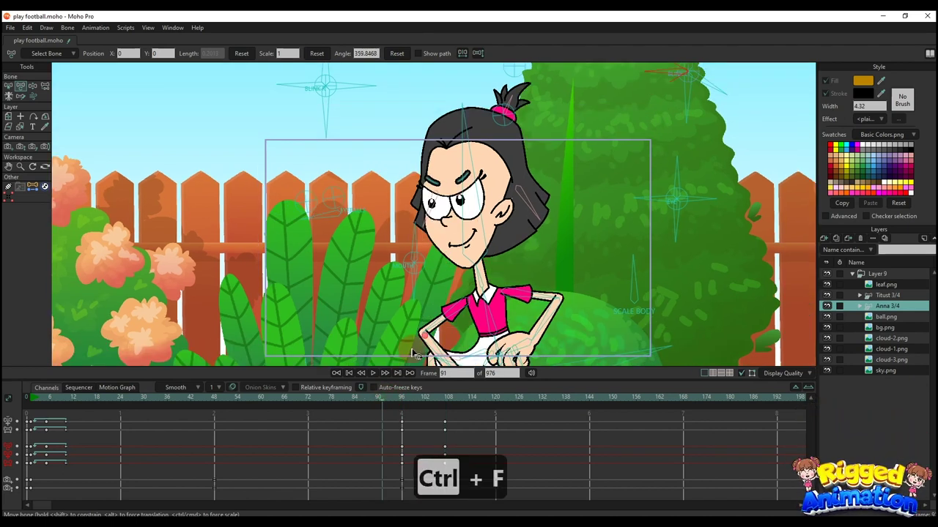
Step: Play back Anna's head move and shift its two sets of pose keys to about frames 102 and 113
key("space")
left_click(402, 399)
key("space")
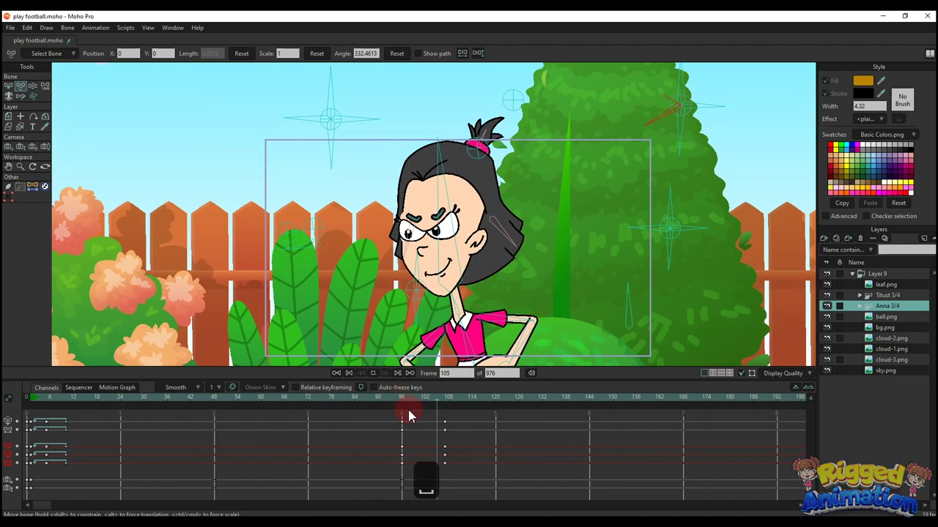
key("space")
left_click_drag(467, 466, 427, 423)
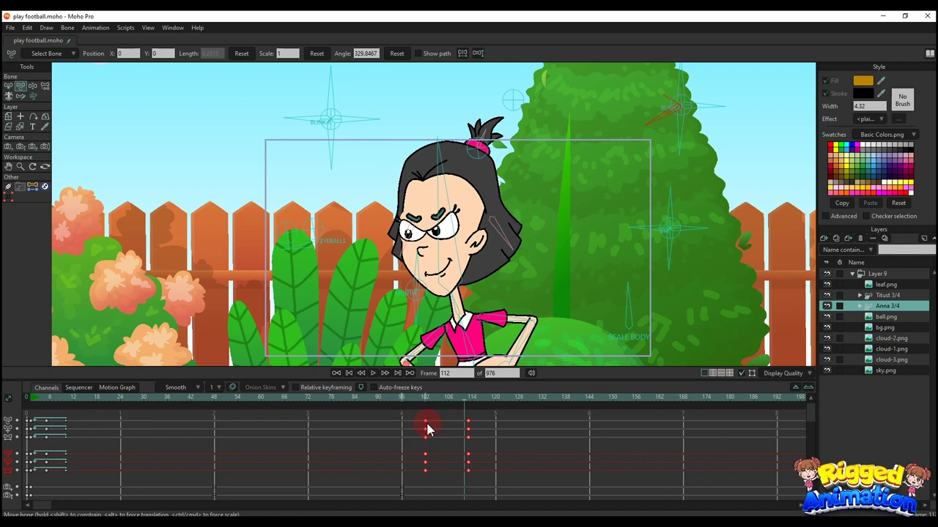
Step: Preview Anna's head move and shift its second set of pose keys to about frame 109
left_click(385, 399)
key("space")
left_click(465, 425)
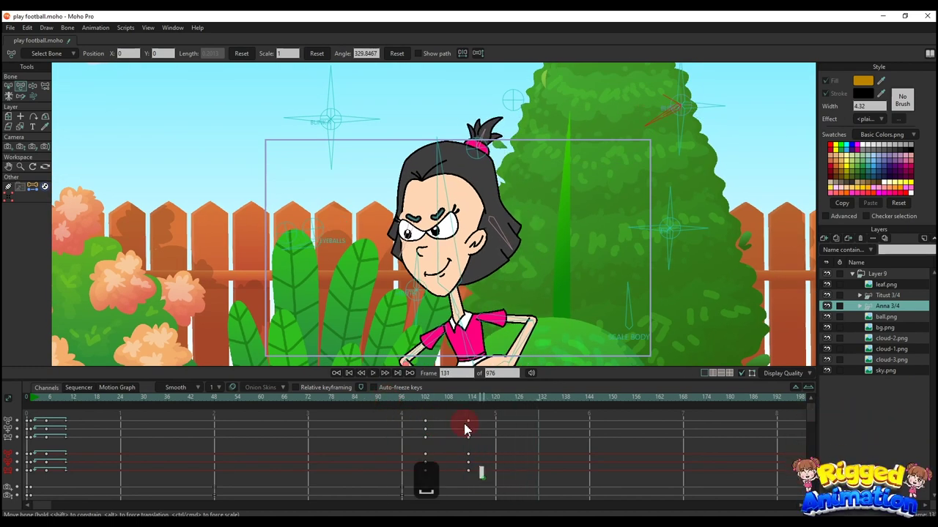
left_click_drag(397, 403, 437, 405)
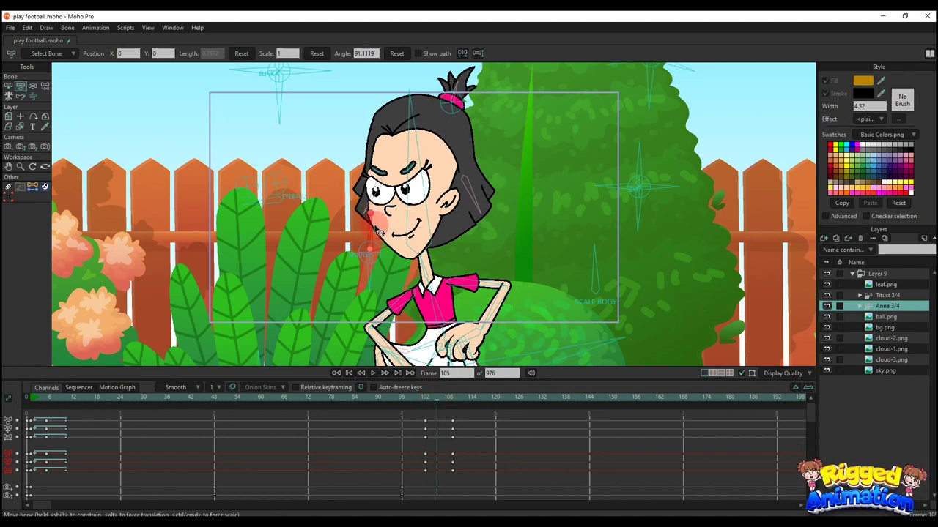
Step: Switch Anna's mouth to the tongue-out shape at frame 105 and delete the surplus mouth keys
left_click_drag(379, 230, 400, 242)
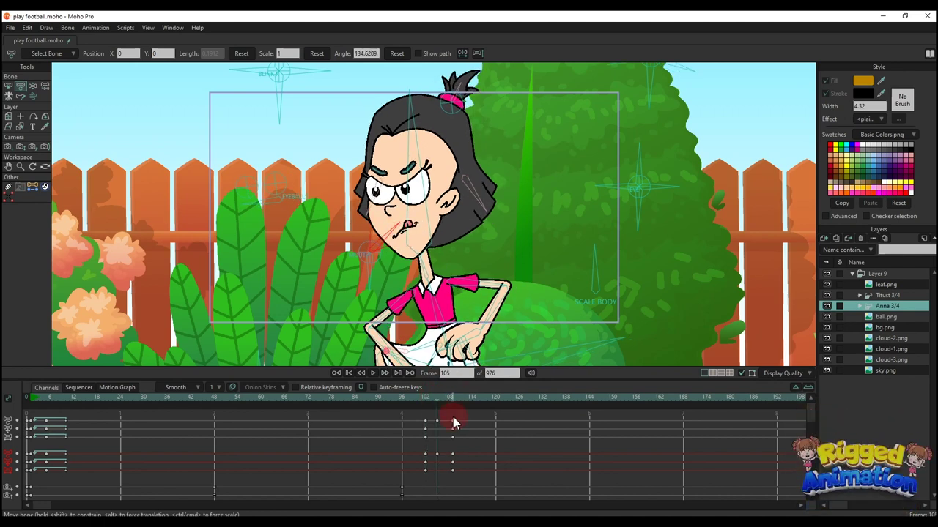
right_click(428, 460)
left_click(468, 444)
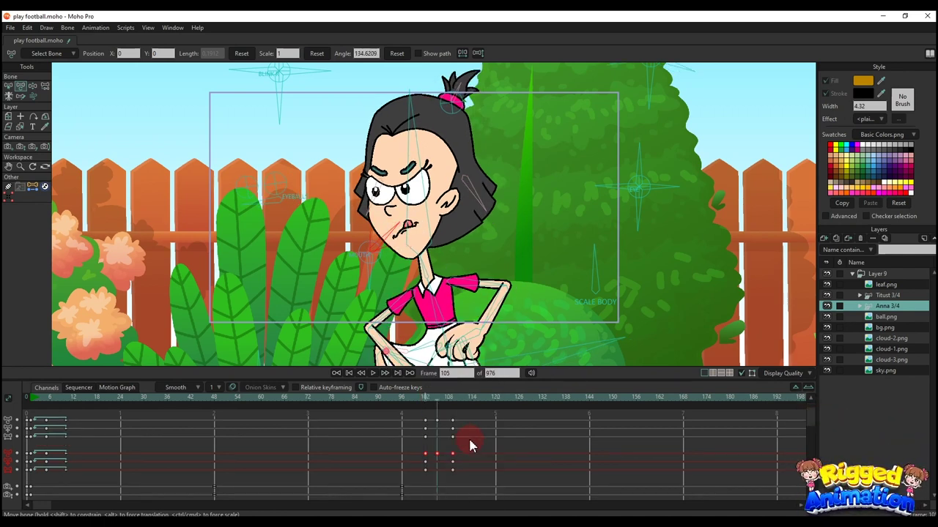
key("BackSpace")
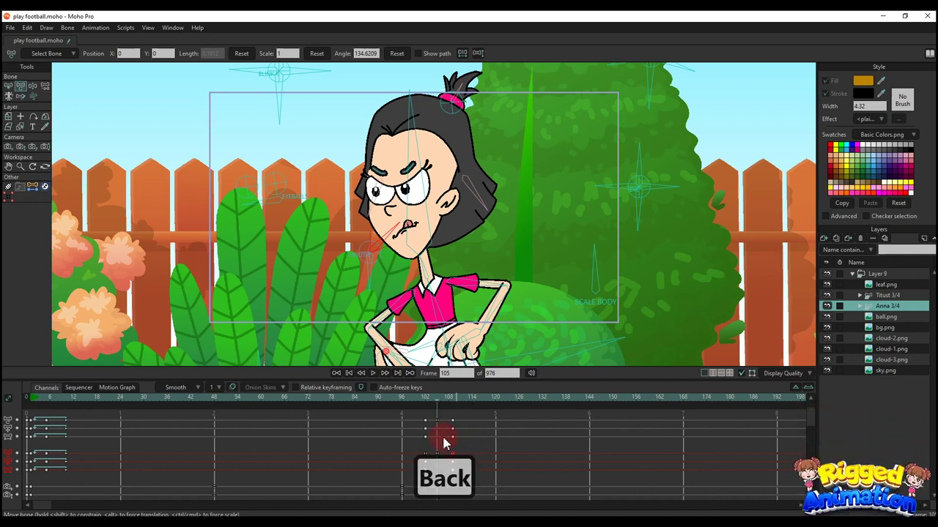
Step: Play back Anna's expression change from about frame 98, then return to the start of the timeline
key("space")
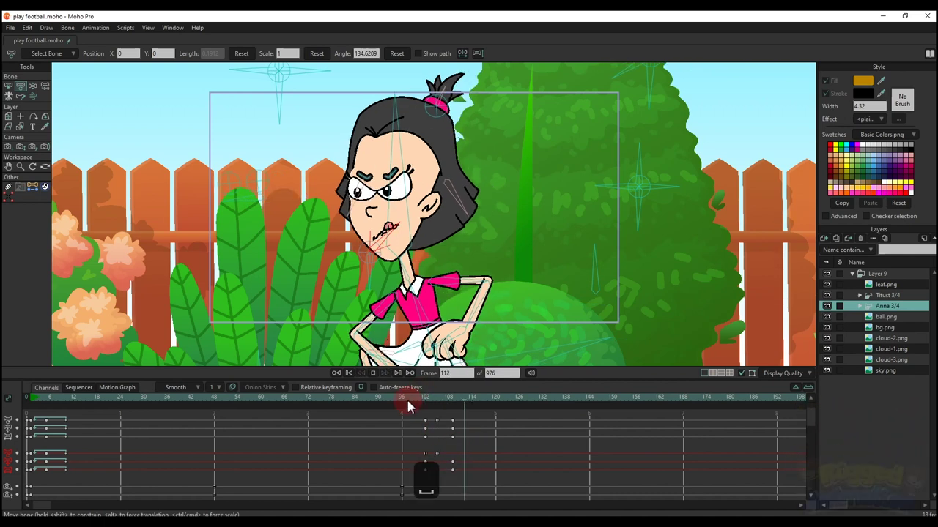
left_click(410, 402)
left_click(336, 374)
scroll(469, 161, "up", 4)
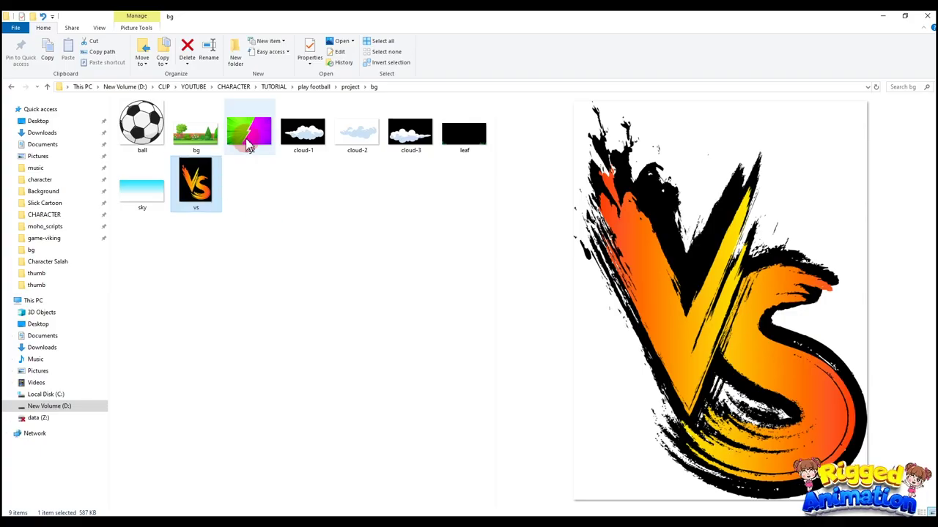
Step: Import the bg2 image from the project's bg folder at frame 121 and scale it to about 0.29
left_click_drag(249, 132, 253, 504)
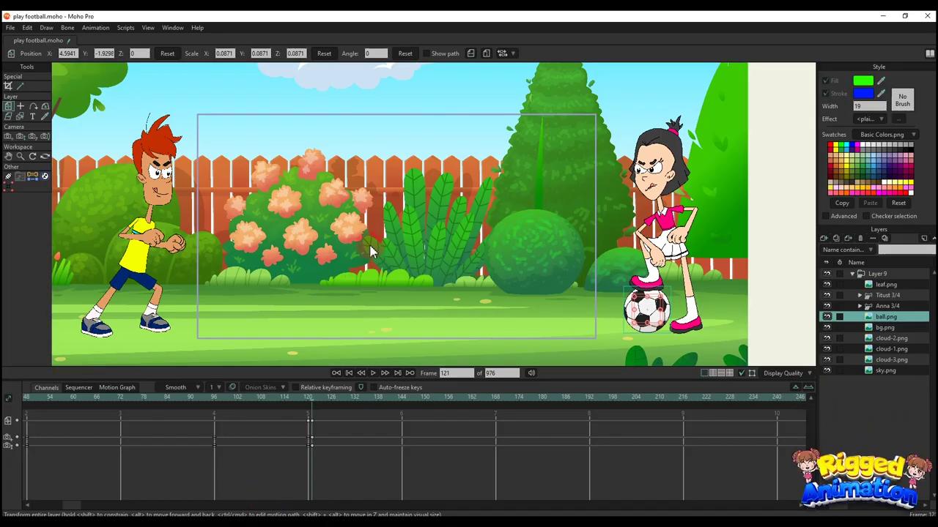
scroll(370, 248, "down", 10)
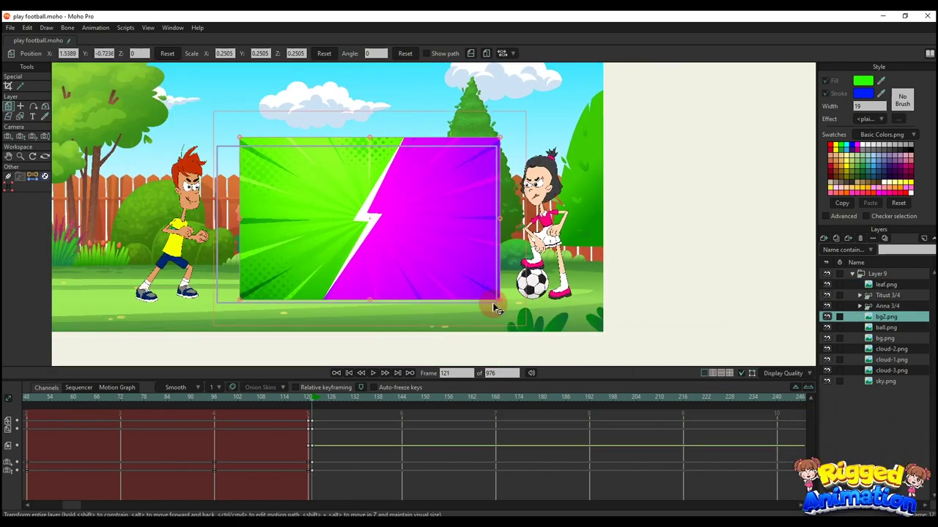
left_click_drag(495, 310, 511, 314)
Step: Flip bg2.png horizontally and centre it over the camera frame
left_click(470, 53)
left_click_drag(418, 213, 419, 214)
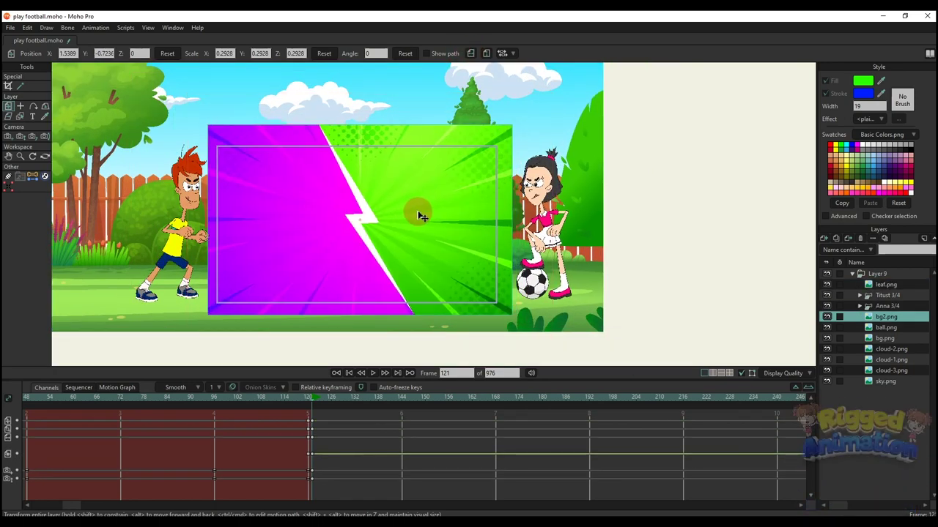
scroll(499, 233, "up", 1)
left_click_drag(441, 255, 481, 256)
scroll(480, 256, "up", 1)
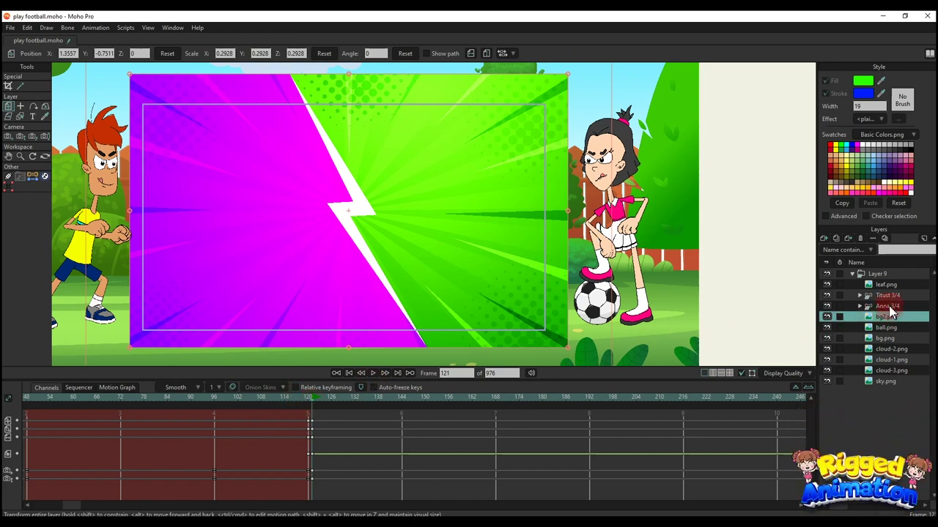
Step: Select the Anna 3/4 and ball.png layers and slide both onto the green half of bg2 at frame 132
left_click(888, 307)
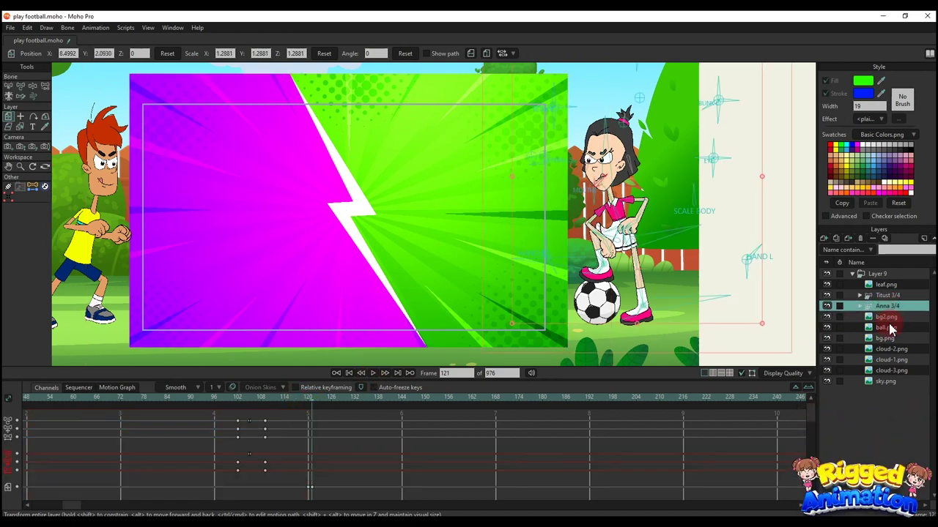
left_click(886, 328, "ctrl")
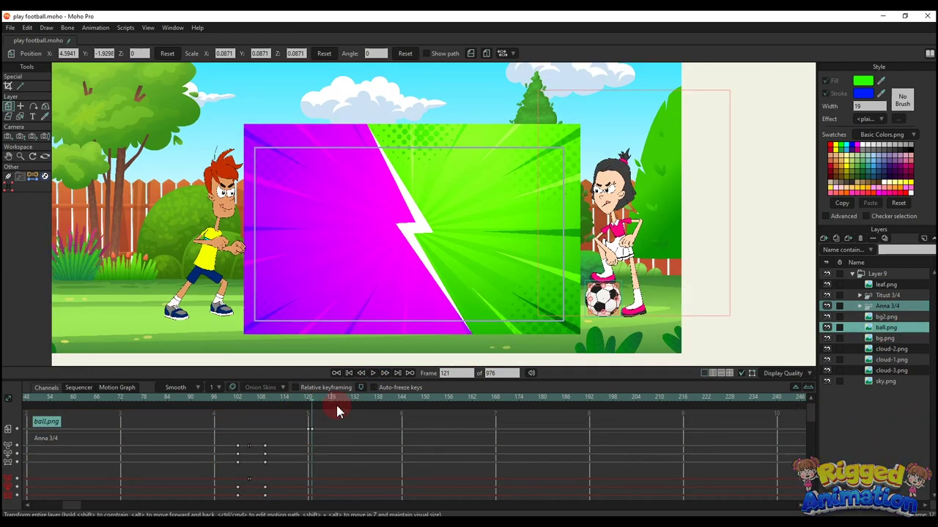
left_click(358, 402)
key("m")
scroll(617, 290, "up", 2)
left_click_drag(619, 295, 472, 301)
left_click(308, 404)
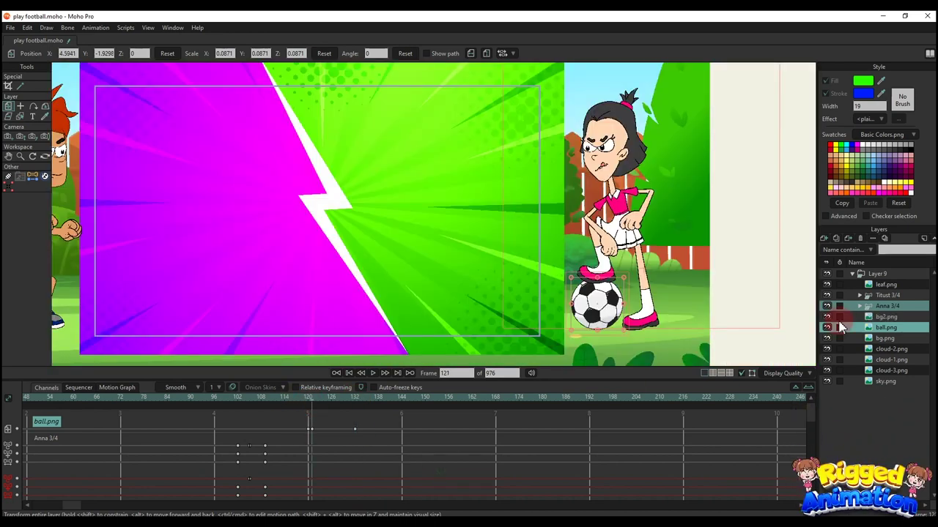
Step: Reorder the layers so bg2.png sits beneath ball.png and check the result at frame 132
left_click(892, 317)
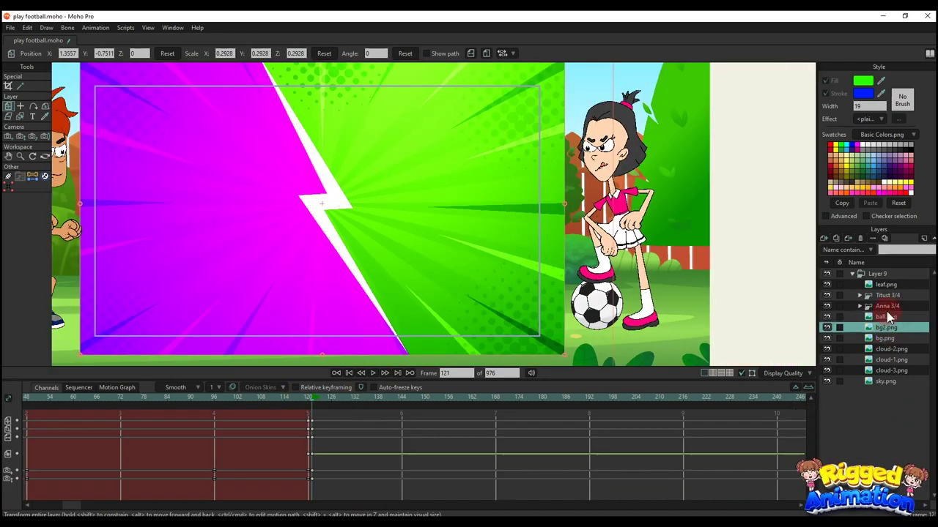
left_click(889, 317)
left_click_drag(311, 401, 356, 407)
Step: Keep the Titust 3/4 layer off the card until frame 132 and slide him onto the purple half at frame 144
left_click(886, 296)
scroll(469, 238, "down", 5)
scroll(322, 235, "up", 3)
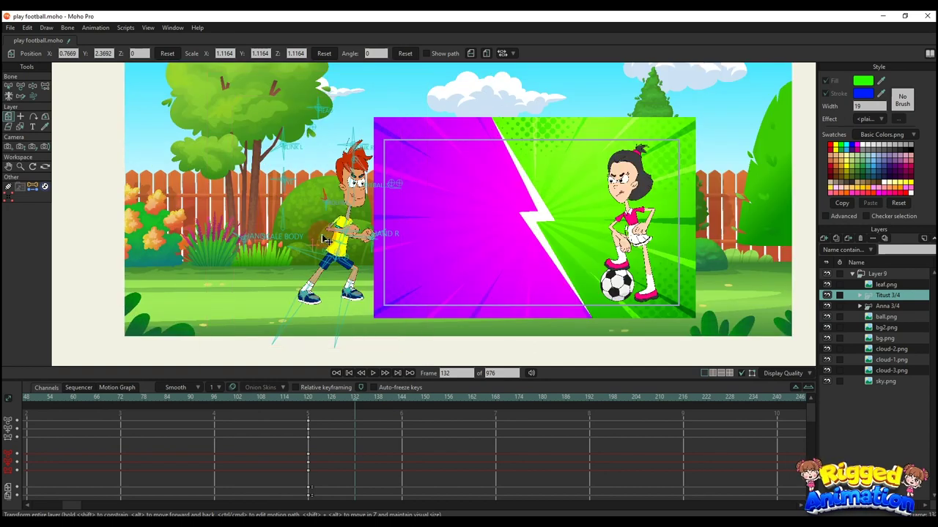
left_click(404, 401)
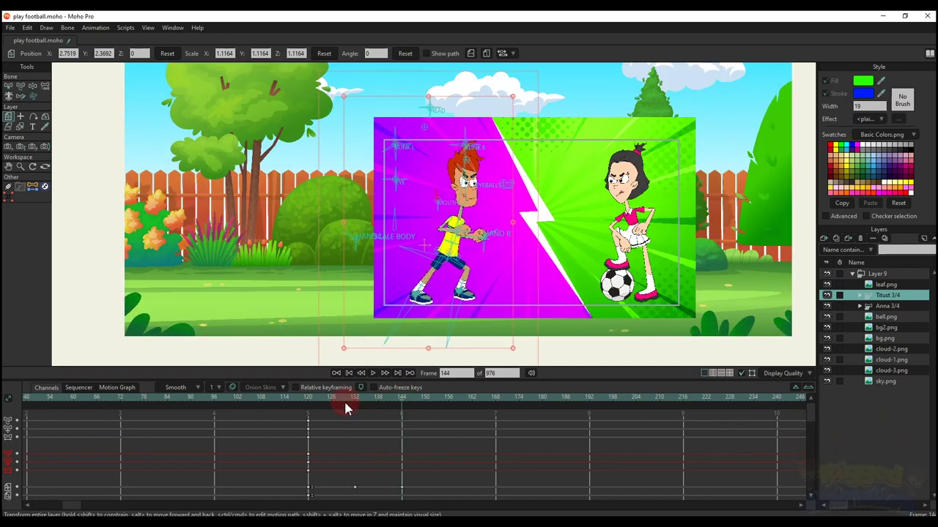
left_click_drag(313, 399, 402, 410)
scroll(558, 268, "up", 2)
scroll(558, 267, "down", 1)
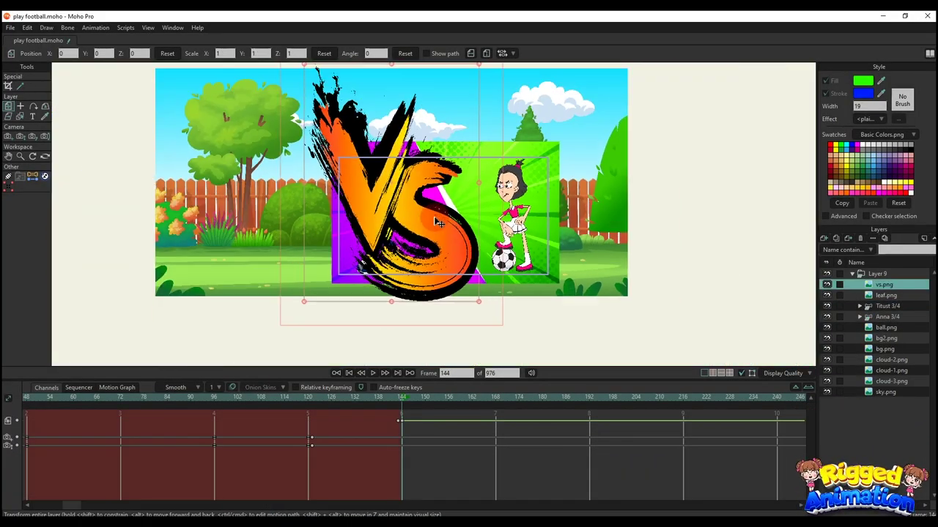
Step: Centre the vs.png logo over the split background and scale it down to about 0.4 at frame 156
scroll(430, 218, "down", 2)
scroll(430, 219, "up", 3)
key("m")
left_click_drag(426, 213, 419, 213)
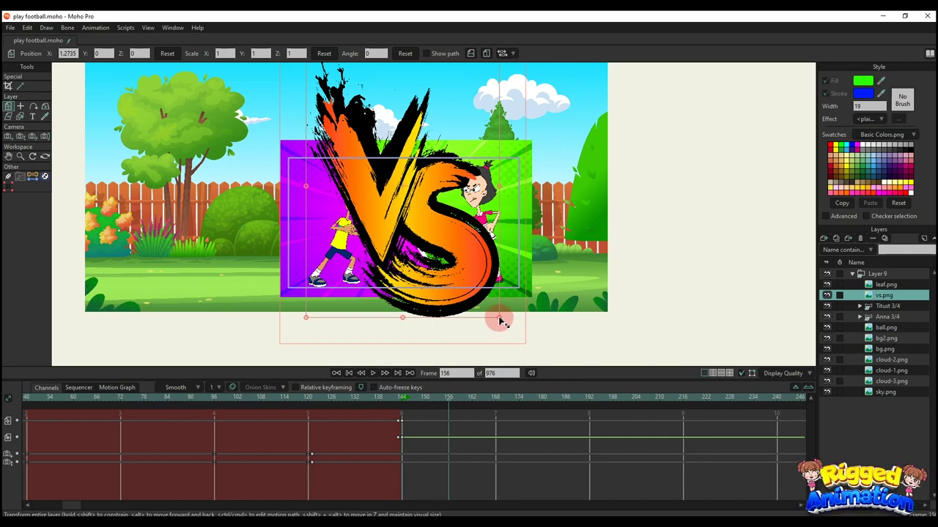
left_click_drag(501, 323, 441, 250)
scroll(438, 252, "up", 3)
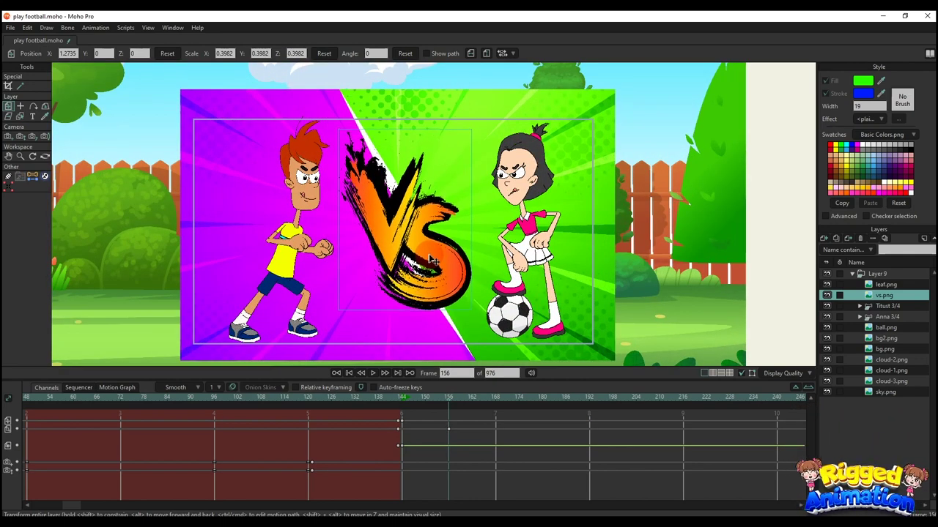
Step: Play back the versus card entrance and return to frame 121
key("space")
key("space")
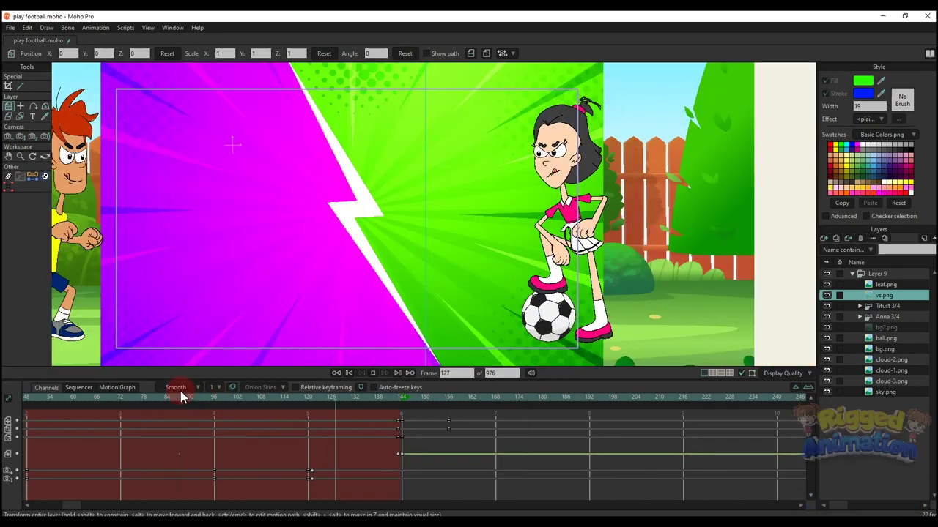
key("space")
left_click_drag(308, 401, 310, 425)
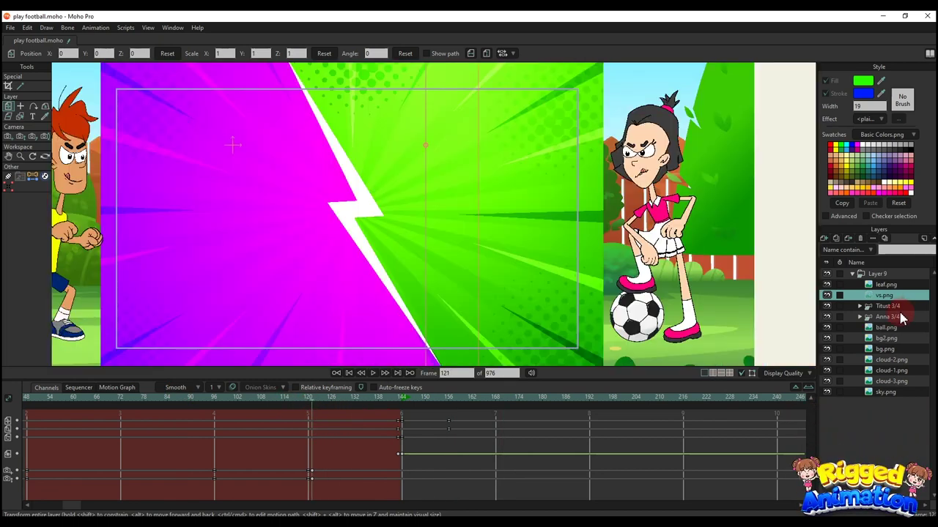
Step: Change Anna's mouth from tongue-out to an open smirk at frame 121 with her mouth control bone
left_click(901, 318)
left_click_drag(735, 191, 596, 195)
scroll(630, 205, "up", 5)
key("y")
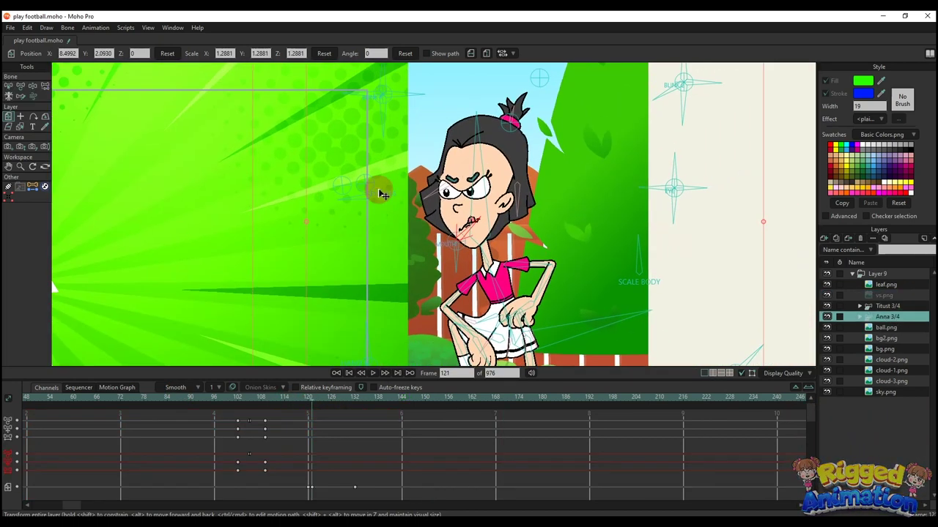
scroll(470, 253, "up", 3)
key("t")
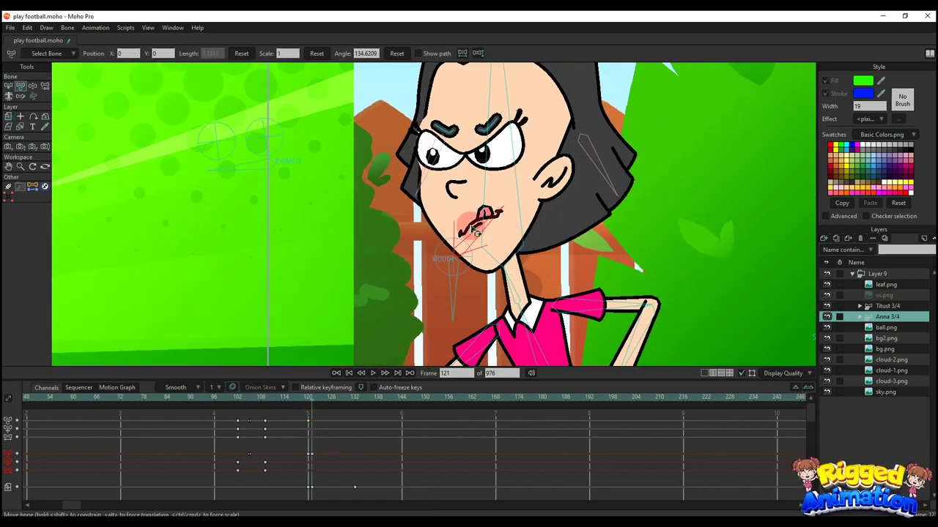
scroll(466, 208, "down", 3)
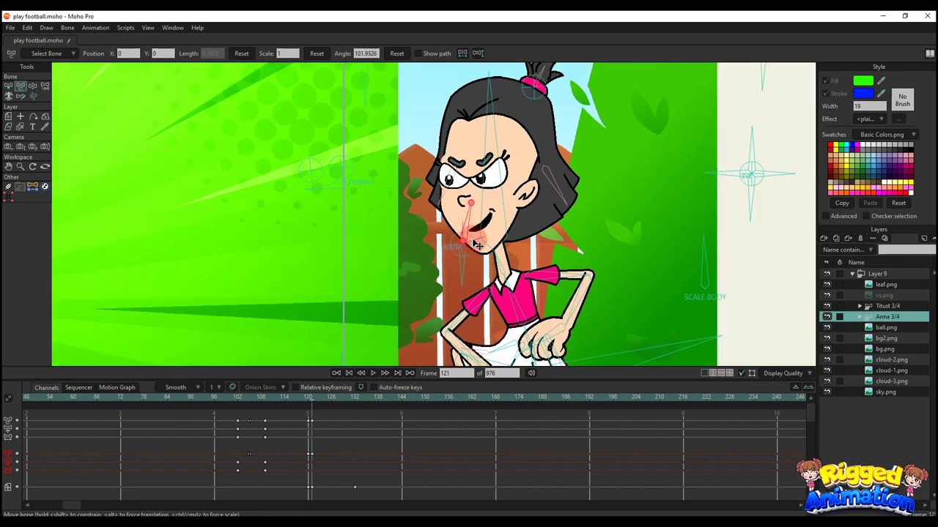
Step: Give Titust a gritted-teeth grin at frame 121 by rotating his mouth control bone to about 106 degrees
left_click_drag(349, 229, 522, 235)
scroll(544, 230, "down", 2)
left_click(884, 307)
left_click_drag(366, 227, 498, 227)
scroll(258, 181, "up", 3)
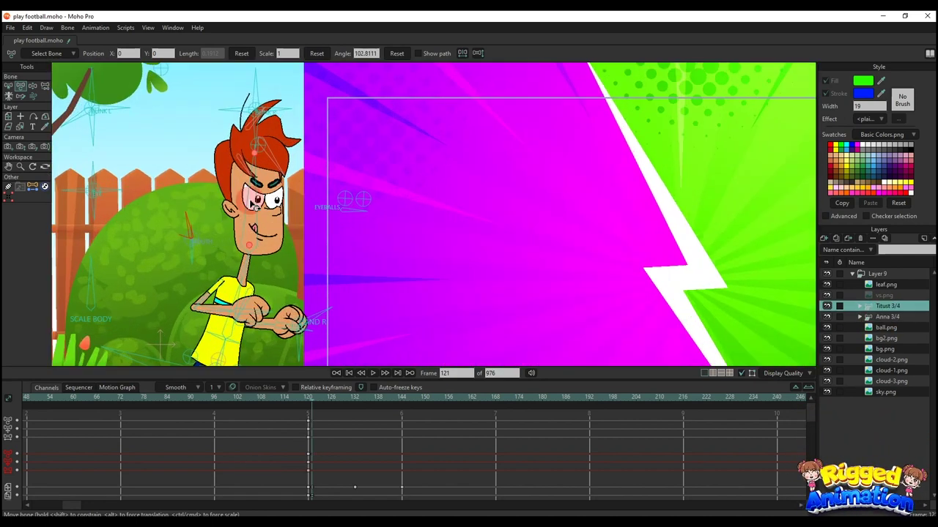
left_click_drag(260, 180, 329, 175)
scroll(266, 215, "up", 4)
left_click_drag(266, 215, 276, 192)
scroll(258, 218, "down", 1)
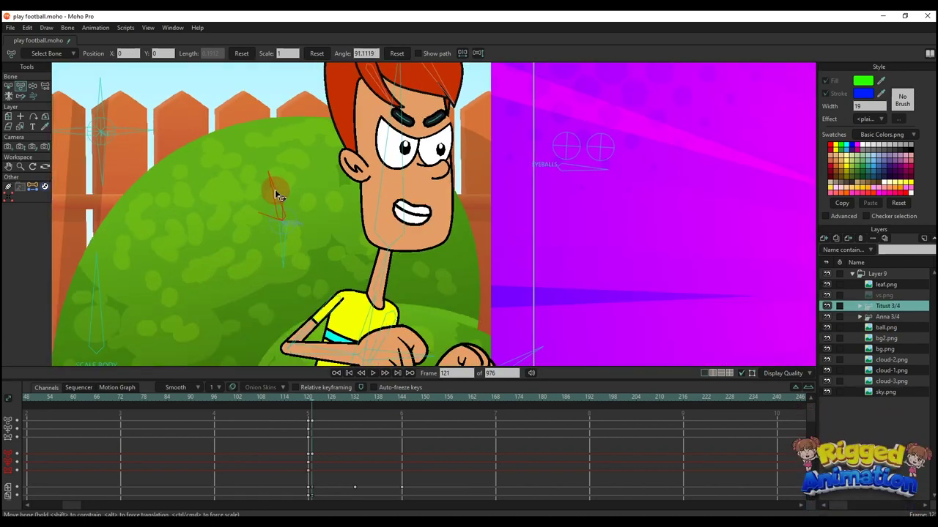
scroll(275, 189, "down", 6)
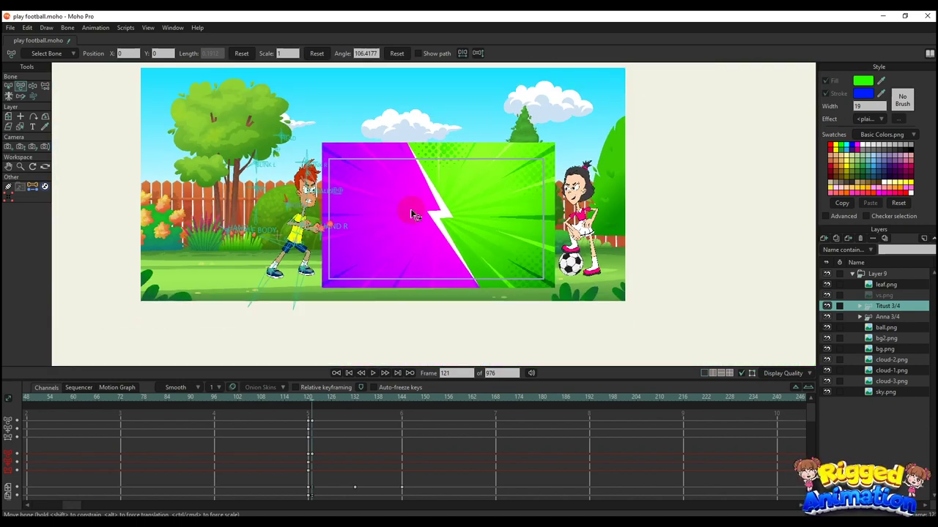
Step: Import the speedline image sequence from the project's fx folder above the leaf.png layer at frame 121
left_click_drag(412, 214, 312, 184)
scroll(464, 173, "up", 4)
left_click_drag(252, 181, 498, 216)
left_click(258, 399)
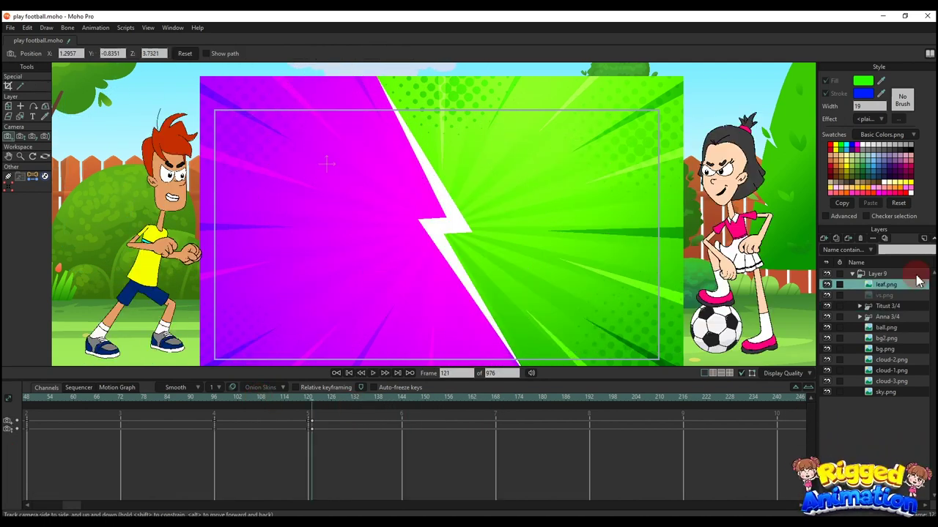
left_click(836, 240)
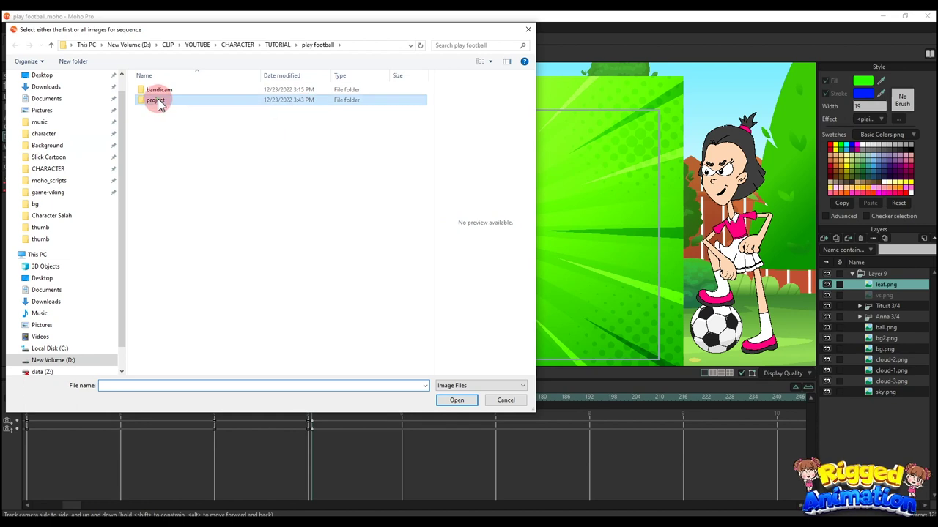
double_click(158, 102)
double_click(155, 101)
double_click(158, 90)
double_click(157, 91)
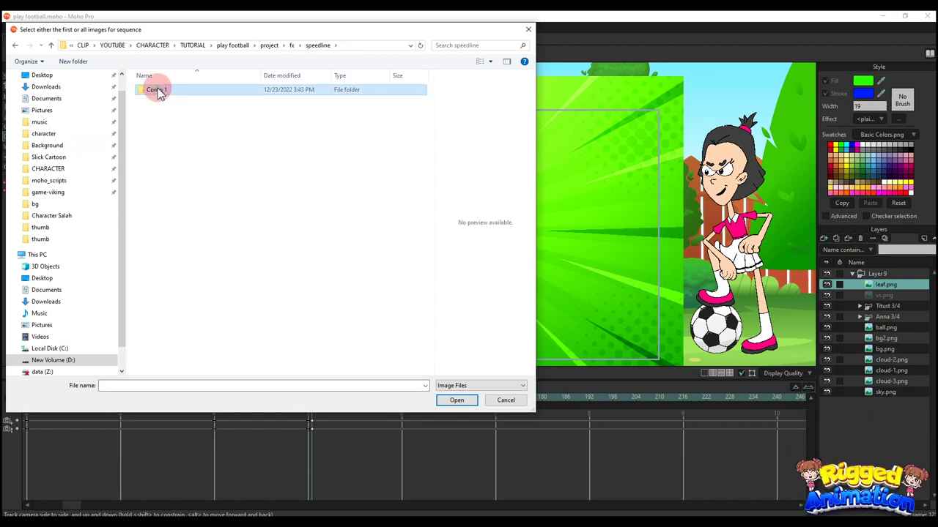
left_click(162, 103)
left_click(457, 401)
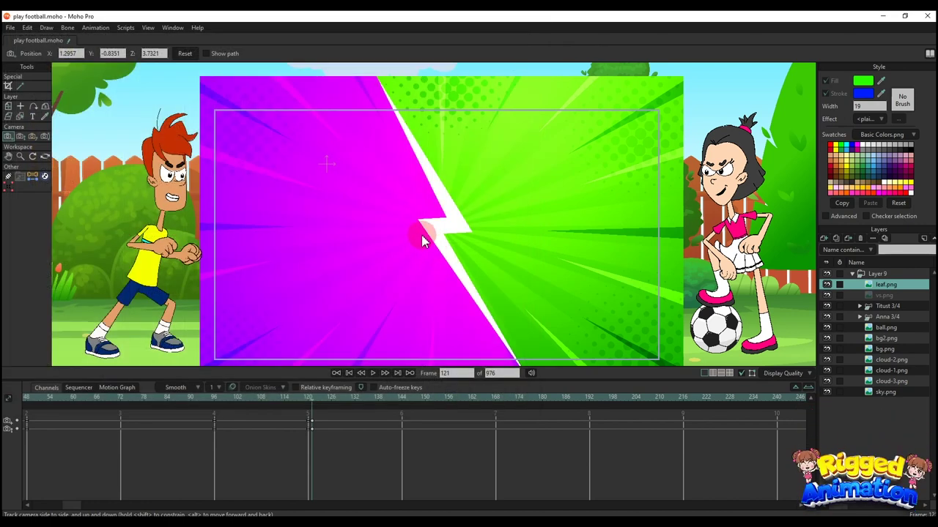
left_click(409, 233)
Step: Scale the speedline sequence layer to about 1.59, centre it over the versus card, and check it through frame 143
left_click(7, 107)
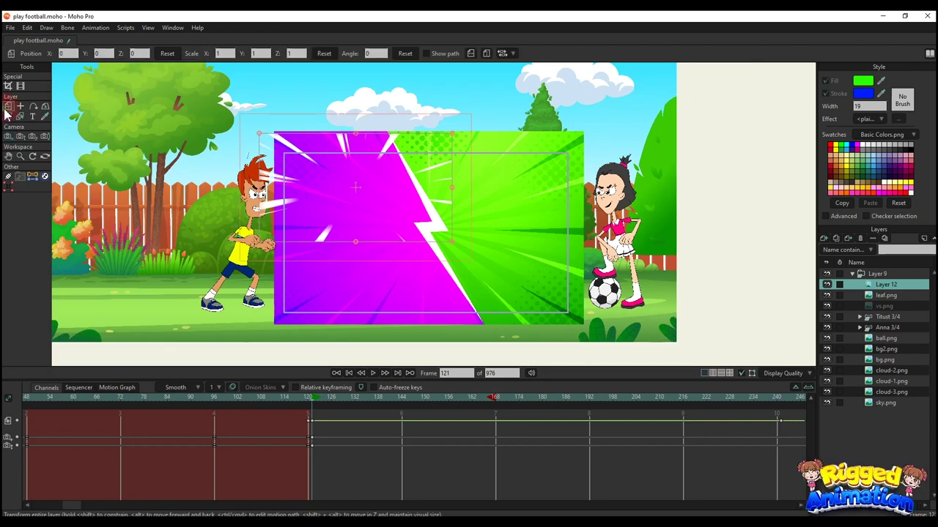
left_click_drag(426, 226, 595, 330)
scroll(519, 270, "up", 1)
left_click_drag(564, 285, 509, 274)
left_click_drag(566, 335, 549, 323)
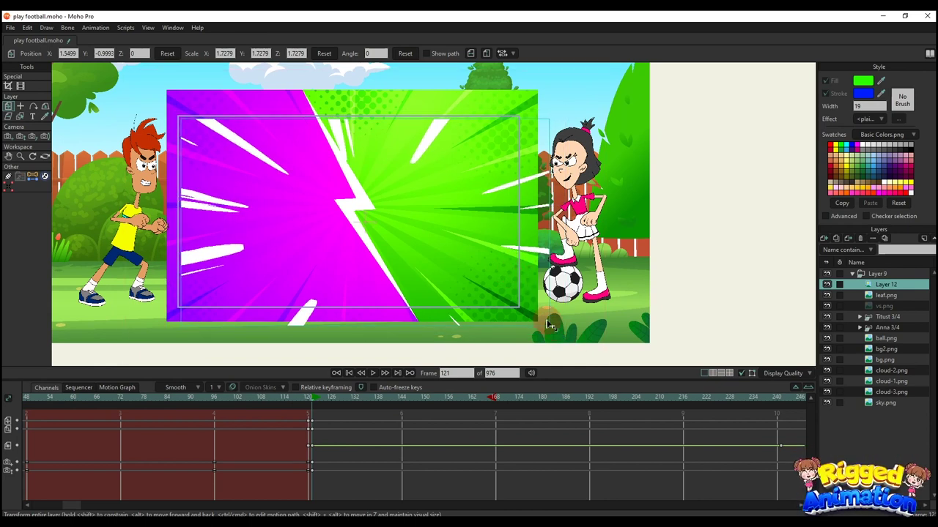
left_click_drag(502, 278, 512, 307)
scroll(485, 269, "up", 1)
left_click_drag(307, 413, 400, 420)
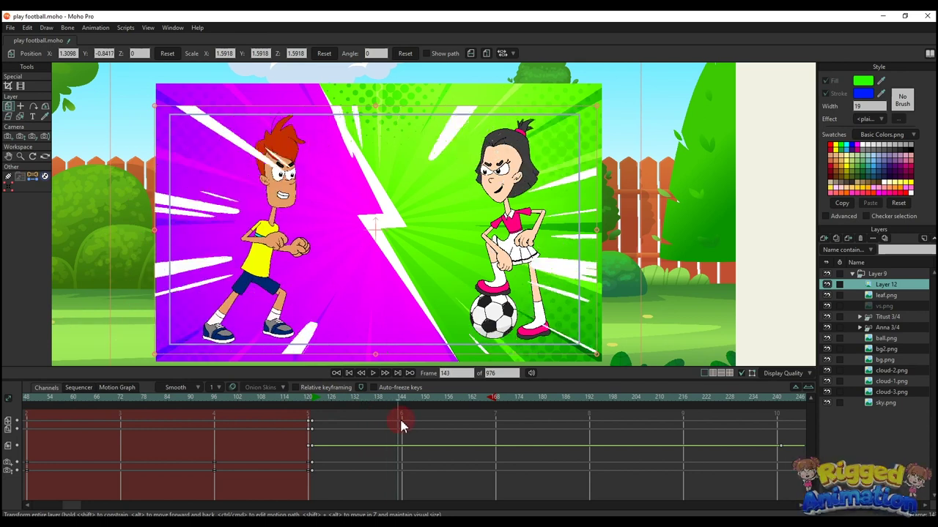
Step: Enlarge the speedline sequence layer to about 1.89 wide and 2.2 high at frame 144, and reposition it over the versus card
left_click_drag(600, 359, 638, 378)
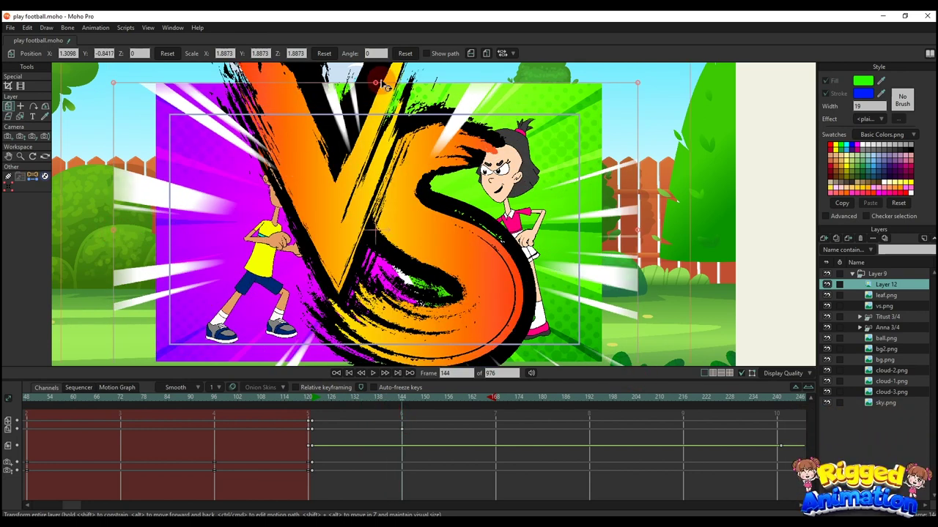
left_click_drag(376, 84, 378, 59)
left_click_drag(423, 231, 414, 205)
scroll(450, 231, "down", 1)
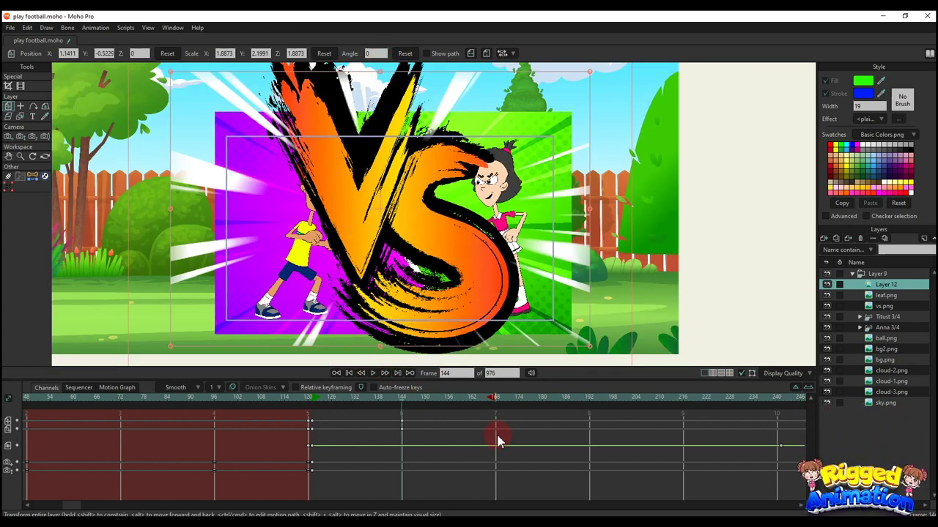
left_click(311, 423)
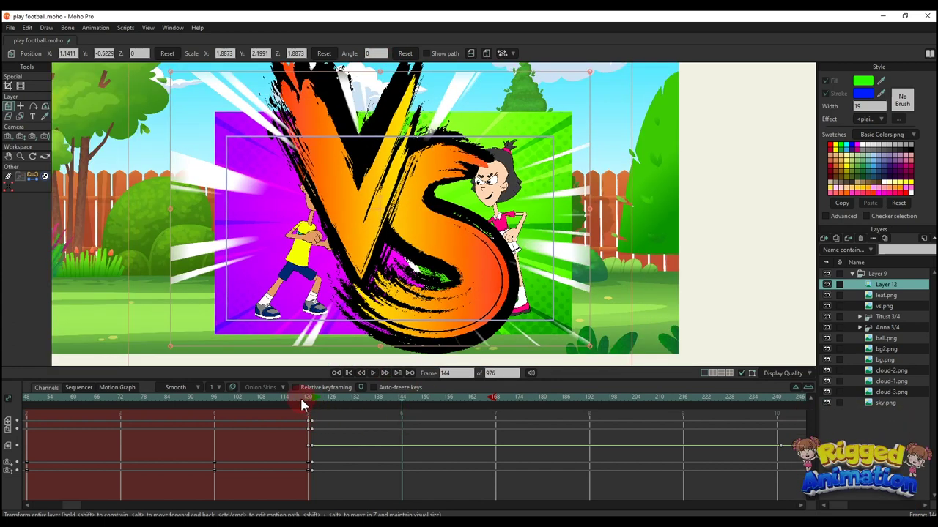
Step: Add camera track and zoom keyframes at frames 167 and 168 to hold the framing until the cut
left_click_drag(304, 405, 491, 437)
key("4")
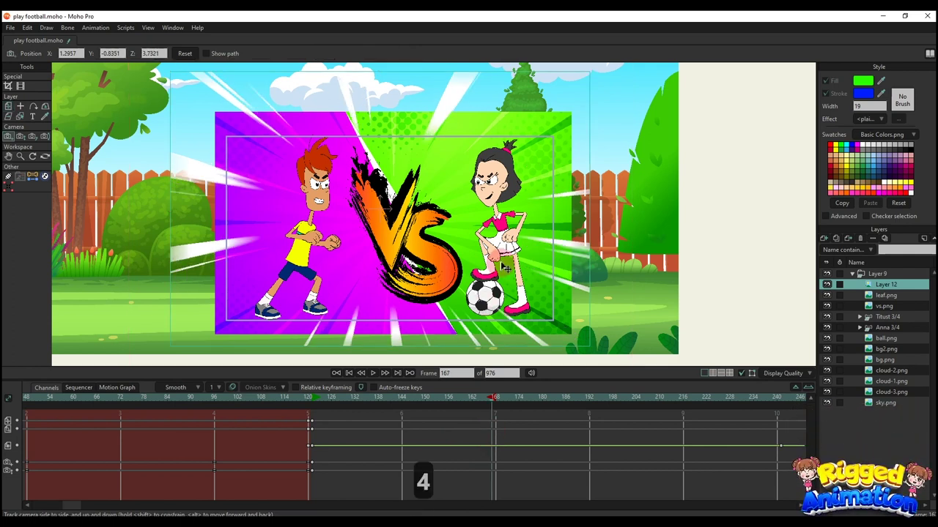
key("5")
left_click(496, 404)
key("4")
left_click(515, 286)
key("5")
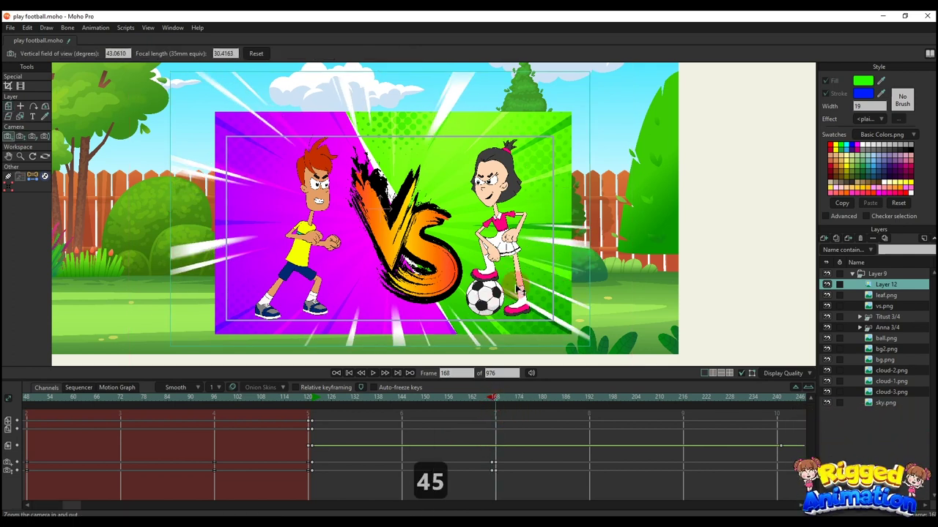
Step: Turn off visibility for the speedline Layer 12, vs.png and bg2.png at frame 168
right_click(852, 308)
left_click(830, 304)
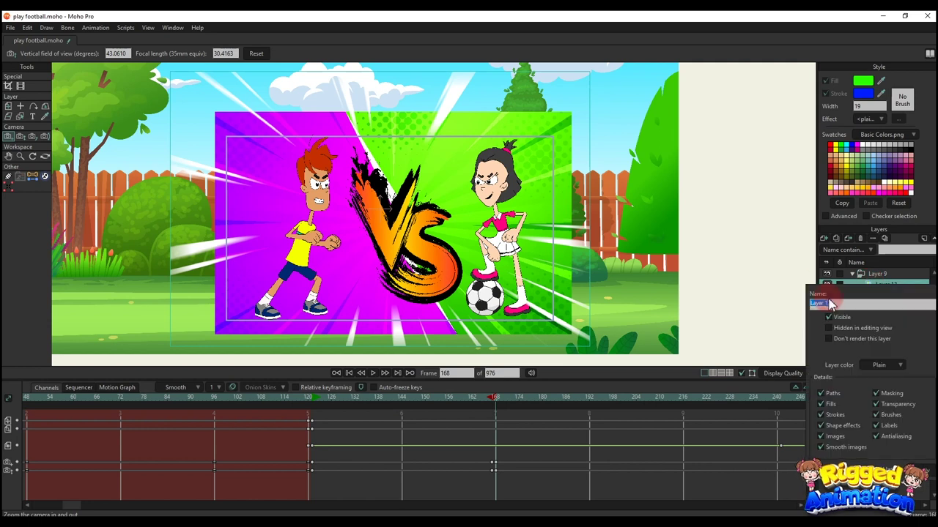
left_click(756, 279)
left_click(888, 297)
right_click(887, 306)
left_click(895, 314)
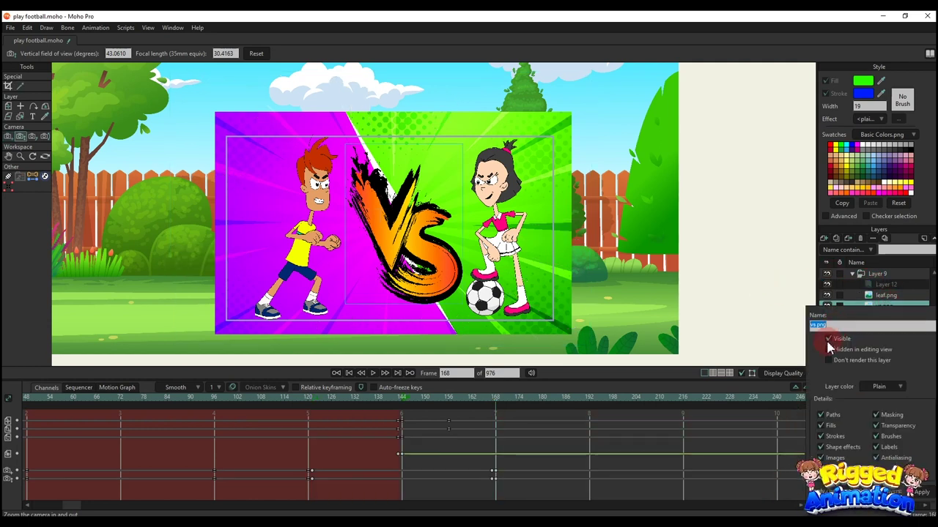
left_click(755, 294)
left_click(884, 339)
right_click(887, 351)
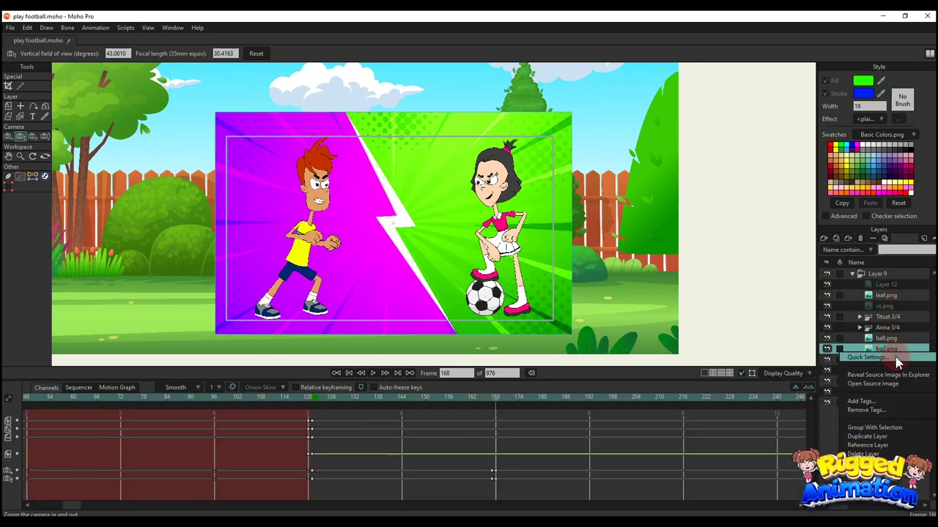
left_click(895, 358)
left_click(784, 295)
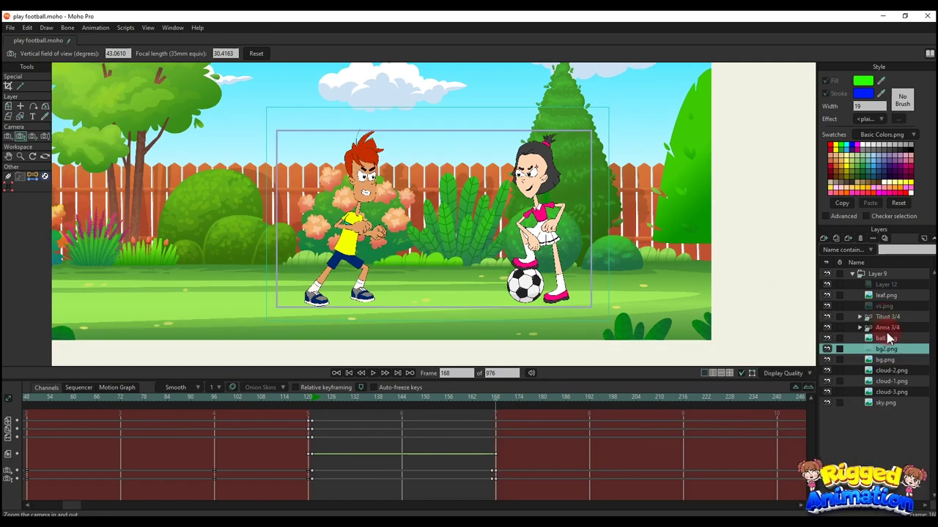
Step: Move the Titust 3/4 layer at frame 168 to X about 0.21, outside the camera frame
left_click(888, 329)
left_click(887, 317)
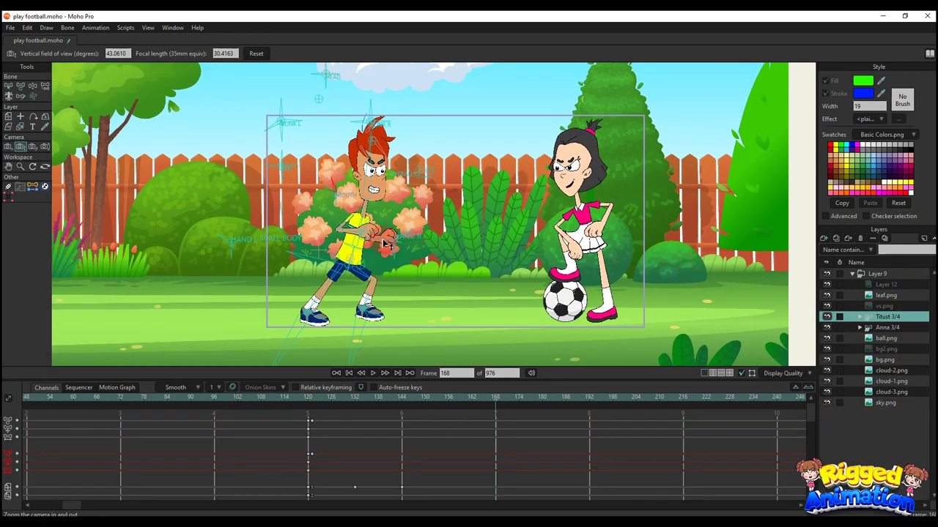
key("m")
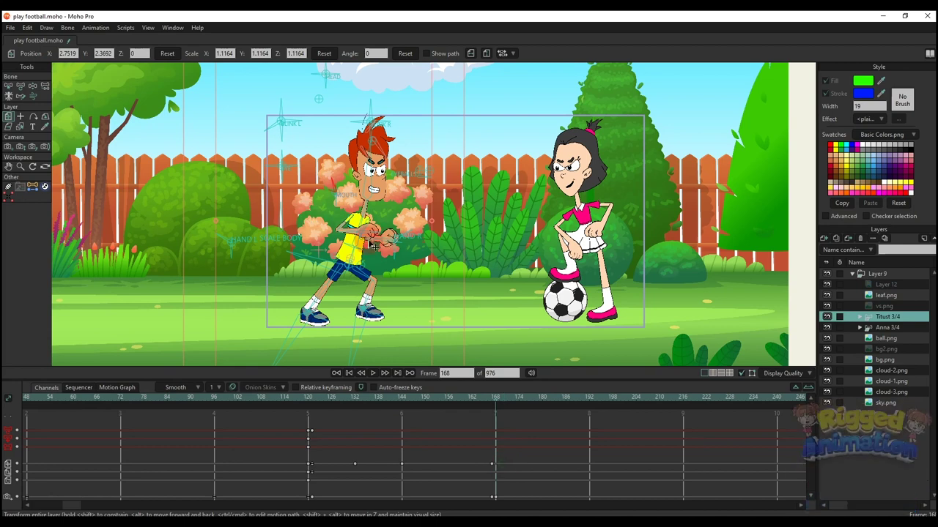
left_click_drag(374, 245, 188, 231)
scroll(405, 211, "down", 2)
scroll(569, 220, "up", 3)
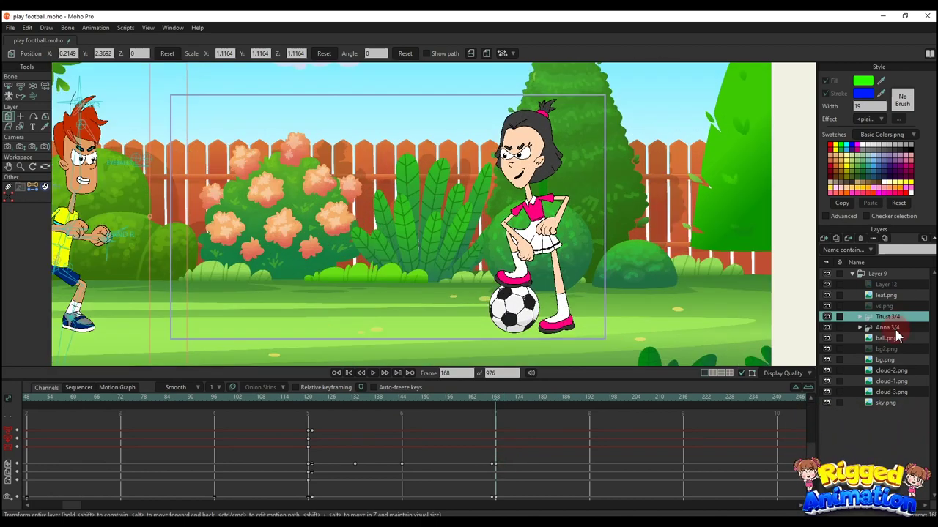
Step: Select the Anna 3/4 layer and reframe the camera on Anna at frame 168, with a field of view of about 38.4 degrees
left_click(895, 330)
scroll(535, 230, "down", 3)
scroll(487, 223, "up", 1)
key("4")
key("5")
left_click_drag(487, 223, 350, 211)
key("4")
key("5")
key("4")
left_click_drag(421, 193, 421, 218)
key("5")
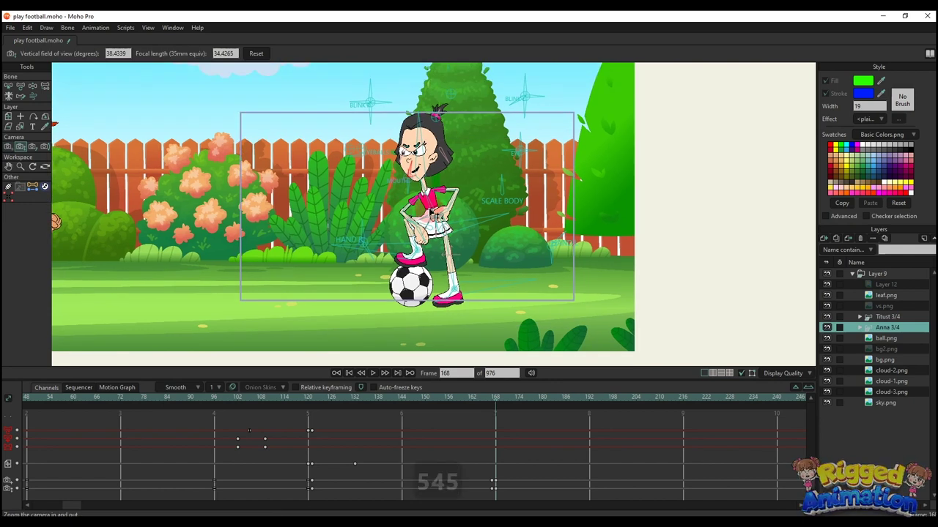
Step: Zoom the camera in closer on Anna and track it to about X 2.85, Y -1.49
key("4")
key("4")
left_click_drag(422, 262, 419, 226)
key("5")
left_click_drag(419, 226, 463, 221)
key("4")
scroll(500, 428, "up", 1)
Step: Freeze Anna's pose at frames 167 and 168, and straighten her torso upright at frame 168
key("ctrl+f")
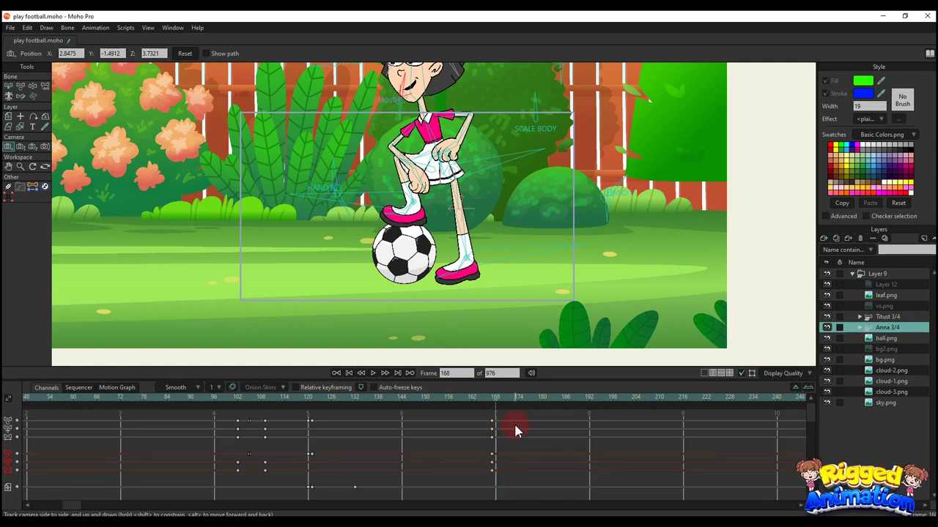
key("ctrl+f")
key("t")
key("t")
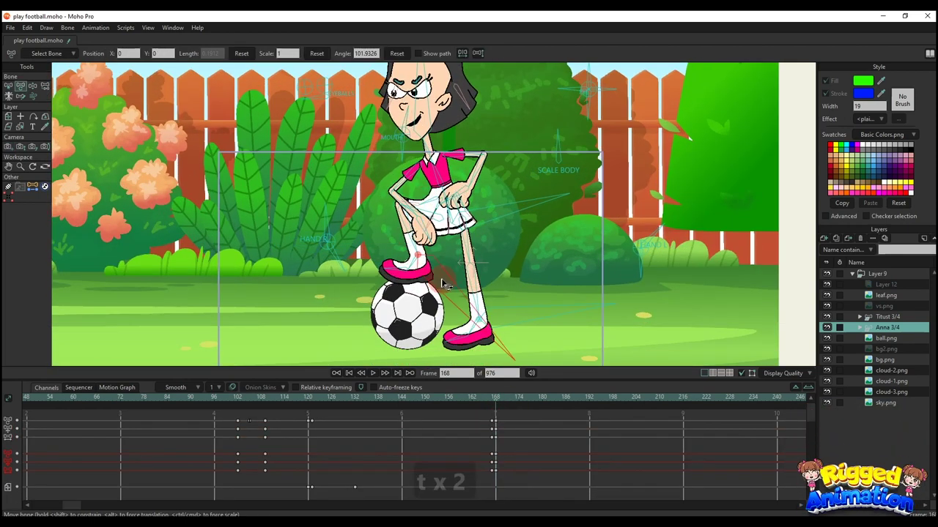
left_click_drag(443, 284, 441, 318)
scroll(434, 192, "up", 4)
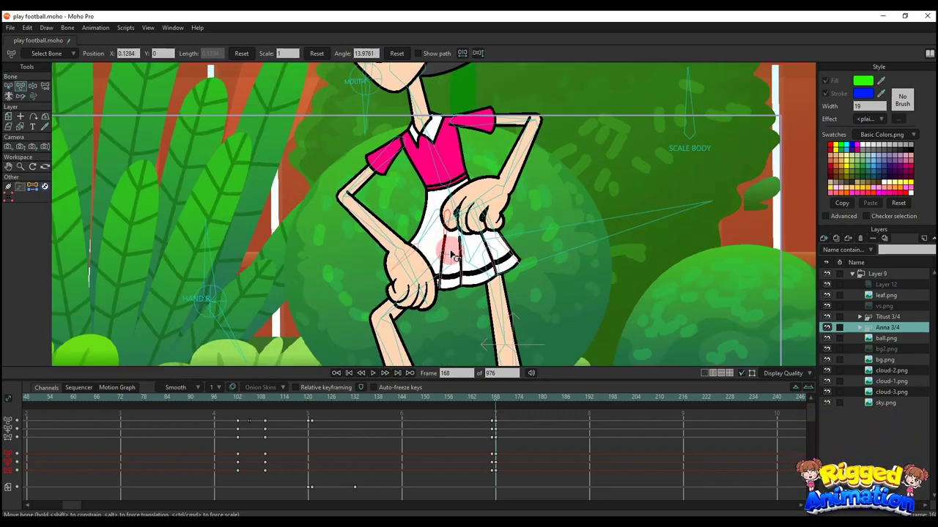
left_click_drag(576, 233, 578, 257)
scroll(464, 151, "down", 1)
left_click_drag(410, 150, 414, 174)
Step: Take both of Anna's hands off her body at frame 168 and bend her arms forward with closed fists
left_click_drag(413, 205, 270, 266)
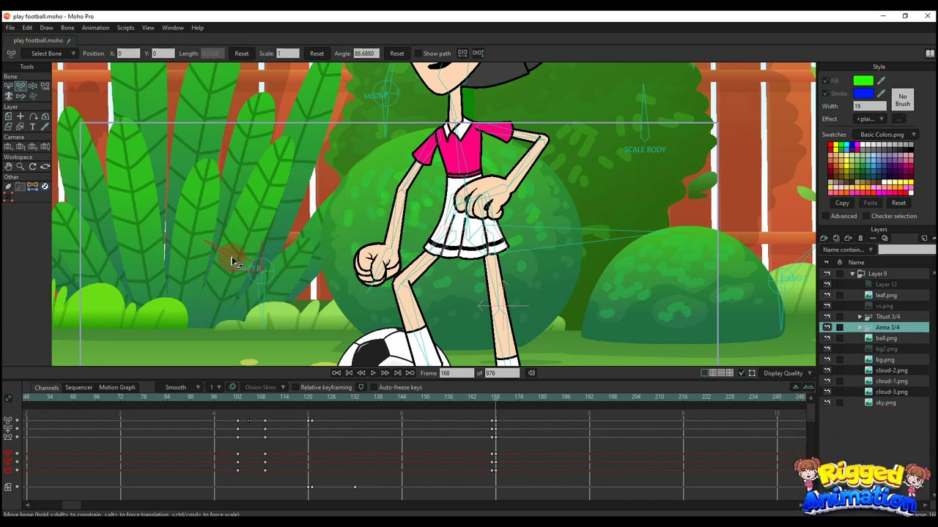
scroll(203, 237, "down", 1)
left_click(687, 253)
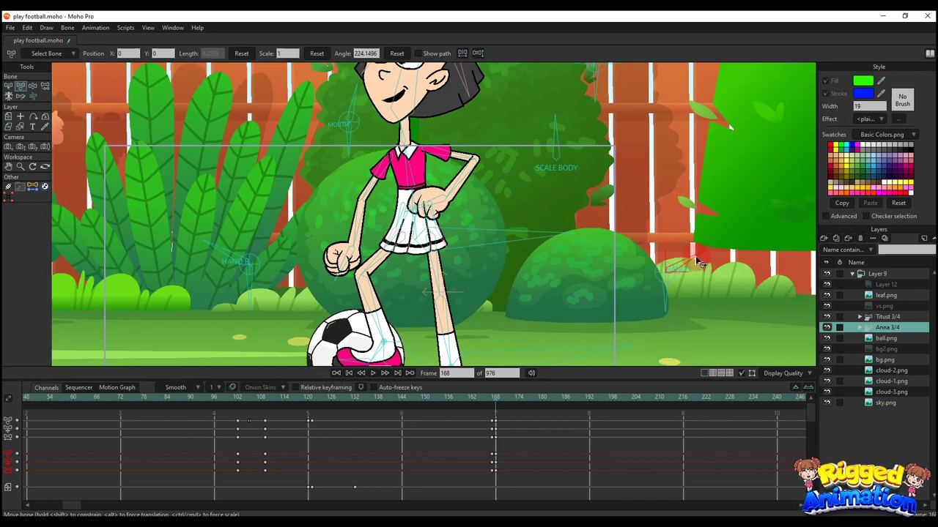
left_click_drag(472, 179, 393, 212)
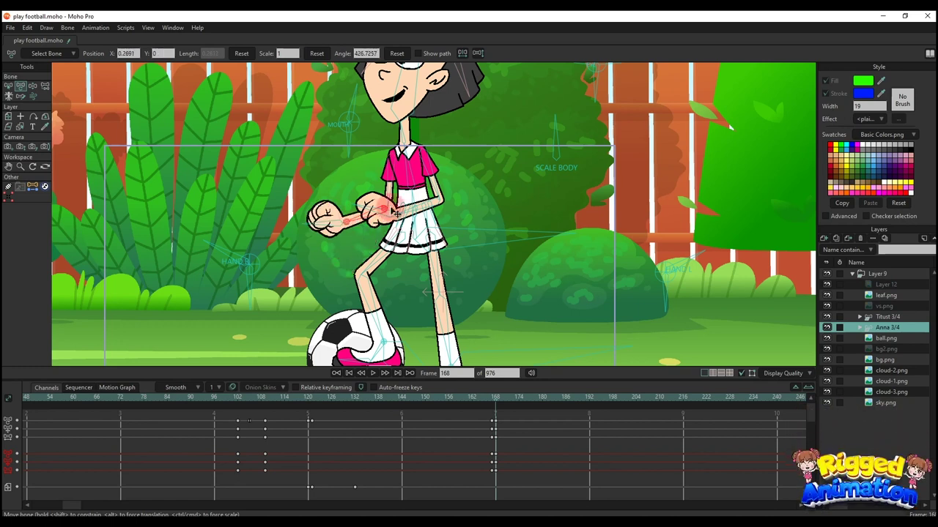
Step: Move Anna's raised foot off the ball and plant it on the ground at frame 168
scroll(437, 186, "down", 4)
scroll(390, 244, "up", 2)
left_click_drag(406, 265, 435, 293)
scroll(439, 260, "up", 2)
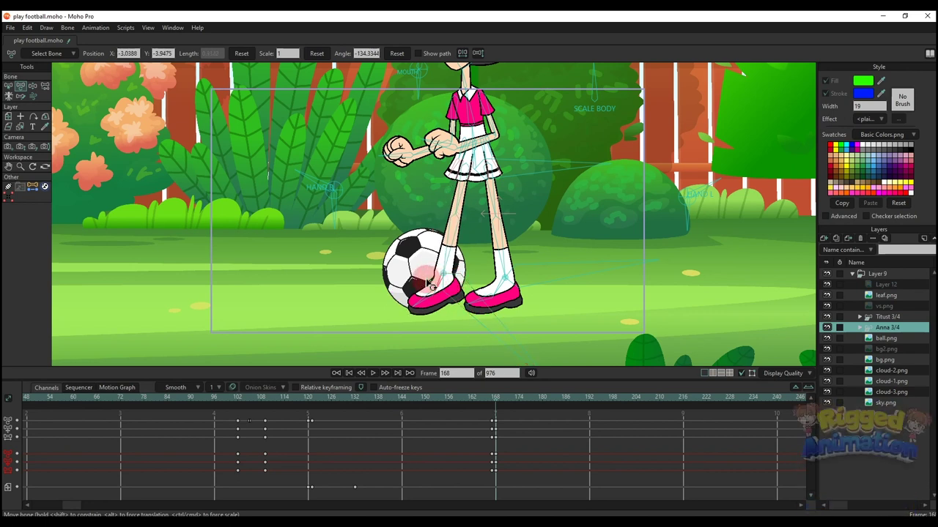
Step: Reorder ball.png above the Titust 3/4 and Anna 3/4 layers so the ball sits in front of Anna's foot
left_click(885, 339)
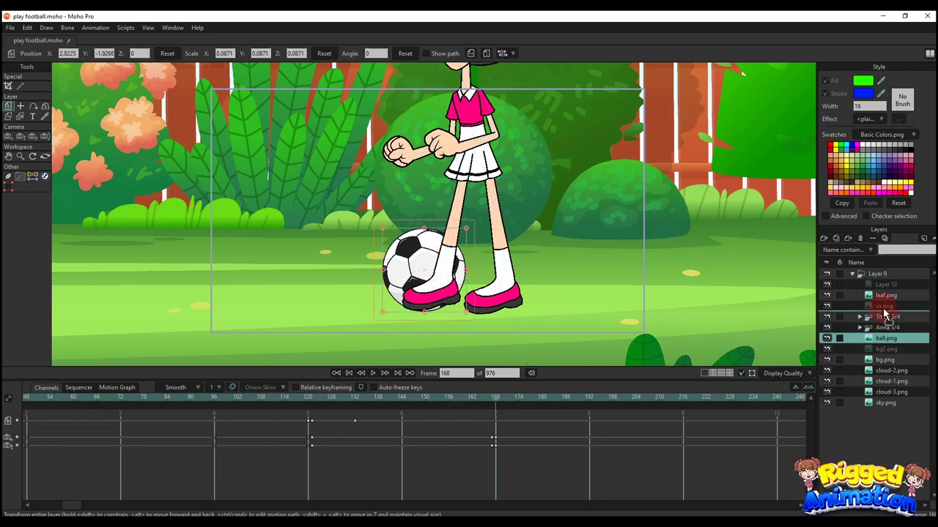
left_click_drag(884, 314, 885, 315)
key("ctrl+r")
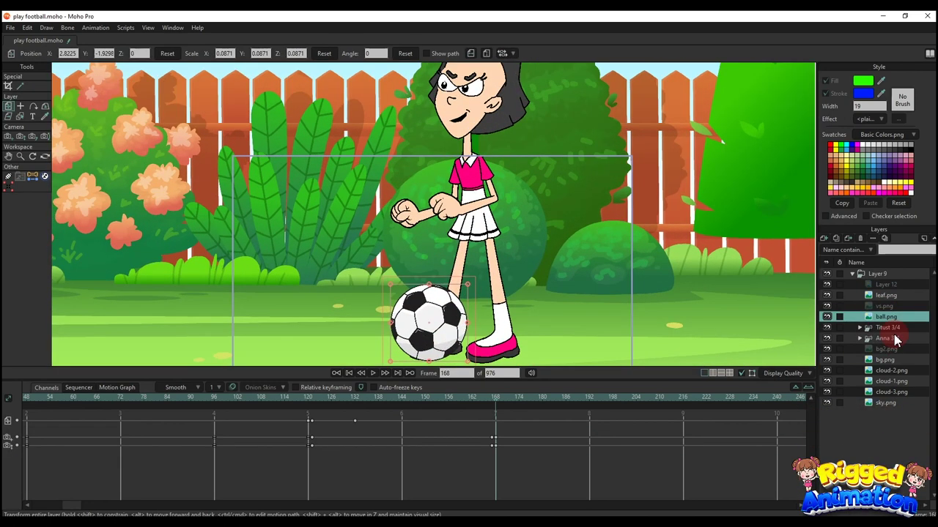
Step: Lower Anna's arms beside her body and tilt her head at frame 168
left_click(894, 338)
key("t")
scroll(474, 160, "up", 3)
key("t")
left_click_drag(510, 211, 539, 239)
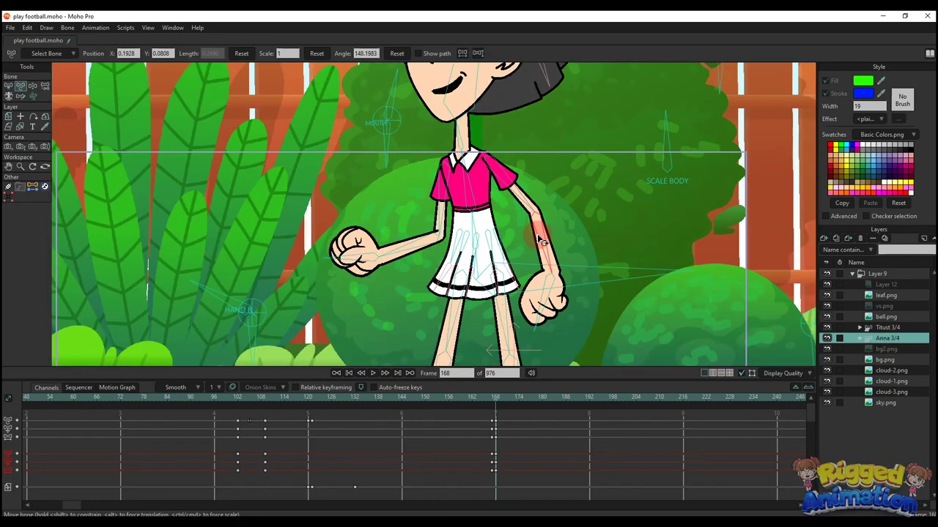
left_click_drag(515, 192, 526, 184)
left_click_drag(389, 244, 408, 249)
scroll(423, 233, "down", 3)
left_click_drag(451, 146, 477, 186)
left_click_drag(484, 189, 476, 187)
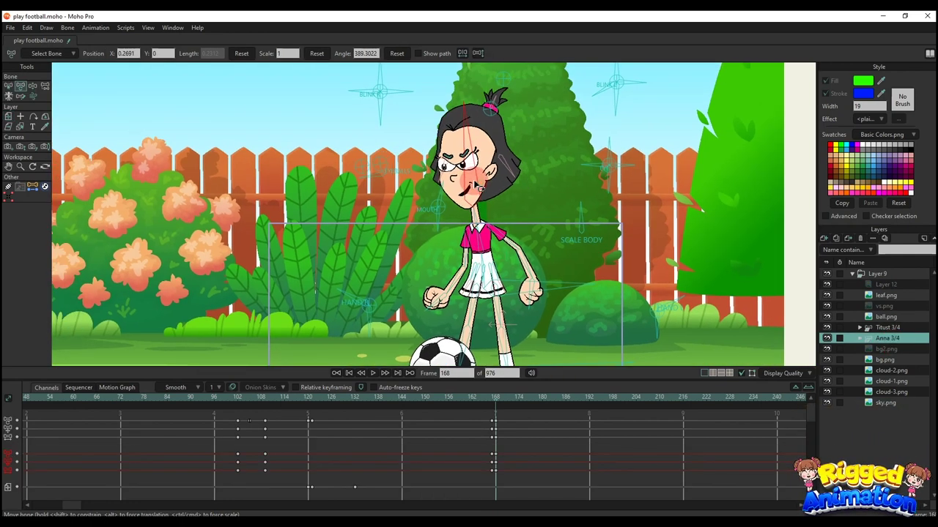
Step: Reframe the camera at frame 168 around Anna and the ball, tracking it to about X 2.96, Y -0.86
scroll(474, 185, "down", 5)
key("4")
key("5")
left_click_drag(498, 223, 472, 234)
key("4")
left_click_drag(477, 252, 473, 285)
scroll(472, 284, "up", 4)
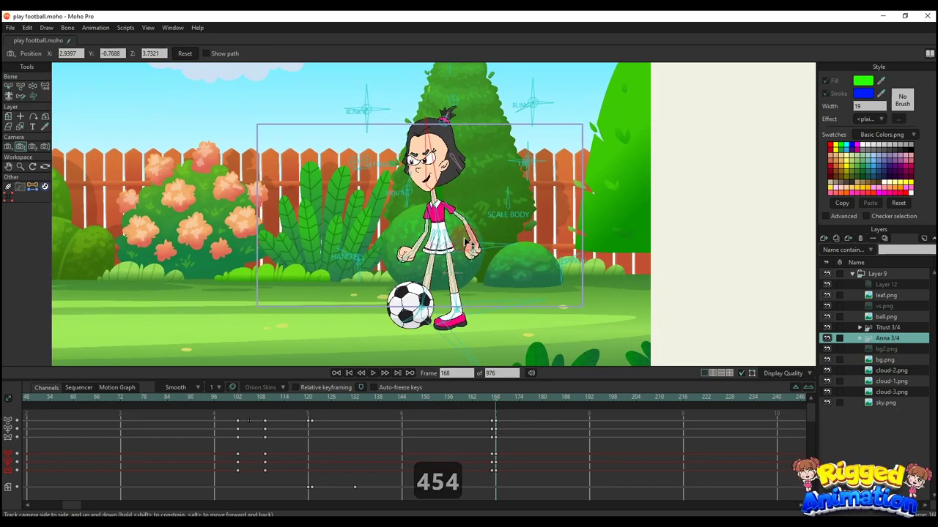
left_click_drag(464, 242, 445, 239)
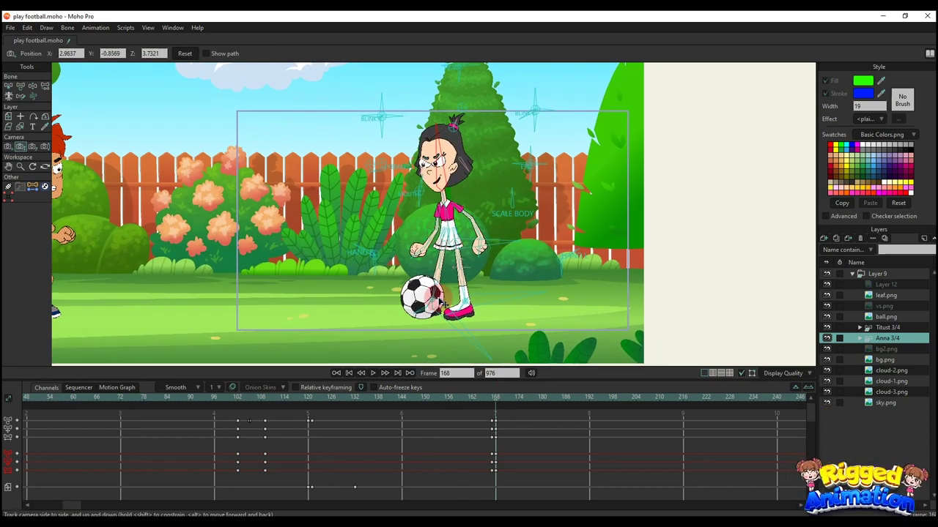
Step: Move ball.png to X about 2.44, Y about -1.94 at frame 168, just in front of Anna's front foot
left_click(882, 316)
key("m")
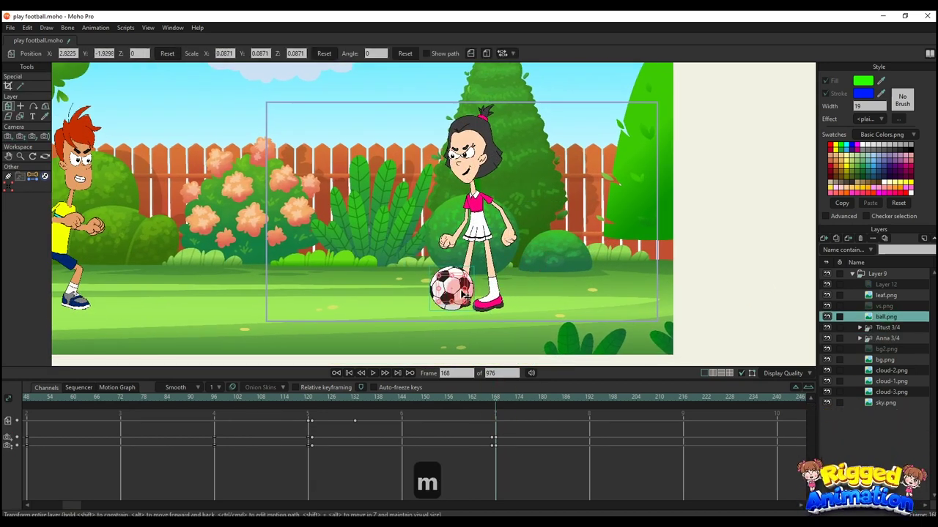
scroll(439, 307, "up", 2)
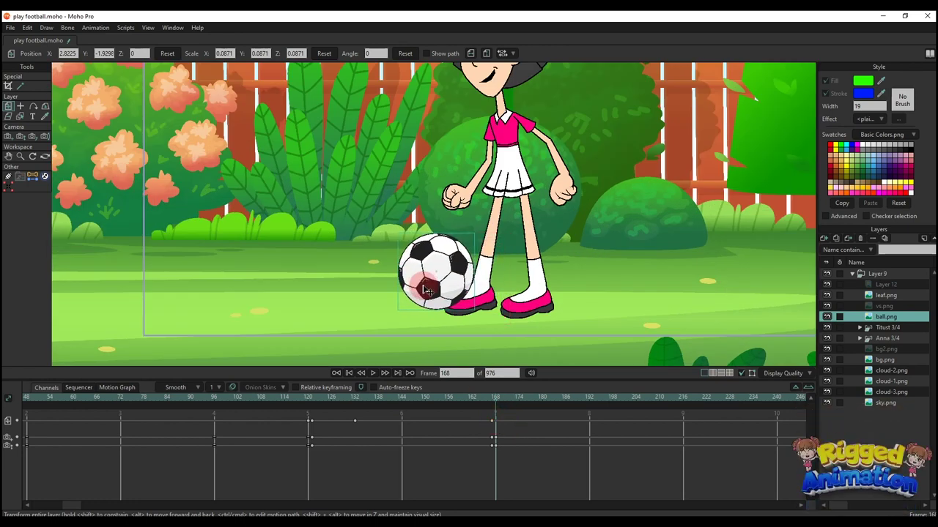
left_click_drag(432, 289, 409, 294)
scroll(410, 294, "down", 2)
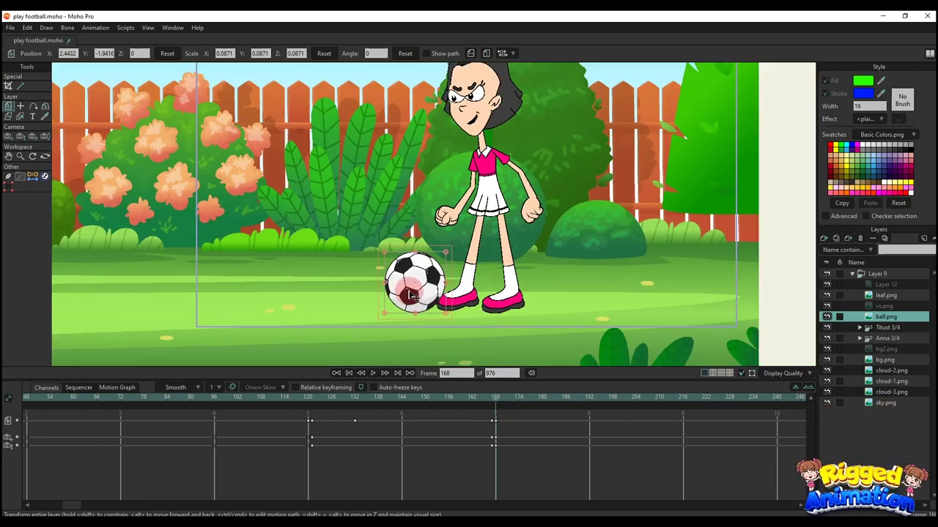
Step: Shift Anna's body toward the ball at frame 177 and lift her front foot off the ground
left_click(888, 339)
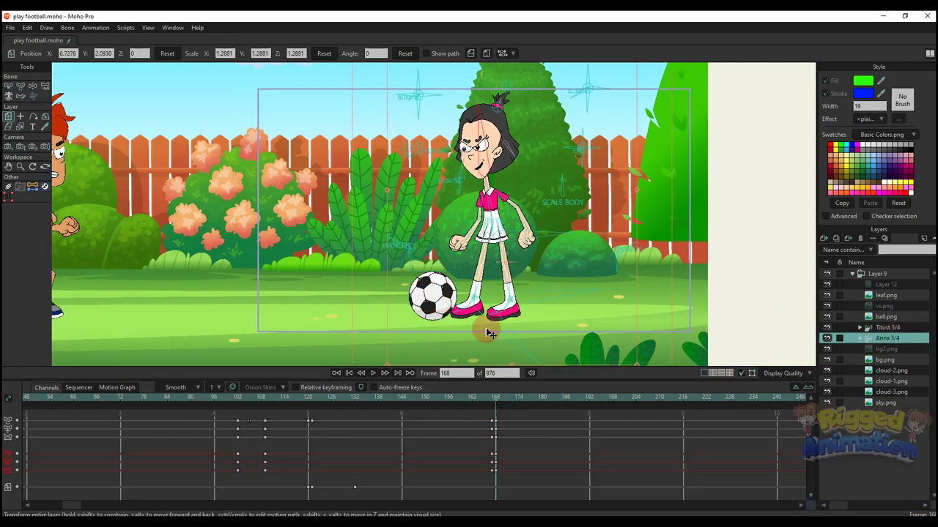
left_click(530, 407)
key("t")
scroll(525, 293, "up", 2)
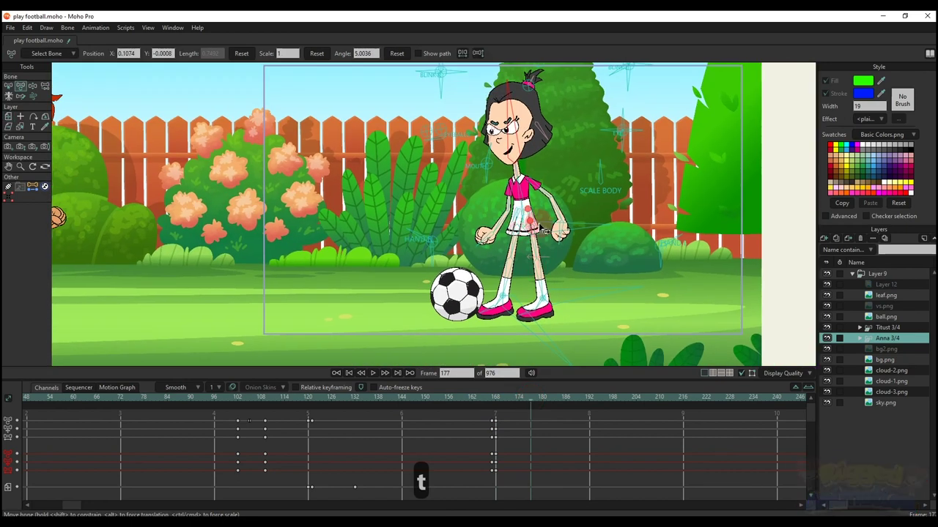
key("z")
left_click_drag(537, 224, 519, 227)
key("t")
left_click_drag(532, 301, 502, 276)
scroll(498, 230, "up", 2)
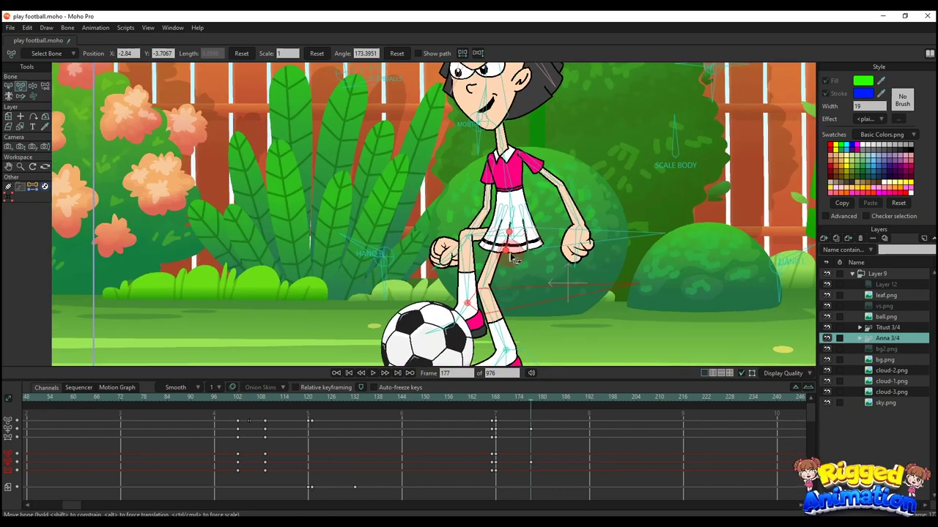
Step: Adjust Anna's leg pose at frame 177 and play the movement back from frame 168
key("z")
key("t")
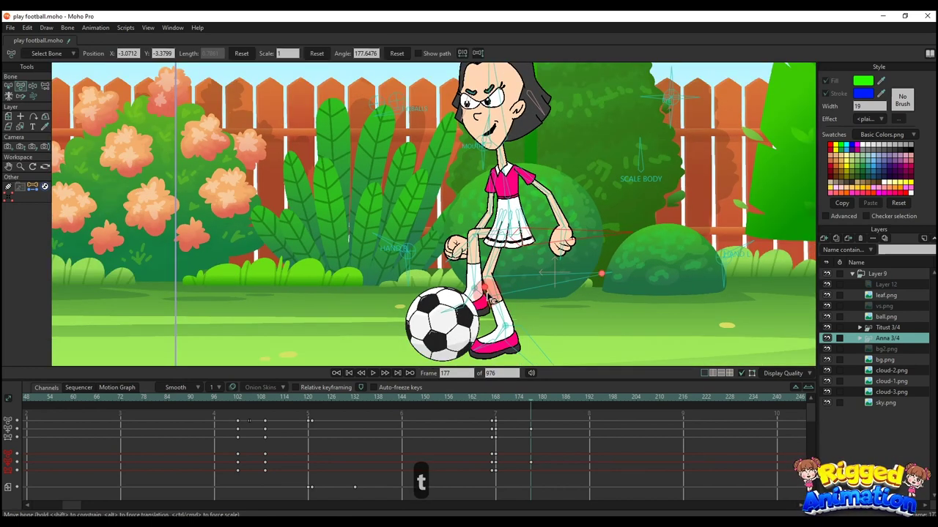
left_click(496, 405)
key("space")
key("space")
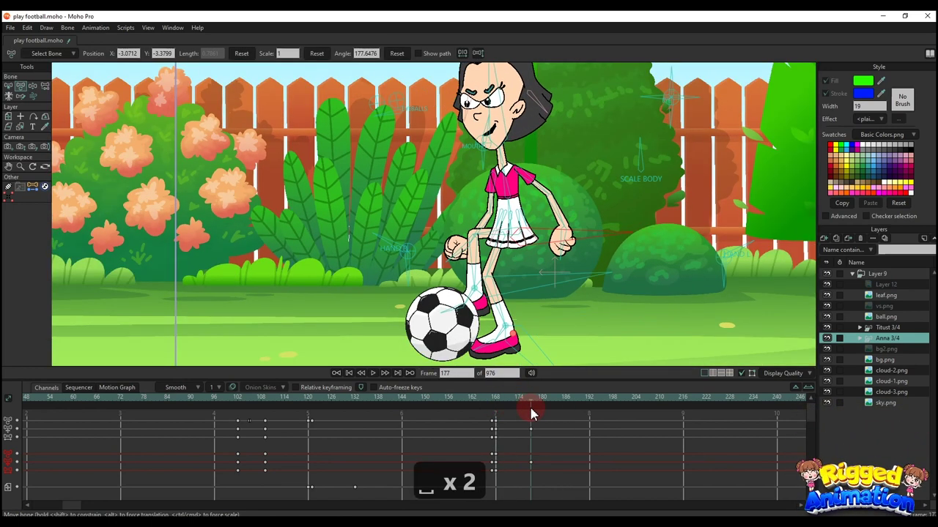
scroll(515, 240, "up", 1)
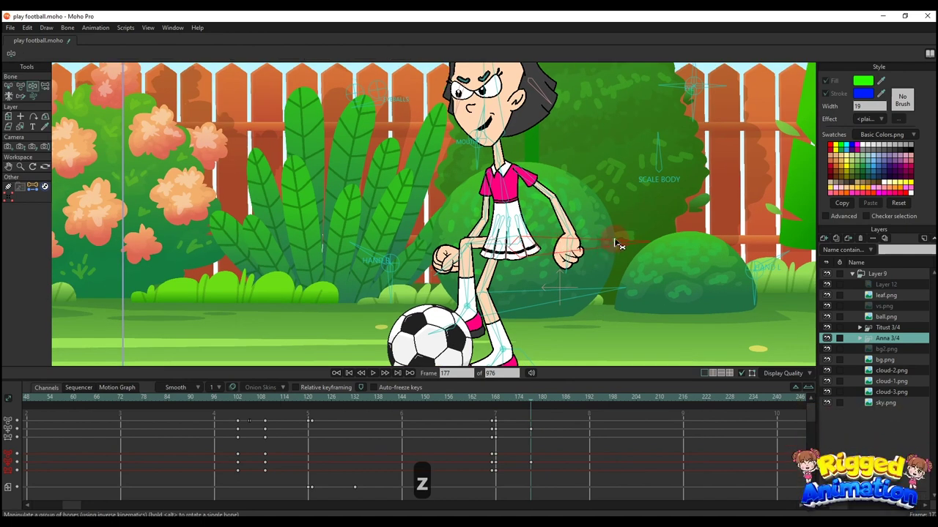
Step: Adjust Anna's skirt bones and swing both arms outward at frame 177, and freeze the pose
key("t")
scroll(612, 239, "down", 1)
key("t")
scroll(476, 220, "up", 2)
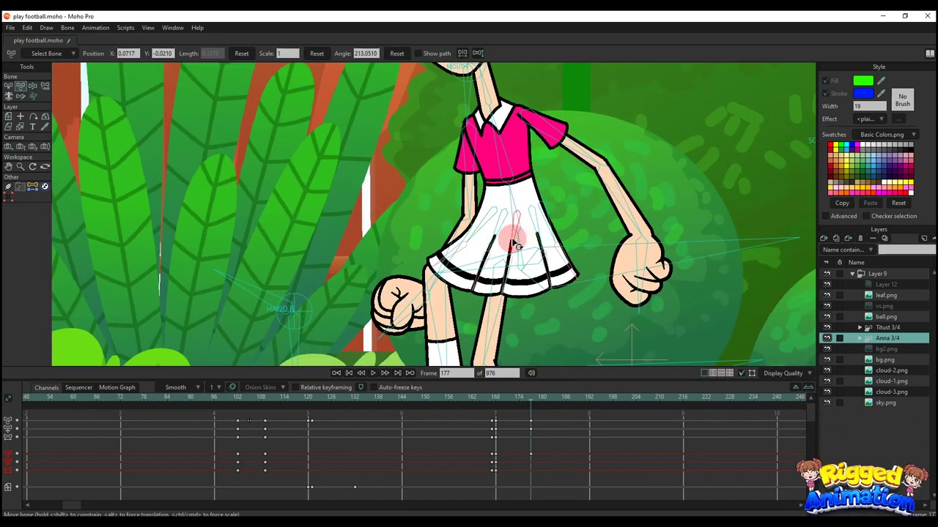
scroll(550, 234, "down", 3)
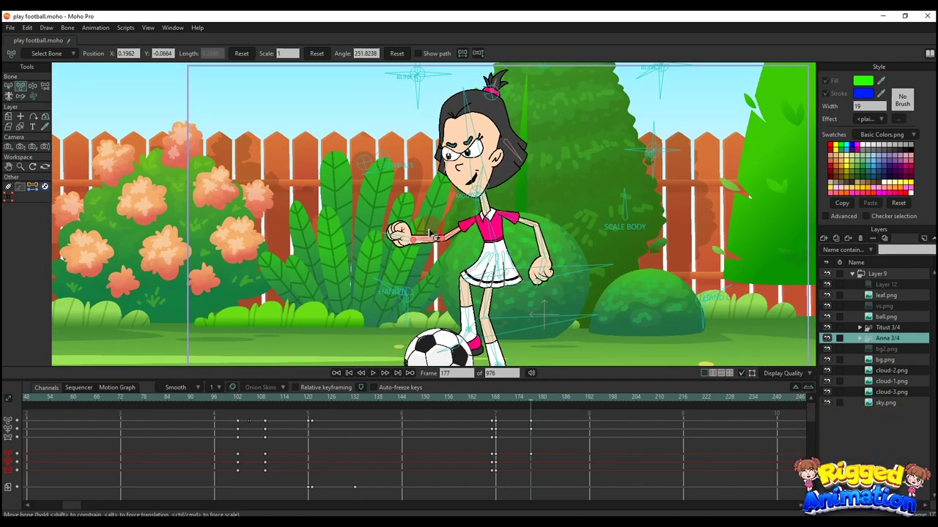
left_click_drag(454, 233, 448, 222)
scroll(474, 244, "down", 2)
left_click(479, 258)
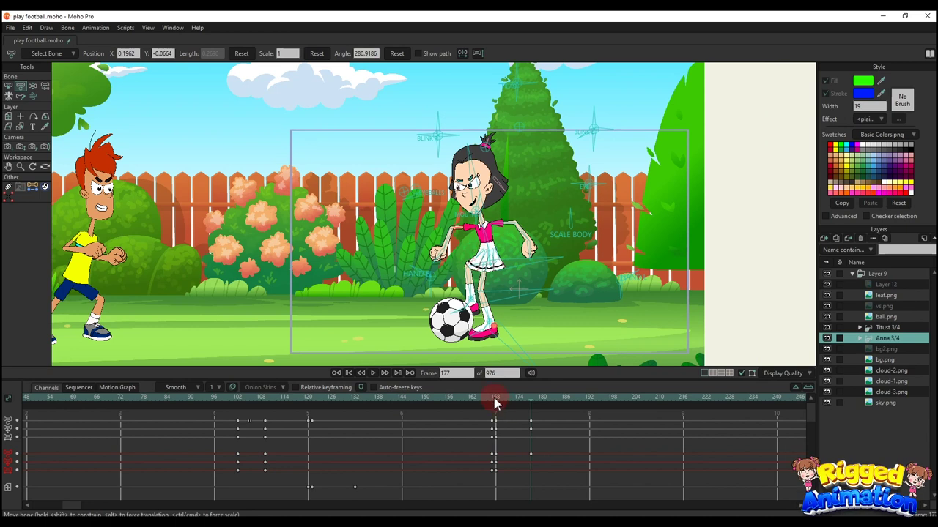
key("space")
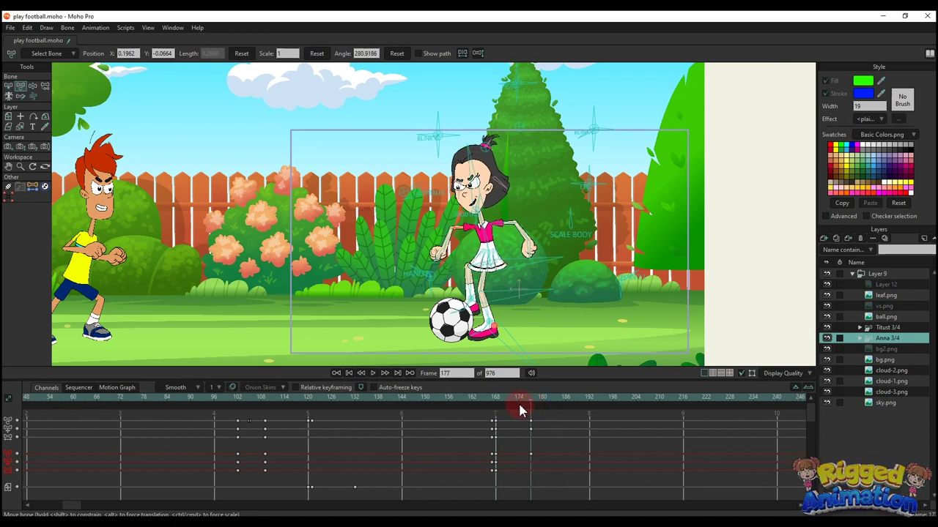
key("ctrl+f")
Step: Compare Anna's foot with the ball between frames 168 and 178
left_click(496, 405)
scroll(483, 327, "up", 2)
right_click(427, 291, "alt")
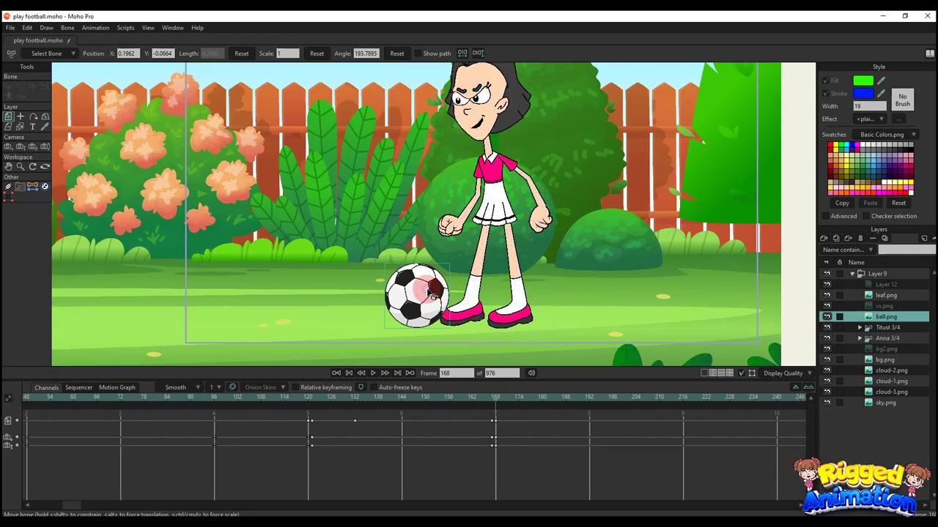
key("m")
left_click(534, 397)
left_click(892, 341)
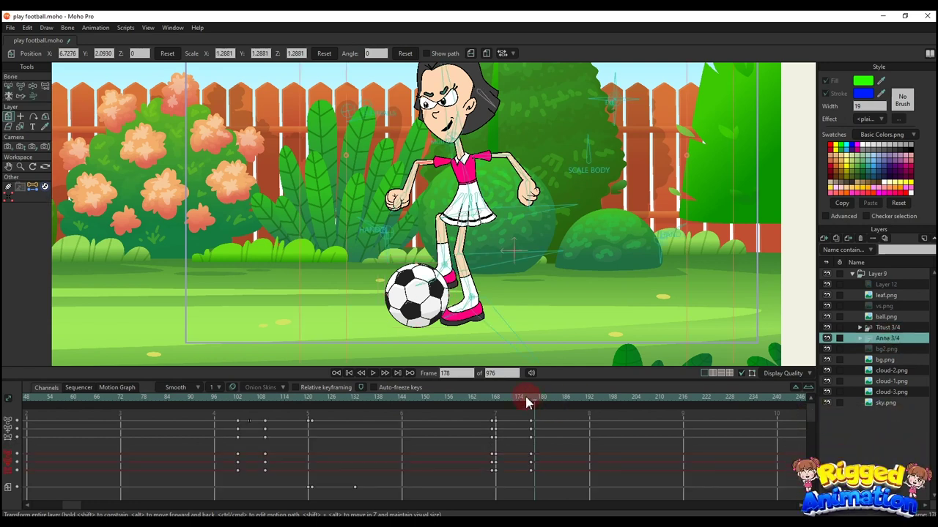
left_click(526, 405)
left_click_drag(525, 405, 516, 408)
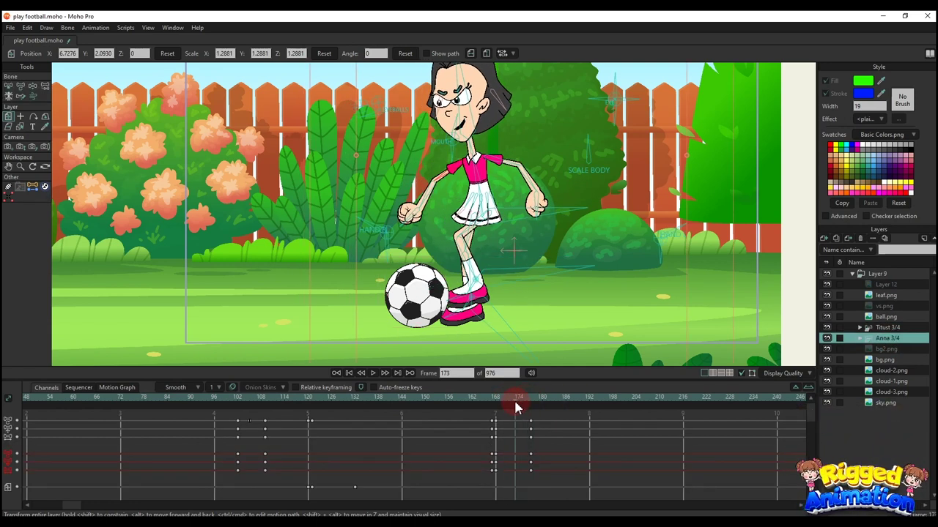
Step: Adjust Anna's kicking foot at frame 173 and tilt it toe-down behind the ball at frame 174
key("t")
scroll(501, 301, "up", 5)
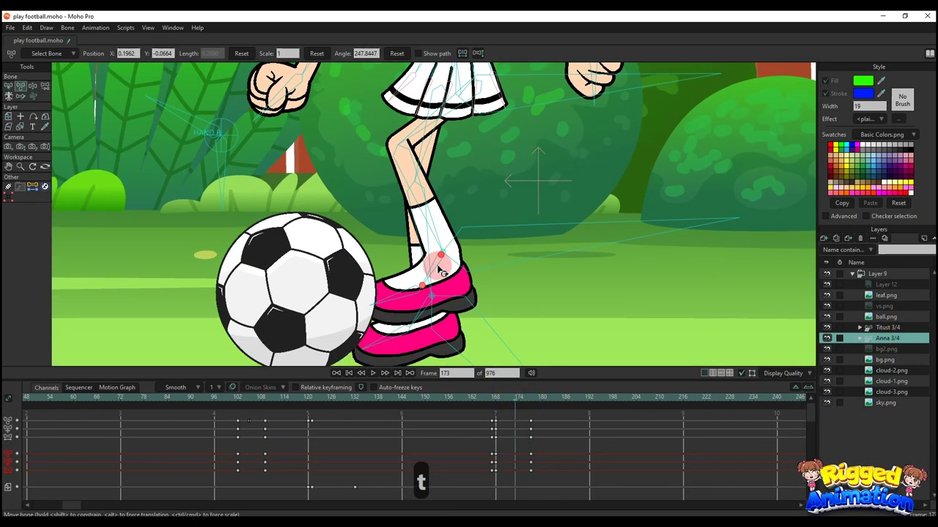
left_click(450, 284)
scroll(450, 284, "down", 5)
mouse_move(515, 400)
left_mouse_down()
mouse_move(507, 400)
mouse_move(517, 418)
mouse_move(519, 400)
left_mouse_up()
left_click_drag(415, 294, 421, 291)
scroll(434, 288, "down", 3)
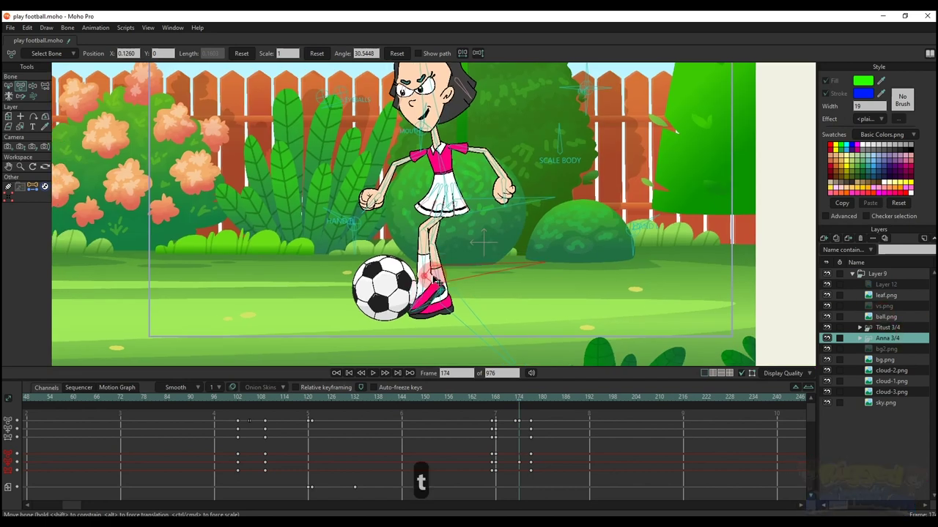
Step: Key ball.png in place at frame 174 and raise it to X about 2.39, Y about -1.50 at frame 177
left_click_drag(497, 396, 519, 412)
left_click(881, 317)
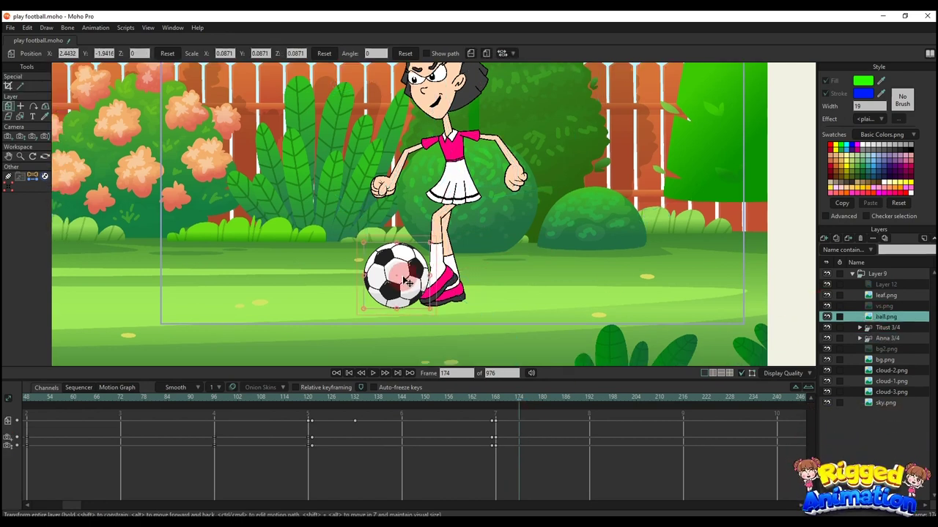
left_click(911, 339)
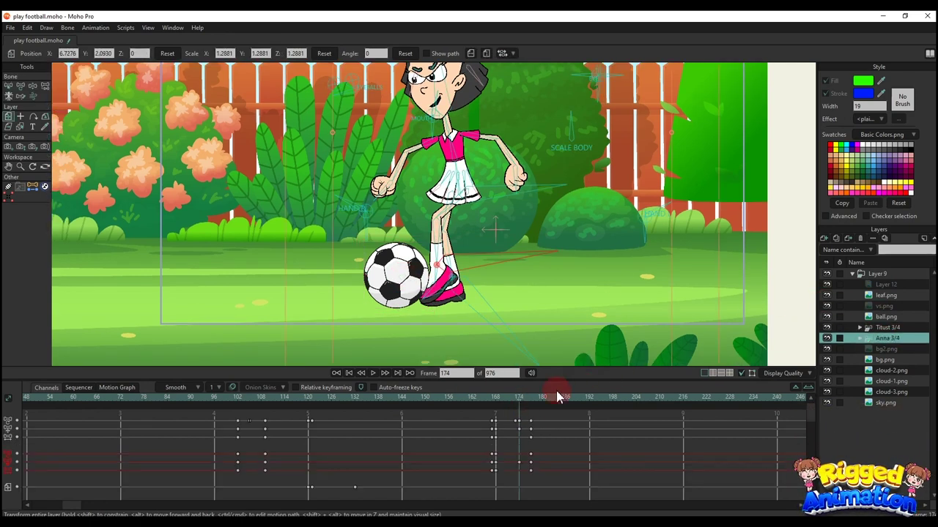
left_click(532, 405)
left_click(886, 316)
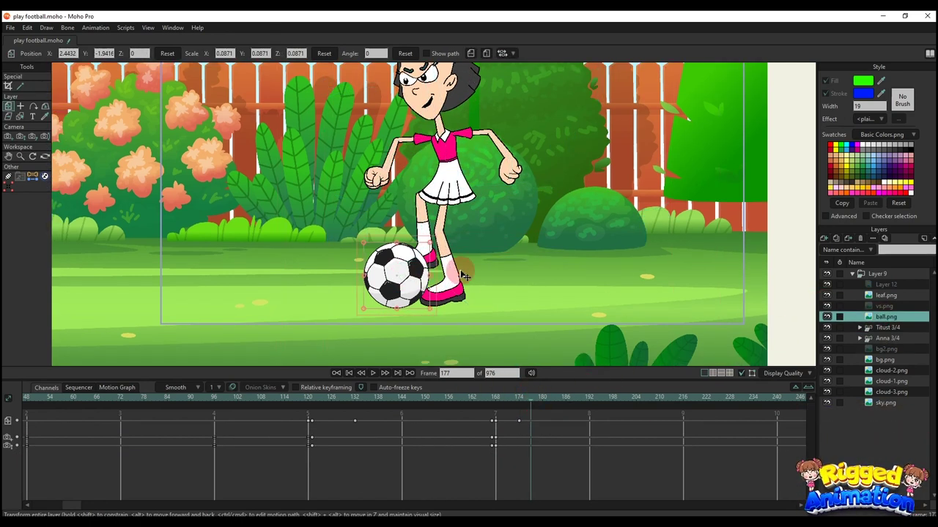
scroll(392, 224, "down", 2)
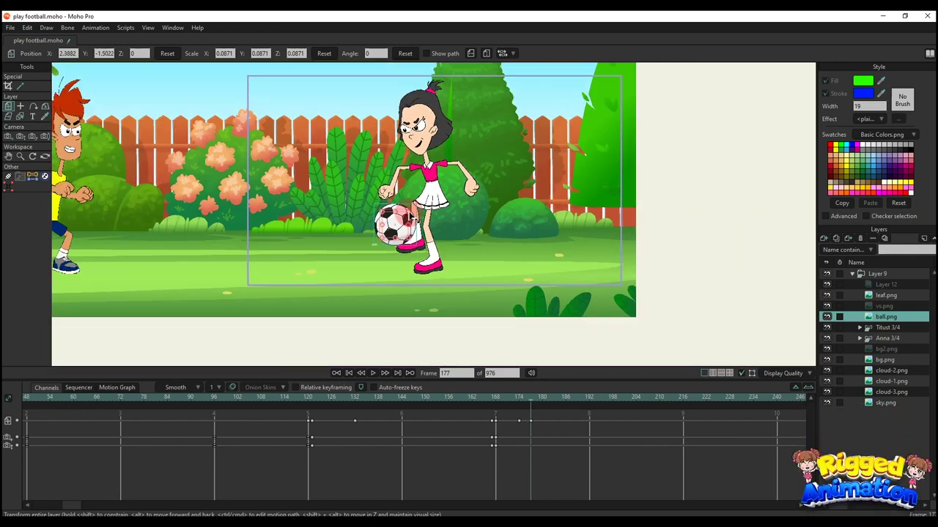
left_click_drag(401, 219, 409, 233)
Step: Play back and scrub through the ball lift from around frame 168 to frame 177
left_click(499, 404)
key("space")
key("space")
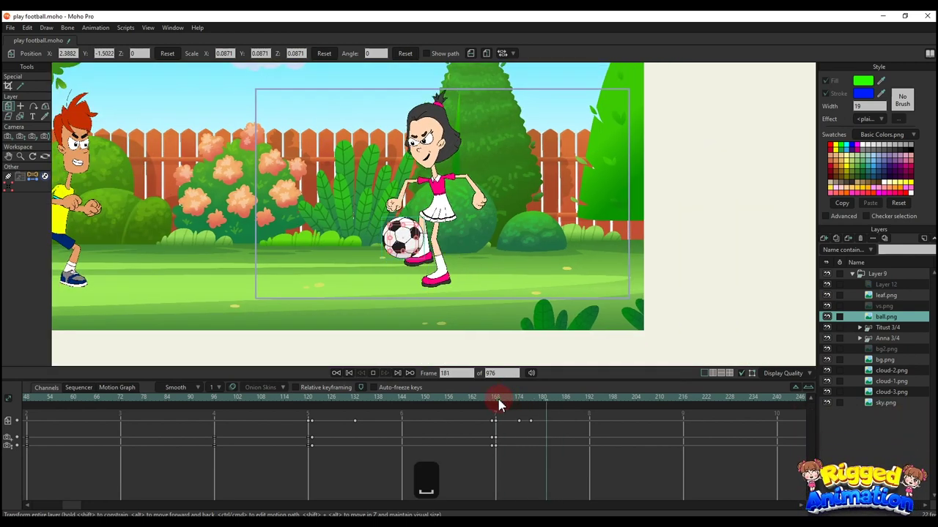
left_click(462, 397)
key("space")
left_click(490, 398)
key("space")
left_click_drag(491, 399, 530, 410)
key("space")
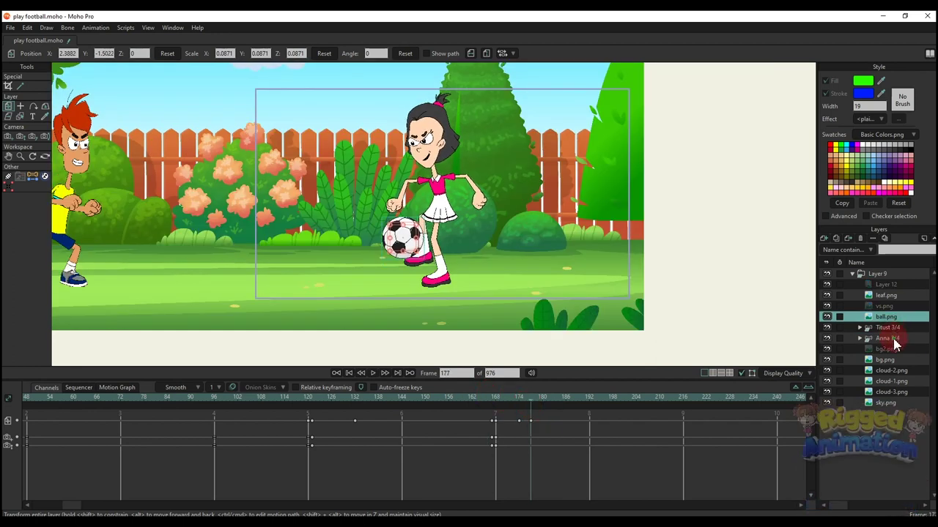
Step: Shift Anna's body back at frame 182, bend both arms in toward her waist and tilt her head
left_click(889, 339)
key("t")
key("t")
scroll(474, 203, "up", 5)
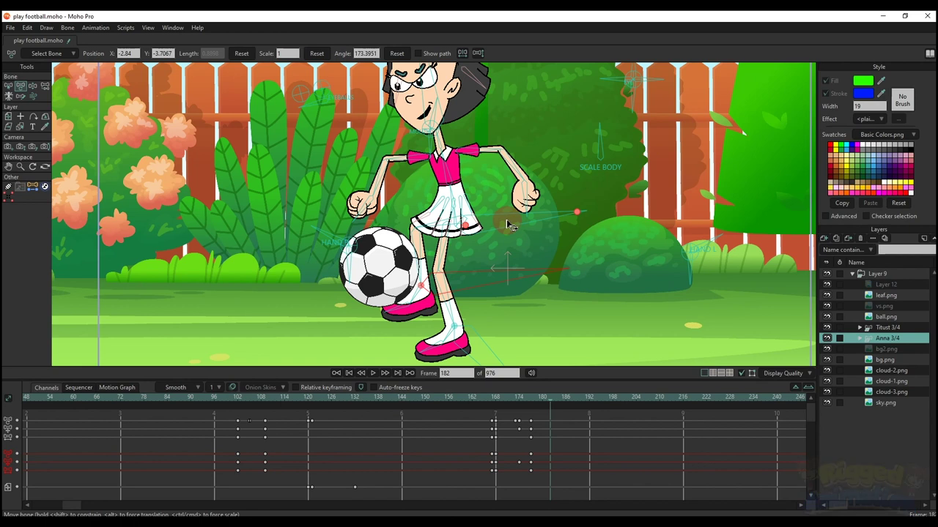
left_click_drag(507, 224, 507, 227)
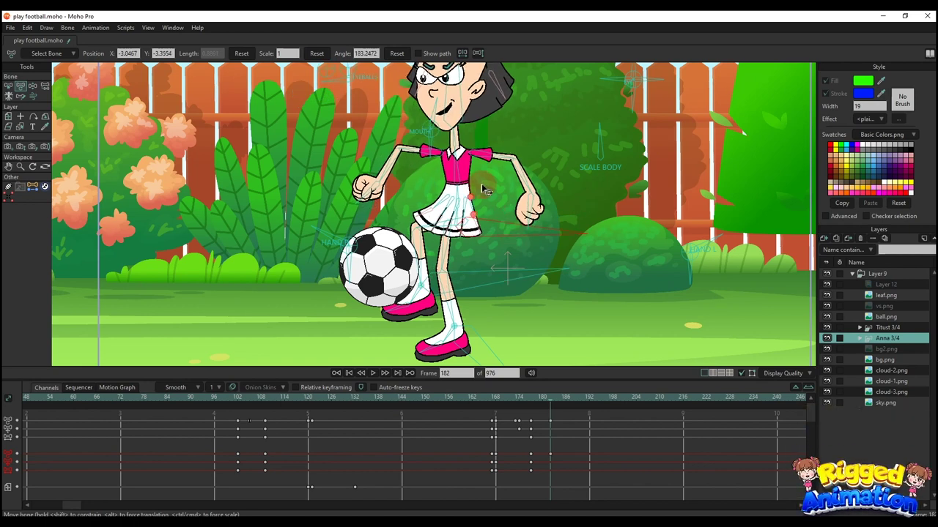
scroll(480, 183, "up", 1)
left_click_drag(412, 184, 400, 140)
left_click_drag(439, 170, 399, 212)
left_click_drag(531, 176, 517, 231)
scroll(460, 194, "down", 3)
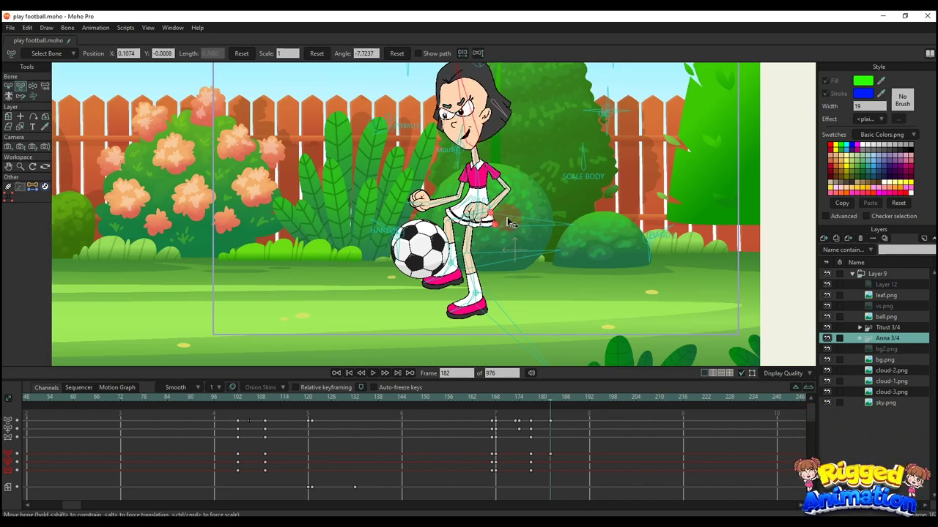
Step: Lower Anna's front foot toward the ground at frame 182, adjust her body and skirt, and freeze the pose
key("z")
key("t")
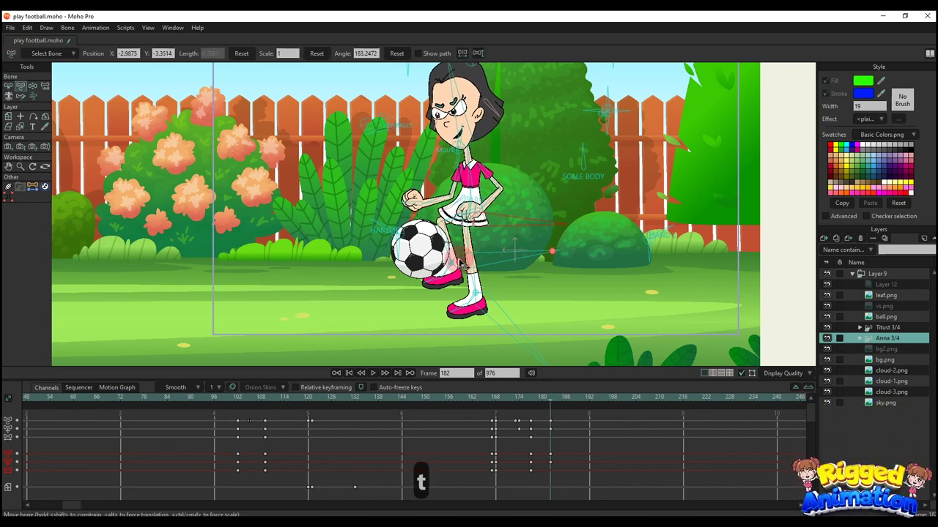
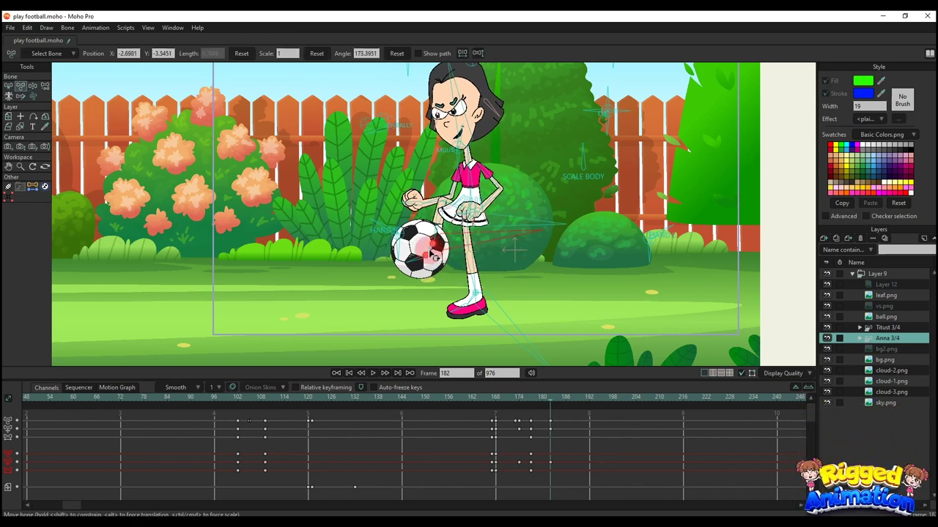
scroll(446, 248, "up", 1)
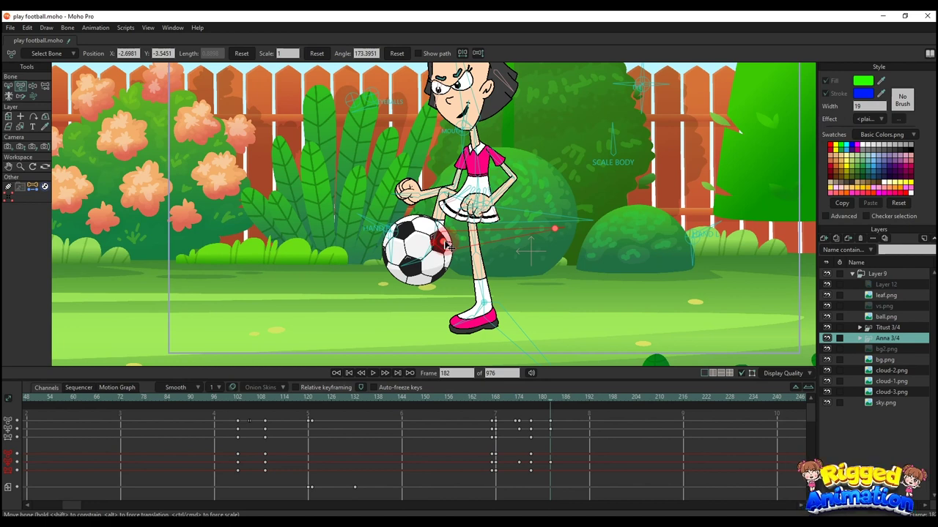
left_click_drag(446, 246, 455, 288)
scroll(466, 203, "up", 2)
left_click(466, 201)
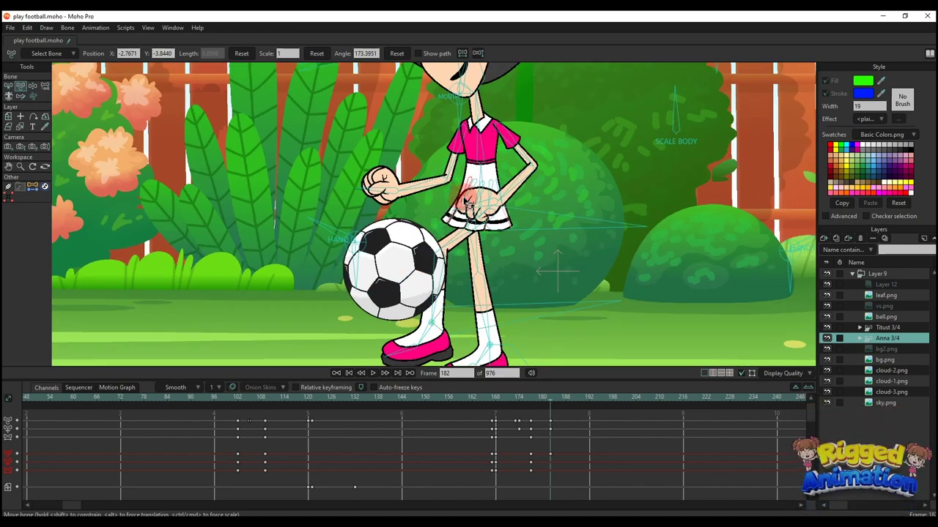
scroll(466, 202, "up", 1)
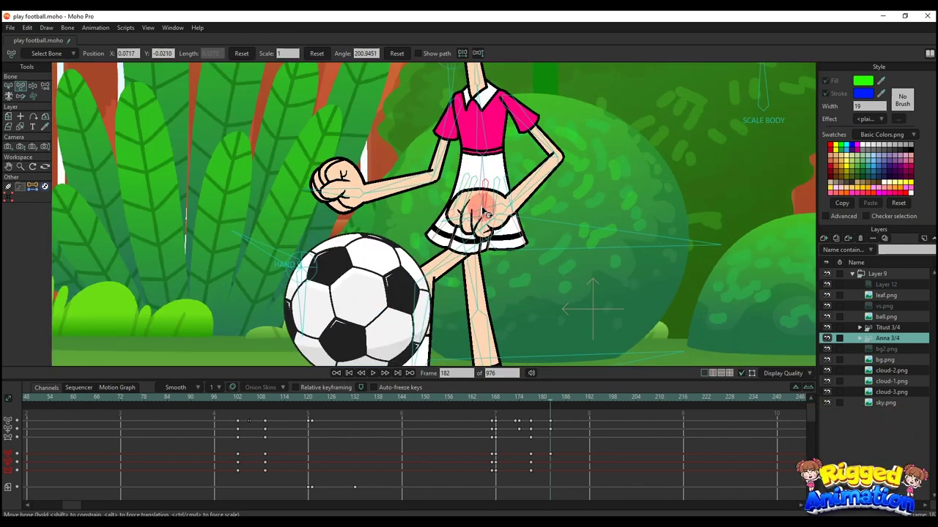
scroll(514, 199, "down", 3)
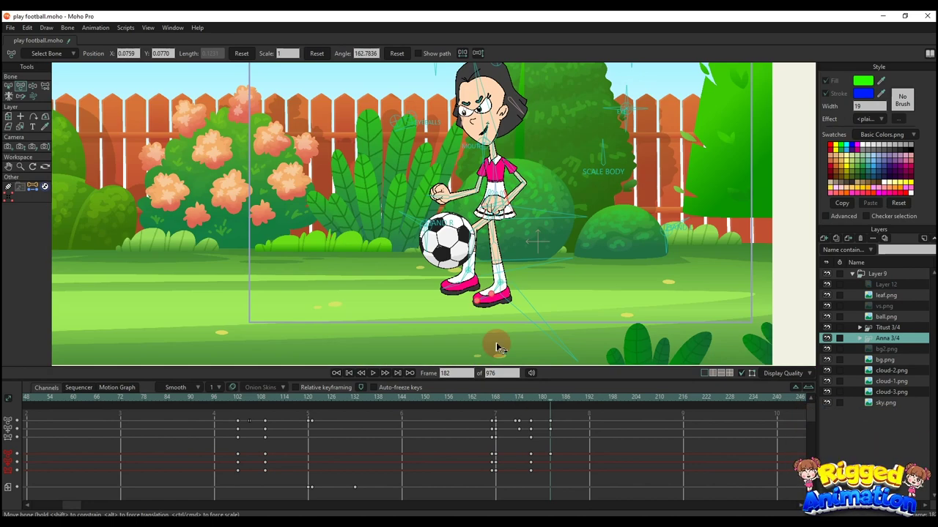
left_click_drag(524, 402, 552, 410)
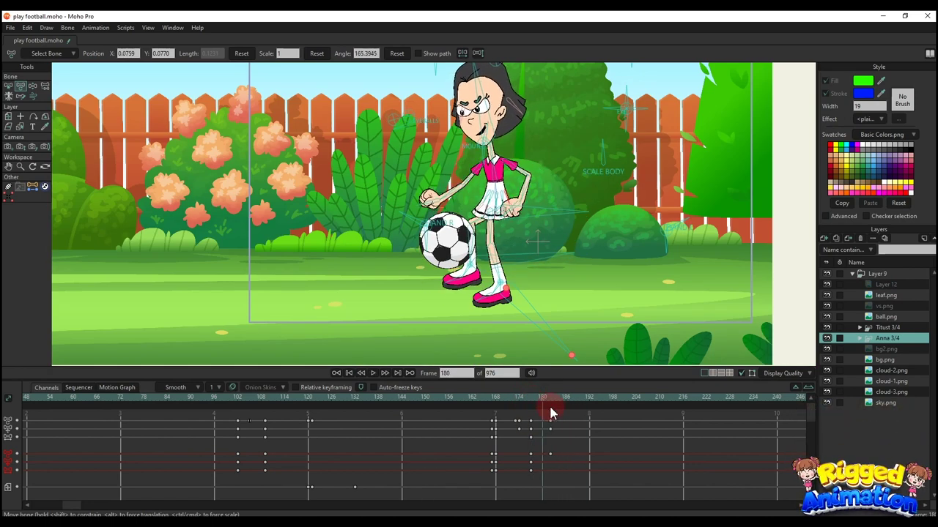
key("ctrl+f")
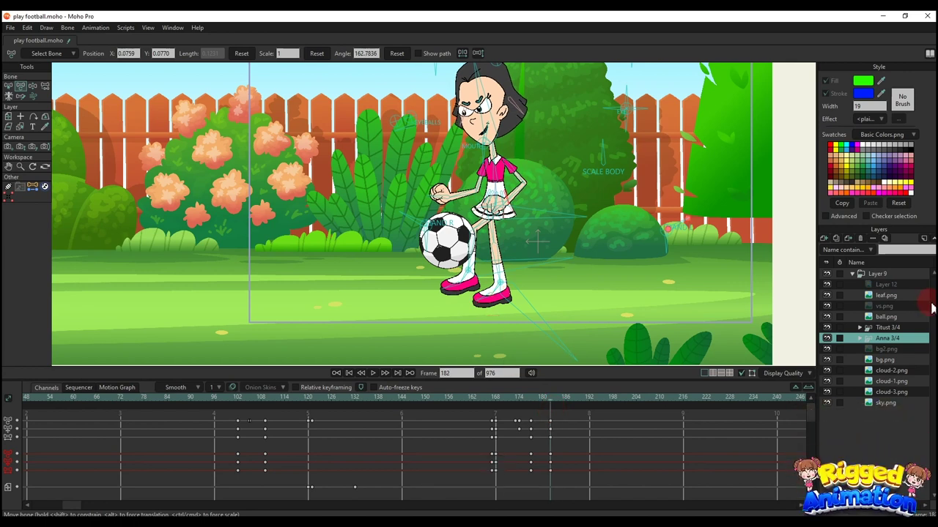
Step: Move ball.png to X about 2.34, Y about -1.69 at frame 182 and play the motion back
left_click(895, 317)
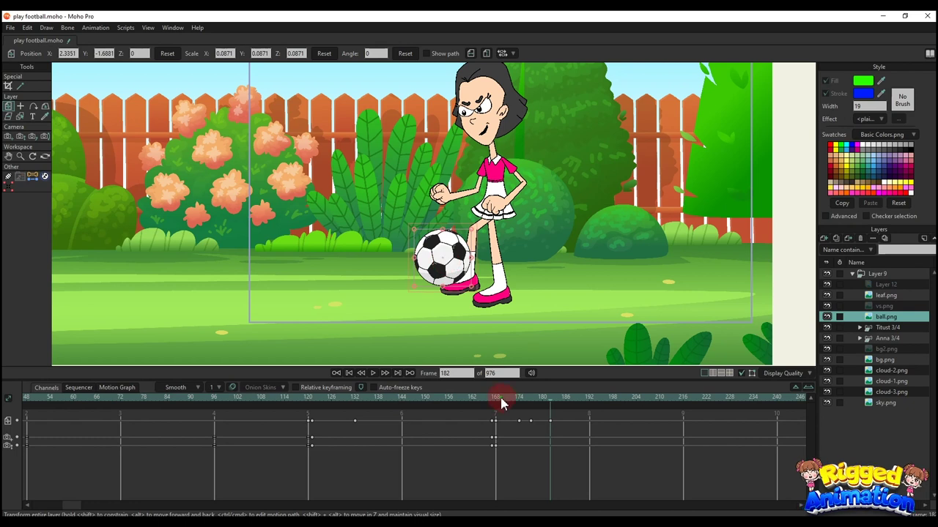
key("space")
key("space")
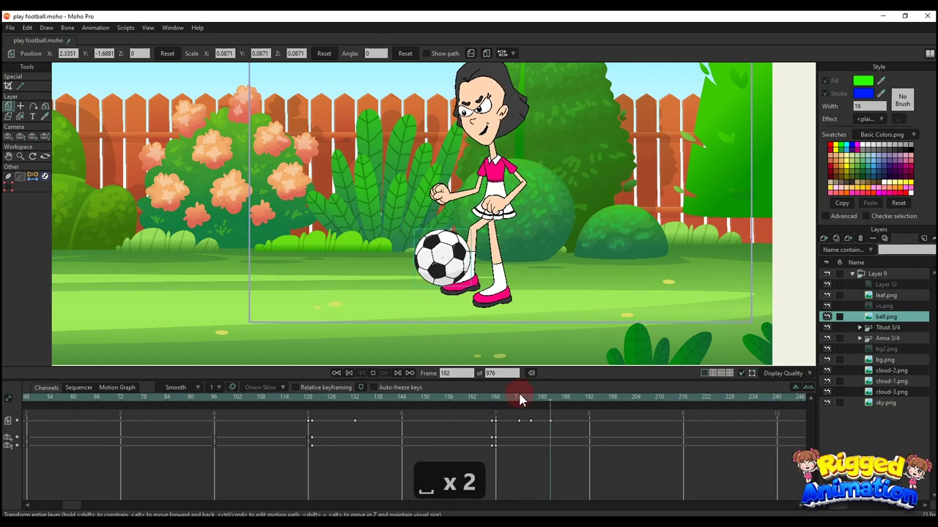
Step: Raise Anna's front knee and foot behind the ball at frame 186
left_click(889, 338)
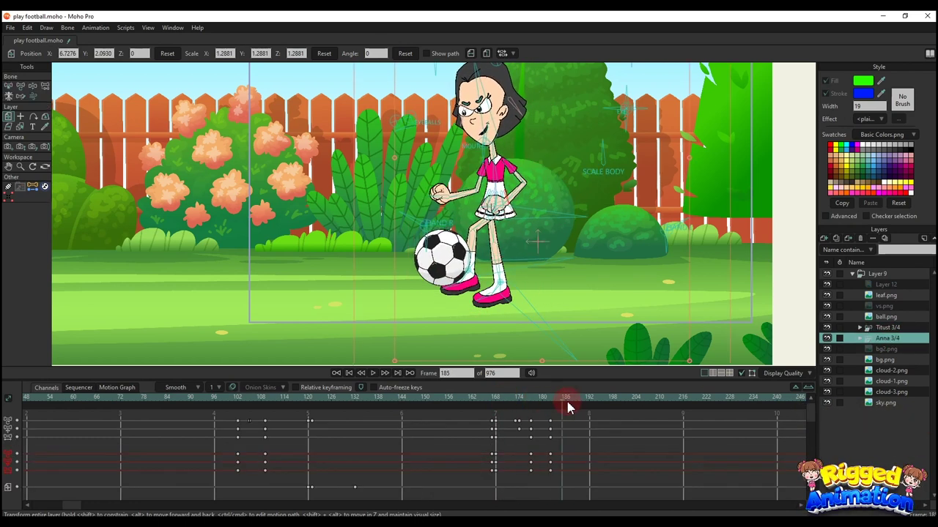
scroll(505, 282, "down", 2)
key("t")
key("t")
scroll(510, 257, "up", 3)
left_click_drag(474, 273, 471, 269)
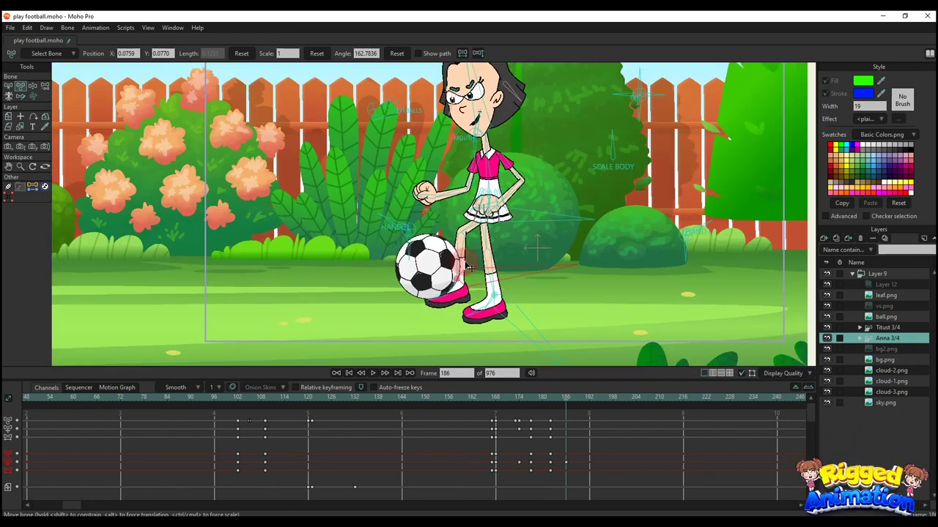
scroll(452, 265, "up", 2)
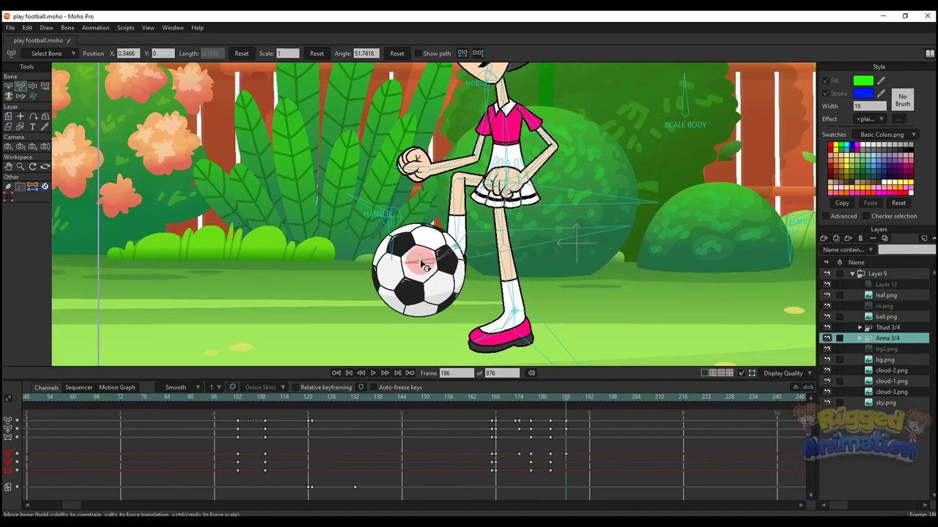
scroll(421, 265, "down", 4)
Step: Adjust Anna's body and head at frame 186 and bring both forearms together in front of her waist
left_click_drag(537, 251, 537, 261)
scroll(456, 220, "up", 5)
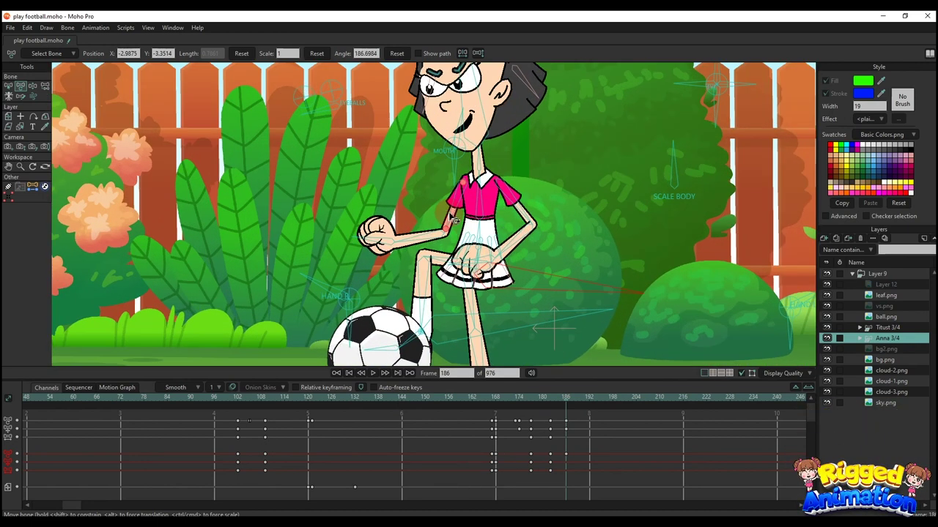
left_click(482, 225)
scroll(488, 234, "up", 2)
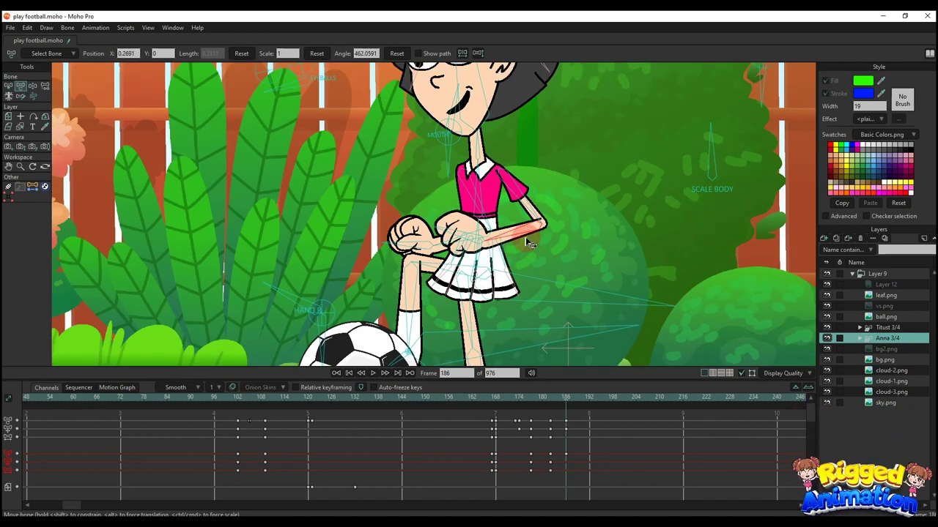
scroll(515, 209, "down", 4)
left_click_drag(498, 123, 504, 126)
scroll(504, 220, "up", 3)
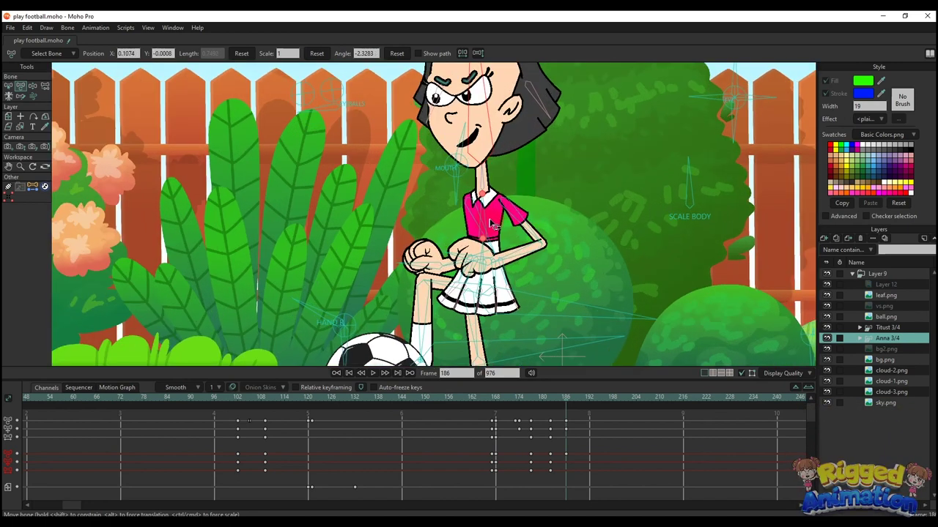
Step: Rotate the front bones of Anna's skirt forward over her raised thigh at frame 186
scroll(468, 238, "down", 2)
scroll(469, 246, "up", 3)
scroll(460, 252, "up", 2)
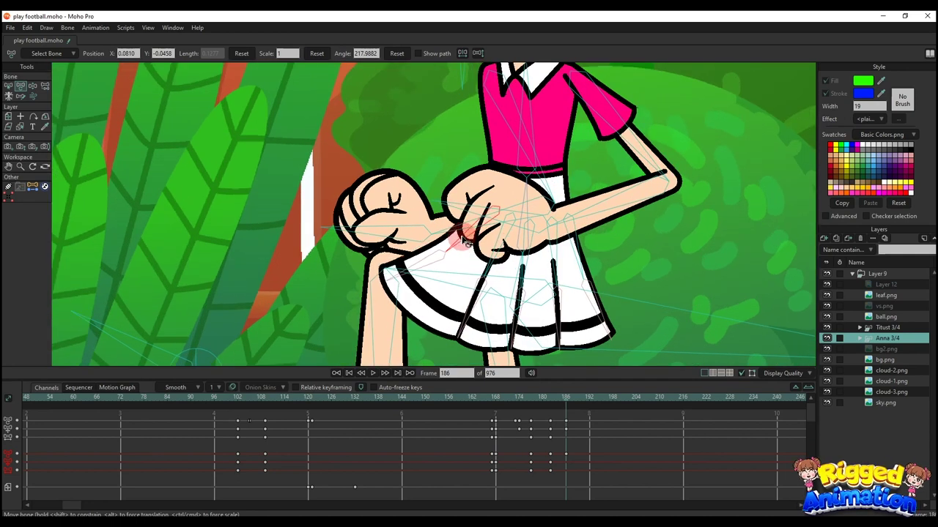
left_click_drag(480, 269, 491, 266)
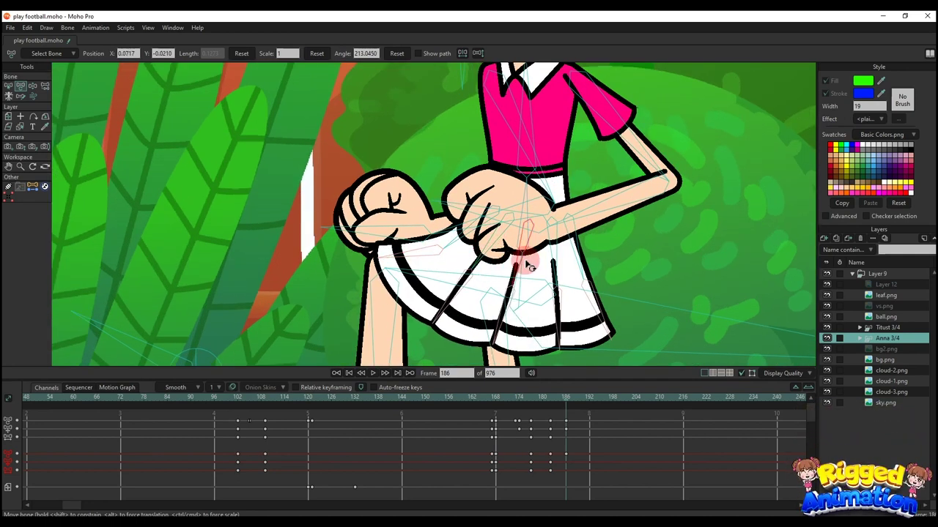
Step: Reposition Anna's raised front foot behind the ball at frame 186, rotating its bone to about 173.4°
scroll(583, 265, "down", 5)
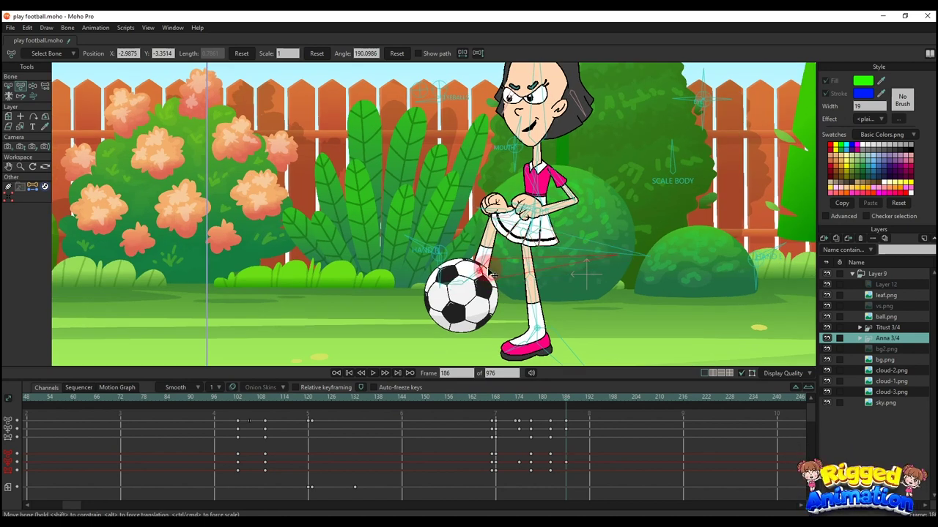
scroll(513, 222, "up", 5)
left_click_drag(425, 335, 415, 346)
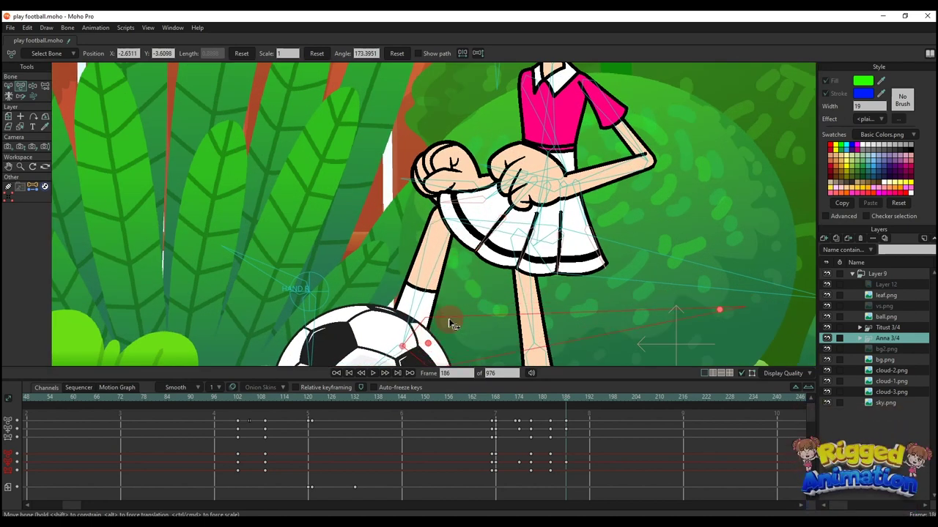
Step: Play the motion back from about frame 181 and freeze Anna's pose at frame 186
scroll(444, 318, "down", 3)
left_click(548, 405)
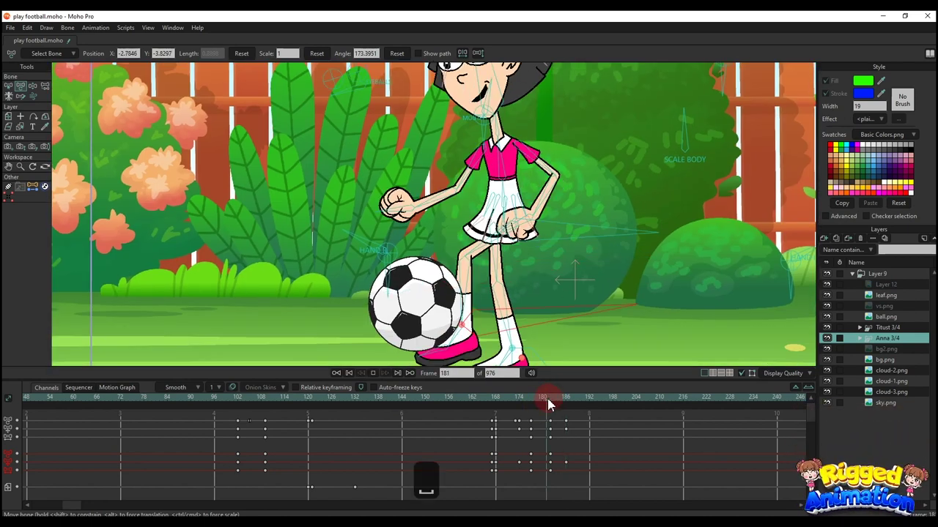
key("space")
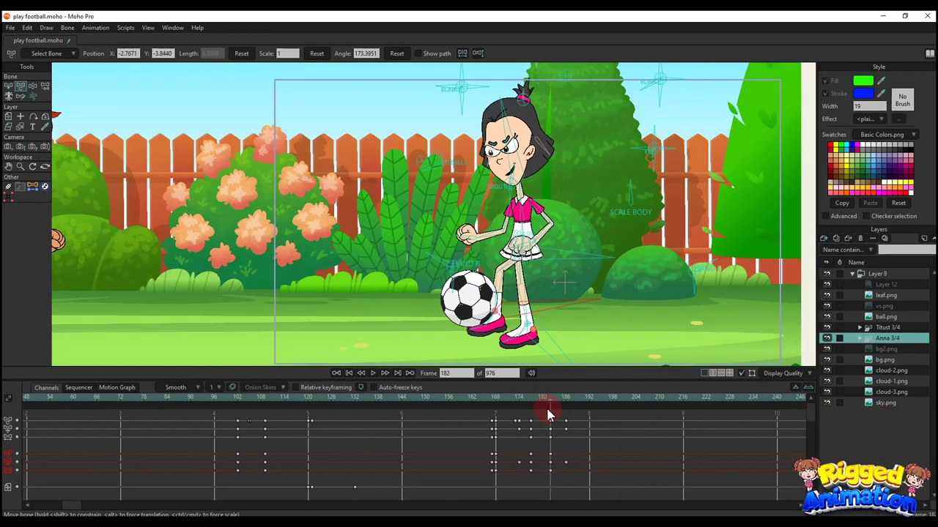
left_click_drag(549, 415, 564, 416)
key("ctrl+f")
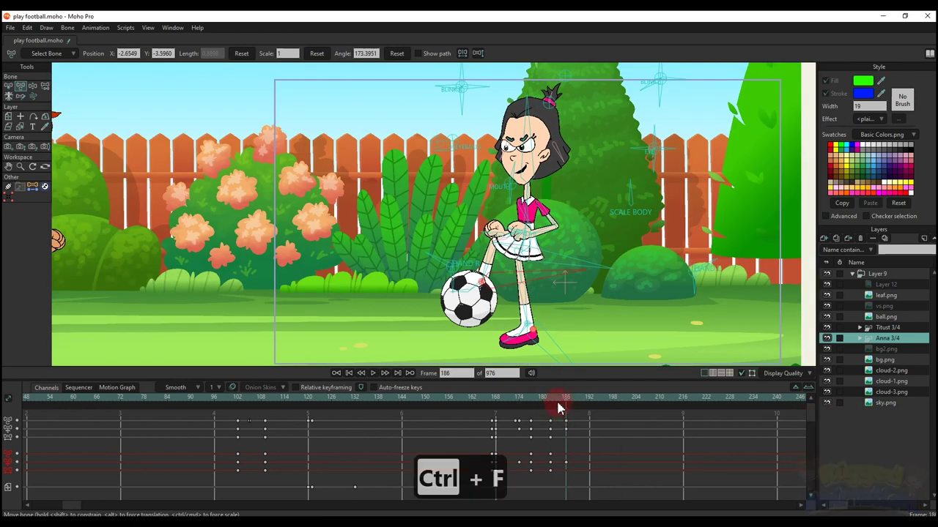
Step: Move ball.png above Anna to X about 2.25, Y about 1.27 at frame 190 and stretch its Y scale to about 0.13
left_click(886, 316)
key("m")
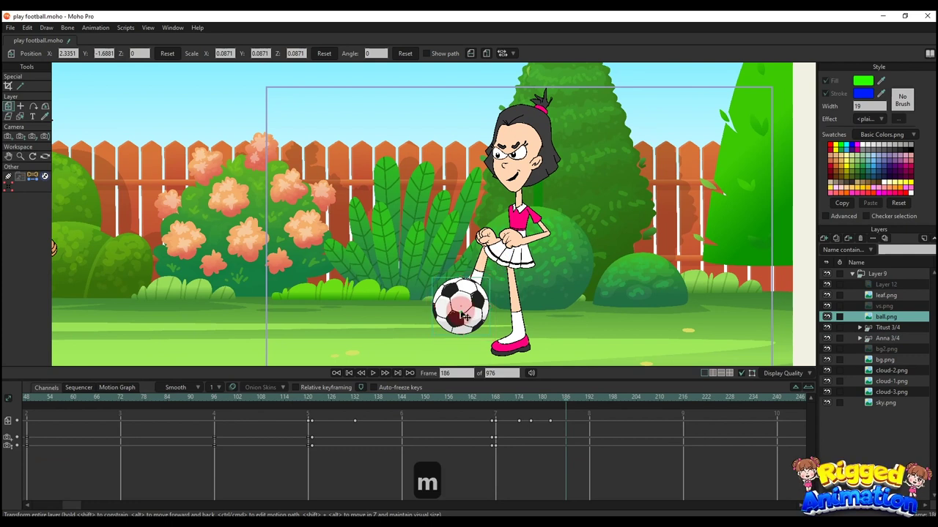
left_click_drag(465, 302, 456, 130)
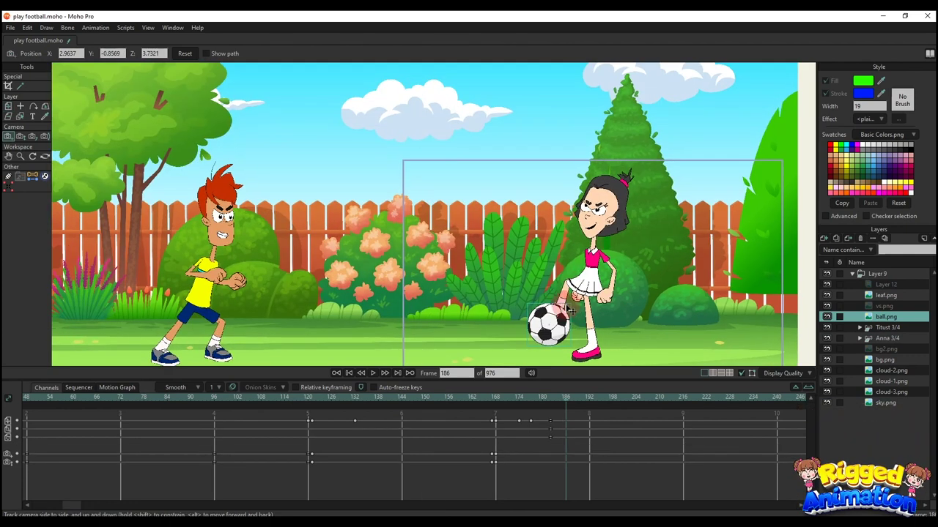
key("m")
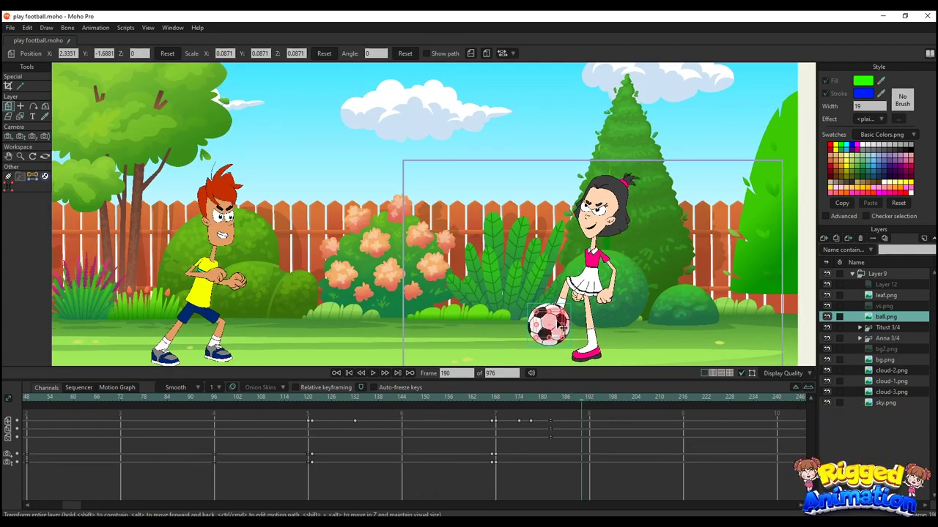
left_click_drag(559, 329, 546, 130)
Step: Change the interpolation of ball.png's key at frame 190 and play the kick back from about frame 181
right_click(583, 422)
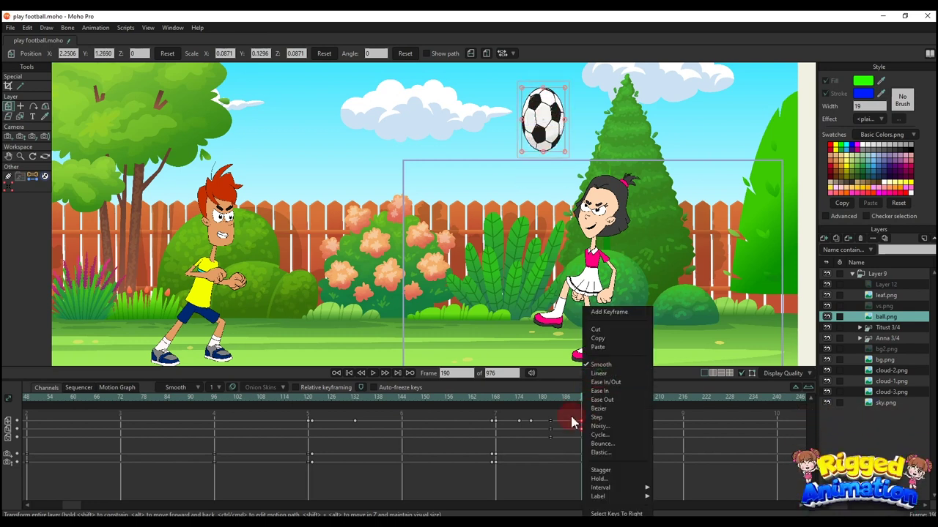
left_click(571, 431)
left_click(546, 403)
key("space")
left_click(554, 403)
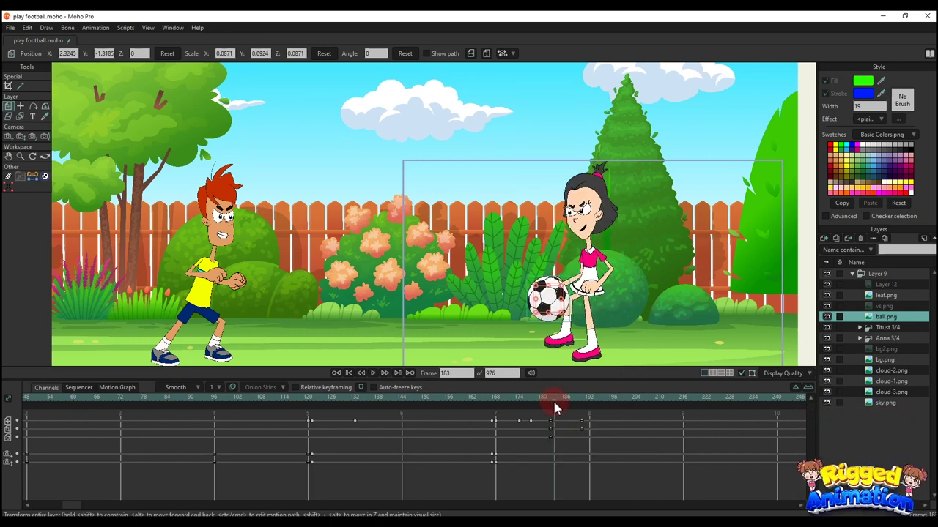
Step: Try lowering ball.png to X about 2.24, Y about -1.23 at frame 185, changing the key's interpolation and playing the kick back
left_click_drag(555, 408, 563, 409)
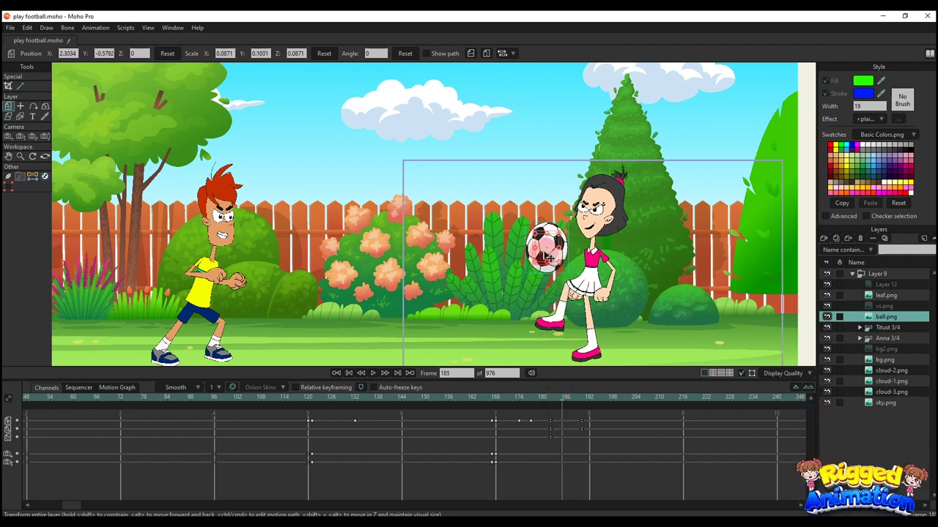
left_click_drag(549, 257, 542, 302)
left_click(547, 404)
right_click(561, 421)
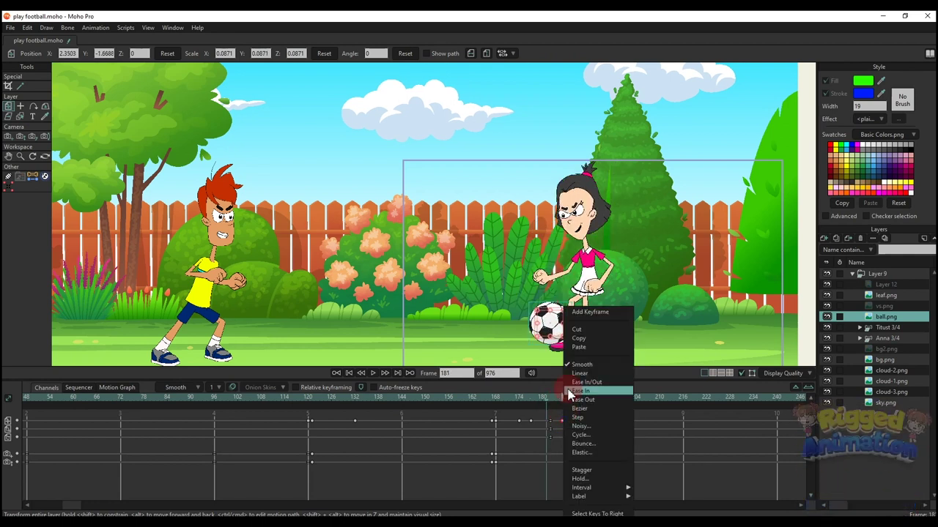
left_click(645, 441)
key("space")
key("space")
key("space")
key("space")
key("space")
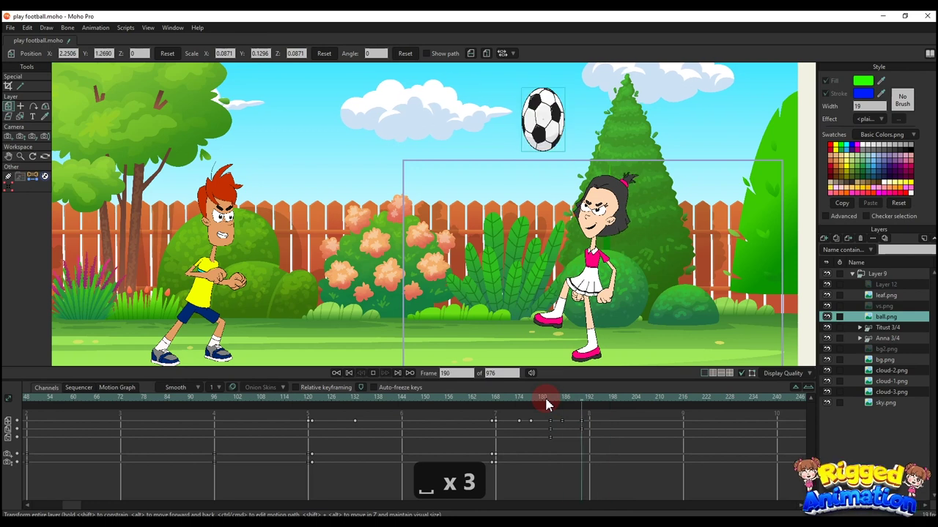
Step: Shift Anna's pose keys from frame 186 to frame 185
left_click(561, 402)
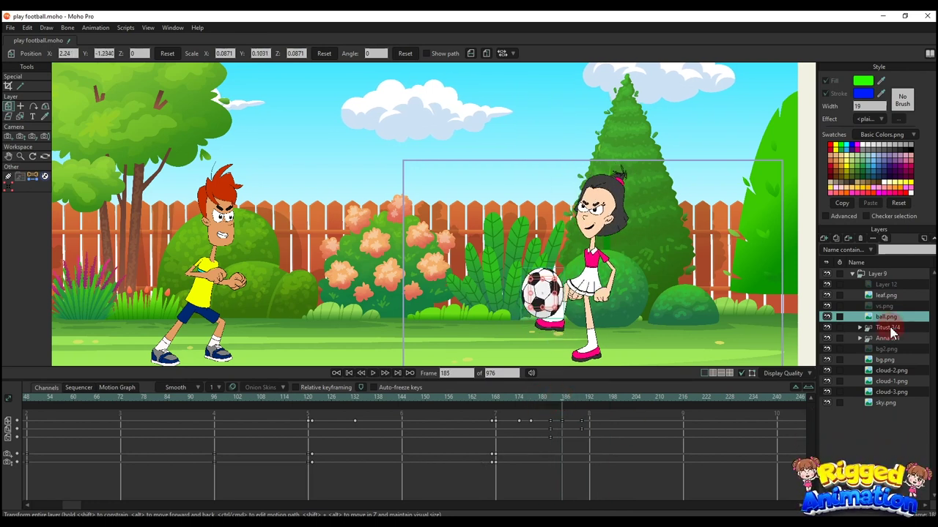
left_click(888, 338)
key("y")
left_click_drag(559, 417, 563, 427)
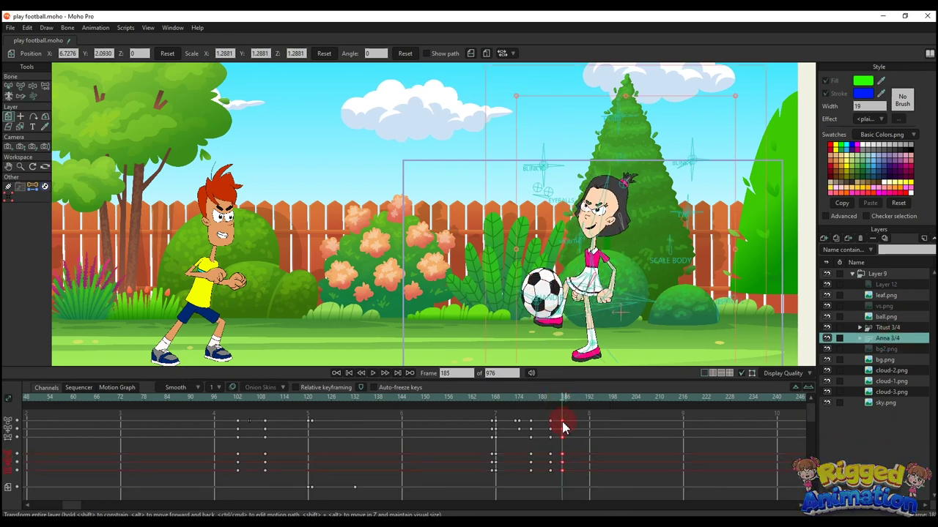
Step: Try nudging ball.png slightly at frame 185 and play the motion back
left_click(889, 316)
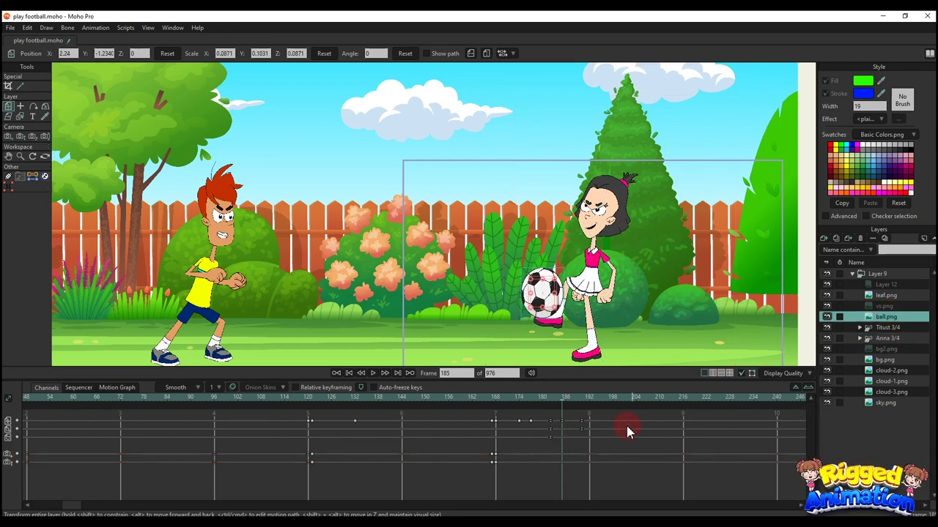
left_click_drag(543, 295, 543, 298)
left_click(559, 396)
left_click(547, 400)
key("space")
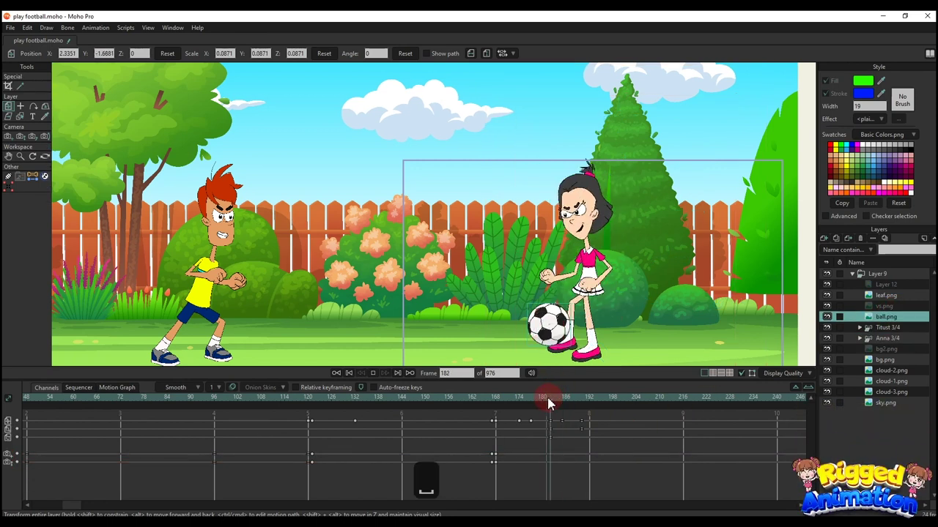
Step: Kick Anna's front foot higher at frame 190 and tilt its toe upward
left_click(539, 399)
left_click_drag(540, 401, 582, 408)
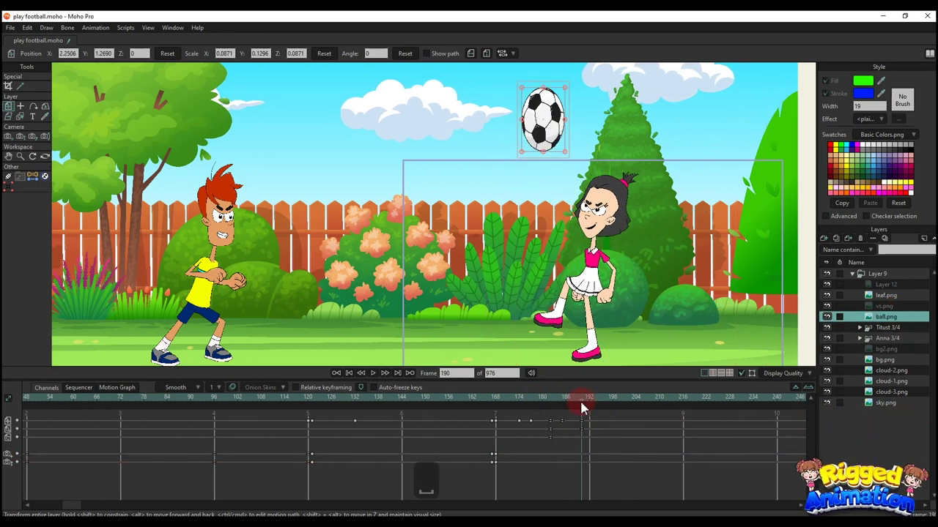
left_click(885, 342)
key("y")
scroll(568, 311, "up", 2)
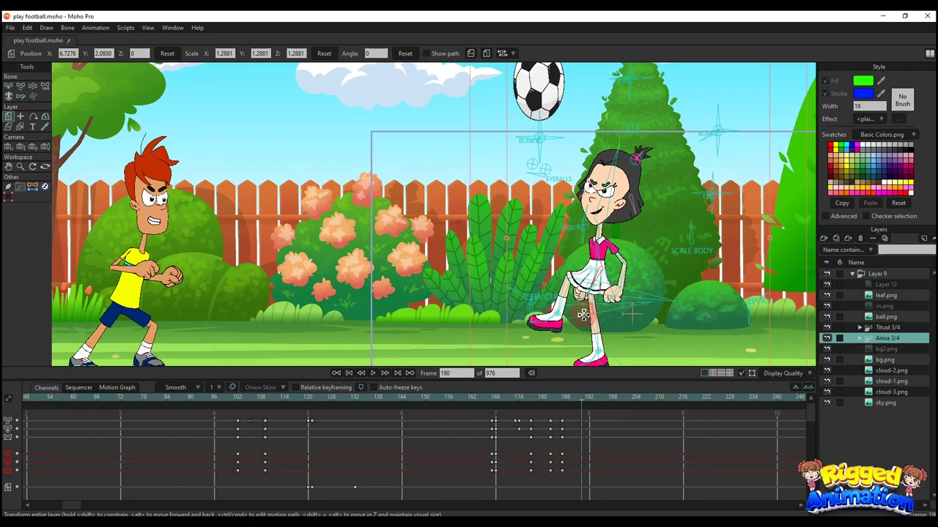
key("t")
left_click(583, 315)
left_click_drag(578, 333, 541, 306)
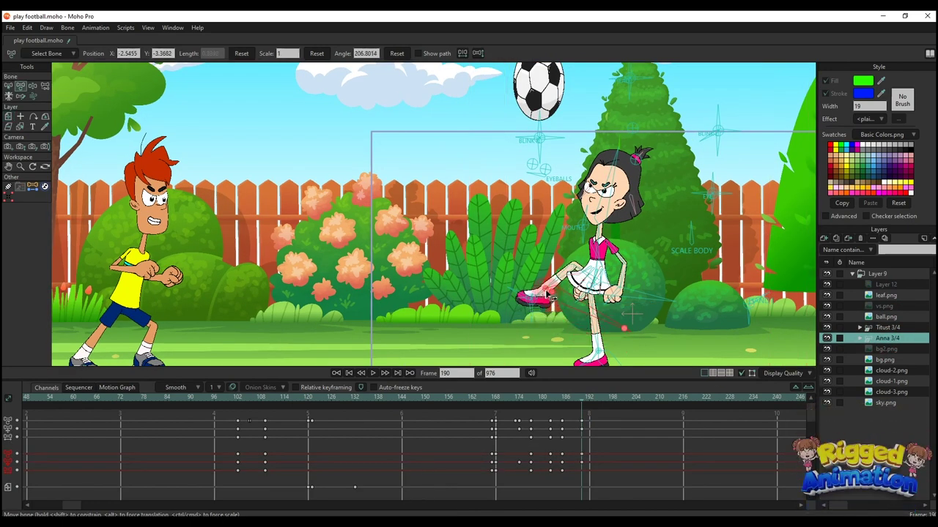
scroll(538, 308, "up", 2)
scroll(586, 255, "up", 3)
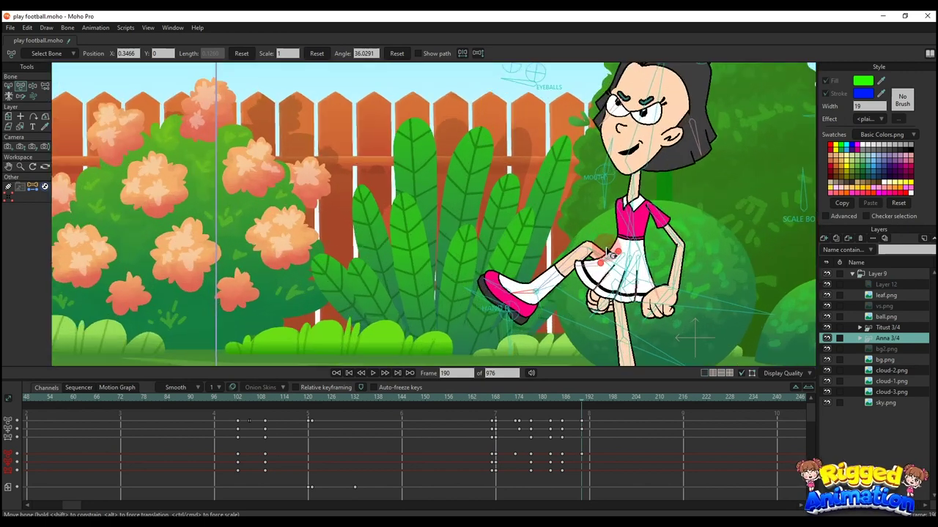
Step: Rotate the front edge of Anna's skirt to follow her raised thigh at frame 190
left_click(602, 251)
left_click_drag(602, 251, 575, 249)
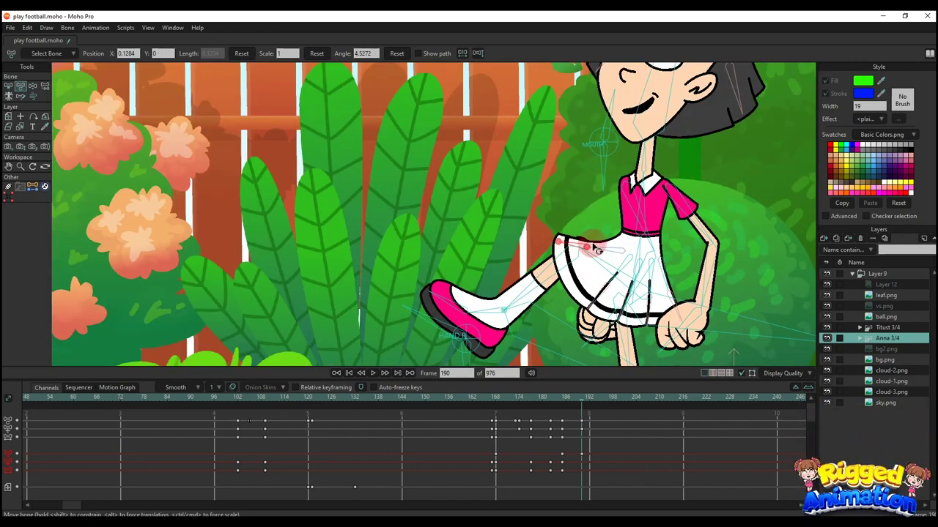
scroll(627, 266, "down", 3)
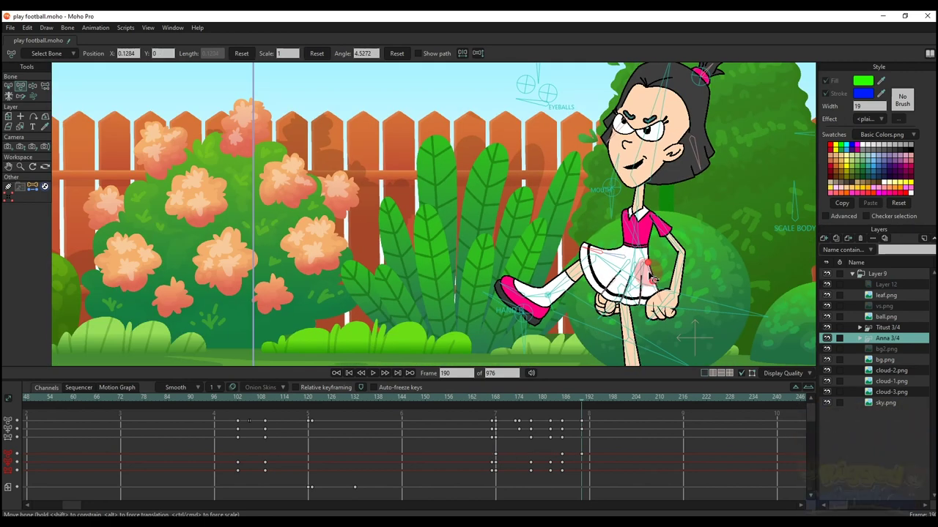
Step: Adjust Anna's waist and the remaining skirt bones at frame 190
scroll(623, 196, "up", 2)
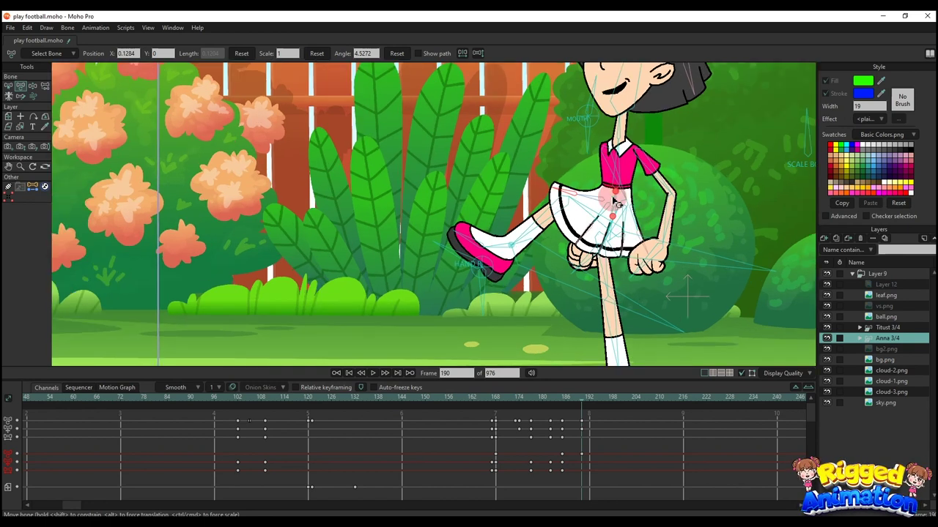
mouse_move(623, 196)
left_mouse_down()
mouse_move(592, 198)
mouse_move(616, 200)
left_mouse_up()
left_click(595, 200)
scroll(592, 197, "down", 6)
scroll(602, 205, "up", 3)
left_click(575, 218)
scroll(570, 226, "down", 2)
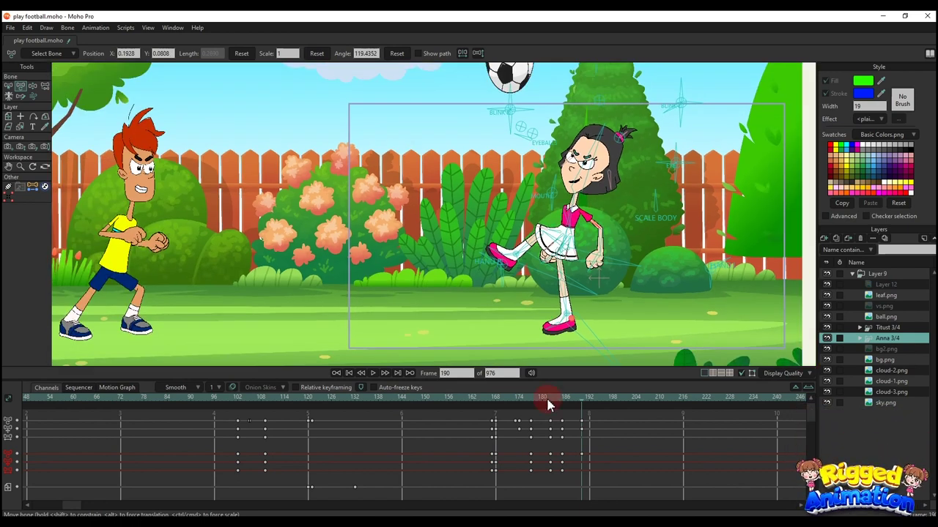
Step: Play the kick back and delete ball.png's keyframe at frame 185
left_click(553, 397)
key("space")
key("space")
mouse_move(564, 406)
left_mouse_down()
mouse_move(570, 416)
mouse_move(545, 399)
mouse_move(562, 399)
mouse_move(546, 395)
mouse_move(566, 407)
left_mouse_up()
left_click(871, 317)
key("BackSpace")
left_click(539, 397)
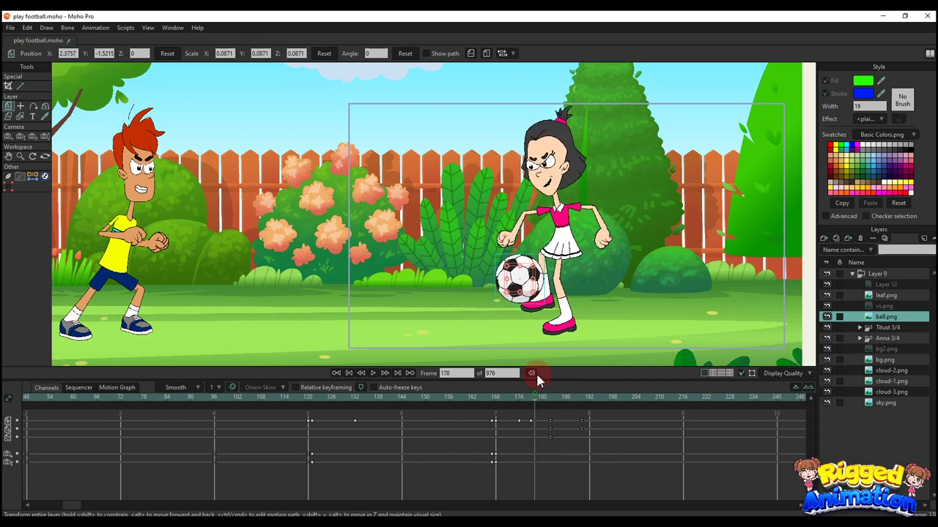
Step: Play the juggling motion back repeatedly to check the ball's path against Anna's kicks
scroll(516, 249, "down", 1)
key("space")
key("space")
left_click(509, 400)
mouse_move(512, 279)
left_mouse_down()
mouse_move(459, 270)
mouse_move(521, 273)
left_mouse_up()
scroll(501, 253, "up", 4)
scroll(506, 256, "down", 5)
key("space")
key("space")
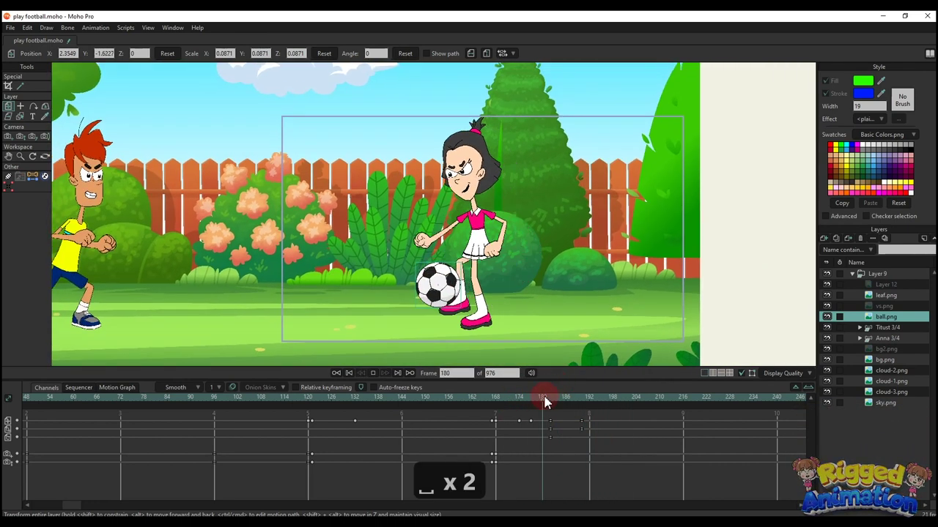
left_click(471, 402)
key("space")
key("space")
left_click(471, 402)
key("space")
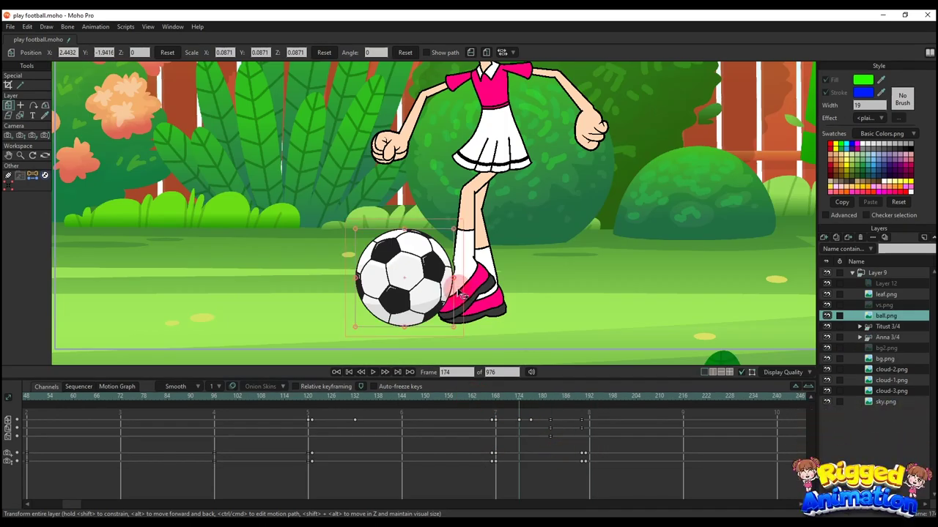
Step: Rotate ball.png to about -47.3° at frame 177
left_click_drag(513, 399, 532, 403)
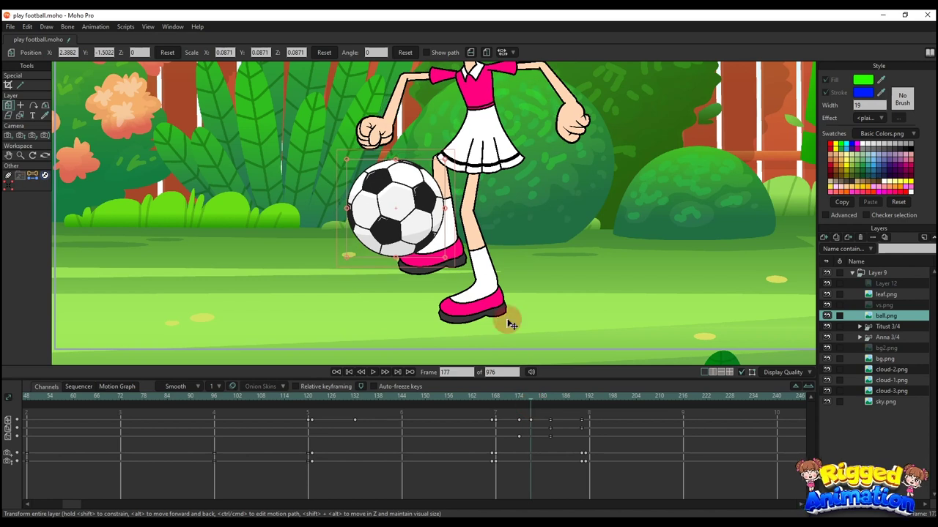
left_click_drag(454, 182, 457, 233)
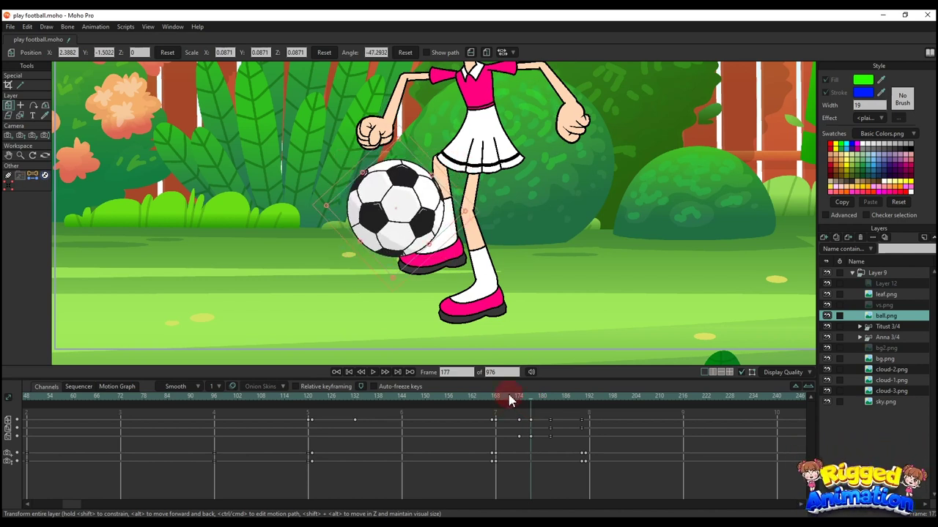
key("ctrl+c")
mouse_move(540, 397)
left_mouse_down()
mouse_move(549, 400)
mouse_move(516, 400)
mouse_move(538, 403)
mouse_move(523, 401)
left_mouse_up()
Step: Play the juggling back from about frame 171 to check the ball's rotation, ending on frame 191
scroll(559, 256, "down", 2)
key("space")
key("space")
left_click(508, 400)
key("space")
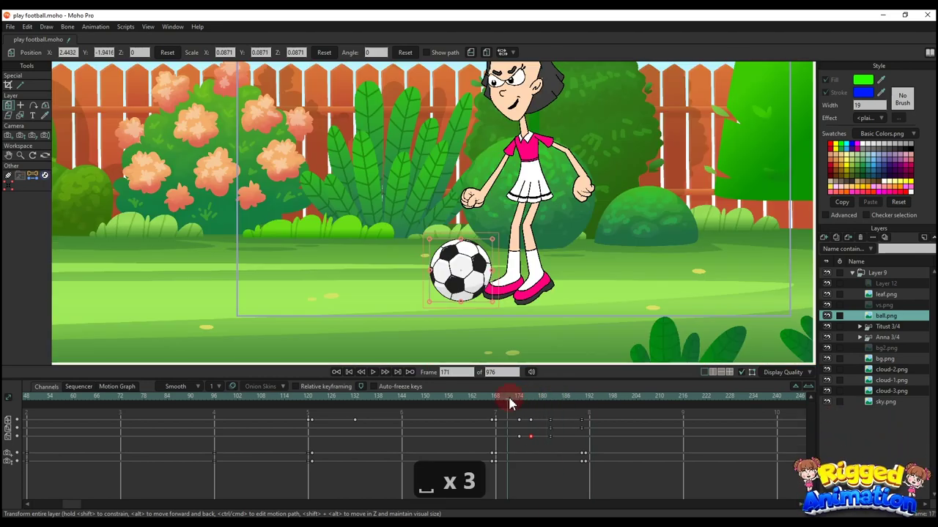
key("space")
left_click(509, 397)
key("space")
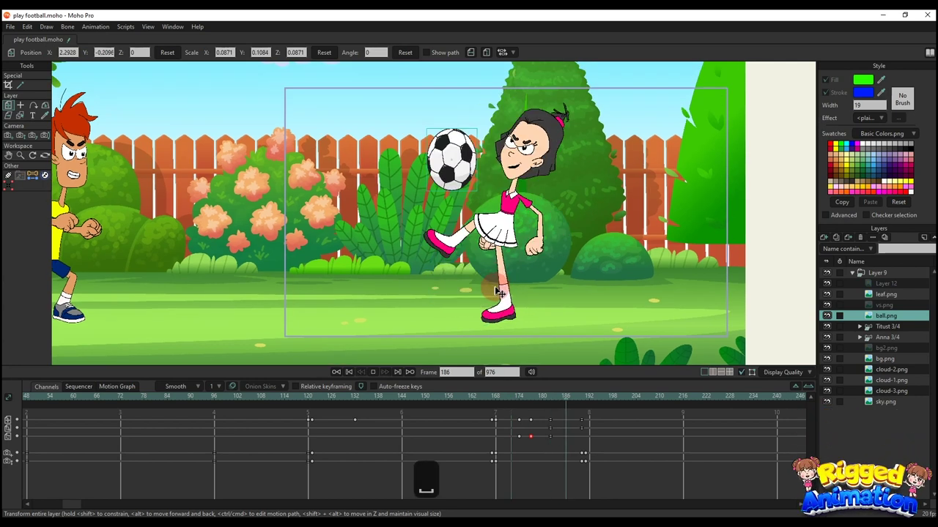
key("space")
left_click_drag(581, 399, 587, 402)
scroll(551, 291, "down", 2)
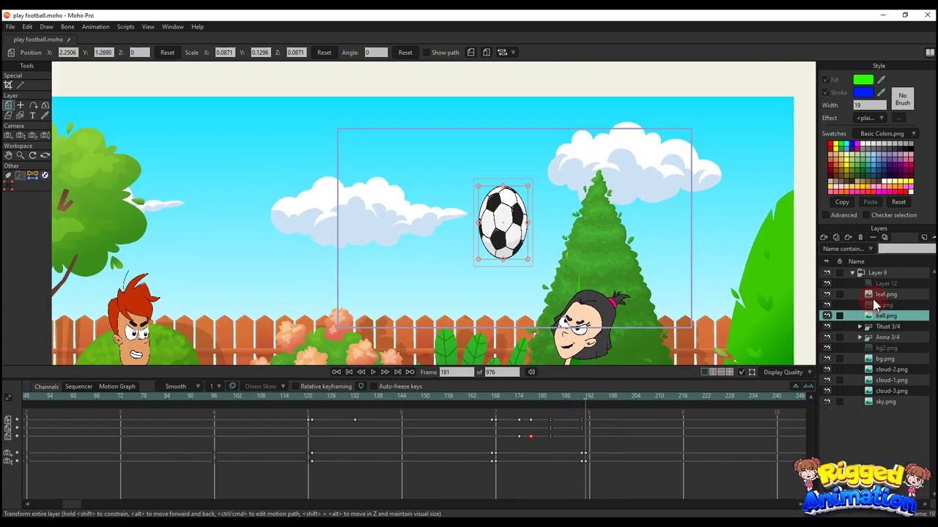
Step: Add an image sequence layer above bg2.png, loading its frames from the speedline 2 folder inside fx
left_click(881, 327)
left_click(886, 349)
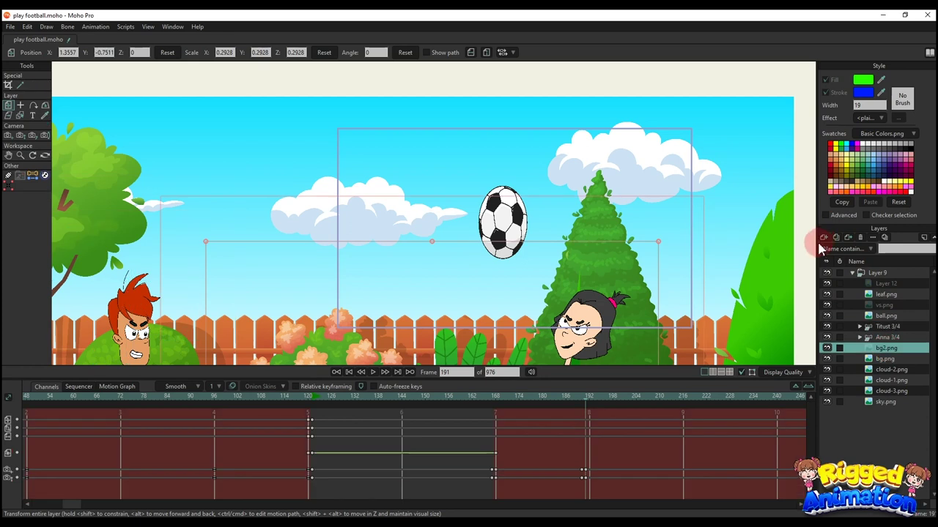
left_click(823, 236)
left_click(834, 268)
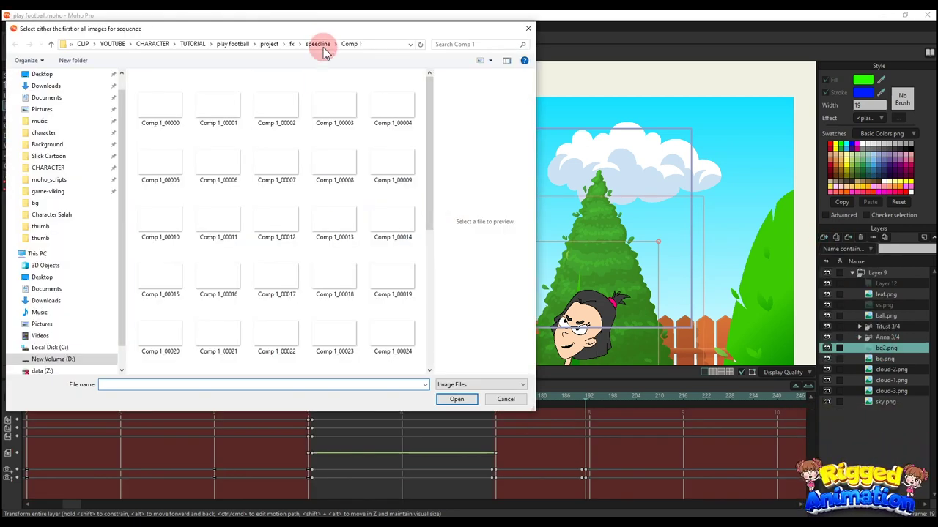
left_click(324, 46)
left_click(293, 47)
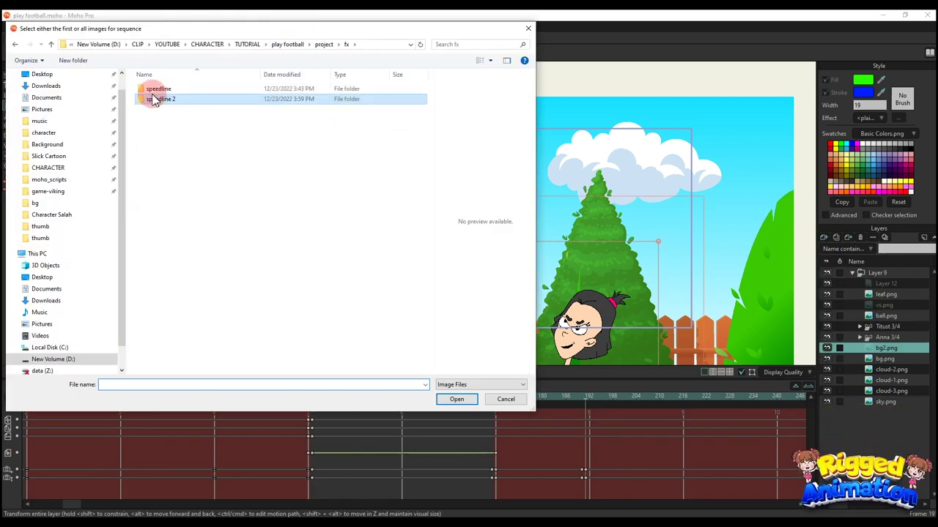
double_click(163, 100)
left_click(162, 105)
left_click(456, 399)
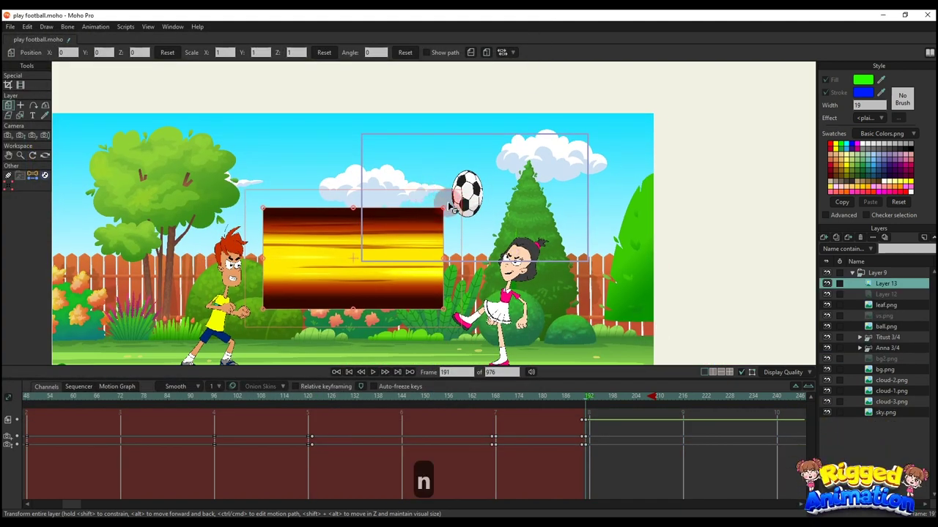
Step: Place the speedline layer beneath Anna 3/4, rotate it to -90°, and scale it to about 1.38 by 2.08 behind the ball, covering the camera frame
left_click_drag(452, 209, 406, 308)
left_click_drag(406, 308, 384, 324)
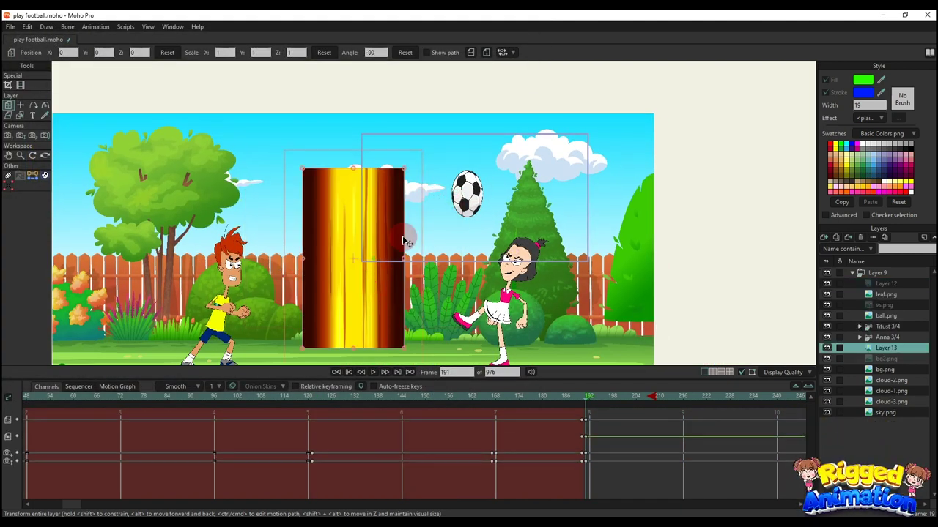
left_click_drag(407, 236, 504, 202)
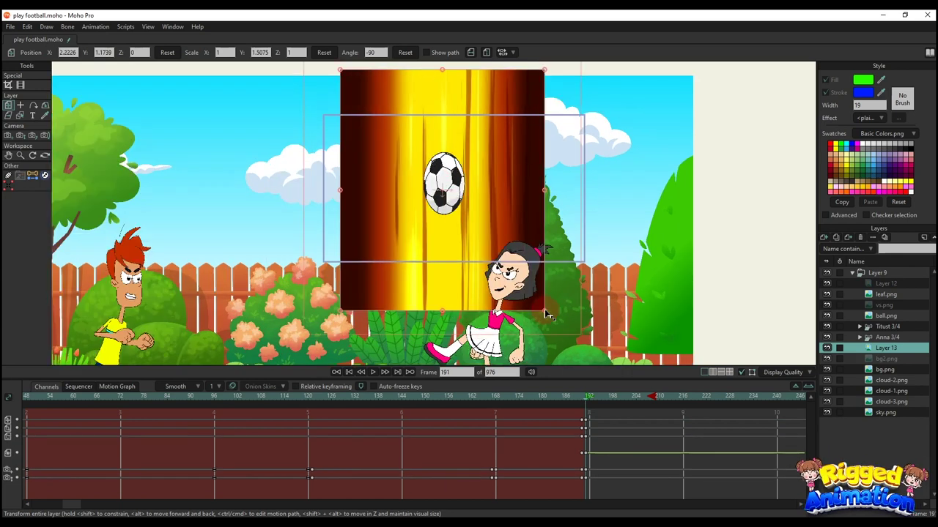
left_click_drag(549, 313, 594, 331)
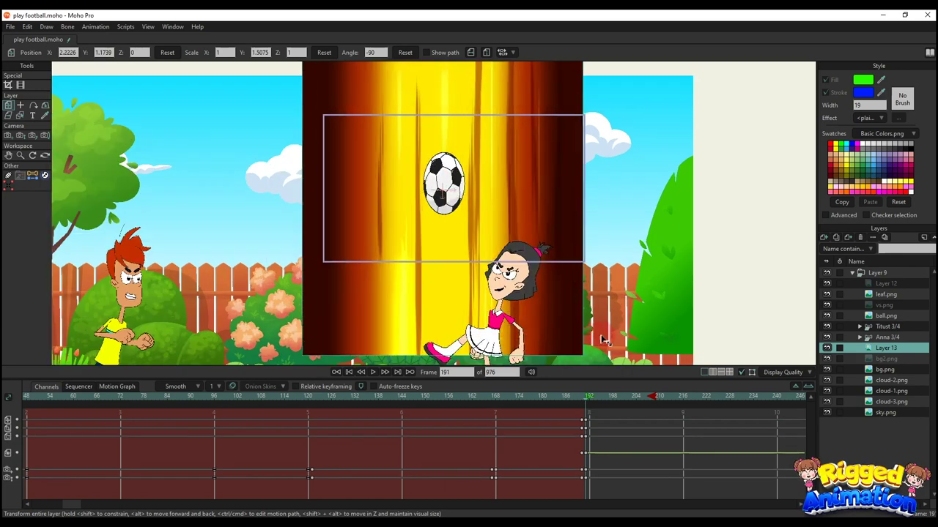
left_click_drag(542, 282, 551, 280)
Step: Check the speedline layer's image settings and rename the layer fx2
double_click(886, 348)
left_click(534, 74)
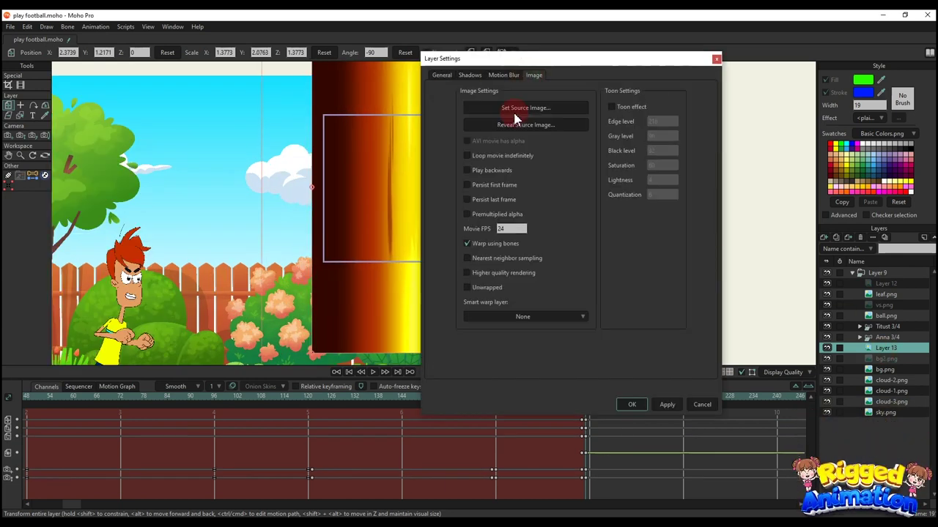
left_click(633, 405)
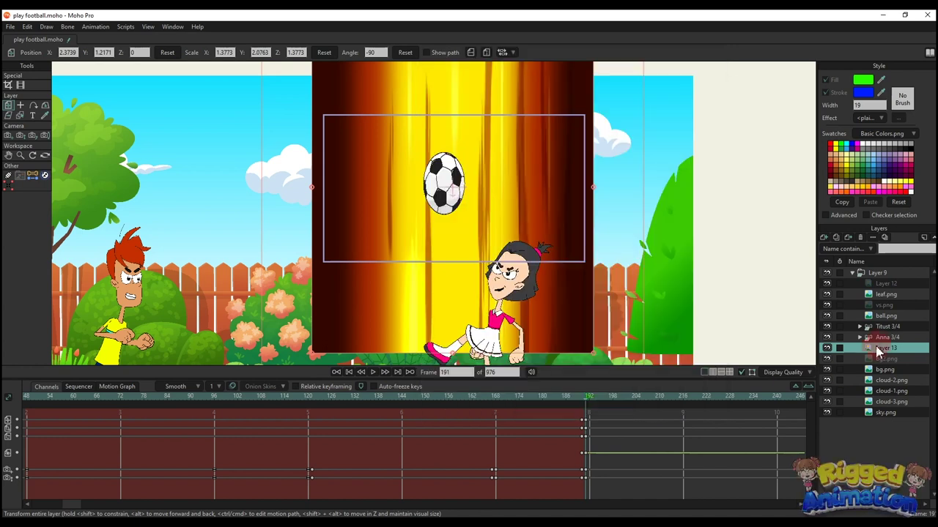
double_click(884, 348)
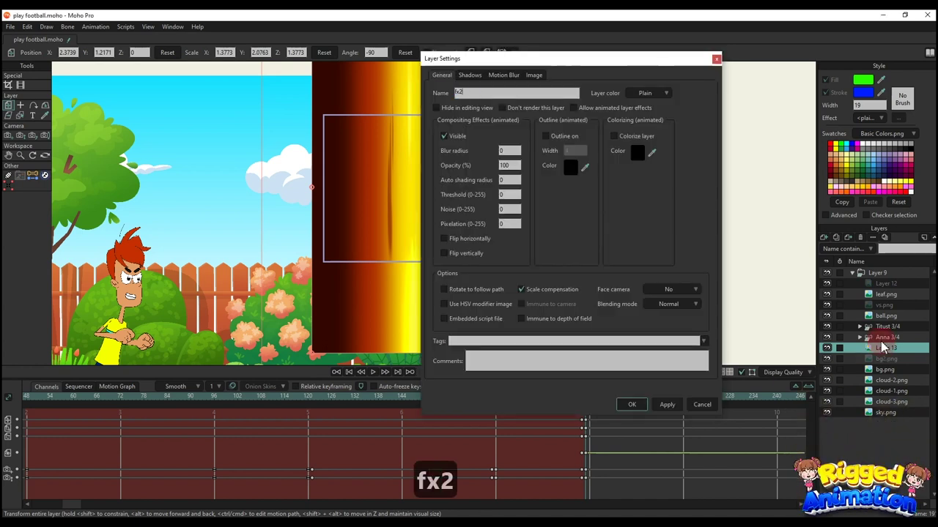
type("fx2")
key("Return")
Step: Go to frame 127 and rename Layer 12 as fx1
left_click(324, 400)
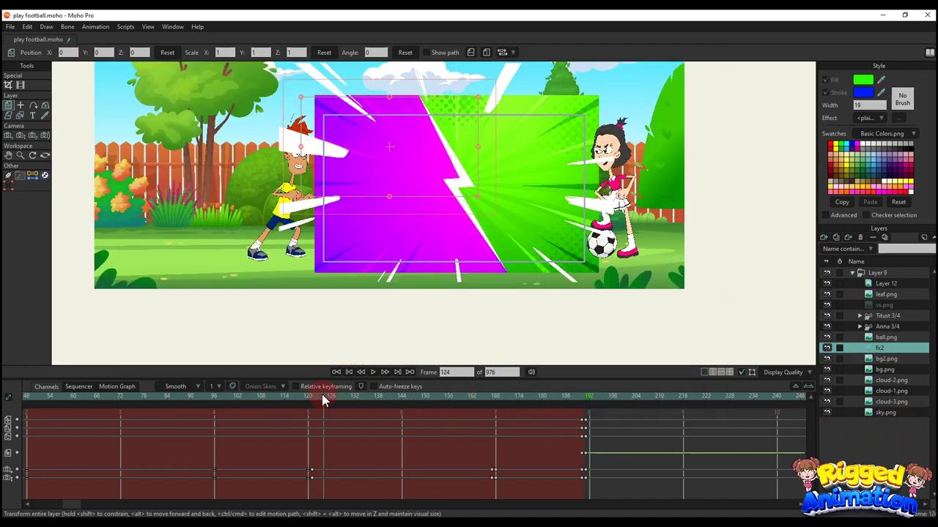
left_click(335, 398)
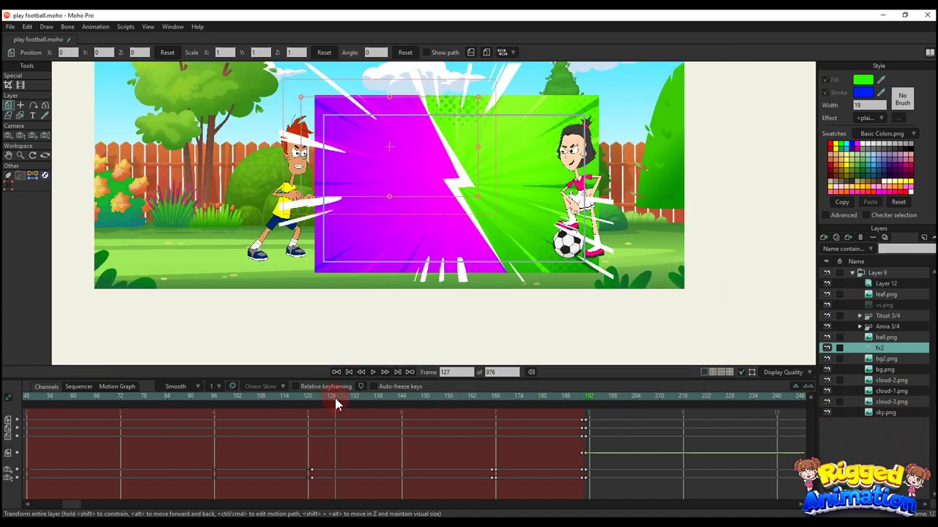
double_click(884, 285)
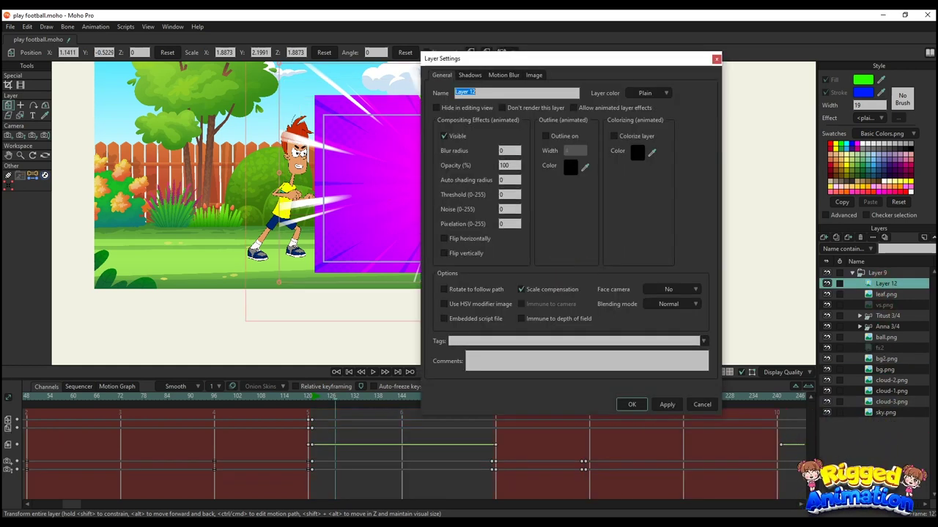
key("Return")
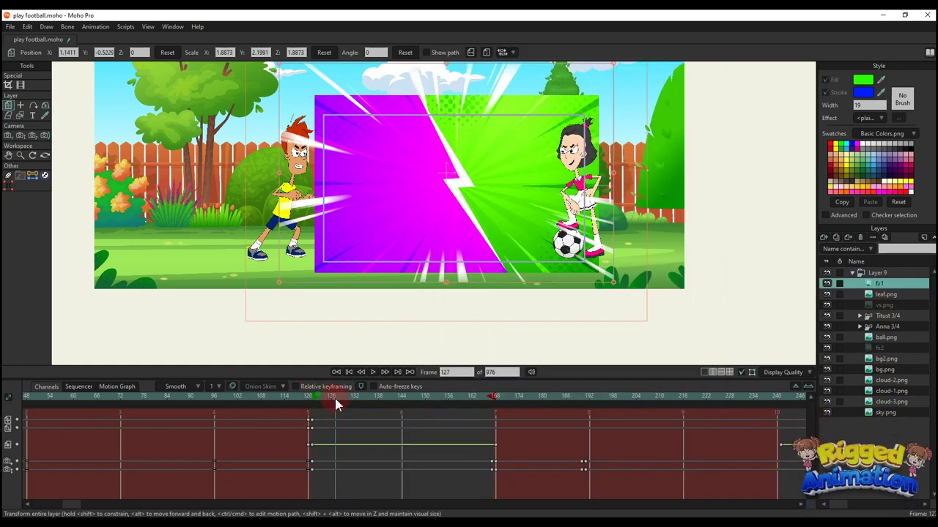
Step: At frame 186, hide Titust 3/4, Anna 3/4, fx2, both backgrounds, the clouds and the sky, keeping ball.png visible
left_click_drag(334, 400, 584, 460)
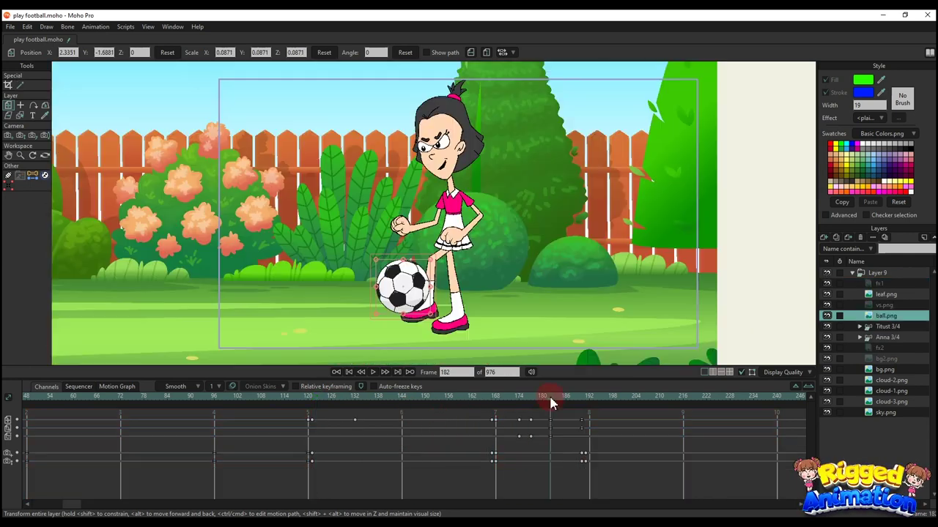
left_click_drag(551, 404, 568, 406)
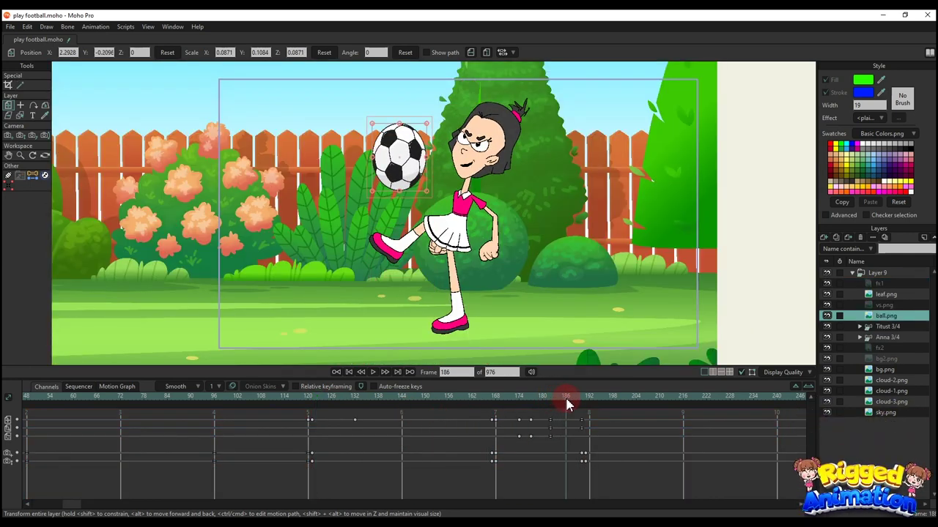
scroll(456, 265, "down", 3)
left_click(827, 326)
left_click(827, 337)
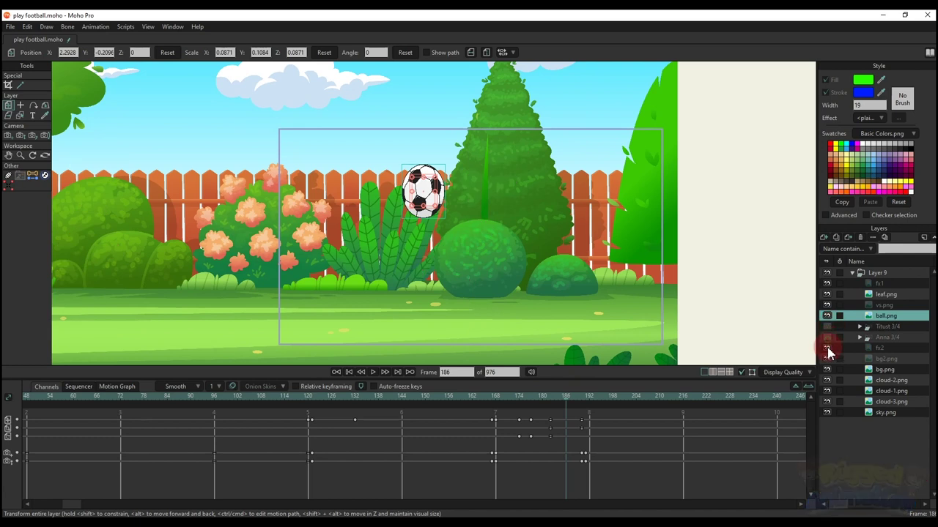
left_click_drag(827, 360, 827, 414)
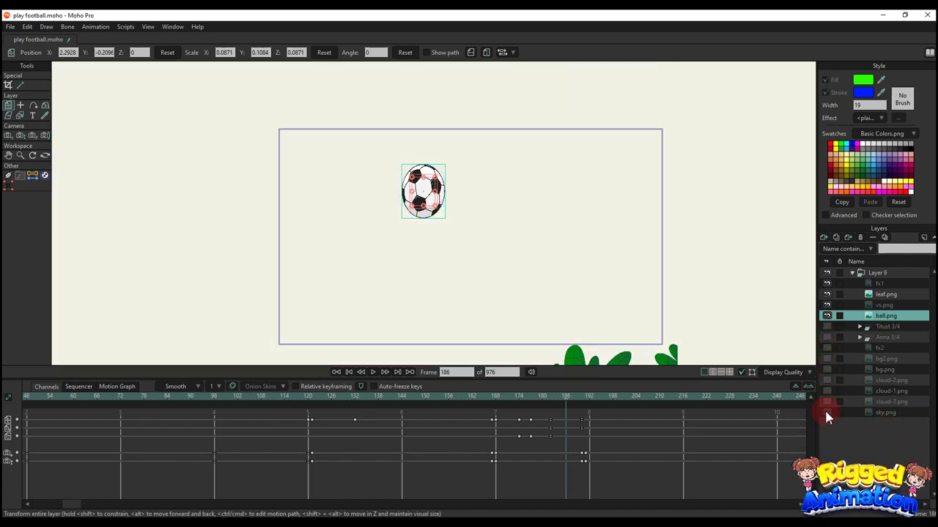
Step: Render frame 186 with the isolated ball and choose PNG as the format for saving
scroll(506, 255, "up", 1)
left_click_drag(472, 229, 485, 251)
scroll(484, 249, "down", 2)
key("ctrl+r")
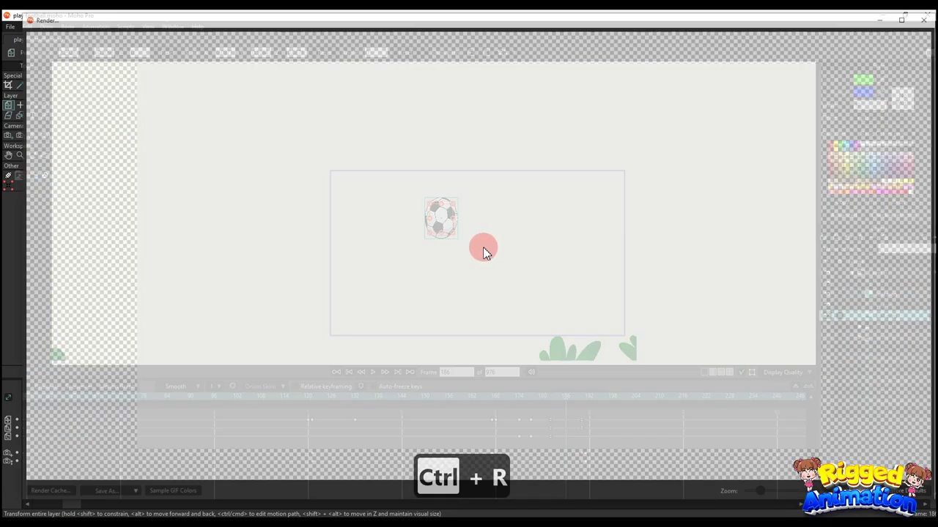
left_click(114, 496)
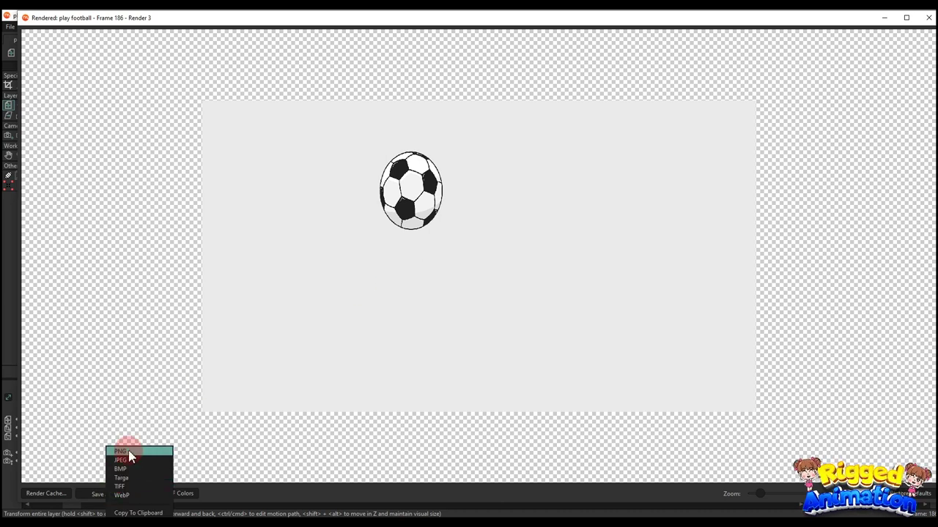
left_click(129, 454)
Step: Save the render as "ball shadow" in the project's bg folder and turn the hidden layers back on
left_click(133, 105)
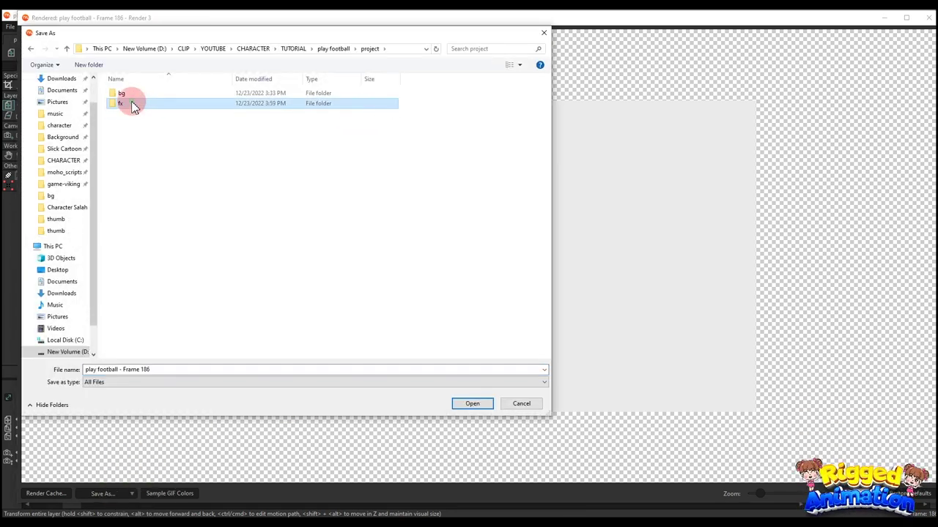
double_click(124, 94)
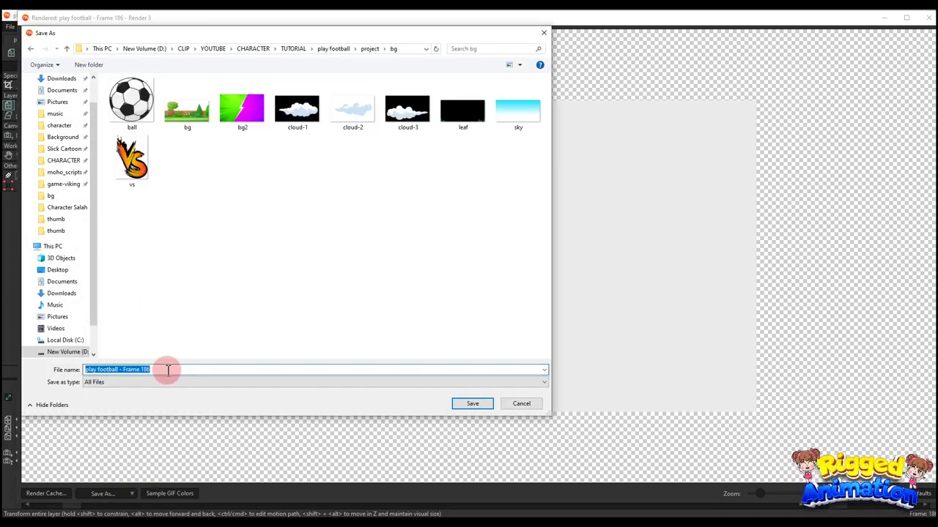
left_click(132, 103)
left_click(123, 370)
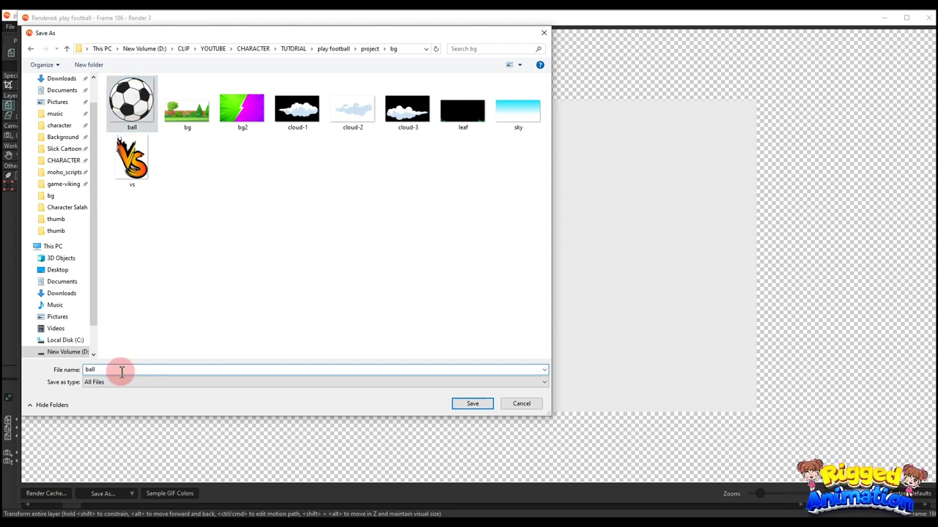
type("shadow")
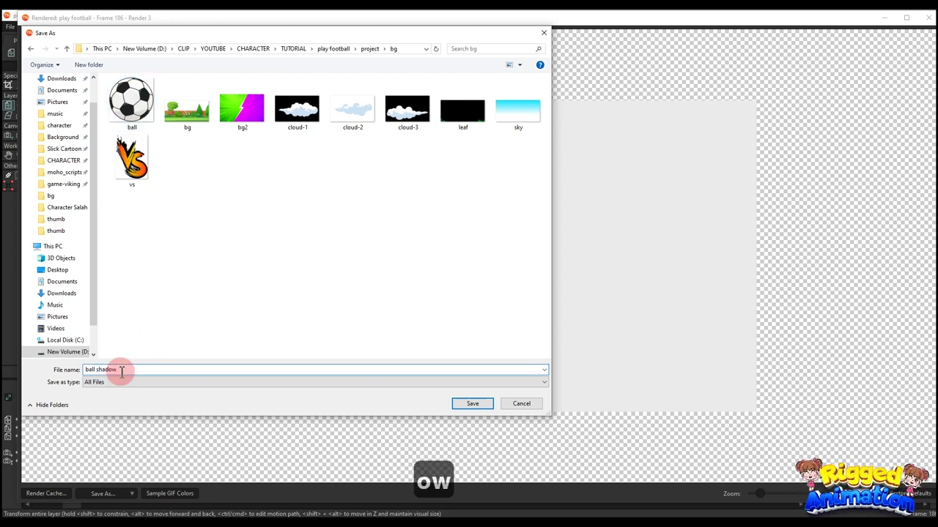
key("Return")
left_click(928, 17)
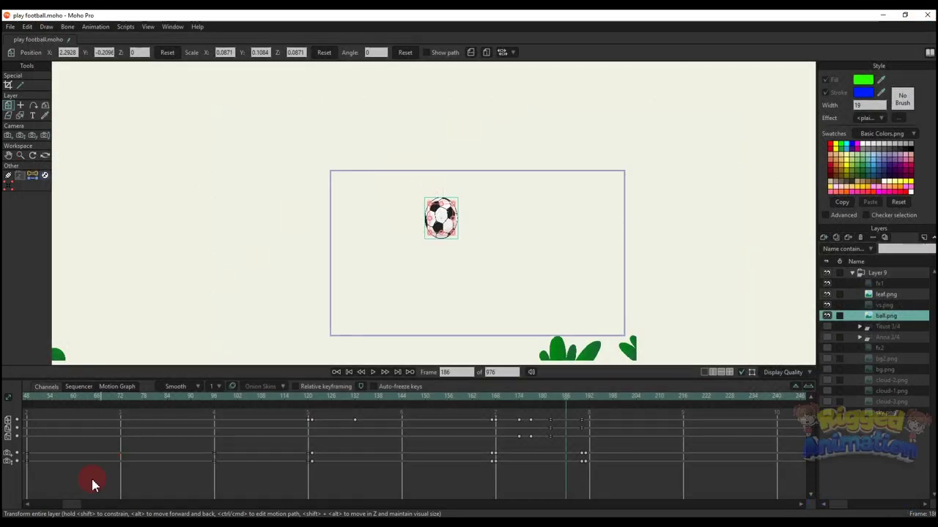
left_click_drag(830, 329, 828, 418)
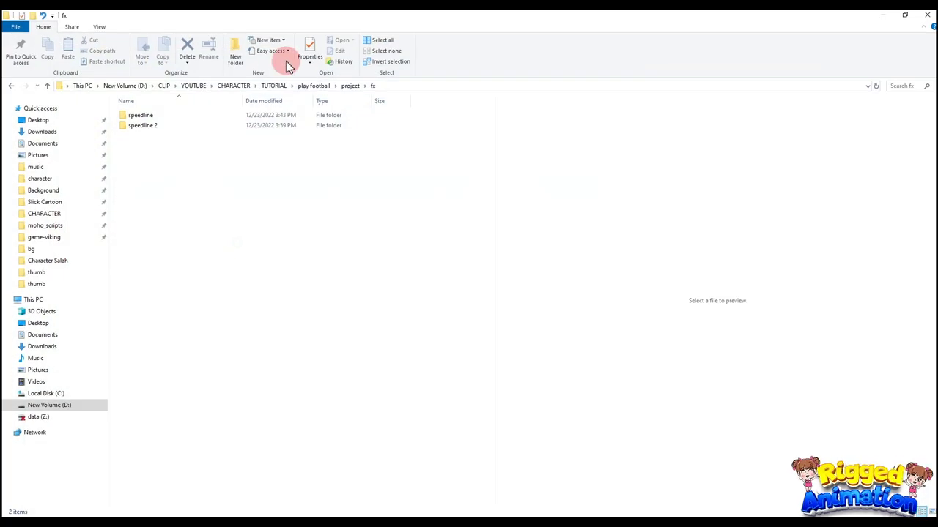
Step: Open the ball shadow image from the project's bg folder in Adobe Photoshop 2020
left_click(350, 87)
double_click(145, 116)
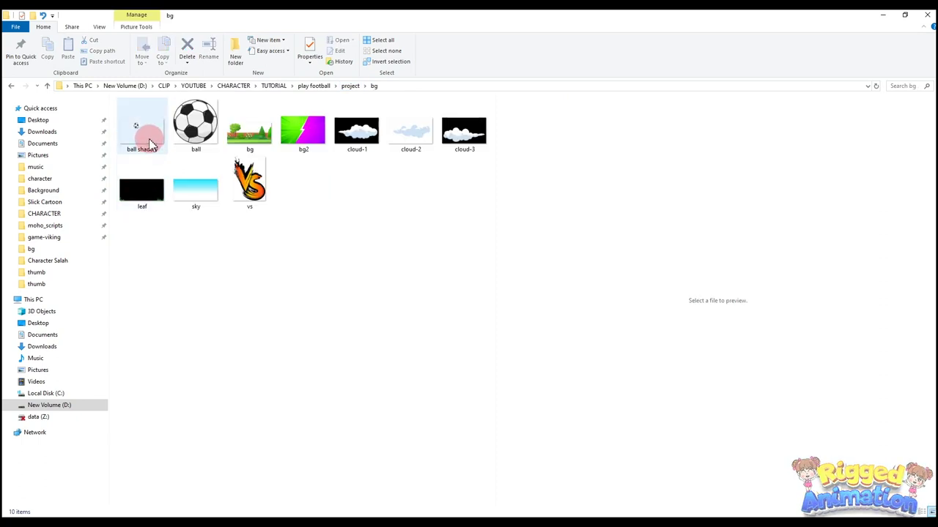
right_click(148, 134)
mouse_move(178, 323)
left_click(358, 328)
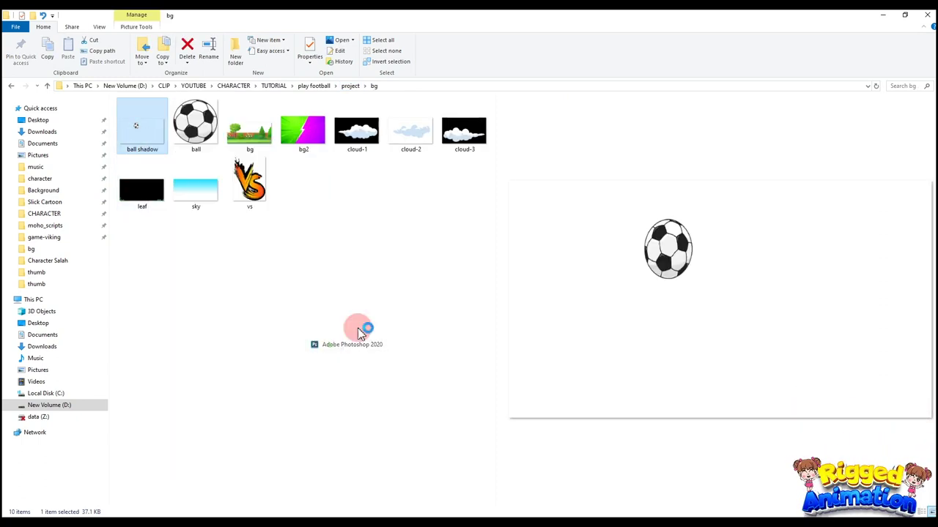
Step: Apply a Motion Blur to the ball with an angle of 90° and a distance of 96 pixels
left_click(136, 15)
mouse_move(146, 125)
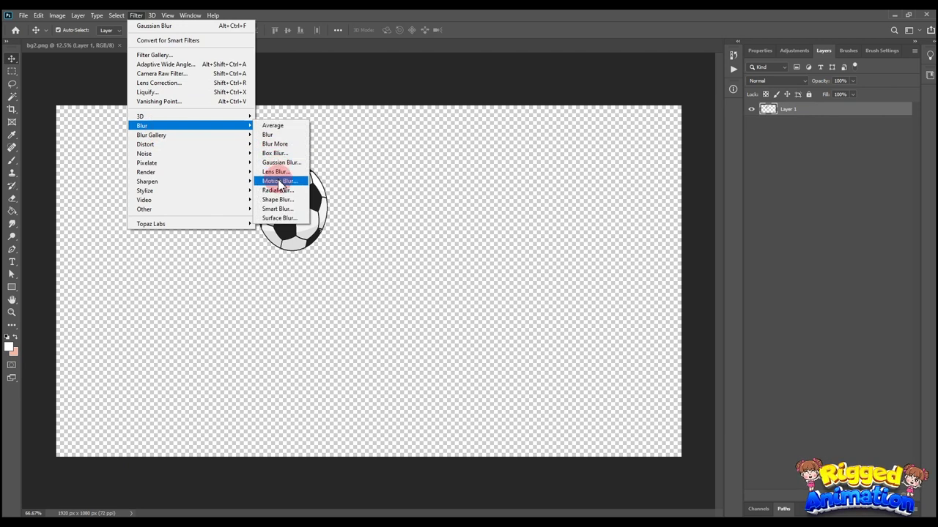
left_click(279, 181)
left_click_drag(603, 253, 618, 253)
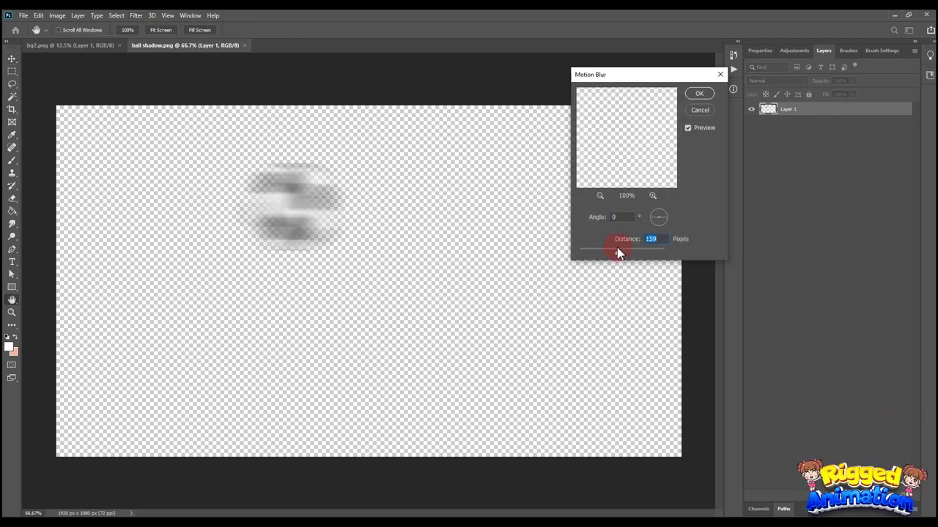
left_click(661, 210)
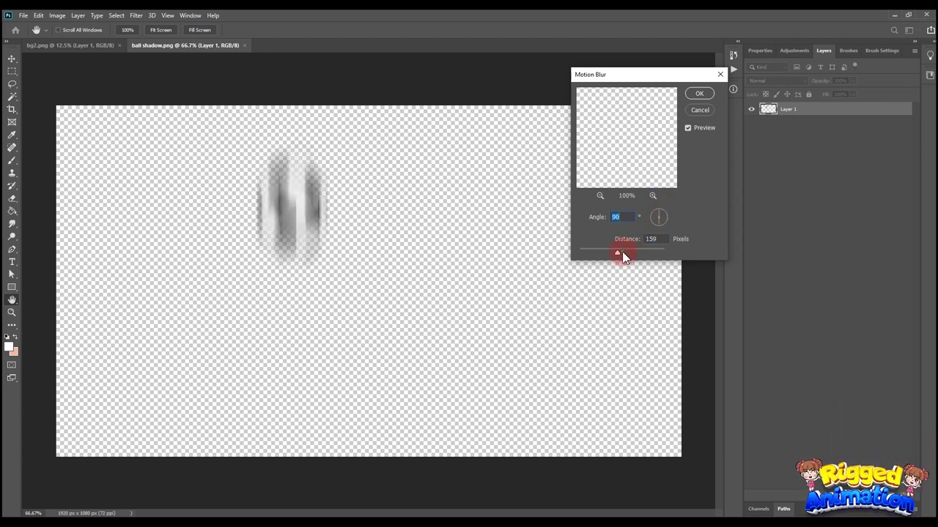
left_click_drag(623, 253, 629, 251)
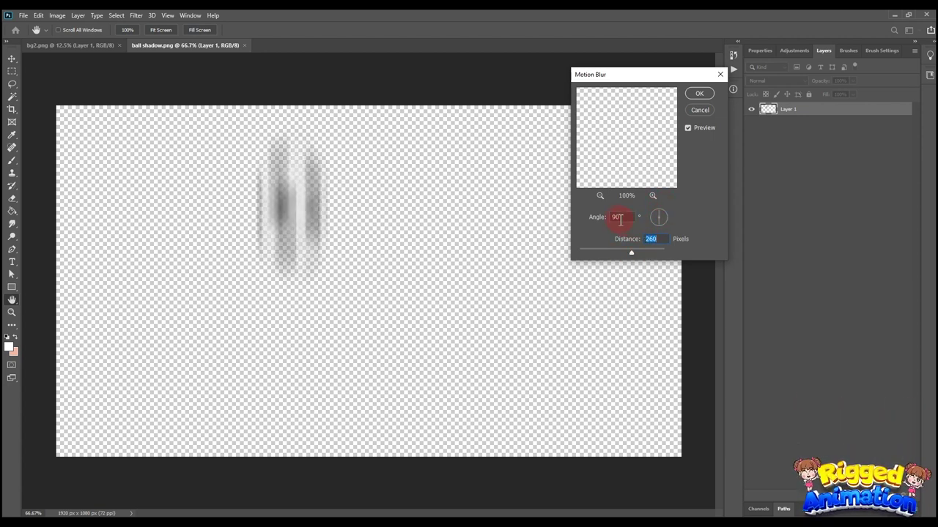
left_click_drag(626, 253, 610, 253)
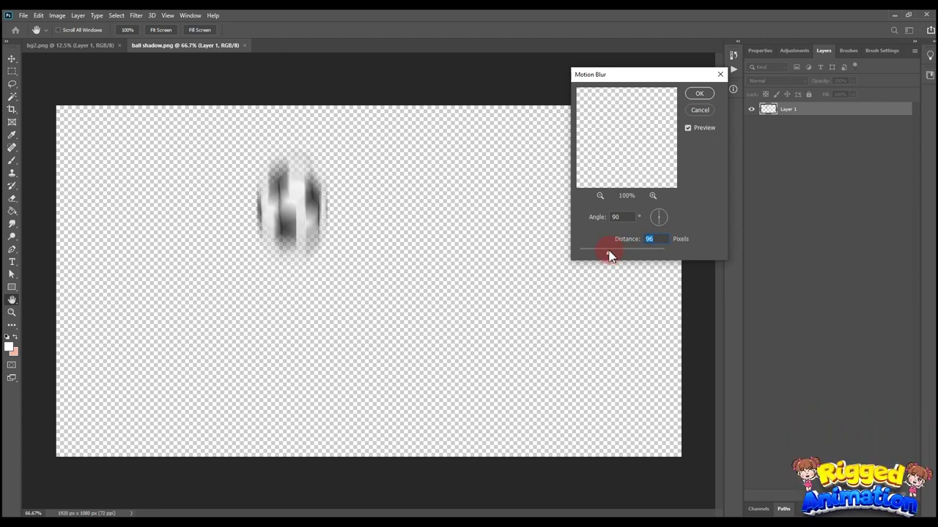
left_click(700, 94)
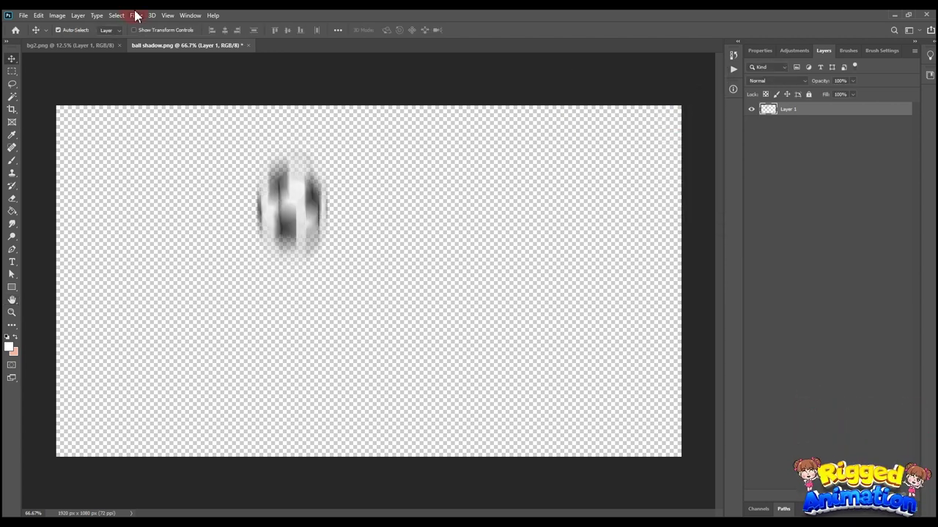
Step: Reapply the same Motion Blur to strengthen the ball's vertical streaks
left_click(137, 14)
left_click(144, 14)
left_click(137, 15)
left_click(136, 15)
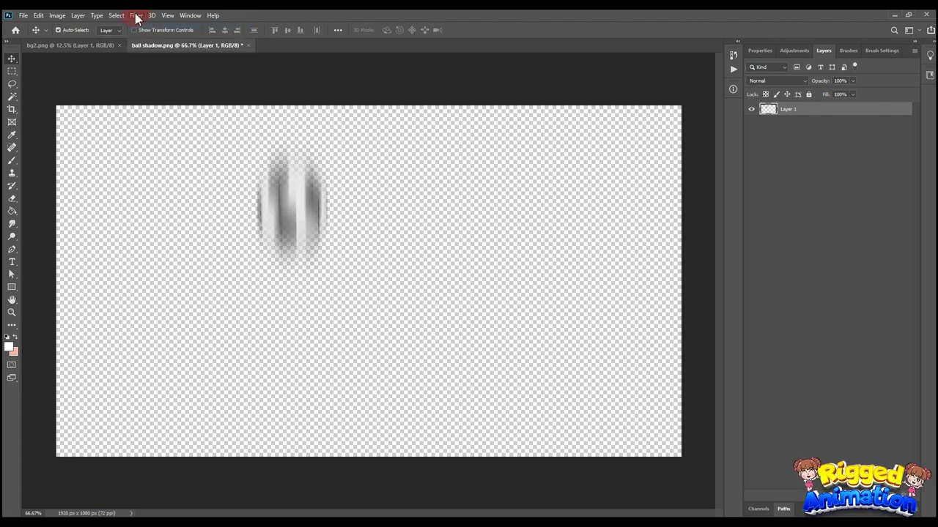
Step: Repeat the last Motion Blur filter on the ball to stretch its vertical streaks further
left_click(136, 14)
left_click(274, 98)
left_click(136, 16)
left_click(256, 64)
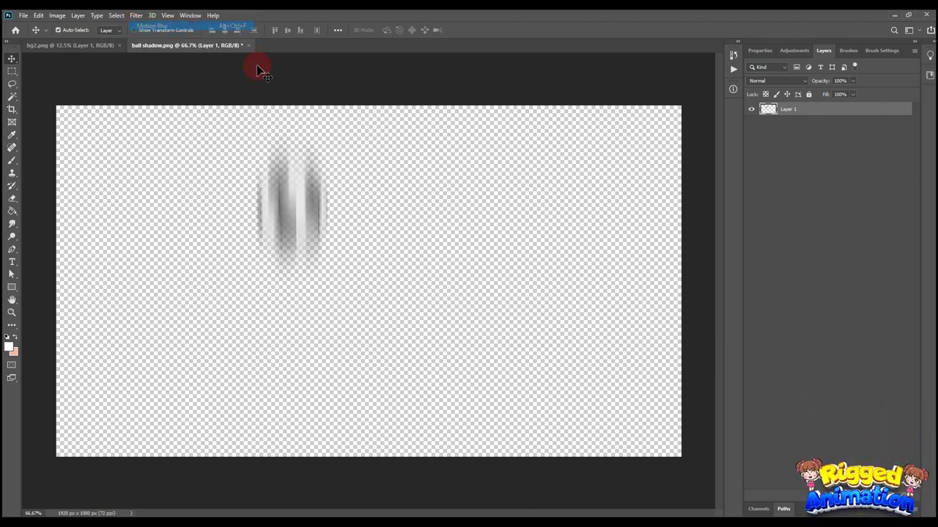
left_click(320, 89)
Step: Save the blurred image as a PNG over ball shadow in the bg folder, using the smallest file size option
left_click(21, 15)
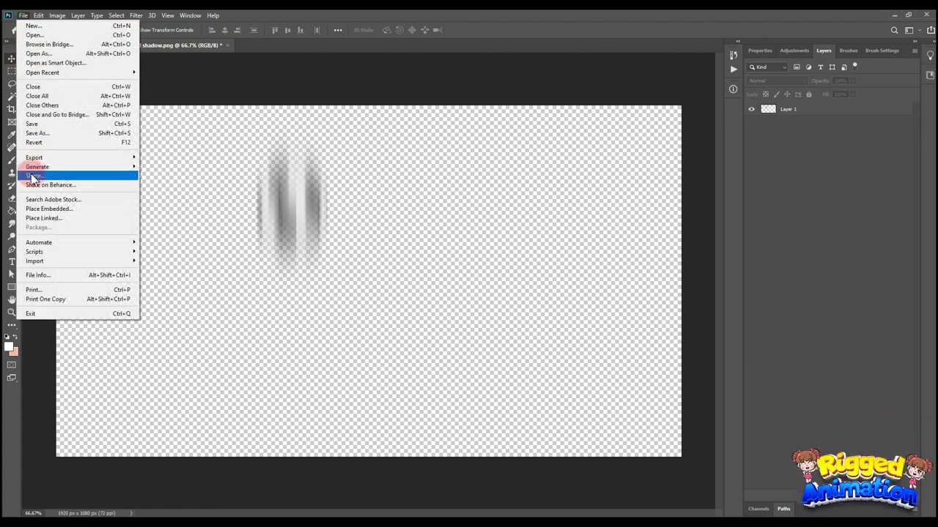
left_click(41, 135)
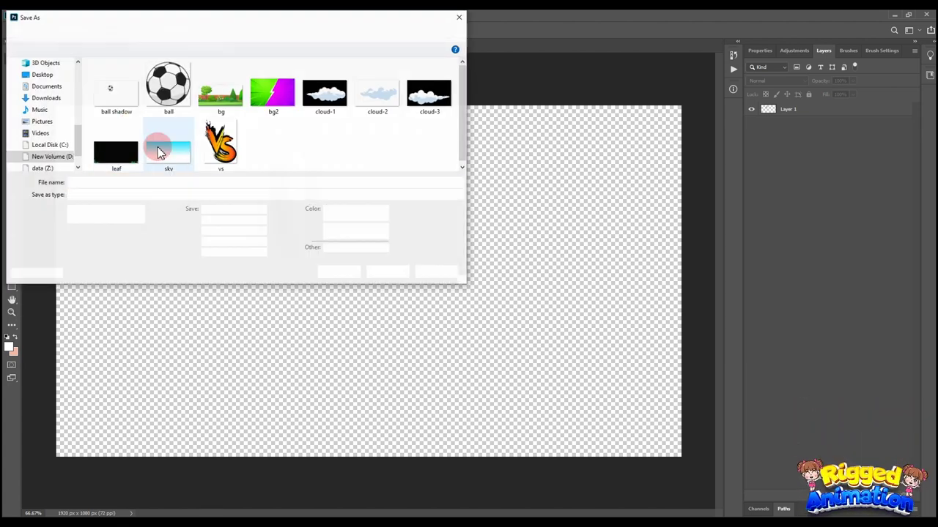
left_click(373, 271)
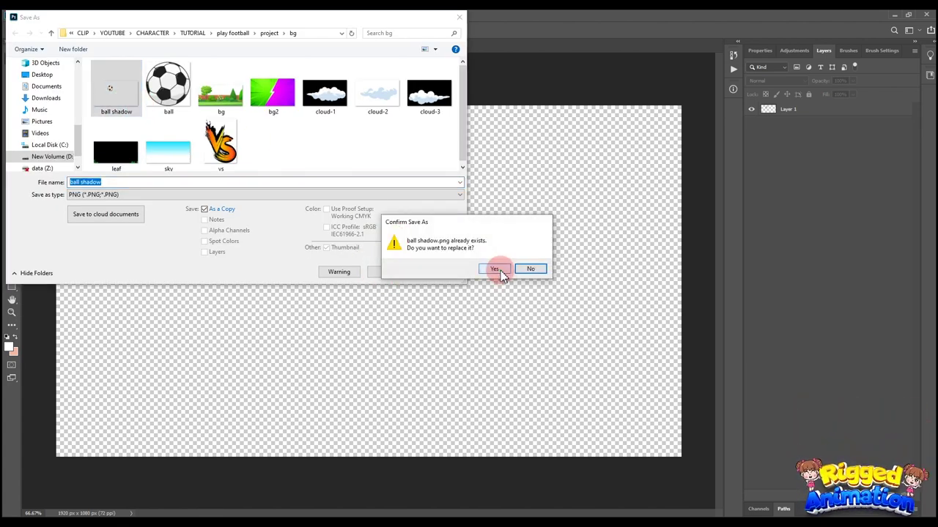
left_click(496, 270)
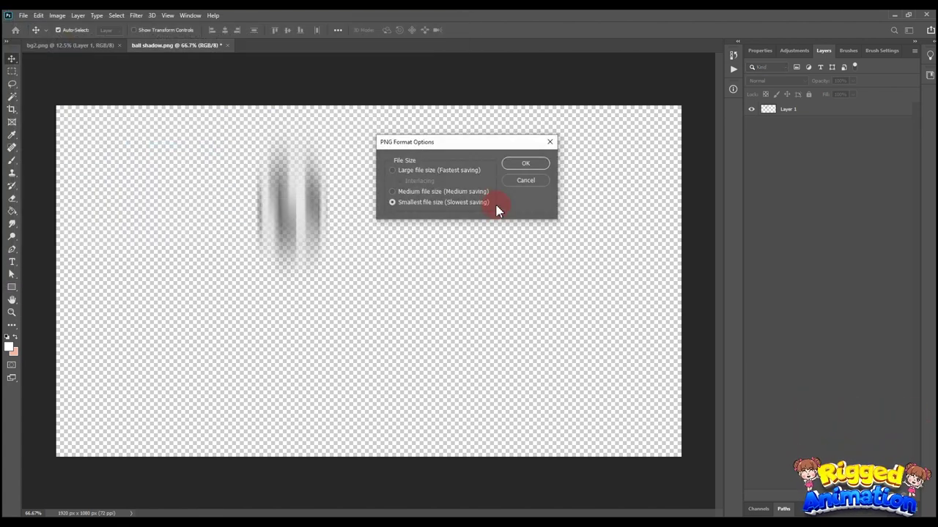
left_click(527, 164)
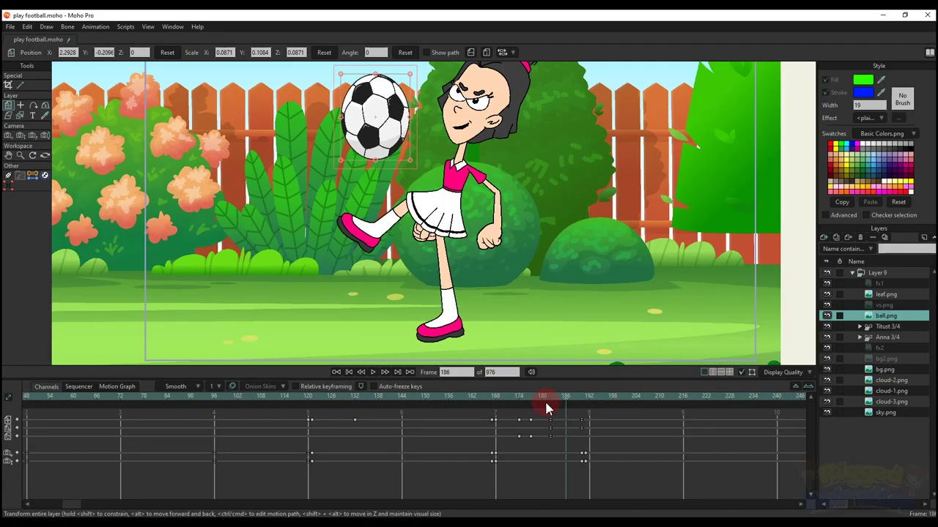
Step: Switch to Moho and, at frame 184, import ball shadow.png as an image layer directly above the Titust 3/4 layer
left_click_drag(544, 400, 556, 403)
left_click(886, 326)
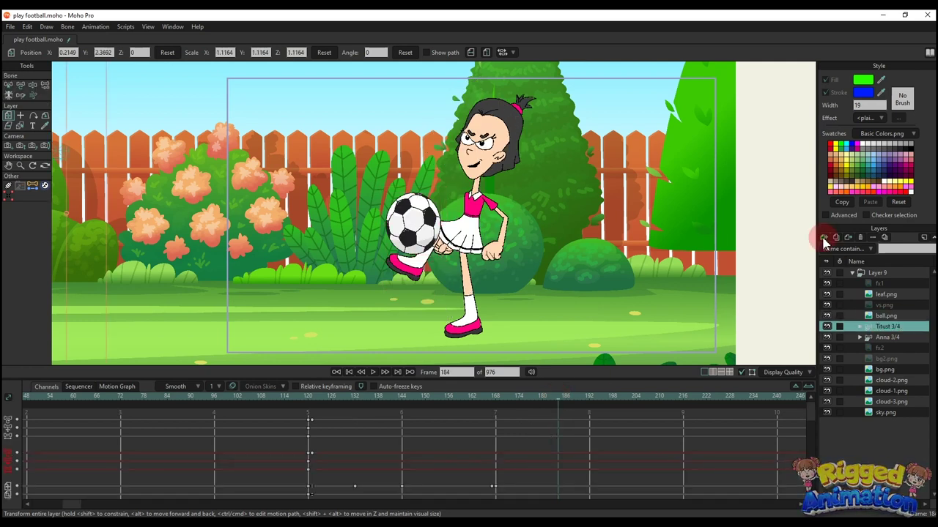
left_click(824, 237)
left_click(836, 256)
left_click(159, 98)
left_click(459, 397)
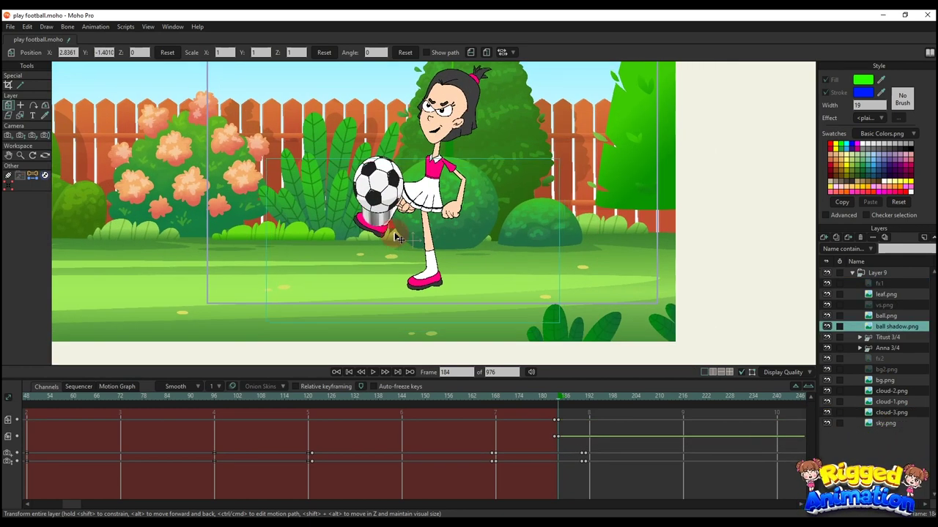
Step: At frame 184, scale the ball shadow uniformly to 1.3402 and place it just below the ball over Anna's raised foot
left_click_drag(398, 239, 614, 310)
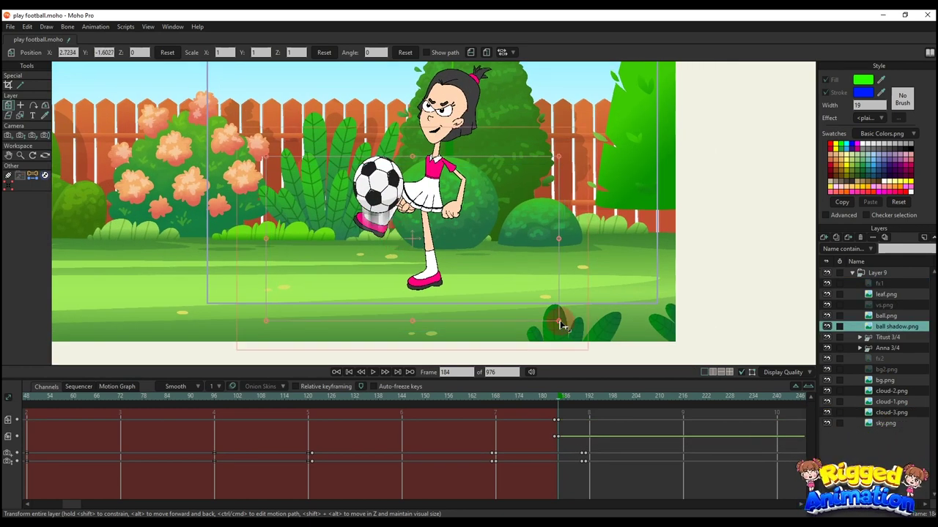
left_click_drag(561, 325, 622, 342)
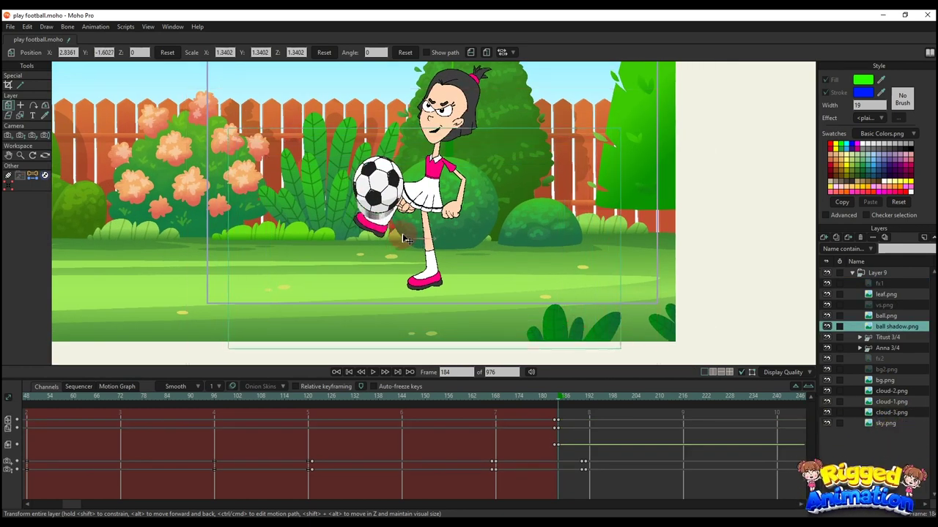
left_click_drag(407, 238, 398, 240)
scroll(397, 222, "up", 4)
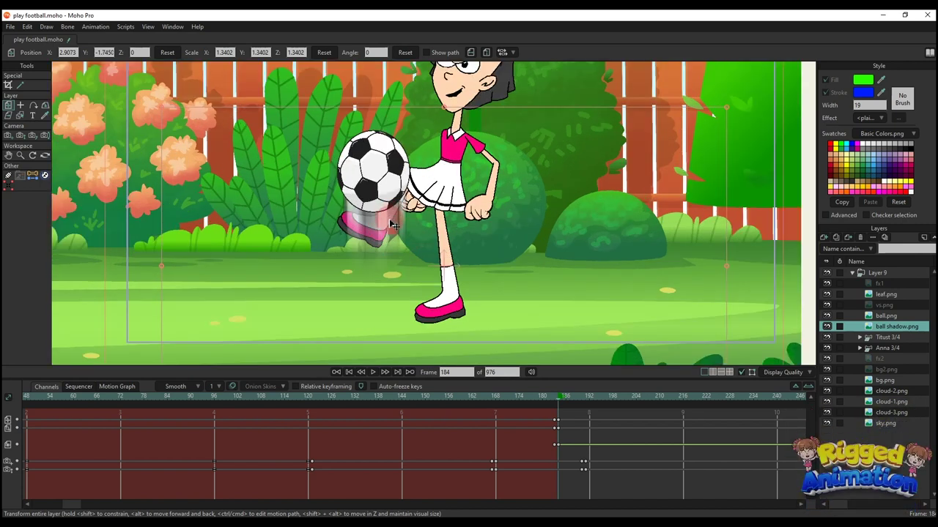
Step: Set the ball shadow's scale to X 1.4822 and Y 1.0799 and realign it behind the ball
scroll(398, 219, "down", 5)
left_click_drag(248, 250, 229, 247)
mouse_move(399, 219)
left_mouse_down()
mouse_move(390, 220)
mouse_move(398, 226)
mouse_move(399, 217)
mouse_move(397, 229)
left_mouse_up()
scroll(393, 217, "up", 2)
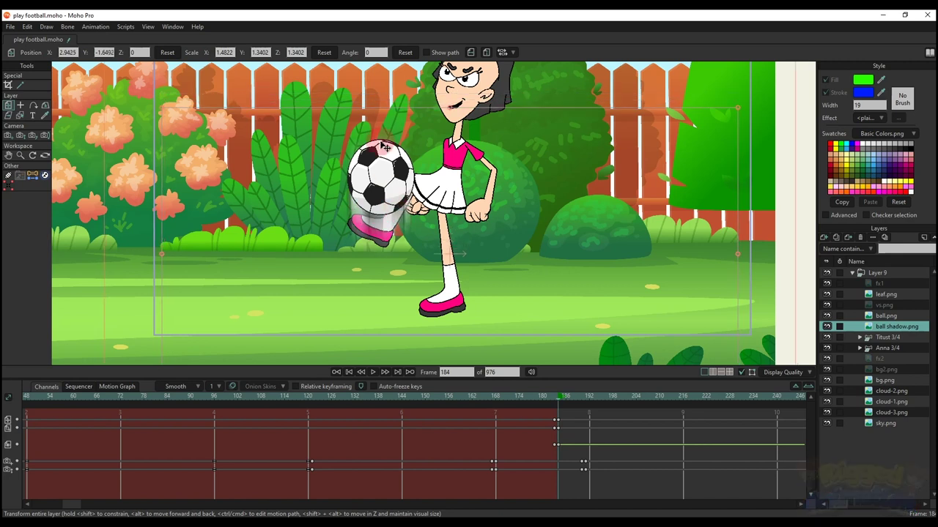
left_click_drag(451, 109, 452, 137)
left_click_drag(444, 192, 446, 185)
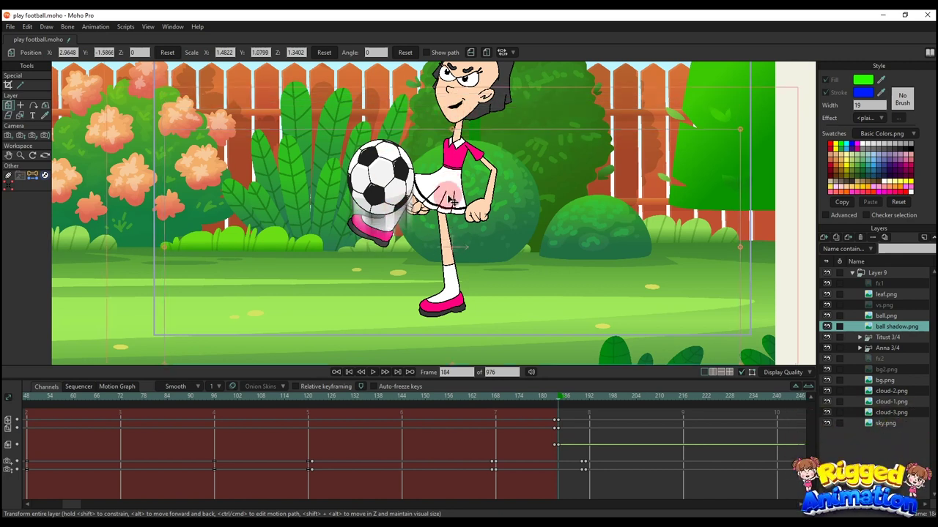
Step: At frame 190, move the ball shadow up to the airborne ball and stretch it to Y scale 2.0933 as a trail beneath
scroll(443, 203, "down", 2)
mouse_move(583, 401)
left_mouse_down()
mouse_move(565, 404)
mouse_move(576, 404)
left_mouse_up()
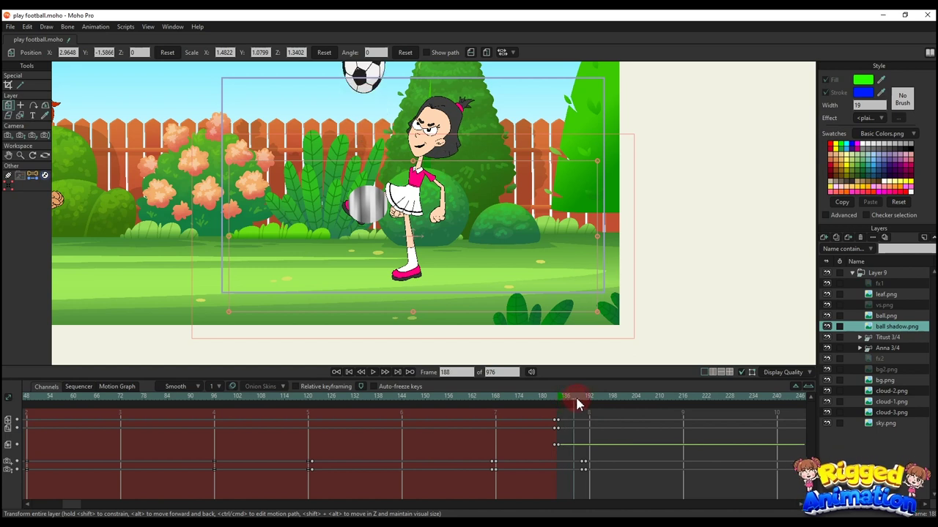
scroll(455, 321, "down", 2)
left_click_drag(404, 266, 400, 311)
left_click_drag(397, 268, 382, 158)
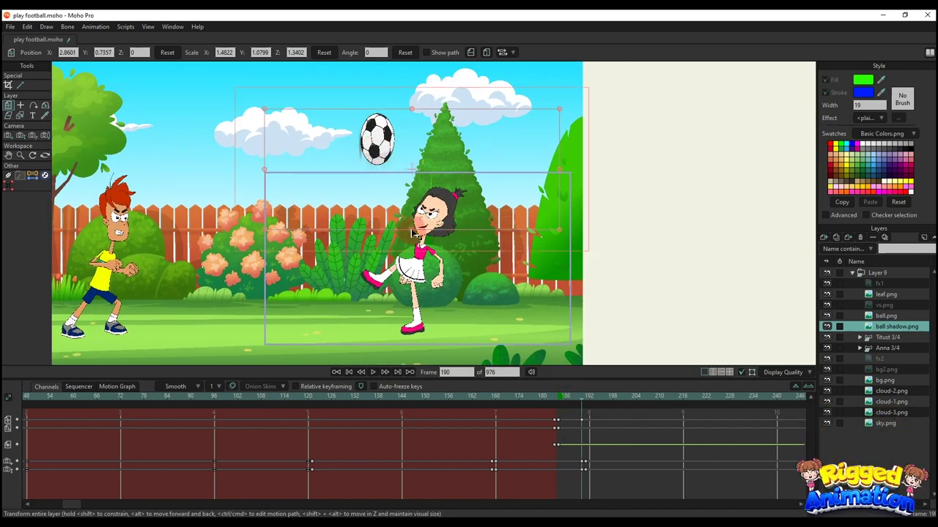
left_click_drag(413, 231, 414, 288)
left_click_drag(397, 147, 398, 197)
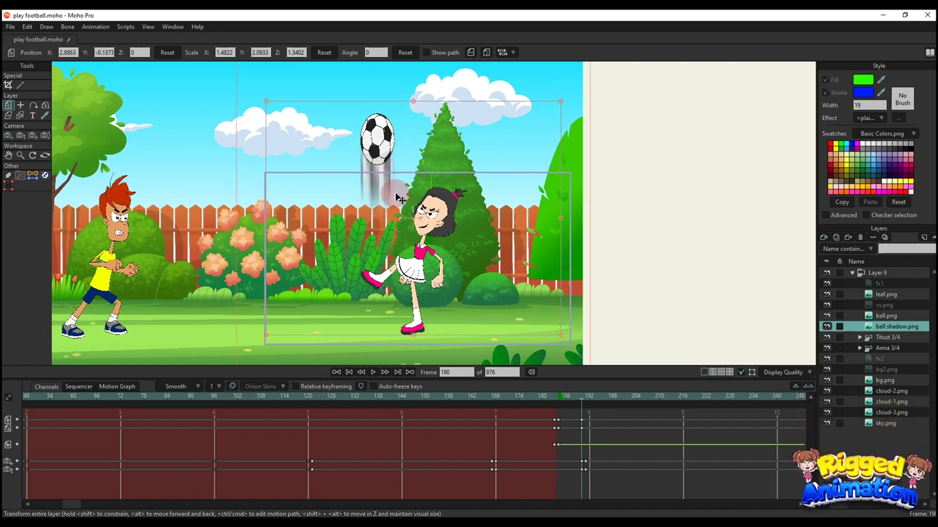
Step: Change the interpolation of the ball shadow's position and scale keyframes, and preview the kick
right_click(556, 424)
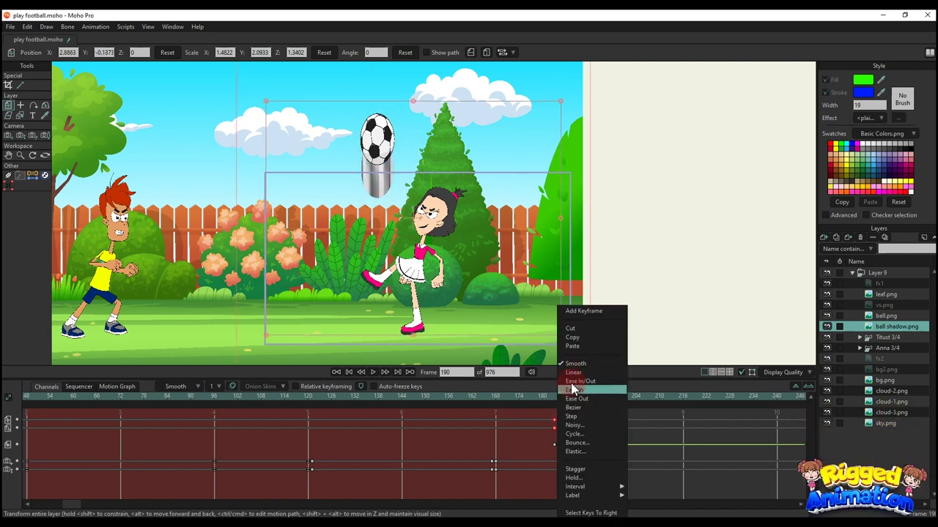
left_click(634, 426)
left_click(542, 398)
key("space")
key("space")
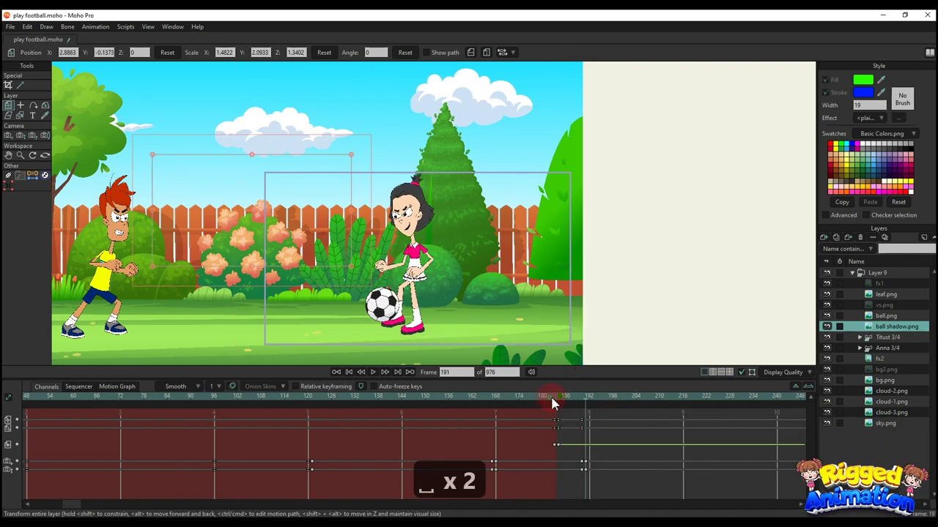
Step: At frame 190, lengthen the ball shadow to Y scale 2.8220 and realign it beneath the ball
left_click_drag(552, 398, 584, 404)
scroll(450, 315, "down", 1)
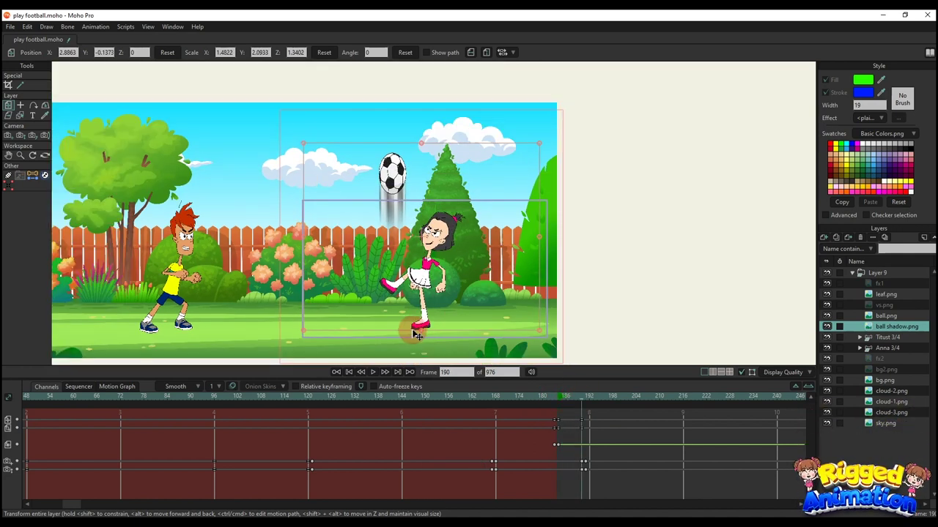
left_click_drag(422, 331, 423, 364)
left_click_drag(413, 206, 413, 211)
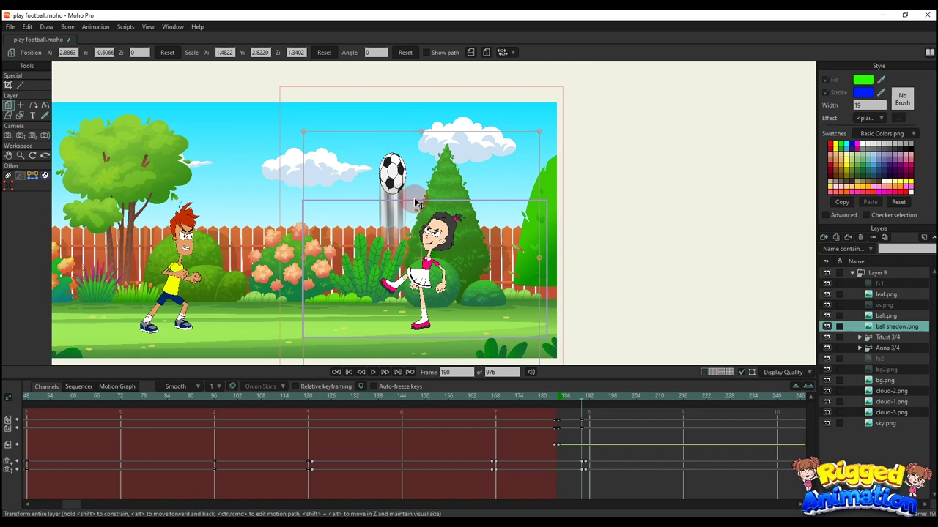
Step: Step frame by frame from frame 184 to 191 to check how the blur trail follows the rising ball
left_click(558, 398)
key("Right")
key("Right")
key("Right")
key("Right")
key("Right")
key("Right")
key("Right")
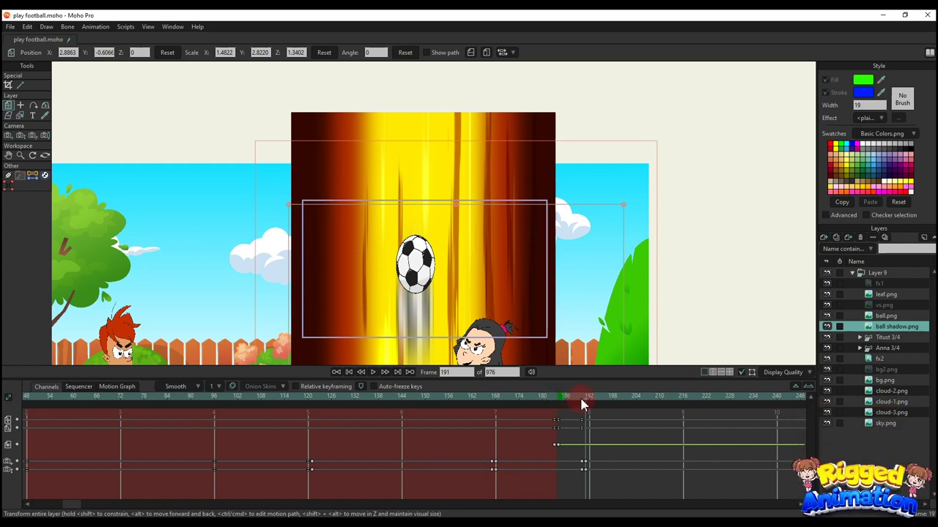
Step: Widen the ball shadow to match the soccer ball at frame 191 and shift it slightly upward behind the ball
scroll(602, 339, "down", 1)
left_click_drag(609, 317, 630, 317)
mouse_move(417, 256)
left_mouse_down()
mouse_move(429, 256)
mouse_move(416, 243)
left_mouse_up()
scroll(428, 252, "up", 3)
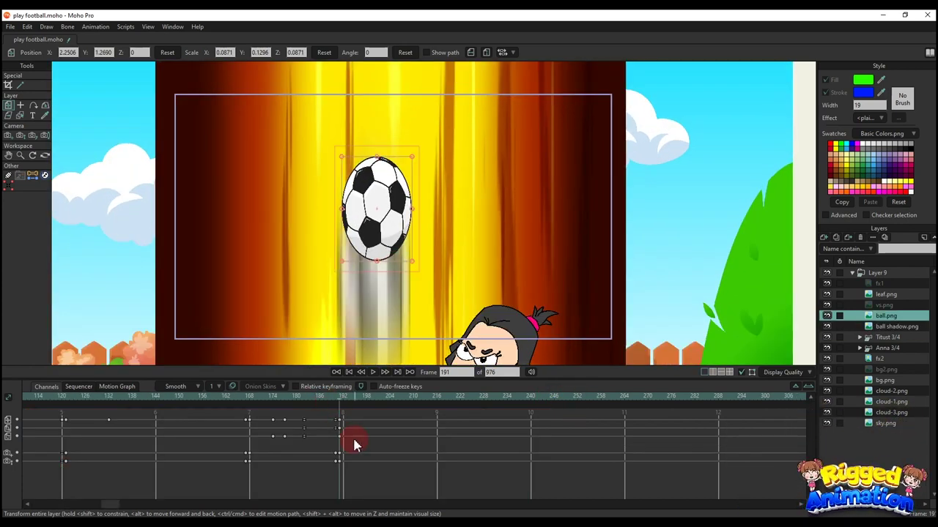
Step: At frame 193, stretch the ball.png layer vertically to a Y scale of 0.1376
left_click(345, 397)
scroll(364, 162, "up", 2)
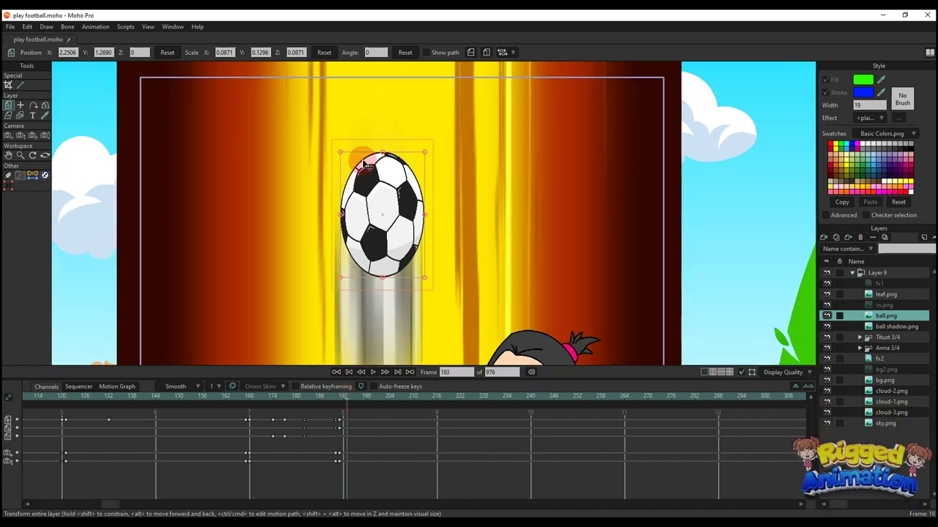
left_click_drag(383, 152, 381, 151)
Step: Copy the ball's unstretched scale key and paste it at frame 195
left_click(345, 428)
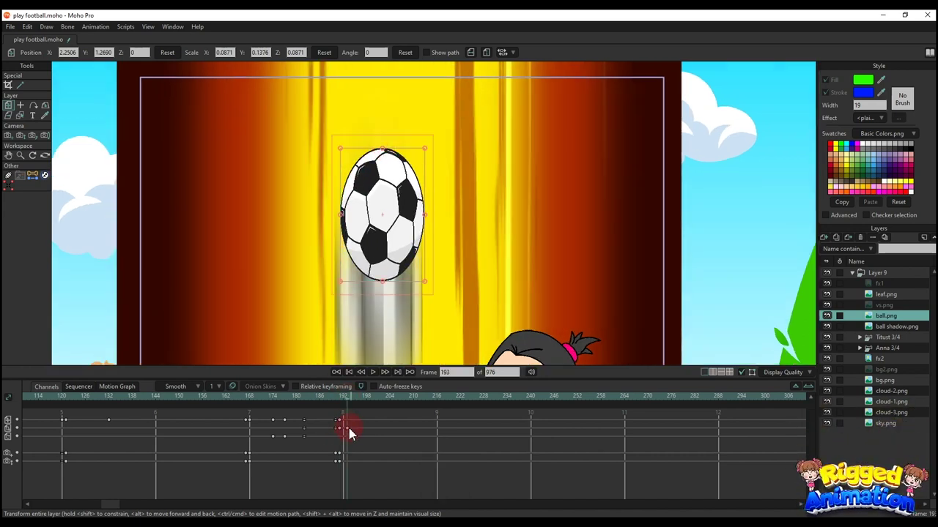
key("ctrl+c")
left_click(356, 399)
key("ctrl+v")
Step: Set the ball's scale key at frame 195 to Cycle interpolation with absolute frame 192
right_click(356, 431)
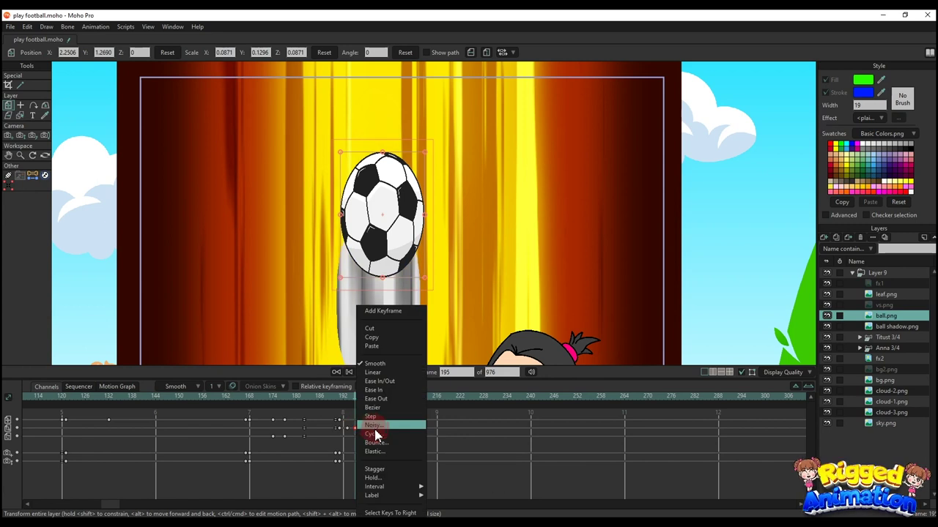
left_click(374, 434)
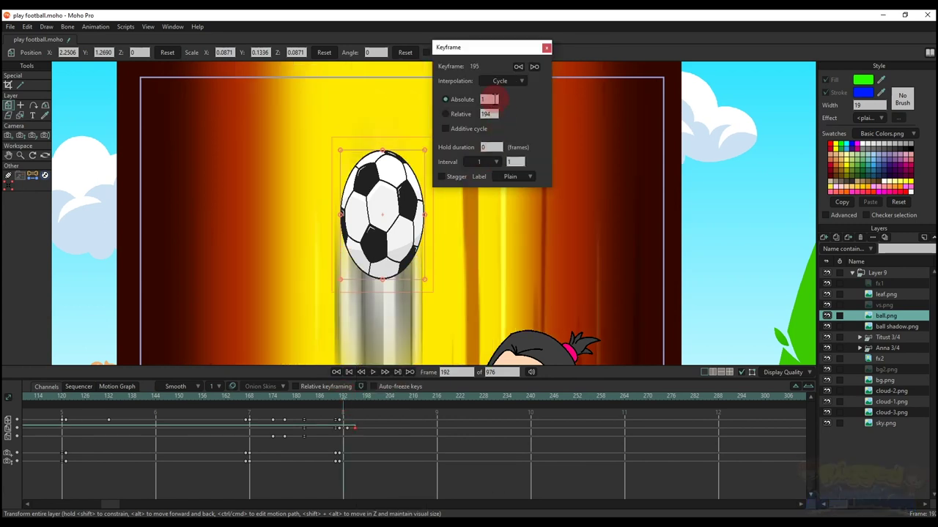
key("Return")
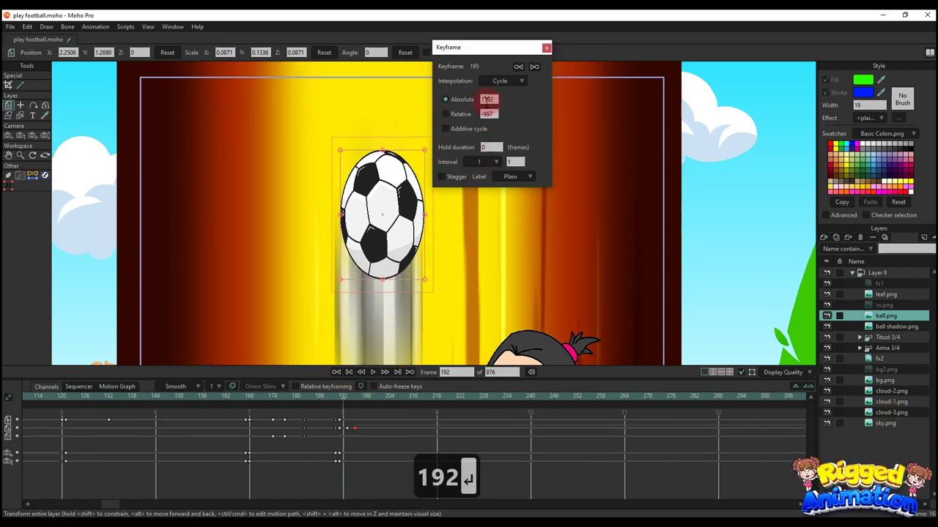
left_click(484, 100)
key("BackSpace")
key("Return")
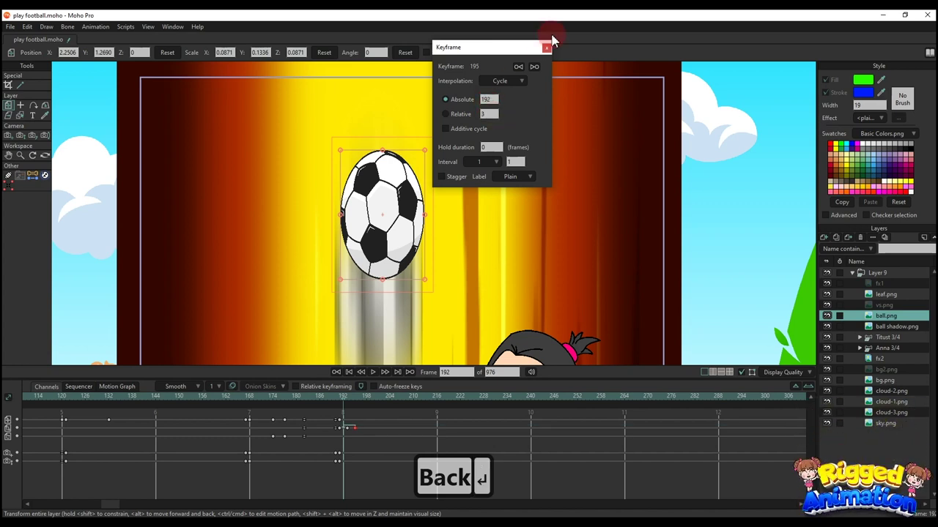
left_click(546, 47)
Step: Play back the ball's stretch cycle and move the ball.png layer beneath ball shadow.png
left_click(373, 372)
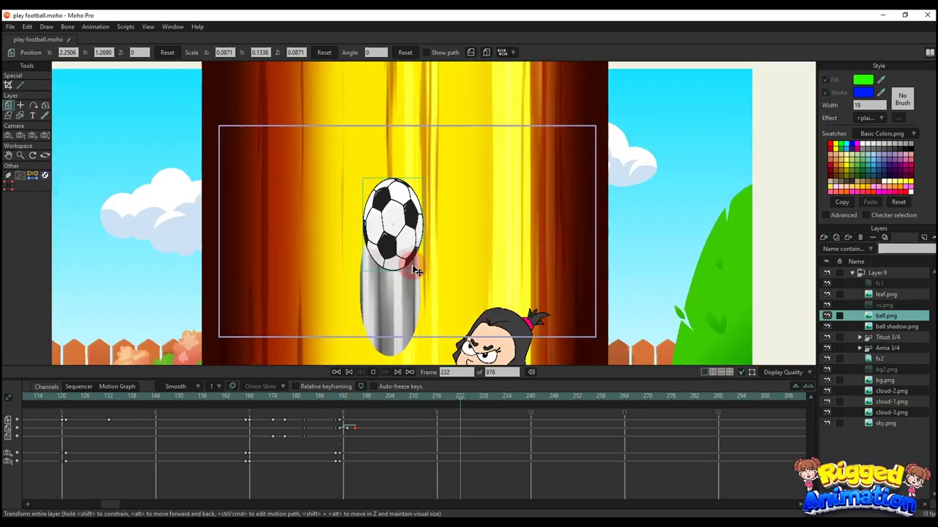
left_click(372, 372)
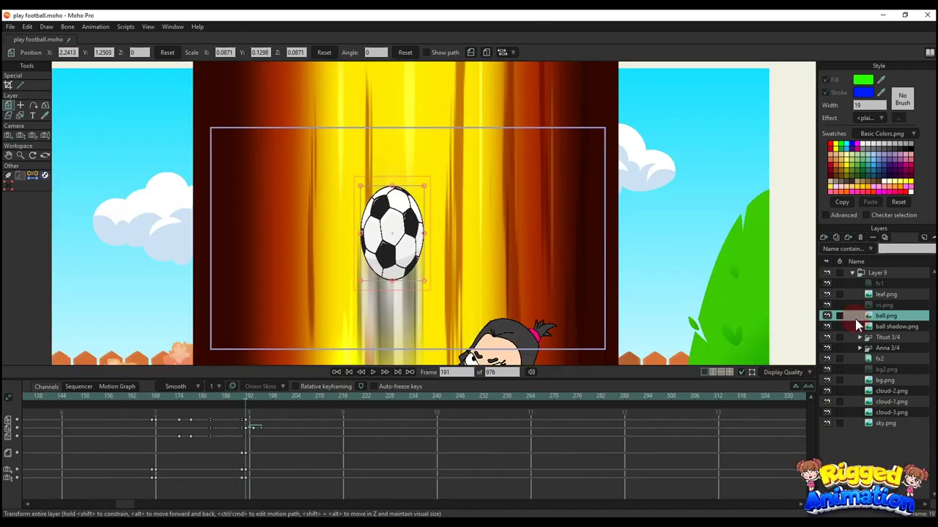
left_click_drag(884, 334, 882, 335)
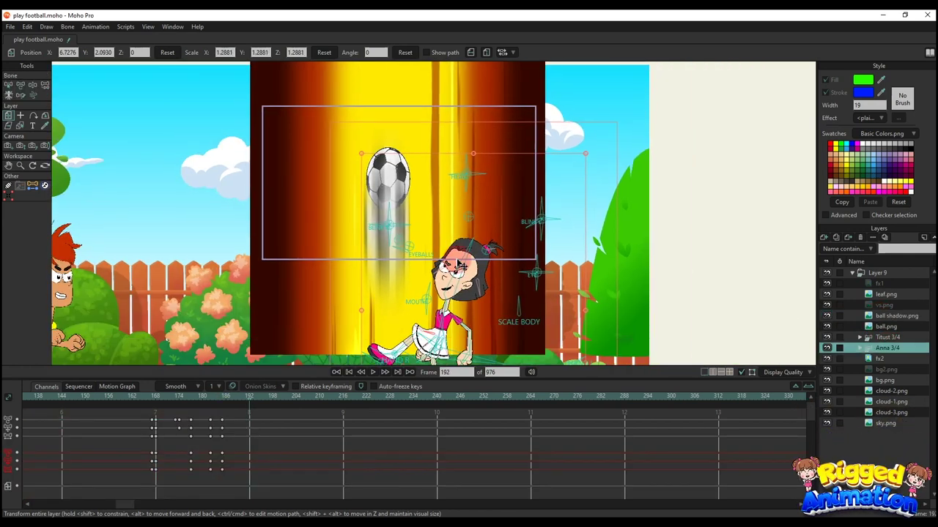
Step: Move the Anna 3/4 layer slightly downward at frame 192
key("m")
left_click(456, 269)
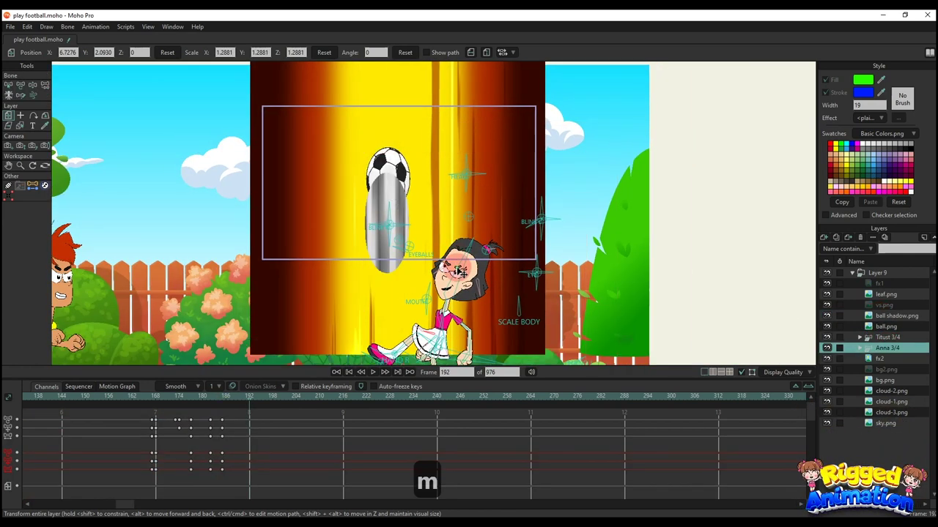
scroll(255, 474, "down", 1)
left_click_drag(256, 476, 248, 474)
mouse_move(465, 274)
left_mouse_down()
mouse_move(466, 224)
mouse_move(471, 284)
left_mouse_up()
Step: Shift the Anna 3/4 layer's position keys one frame earlier and move the girl farther right, to X 8.5742, at frame 191
left_click(239, 399)
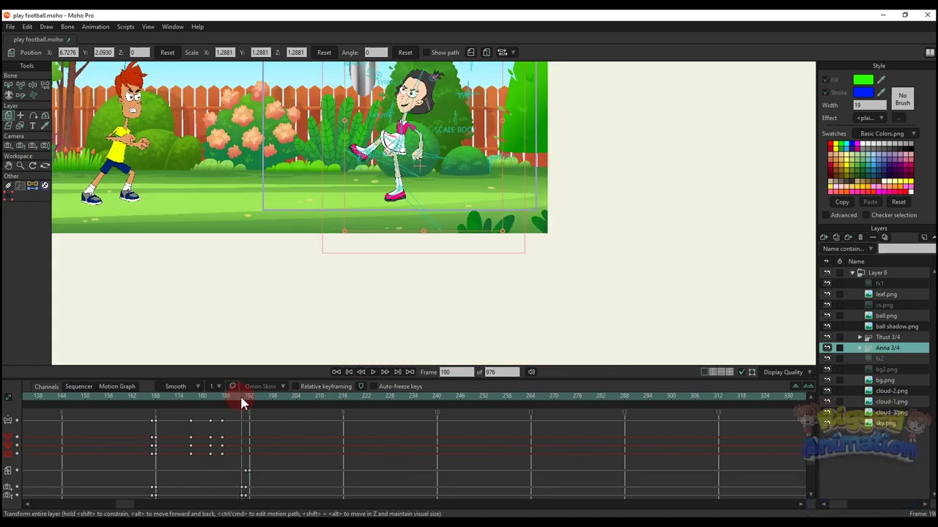
left_click_drag(242, 399, 245, 400)
left_click(245, 472)
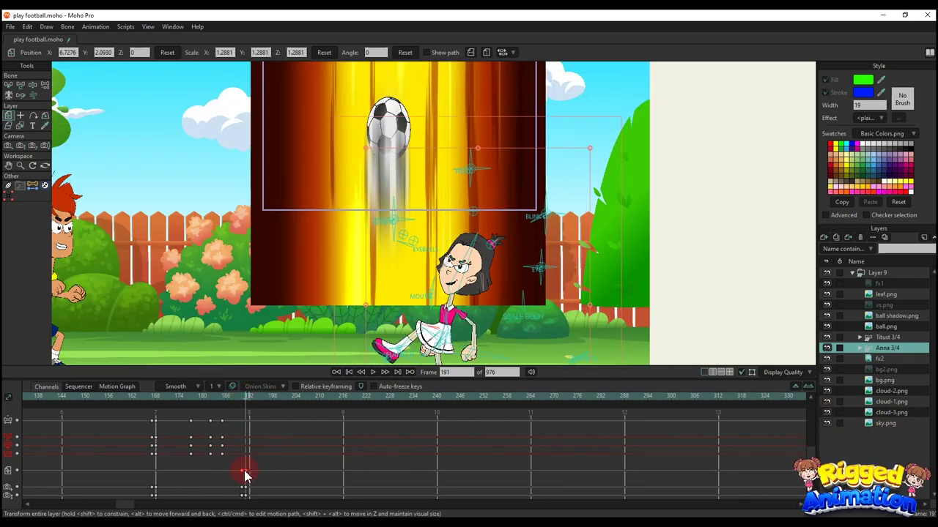
left_click_drag(253, 501, 252, 500)
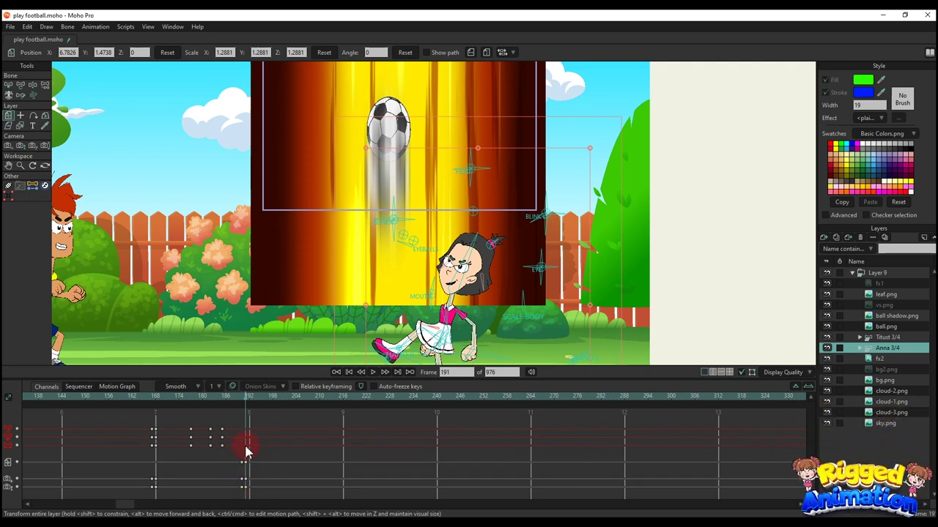
scroll(440, 278, "down", 1)
left_click_drag(448, 281, 560, 289)
Step: Reframe the camera on the soccer ball at frame 191 by tracking and zooming it
scroll(440, 212, "up", 4)
left_click_drag(404, 147, 418, 201)
key("4")
scroll(414, 212, "down", 1)
key("5")
key("5")
left_click_drag(413, 241, 416, 205)
key("4")
key("5")
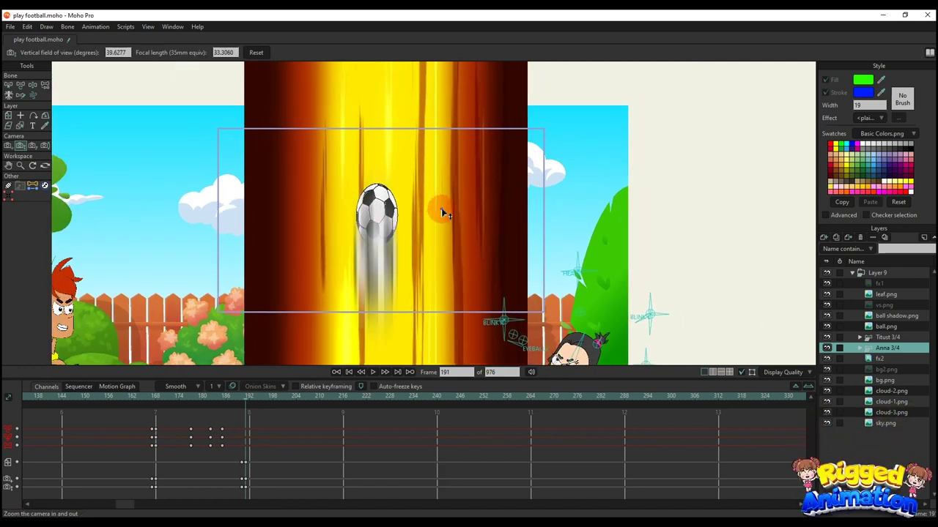
Step: Widen the fx2 flame background horizontally so that it covers the camera frame
right_click(442, 213, "alt")
scroll(441, 212, "down", 1)
key("m")
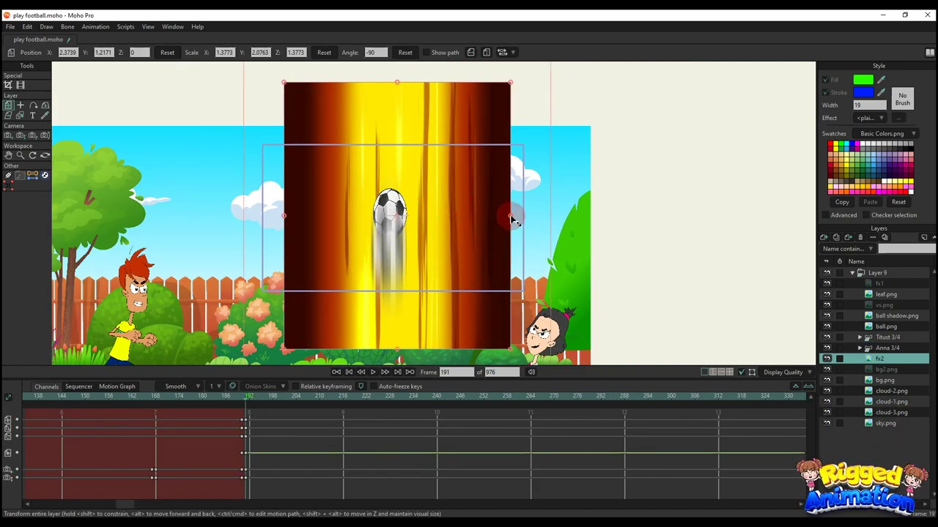
left_click_drag(513, 219, 542, 213)
scroll(781, 356, "up", 2)
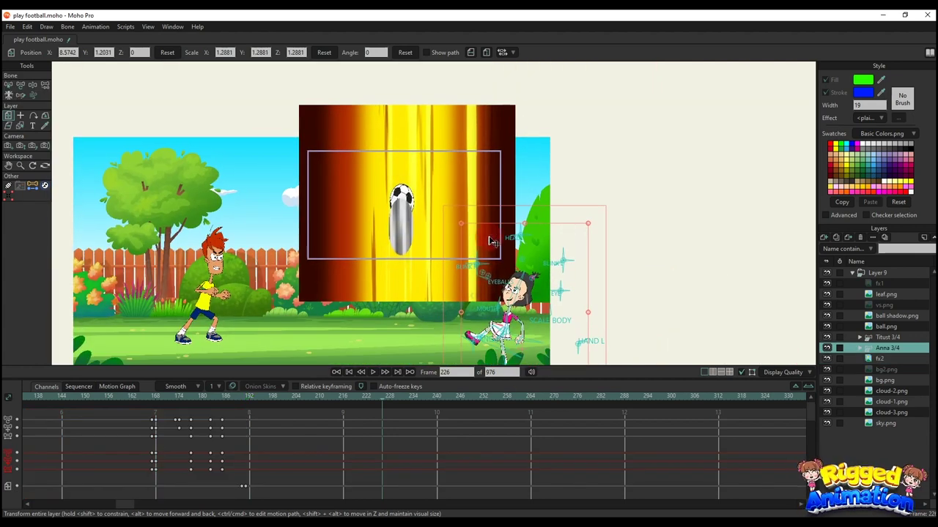
Step: Freeze the girl's pose at frame 226, and at frame 231 lift her standing foot so the leg bends
key("ctrl+f")
left_click(367, 371)
left_click(402, 397)
key("t")
key("t")
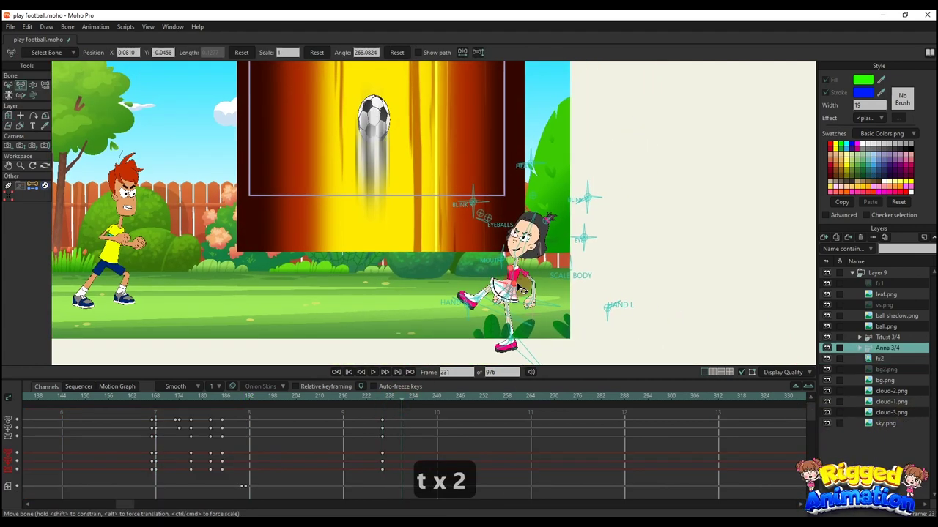
key("t")
scroll(518, 316, "up", 2)
left_click_drag(506, 344, 503, 337)
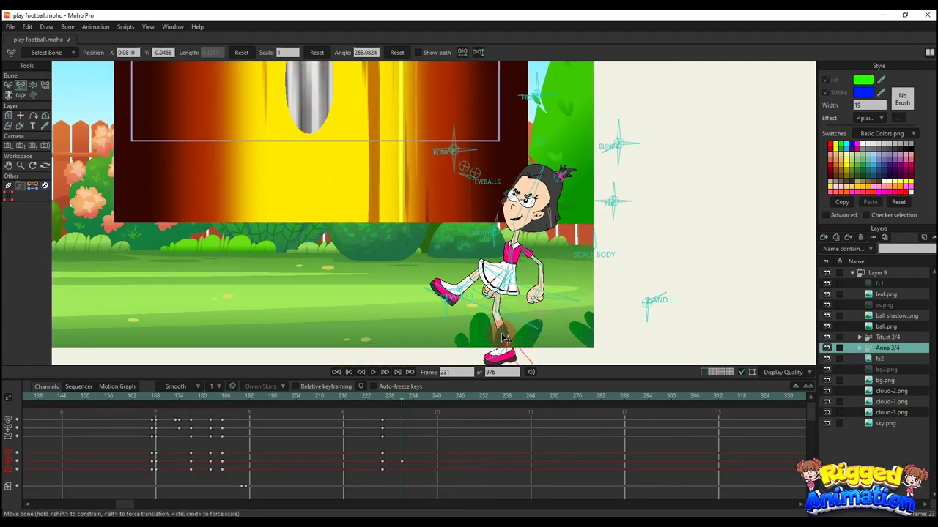
scroll(492, 321, "down", 3)
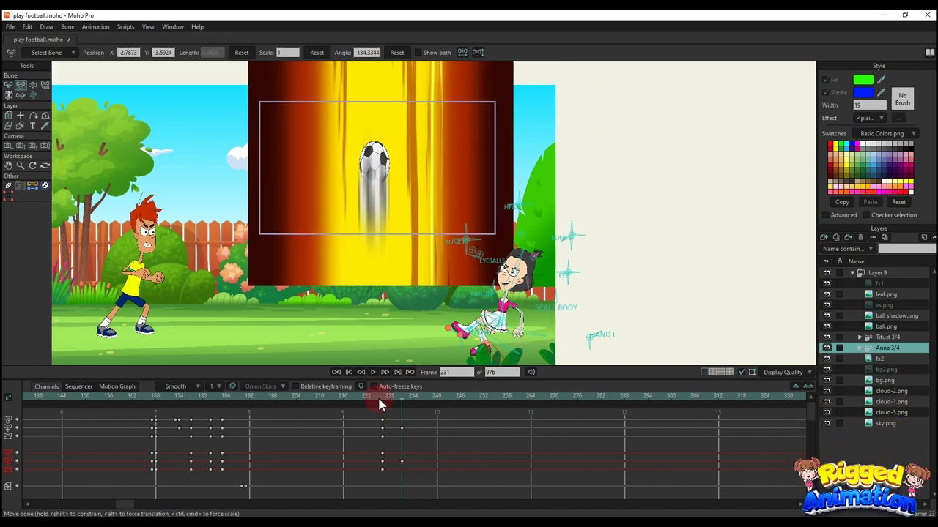
Step: Move the Anna 3/4 layer up and toward the ball at frame 231 for the jump
key("m")
key("m")
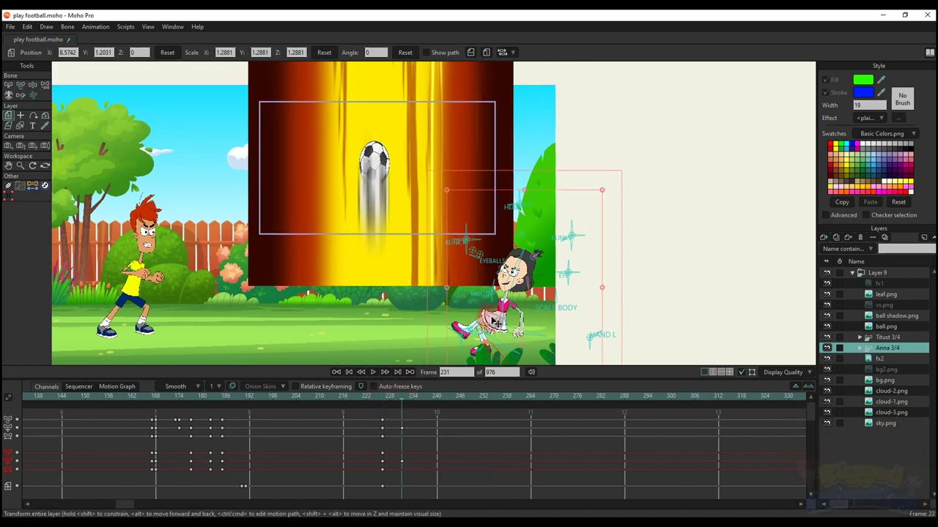
left_click_drag(495, 322, 453, 216)
Step: Lean the girl's body forward at frame 231 and reposition her legs with one foot kicked back behind her
key("t")
scroll(453, 217, "up", 3)
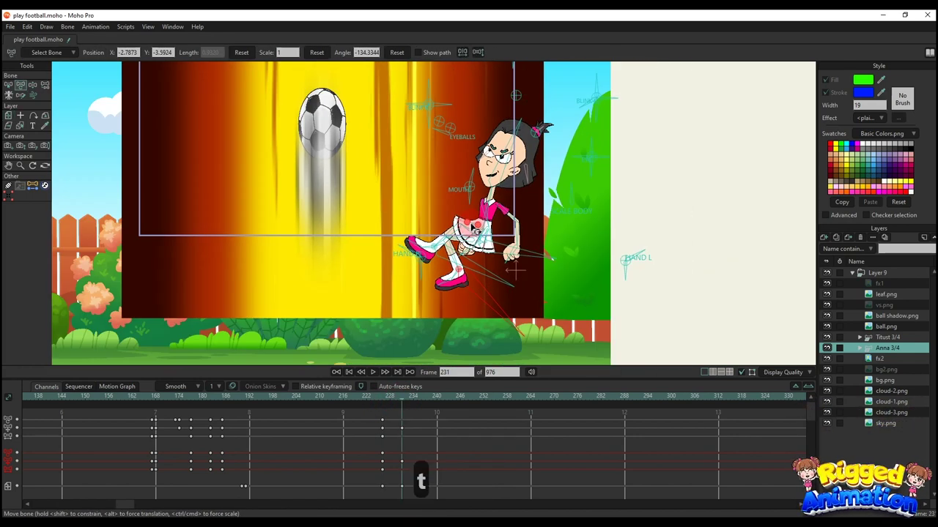
scroll(488, 228, "up", 2)
scroll(513, 277, "down", 3)
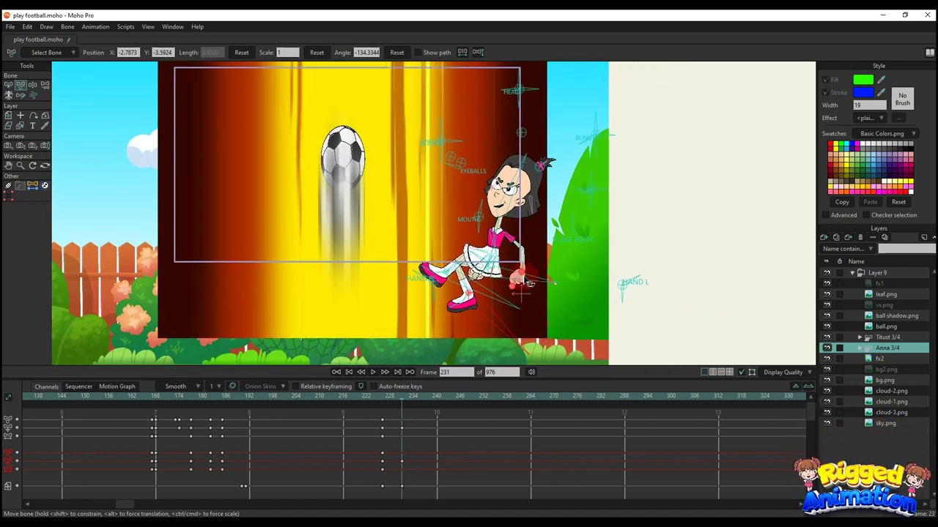
left_click_drag(529, 284, 447, 284)
scroll(446, 284, "up", 2)
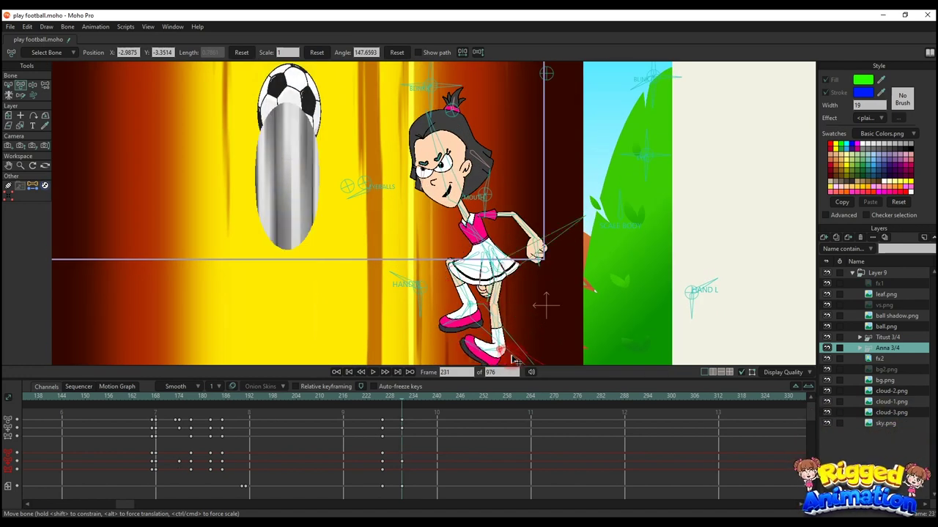
left_click_drag(515, 361, 551, 316)
scroll(529, 322, "up", 2)
Step: Pose the girl's arms at frame 231, one bent in front of her and the other lowered behind
left_click_drag(469, 232, 408, 217)
scroll(449, 226, "up", 2)
left_click(457, 236)
left_click_drag(457, 236, 458, 244)
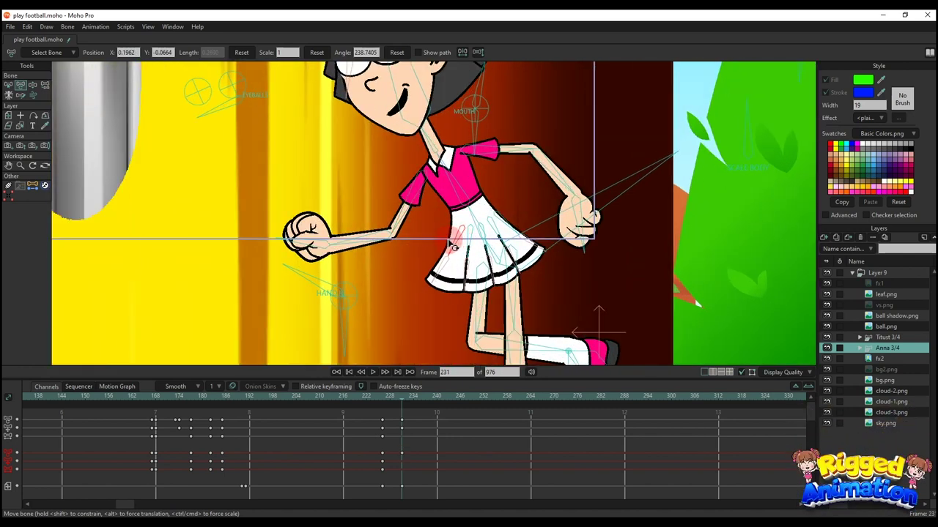
left_click_drag(506, 161, 490, 183)
scroll(457, 186, "down", 4)
Step: Adjust the tilt of the girl's head and neck at frame 231
left_click(443, 186)
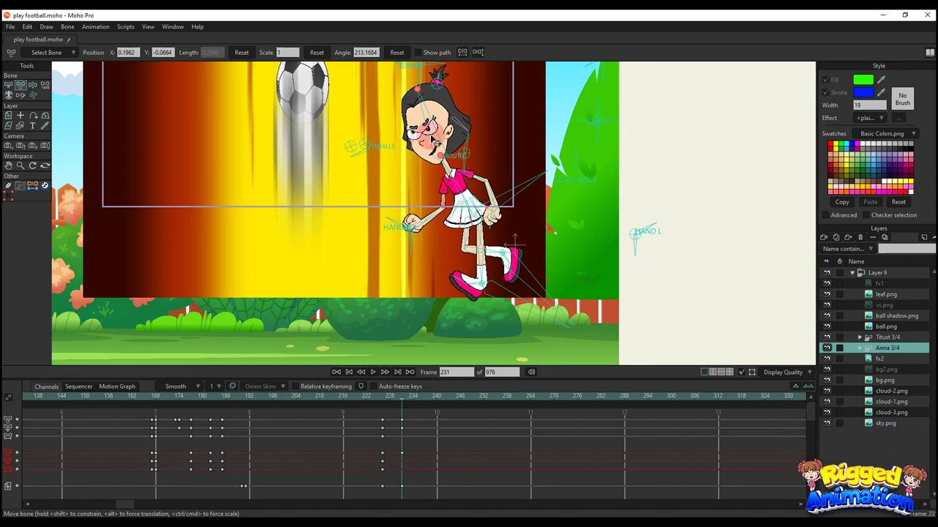
left_click(446, 166)
scroll(449, 164, "up", 2)
left_click_drag(449, 163, 438, 163)
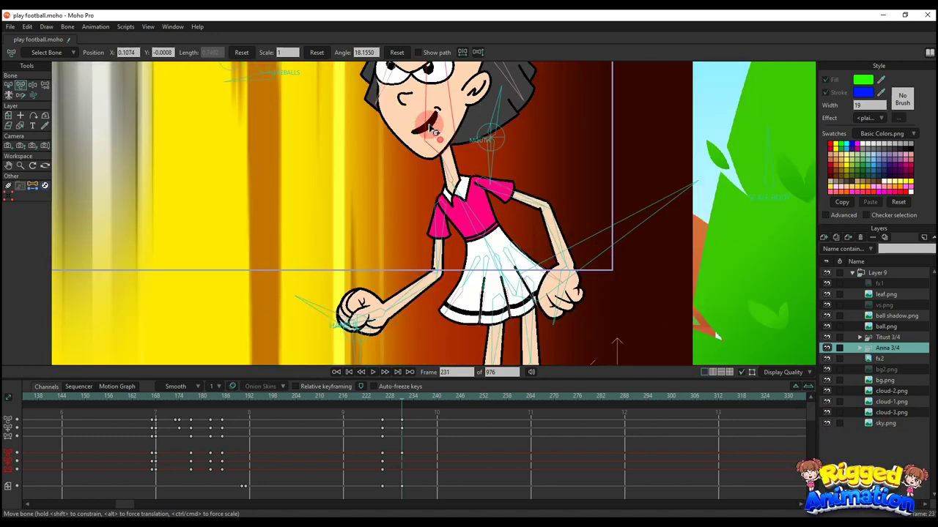
scroll(469, 139, "down", 4)
scroll(463, 161, "up", 1)
Step: Freeze the girl's pose with keys at frame 237
left_click_drag(410, 234, 410, 353)
left_click_drag(399, 398, 425, 412)
key("ctrl+f")
Step: Tip the girl's body into a horizontal dive at frame 237 and raise her rear foot behind her
key("t")
scroll(536, 293, "up", 2)
left_click_drag(551, 243, 507, 201)
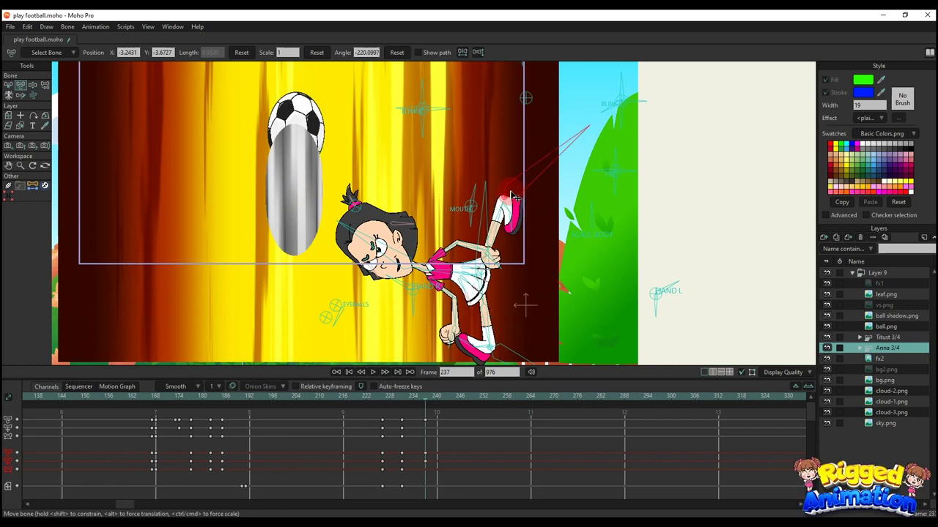
scroll(510, 210, "up", 2)
left_click(498, 223)
scroll(502, 226, "down", 2)
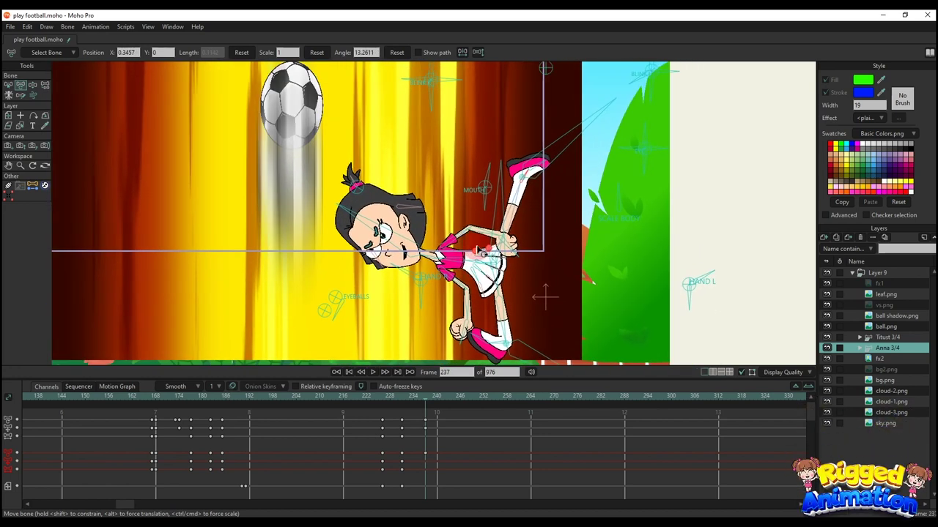
Step: Pull the girl's torso upward toward the ball with the Manipulate Bones tool
key("z")
left_click_drag(489, 238, 478, 155)
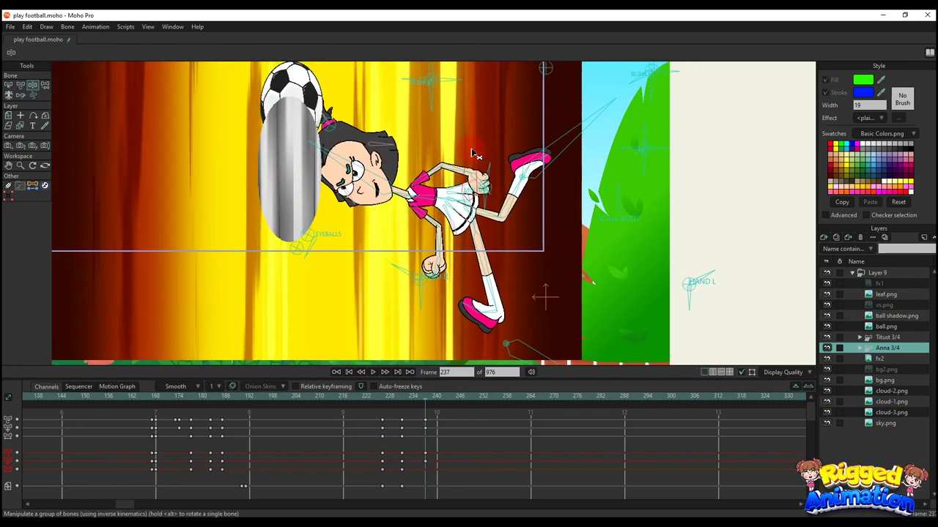
scroll(492, 209, "down", 2)
Step: Bring the girl's lower foot back closer to her body at frame 237 and adjust its placement so both legs trail
key("t")
key("t")
scroll(513, 211, "up", 3)
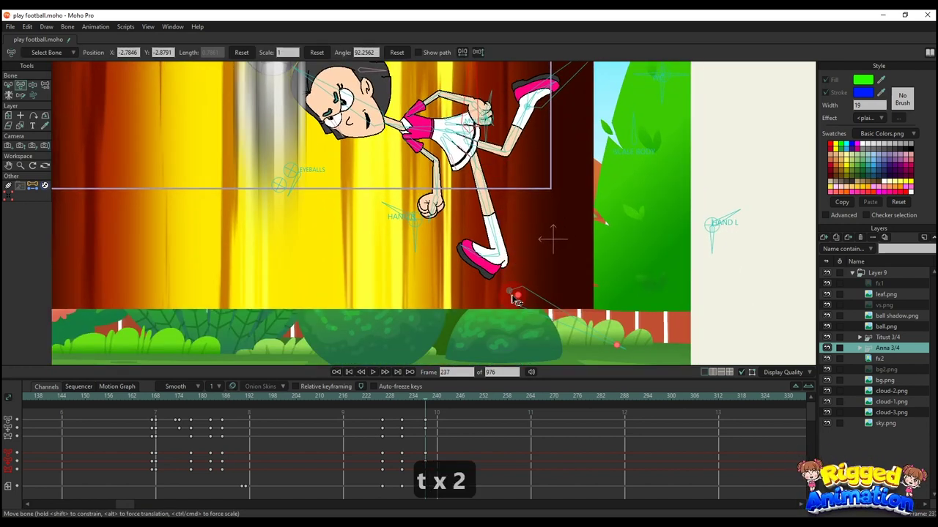
left_click_drag(533, 211, 516, 195)
scroll(529, 223, "down", 1)
scroll(534, 198, "up", 1)
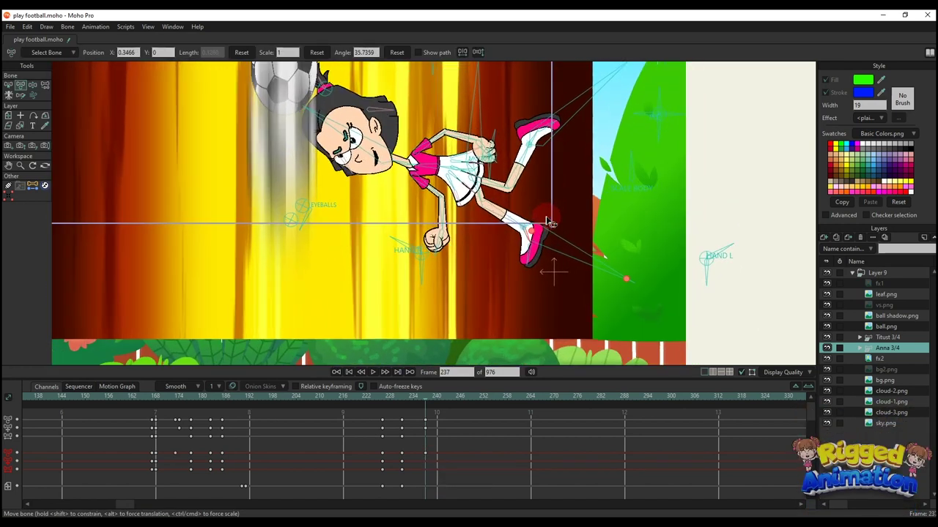
left_click_drag(527, 230, 515, 231)
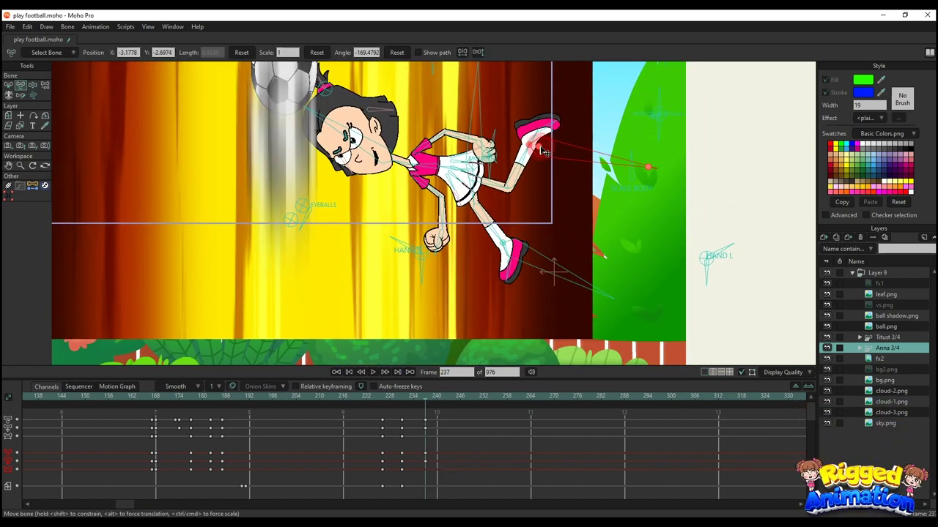
Step: Rotate the girl's arms at frame 237 so one swings up behind her and the other bends below her chest
scroll(431, 146, "up", 2)
left_click(435, 171)
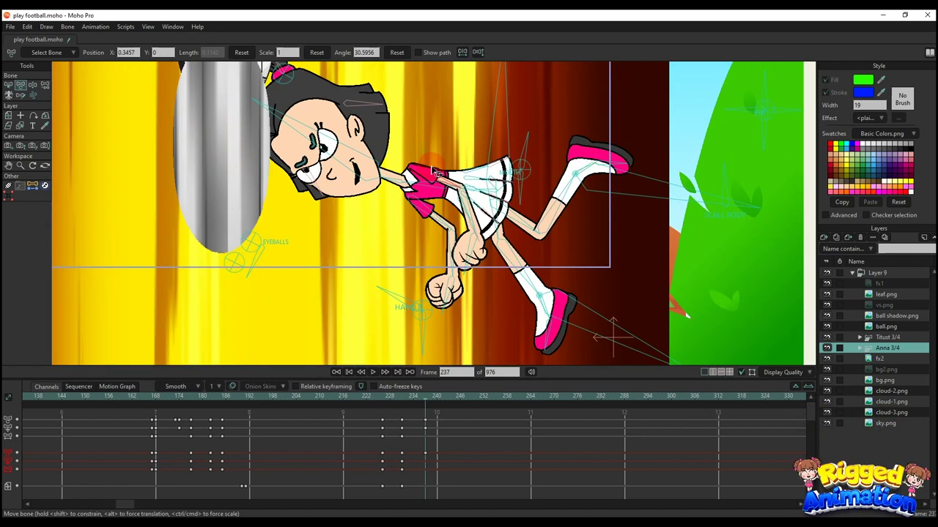
left_click_drag(434, 171, 348, 225)
left_click_drag(438, 151, 413, 135)
left_click_drag(338, 237, 386, 256)
scroll(420, 218, "down", 2)
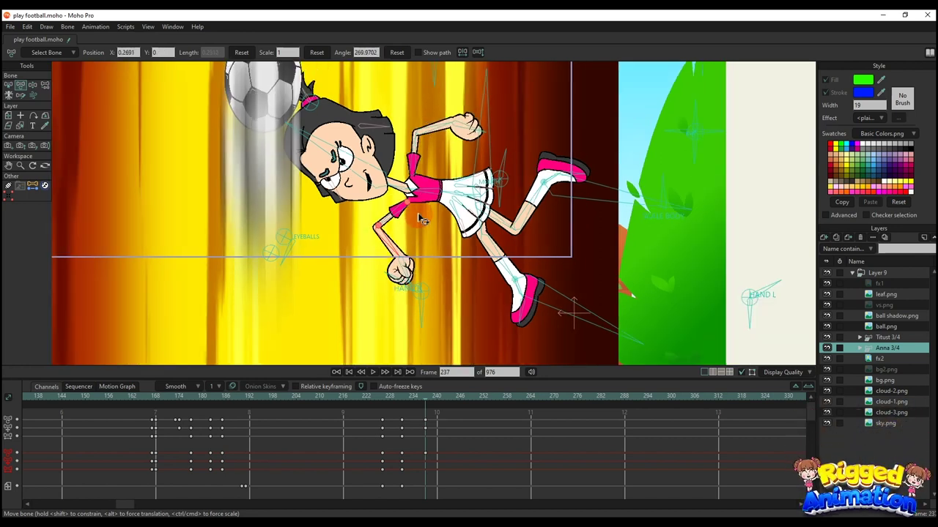
Step: Key the girl's whole dive pose at frame 237 and play the dive back before posing frame 244
key("ctrl+f")
key("space")
left_click_drag(366, 405, 449, 420)
key("space")
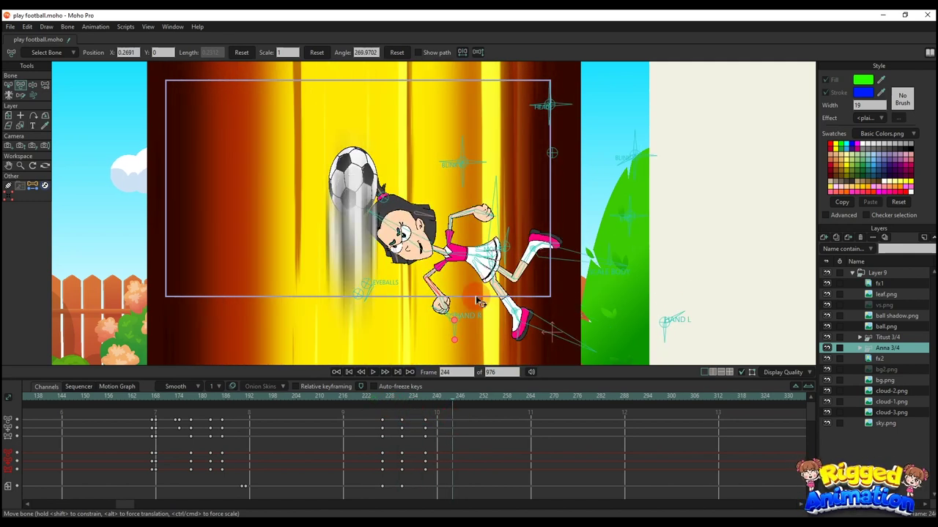
Step: Swing the girl's hips and both legs upward at frame 244, with the front leg extended and the rear knee bent
left_click_drag(498, 208, 466, 202)
left_click_drag(548, 256, 474, 172)
scroll(516, 164, "up", 8)
scroll(475, 173, "down", 6)
left_click_drag(529, 362, 469, 230)
scroll(524, 218, "up", 6)
left_click_drag(525, 220, 501, 174)
scroll(459, 177, "down", 6)
scroll(491, 220, "up", 2)
scroll(476, 168, "down", 2)
mouse_move(485, 212)
left_mouse_down()
mouse_move(477, 168)
mouse_move(487, 221)
mouse_move(492, 214)
left_mouse_up()
scroll(487, 221, "up", 1)
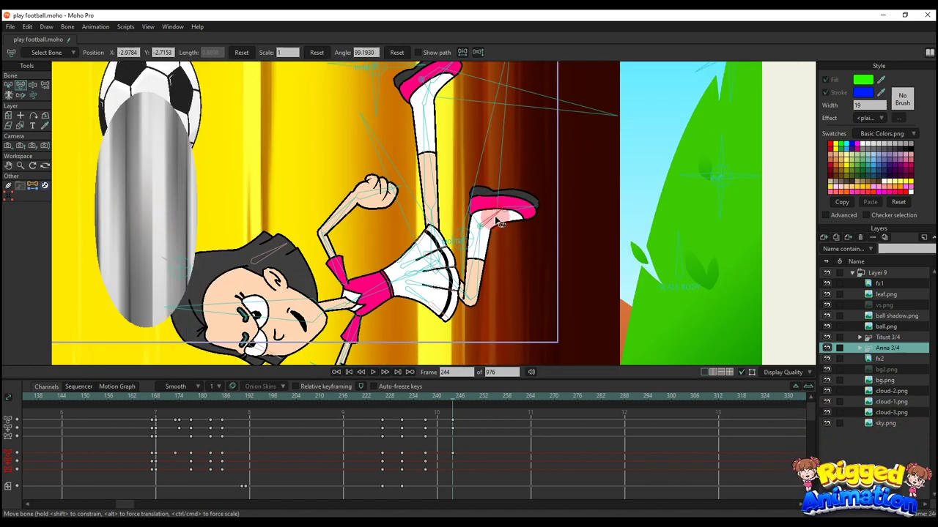
Step: Rotate the girl's torso at frame 244 so her head hangs below her hips
scroll(476, 238, "down", 6)
scroll(438, 262, "up", 6)
left_click(420, 204)
left_click_drag(438, 262, 447, 212)
scroll(428, 204, "up", 4)
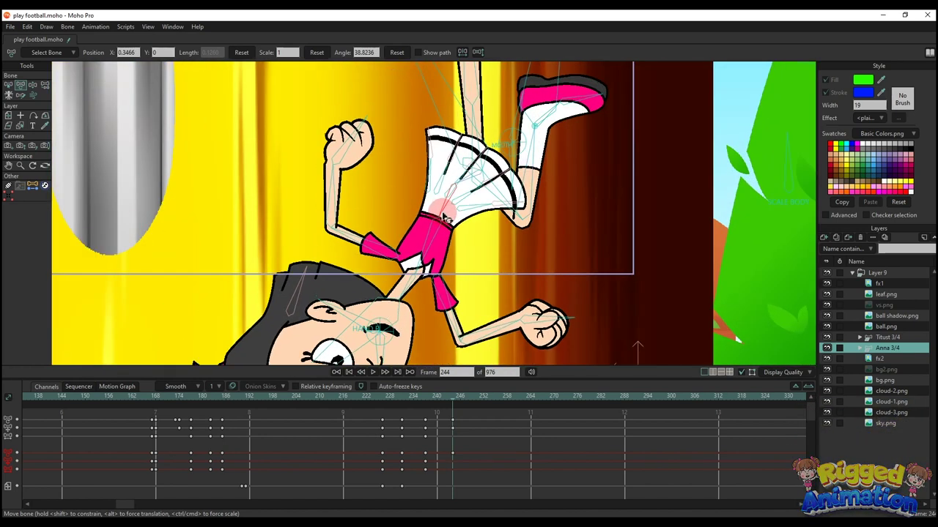
Step: Adjust the girl's skirt bones at frame 244 so the skirt follows her upturned hips and legs
scroll(450, 191, "up", 2)
left_click(449, 163)
scroll(449, 163, "up", 2)
left_click_drag(425, 158, 421, 158)
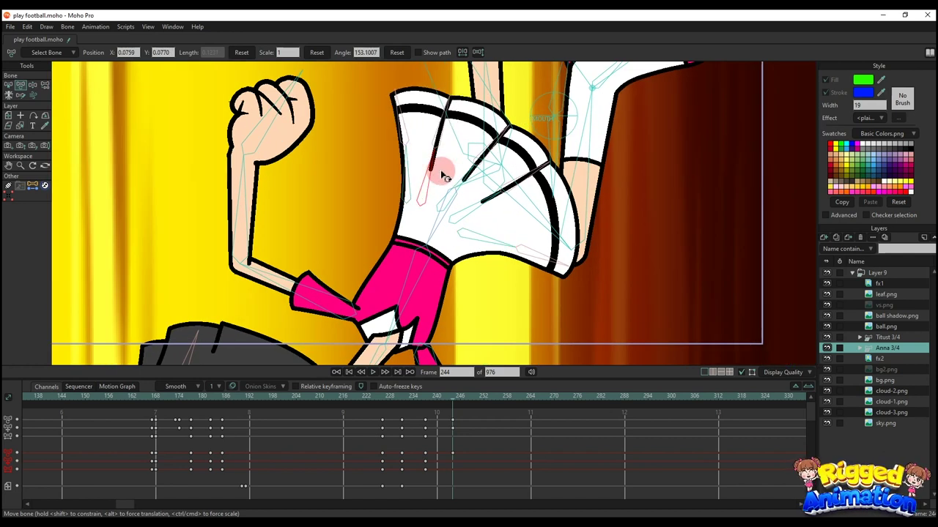
scroll(478, 222, "down", 8)
left_click_drag(492, 240, 483, 202)
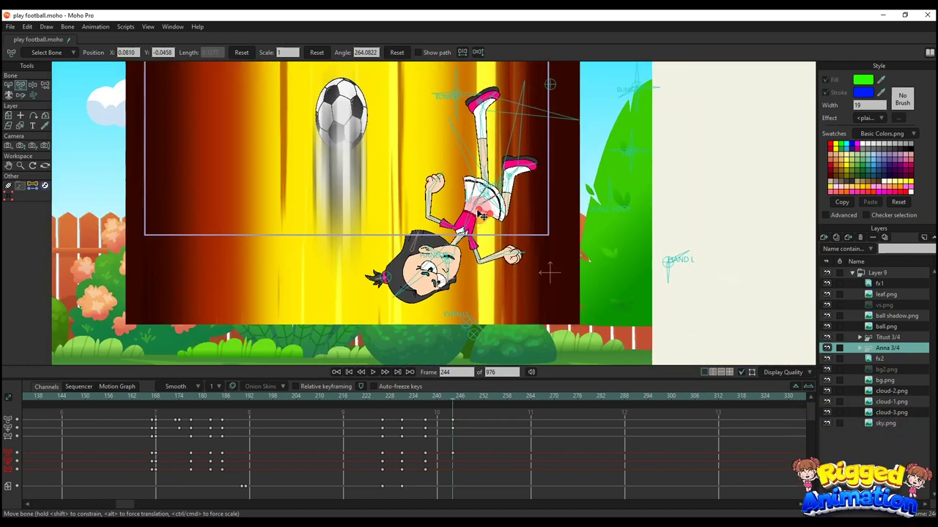
Step: Rotate the girl's arms at frame 244 so the near fist reaches out beside her head
scroll(473, 198, "up", 2)
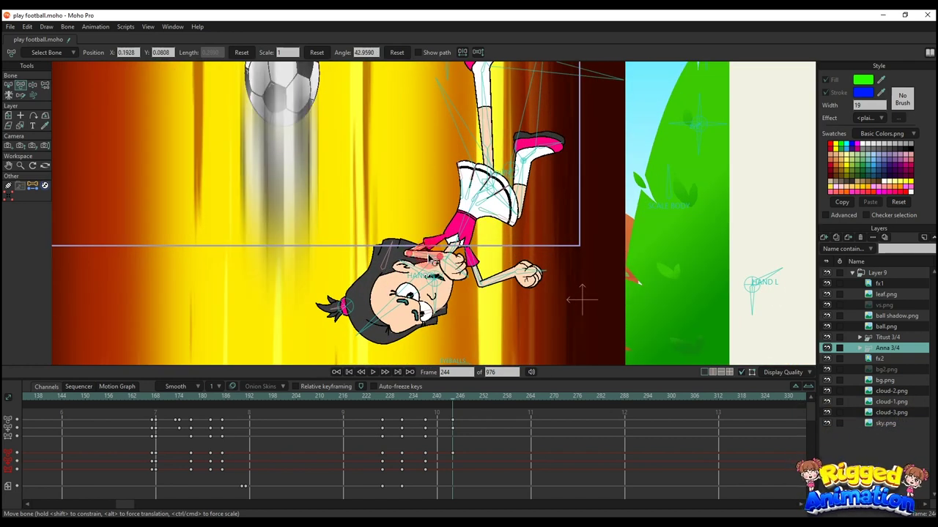
left_click_drag(415, 210, 371, 254)
left_click_drag(480, 277, 417, 316)
scroll(474, 238, "down", 4)
left_click_drag(473, 239, 469, 280)
left_click(466, 281)
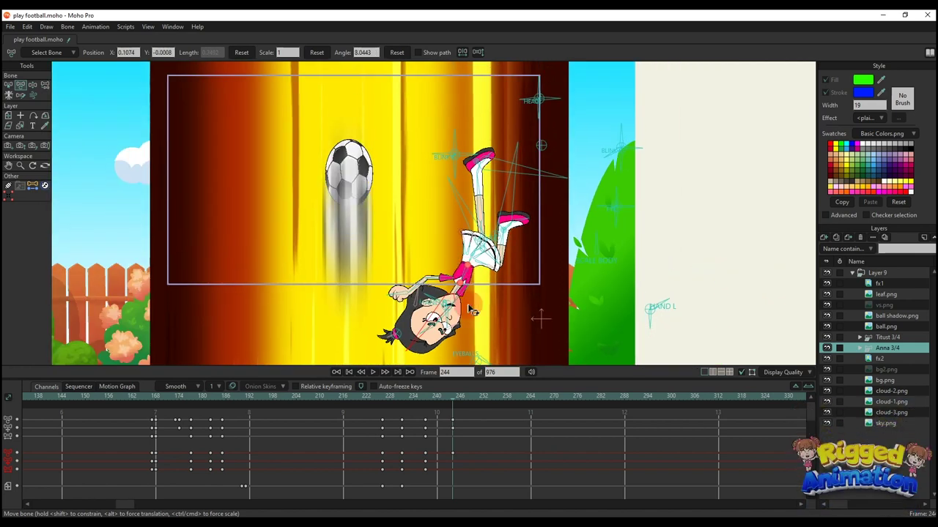
Step: Refine the girl's legs and feet at frame 244, keeping one leg raised straight and the other foot tilted upward
left_click_drag(483, 167, 495, 233)
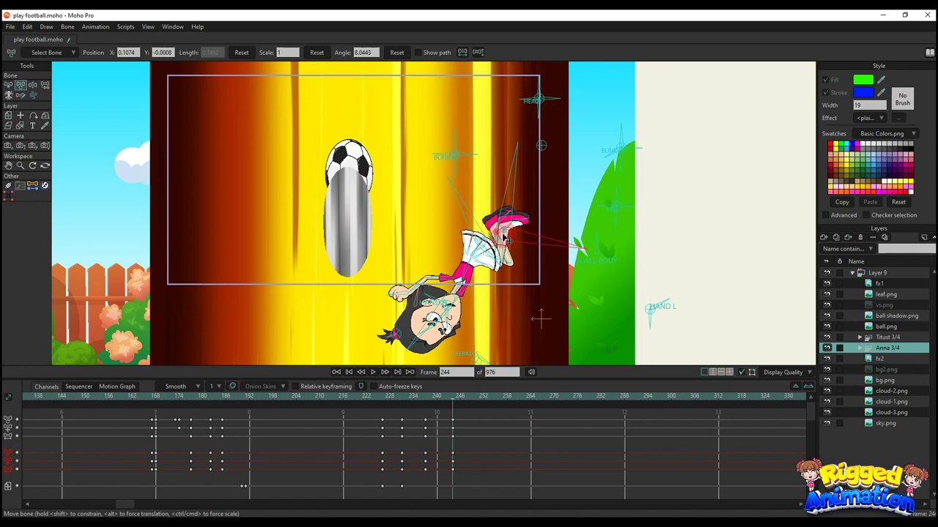
left_click_drag(511, 186, 465, 178)
scroll(469, 171, "up", 4)
left_click(484, 168)
scroll(528, 224, "down", 3)
left_click_drag(529, 293, 506, 202)
left_click(510, 207)
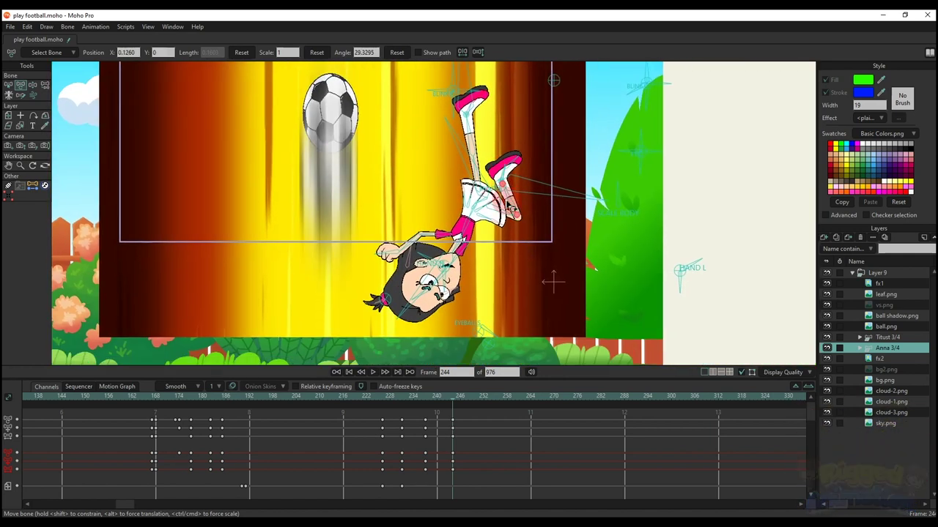
Step: Rotate the girl's body at frame 252 until she is fully upside down
scroll(519, 286, "down", 2)
left_click(483, 396)
key("t")
left_click_drag(469, 176, 454, 203)
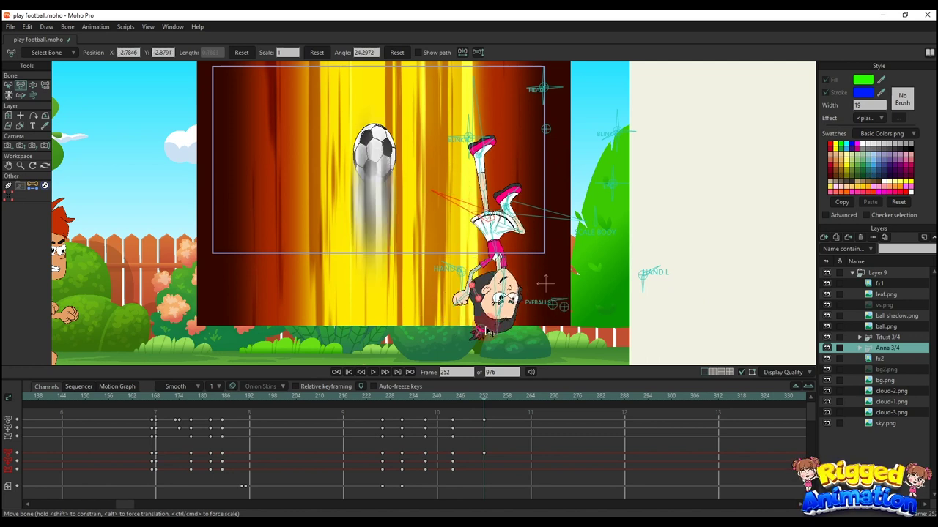
key("t")
scroll(478, 151, "up", 2)
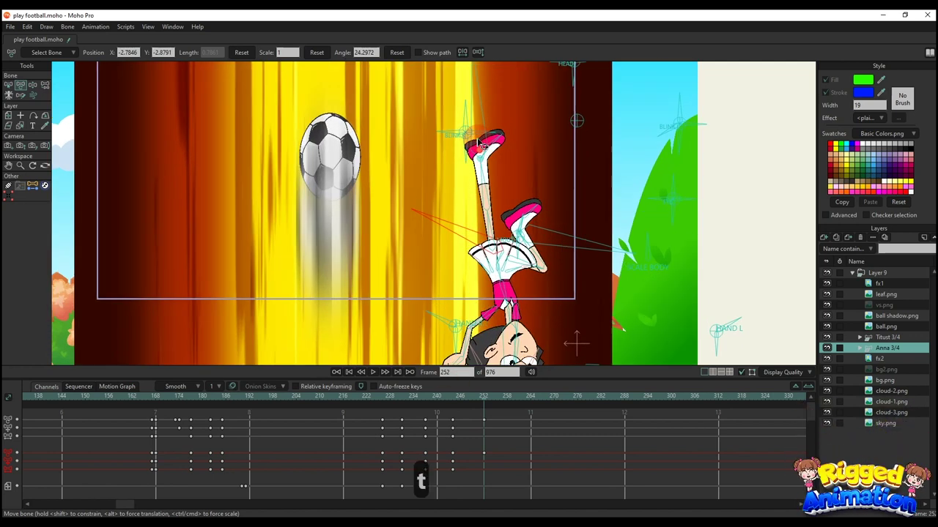
Step: Swing the girl's front leg toward the ball at frame 252 and bend the rear leg behind it
left_click_drag(478, 160, 416, 178)
scroll(422, 173, "up", 2)
scroll(525, 195, "down", 2)
left_click_drag(556, 240, 517, 203)
scroll(539, 222, "up", 2)
scroll(538, 226, "down", 3)
scroll(448, 245, "up", 2)
Step: Rotate the girl's arms at frame 252 so both spread outward on either side of her head
left_click_drag(524, 312, 464, 241)
left_click(475, 261)
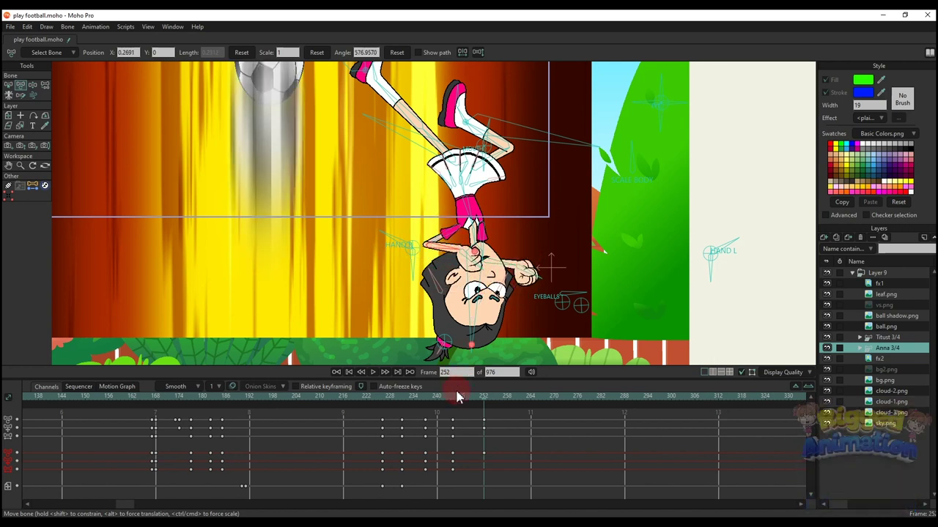
left_click_drag(457, 398, 485, 410)
scroll(422, 289, "up", 2)
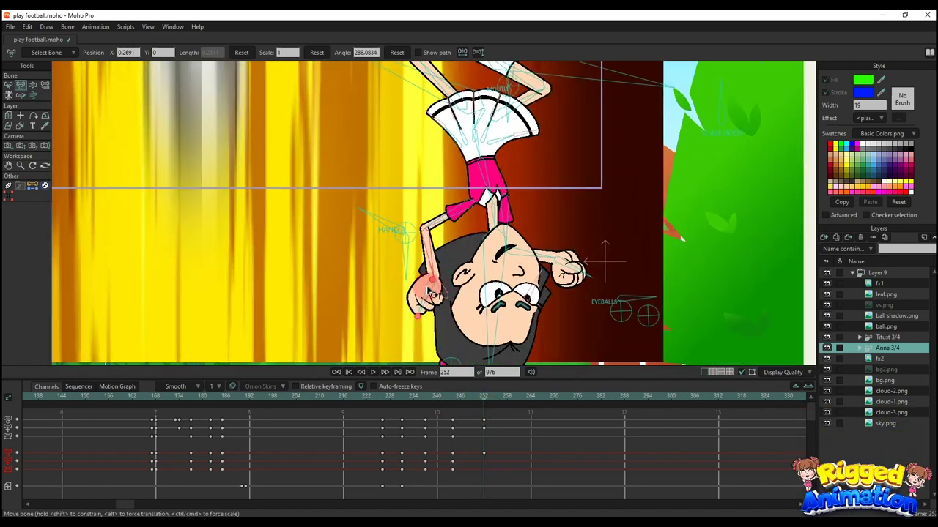
left_click(515, 223)
left_click_drag(511, 222, 516, 261)
scroll(540, 256, "down", 4)
scroll(528, 256, "up", 2)
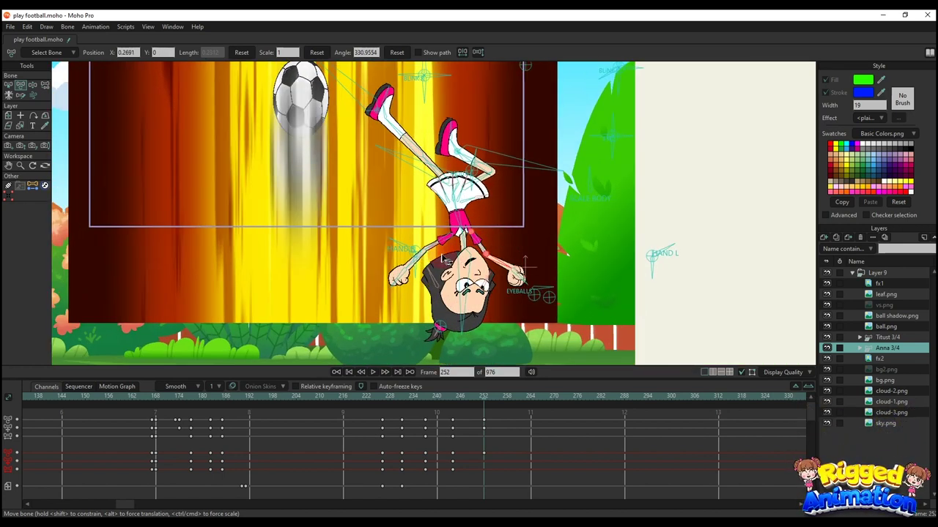
Step: Key the girl's whole kick pose at frame 252 and play the flip back from about frame 226
left_click(463, 292)
scroll(411, 234, "down", 4)
left_click(383, 403)
key("space")
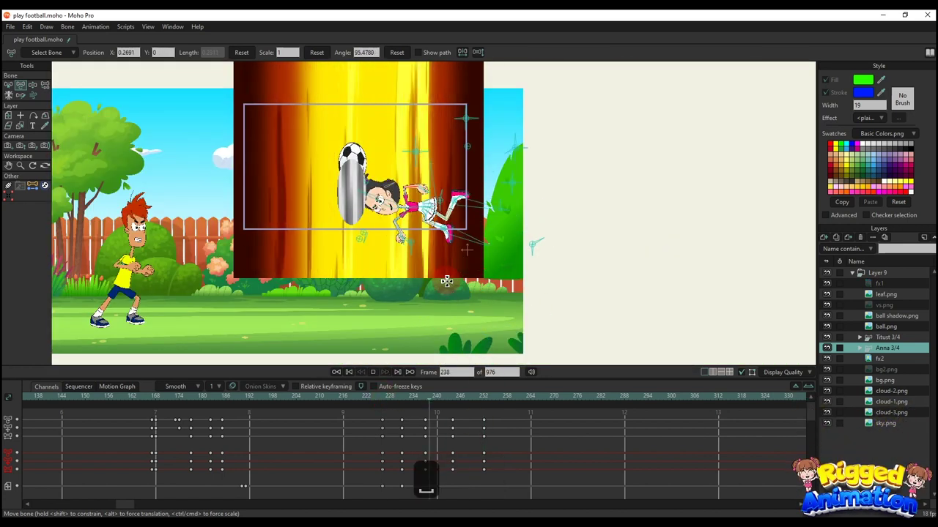
Step: Key the Anna 3/4 layer's position at frame 244 and move it to X 7.4392, Y 3.2366 at frame 252
left_click(452, 418)
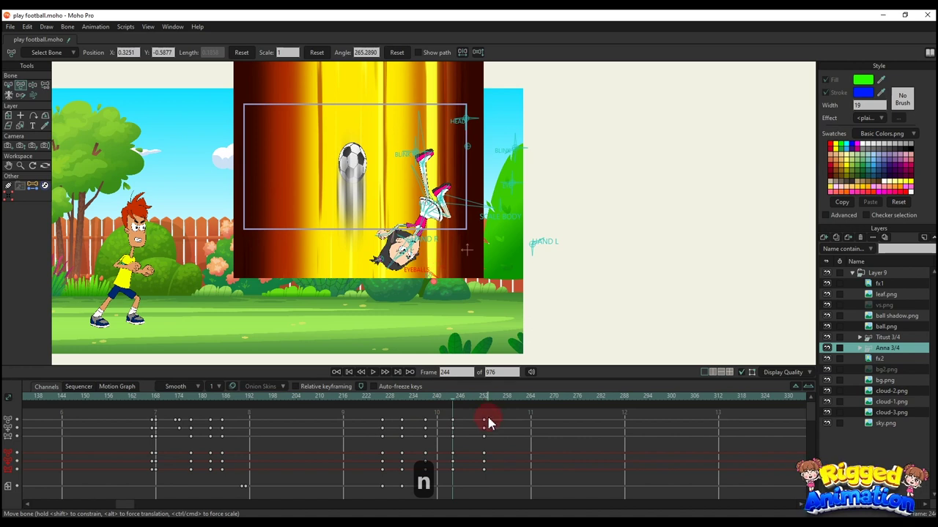
key("m")
left_click(483, 403)
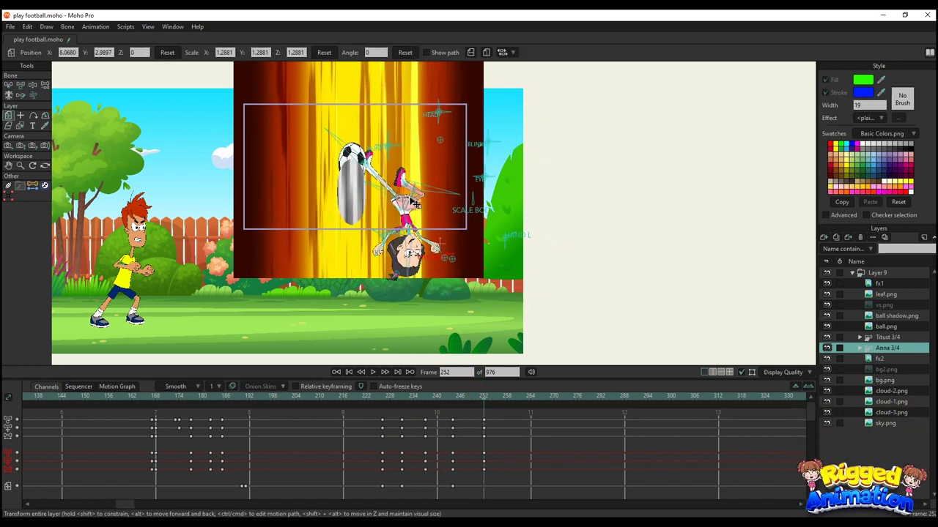
scroll(408, 200, "up", 2)
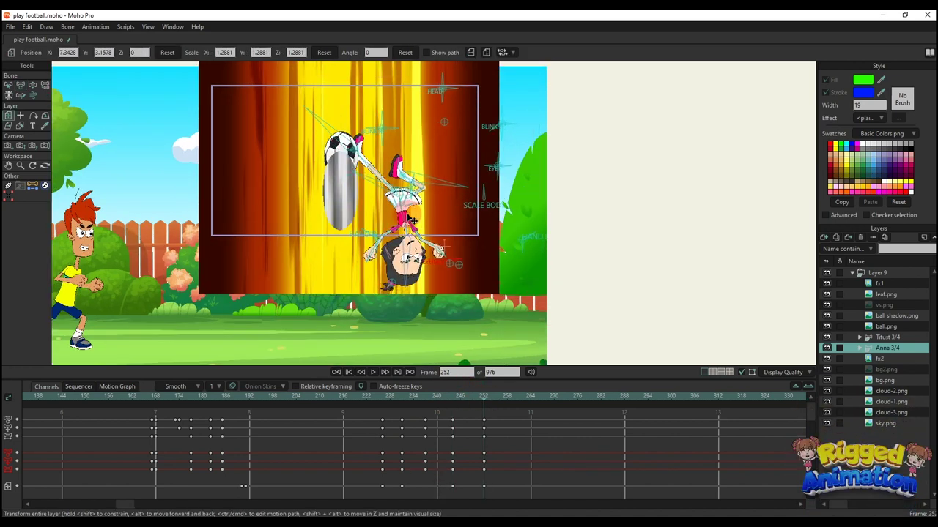
scroll(367, 256, "up", 2)
key("r")
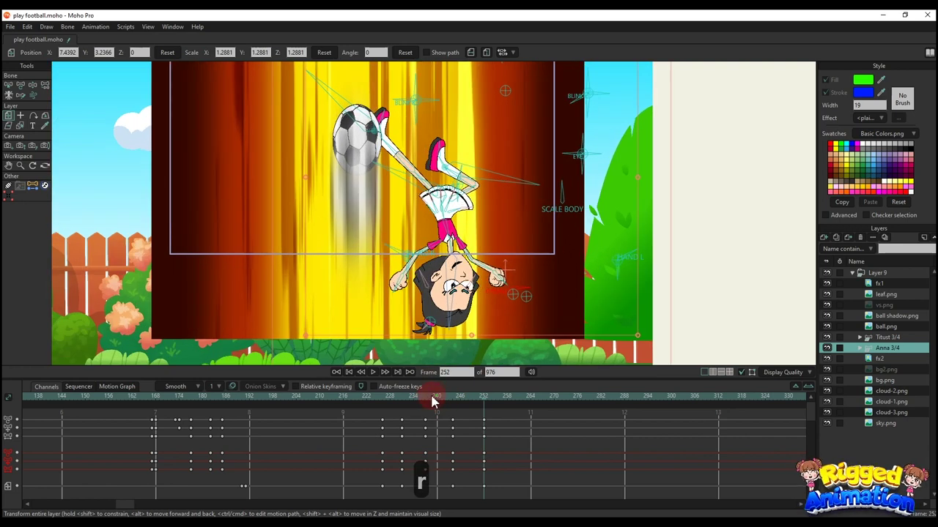
Step: Place the Anna 3/4 layer above the ball shadow and ball layers from frame 244, and return to frame 252
left_click_drag(432, 401, 452, 403)
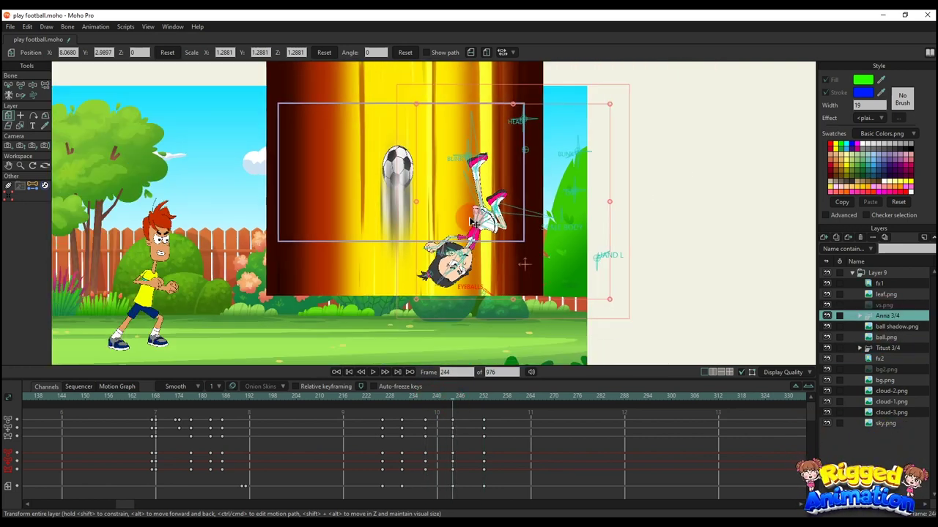
left_click(484, 396)
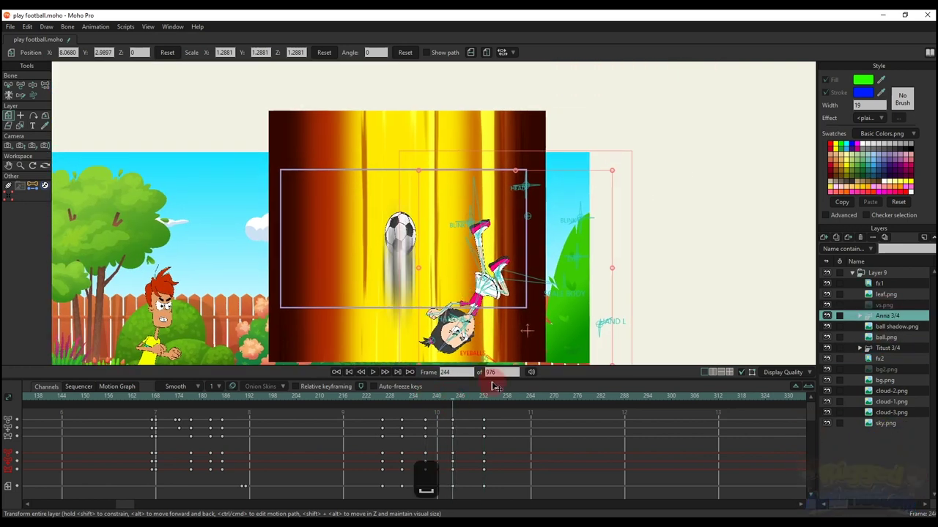
key("r")
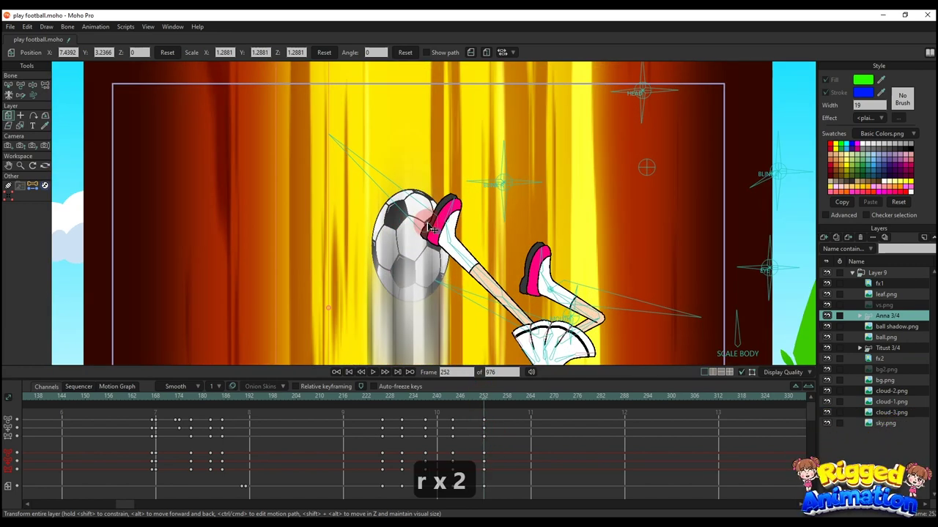
Step: Adjust the girl's kicking foot against the ball and the near edge of her skirt at frame 252
key("t")
scroll(443, 233, "up", 4)
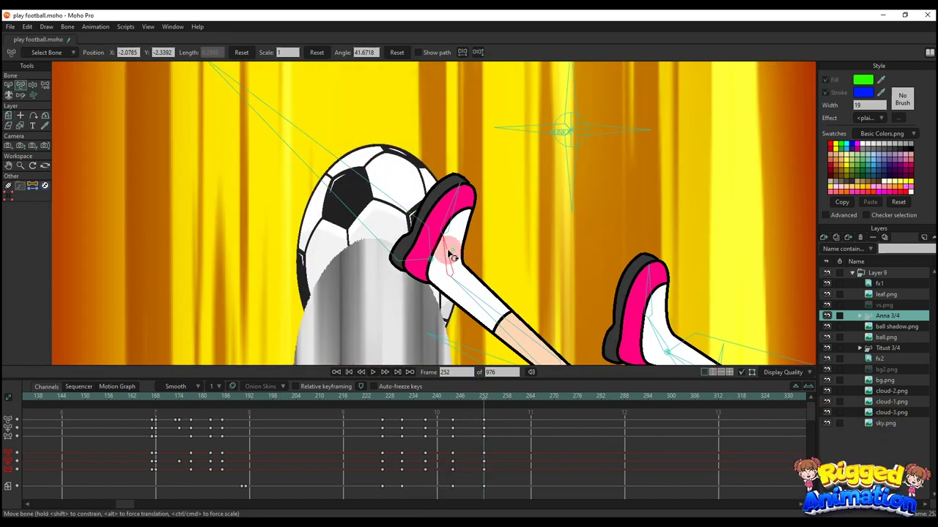
left_click(448, 252)
scroll(378, 195, "down", 5)
left_click(402, 224)
scroll(405, 228, "down", 1)
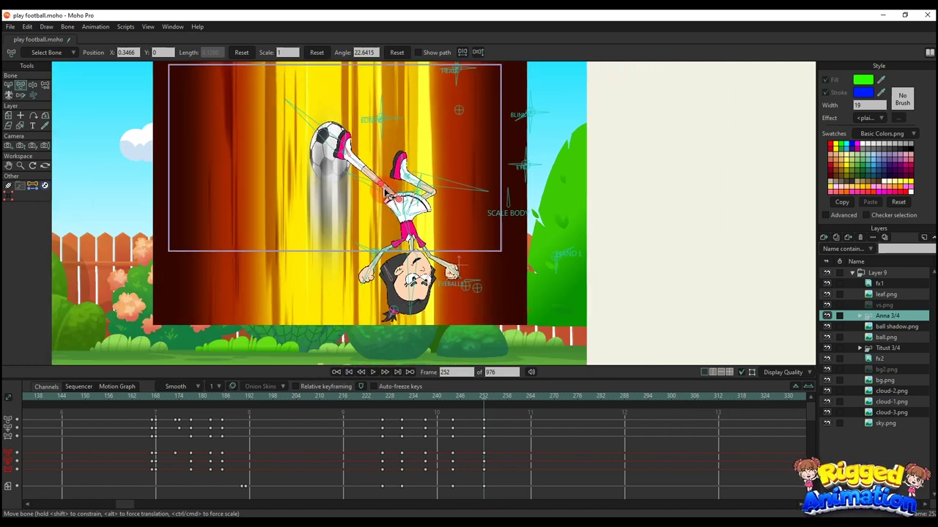
Step: Tighten the flip's timing by moving the frame 244 keys to 242 and the frame 252 keys to 247, checking playback
left_click(402, 399)
key("space")
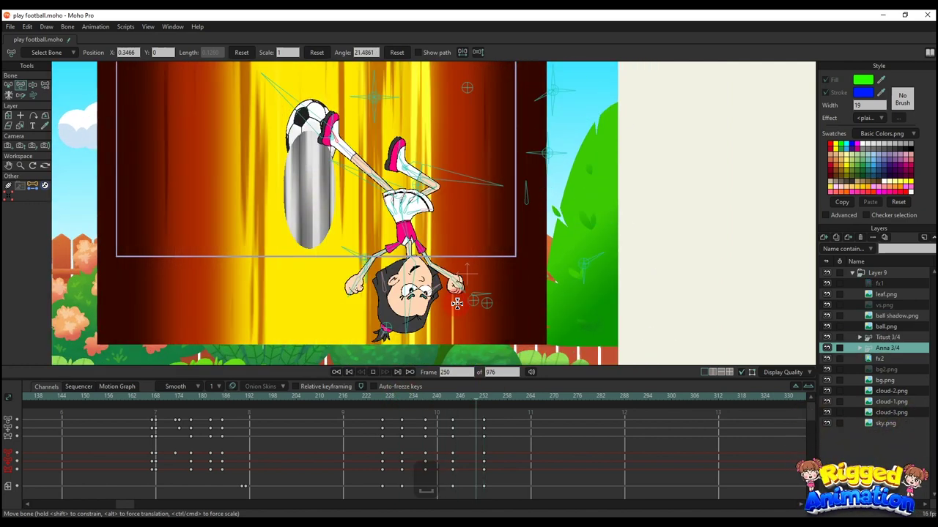
key("space")
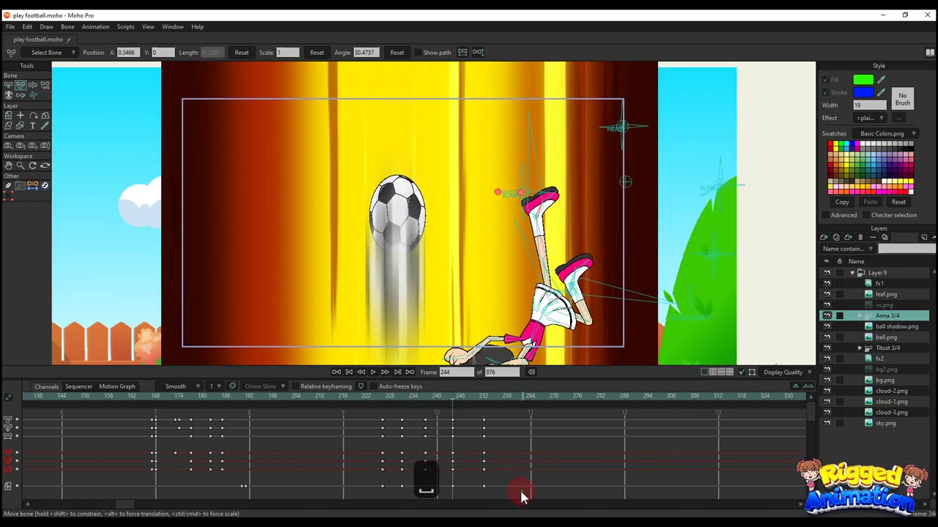
left_click_drag(520, 492, 444, 423)
left_click_drag(485, 487, 473, 416)
left_click_drag(476, 420, 465, 422)
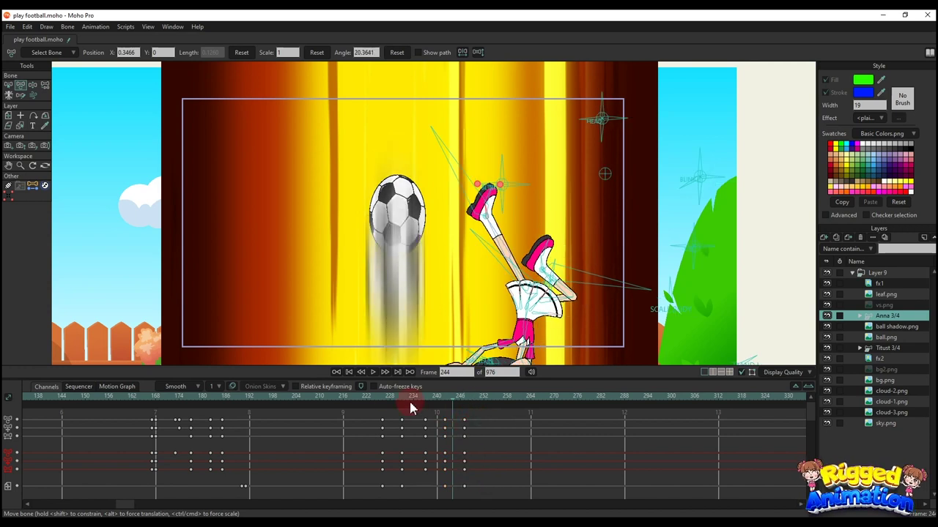
left_click(385, 399)
key("space")
Step: Fine-tune the girl's skirt bones at frame 247 and replay the kick
key("t")
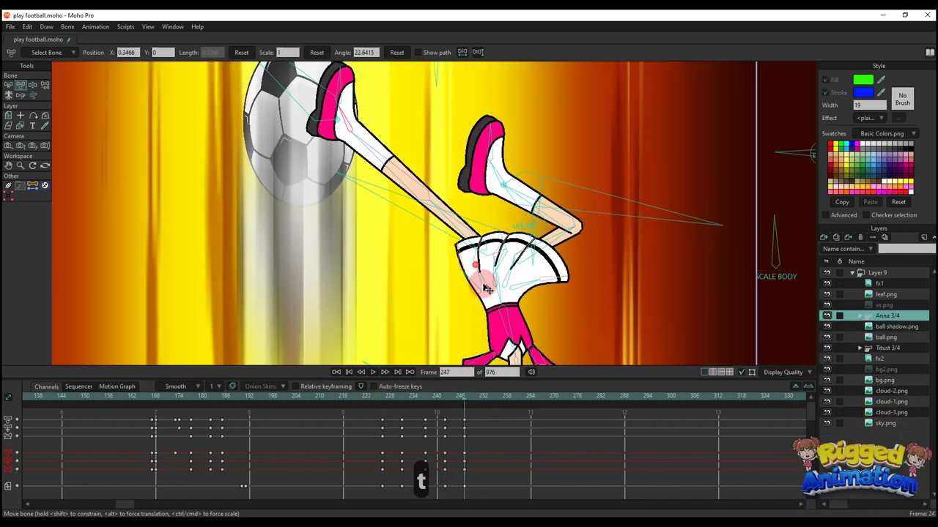
scroll(482, 288, "up", 1)
key("t")
left_click_drag(486, 276, 478, 272)
left_click_drag(524, 281, 530, 274)
scroll(476, 265, "down", 5)
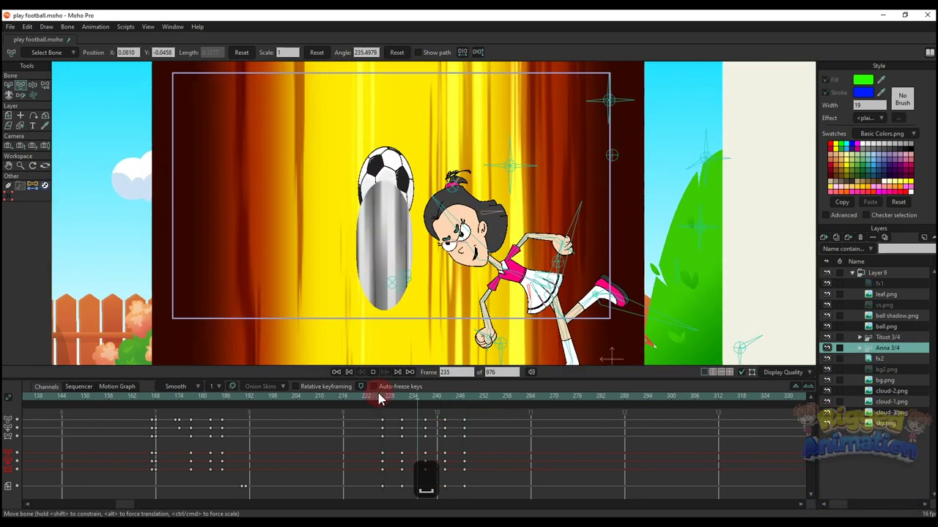
Step: Key the ball.png layer at frame 247 and set its vertical scale to 0.0871 at frame 248
left_click(891, 329)
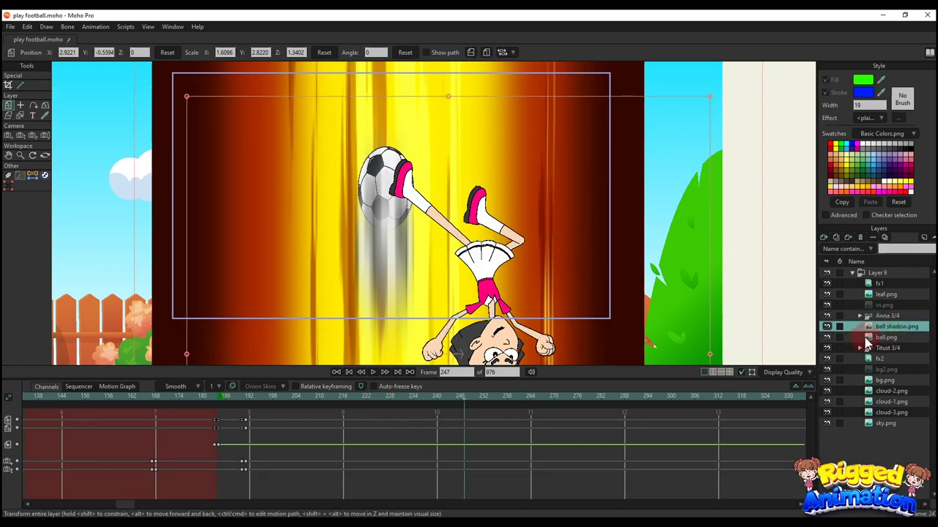
left_click(883, 337)
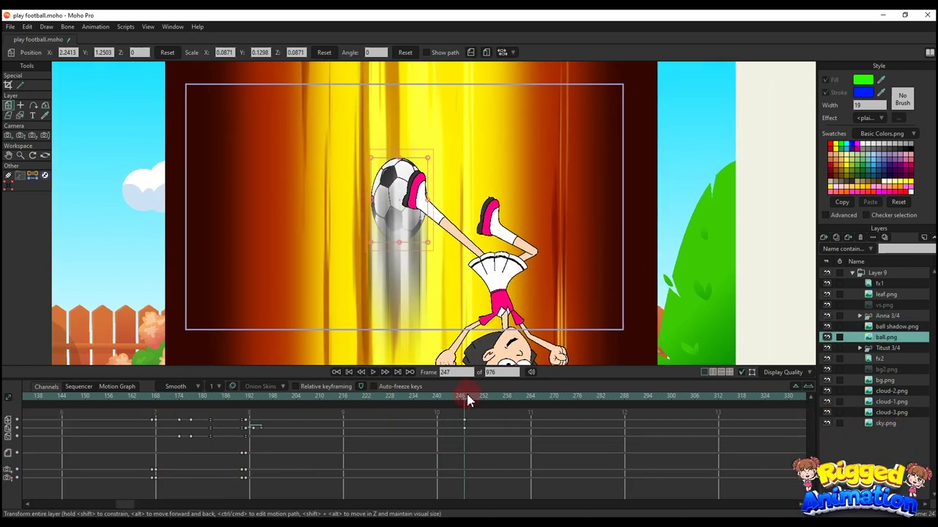
left_click_drag(472, 402, 470, 403)
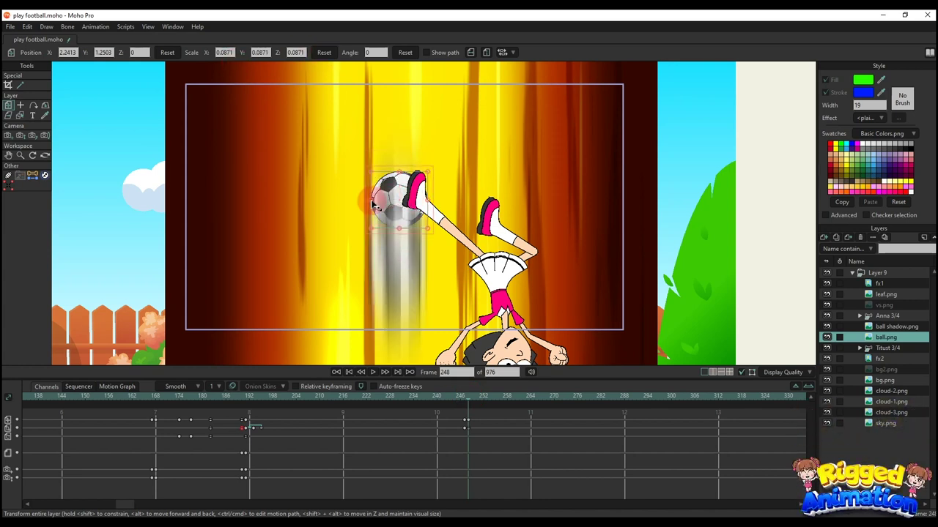
Step: Stretch the ball to a horizontal scale of 0.1161 at frame 248 and move it to X 2.0329, Y 1.3465
left_click_drag(373, 204, 400, 204)
left_click_drag(463, 400, 468, 398)
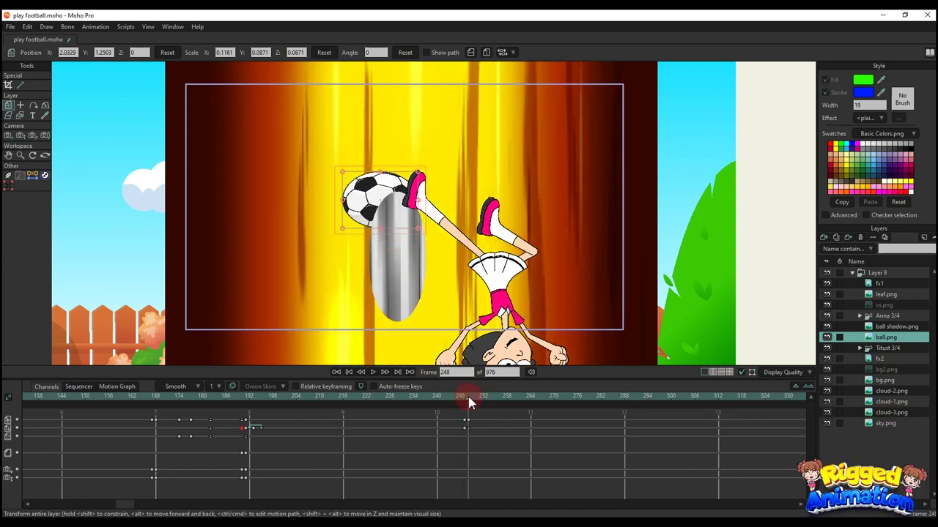
left_click_drag(390, 224, 390, 215)
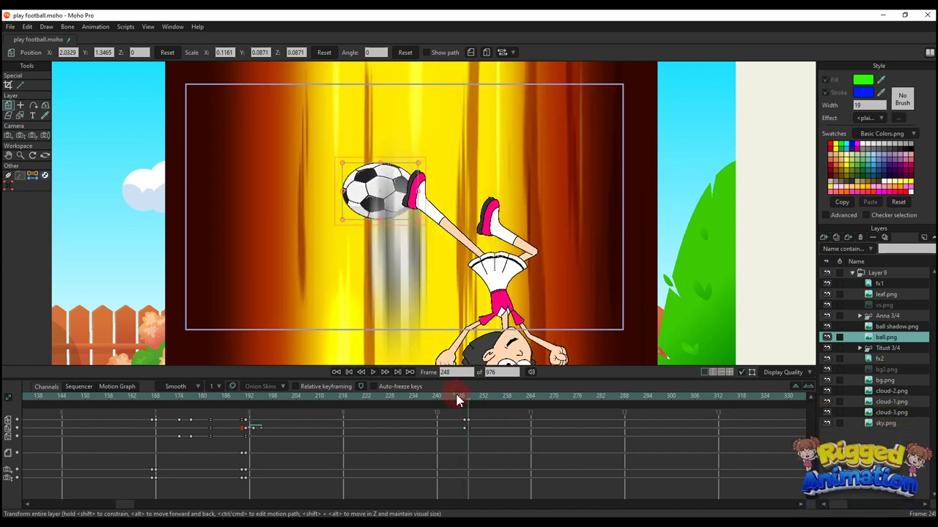
Step: Send the ball sideways out of the camera frame to X -1.8564 at frame 259 and change its keys' interpolation
left_click_drag(456, 400, 511, 405)
left_click_drag(375, 192, 123, 195)
right_click(469, 421)
left_click(480, 375)
left_click(567, 440)
scroll(377, 205, "down", 1)
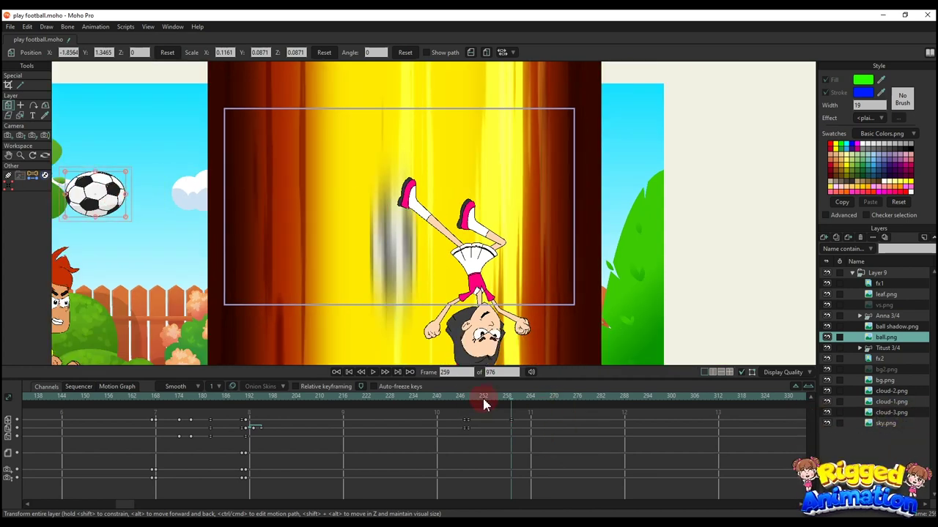
Step: At frame 248, rotate the ball shadow.png layer to 90 degrees, keying its previous pose at frame 247
left_click(468, 399)
left_click(402, 240)
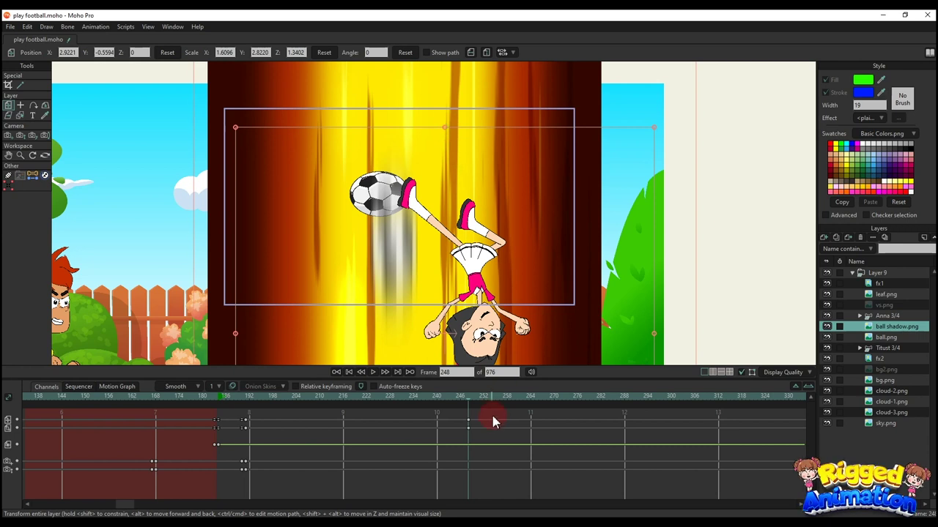
left_click_drag(463, 405, 468, 406)
left_click_drag(676, 233, 415, 253)
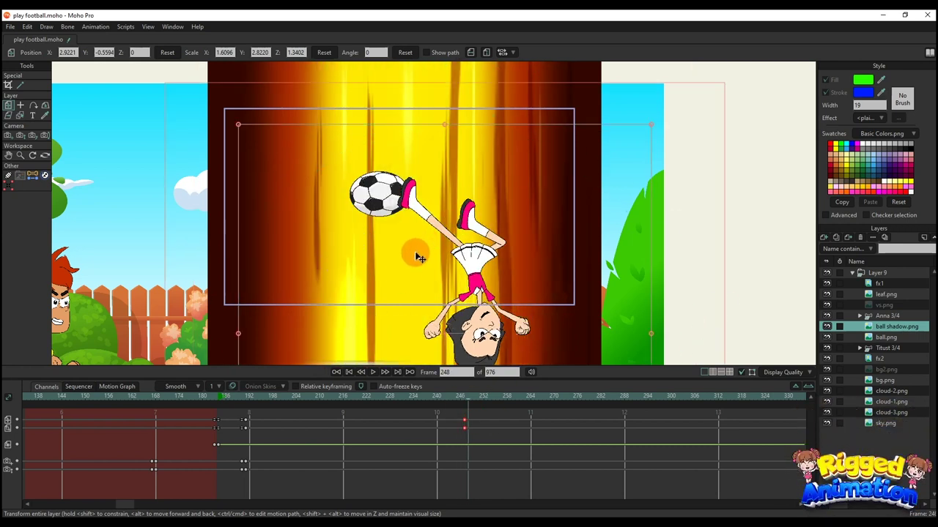
scroll(396, 295, "down", 1)
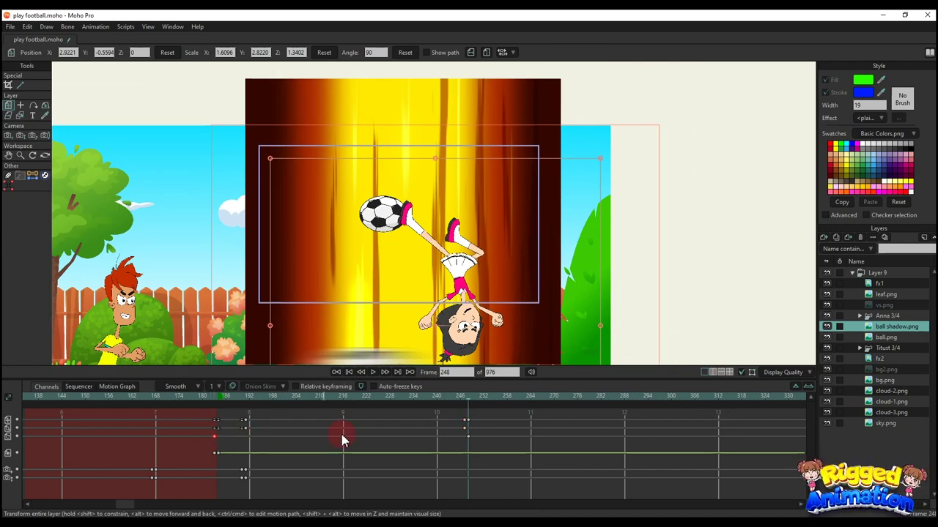
key("ctrl+c")
key("ctrl+v")
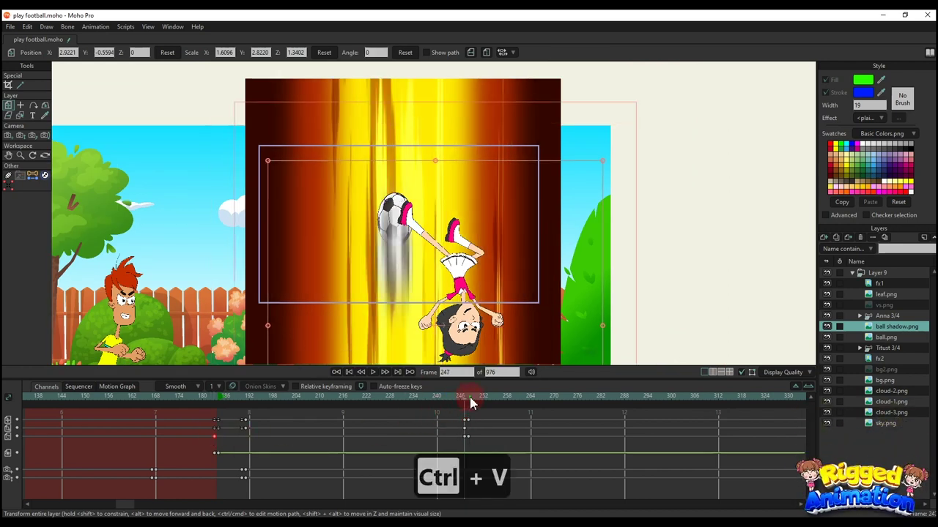
Step: Move the ball shadow to X 3.8666, Y 2.0306 at frame 248 so it trails sideways behind the ball
scroll(388, 334, "down", 1)
left_click_drag(382, 351, 425, 244)
scroll(414, 228, "up", 3)
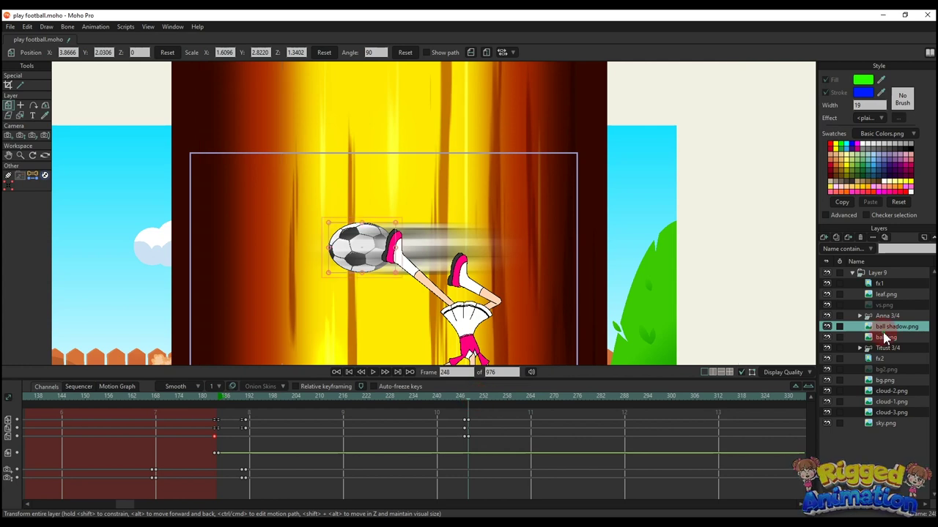
Step: Send the ball shadow sideways to X -0.3377 at frame 259 with the ball and change its keys' interpolation
left_click(885, 338)
left_click(512, 397)
left_click(875, 326)
scroll(372, 241, "down", 1)
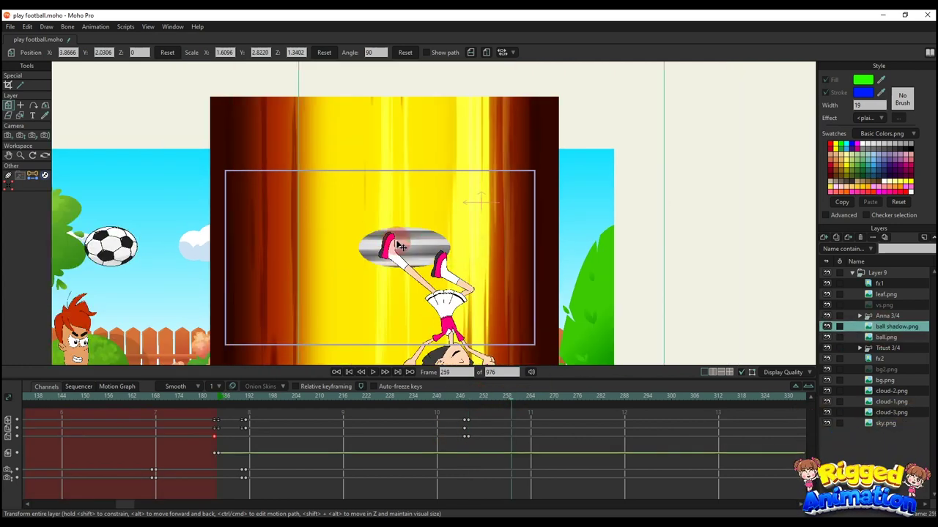
left_click_drag(400, 247, 165, 242)
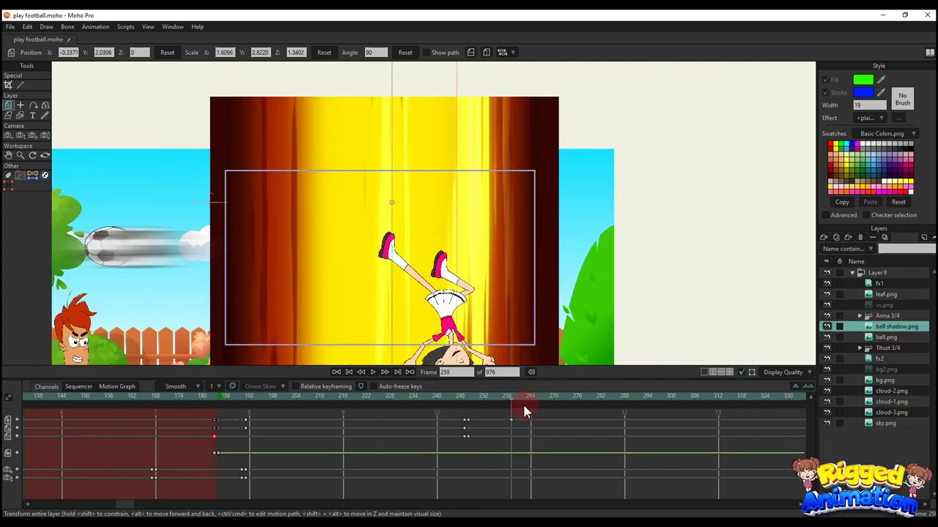
right_click(463, 422)
left_click(483, 364)
left_click(547, 419)
Step: Step through the kick frame by frame to check how the shadow follows the flying ball
left_click_drag(470, 398, 432, 396)
key("Right")
key("Right")
key("Right")
key("Right")
key("Right")
key("Right")
key("Right")
key("Right")
key("Right")
key("Right")
key("Right")
key("Right")
key("Right")
key("Right")
key("Right")
key("Right")
key("Right")
key("Right")
key("Right")
key("Right")
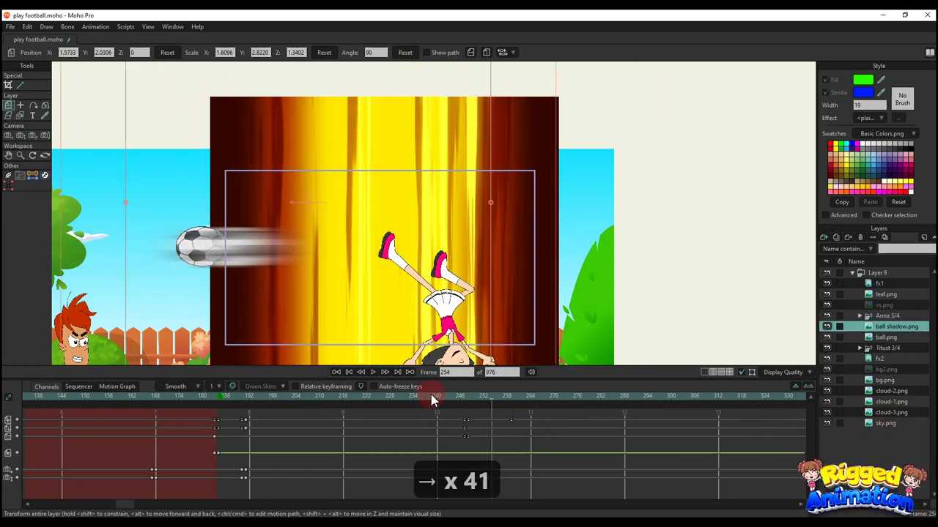
key("Right")
key("Right")
key("Right")
key("Right")
key("Right")
key("Right")
key("Right")
key("Right")
key("Right")
key("Right")
key("Right")
key("Right")
key("Right")
key("Right")
key("Right")
key("Right")
key("Right")
key("Right")
key("Right")
key("Right")
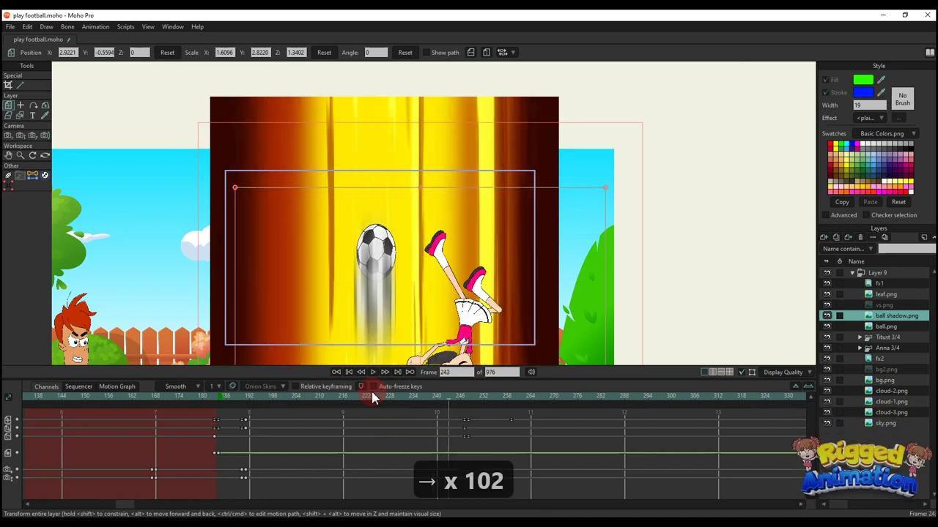
key("Right")
key("Right")
key("Right")
key("Right")
key("Right")
key("Right")
key("Right")
key("Right")
key("Right")
key("Right")
key("Right")
key("Right")
key("Right")
key("Right")
key("Right")
key("Right")
Step: At frame 254, rotate the Anna 3/4 layer's girl out of her upside-down pose and swing her kicking leg down
left_click(883, 316)
left_click_drag(461, 396, 491, 396)
key("y")
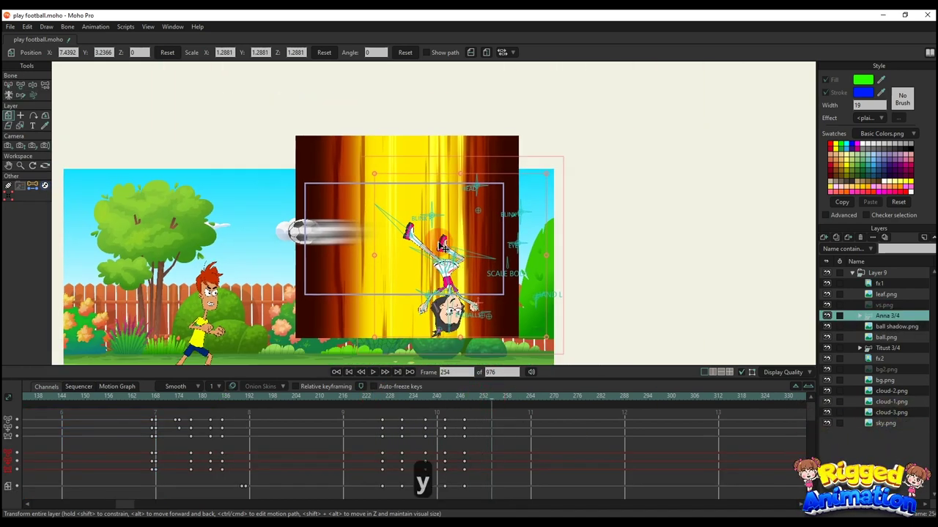
key("t")
mouse_move(407, 268)
left_mouse_down()
mouse_move(401, 310)
mouse_move(418, 314)
mouse_move(415, 280)
left_mouse_up()
left_click_drag(388, 220, 433, 353)
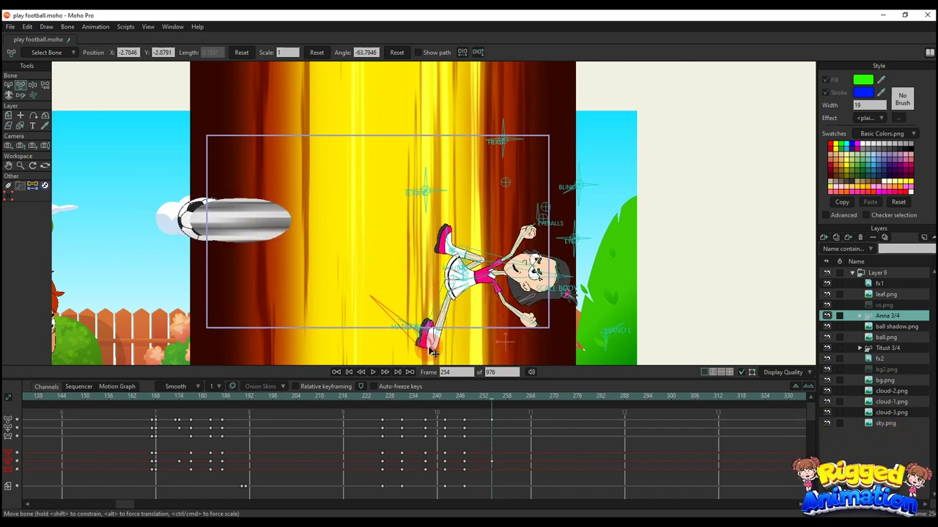
scroll(401, 274, "up", 8)
left_click_drag(417, 283, 406, 339)
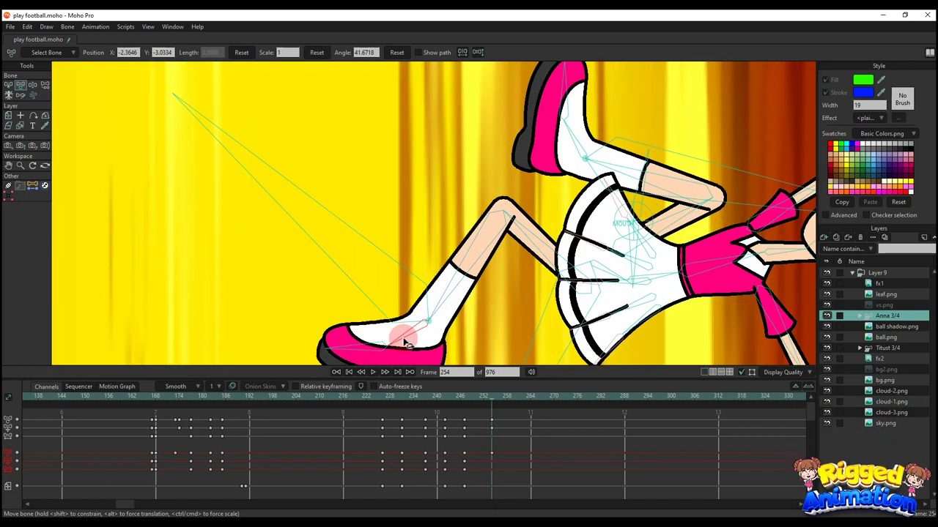
Step: Lower the girl's other leg at frame 254 and tilt her body and head further upright
scroll(459, 218, "down", 5)
left_click_drag(567, 200, 530, 145)
left_click_drag(530, 192, 471, 353)
scroll(476, 328, "up", 3)
scroll(480, 329, "up", 3)
scroll(512, 271, "down", 5)
left_click_drag(559, 230, 549, 292)
scroll(562, 250, "down", 2)
left_click_drag(562, 250, 556, 267)
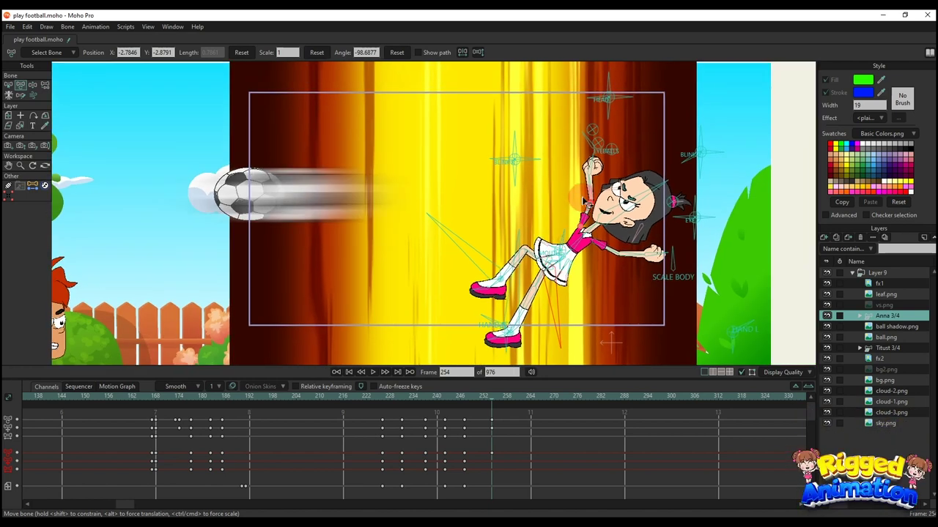
Step: Bend both of the girl's arms at frame 254 into a raised-fists pose
scroll(580, 208, "up", 2)
left_click_drag(606, 176, 533, 214)
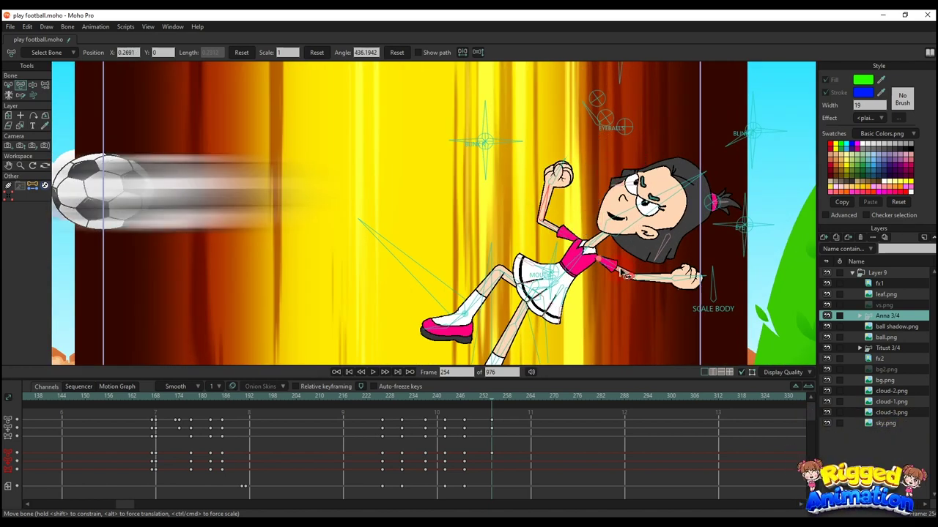
left_click_drag(626, 277, 614, 311)
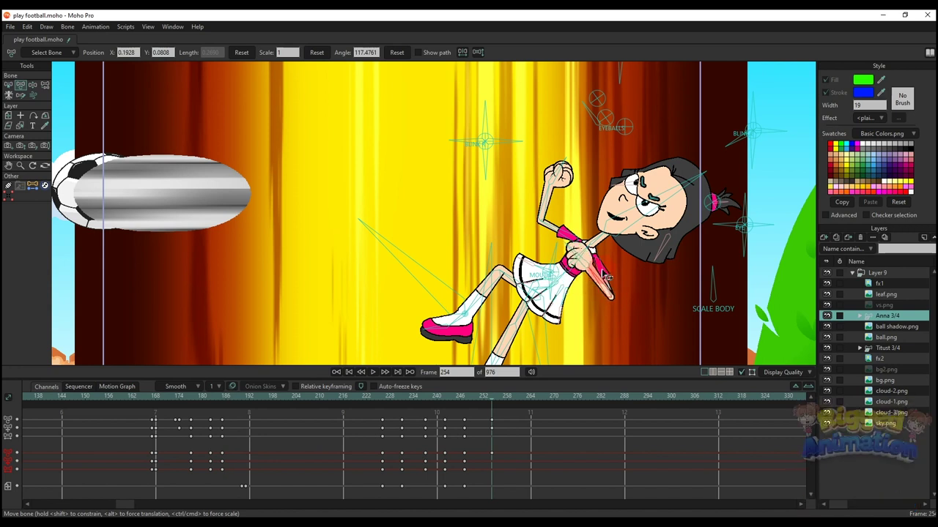
left_click_drag(643, 268, 630, 242)
Step: Straighten the girl upright at frame 254, with her standing leg extended under her and the front knee raised
scroll(630, 241, "down", 3)
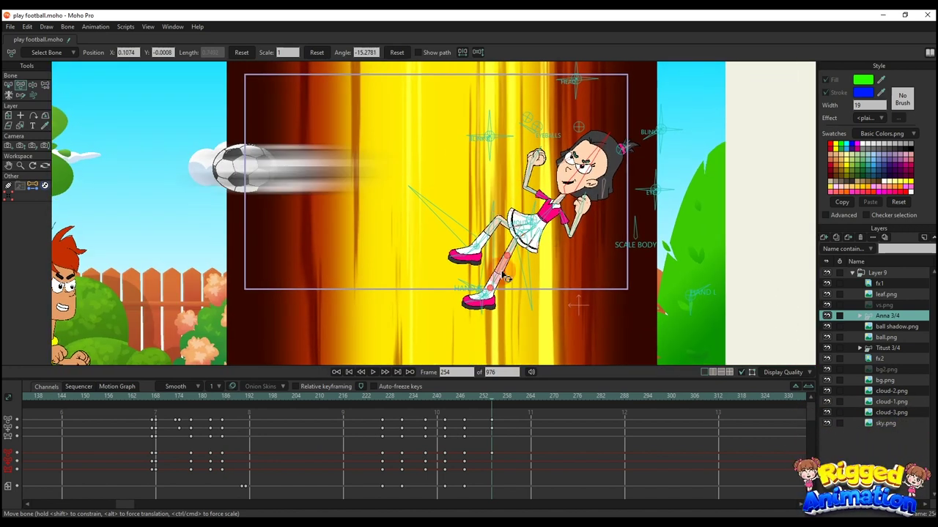
left_click_drag(463, 226, 488, 242)
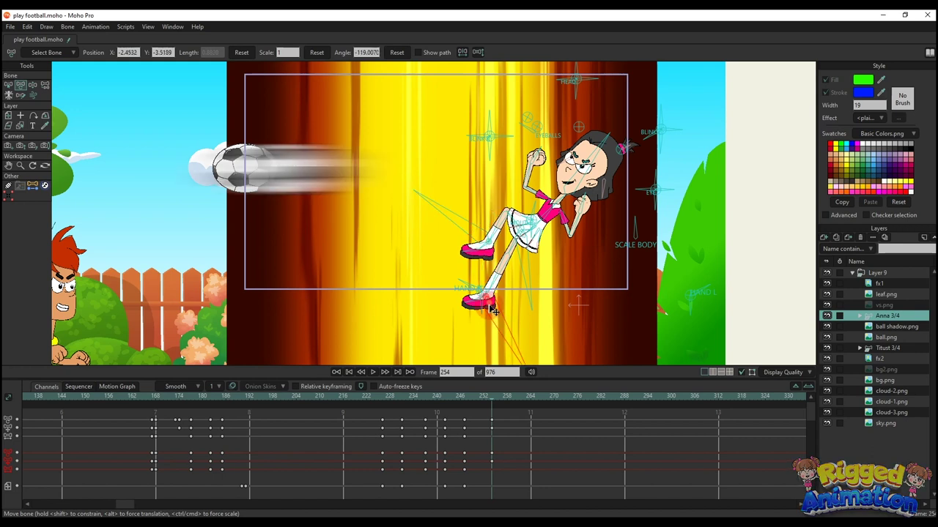
left_click_drag(487, 297, 537, 323)
scroll(523, 320, "up", 3)
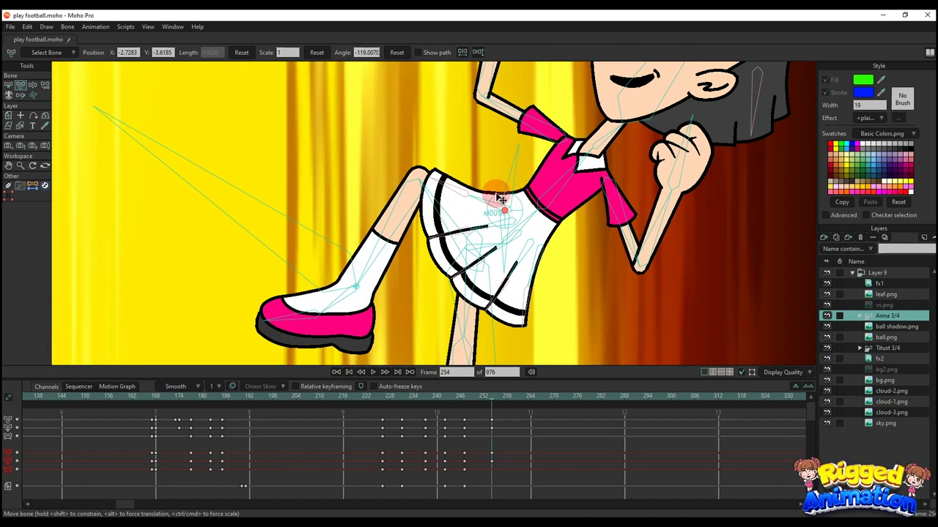
scroll(524, 312, "down", 1)
scroll(524, 306, "down", 3)
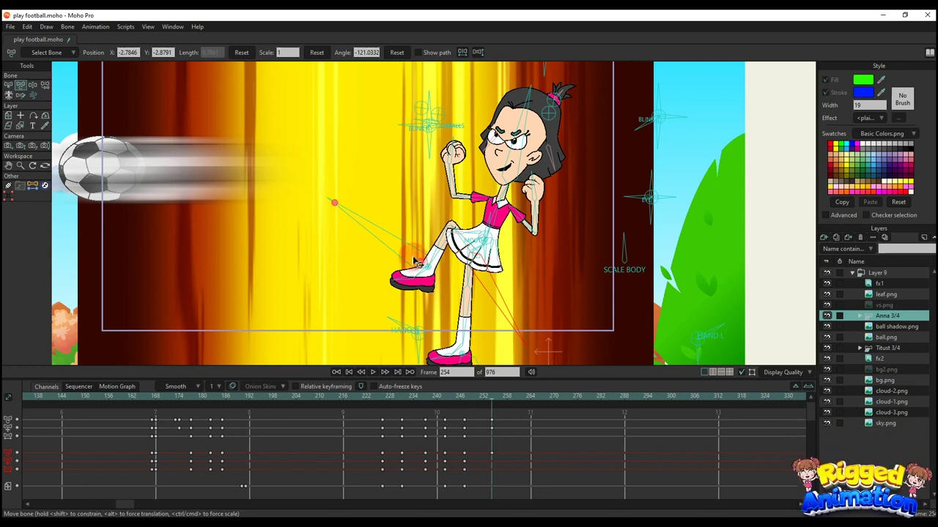
left_click_drag(424, 265, 428, 280)
mouse_move(477, 313)
left_mouse_down()
mouse_move(454, 264)
mouse_move(473, 313)
left_mouse_up()
left_click_drag(469, 247, 467, 294)
Step: Readjust the girl's arms at frame 254 so both fists stay raised, and adjust her eyeballs bone
scroll(469, 294, "down", 3)
scroll(494, 232, "up", 2)
left_click_drag(501, 234, 439, 226)
left_click_drag(433, 209, 414, 207)
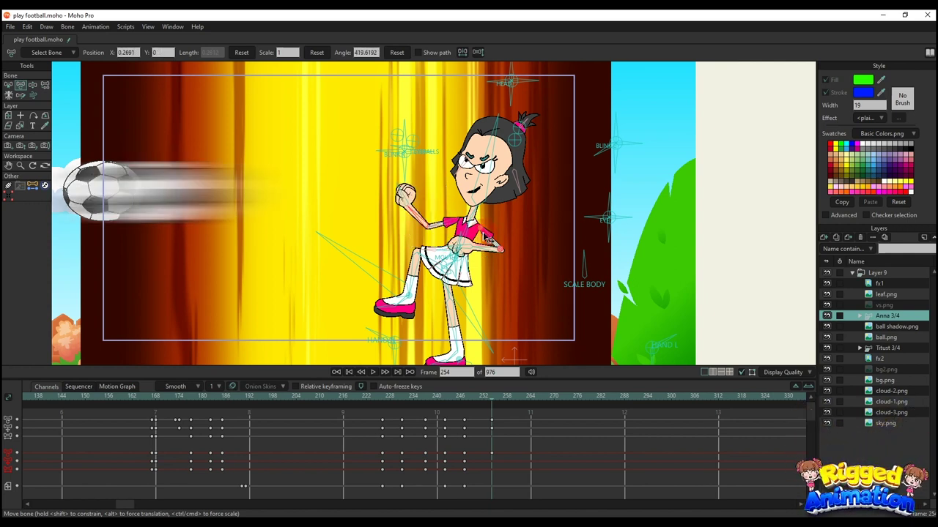
mouse_move(493, 242)
left_mouse_down()
mouse_move(502, 261)
mouse_move(489, 258)
left_mouse_up()
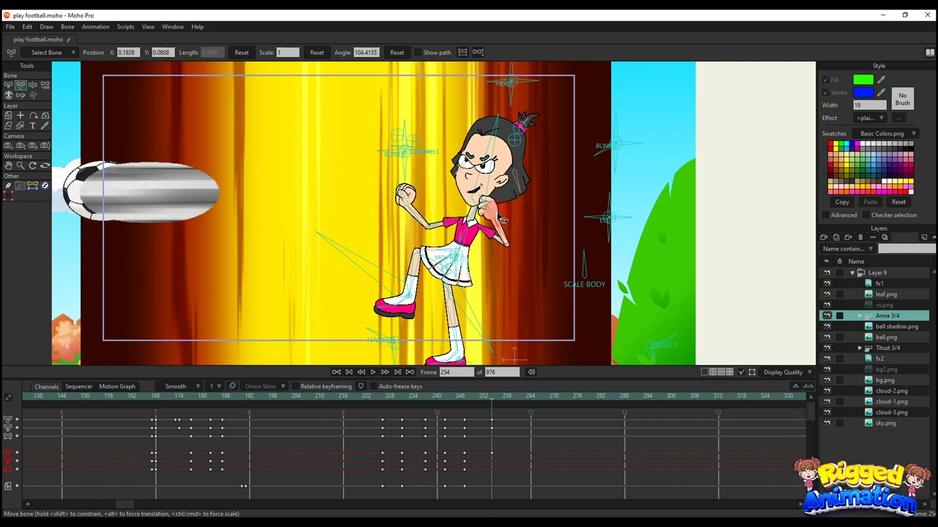
left_click_drag(499, 214, 505, 209)
scroll(433, 154, "up", 3)
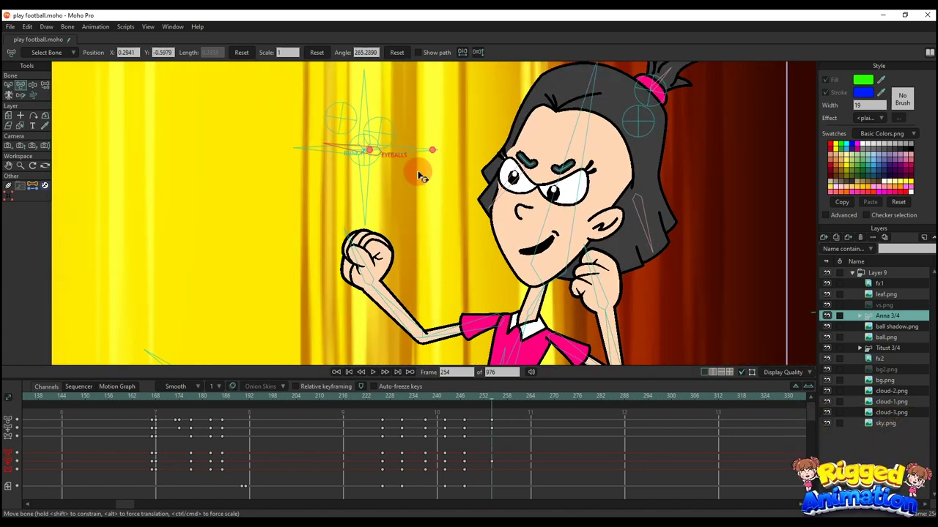
Step: Replay the animation from before the kick to check the girl's landing pose
scroll(422, 176, "down", 6)
left_click(385, 399)
key("space")
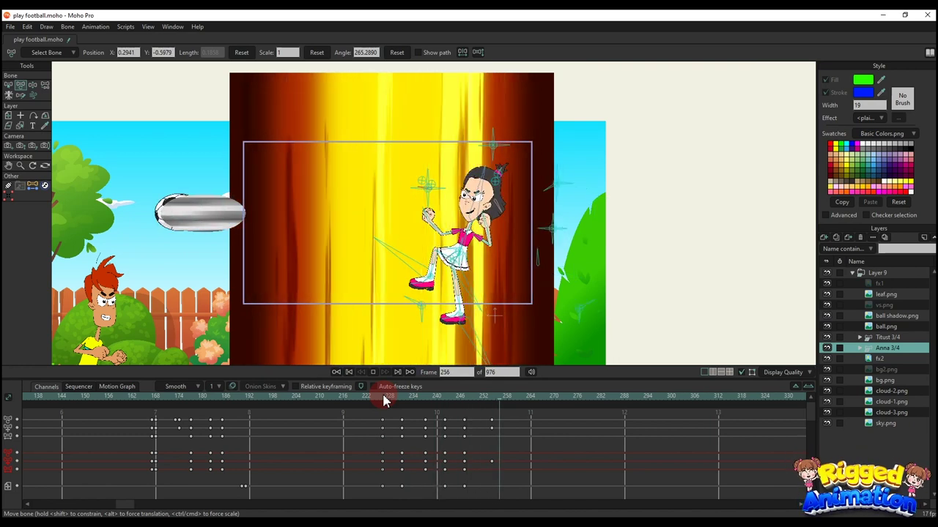
Step: At frame 240, extend one of the girl's legs upward and rotate its foot
left_click(437, 396)
mouse_move(423, 404)
left_mouse_down()
mouse_move(439, 396)
mouse_move(440, 407)
left_mouse_up()
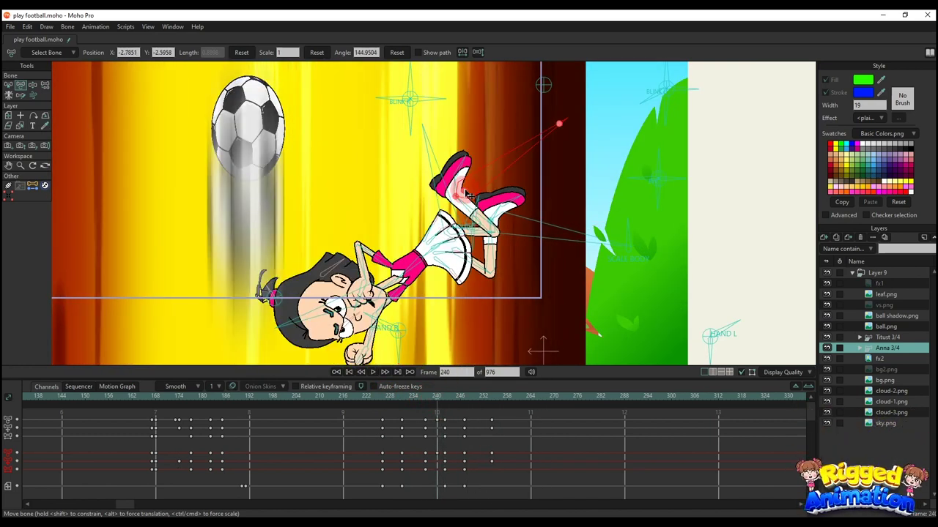
left_click_drag(559, 122, 595, 68)
scroll(492, 129, "up", 2)
left_click_drag(494, 127, 511, 147)
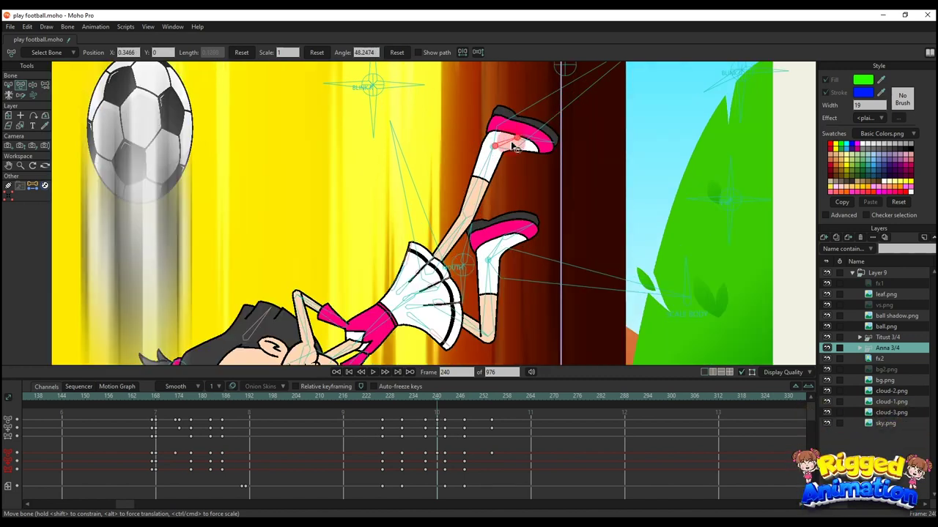
Step: At frame 239, raise the girl's lower leg beside the other and rotate its foot to match
scroll(512, 146, "down", 2)
mouse_move(440, 402)
left_mouse_down()
mouse_move(429, 404)
mouse_move(436, 409)
left_mouse_up()
scroll(505, 187, "up", 3)
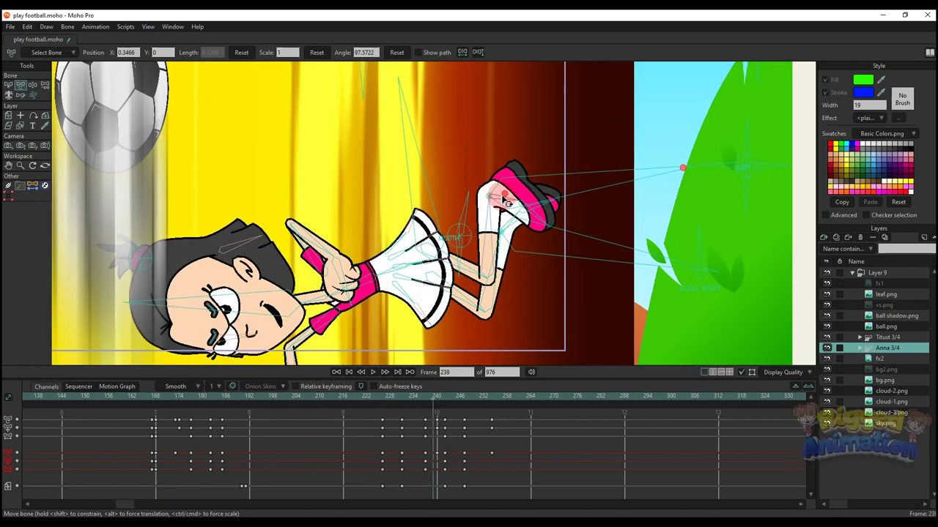
scroll(506, 186, "down", 3)
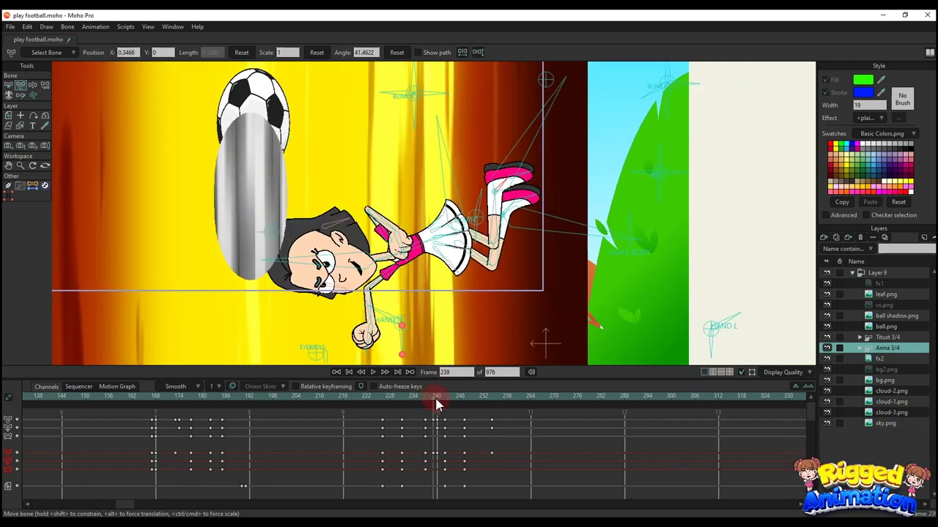
Step: Fold the girl's non-kicking leg in toward her skirt at frame 249
left_click_drag(437, 404, 458, 413)
mouse_move(471, 413)
left_mouse_down()
mouse_move(479, 413)
mouse_move(464, 412)
left_mouse_up()
left_click(473, 400)
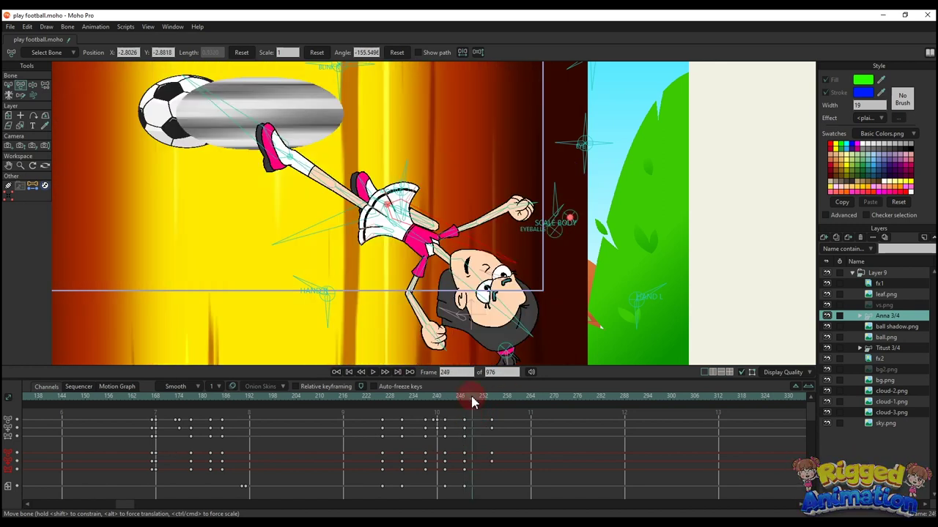
left_click_drag(433, 223, 377, 183)
Step: At frame 252, reposition the girl's descending leg below her skirt and rotate its foot
mouse_move(483, 402)
left_mouse_down()
mouse_move(472, 399)
mouse_move(480, 408)
left_mouse_up()
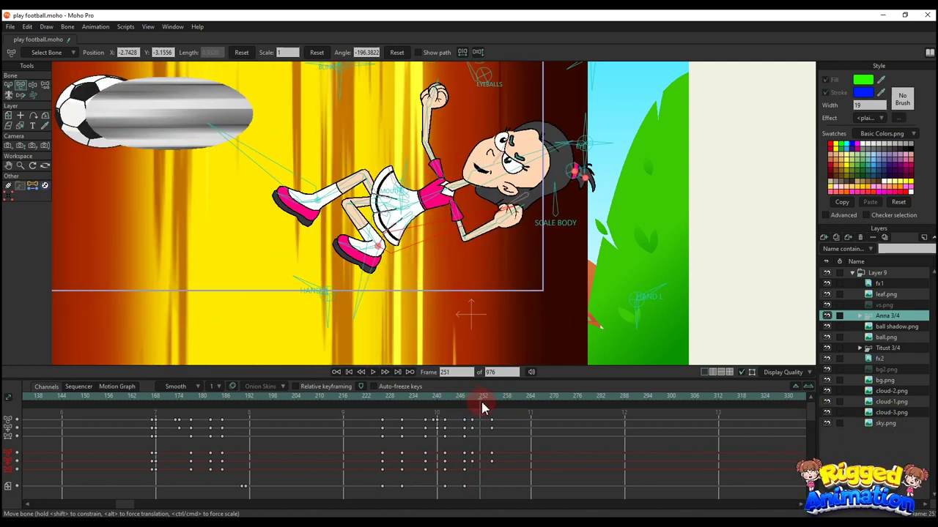
left_click(483, 402)
scroll(388, 290, "up", 2)
left_click_drag(390, 291, 403, 299)
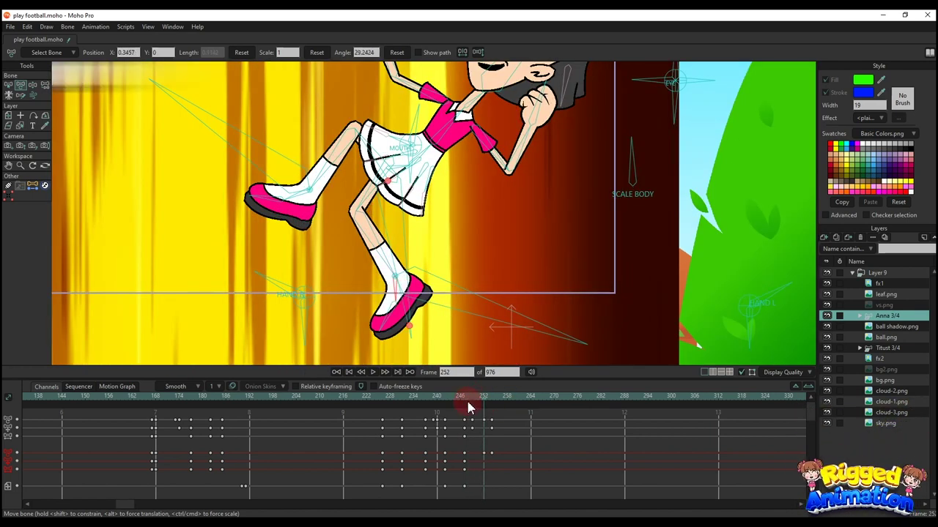
Step: Refine the girl's standing leg and foot at frame 254 and replay the kick
left_click_drag(466, 405, 492, 418)
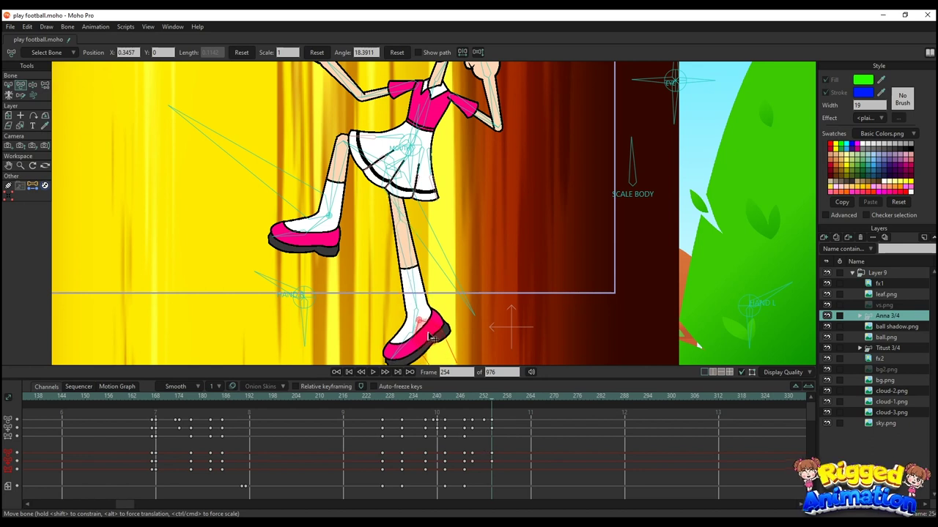
scroll(429, 251, "down", 5)
left_click_drag(430, 251, 488, 328)
left_click(390, 402)
key("space")
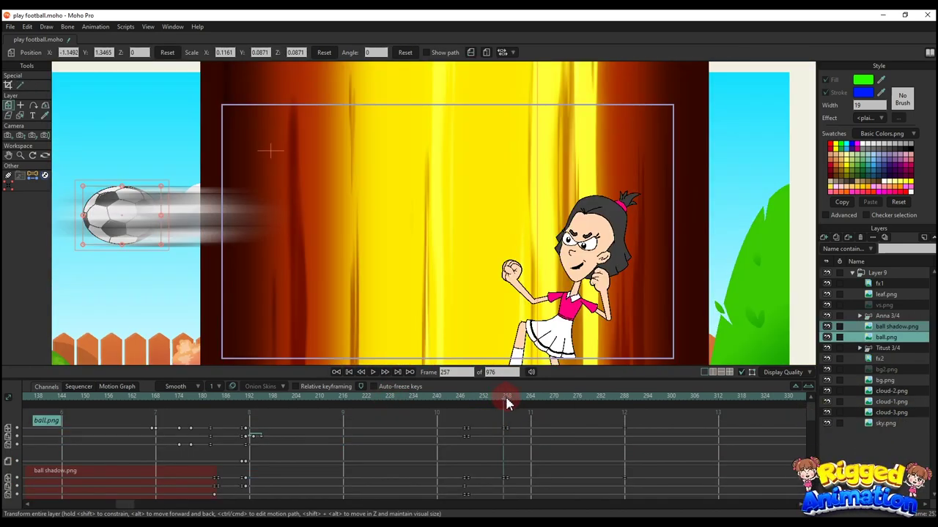
Step: At frame 258, zoom and track the camera to X 0.2984, Y 1.2196, Z 3.7321, framing the sky between the characters
left_click(506, 397)
left_click_drag(484, 267, 496, 269)
key("4")
key("4")
left_click_drag(502, 235, 533, 257)
key("5")
mouse_move(483, 230)
left_mouse_down()
mouse_move(441, 228)
mouse_move(485, 237)
left_mouse_up()
key("4")
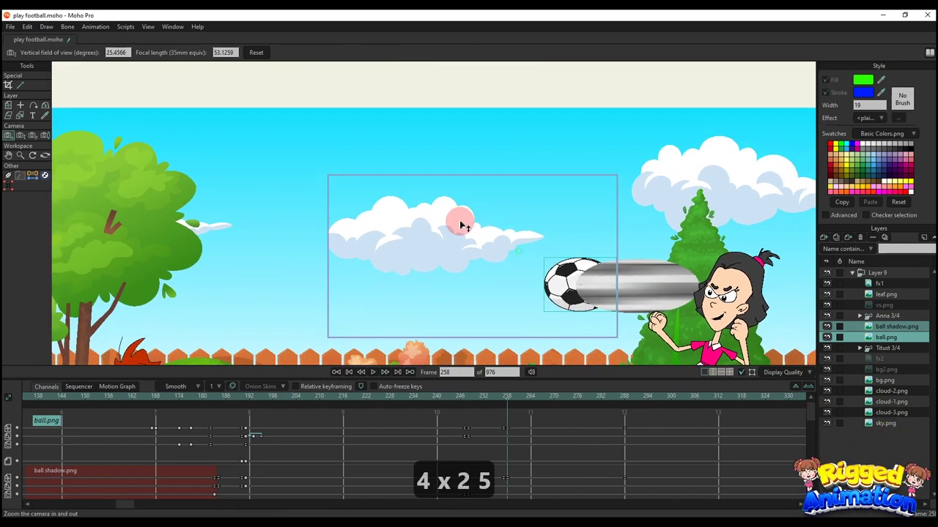
key("5")
left_click_drag(484, 234, 420, 220)
scroll(476, 263, "up", 3)
left_click_drag(477, 264, 468, 229)
key("4")
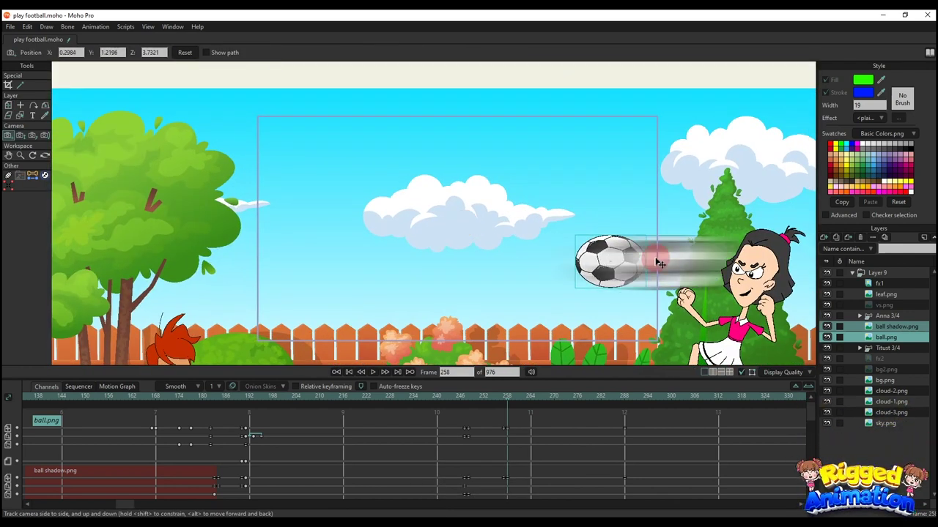
Step: Move the ball and its shadow together to X 3.2080, Y 1.1821 at frame 258, just outside the camera frame
scroll(562, 439, "down", 2)
left_click_drag(659, 263, 697, 246)
key("m")
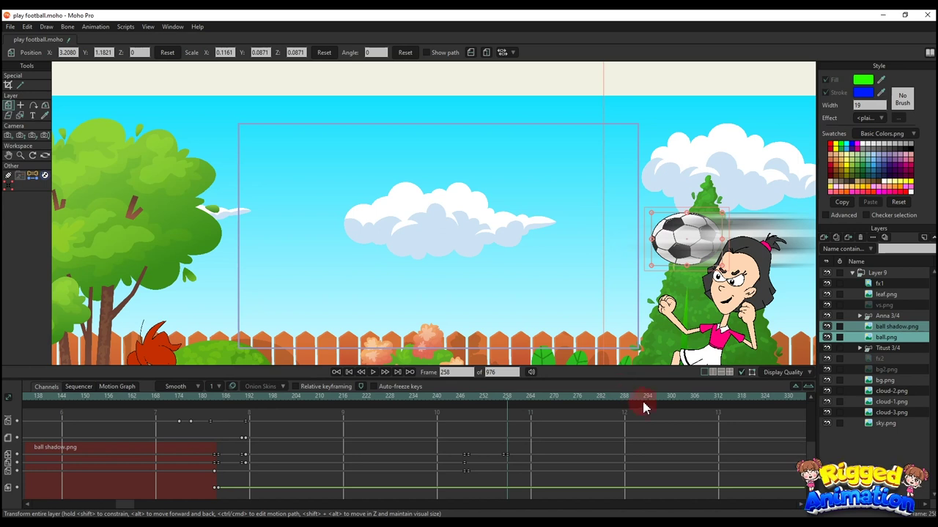
Step: Move the ball and its shadow to X -4.1009 at frame 288, make their movement keys linear, and replay the flight
left_click_drag(644, 403, 625, 377)
left_click_drag(694, 247, 141, 256)
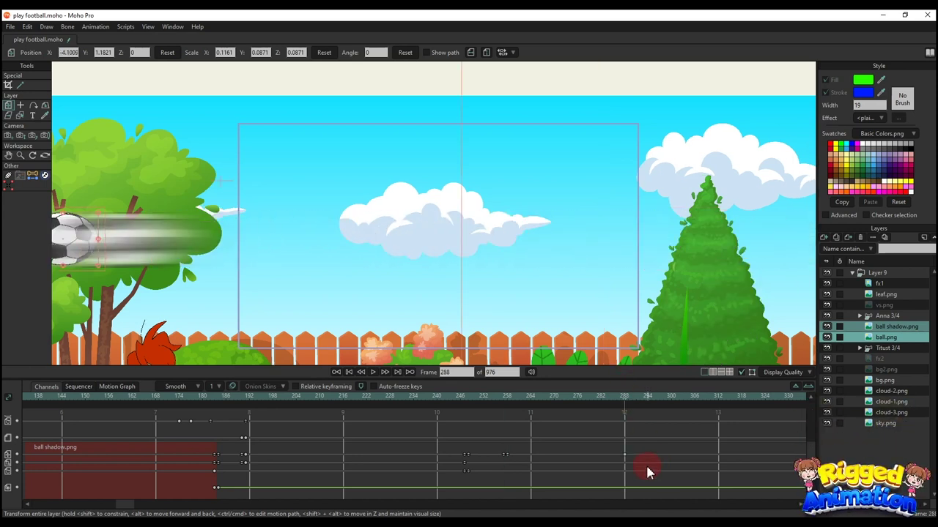
scroll(646, 468, "up", 1)
left_click_drag(648, 485, 497, 407)
right_click(503, 422)
left_click(525, 380)
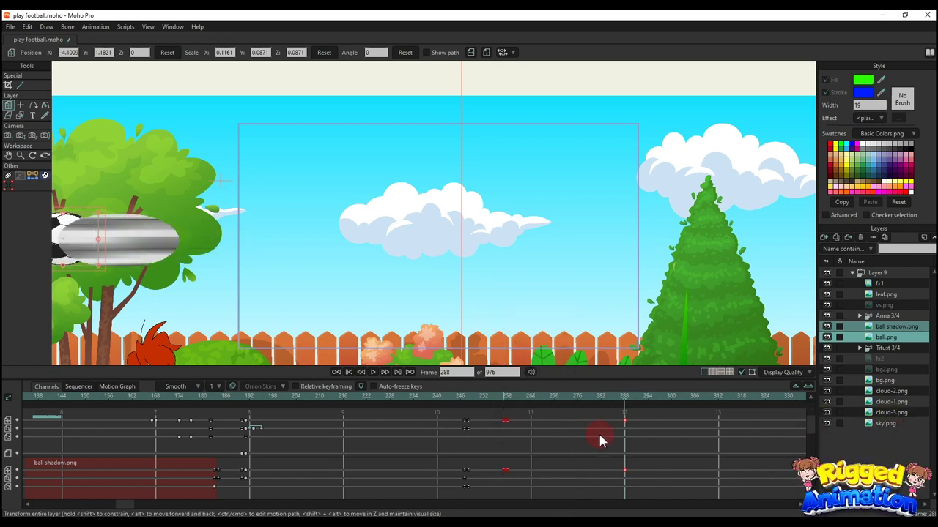
left_click(472, 403)
mouse_move(437, 282)
left_mouse_down()
mouse_move(403, 261)
mouse_move(437, 272)
left_mouse_up()
scroll(437, 273, "up", 1)
key("space")
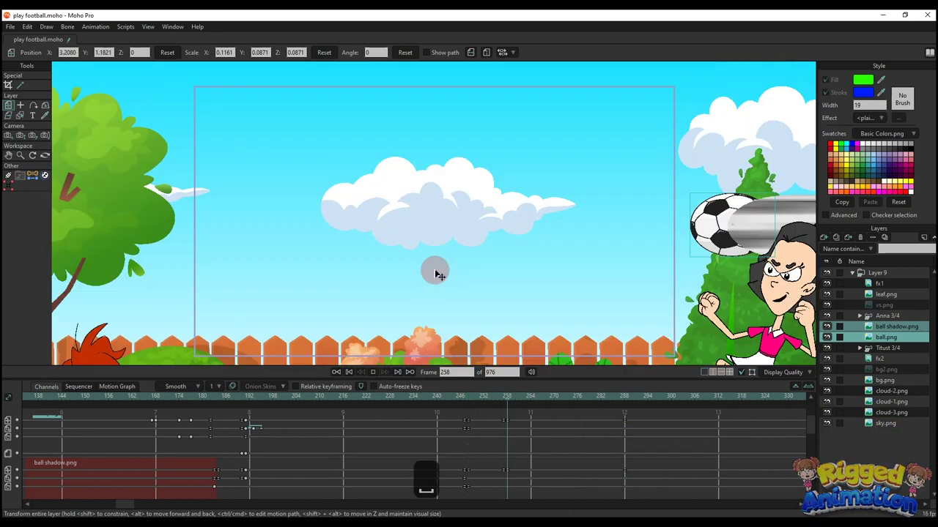
key("space")
Step: Stretch the ball to X scale 0.1230 at frame 260 and paste its unstretched scale key at frame 262
left_click(514, 397)
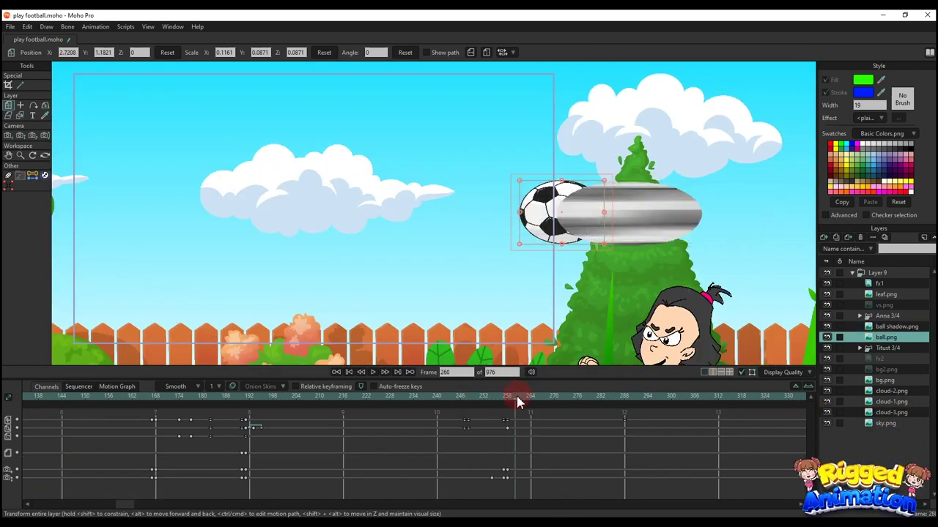
left_click_drag(523, 215, 519, 215)
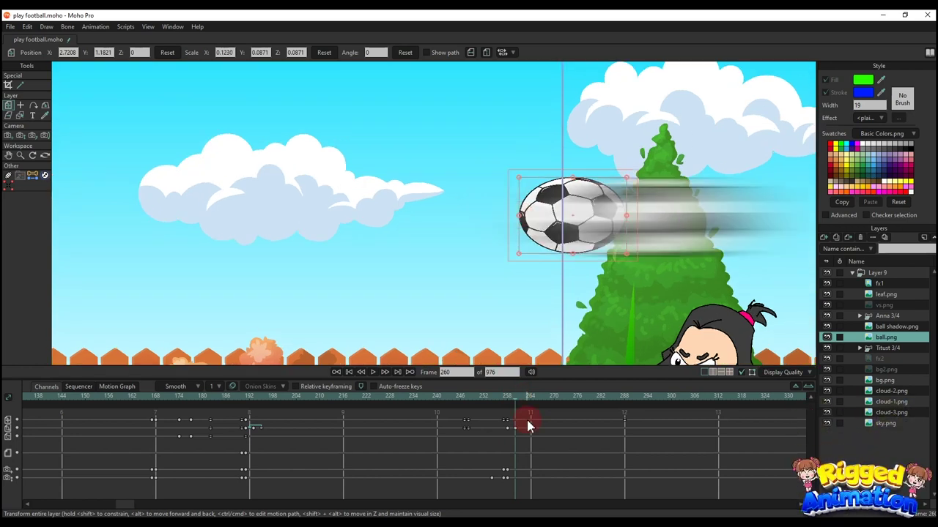
left_click(524, 403)
key("ctrl+v")
Step: Set the ball's scale keyframe at frame 262 to cycle so the stretching repeats, and replay the shot
right_click(528, 433)
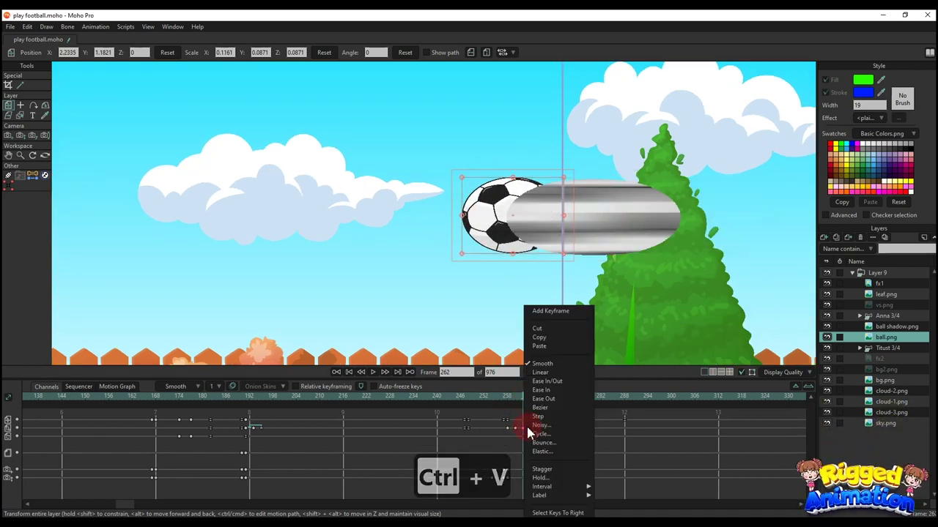
left_click(541, 434)
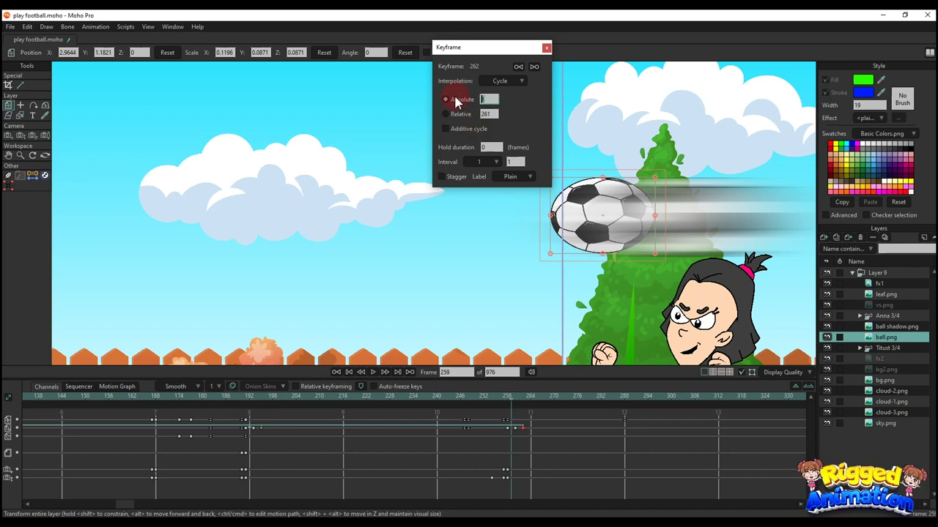
left_click(546, 47)
key("space")
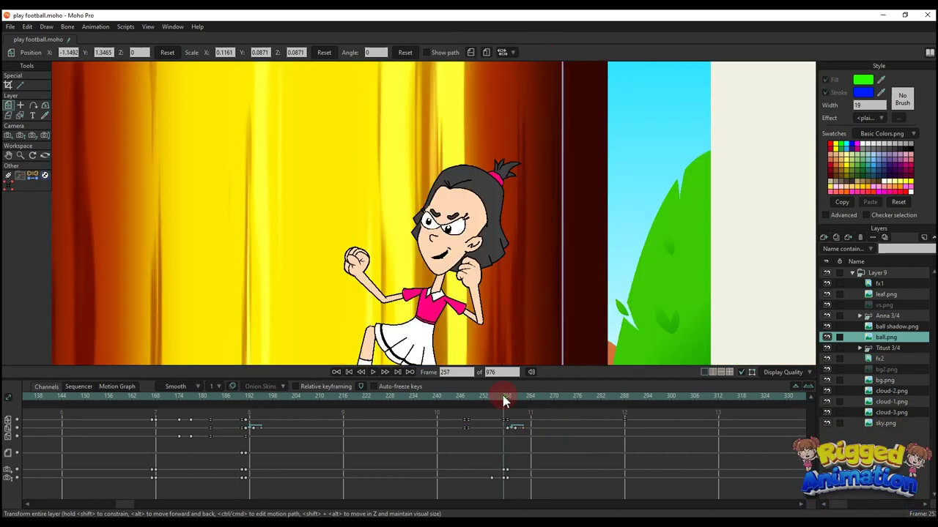
key("space")
key("space")
key("space")
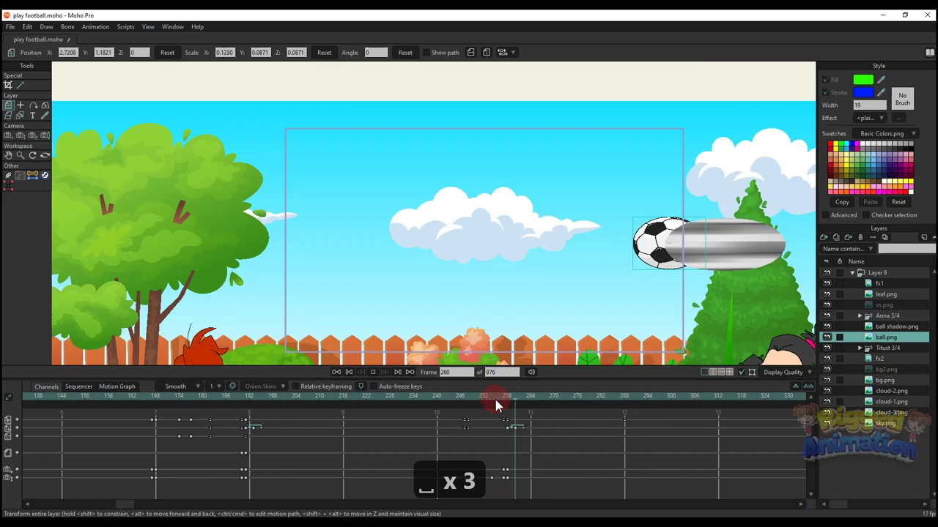
key("space")
Step: Shift the final movement keyframes of the ball and its shadow from frame 288 to 282 and replay
left_click(624, 399)
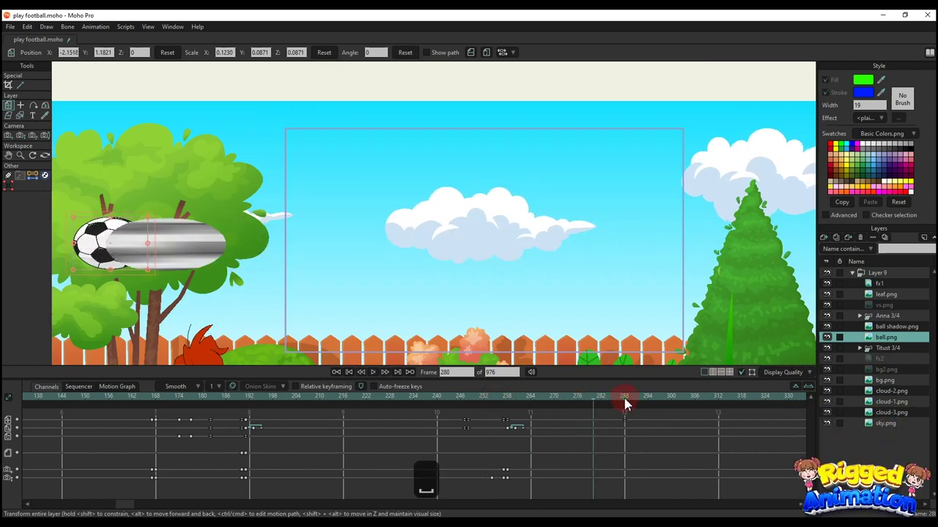
left_click(885, 328, "ctrl")
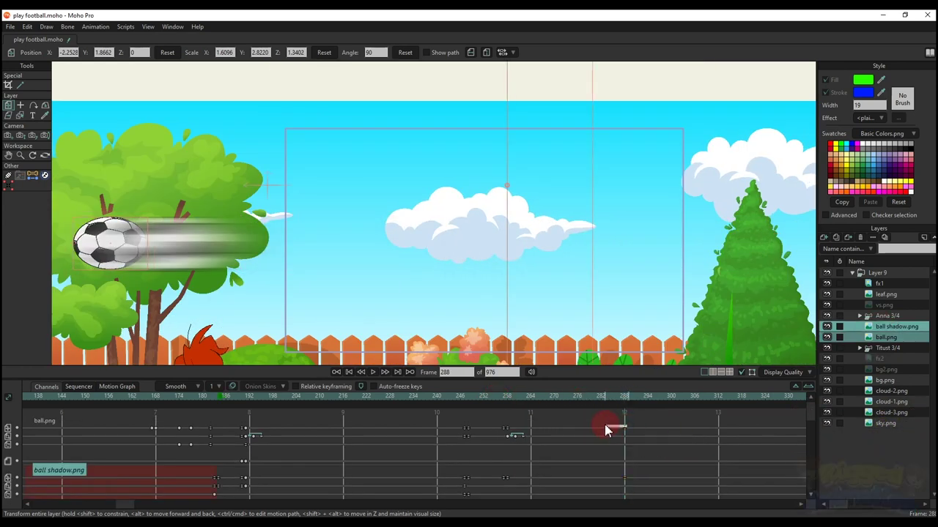
left_click(503, 396)
key("space")
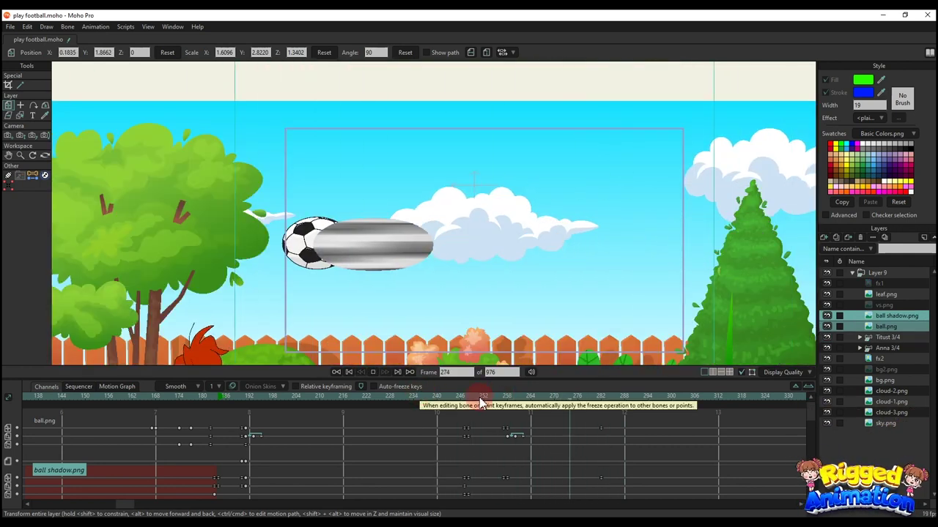
Step: Hold the current camera framing with track and zoom keyframes at frames 282 and 283
left_click(602, 396)
key("4")
key("5")
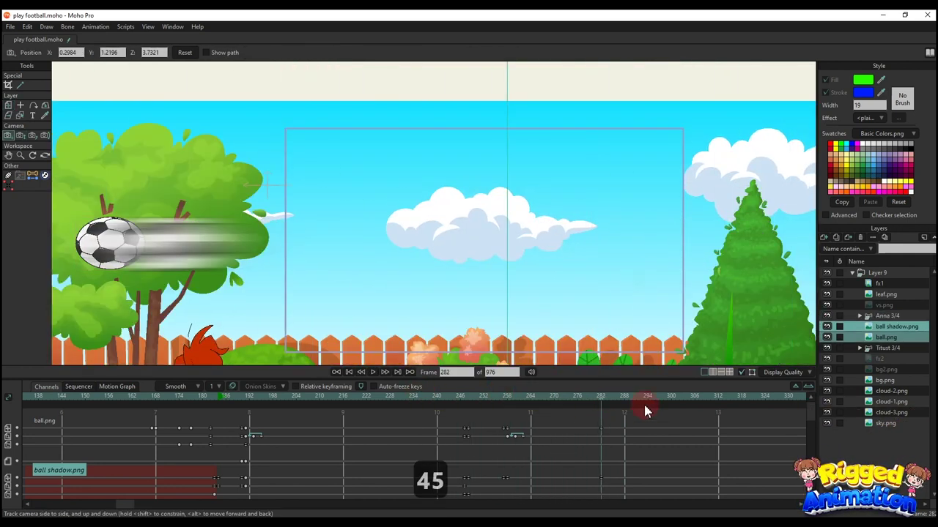
scroll(644, 410, "down", 3)
left_click(604, 397)
key("4")
left_click_drag(621, 316, 432, 219)
key("5")
left_click_drag(432, 219, 602, 253)
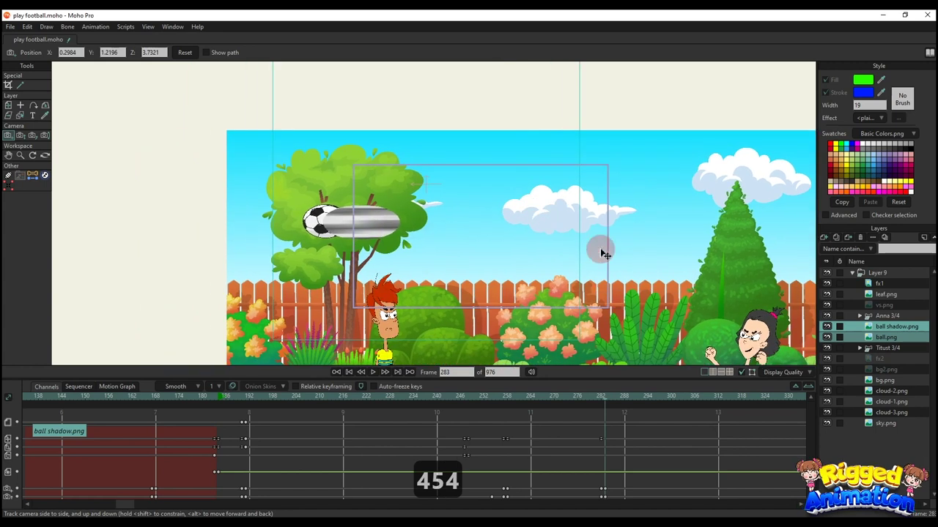
left_click_drag(500, 236, 423, 221)
Step: At frame 283, move the ball and shadow back toward the girl and track the camera to X -2.8004, Y 0.8414 above the boy
key("m")
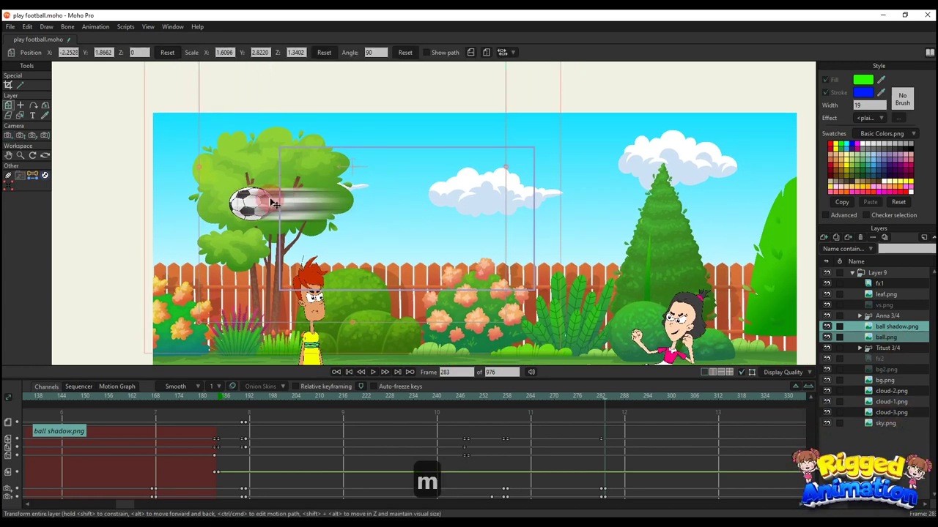
left_click_drag(252, 201, 504, 230)
left_click_drag(462, 234, 464, 229)
scroll(465, 232, "up", 3)
left_click_drag(359, 235, 461, 243)
key("4")
key("5")
key("4")
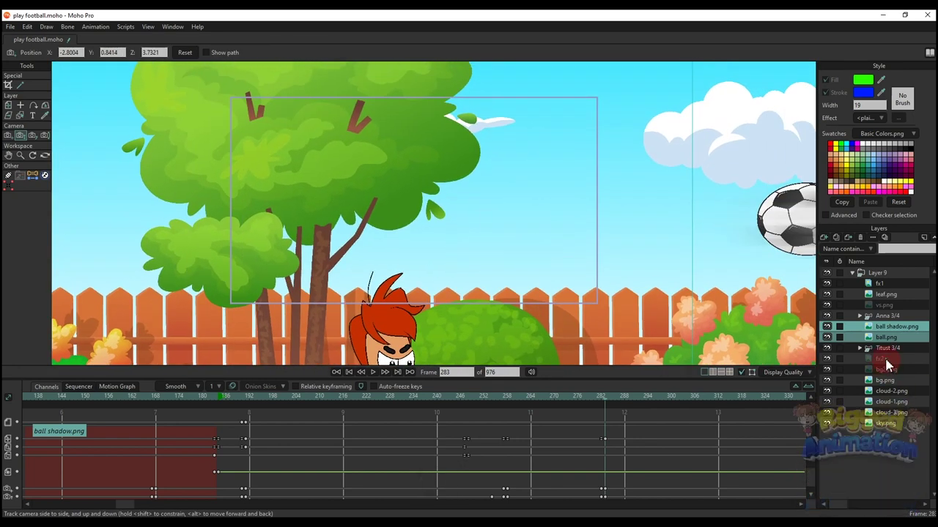
Step: Import the speedline 3 image sequence starting at Comp 1_00 as a new layer at frame 283
left_click(886, 359)
left_click(823, 240)
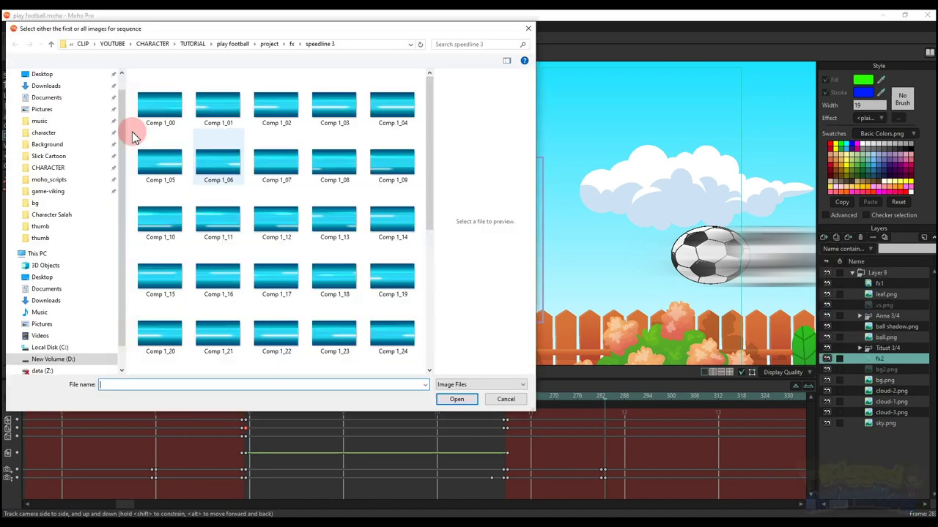
left_click(183, 111)
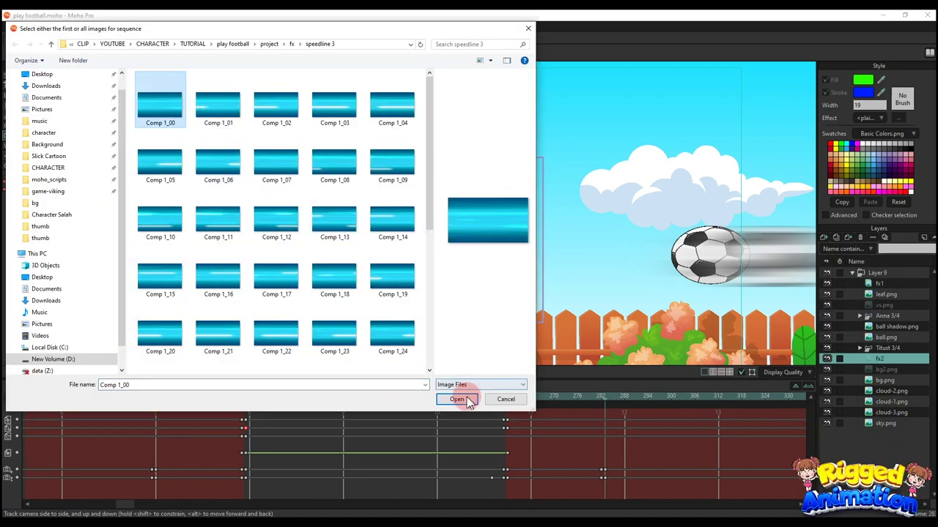
left_click(456, 399)
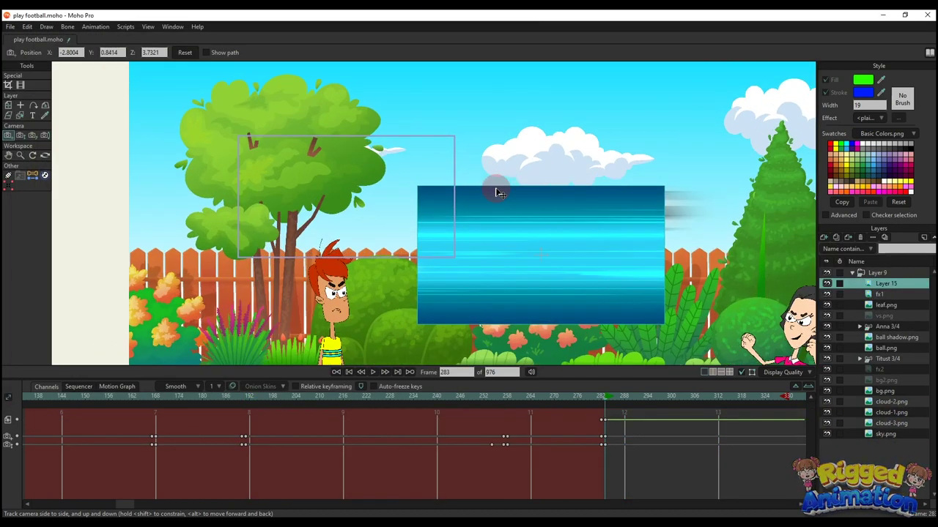
Step: Rotate the blue speed-line layer to -90, place it behind the boy, and enlarge it to cover the camera frame
key("m")
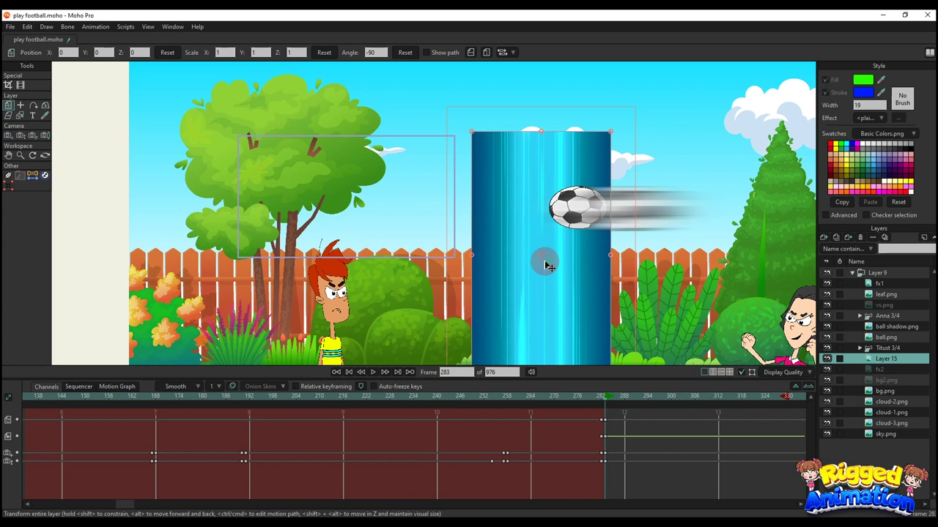
left_click_drag(544, 260, 363, 205)
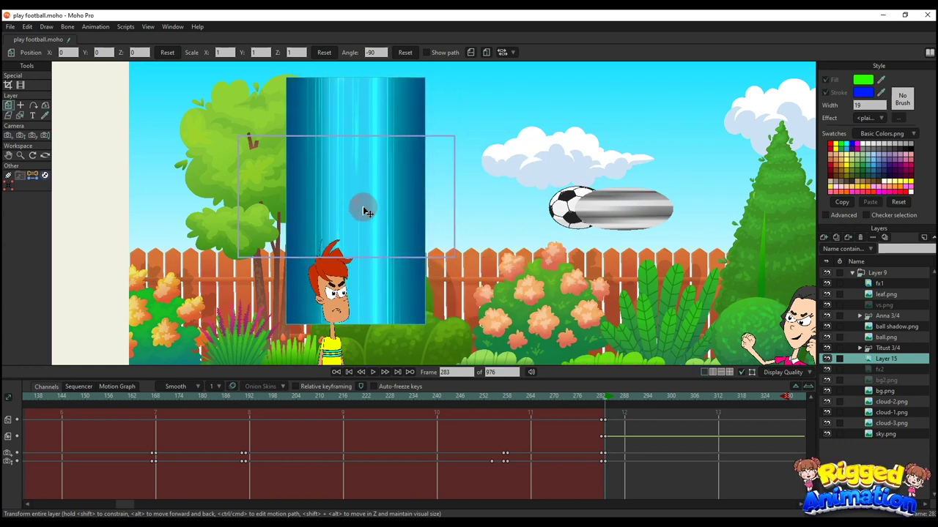
left_click_drag(426, 200, 416, 227)
scroll(389, 217, "up", 2)
Step: Freeze the boy's pose at frames 282 and 283 and place him at X 0.1384, Y 1.4201 below the camera frame
left_click(885, 349)
scroll(431, 263, "down", 1)
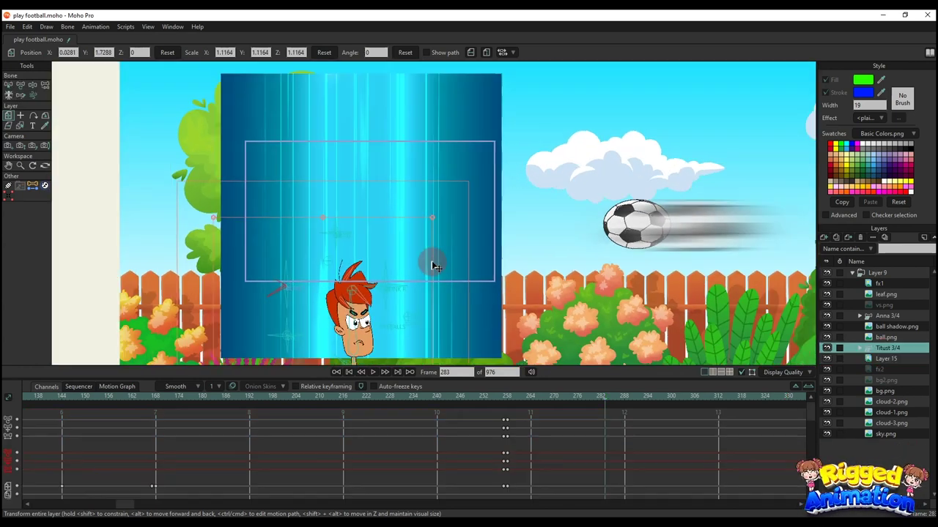
scroll(432, 264, "down", 2)
left_click_drag(432, 265, 430, 203)
left_click_drag(367, 213, 371, 237)
left_click_drag(368, 180, 387, 250)
scroll(388, 249, "up", 5)
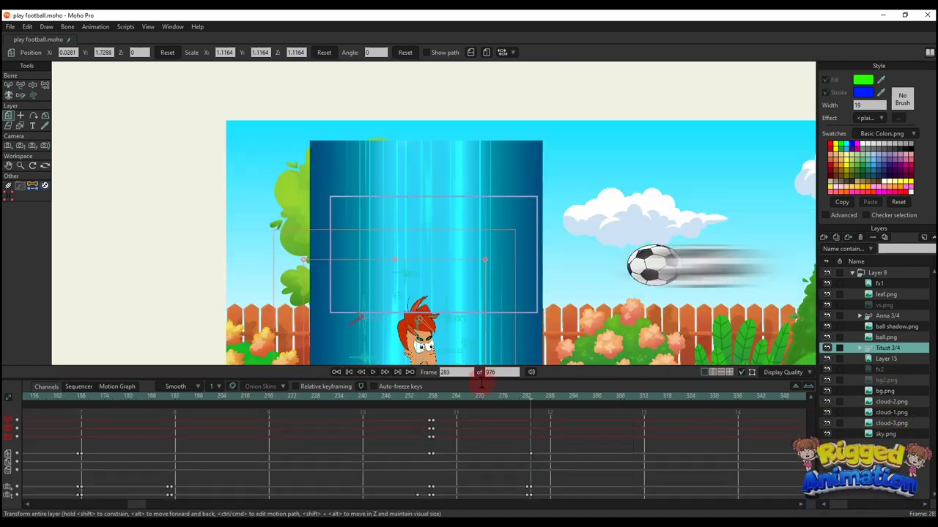
left_click_drag(500, 313, 501, 247)
left_click_drag(430, 281, 428, 302)
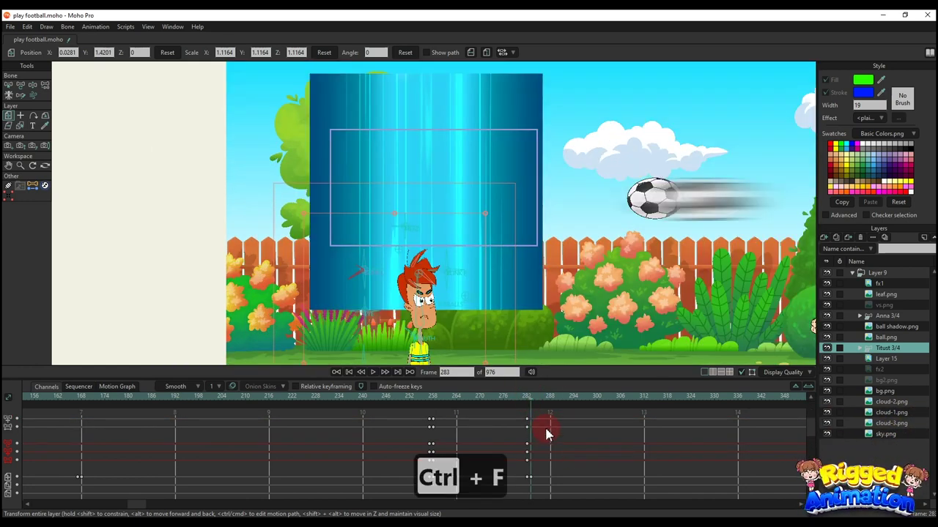
key("ctrl+f")
scroll(547, 431, "down", 3)
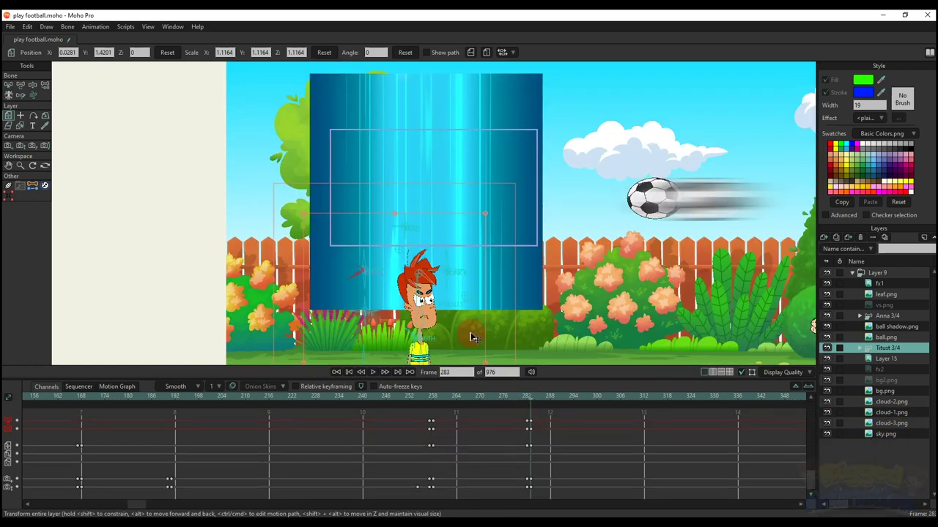
left_click_drag(465, 322, 466, 302)
Step: Try raising the boy to Y 3.0176 at frame 298 and delete that position keyframe
right_click(619, 449)
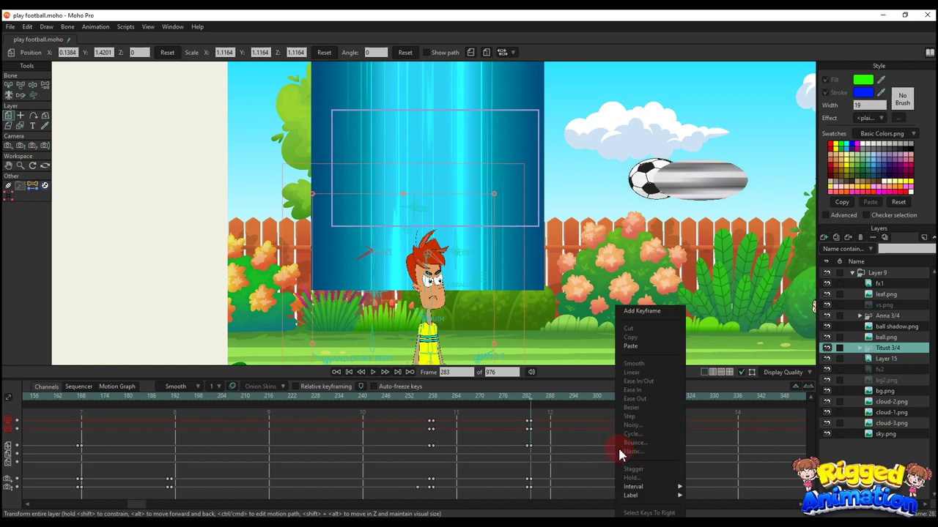
left_click_drag(521, 440, 407, 432)
left_click_drag(438, 397, 477, 405)
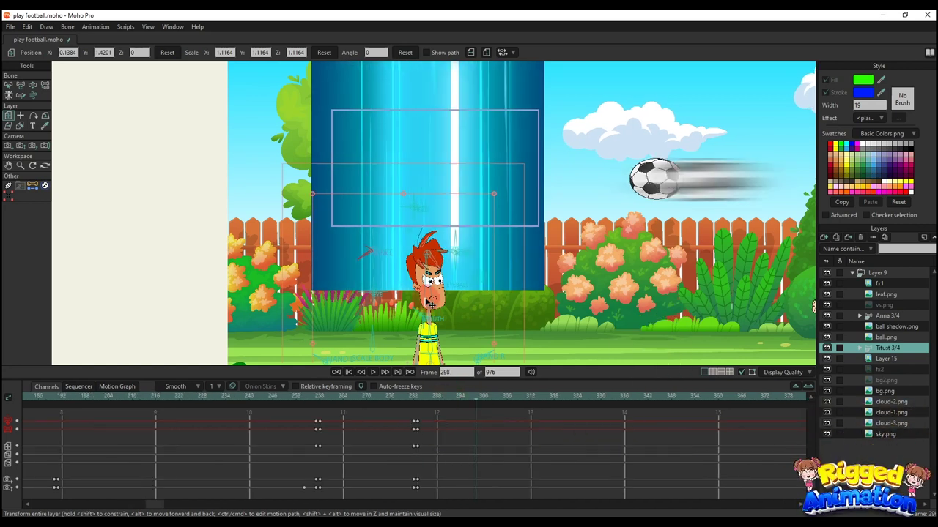
scroll(431, 277, "up", 1)
left_click_drag(428, 310, 451, 175)
left_click_drag(461, 201, 446, 296)
scroll(446, 297, "up", 1)
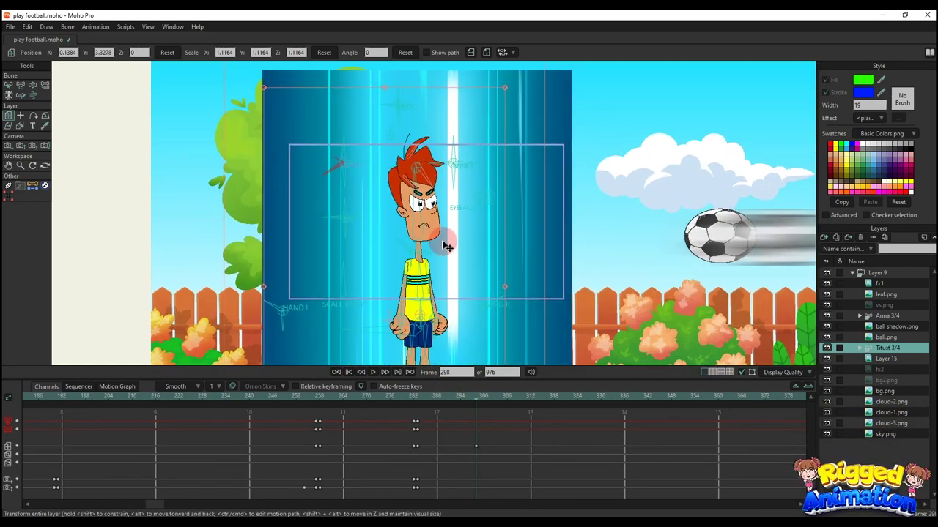
left_click_drag(418, 250, 426, 280)
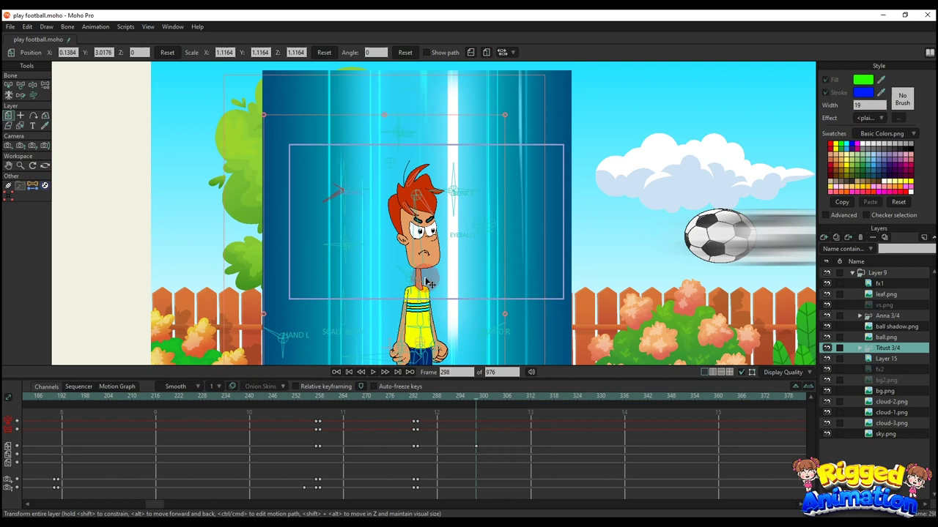
left_click(421, 402)
left_click_drag(451, 425, 489, 465)
key("BackSpace")
Step: At frame 283, move the boy to X -0.8517, Y 1.3647, below the camera frame on the side away from the ball
scroll(439, 314, "down", 1)
left_click_drag(449, 347, 471, 254)
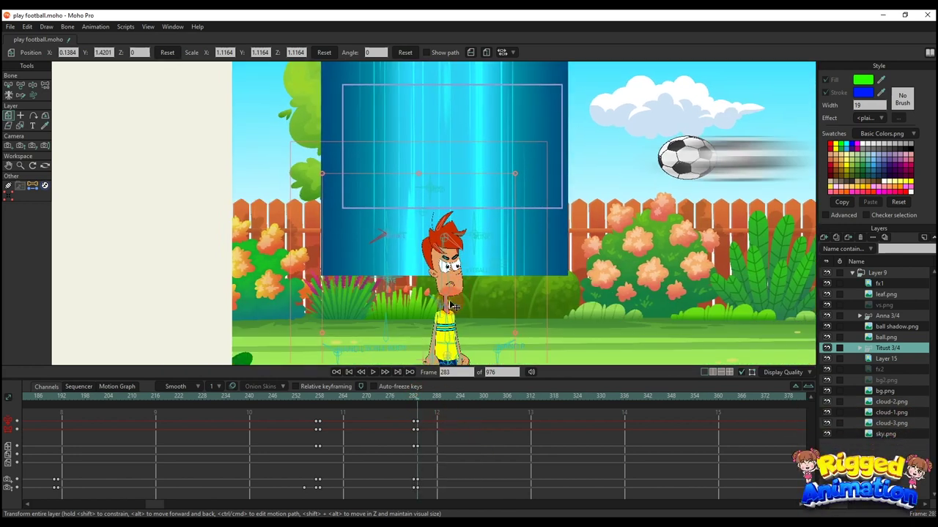
left_click_drag(450, 301, 382, 304)
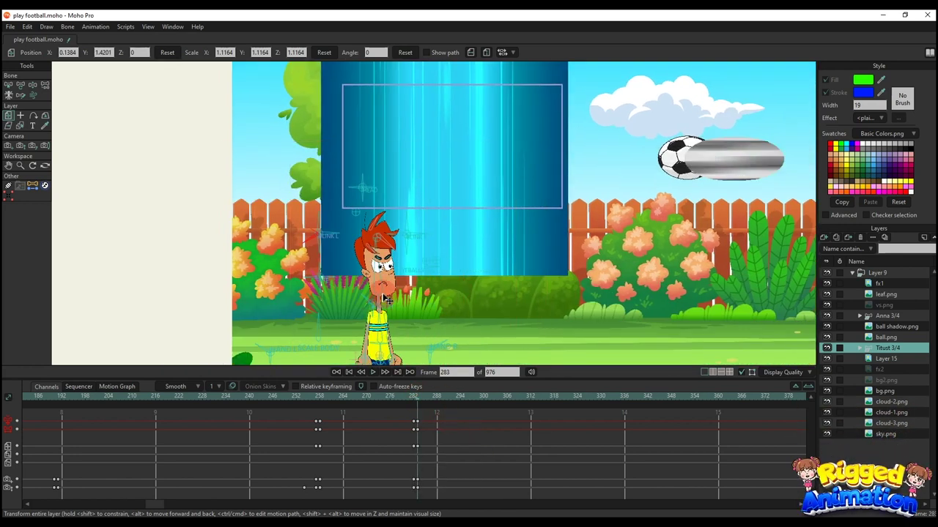
Step: Raise the boy to Y 3.1234 at frame 295 and change the interpolation of his rising movement
left_click(465, 398)
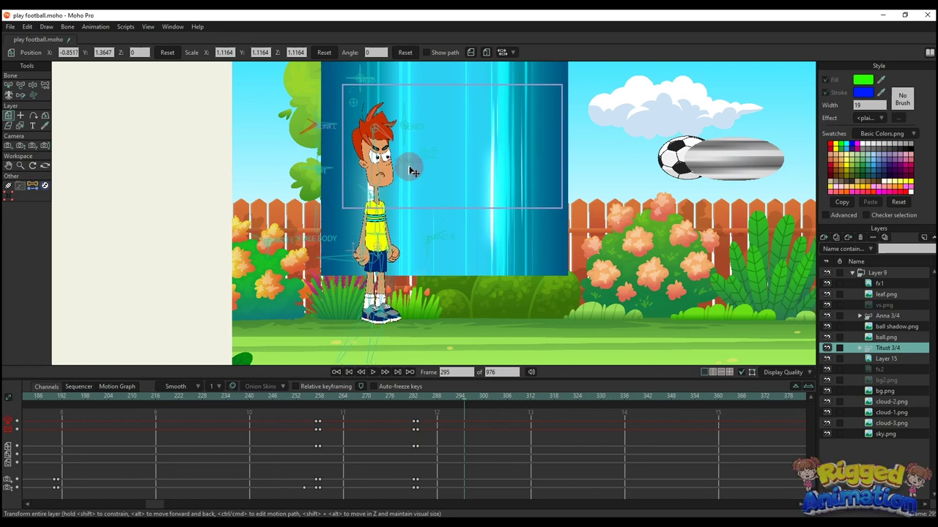
right_click(417, 447)
left_click(458, 388)
left_click(457, 430)
left_click(407, 400)
scroll(444, 150, "up", 3)
left_click_drag(444, 148, 376, 252)
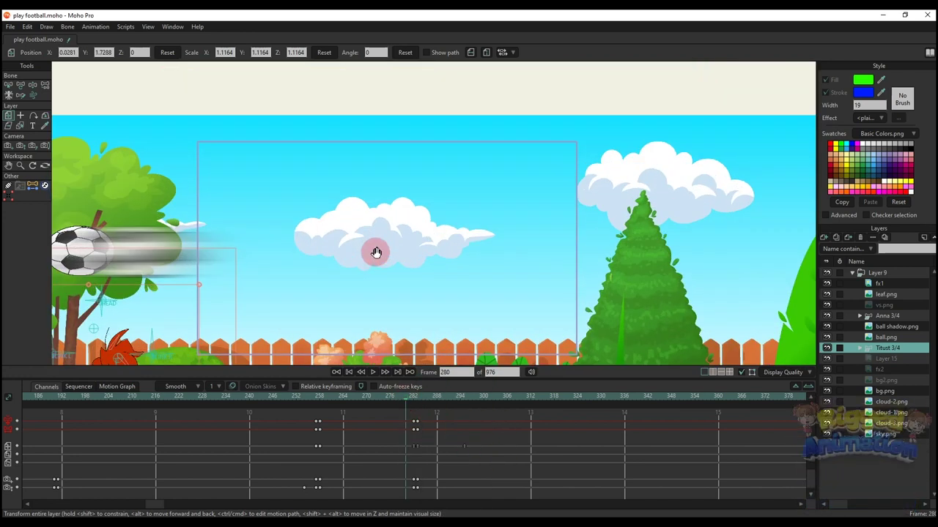
Step: Replay the boy's rise into the camera frame and freeze his pose at frame 295
key("space")
left_click_drag(395, 405, 482, 406)
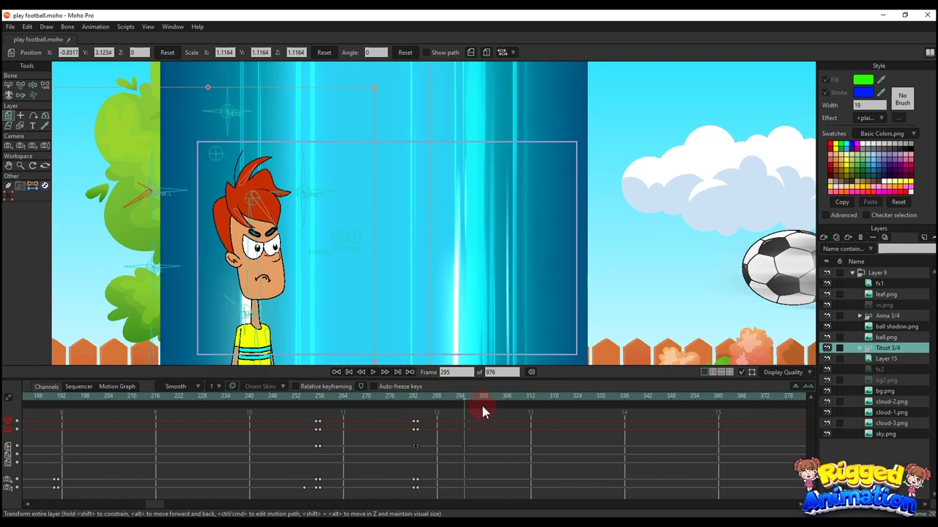
key("ctrl+f")
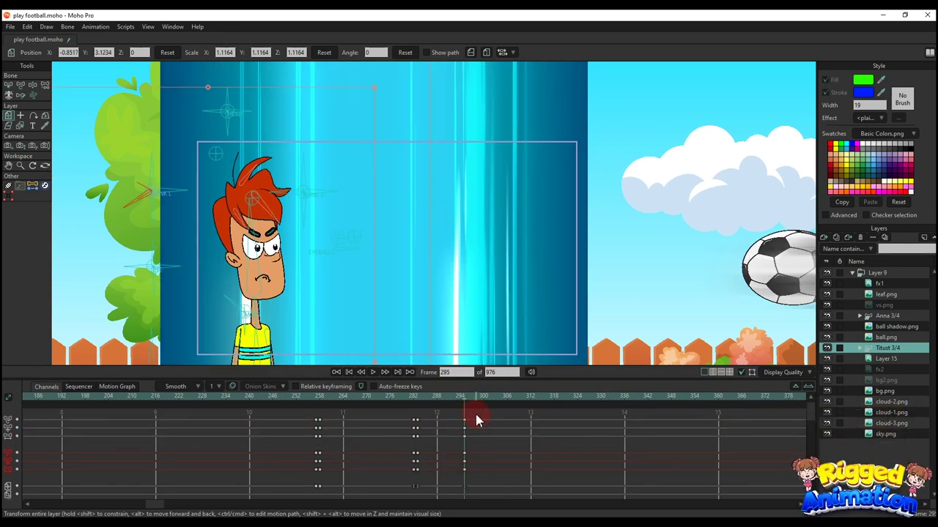
Step: At frame 306, pose the boy with his head and upper body leaning forward for a header
left_click(498, 399)
left_click_drag(498, 401, 508, 404)
key("t")
key("t")
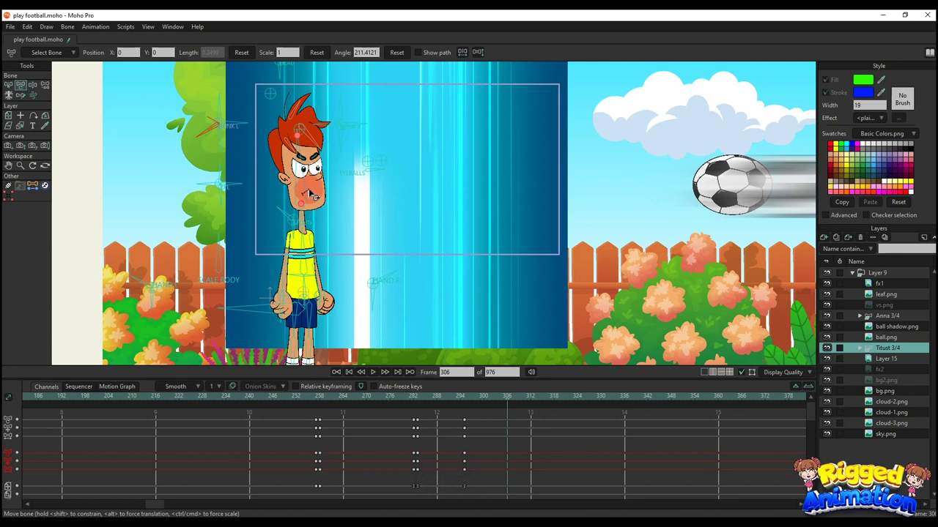
left_click_drag(308, 192, 301, 218)
key("t")
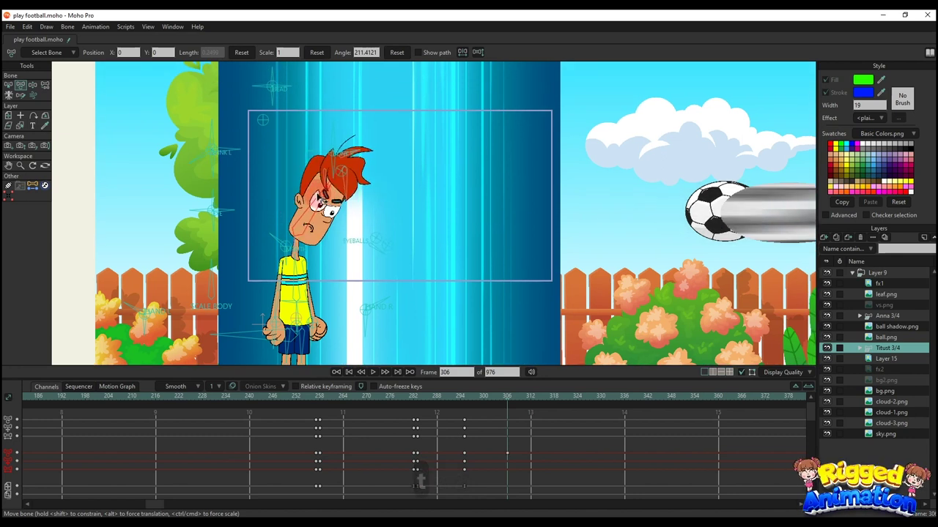
left_click(300, 245)
scroll(300, 245, "up", 2)
scroll(300, 233, "down", 2)
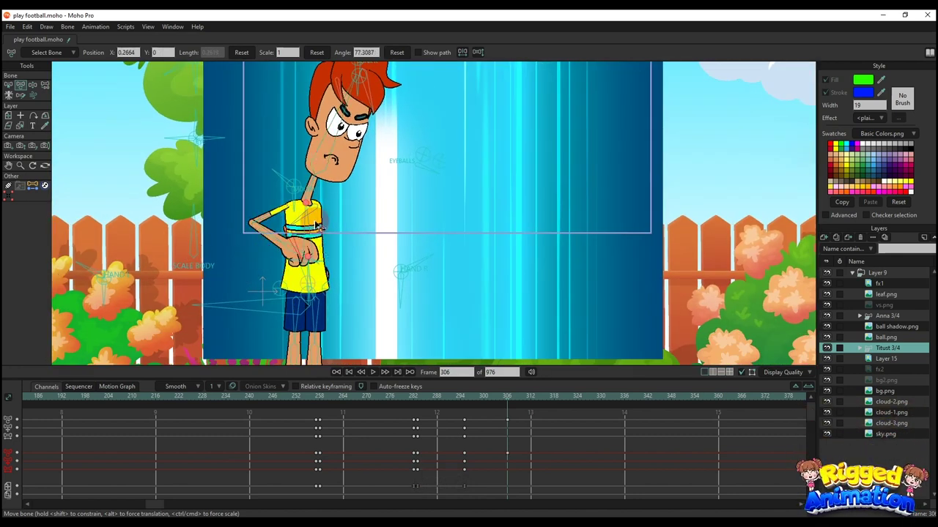
left_click_drag(315, 225, 318, 232)
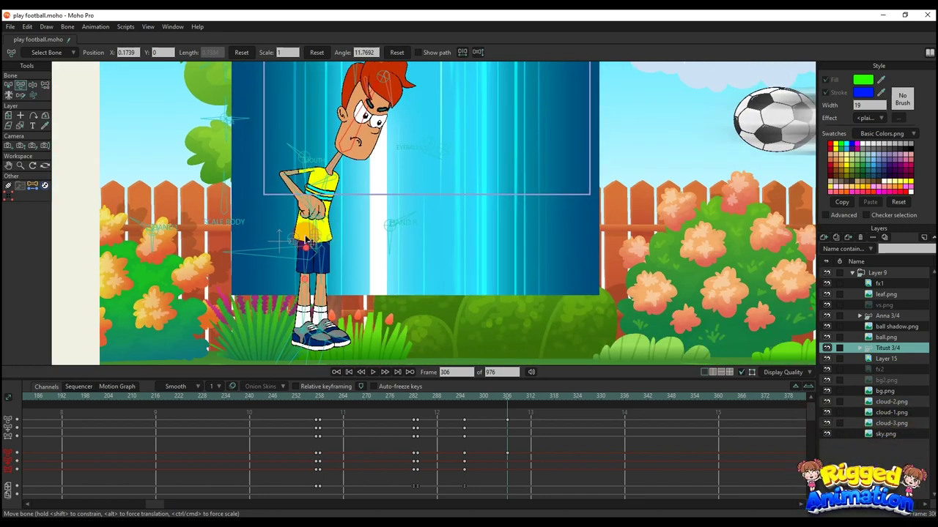
Step: Replay the boy's rise and forward lean to check the motion
left_click(422, 396)
key("space")
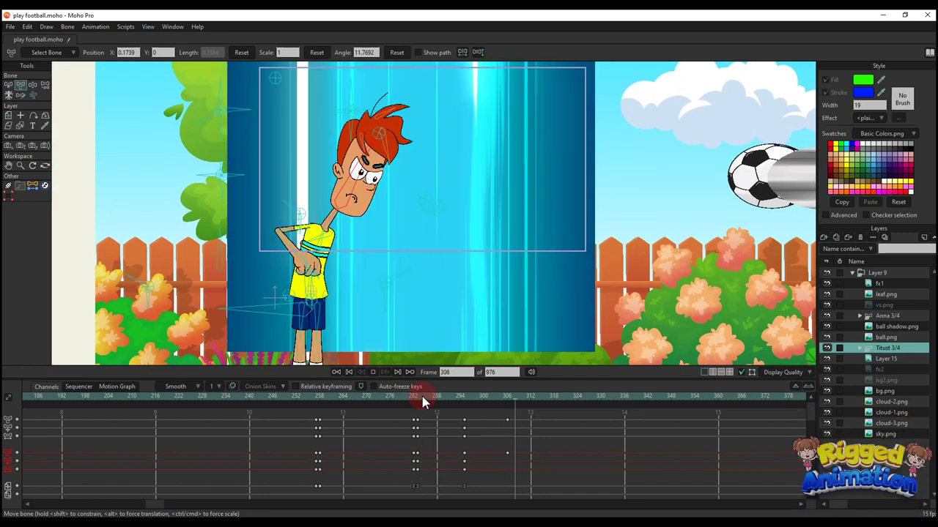
key("space")
left_click_drag(410, 380, 406, 376)
scroll(439, 180, "up", 2)
left_click_drag(438, 180, 419, 255)
key("space")
Step: Key the boy's closed mouth at frame 299, open it into a shout at frame 300, and replay the motion
left_click_drag(413, 412, 482, 422)
key("t")
left_click_drag(204, 257, 344, 256)
scroll(344, 280, "up", 2)
left_click(333, 287)
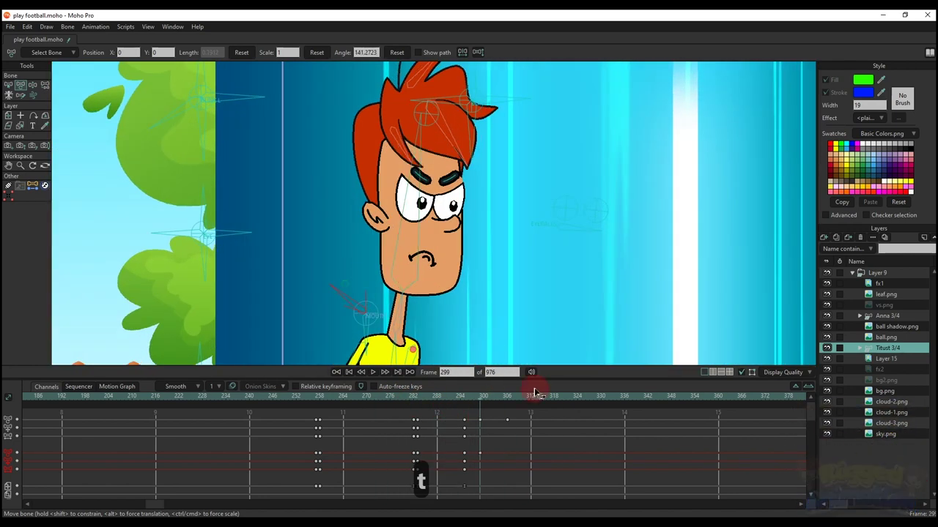
left_click(486, 400)
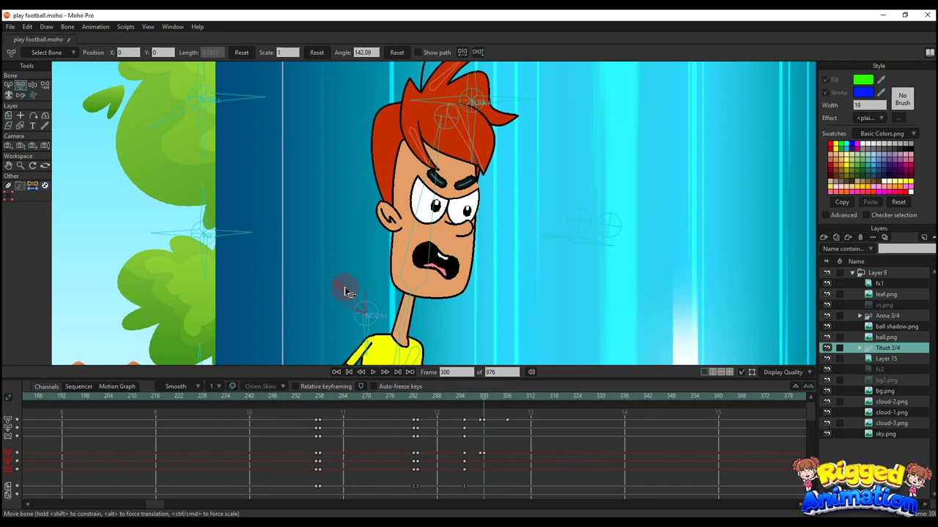
left_click(465, 399)
scroll(459, 277, "down", 2)
key("space")
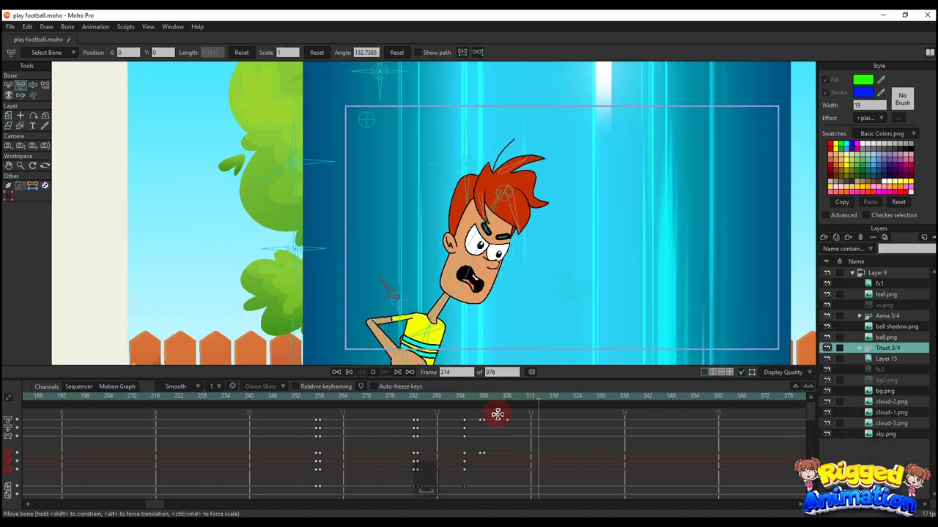
left_click(507, 399)
Step: Select the ball and ball shadow layers and move both against the boy's head at frame 297
left_click(559, 293)
left_click(886, 326)
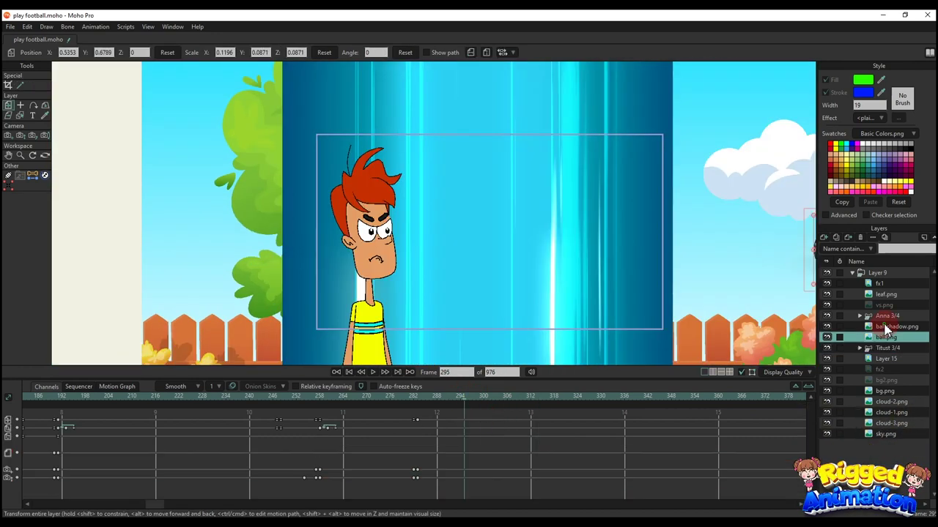
left_click(886, 337, "ctrl")
scroll(442, 245, "down", 3)
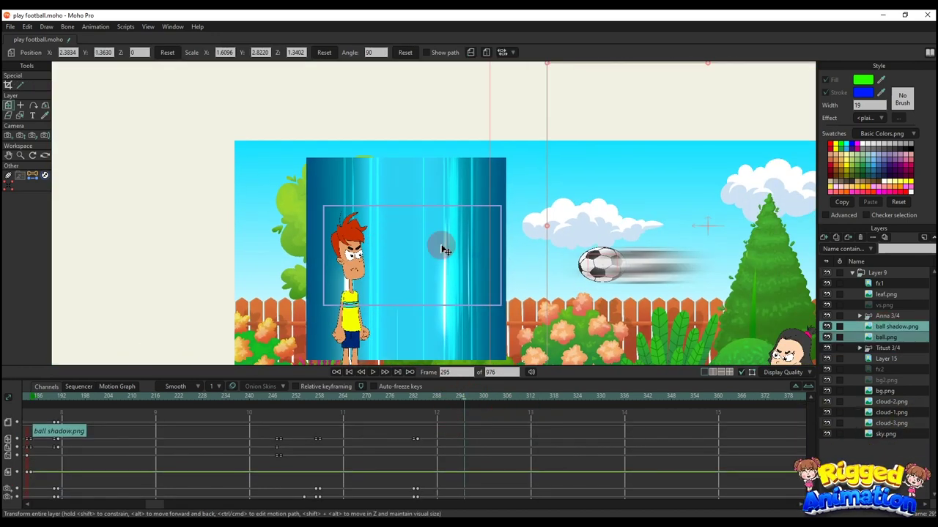
scroll(577, 269, "up", 2)
left_click(418, 400)
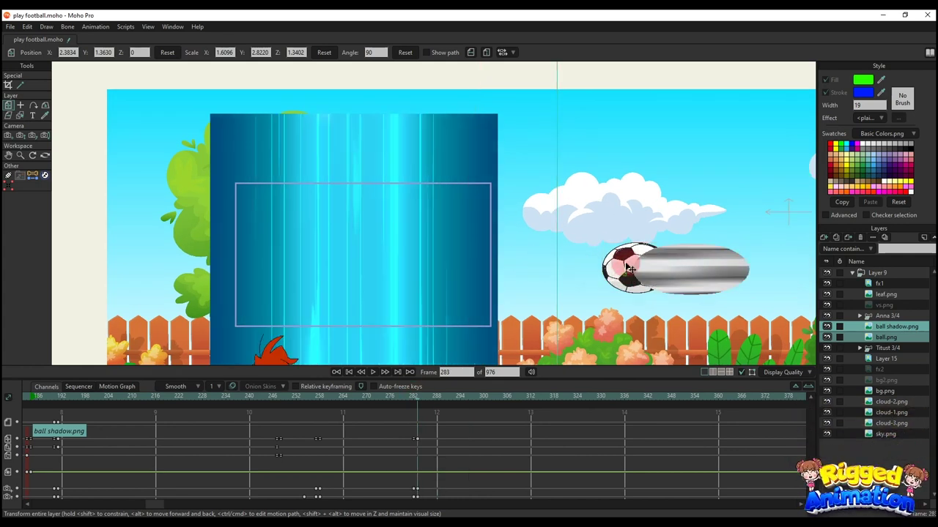
left_click_drag(432, 401, 473, 411)
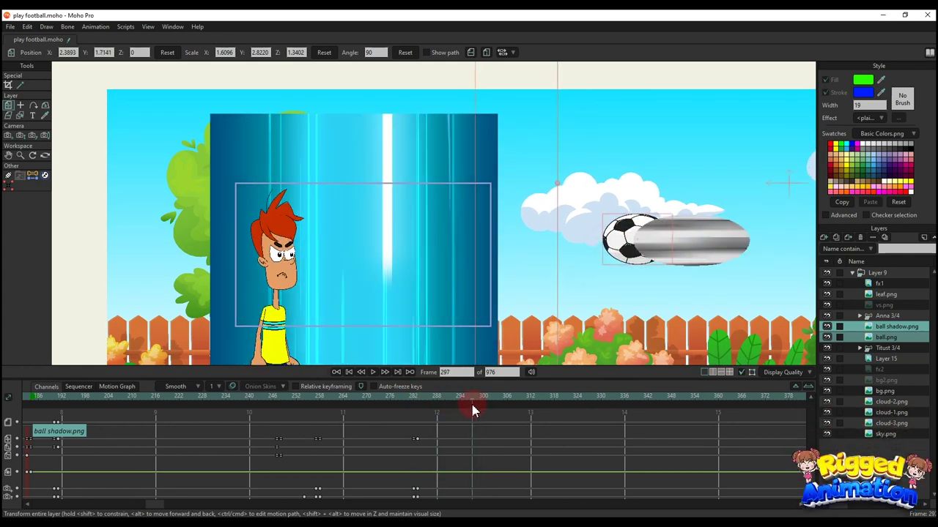
left_click_drag(632, 238, 327, 232)
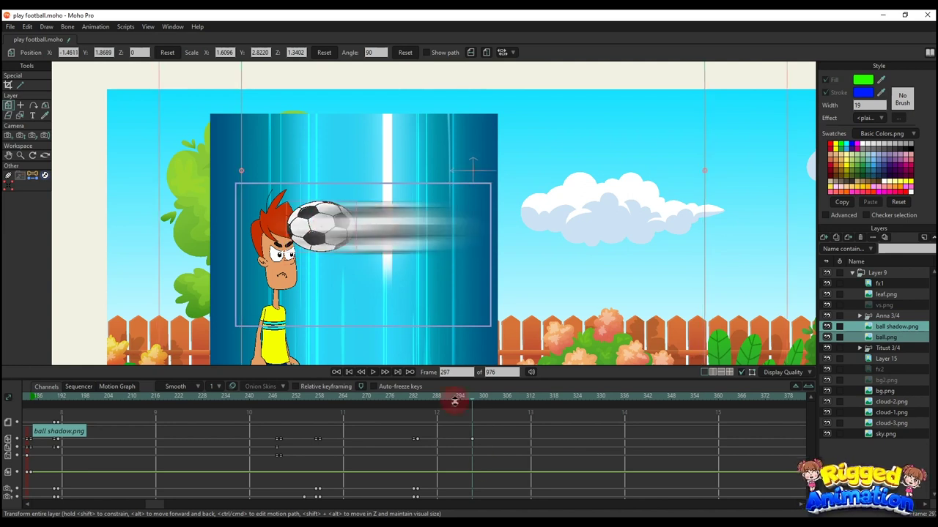
Step: Place the ball against the boy's forehead at frame 302, its shadow at X -1.0981, Y 1.7320, and change the flight keyframes' interpolation
left_click_drag(419, 403, 493, 404)
left_click_drag(371, 271, 403, 282)
left_click_drag(463, 430, 402, 411)
right_click(417, 420)
left_click(434, 380)
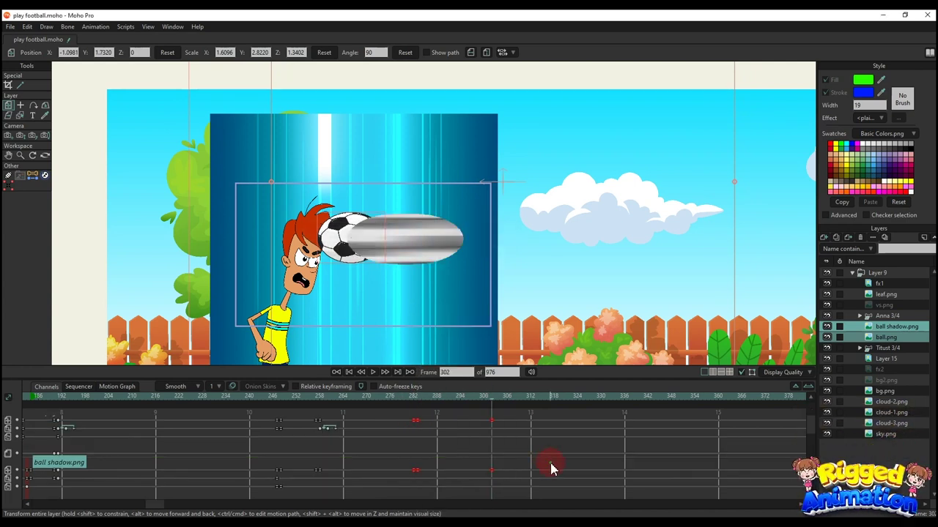
left_click(550, 467)
Step: Replay the ball's flight into the boy's forehead
left_click(402, 396)
scroll(386, 241, "up", 3)
left_click_drag(318, 251, 393, 203)
key("space")
Step: Stretch the ball alone to X scale 0.1161 at frame 302 and set it back to 0.0871 at frame 303
left_click_drag(494, 398, 491, 417)
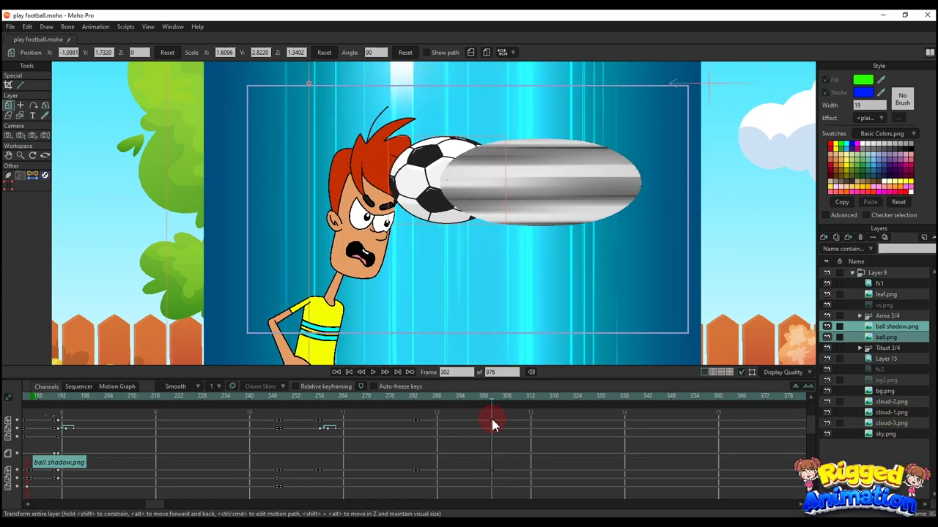
left_click(903, 328)
left_click(506, 180)
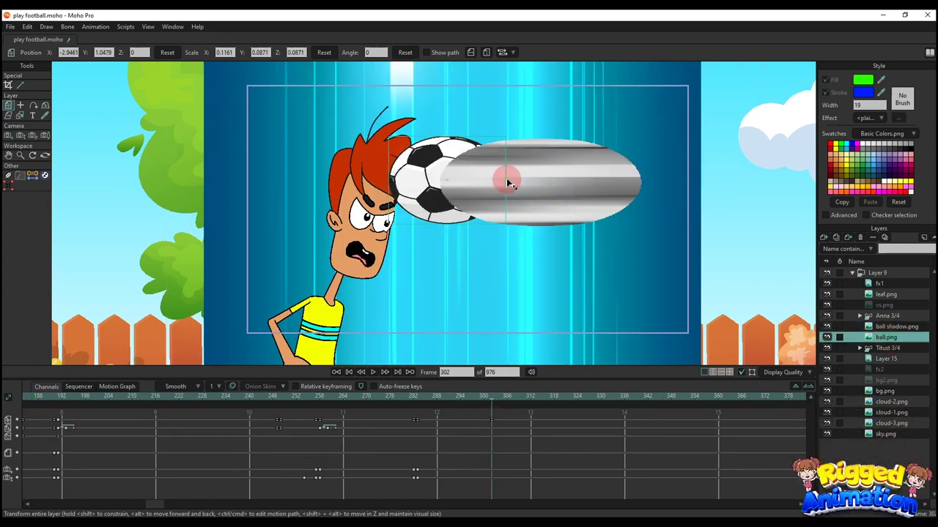
left_click(497, 402)
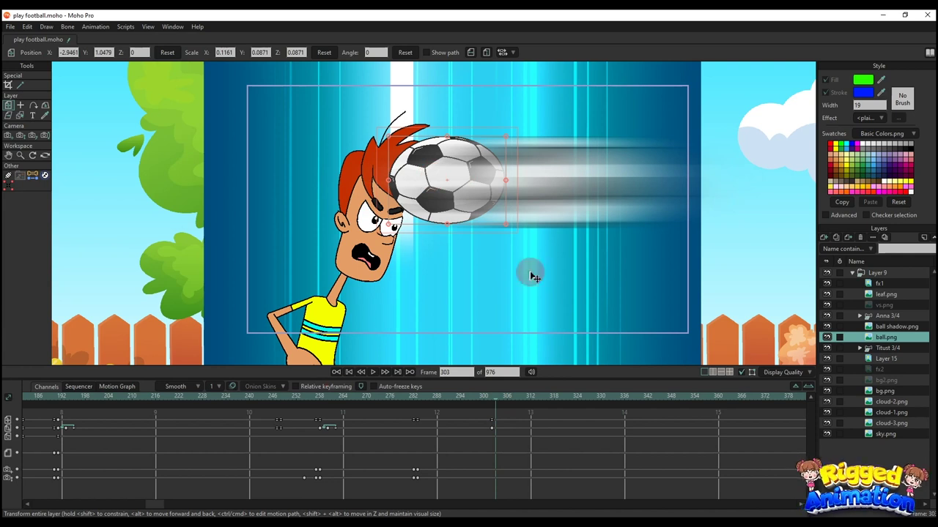
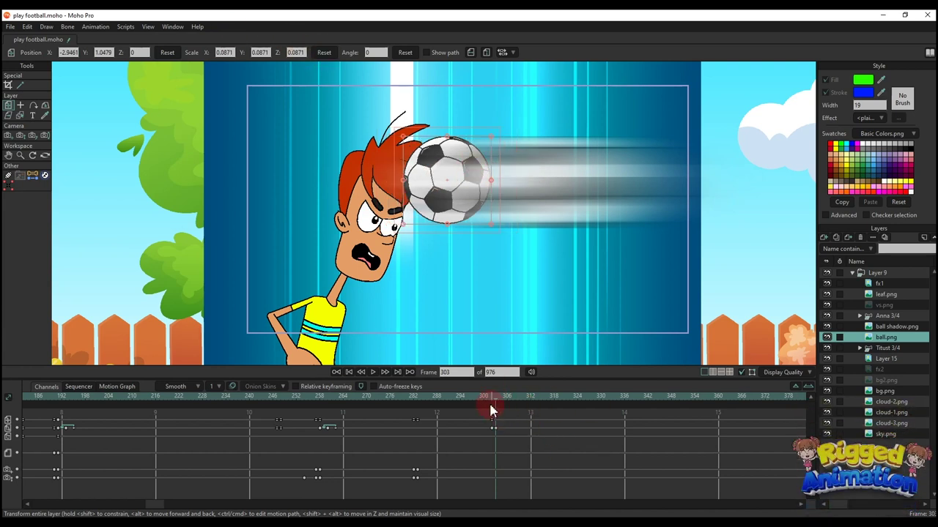
mouse_move(490, 403)
left_mouse_down()
mouse_move(515, 401)
mouse_move(506, 400)
left_mouse_up()
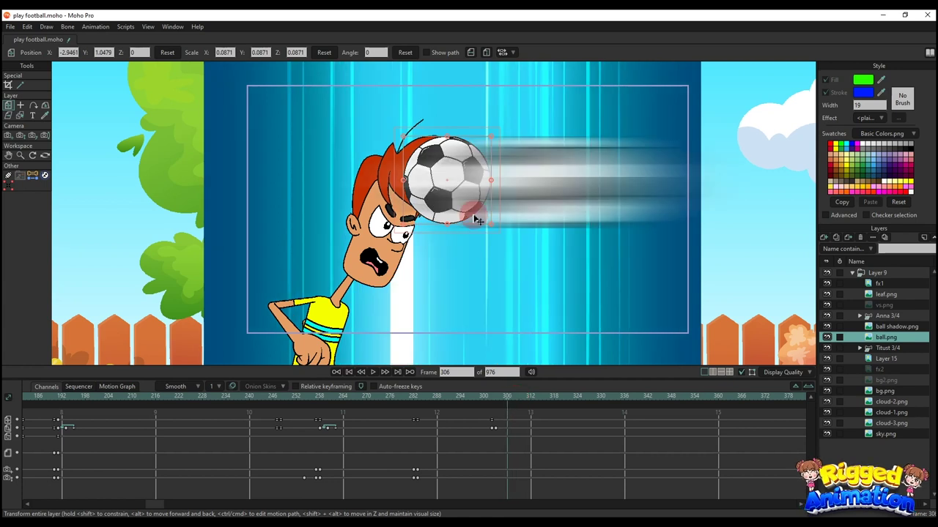
Step: Key the ball and its shadow at frame 303, and at frame 306 shift the ball to X -2.8221 and the shadow to X -0.9741
left_click(496, 417)
left_click(396, 201)
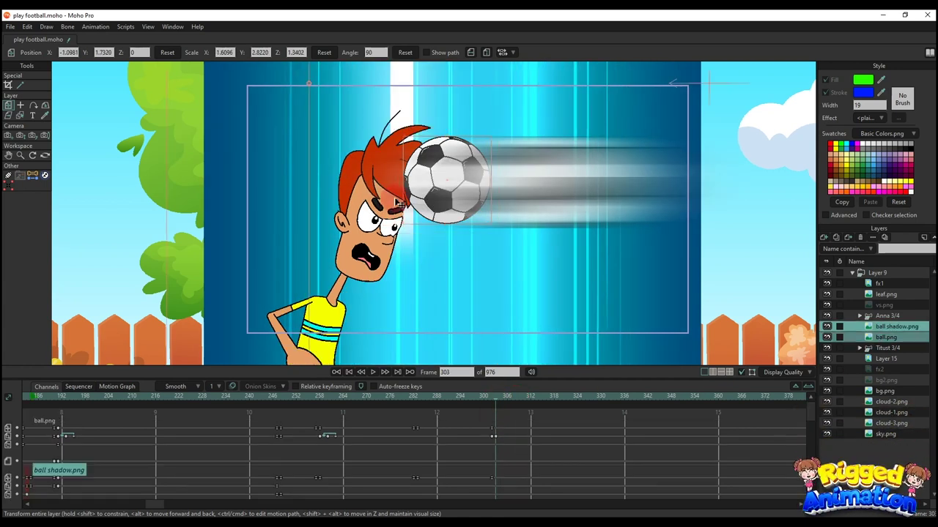
left_click(506, 398)
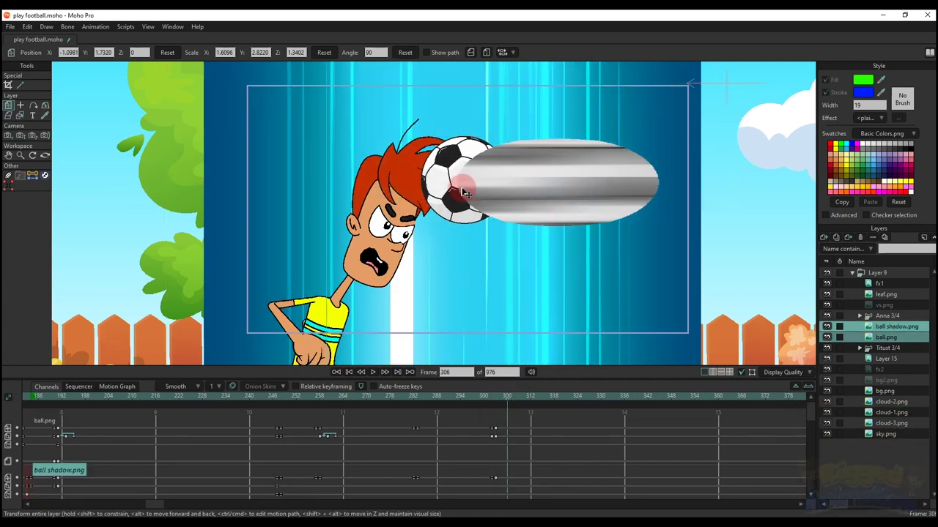
left_click(884, 337)
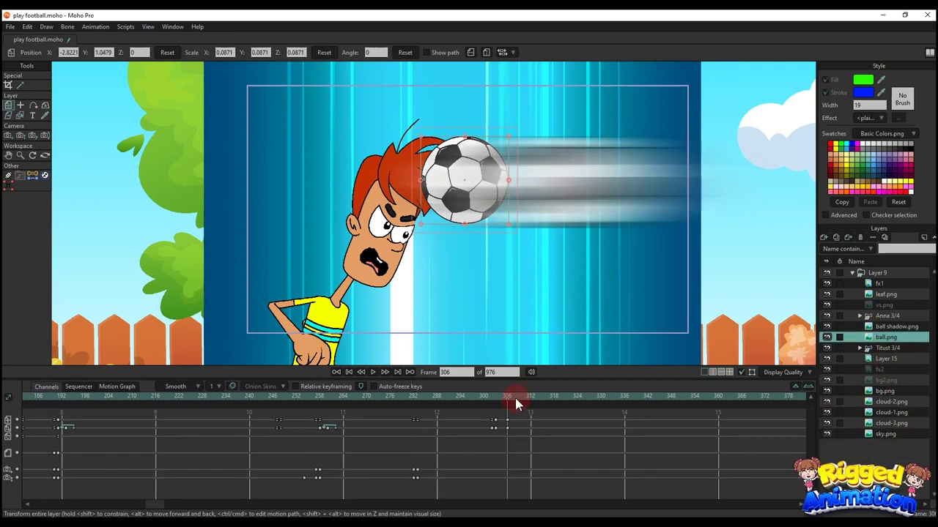
Step: At frame 307, stretch the ball horizontally and nudge it away from the boy's forehead
mouse_move(515, 399)
left_mouse_down()
mouse_move(496, 400)
mouse_move(520, 400)
left_mouse_up()
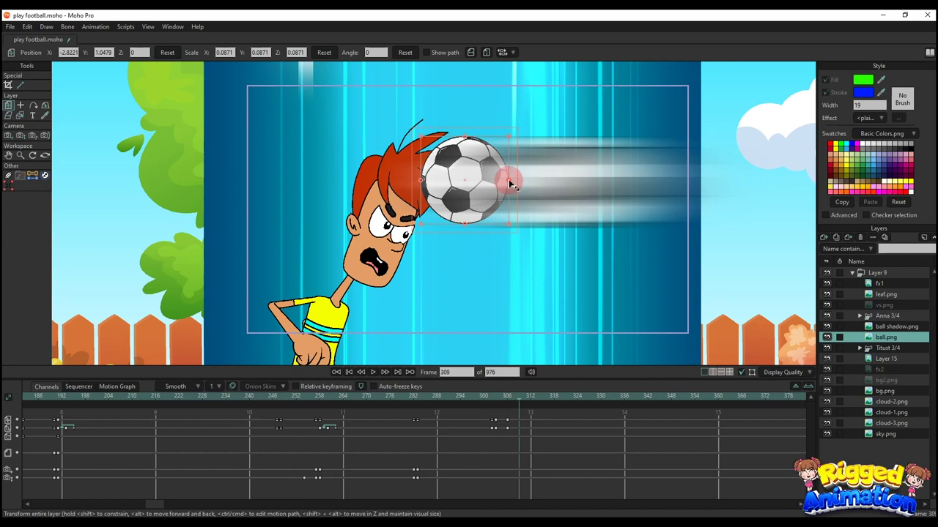
left_click(511, 401)
left_click(517, 183)
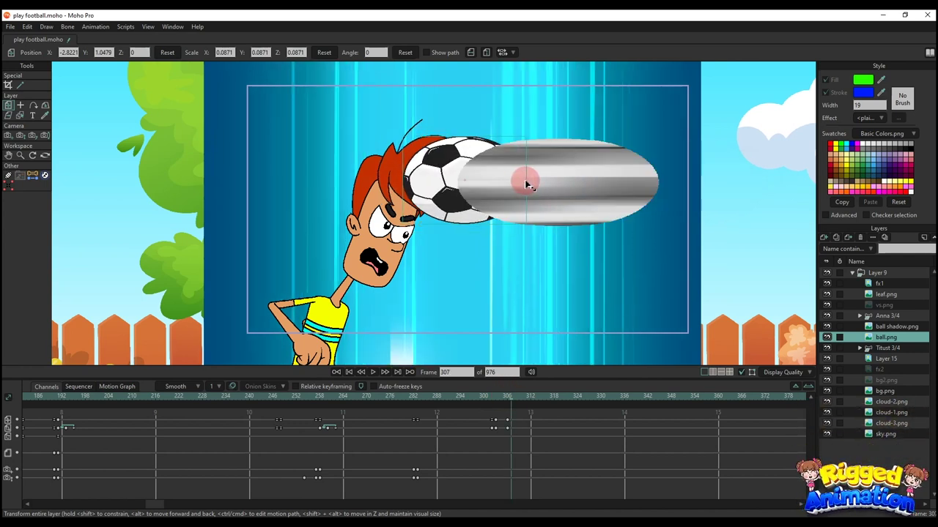
left_click_drag(525, 182, 525, 182)
left_click_drag(463, 183, 476, 184)
mouse_move(508, 401)
left_mouse_down()
mouse_move(497, 398)
mouse_move(522, 404)
mouse_move(510, 408)
left_mouse_up()
Step: Select the ball shadow alone and key its full-length size at frame 302, just before frame 303
left_click(554, 184)
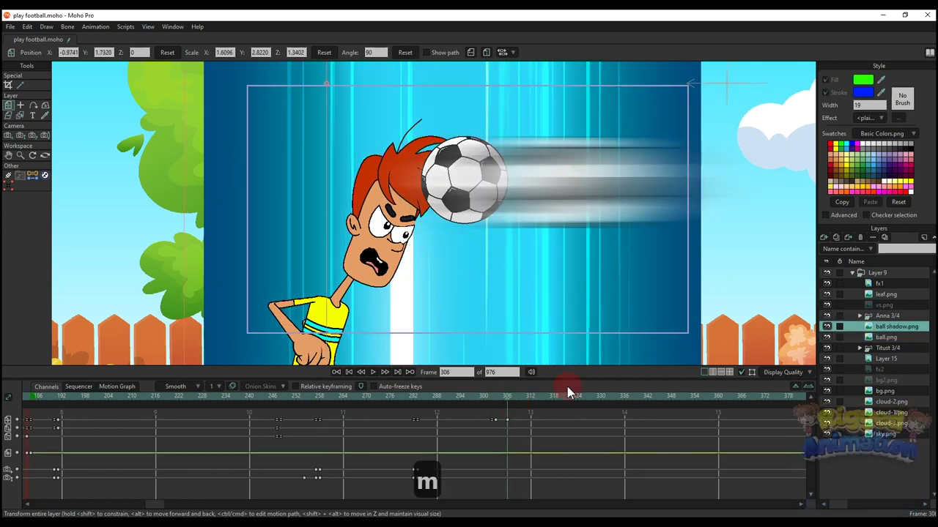
left_click_drag(513, 398, 495, 399)
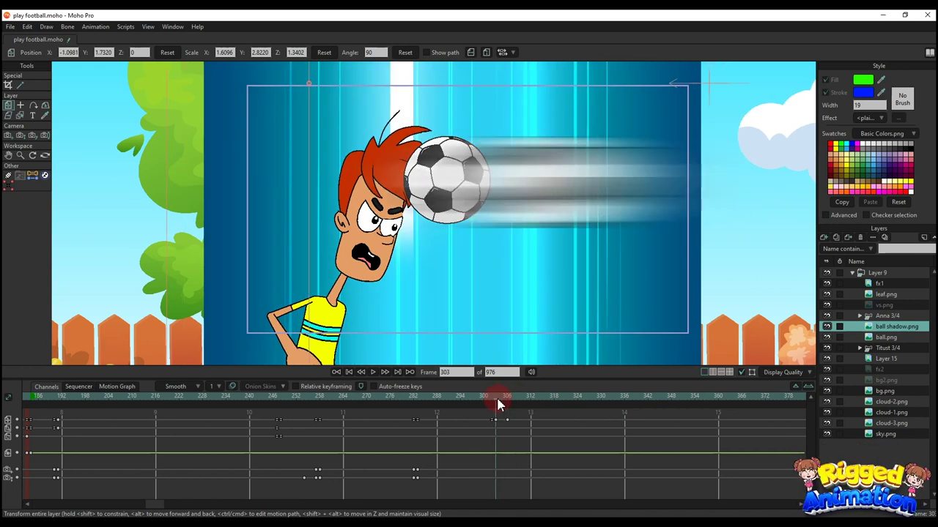
scroll(571, 155, "down", 2)
left_click_drag(571, 155, 555, 174)
key("m")
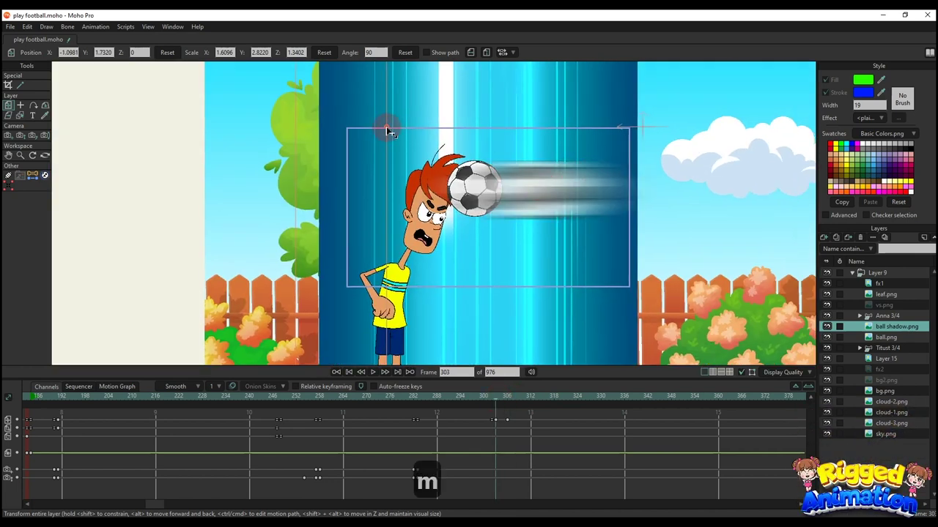
left_click(386, 126)
left_click_drag(507, 399, 492, 401)
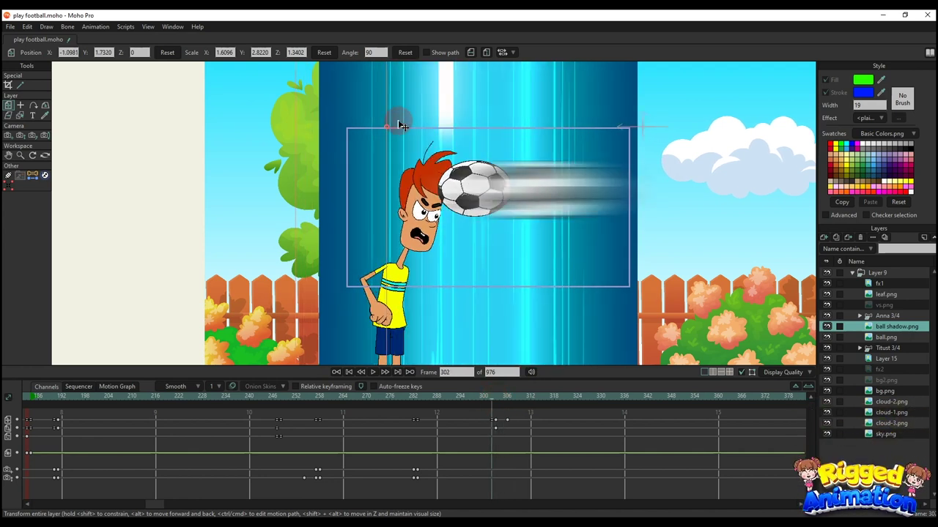
left_click(496, 402)
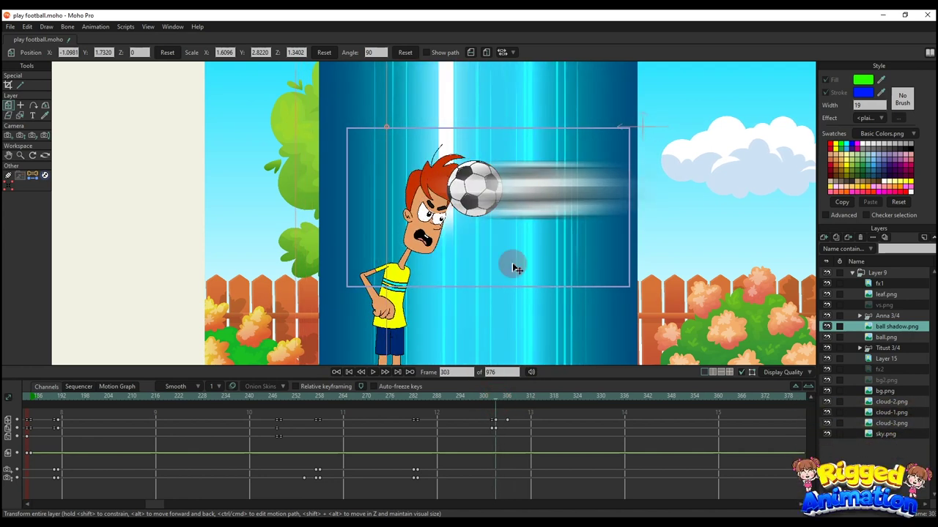
Step: At frame 303, shrink the ball shadow to Y scale 1.2214 and place it over the ball at X -2.4311, Y 1.7320
scroll(699, 198, "down", 2)
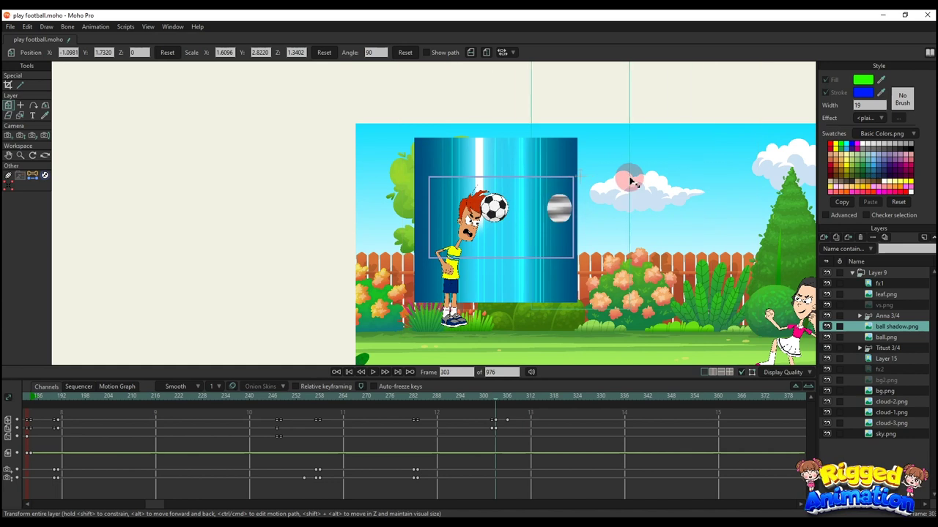
left_click_drag(480, 204, 433, 199)
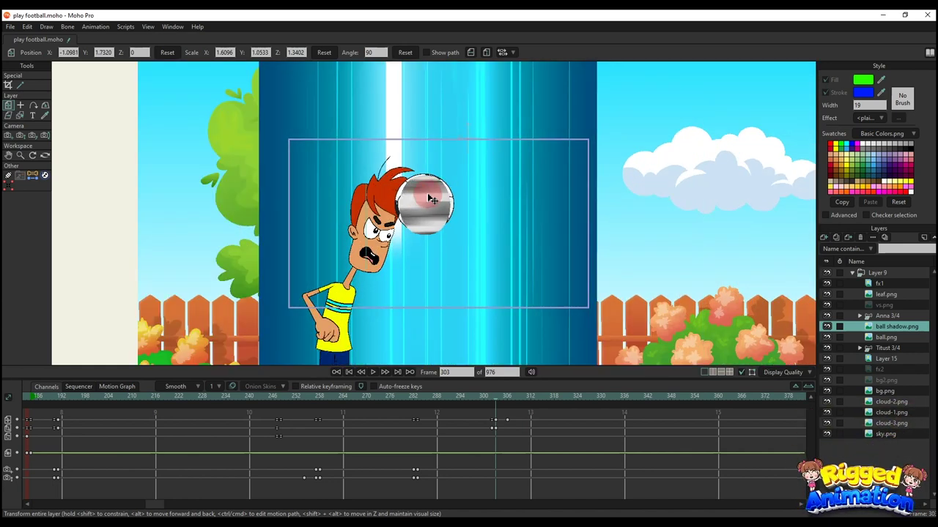
left_click_drag(582, 143, 454, 192)
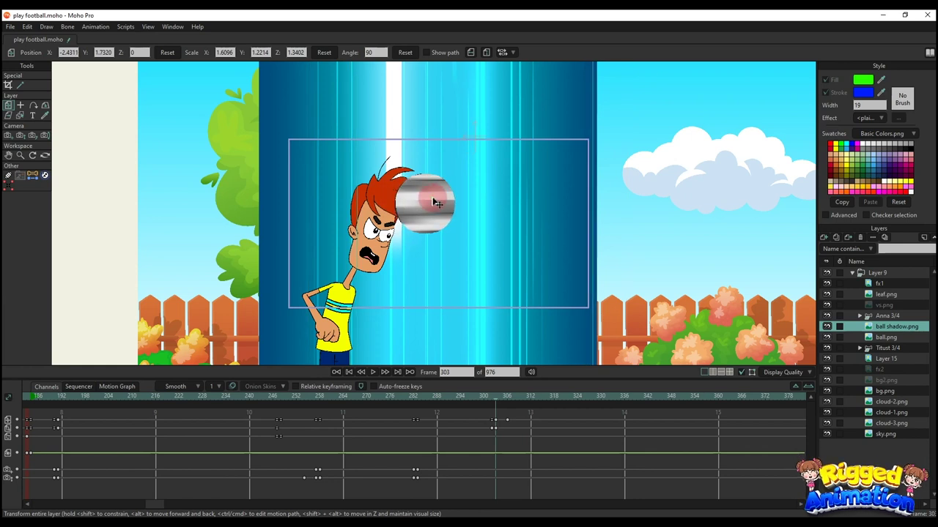
Step: At frame 306, move the shrunken ball shadow over the ball at X -2.3021, Y 1.7472
left_click_drag(455, 402, 506, 402)
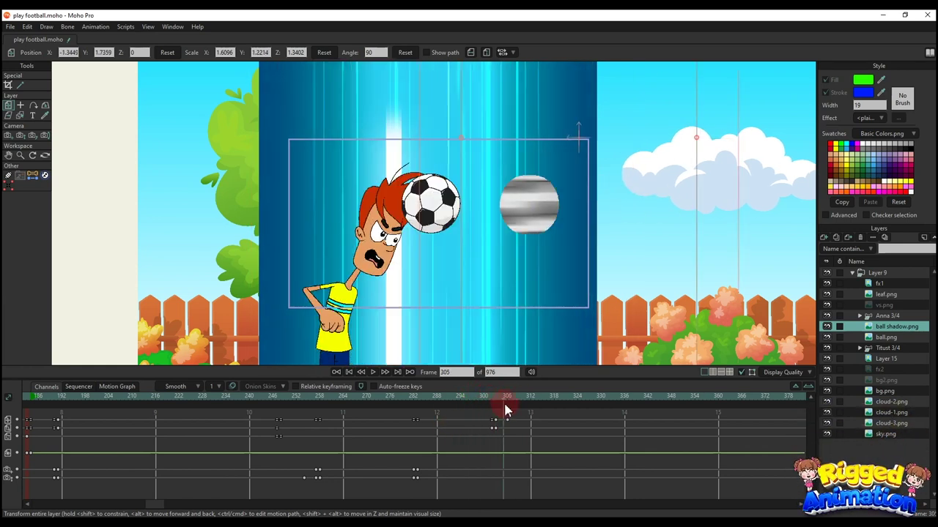
left_click_drag(579, 223, 449, 223)
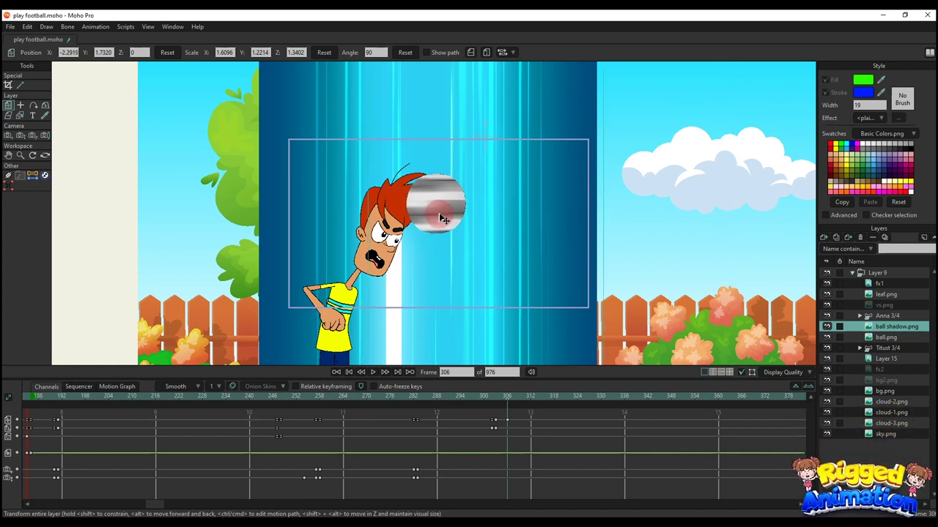
left_click_drag(505, 393, 509, 411)
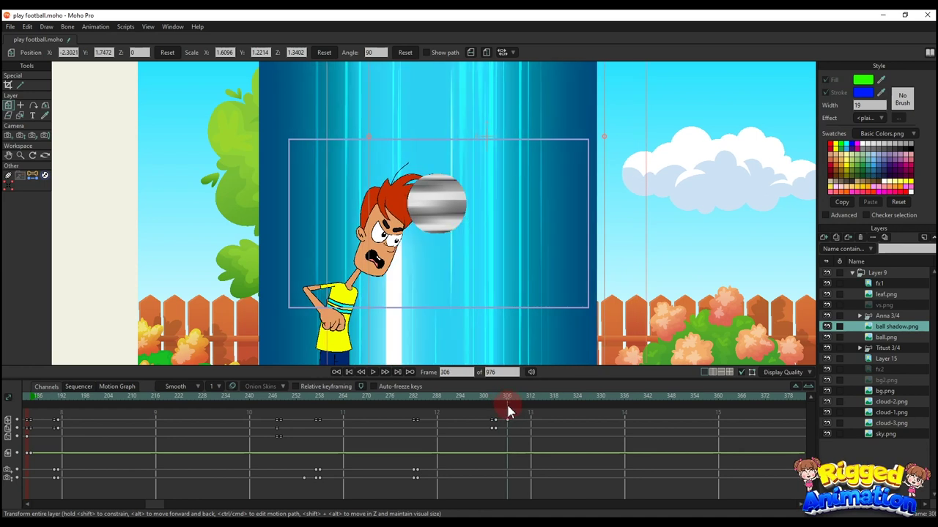
Step: At frame 307, stretch the ball shadow to Y scale 1.9404 and trail it behind the ball at X -2.2666, Y 1.7371
left_click(883, 337)
left_click(511, 402)
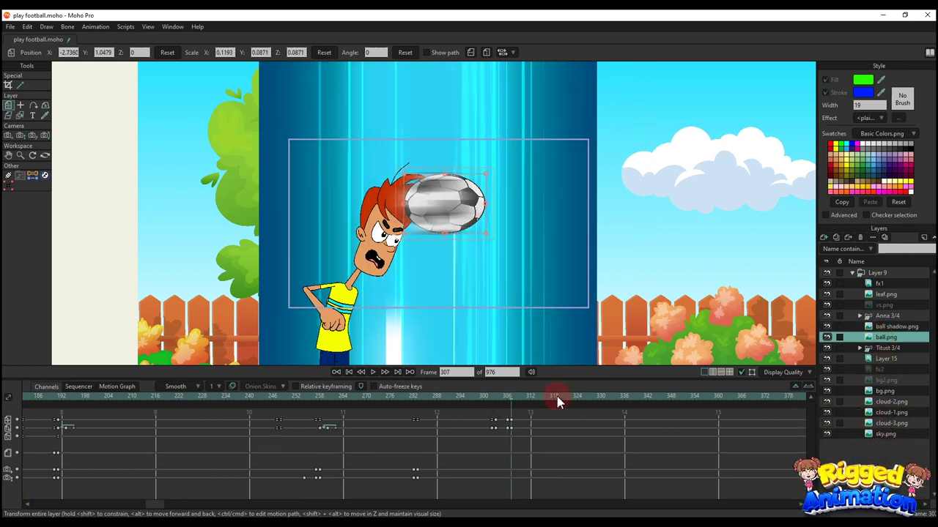
left_click(883, 327)
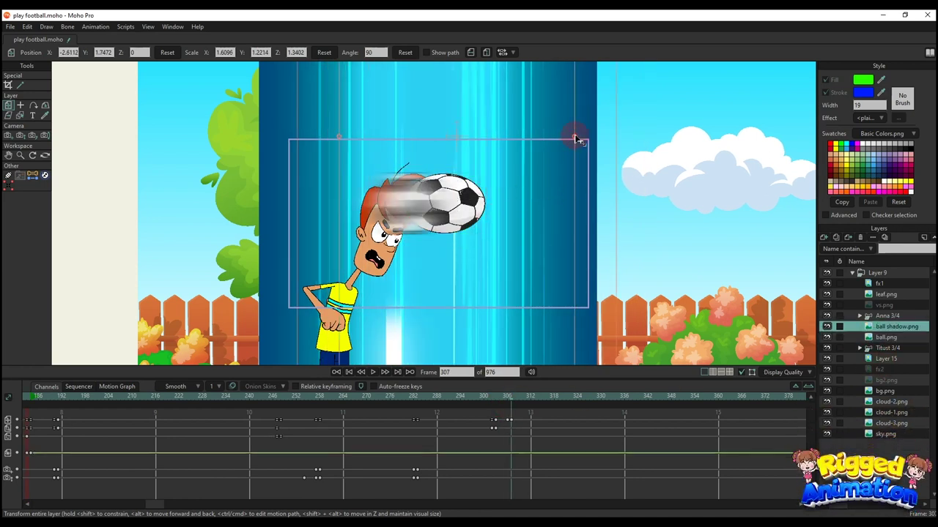
left_click_drag(591, 135, 590, 136)
left_click_drag(417, 207, 427, 206)
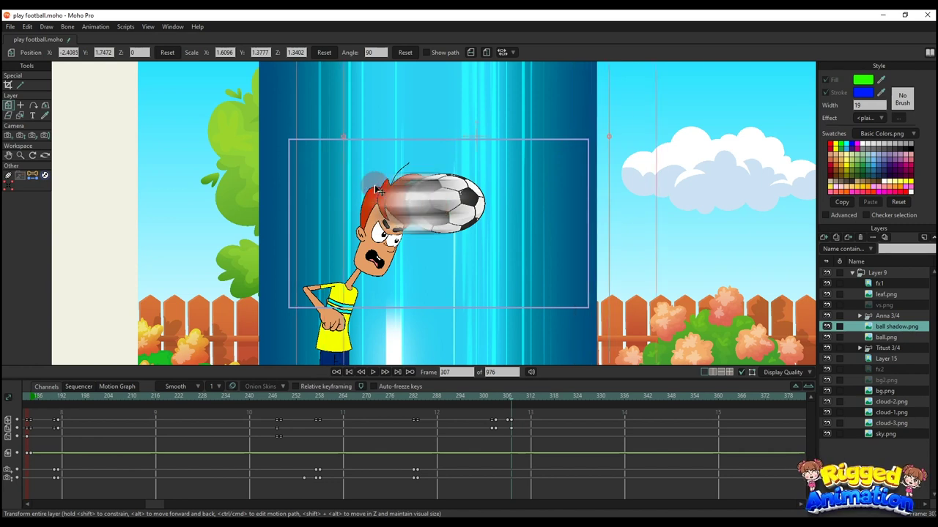
left_click_drag(344, 137, 319, 138)
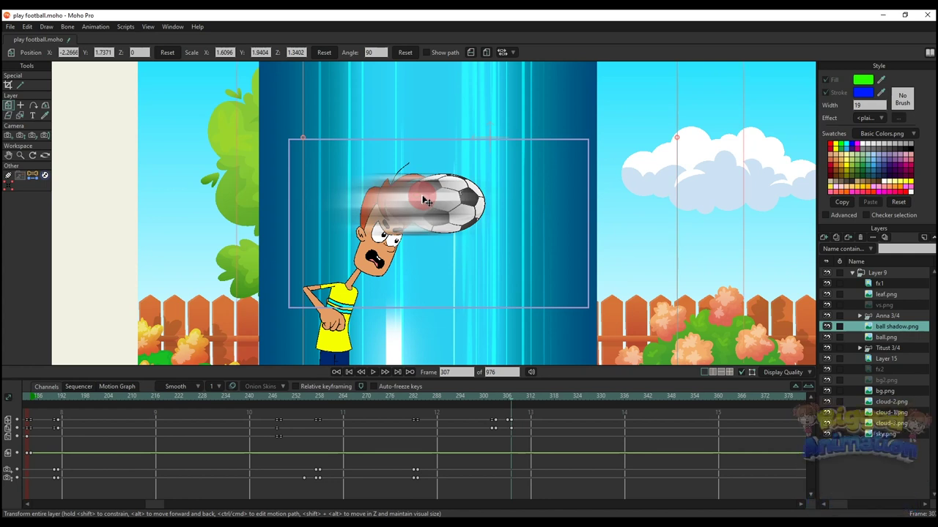
Step: Copy the ball shadow's shrunken scale key, Y 1.2214, to frame 306
key("ctrl+c")
left_click(506, 400)
key("ctrl+v")
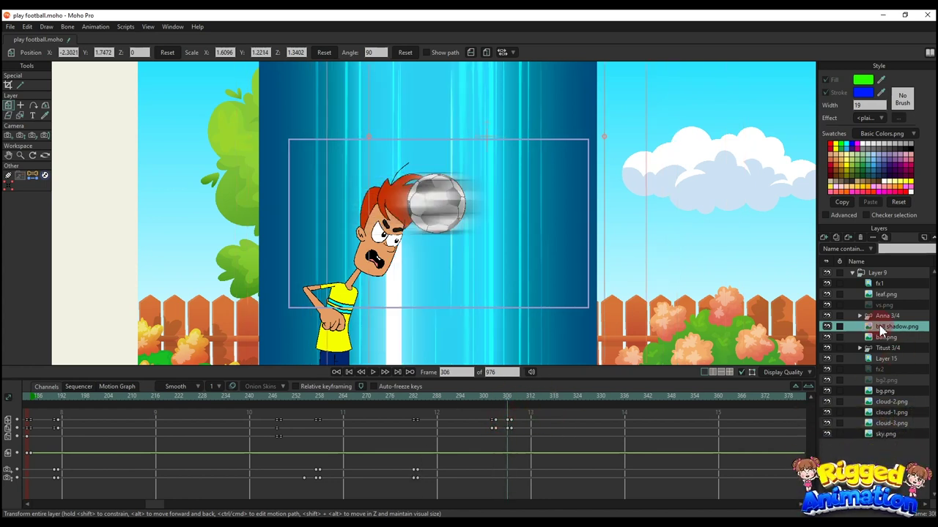
Step: At frame 315, move the ball and its shadow together away from the boy into the sky, ball at X 0.9387
left_click(884, 337, "ctrl")
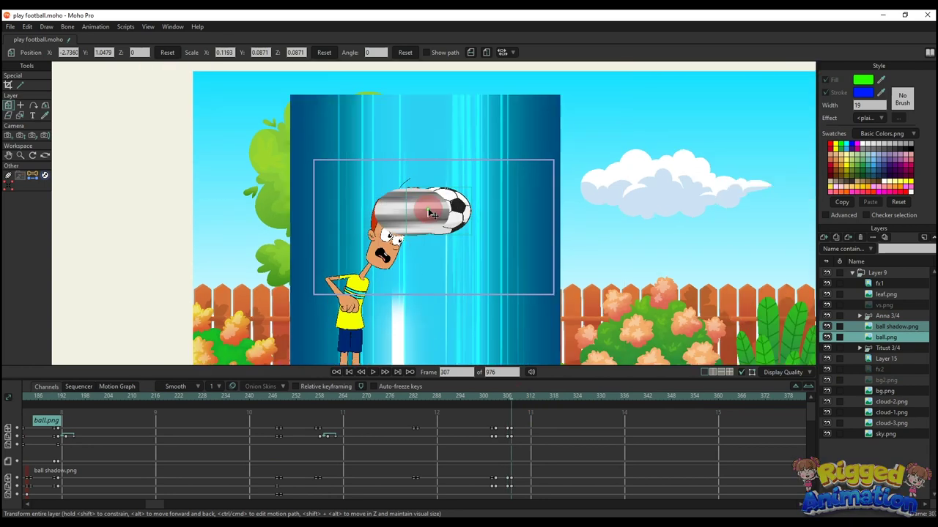
left_click(555, 401)
left_click_drag(556, 400, 541, 401)
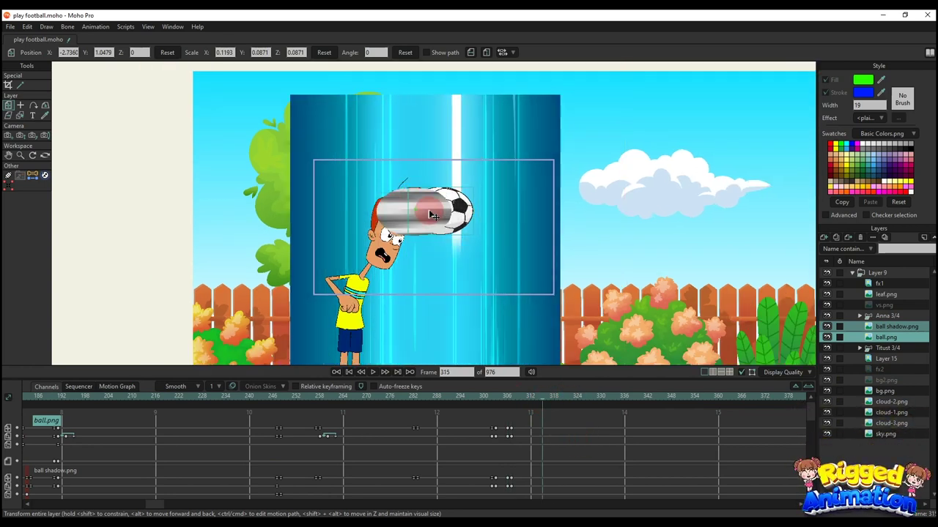
left_click_drag(428, 212, 704, 210)
Step: Set the ball and shadow keys around the header to linear interpolation and play back the shot
left_click_drag(565, 489, 485, 424)
right_click(510, 430)
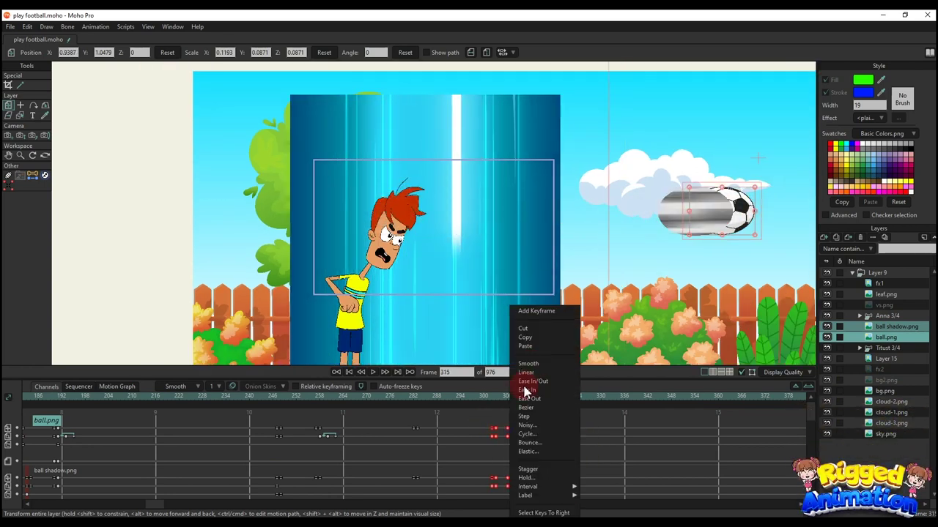
left_click(536, 372)
left_click(586, 418)
left_click(381, 397)
key("space")
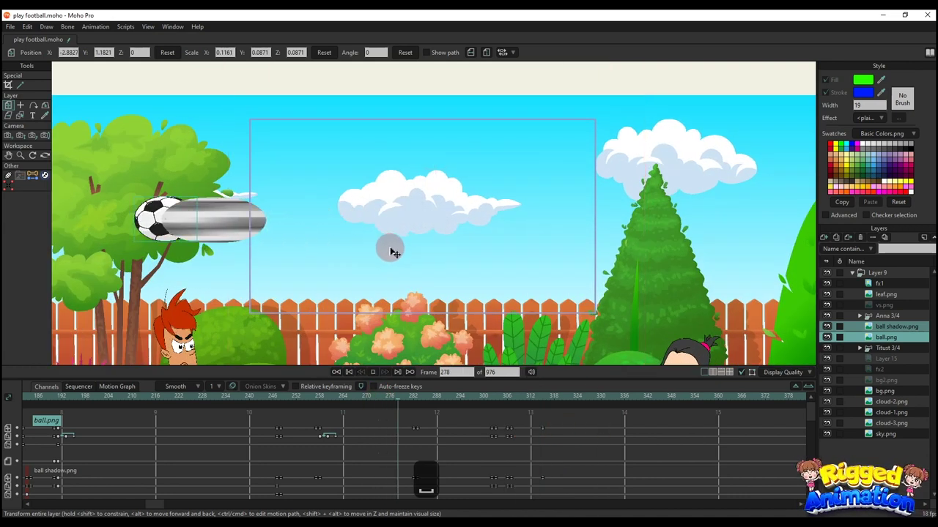
key("space")
key("space")
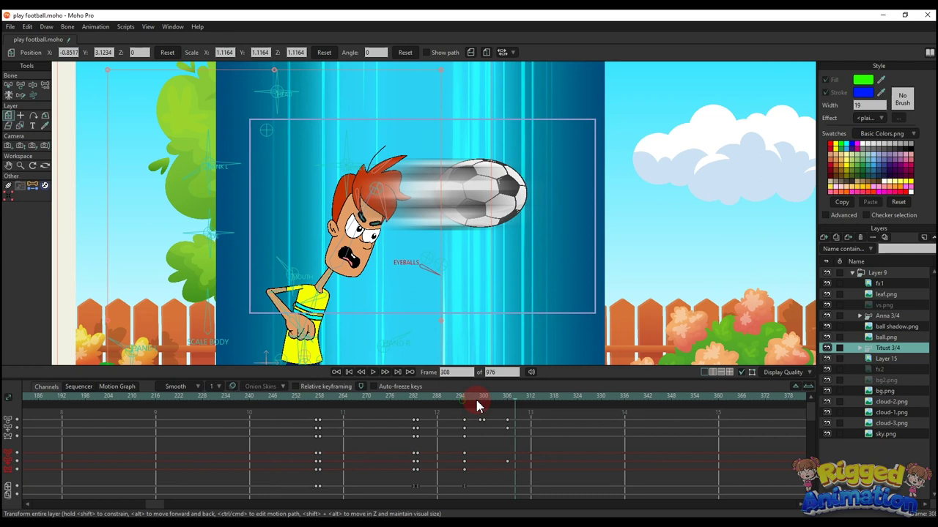
Step: Play back the boy's header and freeze his pose with keys at frames 303 and 306
left_click(464, 397)
key("space")
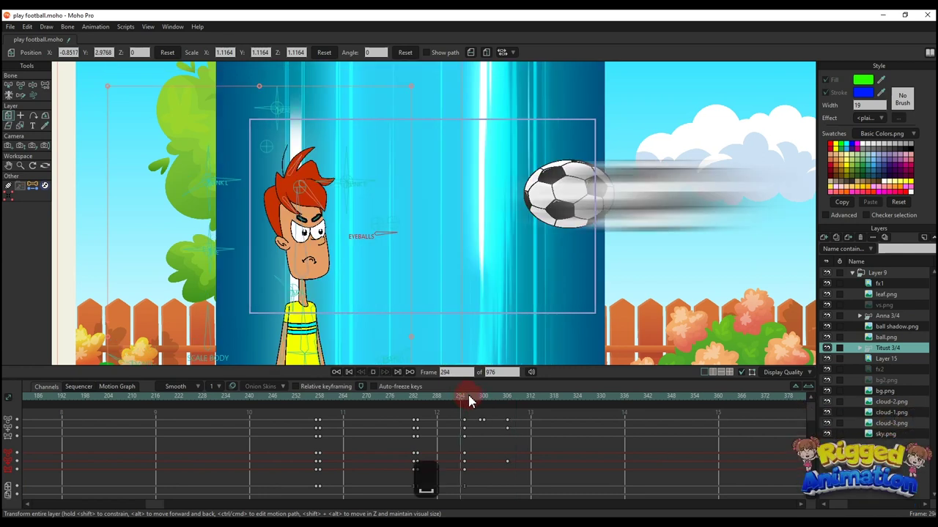
key("space")
key("space")
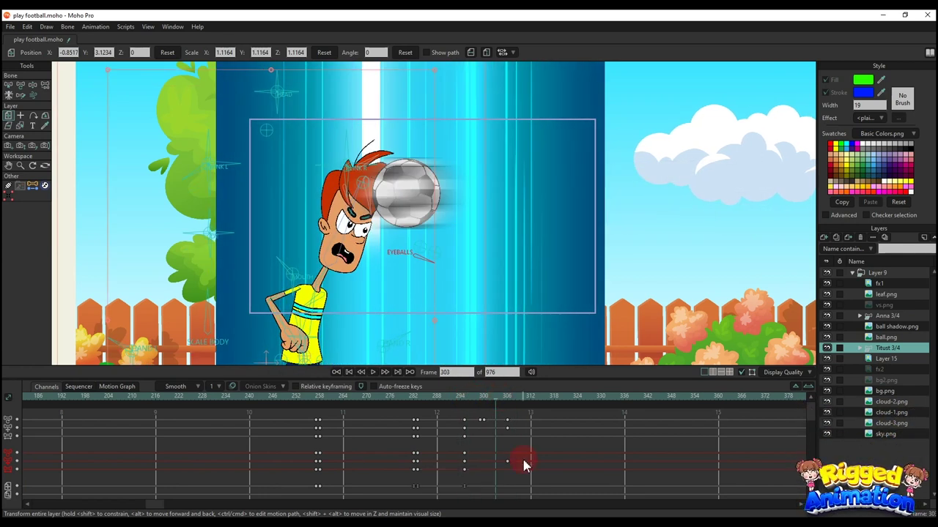
key("ctrl+f")
left_click(505, 398)
key("ctrl+f")
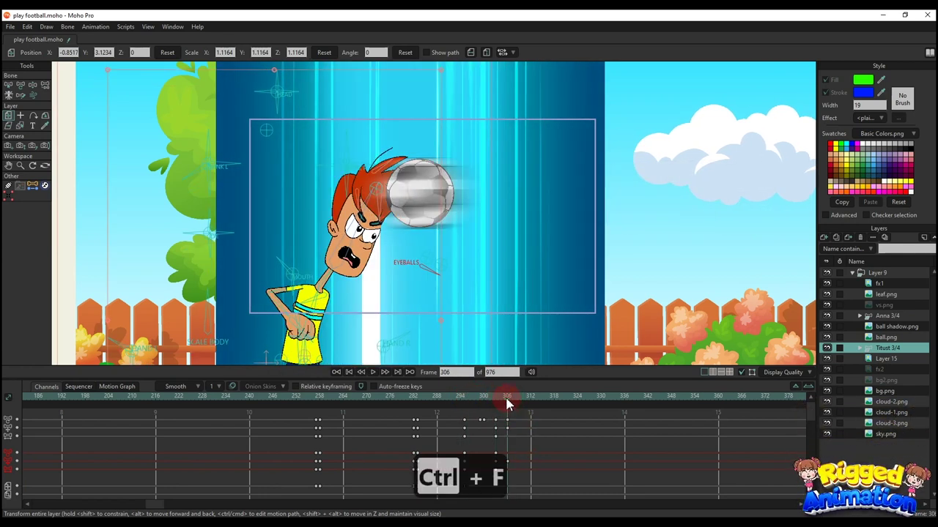
Step: At frame 306, pose the boy's bones so he leans into the header with both arms swung back
key("t")
key("t")
scroll(347, 317, "up", 3)
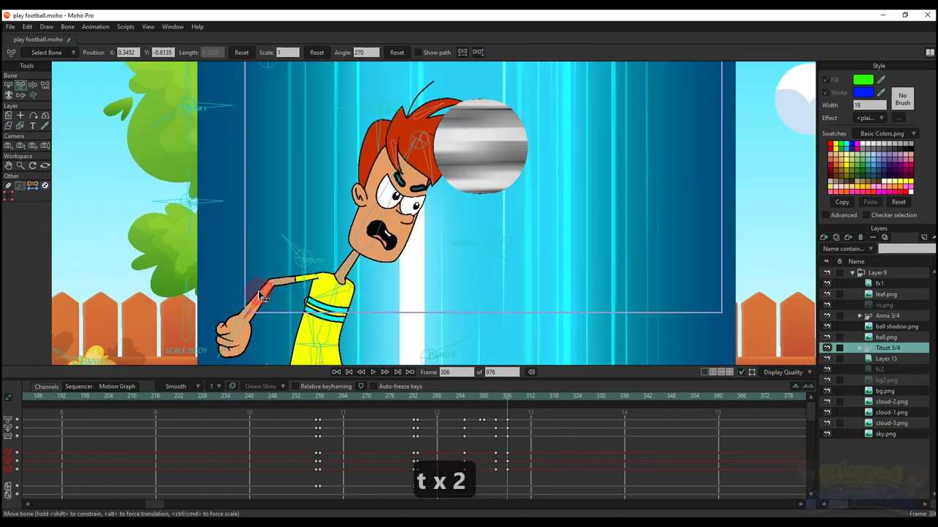
left_click_drag(342, 315, 335, 272)
mouse_move(298, 296)
left_mouse_down()
mouse_move(262, 289)
mouse_move(315, 299)
left_mouse_up()
scroll(356, 227, "down", 3)
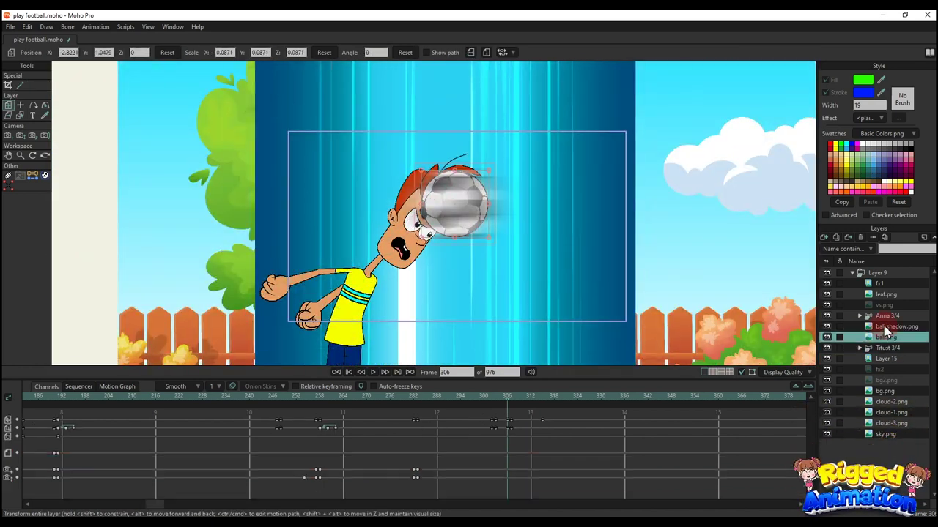
Step: At frame 306, shift the ball and its shadow slightly to fit the boy's leaning head, and play back the contact
left_click(883, 327, "shift")
left_click_drag(503, 403, 507, 402)
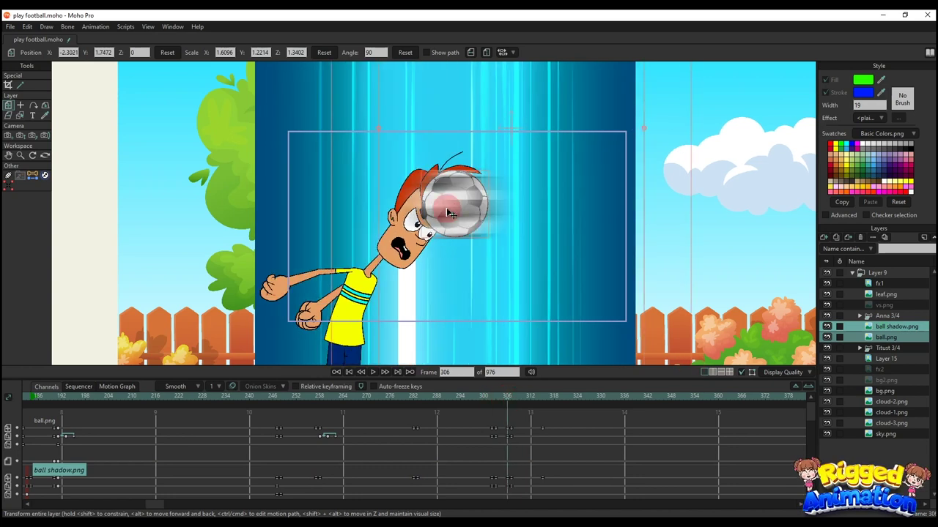
left_click_drag(452, 209, 465, 205)
key("space")
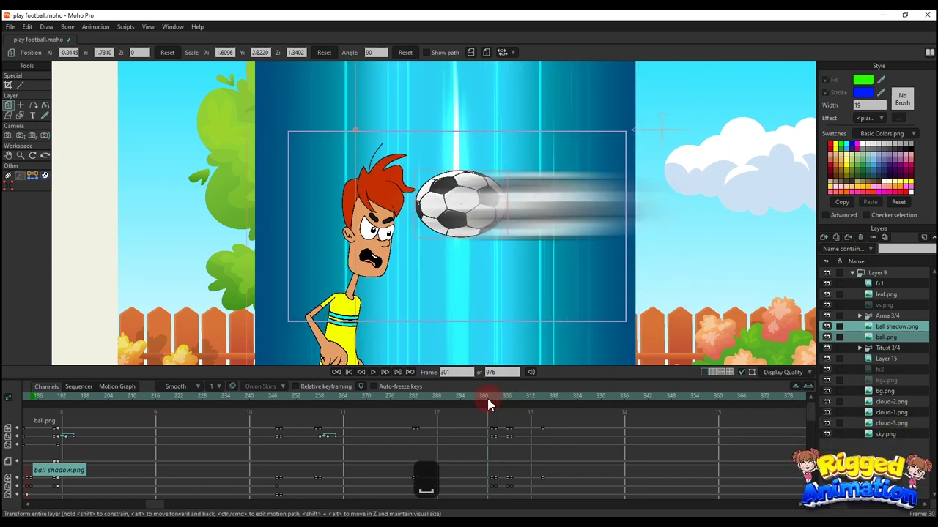
Step: Key the camera at frame 315 and zoom it out at frame 316 to a vertical field of view of 66.9880 degrees
left_click(543, 400)
scroll(489, 255, "down", 4)
key("4")
key("4")
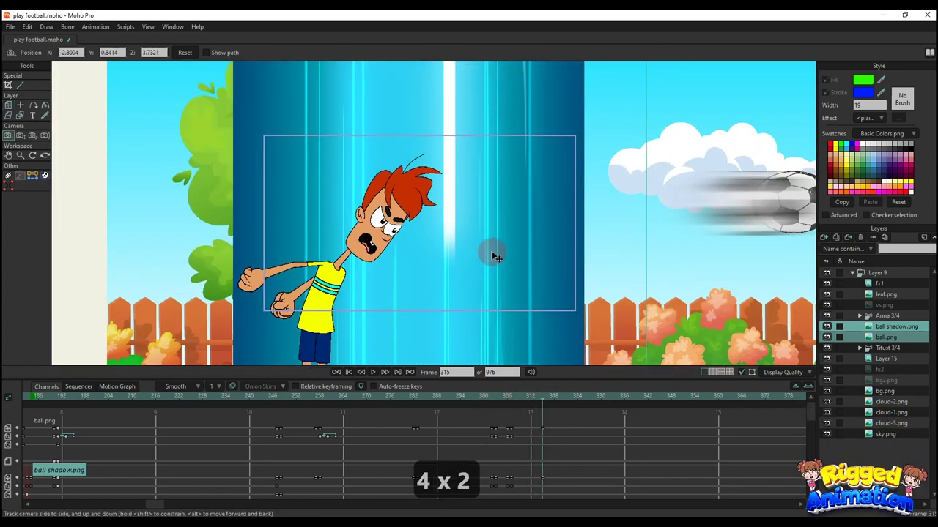
key("5")
scroll(599, 468, "down", 3)
left_click(548, 398)
key("4")
key("5")
left_click(594, 270)
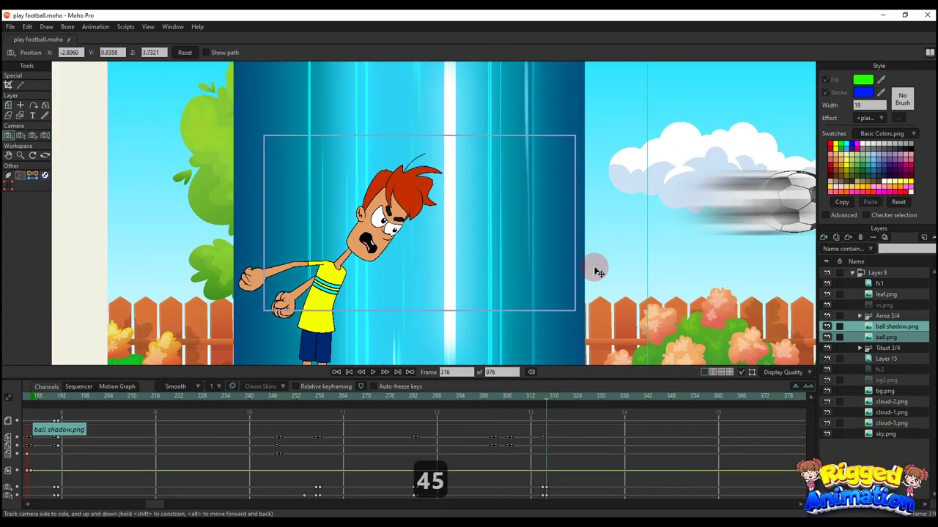
Step: Make Layer 15, the blue speed-line background, invisible at frame 316
right_click(895, 361)
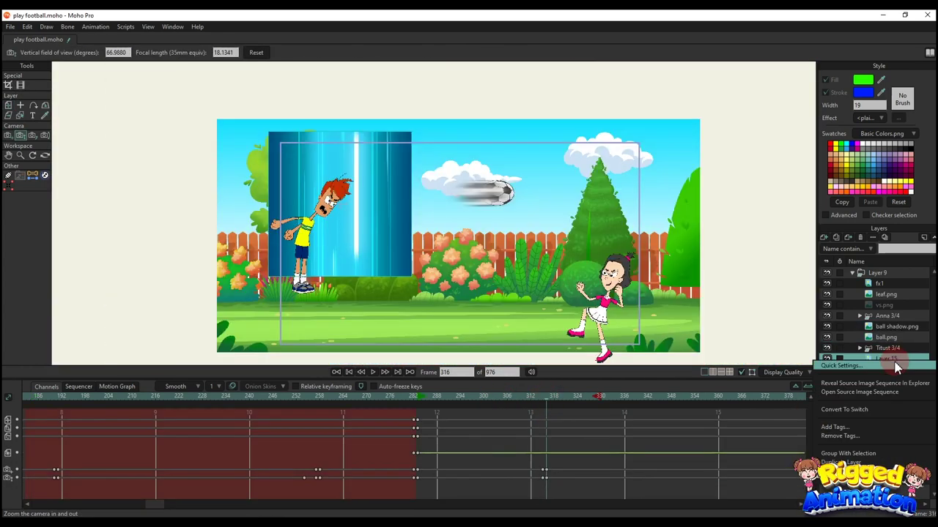
left_click(895, 366)
left_click(828, 356)
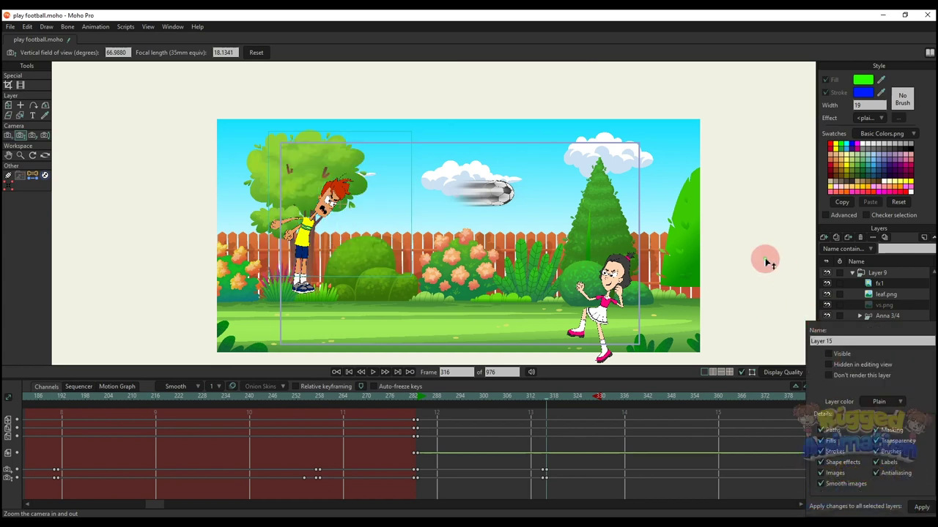
left_click(766, 260)
Step: Freeze the Titust 3/4 pose and place its new keys at frame 315
left_click(891, 351)
key("ctrl+f")
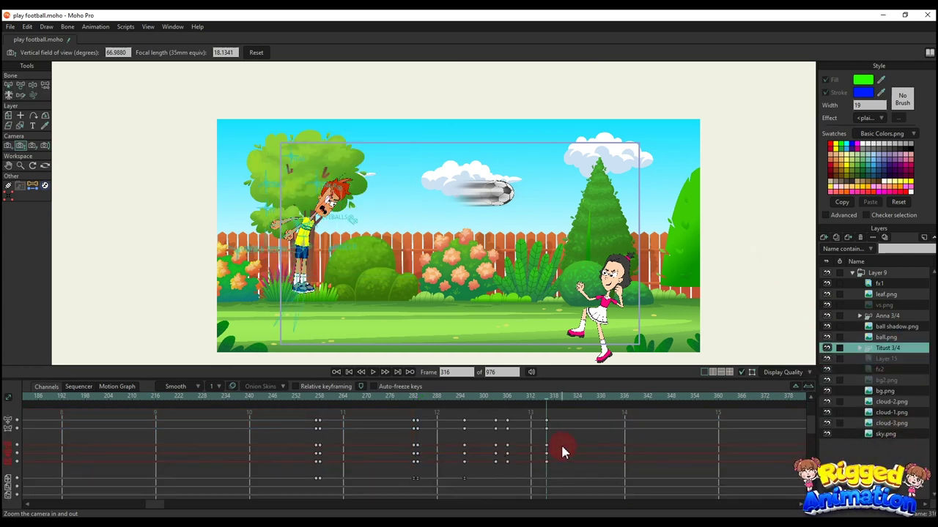
scroll(545, 415, "up", 2)
left_click_drag(547, 420, 543, 423)
Step: Copy the Titust 3/4 standing pose from frame 257 and paste it at frame 316
left_click(315, 396)
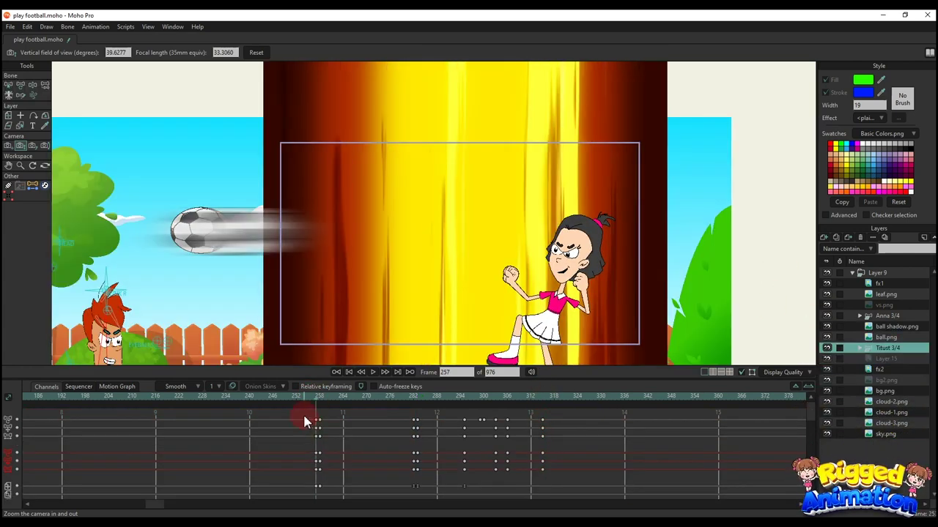
key("ctrl+c")
left_click(544, 396)
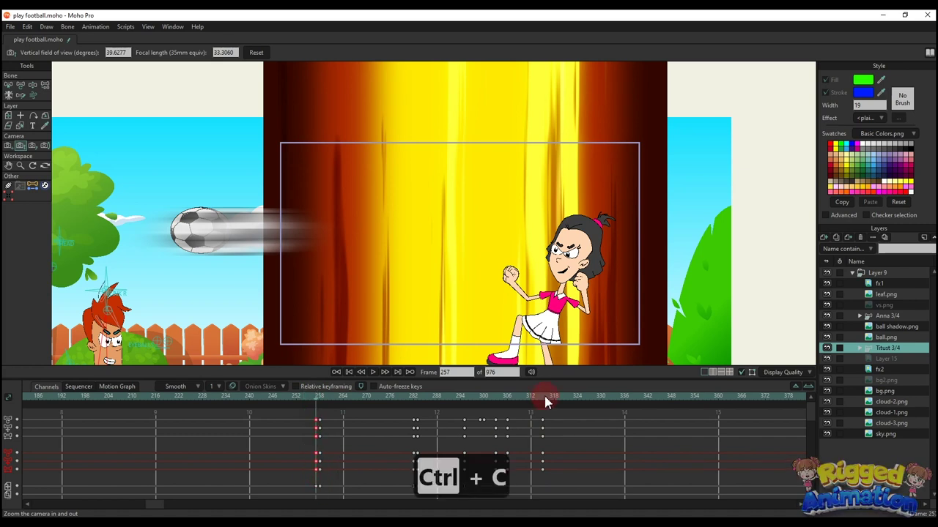
key("ctrl+v")
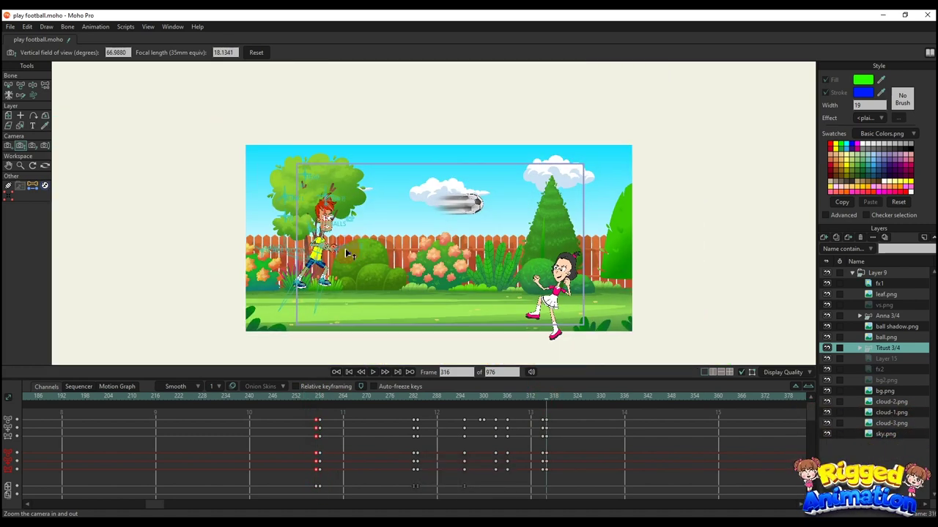
key("m")
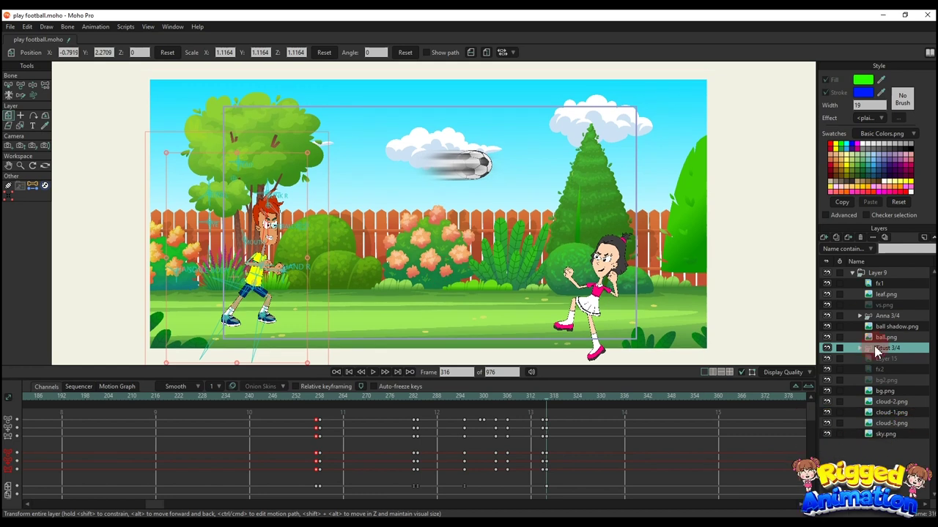
Step: Freeze the Anna 3/4 kicking pose and place its new keys at frame 315
left_click(886, 315)
key("ctrl+f")
scroll(564, 460, "up", 1)
left_click_drag(562, 471, 515, 342)
left_click_drag(545, 422, 542, 421)
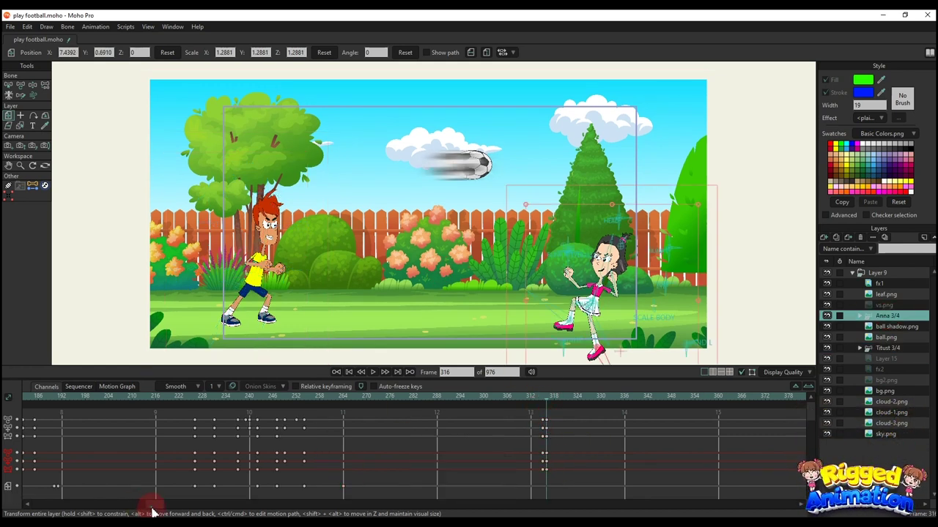
Step: Copy Anna's hands-on-hips pose from the start of the timeline and paste it at frame 316
left_click_drag(152, 505, 35, 497)
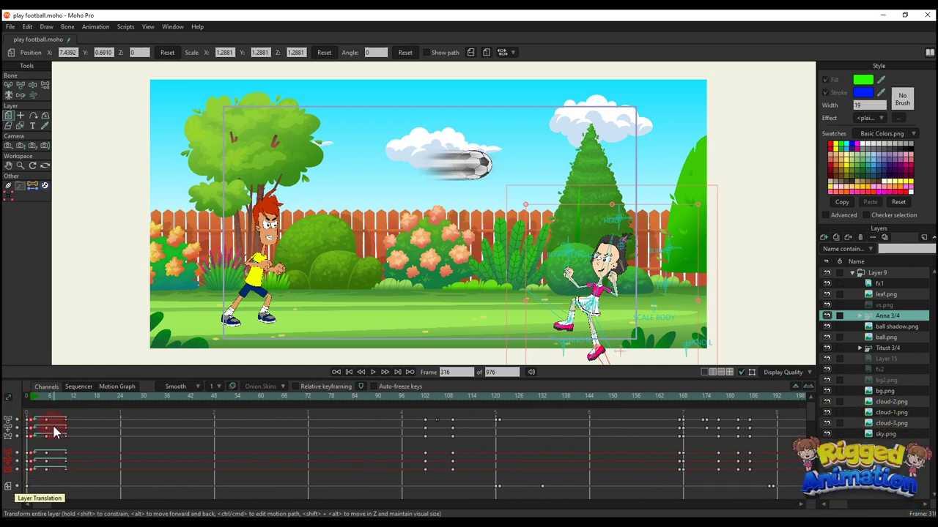
key("ctrl+c")
key("ctrl+v")
left_click_drag(35, 505, 199, 471)
scroll(401, 271, "down", 2)
key("m")
left_click(536, 309)
scroll(541, 309, "up", 3)
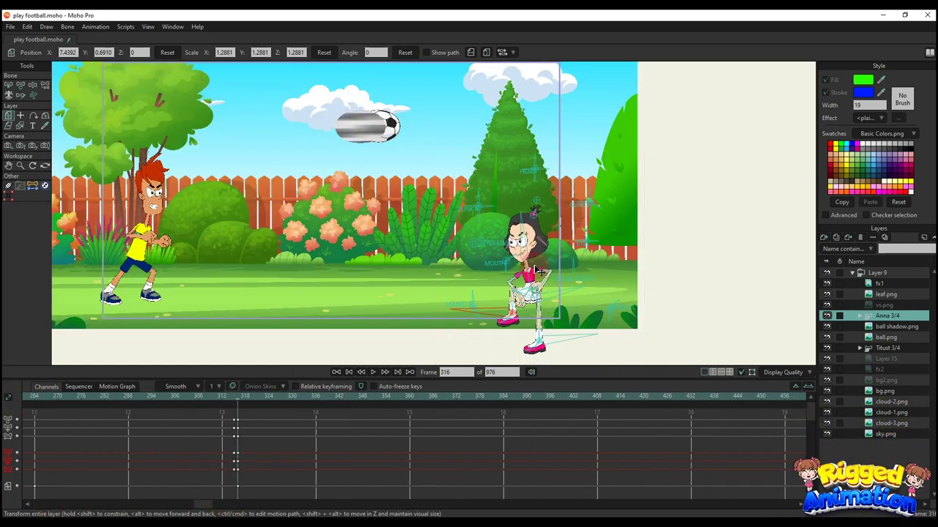
left_click_drag(540, 271, 535, 222)
scroll(538, 251, "down", 2)
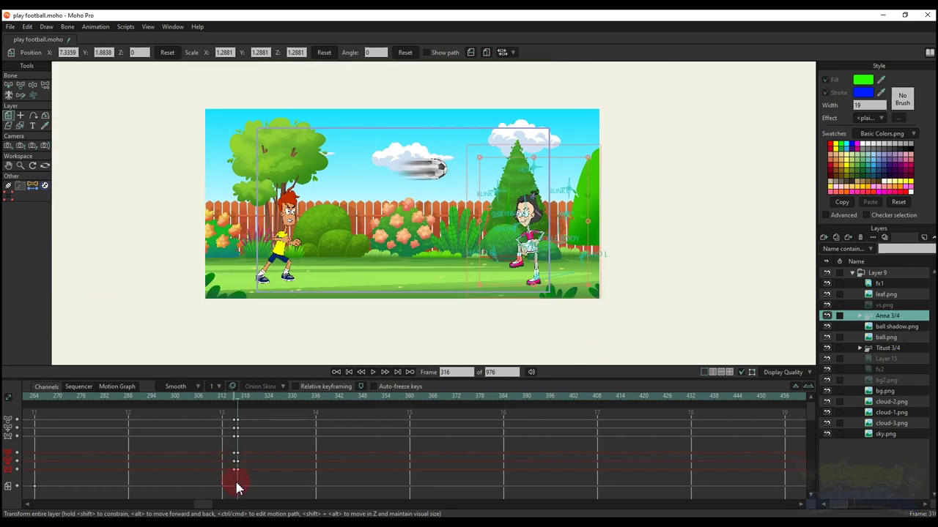
key("BackSpace")
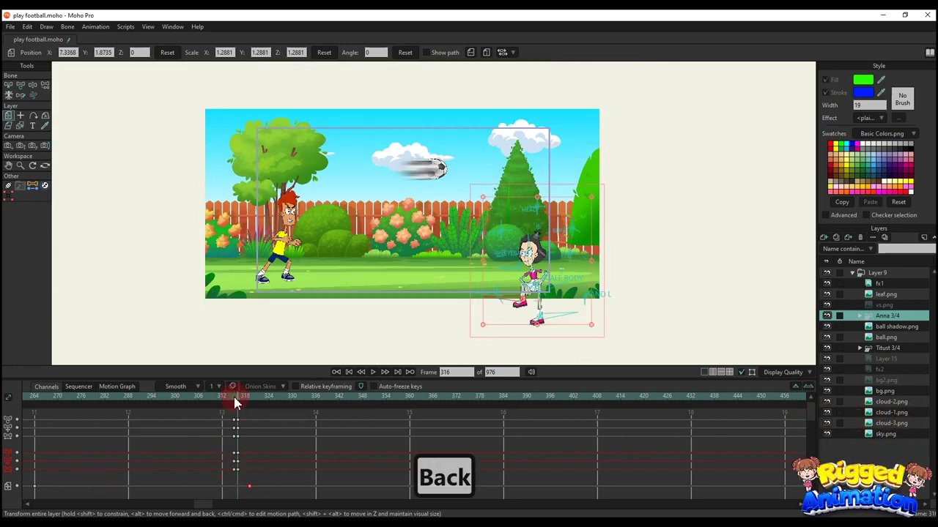
Step: Key Anna's layer position at frame 315 and raise her onto the grass at frame 316
left_click(234, 401)
scroll(529, 246, "down", 2)
scroll(529, 247, "down", 3)
left_click(237, 394)
scroll(530, 251, "down", 2)
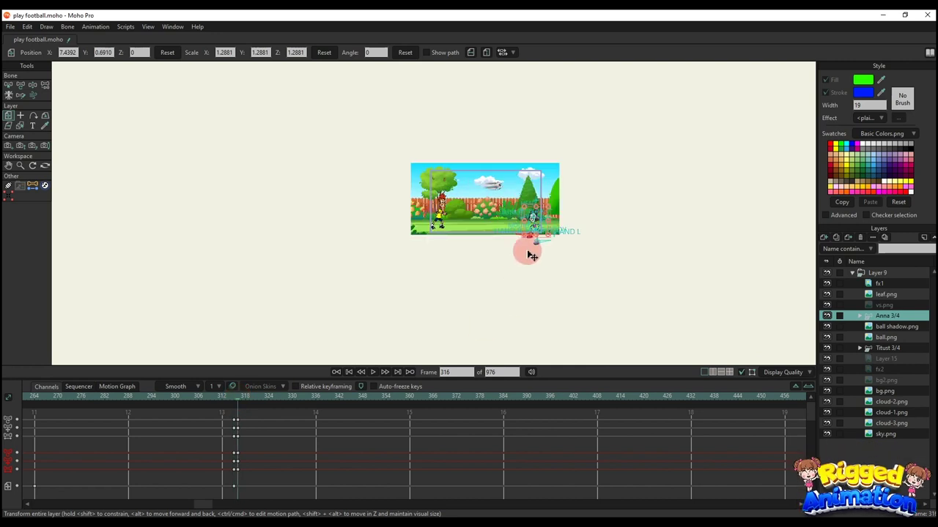
scroll(509, 319, "up", 3)
left_click_drag(510, 319, 499, 273)
Step: Lower Anna's raised foot to the grass beside her other foot at frame 316
scroll(494, 303, "up", 6)
key("t")
left_click_drag(447, 255, 460, 306)
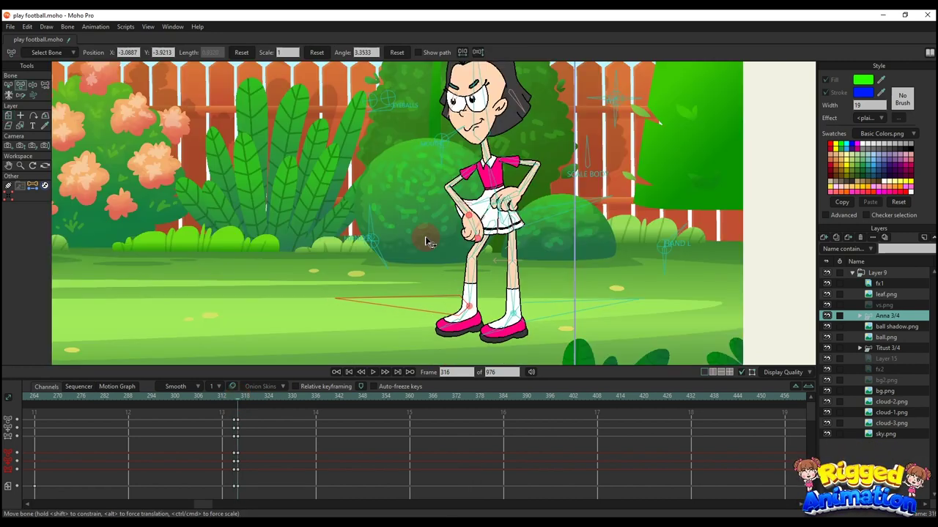
Step: Copy Anna's neutral open-armed pose from frame 0 and paste it at frame 316
left_click_drag(191, 508, 12, 393)
key("ctrl+c")
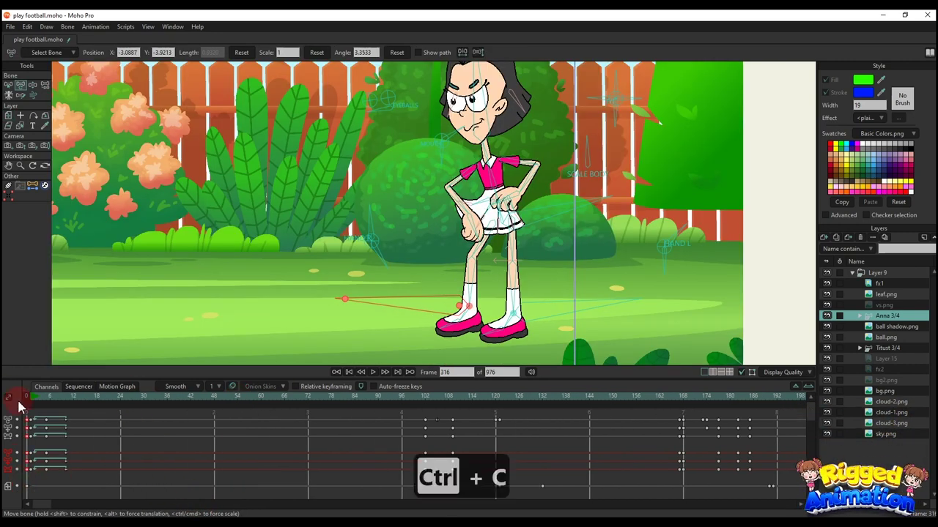
key("ctrl+v")
left_click_drag(42, 504, 214, 505)
scroll(431, 269, "down", 6)
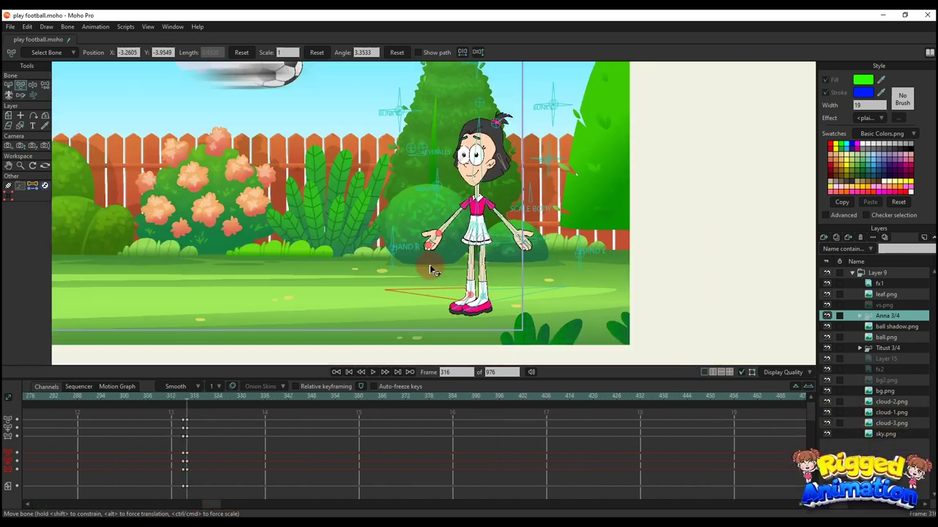
Step: Bring both of Anna's arms down closer to her body at frame 316
scroll(435, 271, "up", 3)
key("t")
scroll(448, 267, "up", 3)
left_click_drag(464, 241, 472, 271)
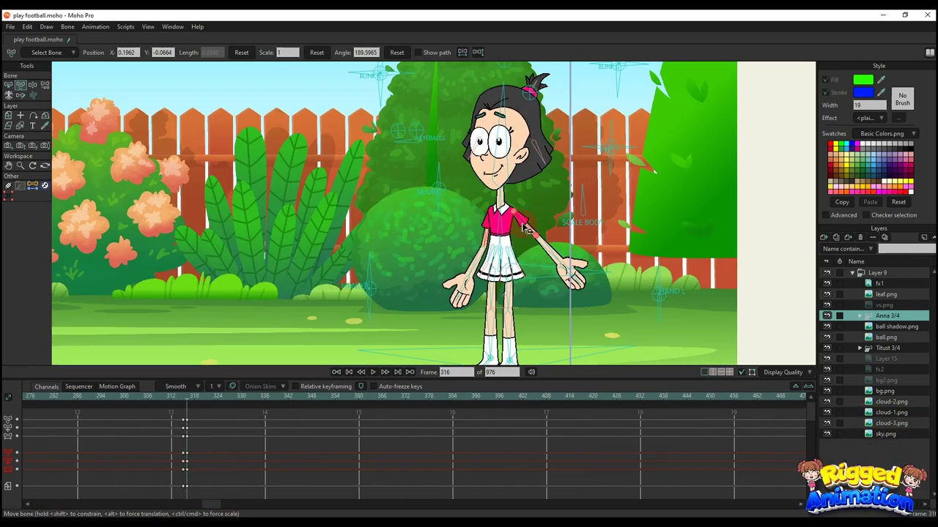
left_click_drag(545, 240, 534, 252)
scroll(534, 254, "down", 3)
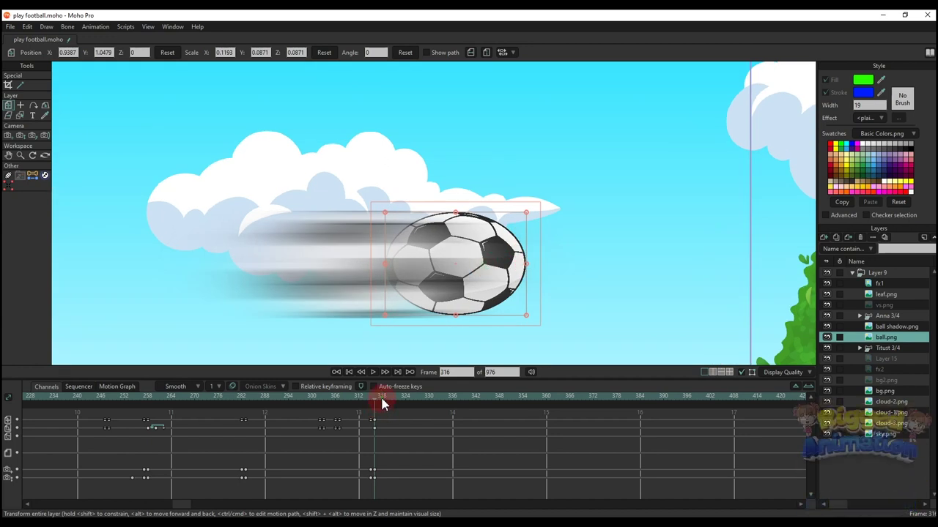
Step: Set the ball's X scale to 0.1152 at frame 318 and copy its frame 316 scale key to frame 320
left_click(381, 400)
left_click_drag(532, 268, 525, 268)
left_click_drag(377, 400, 381, 421)
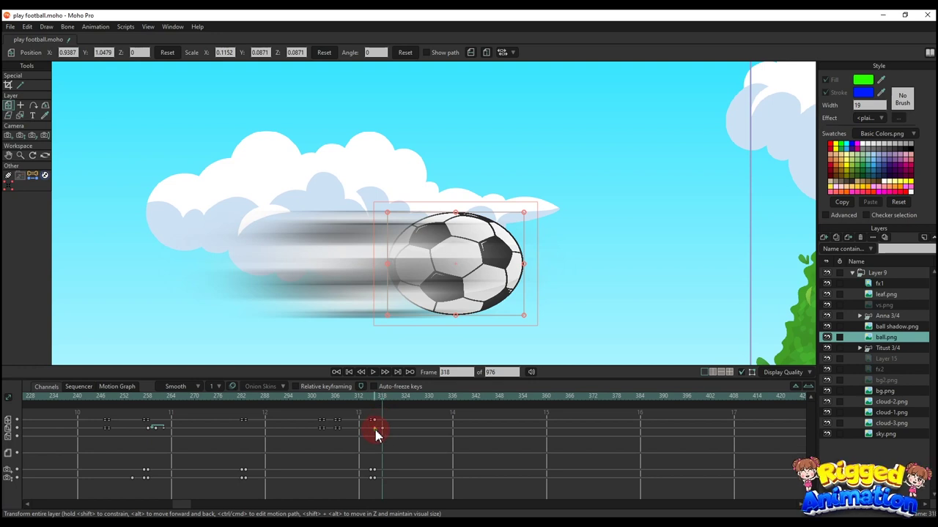
key("ctrl+c")
left_click(390, 399)
key("ctrl+v")
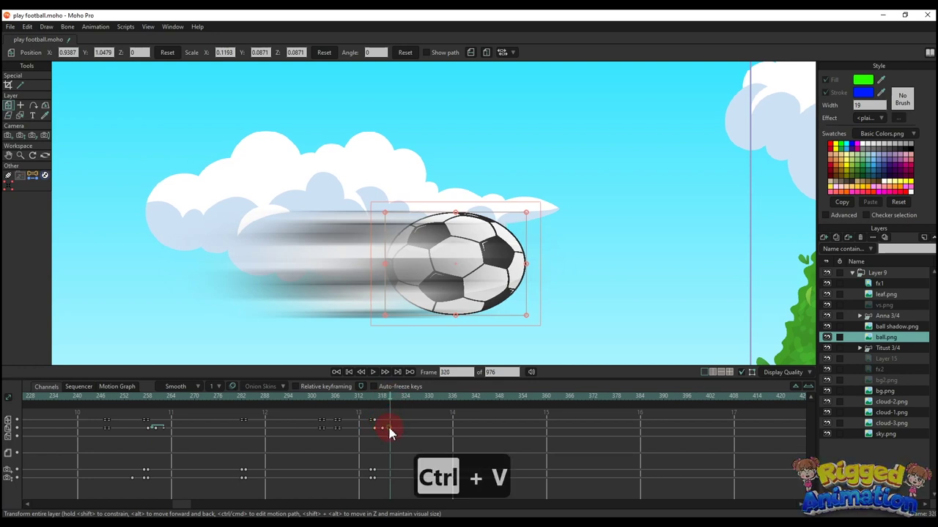
Step: Set the ball's scale key at frame 320 to cycle back to absolute frame 317, and preview the wobble
right_click(389, 433)
left_click(405, 434)
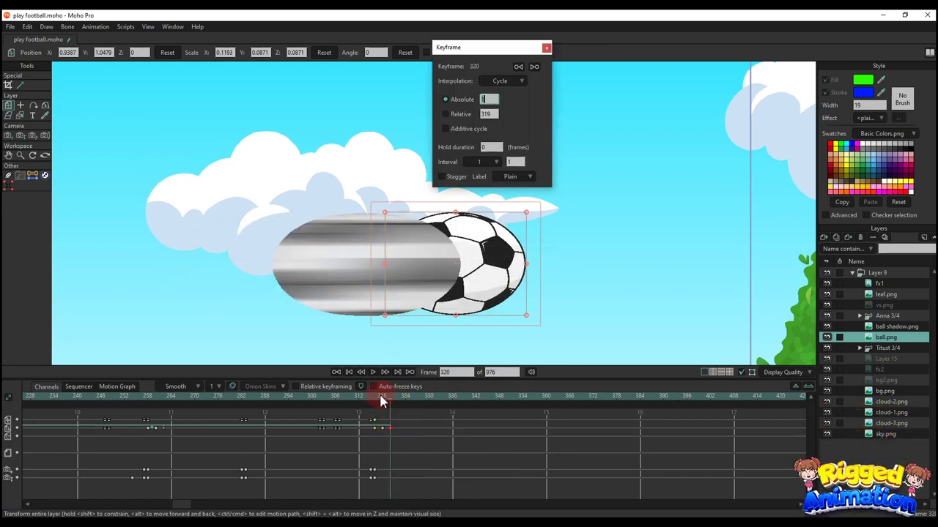
type("317")
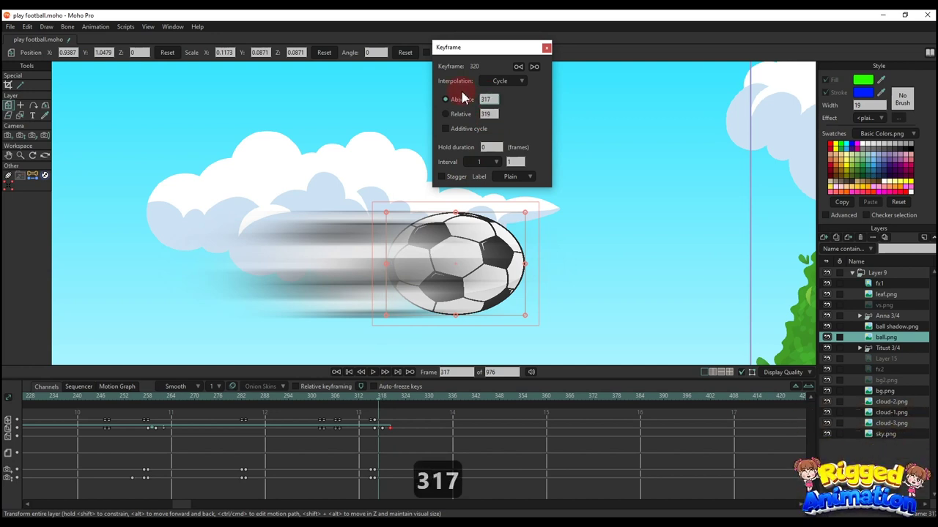
key("Return")
left_click(545, 48)
key("space")
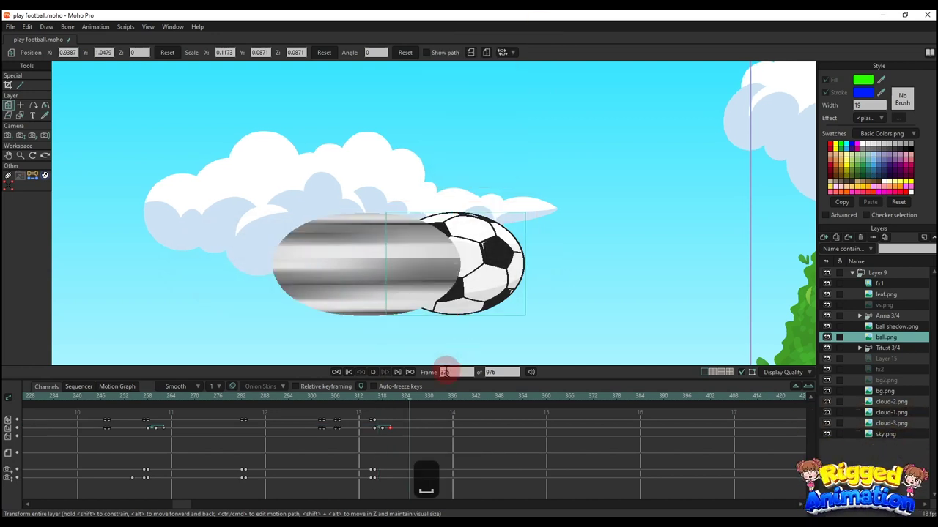
key("space")
Step: At frame 316, move the ball and its shadow together to above the boy's head
left_click(376, 397)
scroll(448, 291, "down", 5)
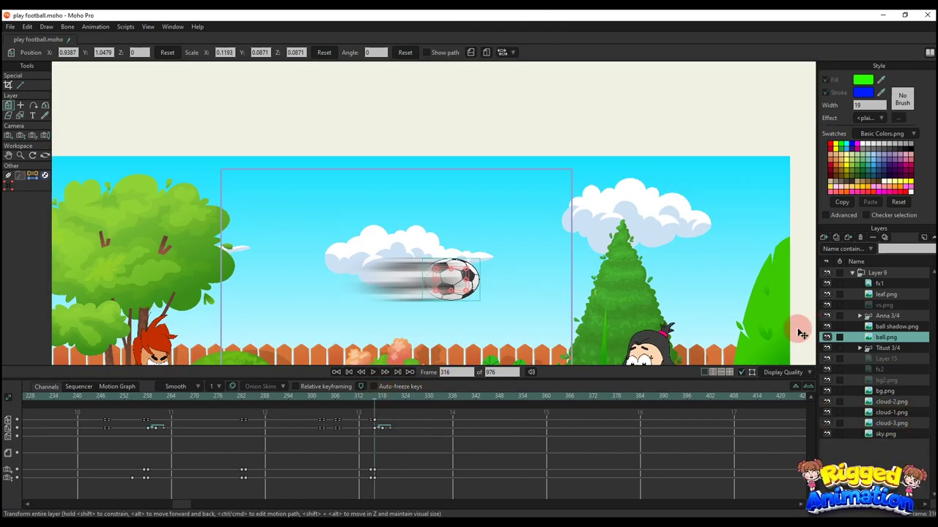
left_click(881, 327, "ctrl")
scroll(403, 265, "down", 5)
scroll(410, 273, "up", 2)
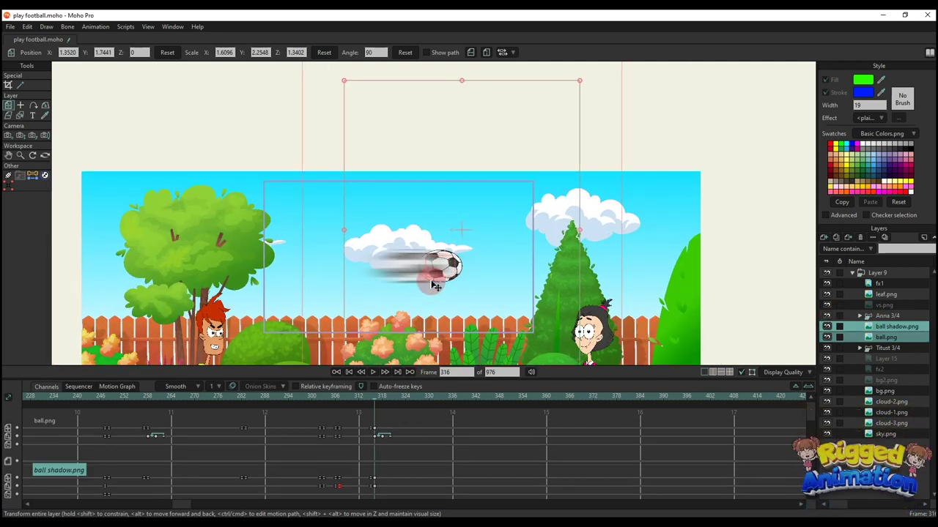
left_click_drag(439, 262, 244, 261)
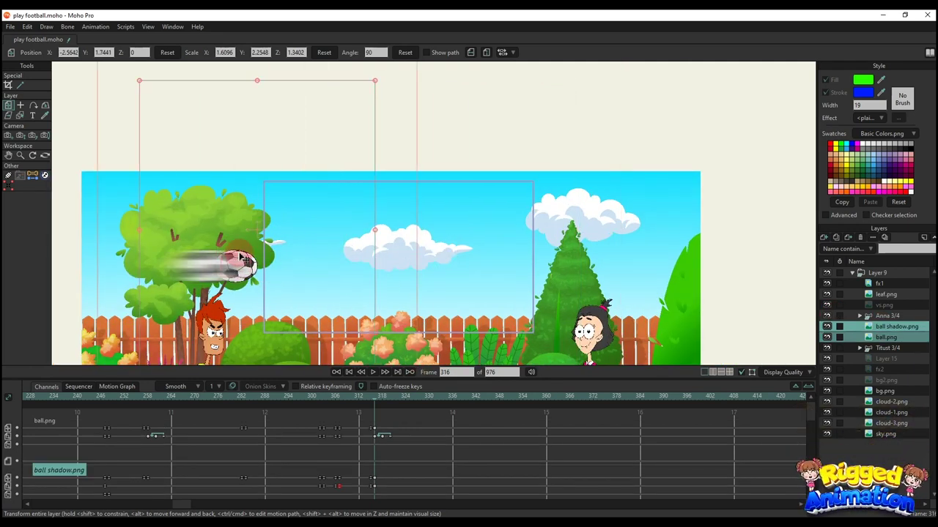
Step: At frame 333, move the ball and its shadow past Anna's head, and change the interpolation of their frame 316 position keys
left_click_drag(381, 409, 428, 411)
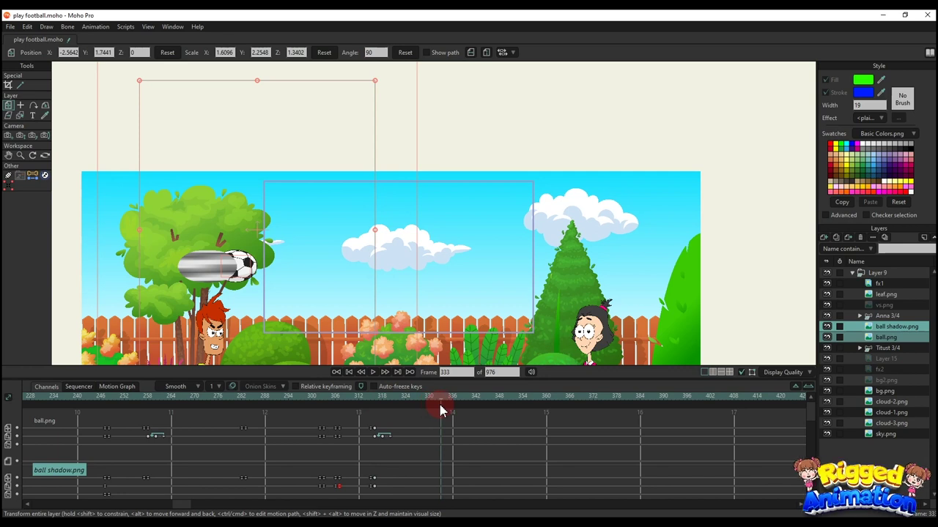
left_click_drag(242, 285, 633, 286)
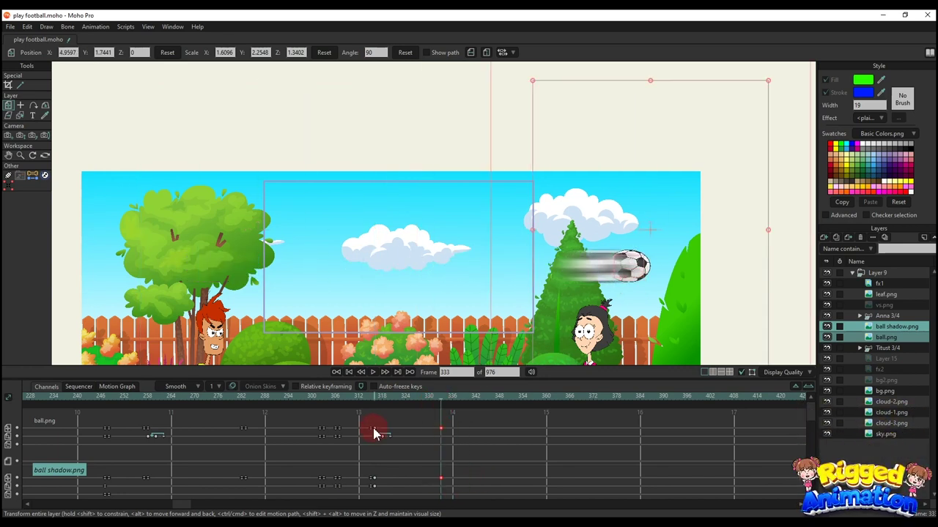
right_click(374, 482)
left_click(400, 377)
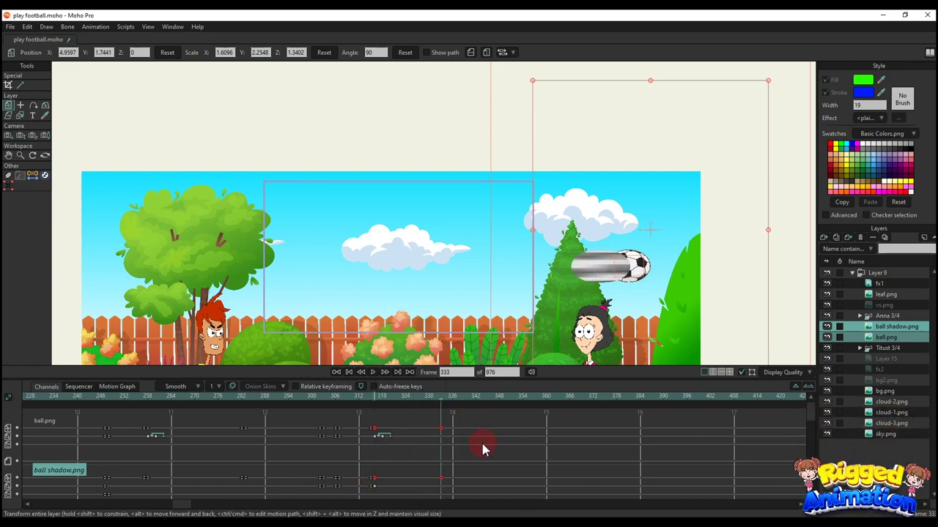
Step: Track and zoom the camera at frame 334 into a close-up of Anna's head
key("4")
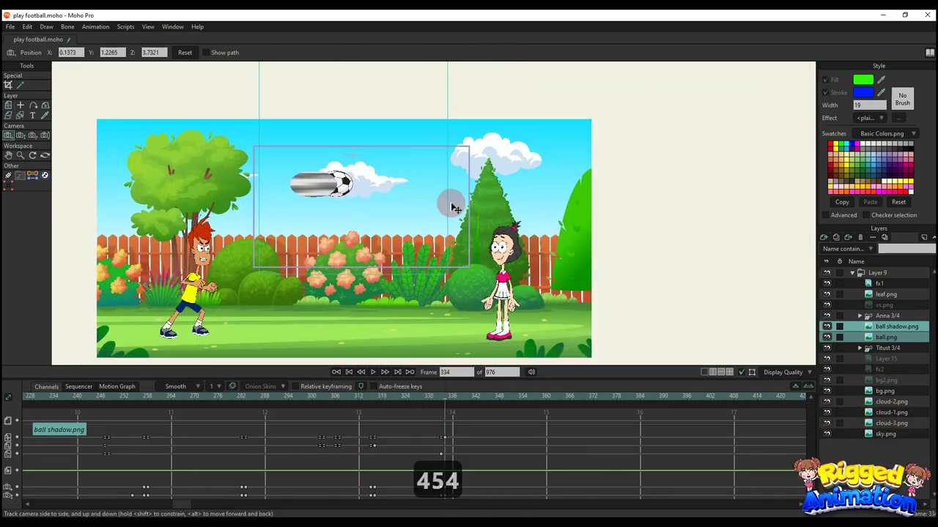
key("5")
left_click_drag(451, 206, 489, 315)
key("4")
key("5")
left_click_drag(489, 315, 597, 341)
key("4")
key("5")
key("4")
key("5")
key("4")
left_click_drag(483, 277, 520, 295)
Step: Freeze Anna's pose with keyframes at frames 333 and 334
left_click(889, 316)
key("ctrl+f")
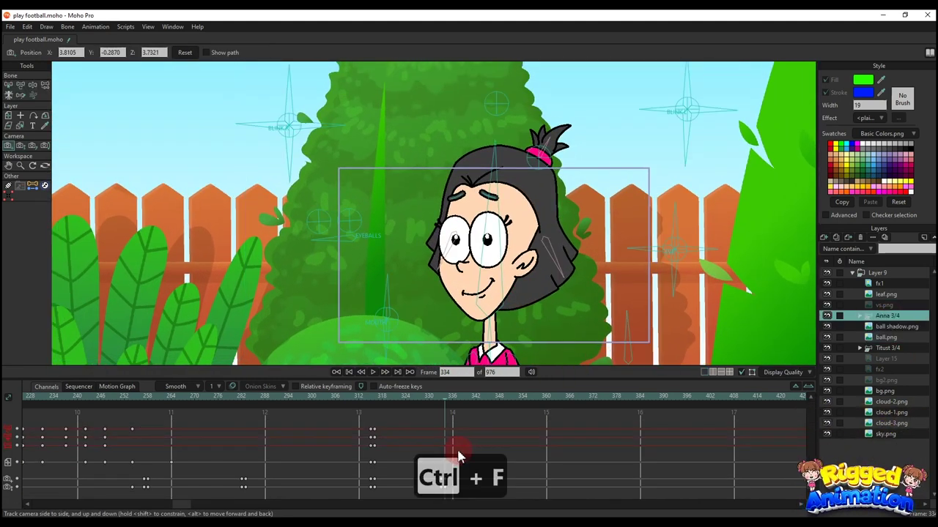
key("ctrl+f")
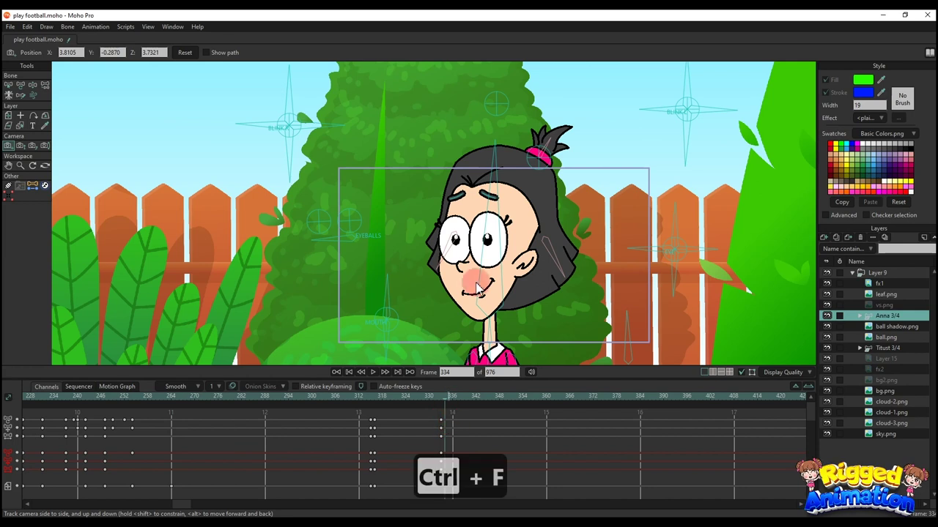
Step: Tilt Anna's head at frame 334 and give her an angry face with a frown, lowered brows and narrowed eyelids
key("t")
key("t")
left_click_drag(495, 213, 515, 216)
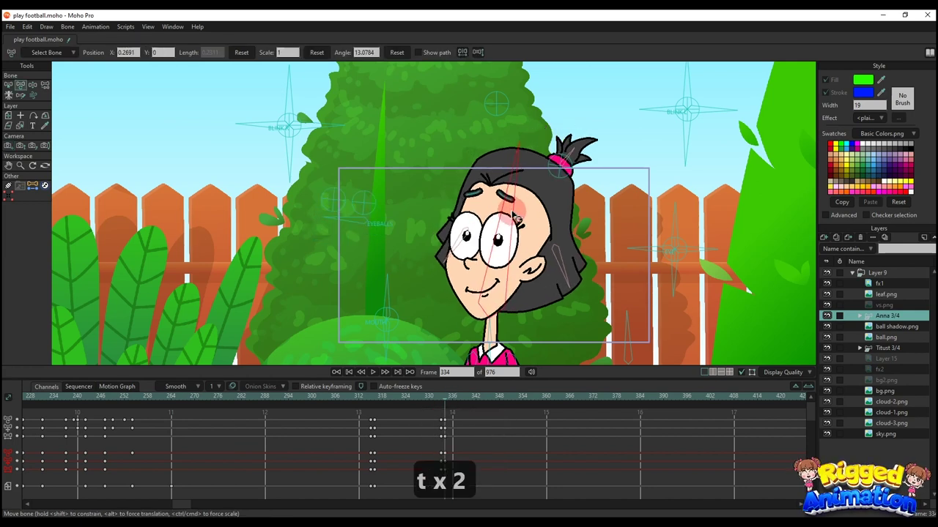
left_click(370, 218)
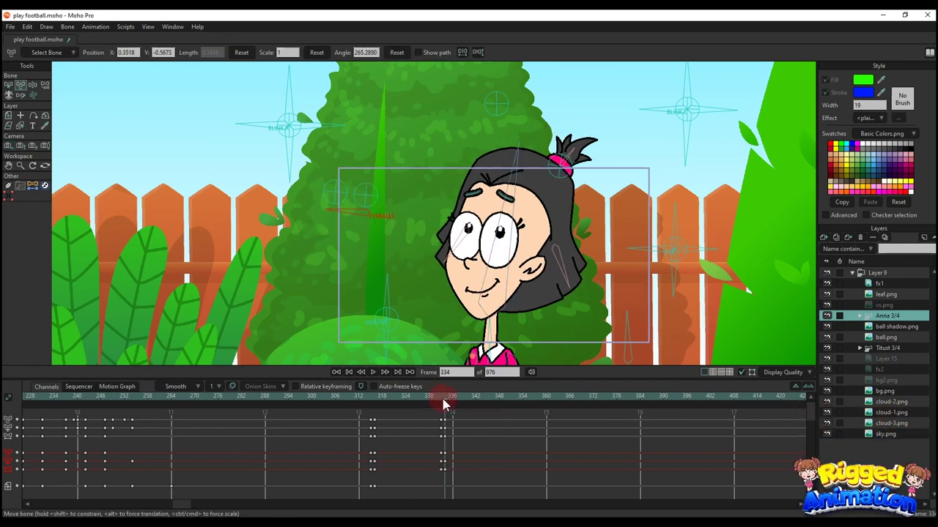
left_click_drag(334, 178, 332, 196)
left_click_drag(480, 248, 459, 217)
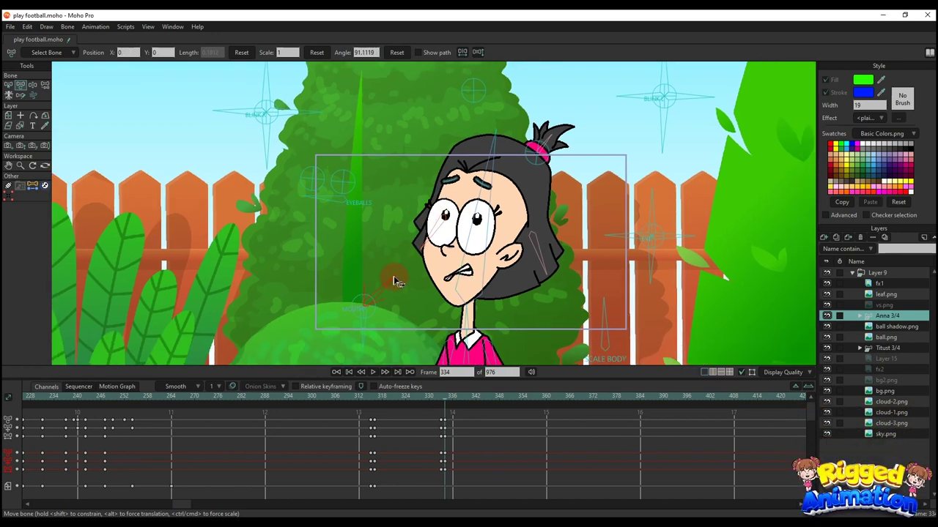
left_click_drag(681, 105, 680, 125)
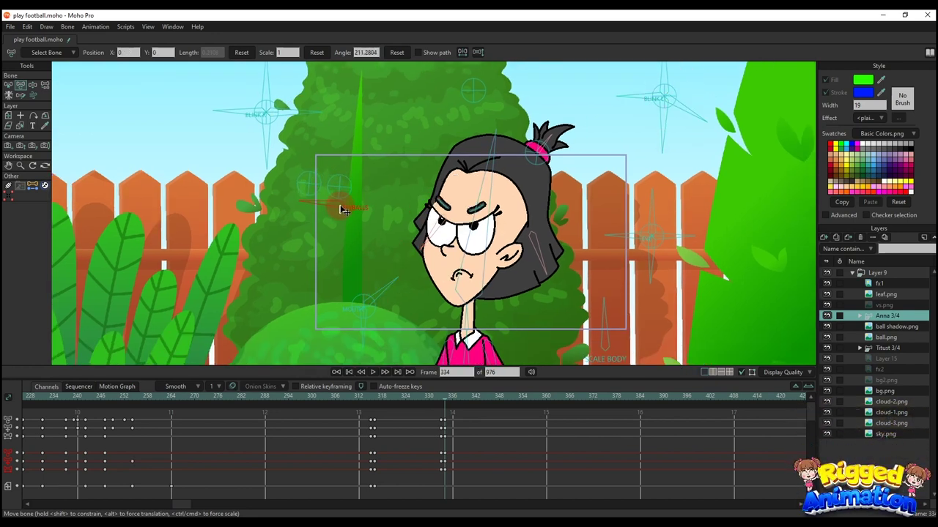
Step: Widen the camera shot of Anna at frame 334 to a vertical field of view of 25.2286 degrees
left_click(484, 409)
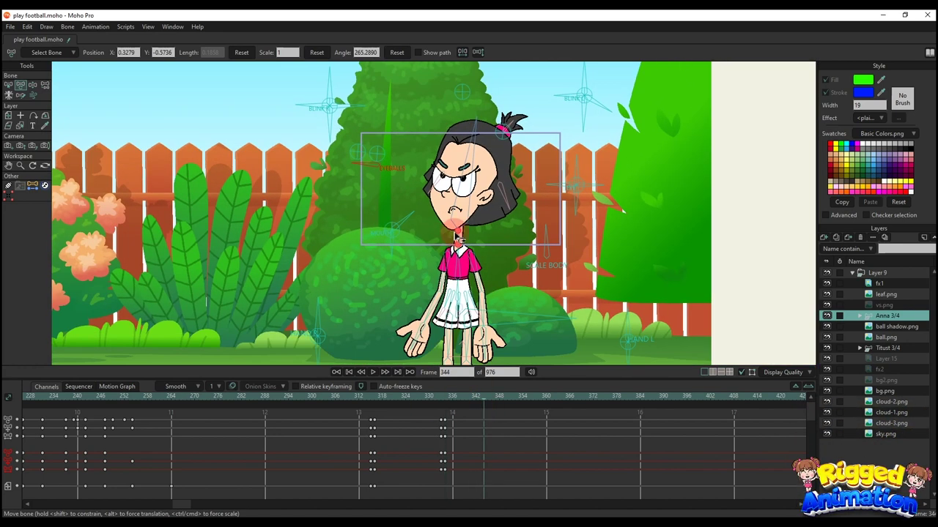
left_click(445, 403)
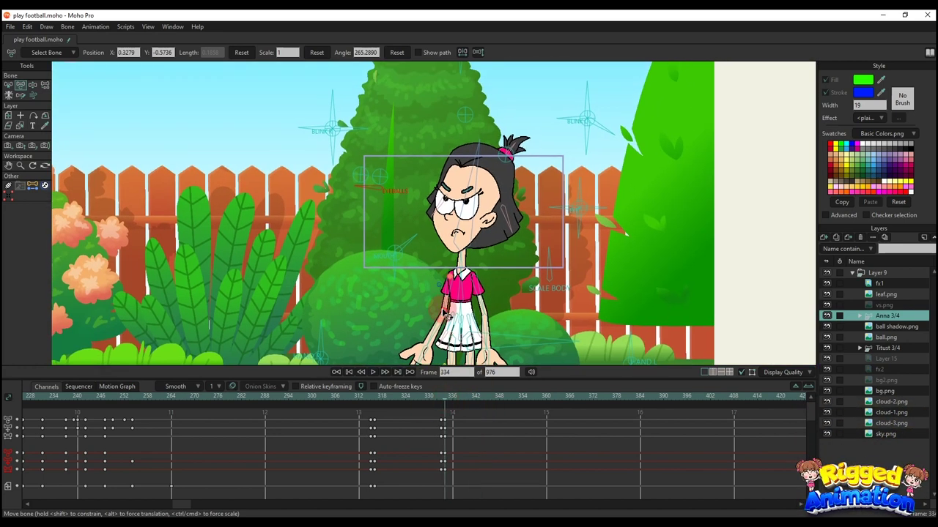
key("4")
key("5")
scroll(460, 249, "up", 2)
Step: Bend Anna's elbows and bring her forearms up to her waist at frame 334
key("t")
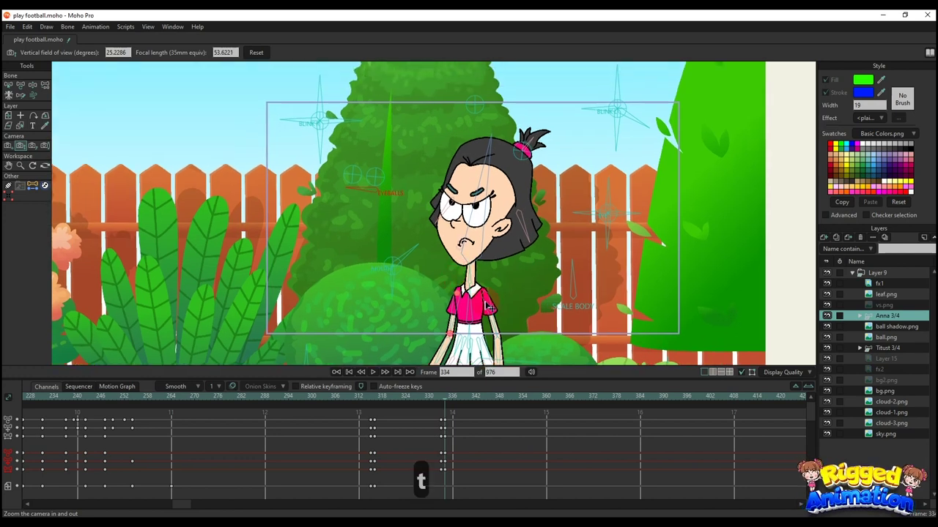
left_click_drag(501, 322, 485, 232)
scroll(480, 221, "up", 3)
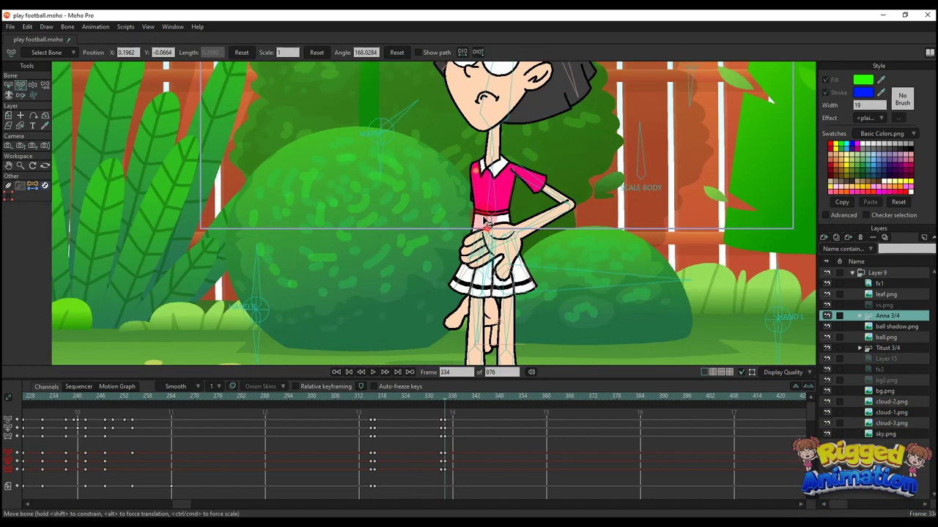
left_click_drag(485, 267, 422, 196)
left_click_drag(471, 204, 474, 206)
Step: Close both of Anna's hands into fists at frame 334
left_click_drag(228, 259, 166, 300)
scroll(290, 269, "down", 3)
left_click(559, 290)
scroll(617, 273, "up", 2)
mouse_move(627, 297)
left_mouse_down()
mouse_move(616, 271)
mouse_move(645, 296)
left_mouse_up()
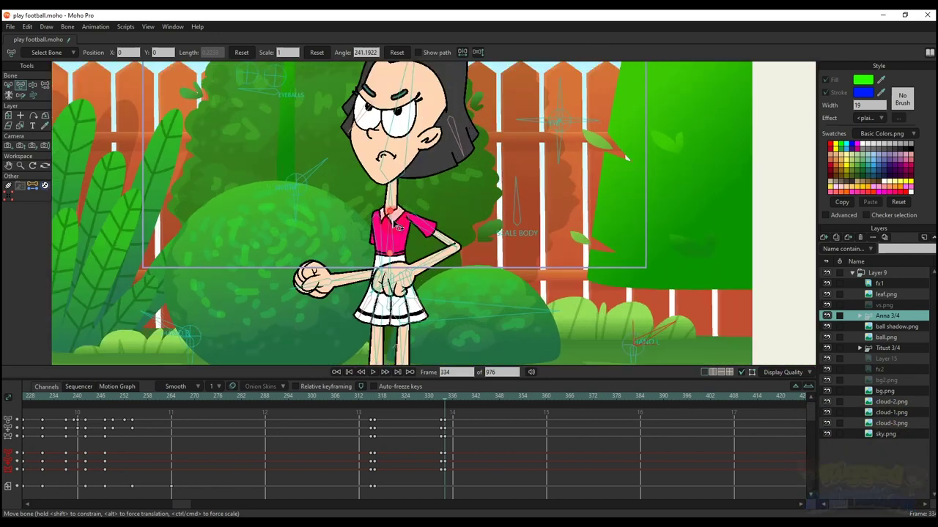
Step: Refine Anna's bent arms and lower her body with bent knees into a ready stance at frame 334
left_click_drag(385, 242, 439, 264)
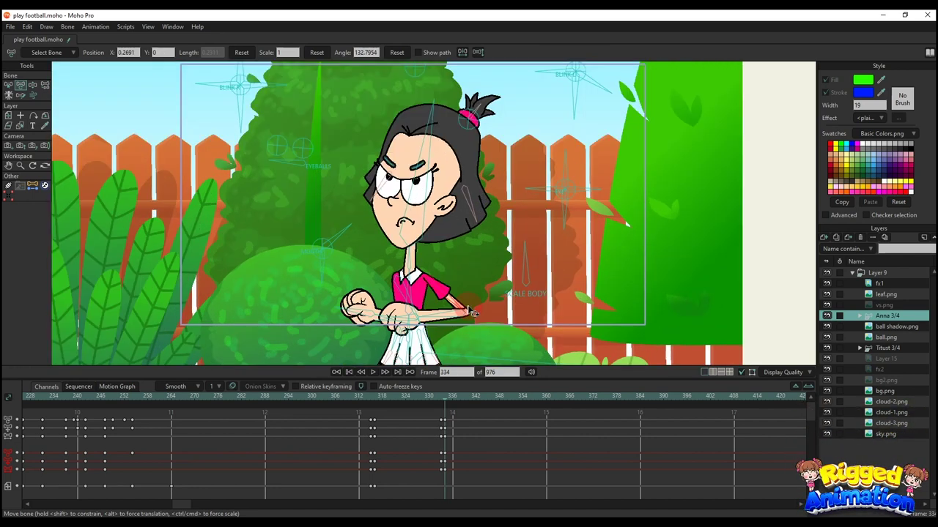
left_click_drag(381, 303, 370, 335)
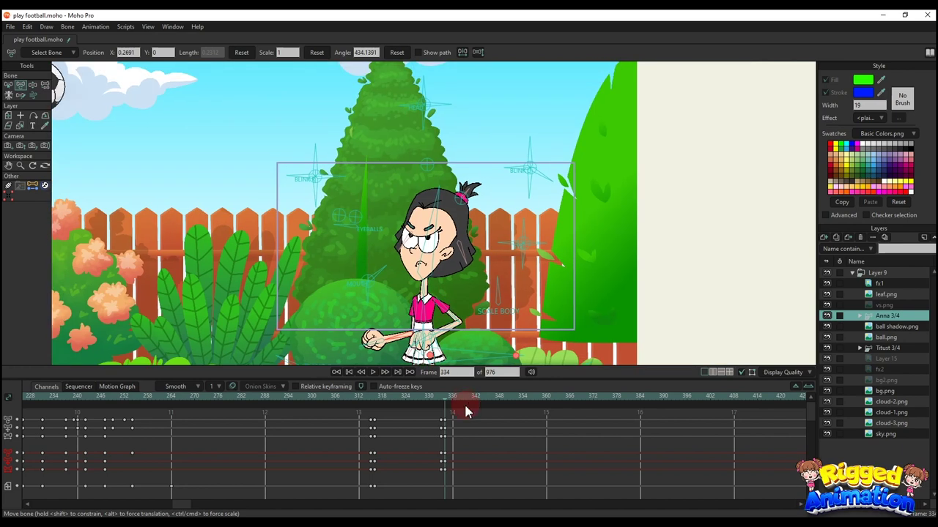
scroll(460, 422, "up", 1)
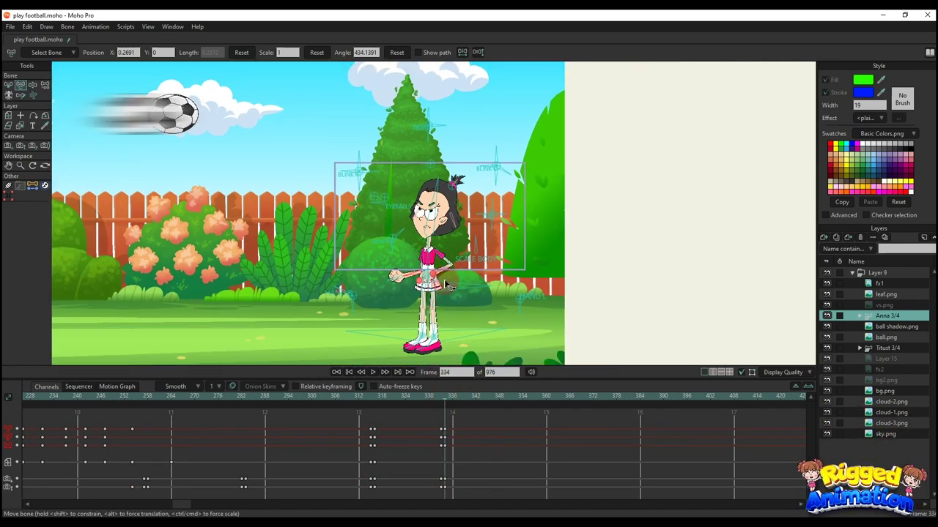
key("z")
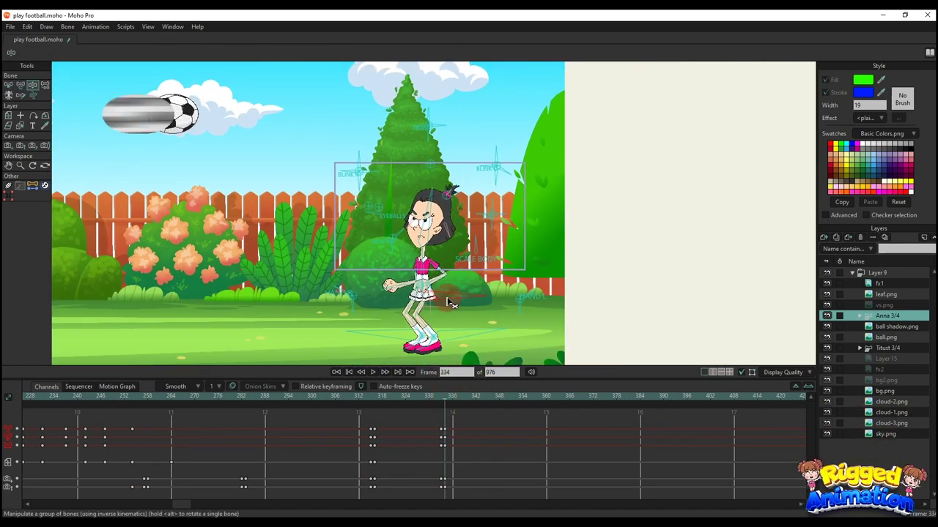
Step: Fine-tune the tilt of Anna's head at frame 334
key("t")
scroll(415, 223, "up", 3)
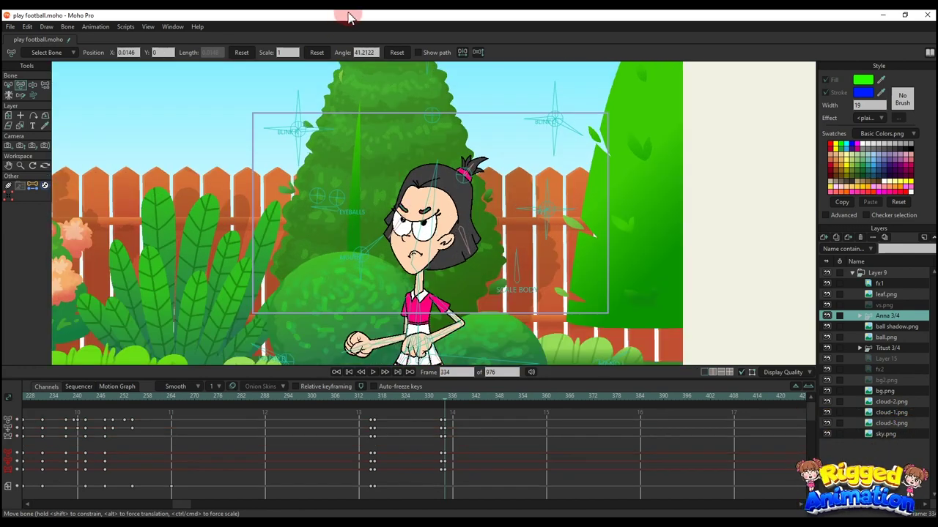
scroll(408, 213, "up", 2)
mouse_move(429, 256)
left_mouse_down()
mouse_move(418, 253)
mouse_move(426, 259)
left_mouse_up()
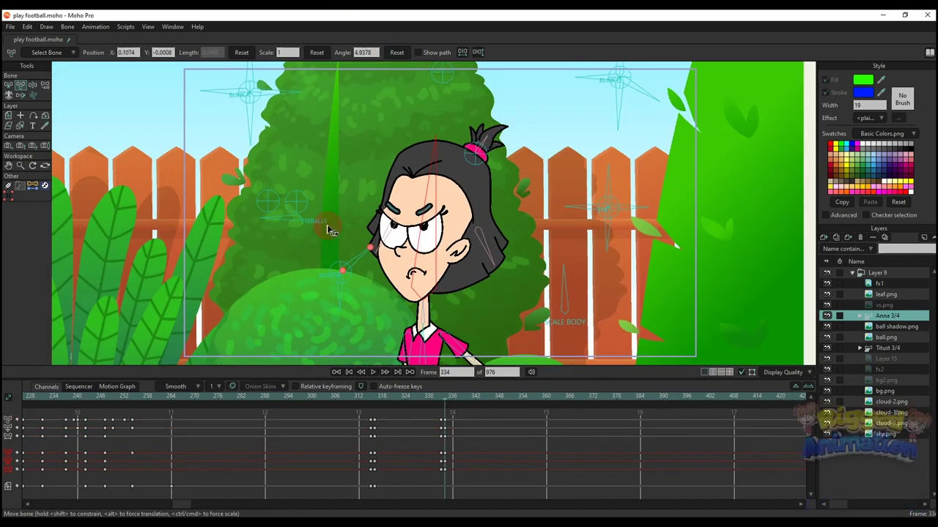
Step: Tilt Anna's head back and adjust her gaze at frame 343, and preview the motion
left_click_drag(430, 400, 490, 419)
left_click_drag(433, 287, 444, 275)
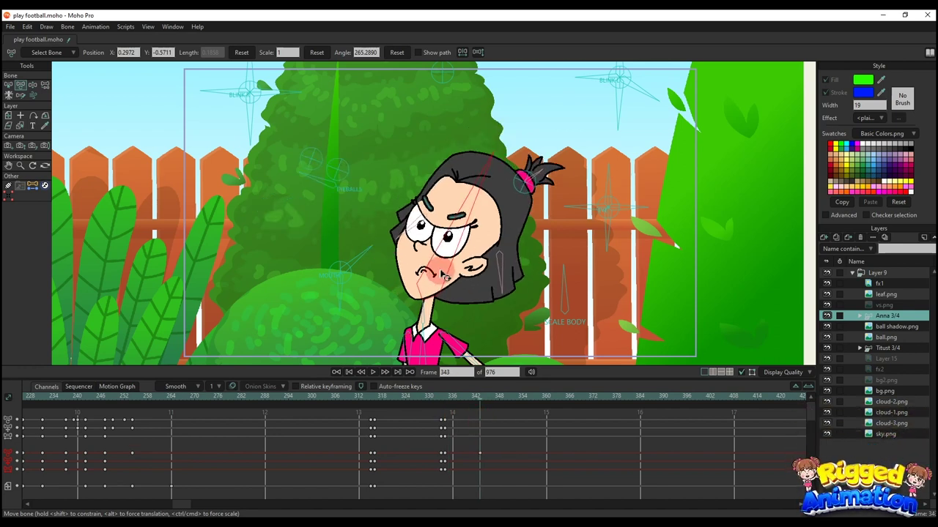
left_click(462, 411)
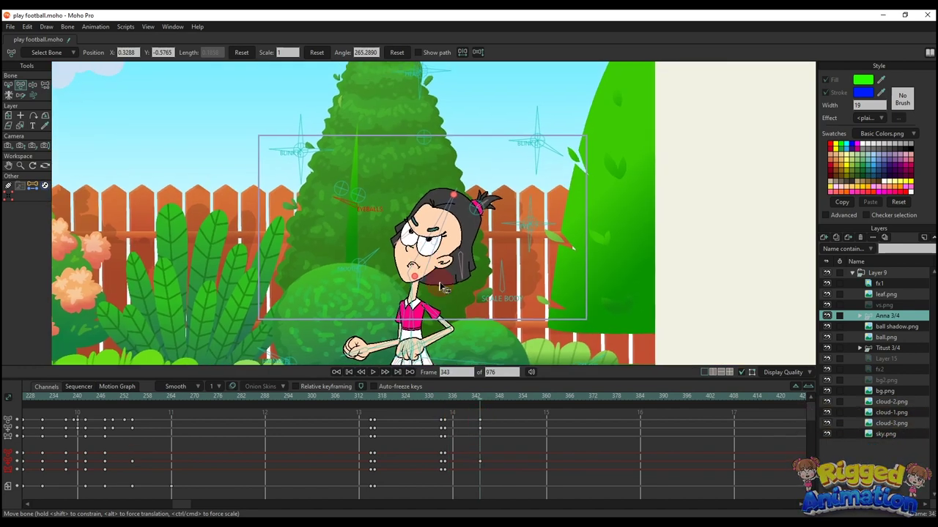
key("space")
key("space")
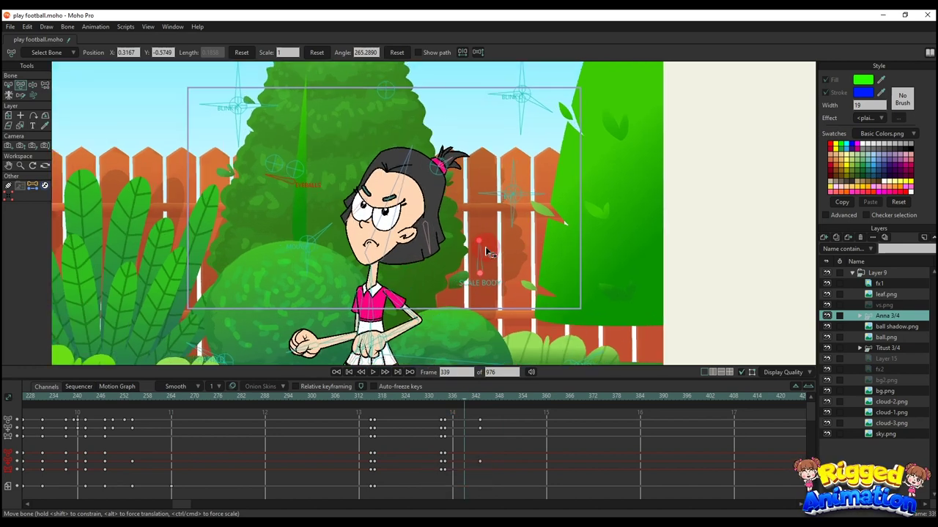
Step: Freeze Anna's whole pose with keyframes at frame 343
left_click(476, 401)
key("ctrl+f")
left_click_drag(475, 399, 461, 400)
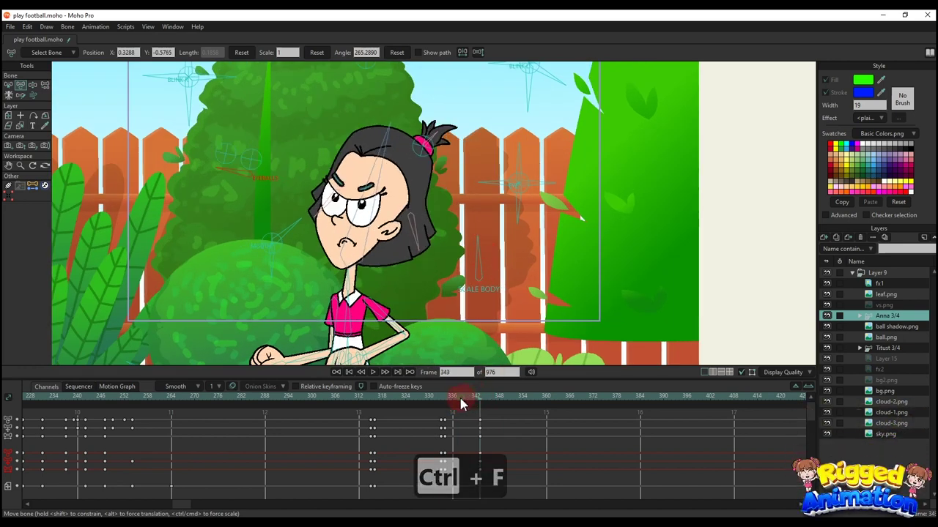
Step: Preview Anna's ready motion and keyframe the camera's position and zoom at frame 347
left_click_drag(474, 265, 511, 285)
left_click(446, 400)
key("space")
key("space")
key("4")
key("5")
left_click(522, 413)
scroll(522, 412, "down", 3)
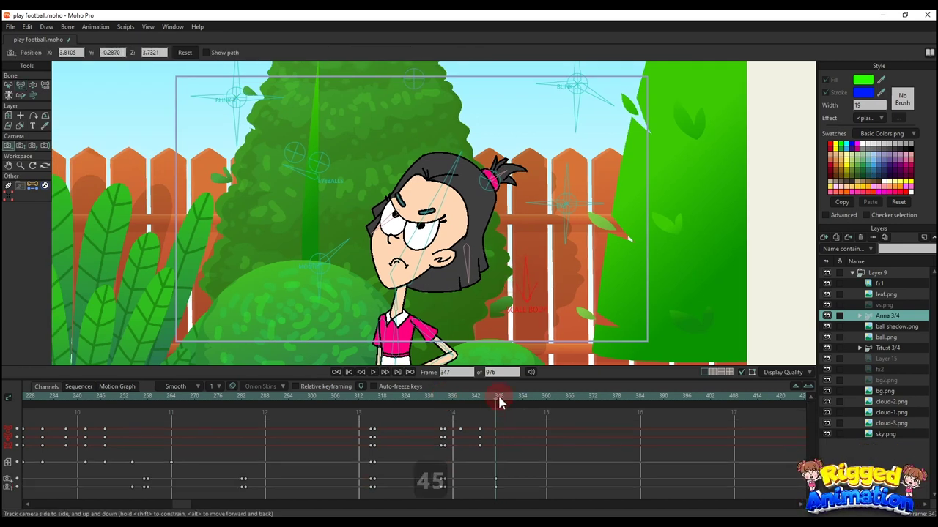
Step: Zoom and reposition the camera at frame 348 for a close-up of Anna's angry face
key("4")
key("5")
key("5")
left_click_drag(403, 198, 674, 402)
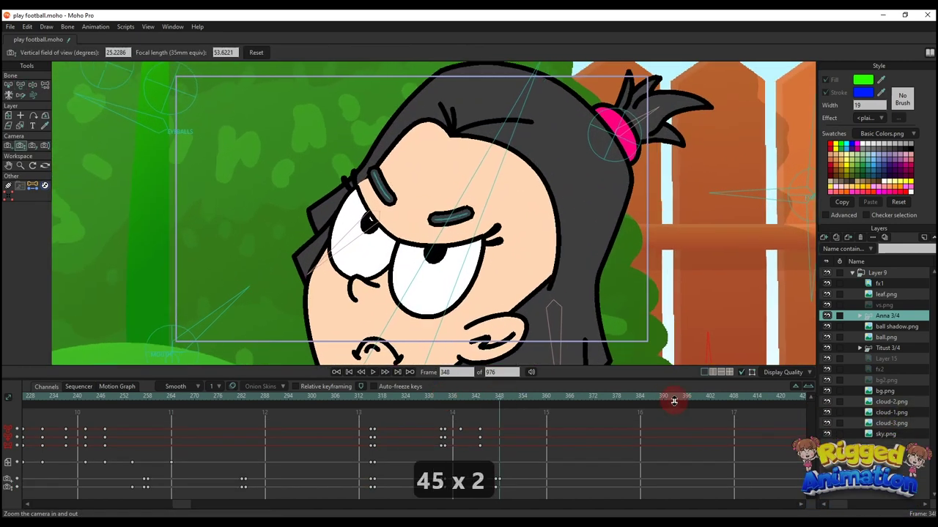
key("4")
mouse_move(449, 246)
left_mouse_down()
mouse_move(437, 202)
mouse_move(466, 236)
mouse_move(447, 263)
left_mouse_up()
Step: Key Anna's blink control at frame 348 and rotate it at frame 353 to change her eyelids
scroll(437, 202, "down", 1)
scroll(437, 203, "down", 3)
key("t")
left_click(636, 136)
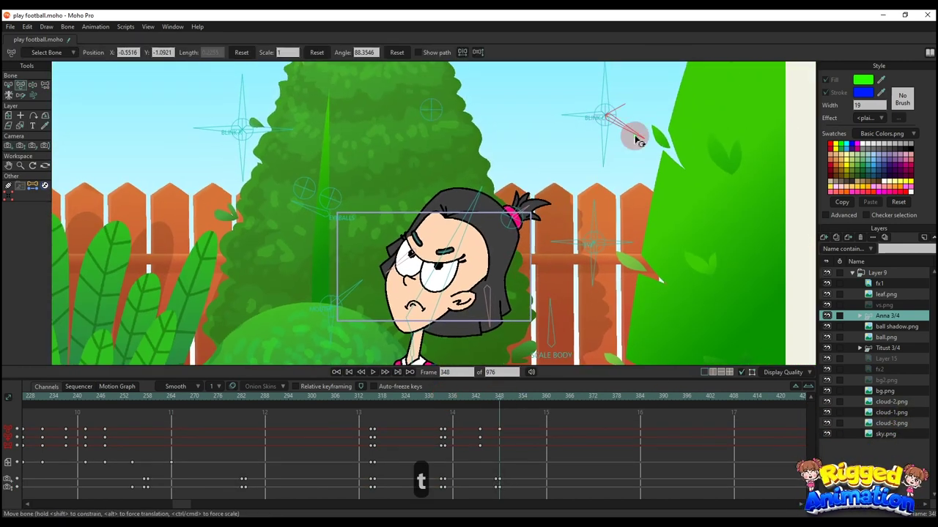
scroll(510, 402, "up", 3)
left_click(518, 405)
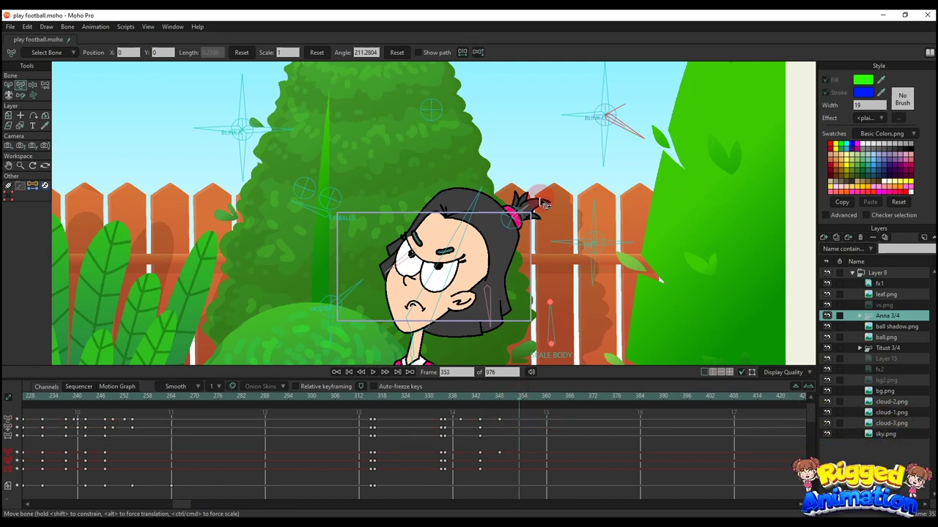
left_click(403, 52)
Step: Preview the eyelid motion and rework the blink control at frame 353 so Anna's eyes narrow into a glare
left_click(479, 400)
key("space")
key("space")
left_click_drag(480, 400, 516, 404)
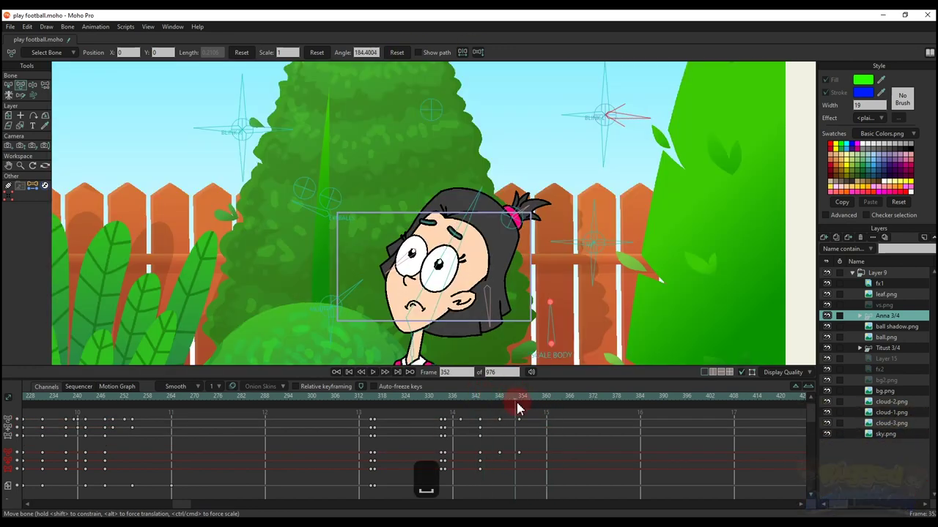
left_click(501, 407)
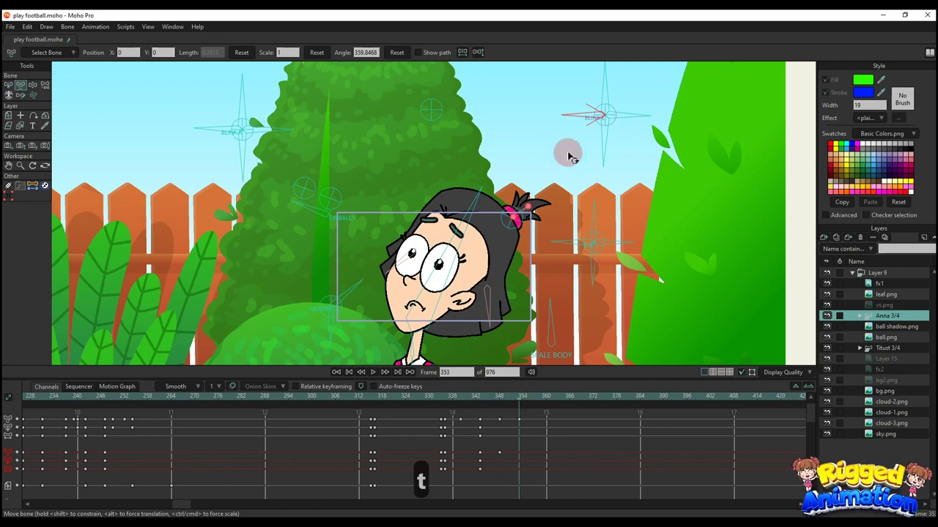
key("space")
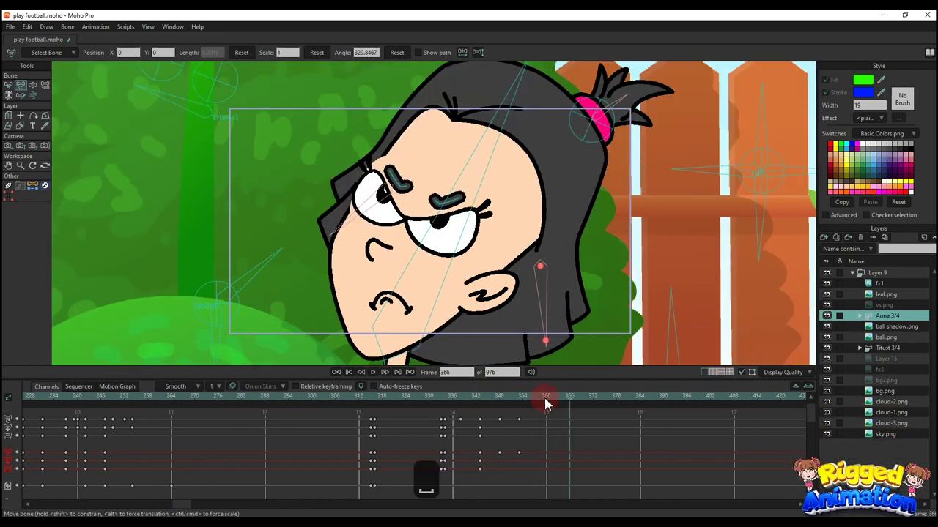
Step: Freeze Anna's pose and key the camera's position and zoom at frame 366 to hold the close-up
key("ctrl+f")
key("4")
key("4")
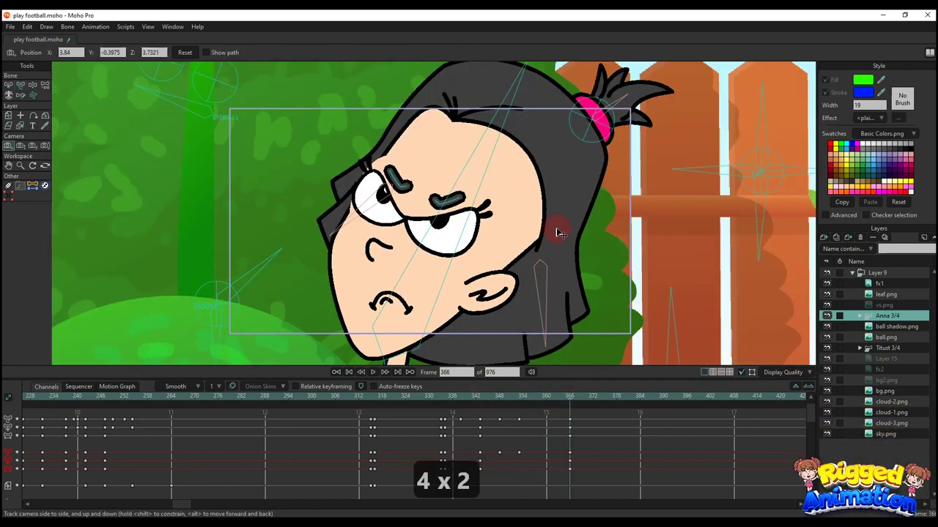
key("5")
Step: Zoom the camera out at frame 367 to a field of view of about 39 degrees and reframe Anna in a wider shot
key("5")
key("5")
left_click_drag(606, 269, 256, 29)
key("4")
left_click_drag(492, 253, 517, 229)
key("5")
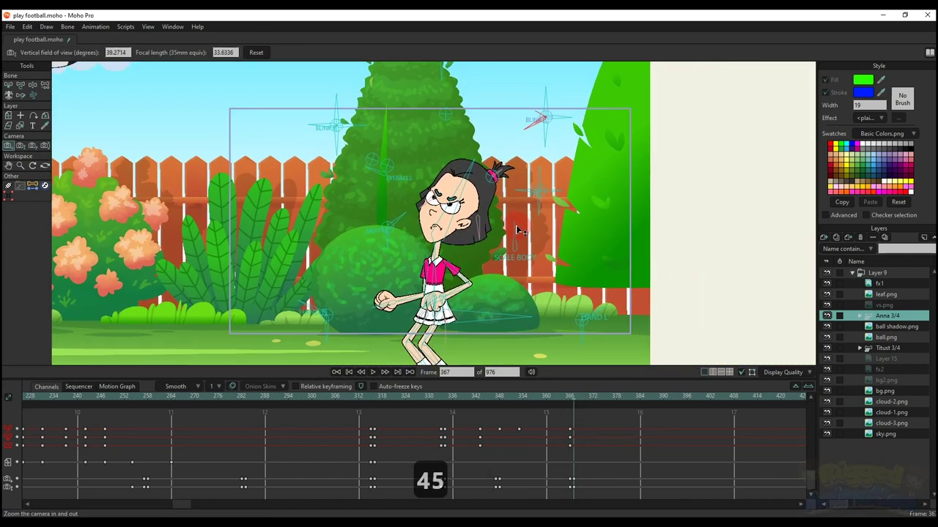
key("4")
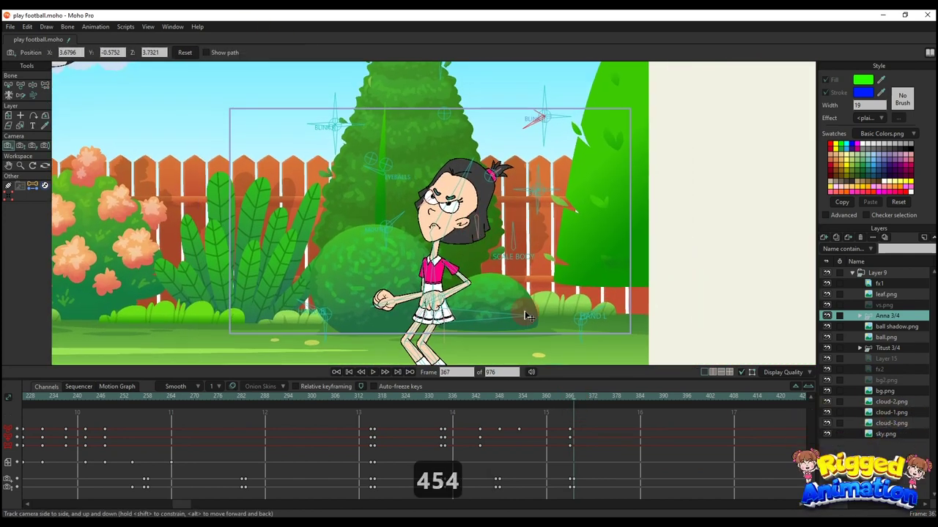
Step: Freeze Anna's pose at frame 367, and adjust her front arm and head
key("ctrl+f")
key("t")
key("t")
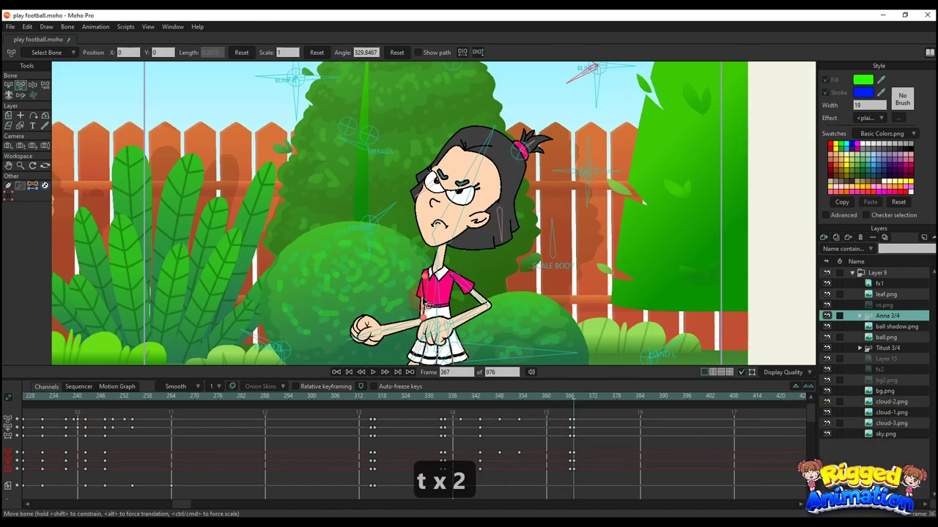
left_click_drag(391, 315, 422, 257)
scroll(429, 227, "down", 5)
scroll(436, 253, "up", 4)
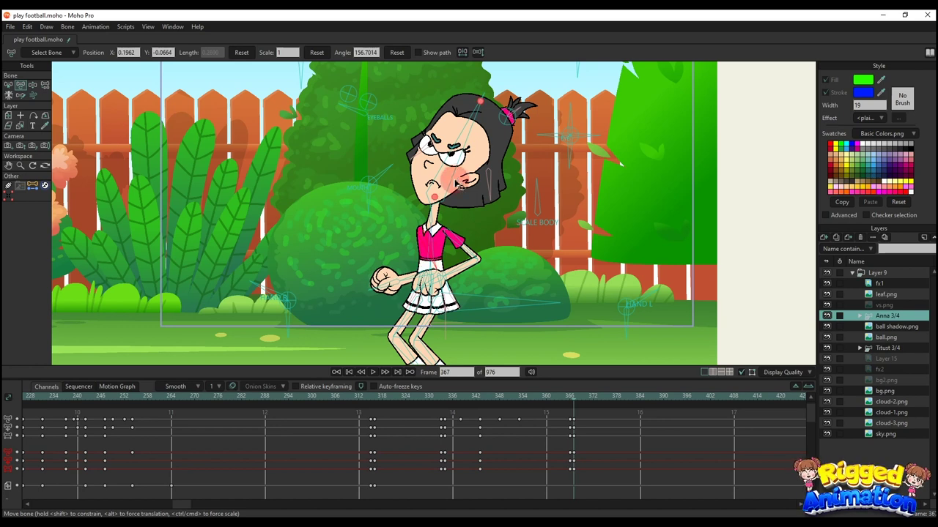
Step: Lower Anna's body into a deeper crouch with strongly bent knees at frame 374
scroll(448, 199, "down", 2)
key("z")
left_click_drag(480, 280, 484, 308)
key("z")
left_click_drag(462, 230, 445, 271)
key("t")
left_click_drag(431, 241, 420, 246)
scroll(417, 248, "down", 2)
scroll(432, 293, "up", 5)
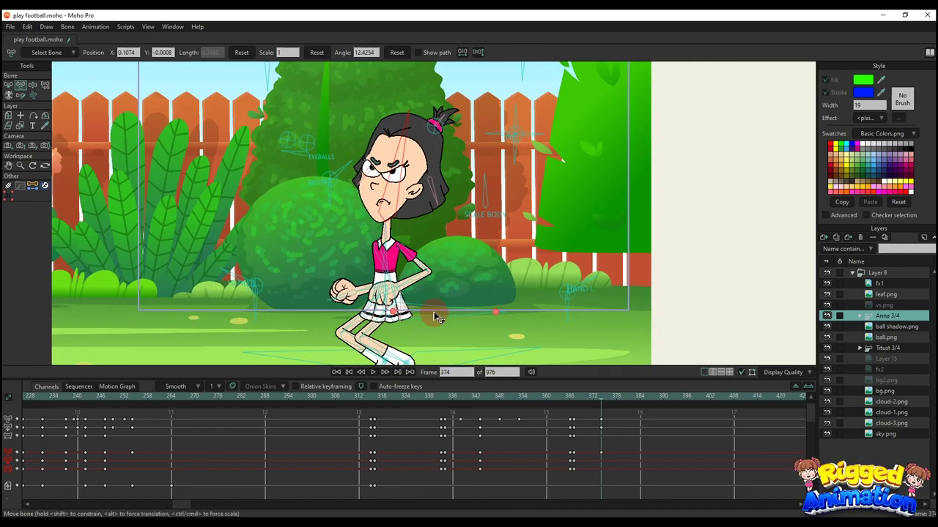
Step: Adjust Anna's arms, lean her torso and head forward, and freeze the crouch at frame 374
key("r")
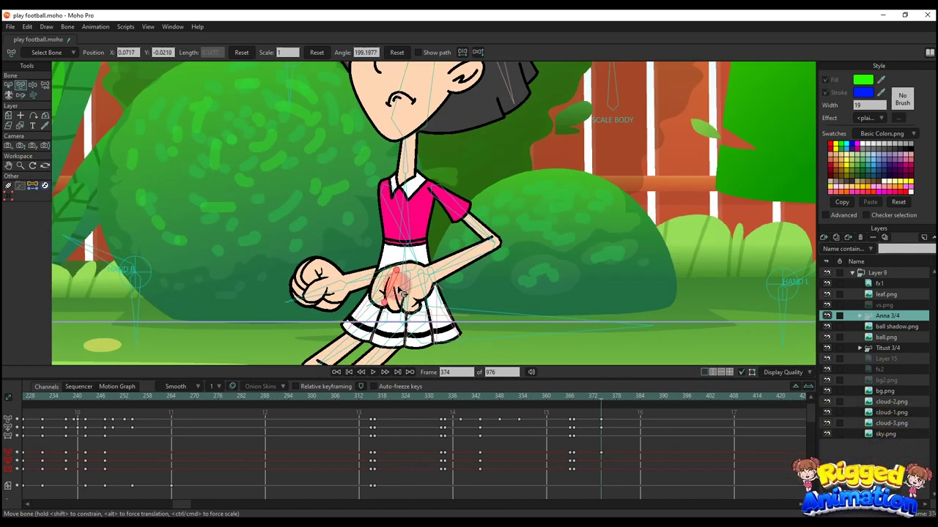
scroll(438, 274, "down", 5)
scroll(441, 282, "up", 1)
left_click(446, 326)
left_click_drag(428, 221, 395, 219)
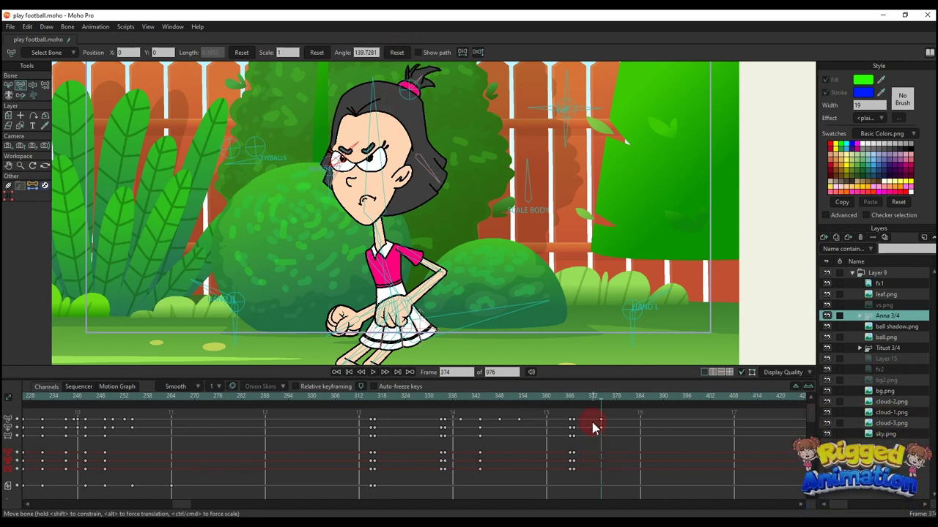
key("ctrl+f")
Step: Refine Anna's crouched pose, preview it, and hold it with keyframes at frame 377
key("t")
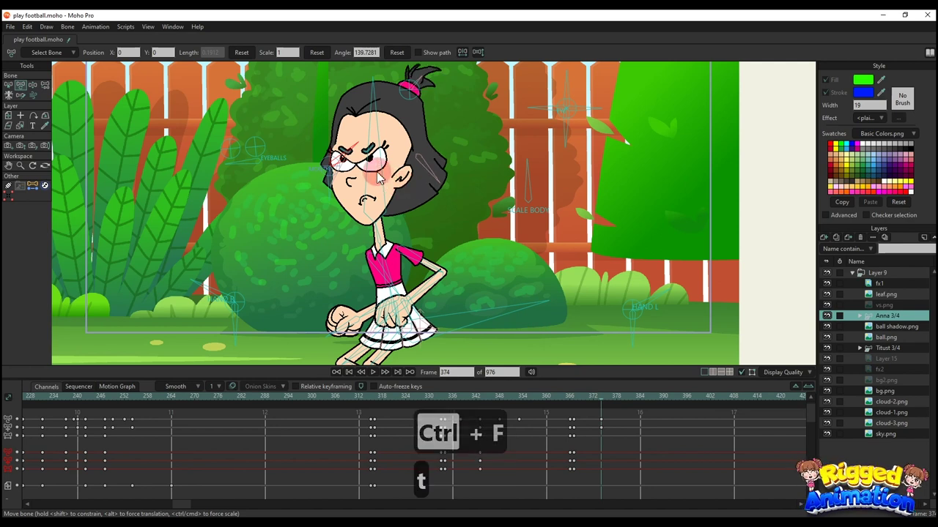
left_click_drag(380, 161, 392, 164)
scroll(397, 192, "down", 4)
left_click_drag(410, 220, 430, 276)
key("space")
left_click_drag(571, 400, 652, 402)
key("ctrl+f")
Step: Raise Anna's front fist beside her head and bend her other arm across her waist at frame 387
scroll(416, 205, "down", 4)
scroll(414, 246, "up", 4)
key("z")
scroll(441, 293, "down", 2)
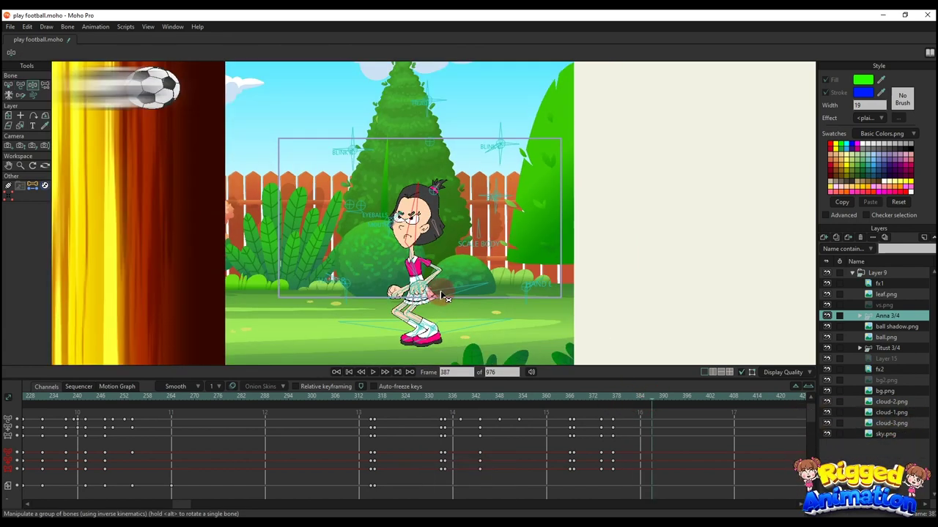
key("t")
left_click_drag(441, 294, 439, 284)
key("t")
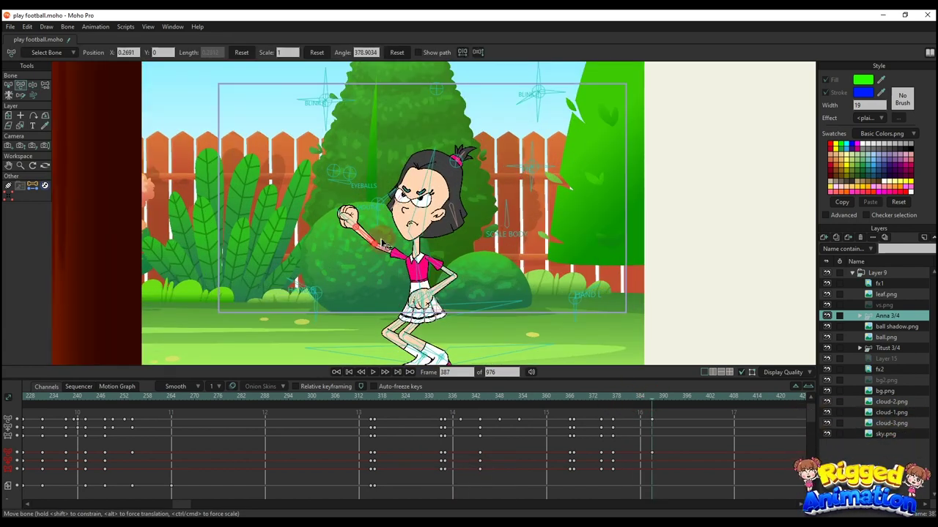
left_click_drag(380, 244, 386, 228)
left_click(401, 233)
scroll(423, 256, "down", 1)
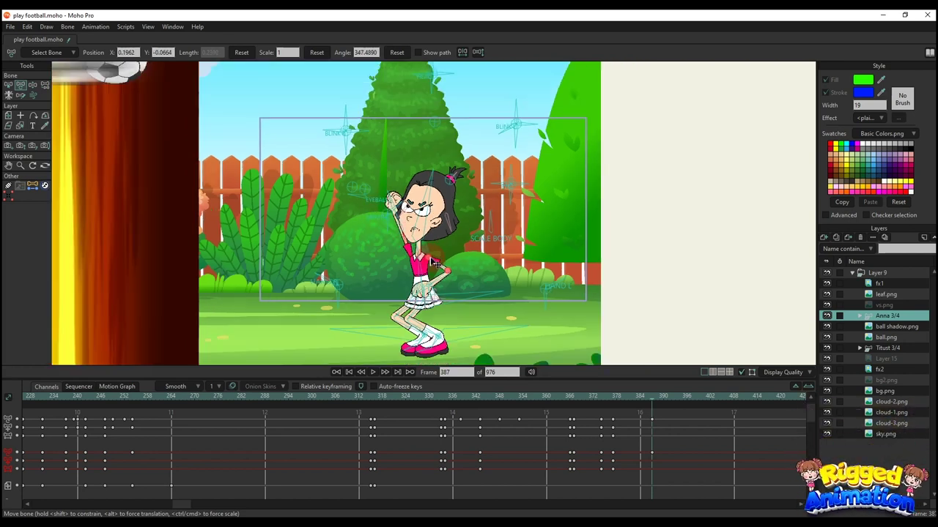
scroll(431, 269, "up", 1)
left_click(442, 282)
Step: Lift Anna's body at frame 387, straighten her legs, and pull her feet off the ground for a jump
key("z")
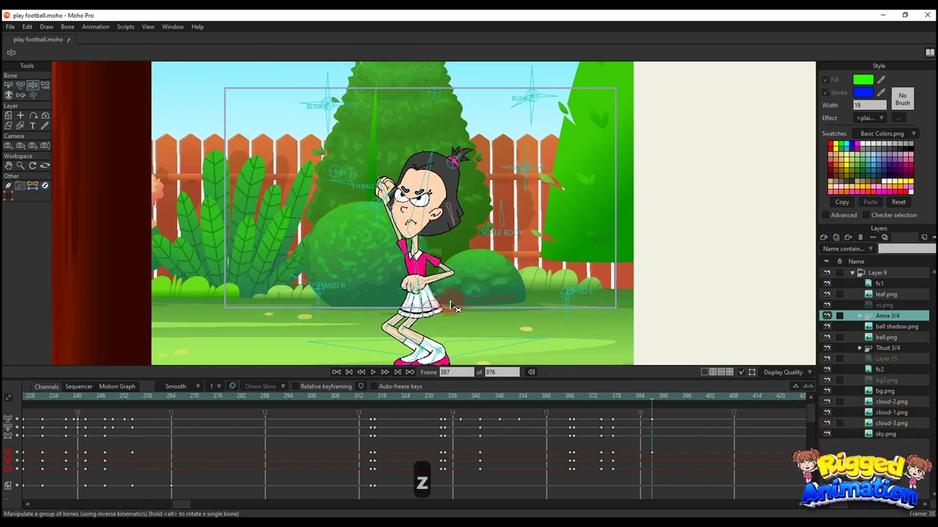
left_click_drag(447, 306, 424, 148)
left_click_drag(431, 230, 442, 299)
key("t")
key("t")
left_click_drag(456, 333, 452, 312)
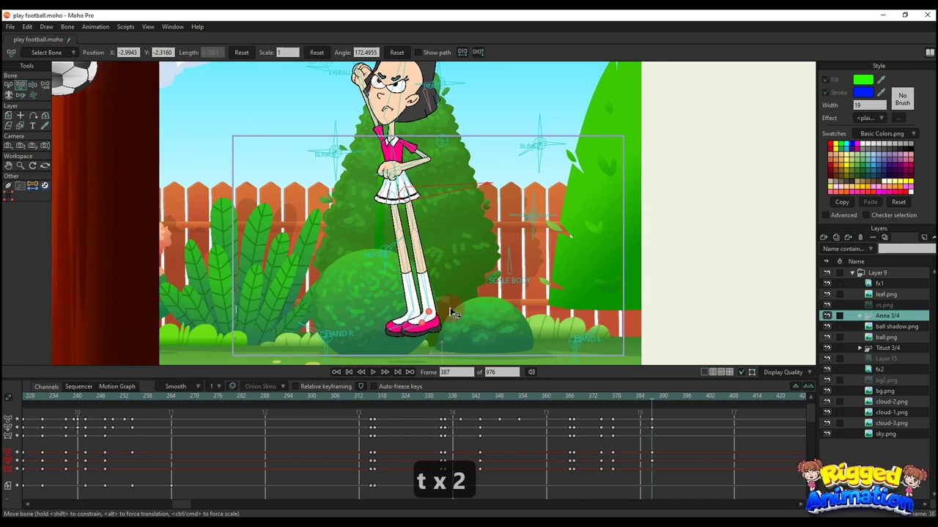
scroll(453, 312, "down", 1)
left_click_drag(454, 357, 452, 318)
Step: Raise Anna's front leg with a bent knee and angle both feet for the jump at frame 387
left_click_drag(437, 254, 418, 230)
scroll(392, 162, "up", 5)
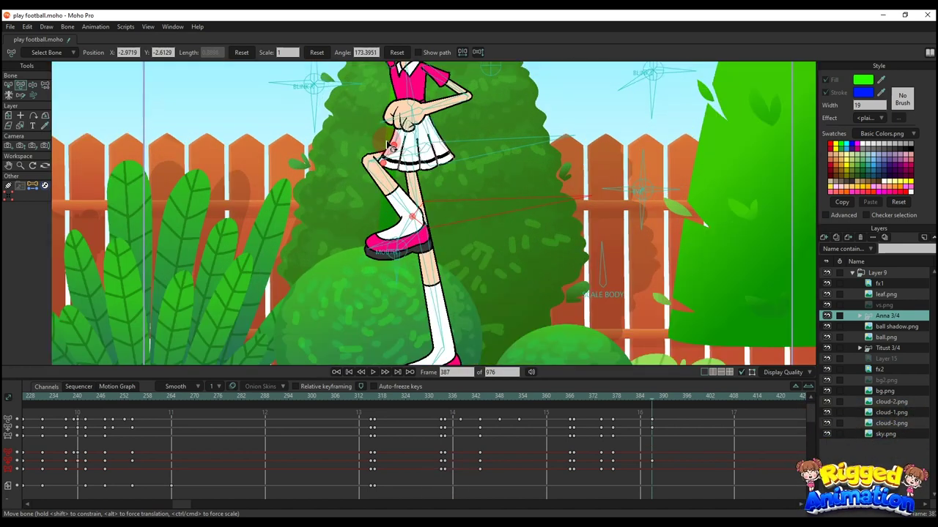
left_click(389, 137)
scroll(419, 158, "down", 1)
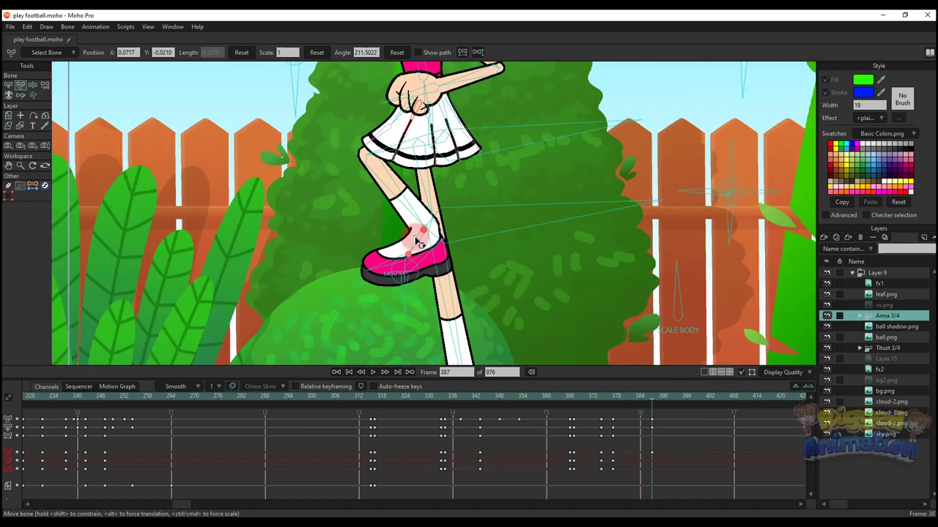
left_click_drag(418, 236, 431, 248)
scroll(434, 252, "down", 2)
left_click_drag(447, 356, 444, 276)
scroll(444, 258, "up", 2)
scroll(449, 276, "down", 5)
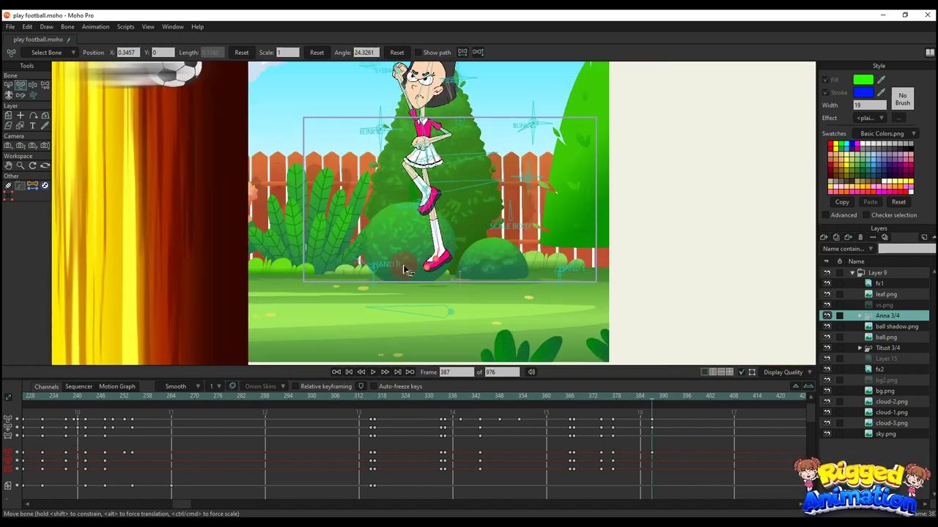
Step: Compare Anna's crouch at frame 377 with her jump pose at frame 387
left_click(614, 398)
scroll(512, 272, "down", 1)
key("n")
left_click(513, 272)
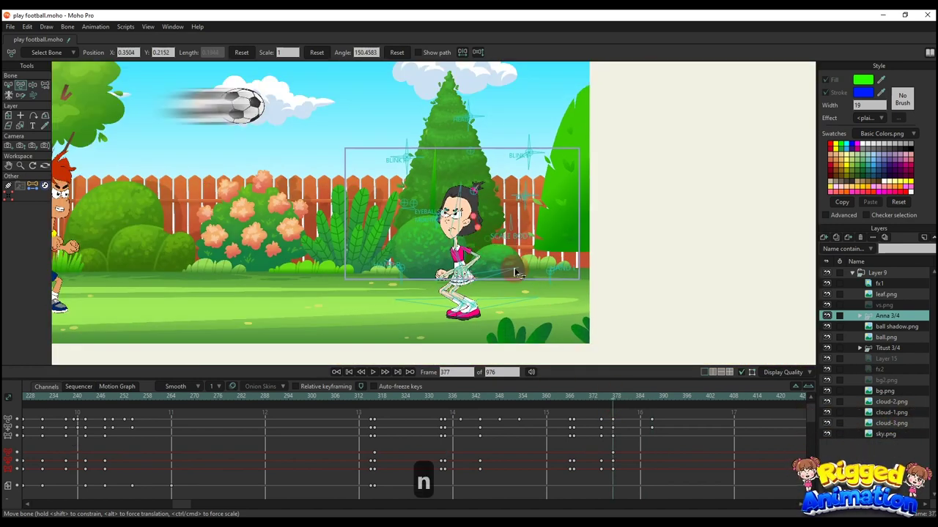
left_click(652, 398)
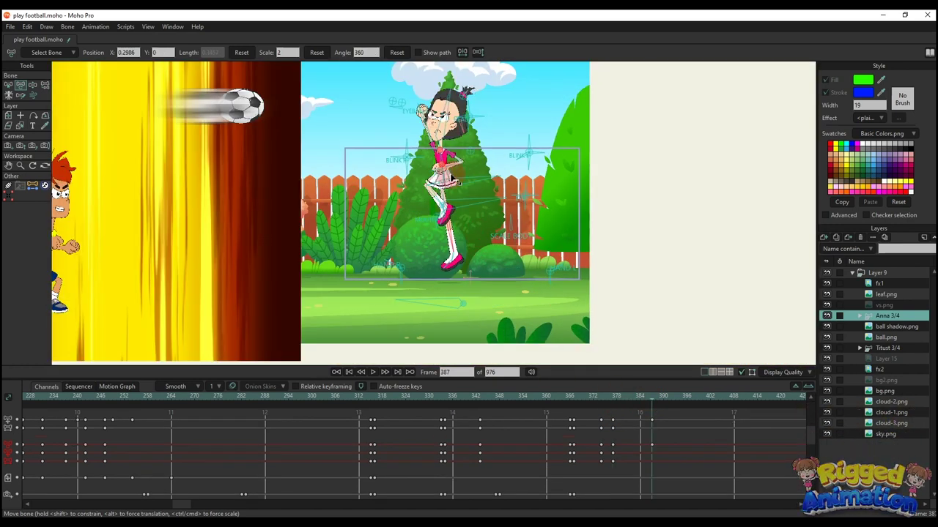
key("n")
scroll(452, 232, "down", 2)
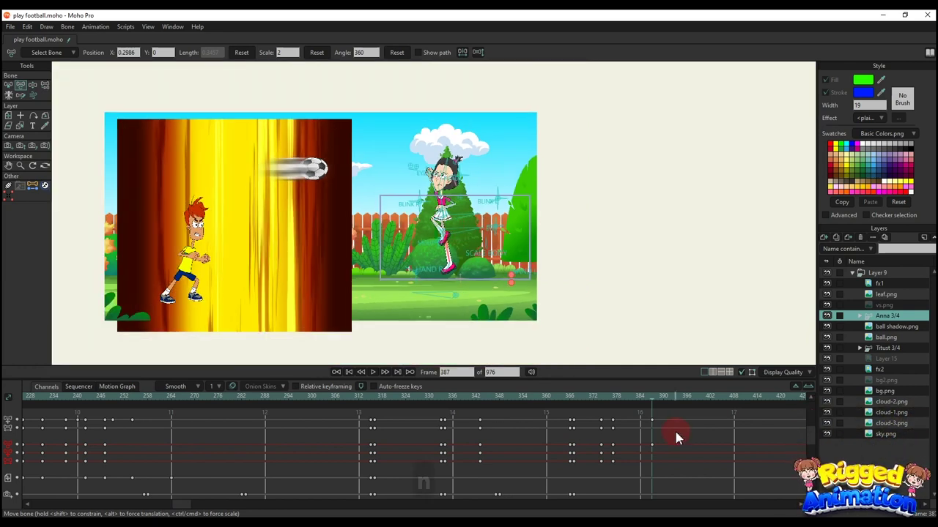
scroll(674, 431, "down", 2)
Step: Key Anna's layer position at frame 377 and raise the whole layer to Y 4.3975 at frame 387
left_click(614, 401)
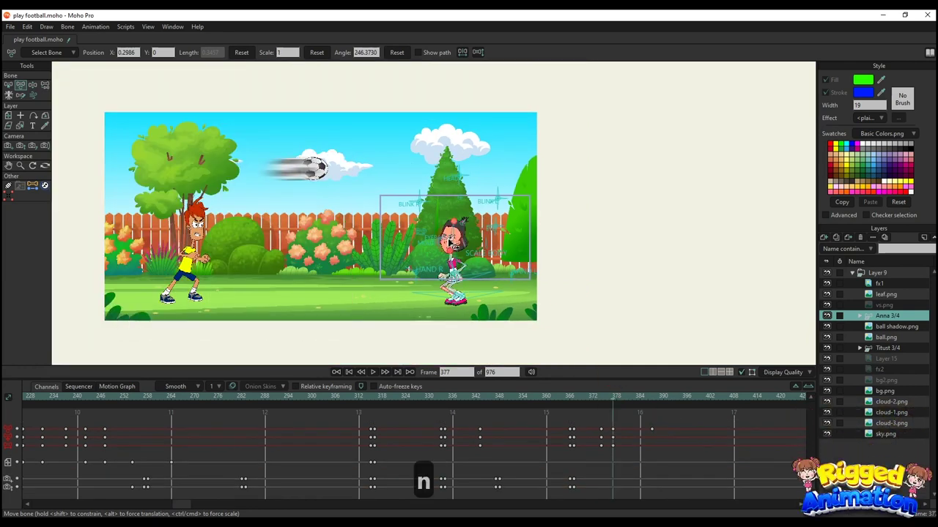
key("m")
left_click(656, 402)
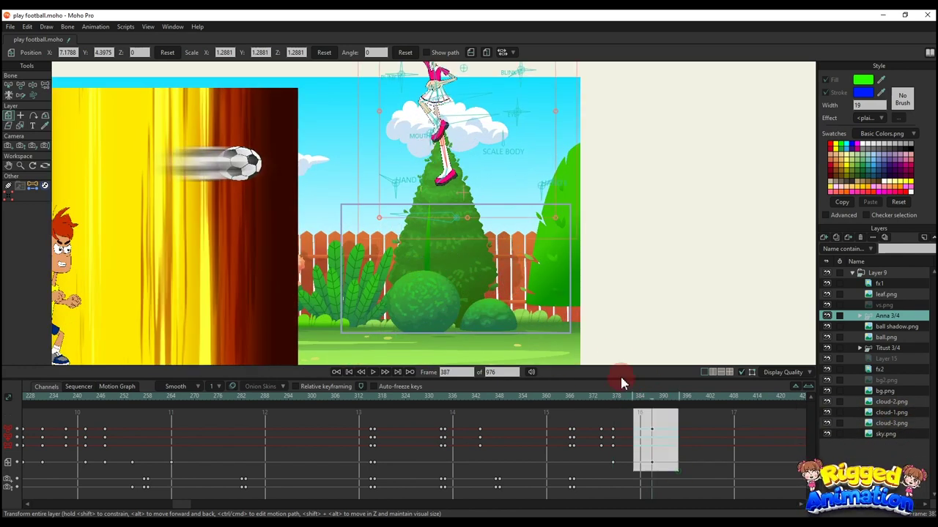
Step: Change the interpolation of Anna's layer keyframe at frame 377 and freeze her jump pose at frame 387
left_click_drag(621, 379, 613, 429)
right_click(625, 488)
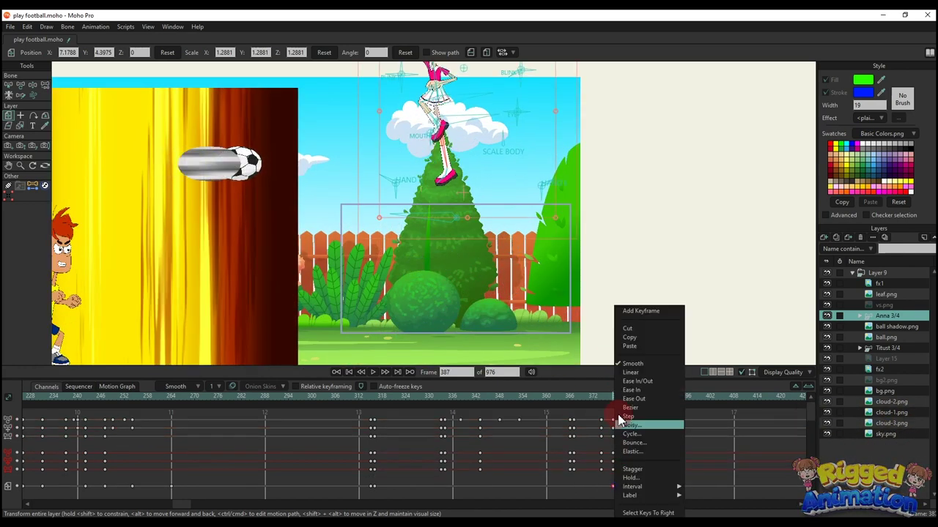
left_click(685, 456)
key("ctrl+f")
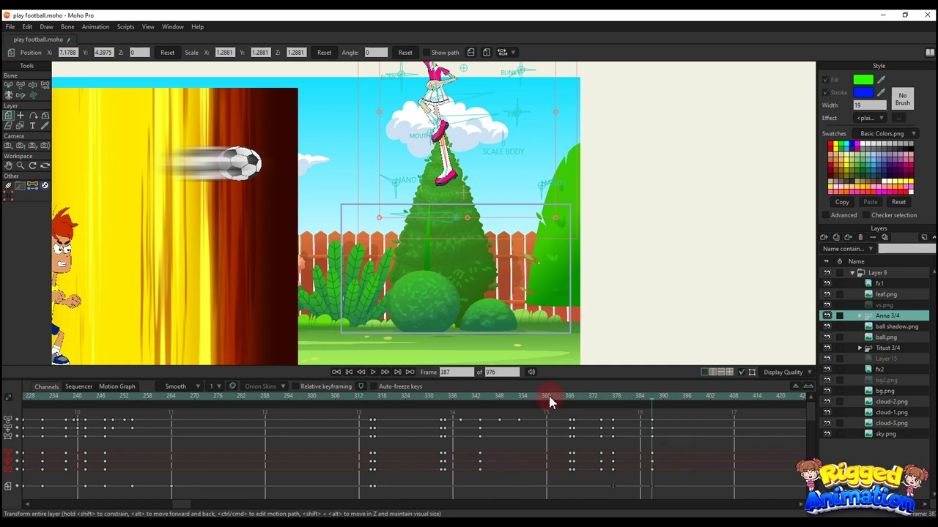
Step: Preview the jump and move Anna's jump-pose bone keyframes from frame 387 to frame 379
key("space")
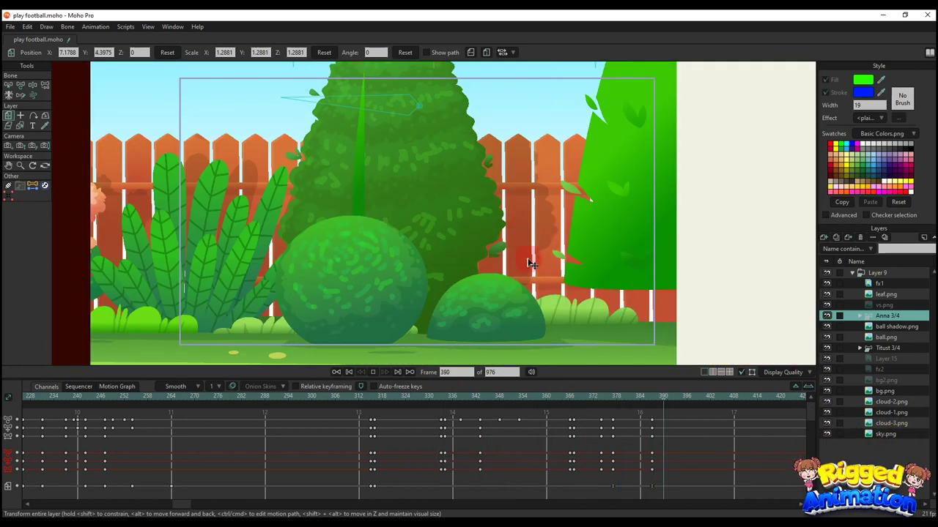
key("space")
mouse_move(620, 405)
left_mouse_down()
mouse_move(639, 405)
mouse_move(624, 406)
left_mouse_up()
left_click_drag(642, 414, 658, 475)
left_click_drag(651, 424, 620, 427)
left_click(614, 405)
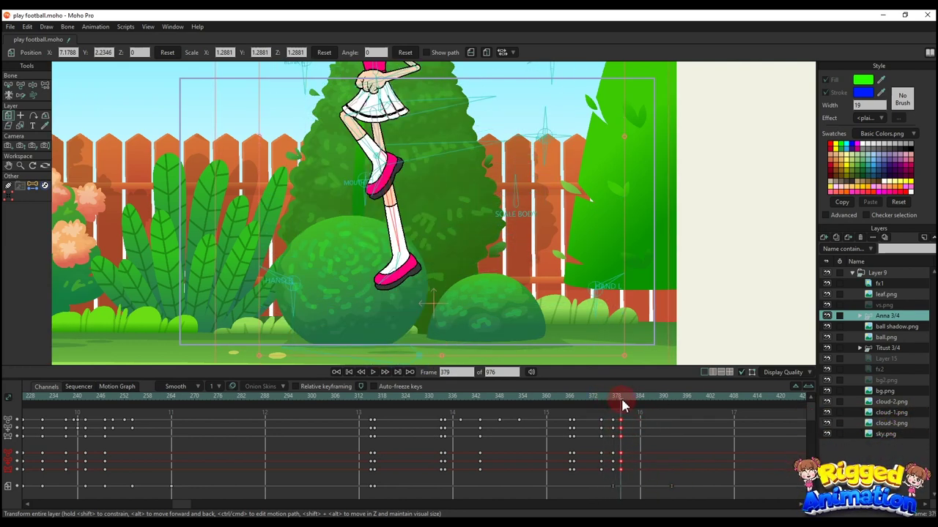
Step: Preview the retimed jump and examine the takeoff pose at frame 379
left_click(588, 399)
key("space")
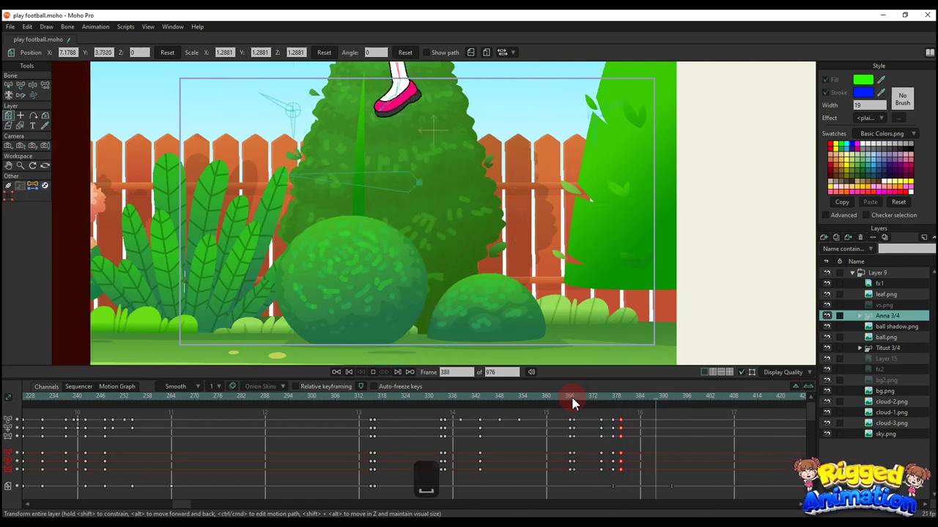
key("space")
left_click_drag(597, 399, 620, 402)
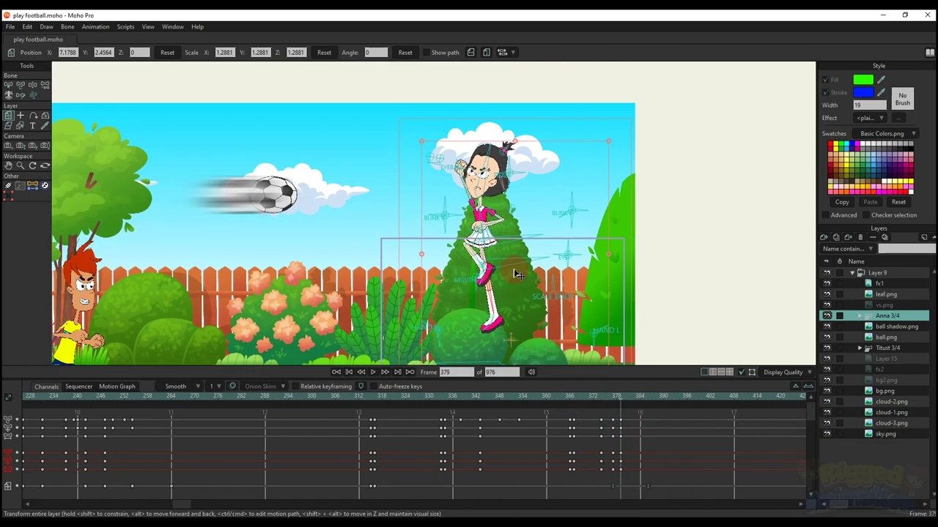
Step: Reframe the camera at frame 379 so Anna's whole jump pose fits inside, and hide every layer below Anna 3/4
key("4")
left_click_drag(515, 273, 496, 295)
key("5")
key("4")
scroll(496, 244, "up", 1)
left_click_drag(485, 229, 470, 247)
scroll(496, 244, "up", 1)
key("5")
key("4")
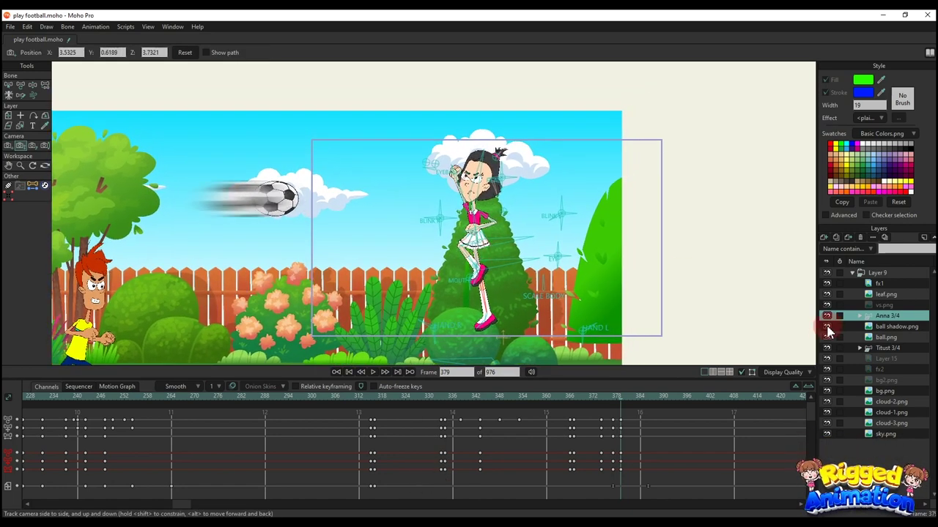
left_click_drag(828, 327, 828, 433)
Step: Render the current frame, save the image as "anna shadow" in the project's bg folder, and close the render
key("ctrl+r")
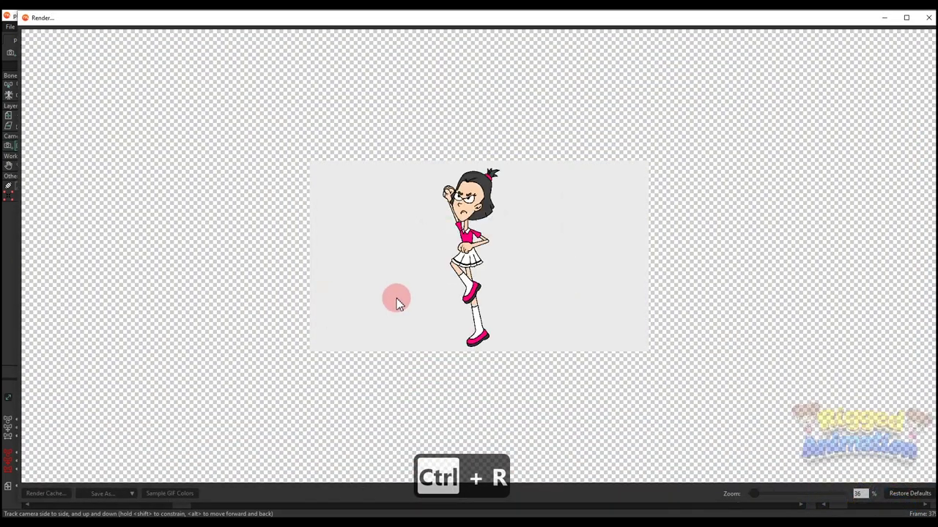
left_click(122, 452)
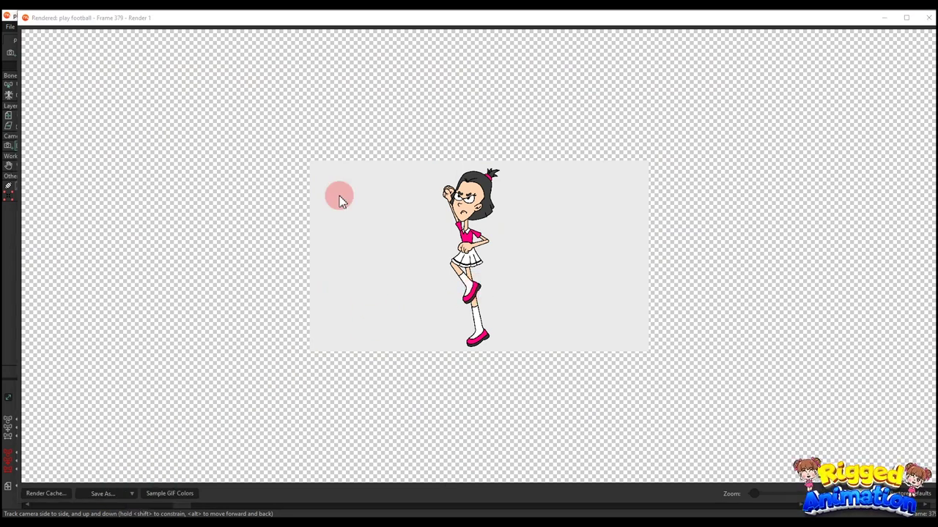
double_click(161, 98)
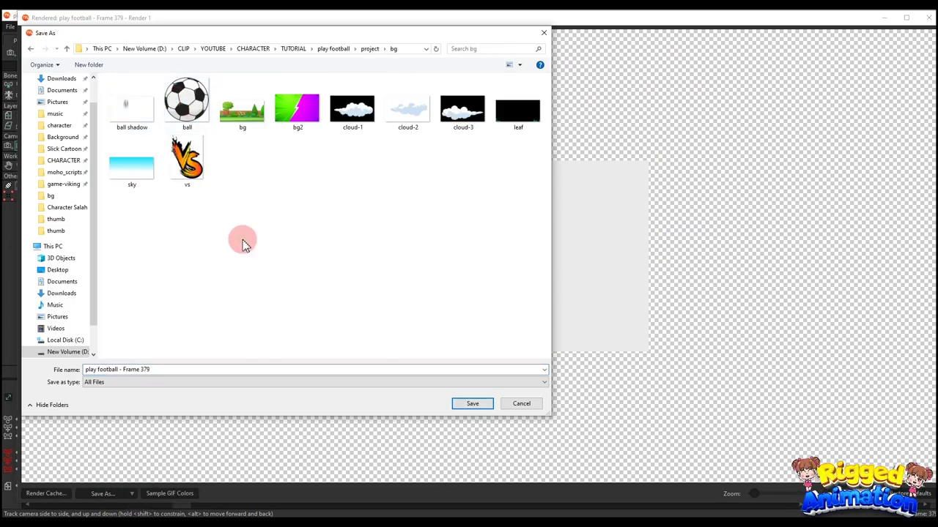
left_click(132, 369)
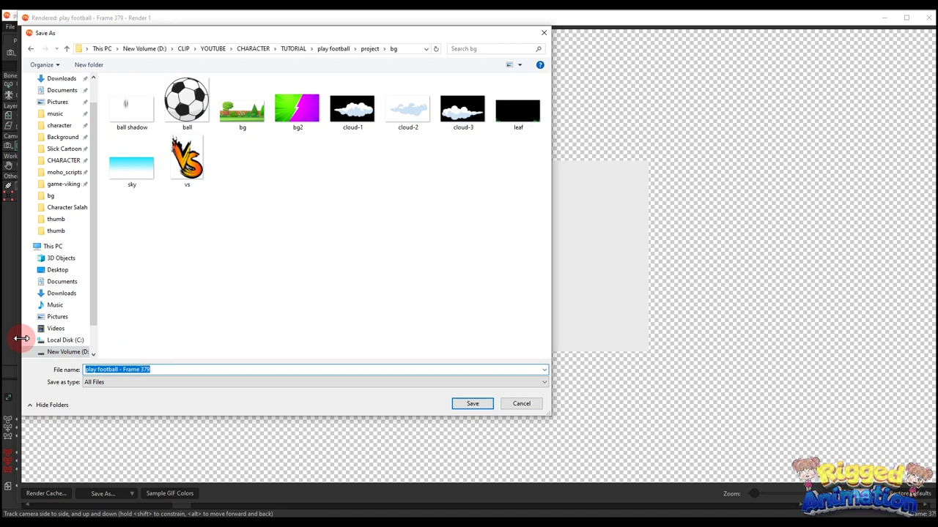
type("aa")
key("BackSpace")
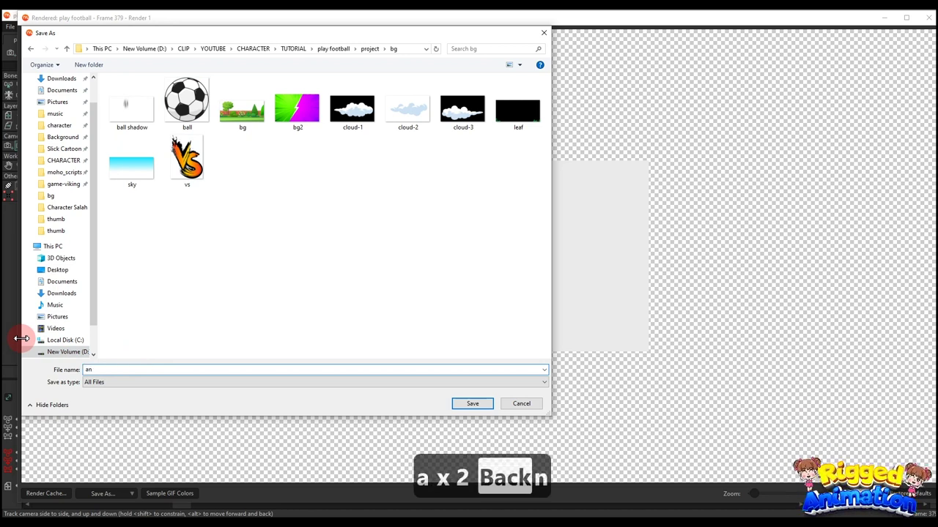
type("nna shadow")
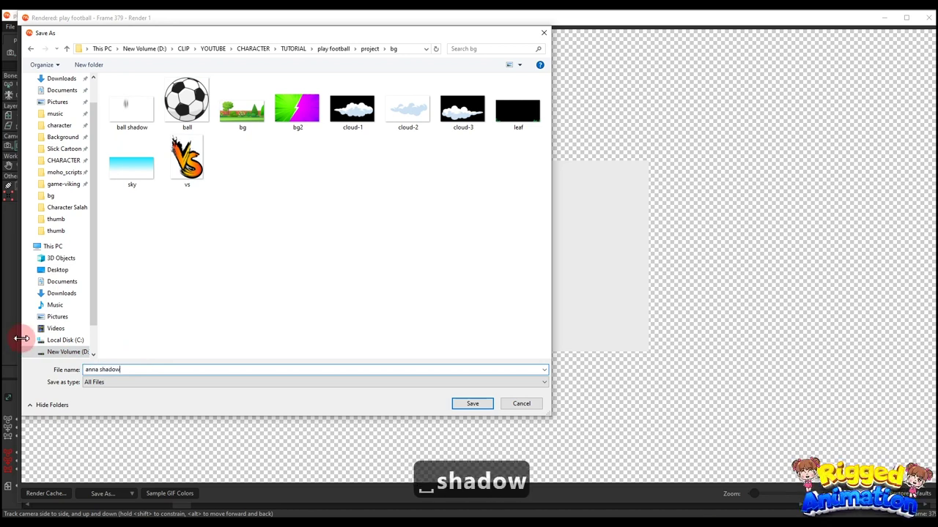
key("Return")
left_click(928, 17)
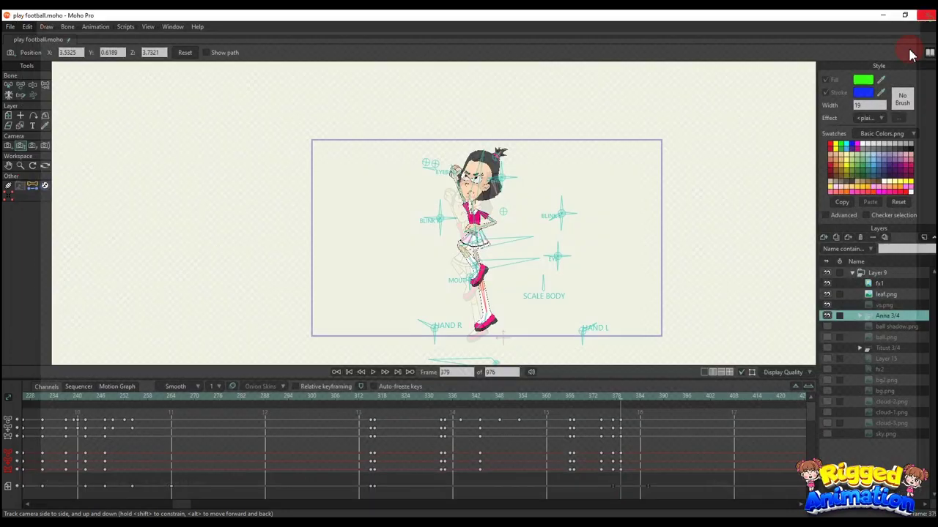
Step: Make all the hidden layers visible again and open the anna shadow image in Photoshop
left_click_drag(827, 327, 830, 427)
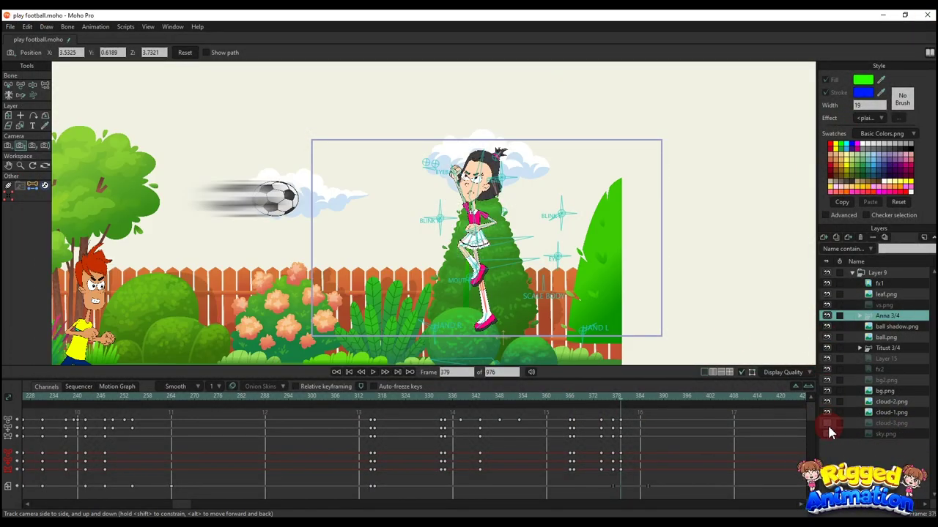
left_click(827, 434)
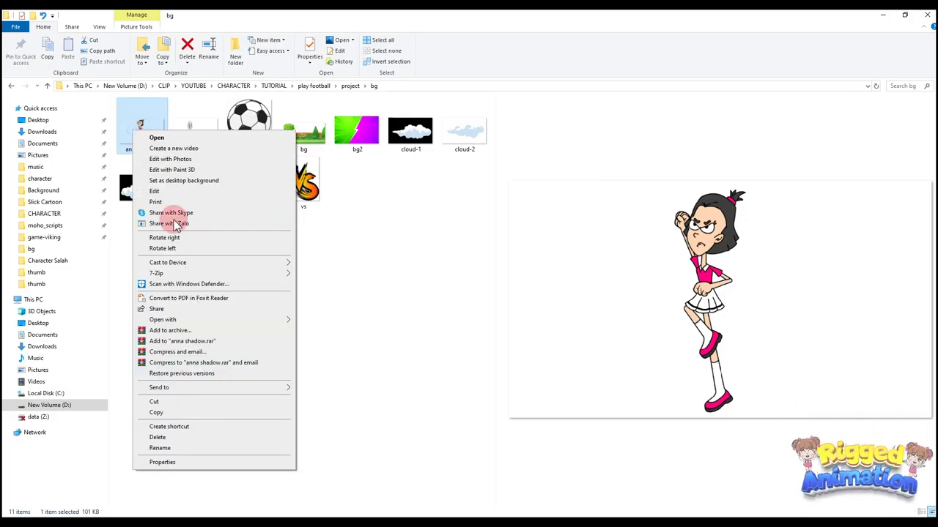
left_click(400, 342)
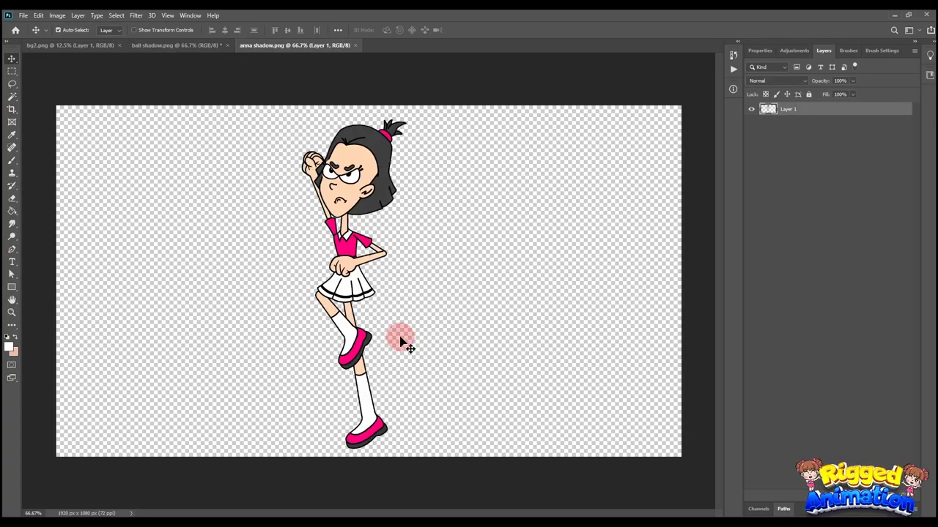
Step: Crop the anna shadow canvas to a tall, narrow strip around Anna, about 650 px wide and 3024 px high
key("ctrl+space")
left_click_drag(463, 313, 425, 291)
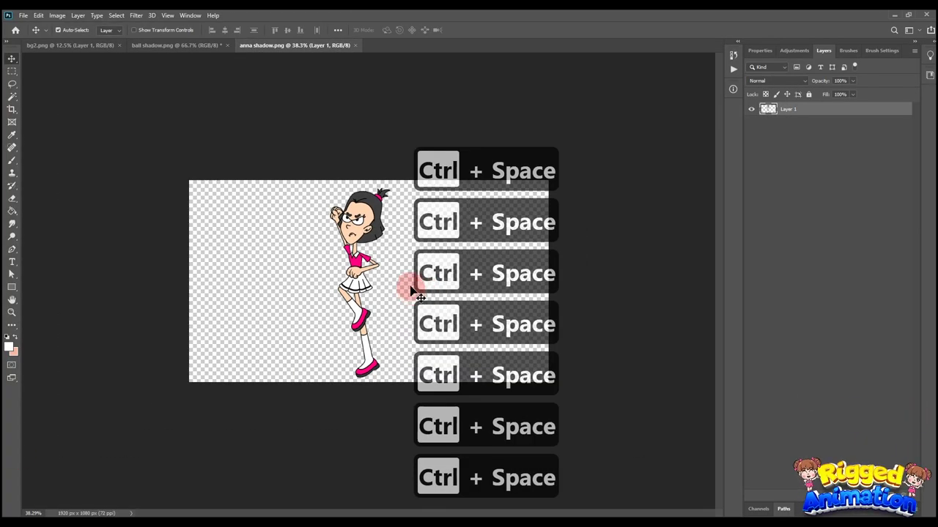
key("c")
left_click_drag(369, 180, 361, 110)
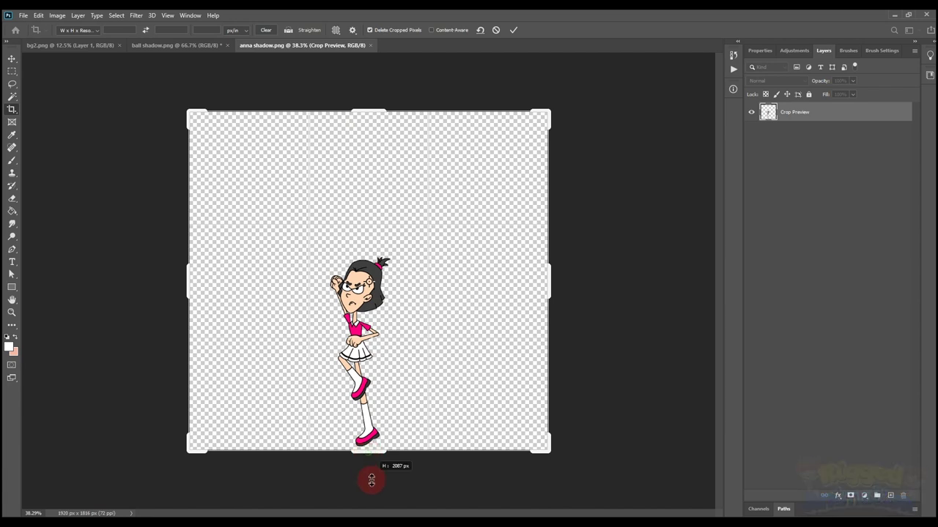
left_click_drag(371, 480, 318, 413)
left_click_drag(223, 267, 232, 271)
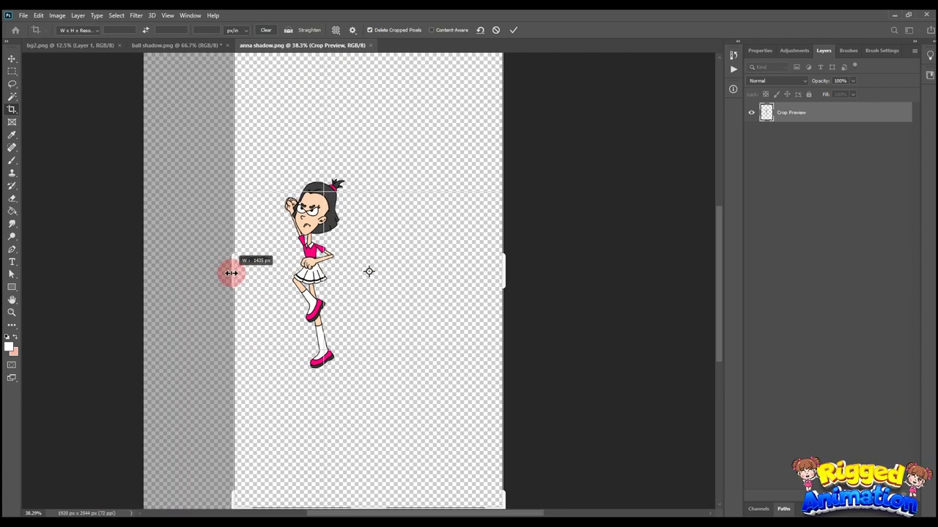
left_click_drag(503, 263, 409, 223)
key("v")
key("ctrl+space")
Step: Apply a Motion Blur to Anna with an angle of 90° and a distance of about 131 pixels
left_click(135, 14)
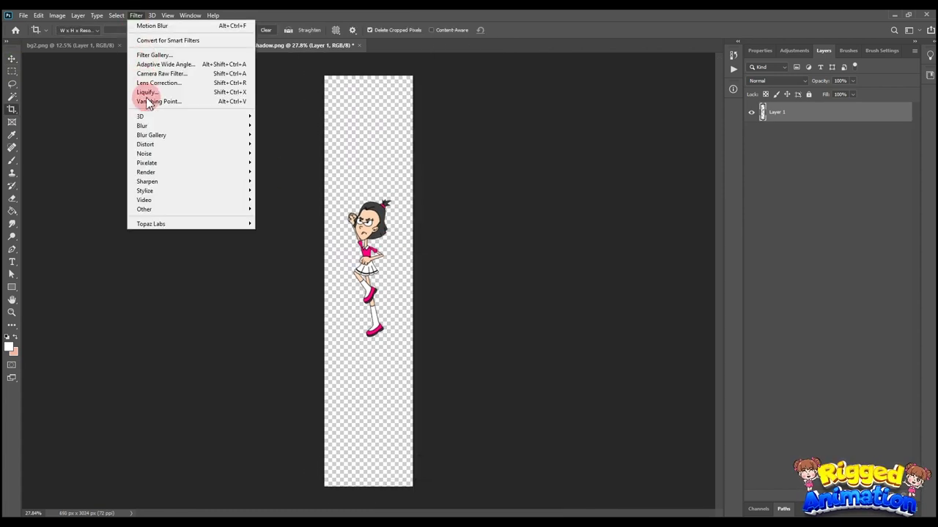
mouse_move(169, 124)
left_click(279, 181)
left_click_drag(618, 258, 616, 253)
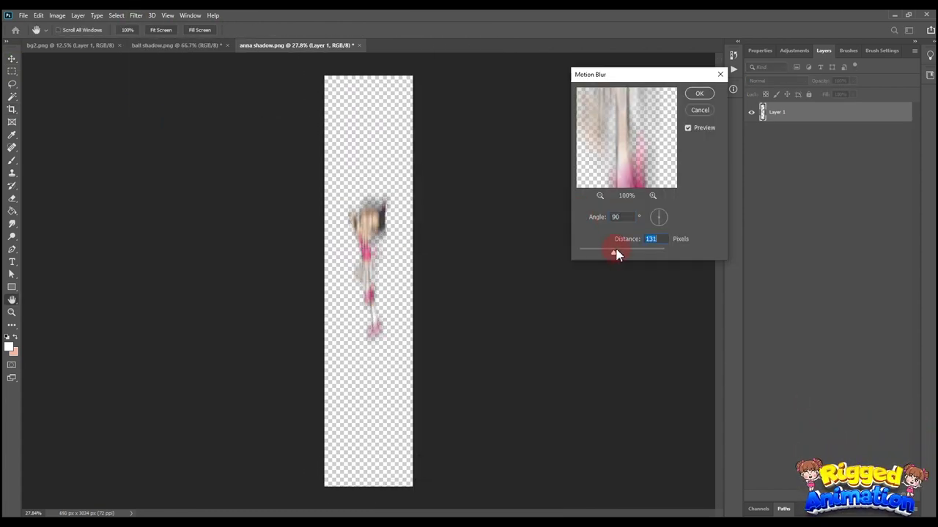
left_click(697, 96)
Step: Repeat the last Motion Blur on Anna to strengthen the vertical streaks
key("c")
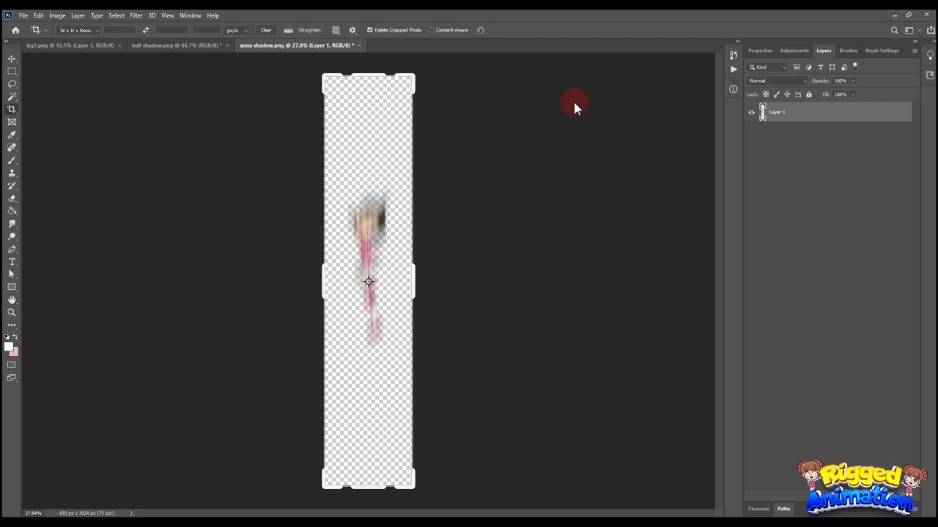
left_click(136, 16)
left_click(157, 27)
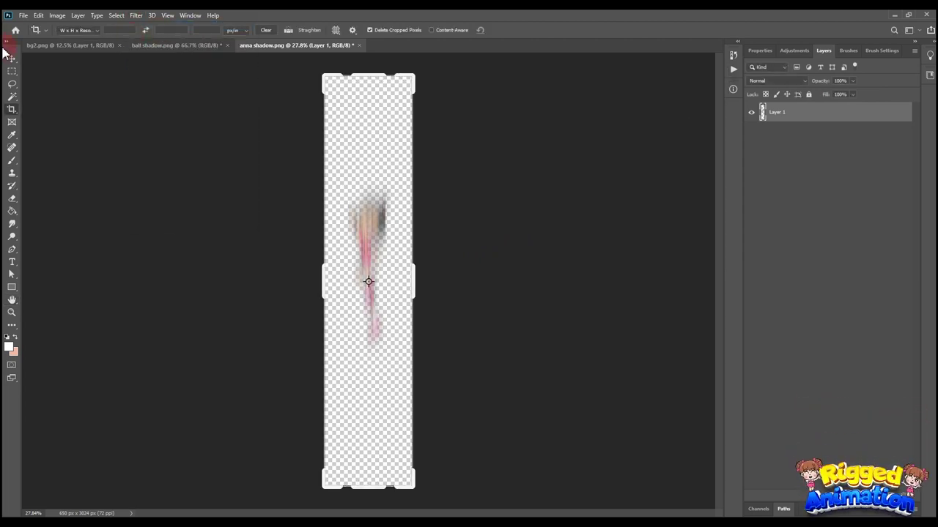
key("ctrl+z")
Step: Save the blurred image as a PNG copy over the existing anna shadow file in the bg folder
left_click(23, 15)
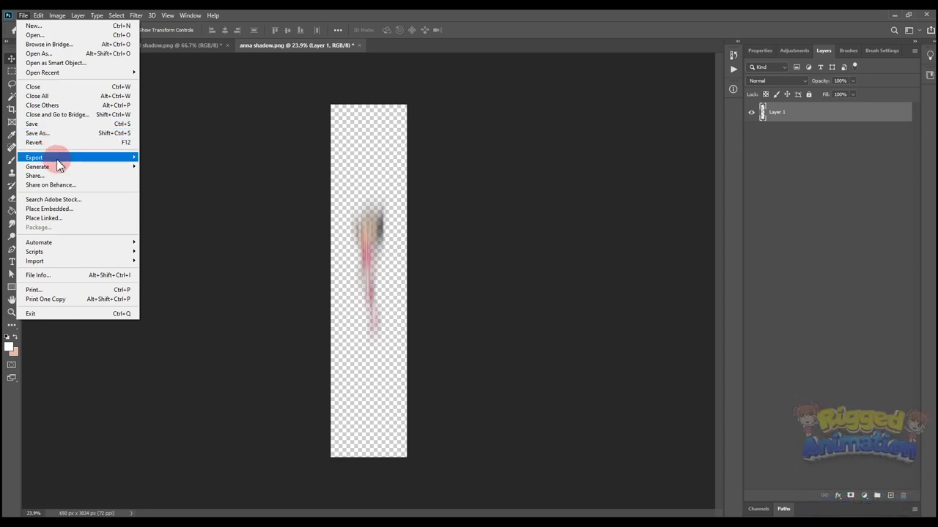
left_click(46, 132)
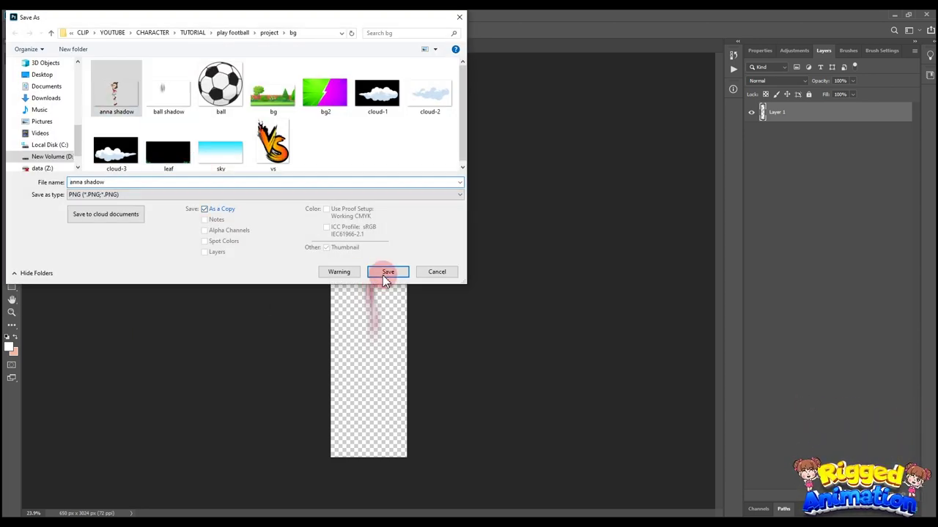
left_click(387, 272)
left_click(480, 268)
left_click(520, 162)
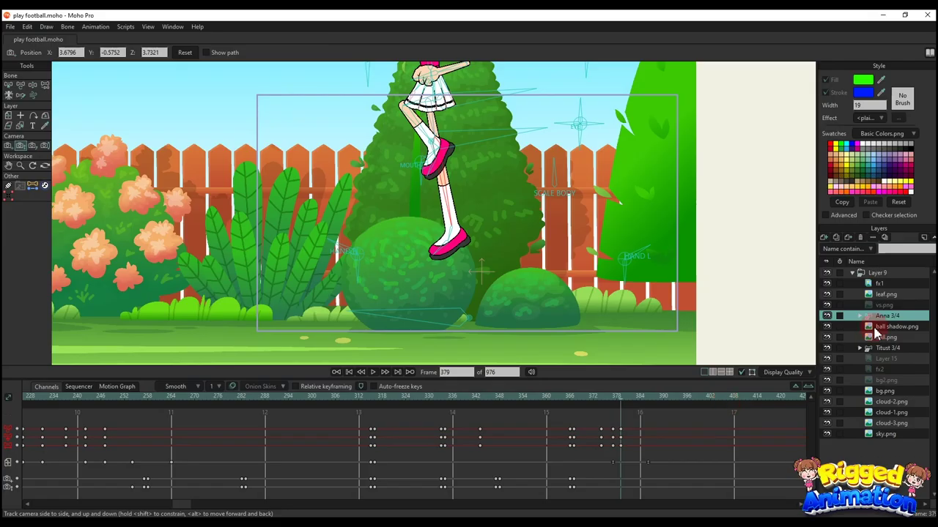
Step: Switch back to Moho and import anna shadow.png as a new image layer at frame 379
left_click(823, 238)
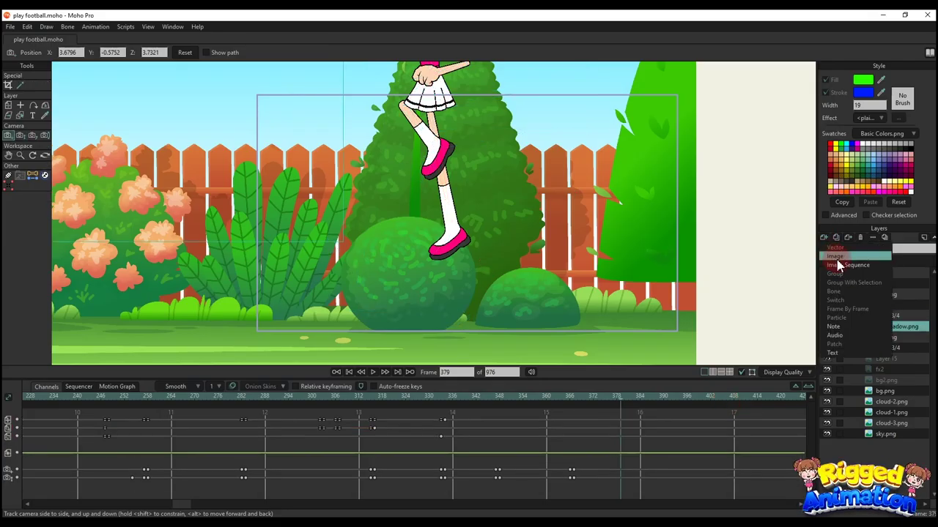
left_click(821, 257)
left_click(179, 111)
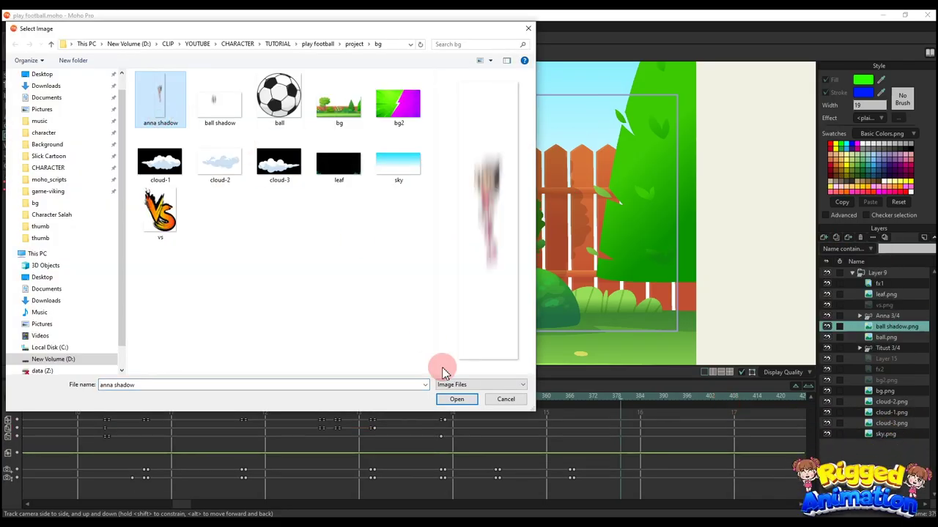
left_click(455, 397)
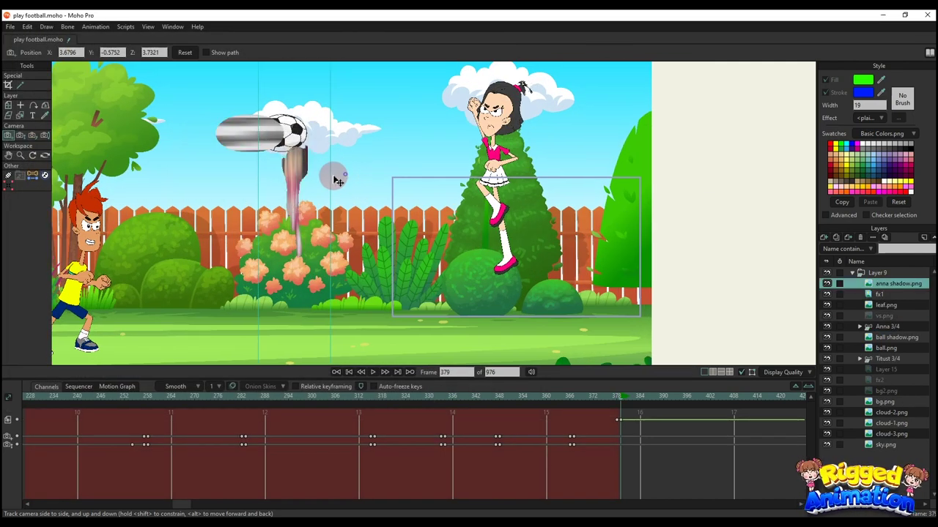
Step: Place the anna shadow layer directly below Anna 3/4, scale it to 1.6421, and position it behind her body
key("m")
left_click_drag(478, 199, 499, 214)
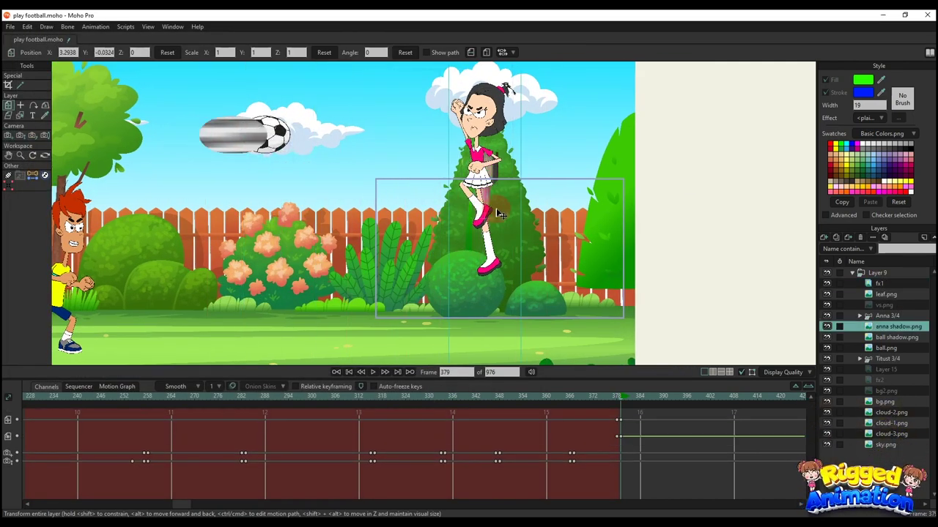
left_click_drag(543, 289, 508, 211)
left_click_drag(488, 312, 522, 348)
left_click_drag(455, 176, 463, 243)
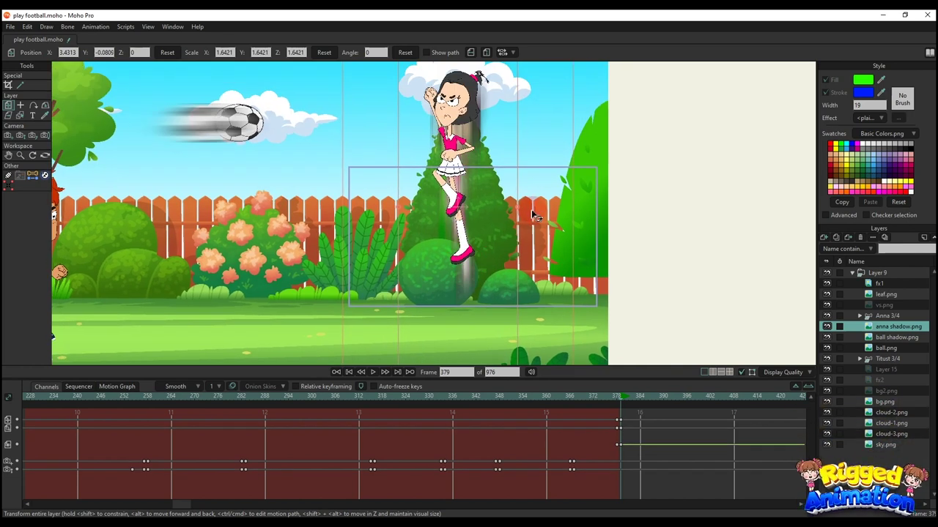
left_click_drag(497, 206, 485, 221)
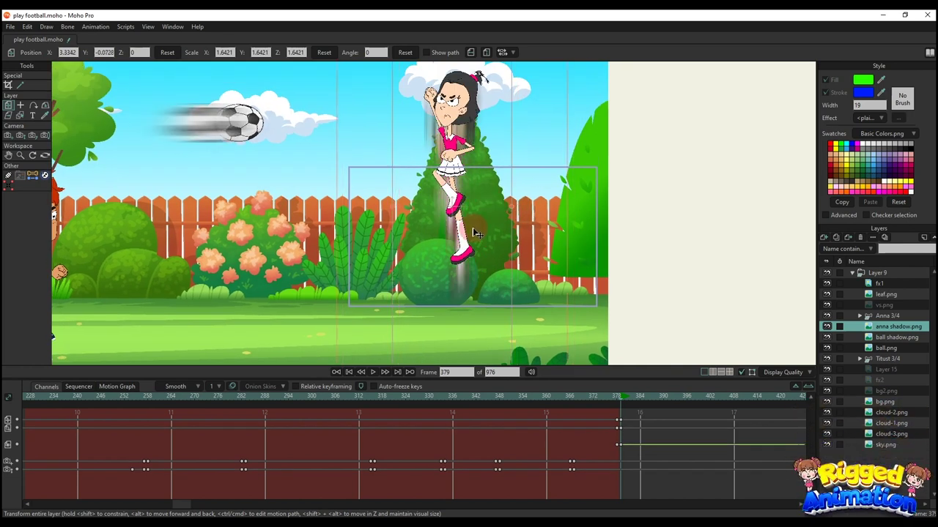
Step: Raise the anna shadow layer to Y 2.3595 at frame 386 and set its keyframes around frame 379 to Linear
left_click_drag(613, 402, 648, 418)
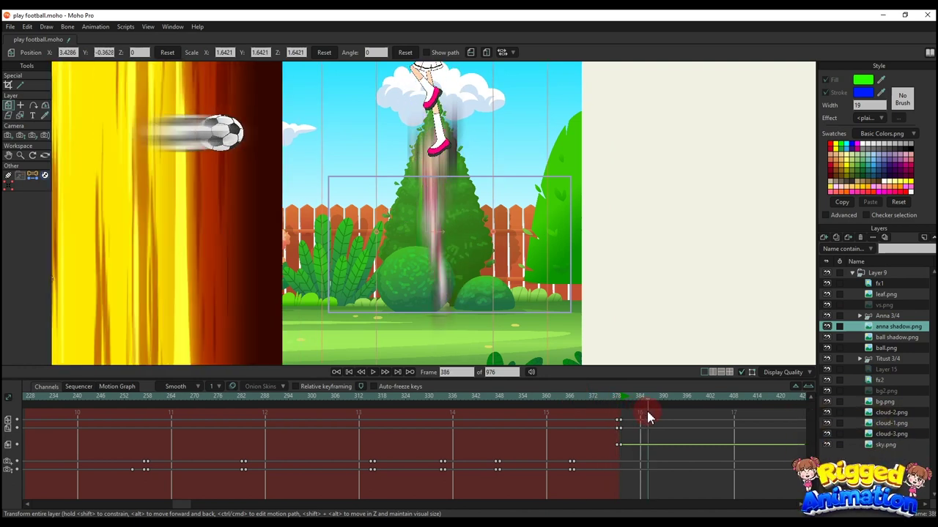
left_click(887, 316)
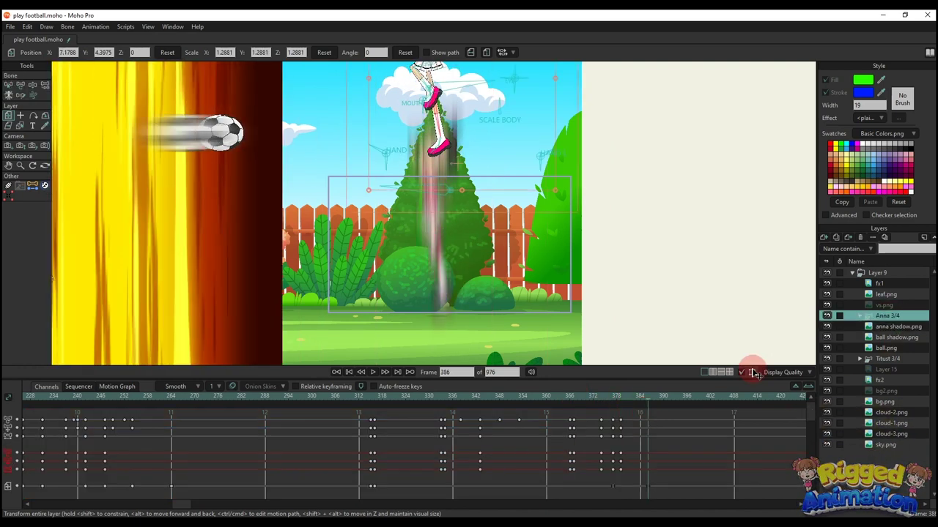
left_click(898, 327)
left_click_drag(450, 275, 450, 167)
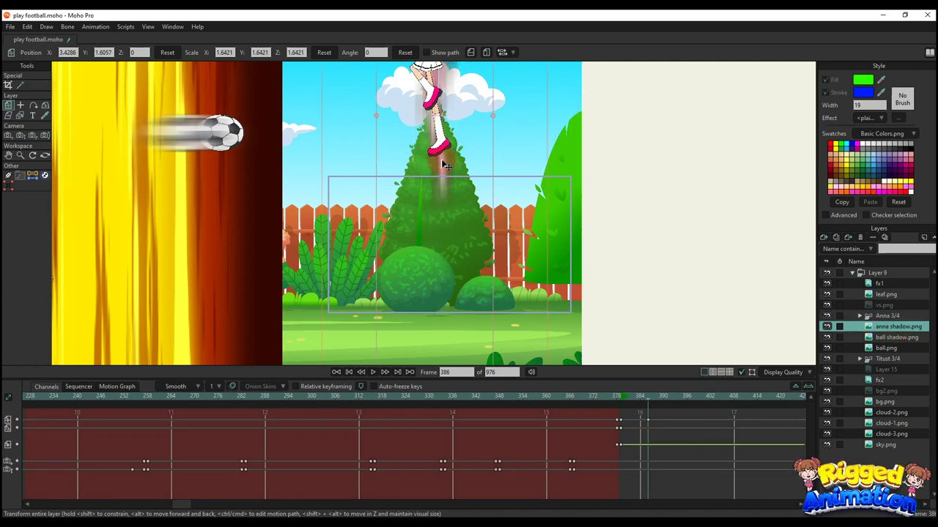
scroll(443, 231, "down", 3)
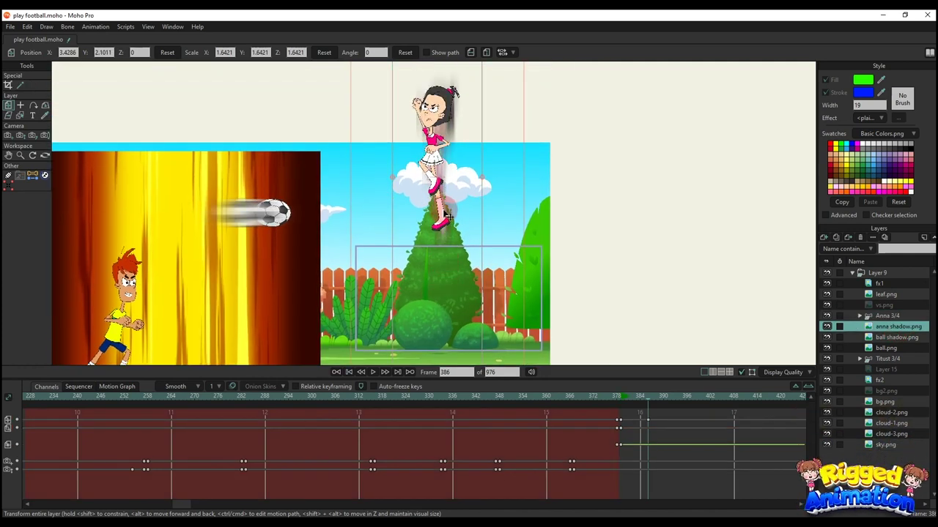
right_click(624, 420)
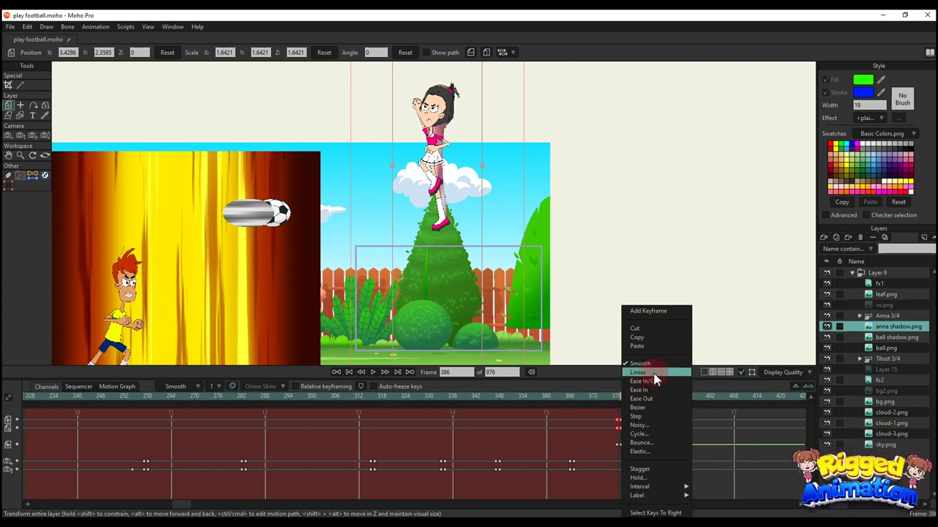
left_click(654, 374)
Step: Step through the frames from the takeoff onward to examine how the shadow follows Anna's jump
left_click(606, 400)
left_click_drag(597, 293, 588, 245)
key("Right")
key("Right")
key("Right")
key("Right")
key("Right")
key("Right")
key("Right")
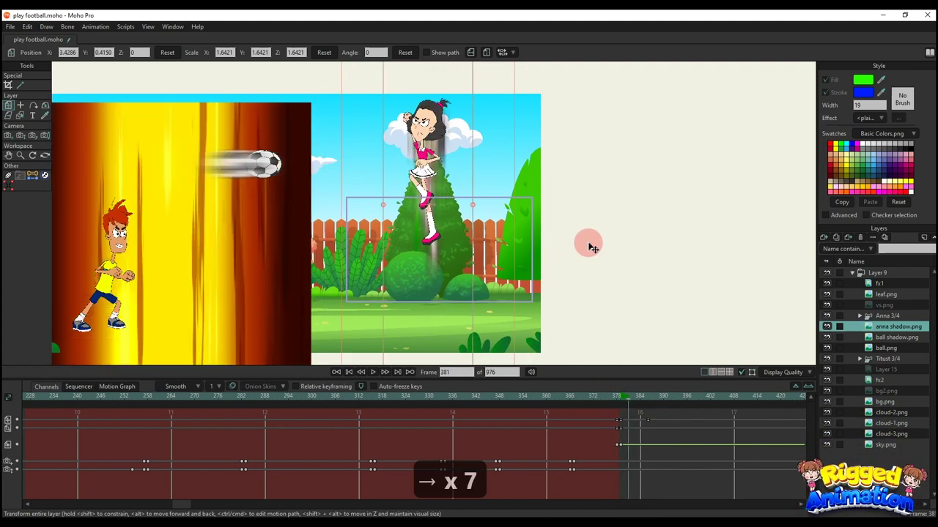
key("Right")
key("Right")
key("Right")
key("Right")
key("Right")
key("Right")
key("Right")
Step: Move the anna shadow layer's raised position keyframe to frame 391 and step through the jump from frame 379
left_click(649, 402)
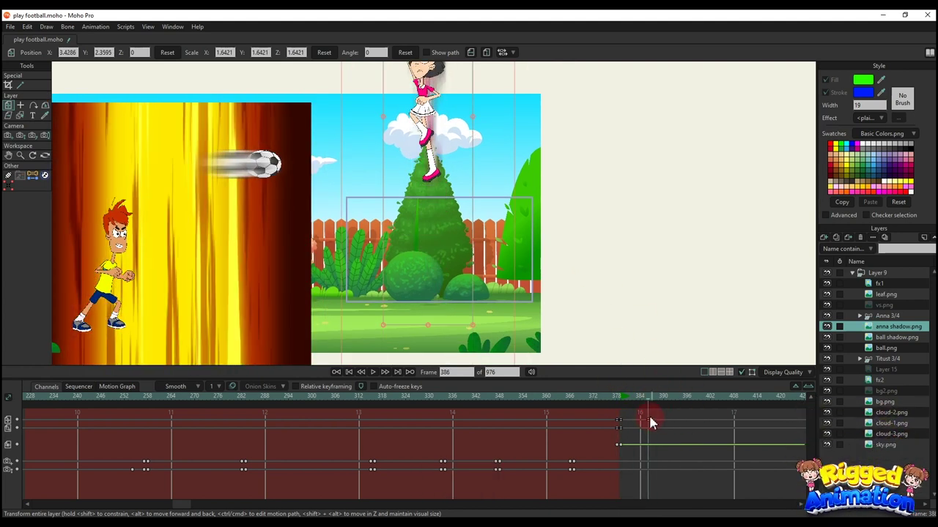
left_click(620, 397)
key("Right")
key("Right")
key("Right")
key("Right")
key("Right")
key("Right")
key("Right")
key("Right")
key("Right")
key("Right")
key("Right")
key("Right")
key("Right")
key("Right")
key("Right")
key("Right")
key("Right")
key("Right")
key("Right")
key("Right")
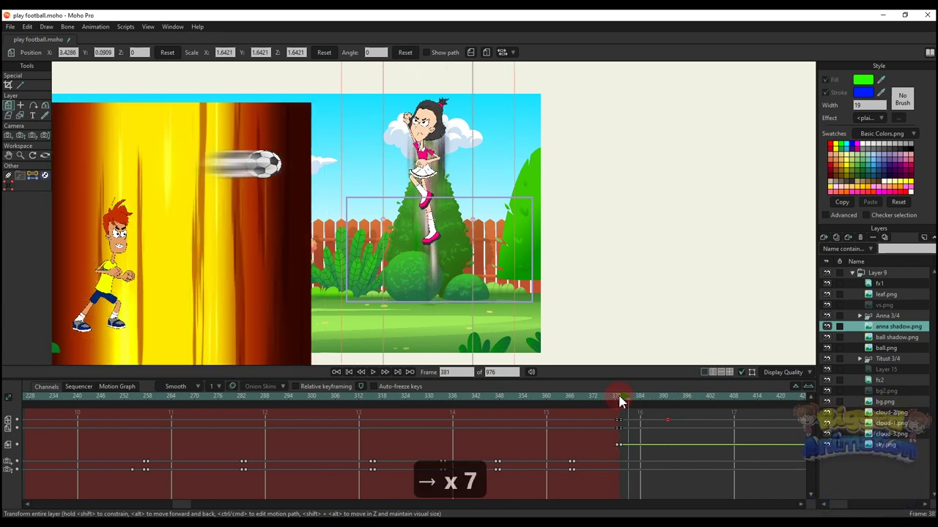
Step: Step through frames 376 to 391 to examine Anna's jump and the trailing shadow
left_click(616, 401)
scroll(548, 233, "up", 5)
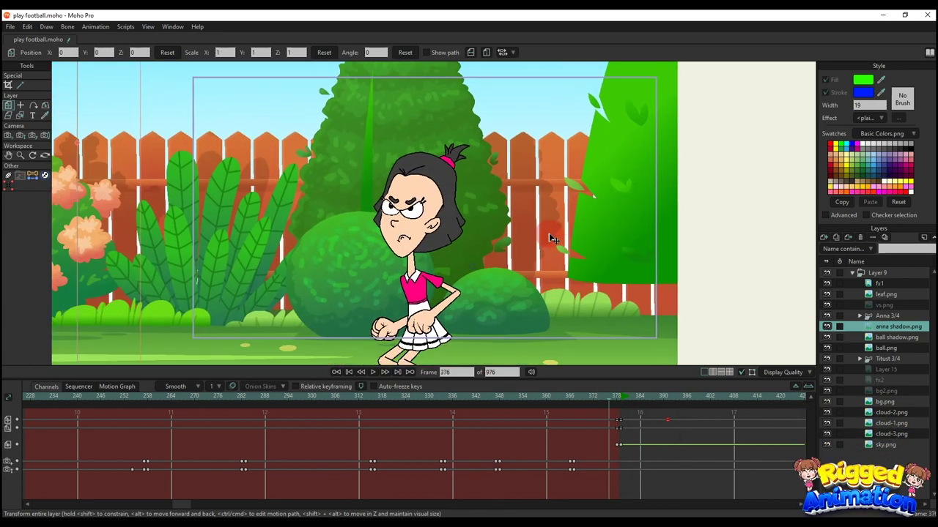
scroll(577, 244, "up", 2)
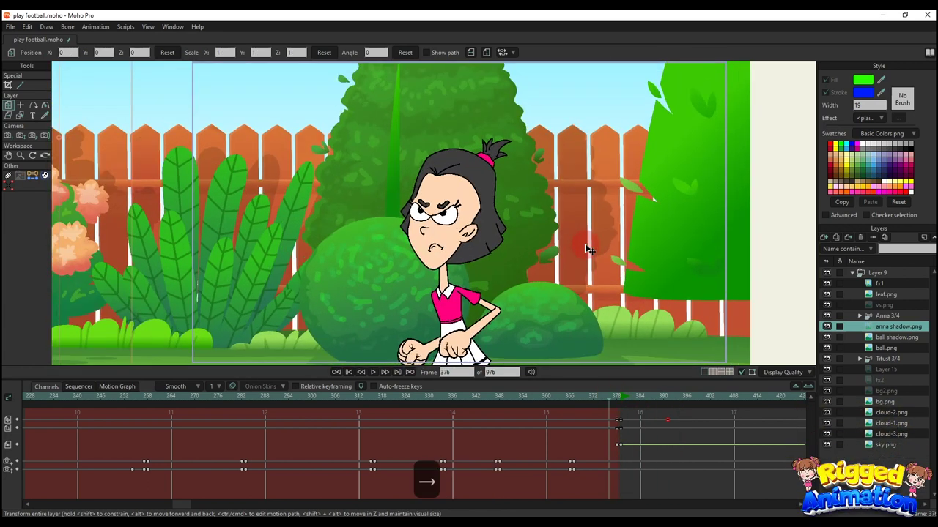
key("Right")
key("Right")
key("Right")
key("Right")
key("Right")
key("Right")
key("Right")
key("Right")
key("Right")
key("Right")
key("Right")
key("Right")
key("Right")
key("Right")
key("Right")
Step: Add camera tracking and zoom keyframes at frame 391
key("4")
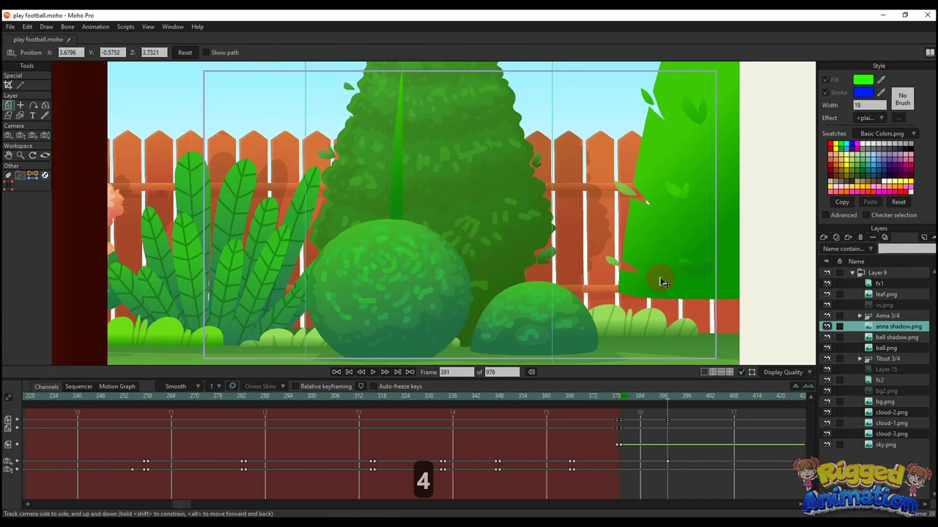
key("5")
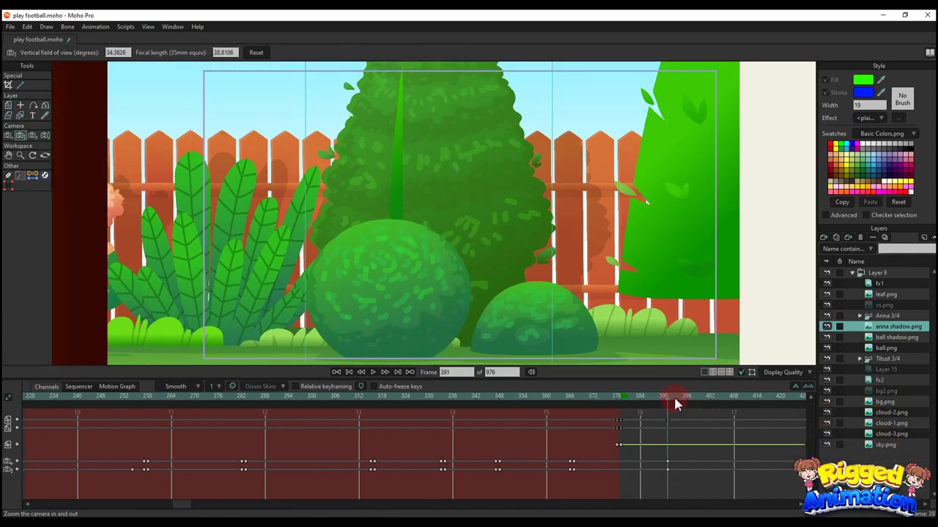
left_click(674, 395)
Step: Key the camera zoom and position at frame 387, tracking the camera to X 3.4964 and Y 1.0523
key("4")
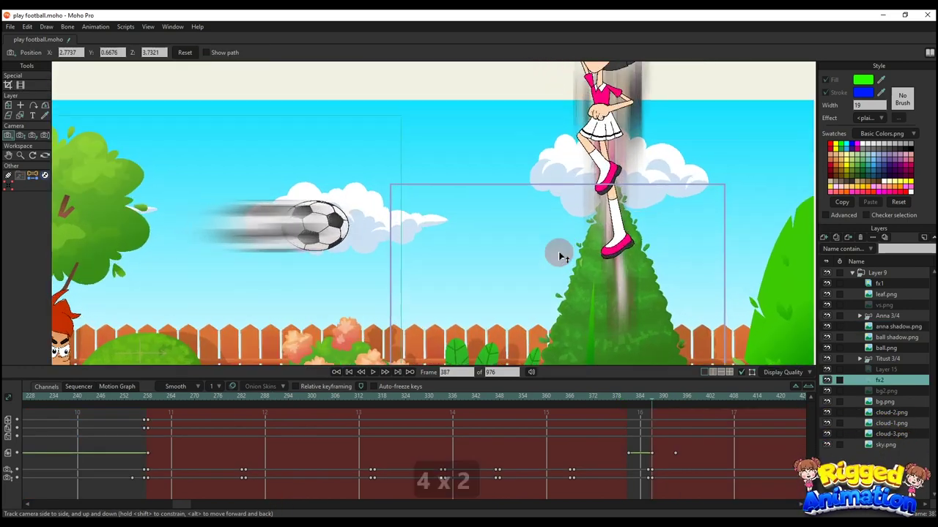
key("5")
key("4")
key("5")
left_click_drag(543, 213, 626, 266)
key("4")
key("5")
key("4")
key("5")
left_click_drag(560, 240, 562, 245)
key("4")
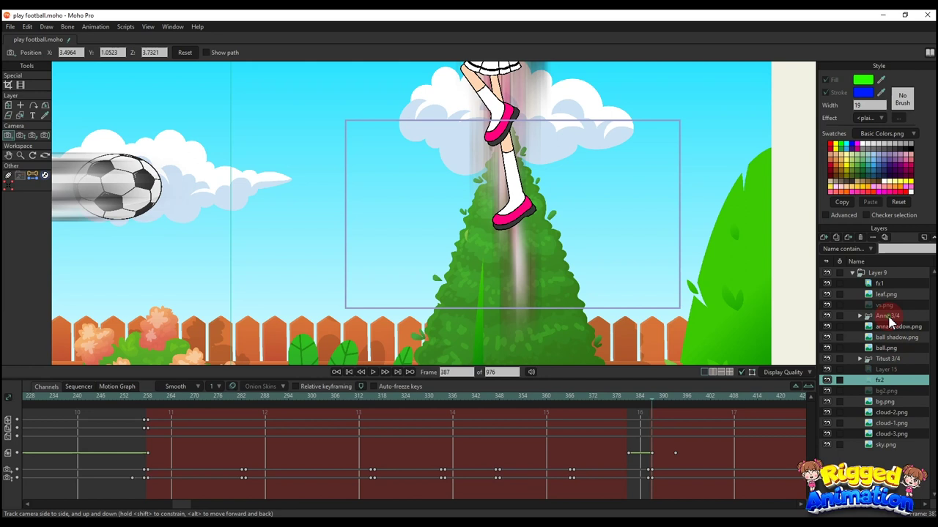
Step: Freeze the Anna 3/4 layer's pose with keyframes at frames 386 and 387
left_click(890, 323)
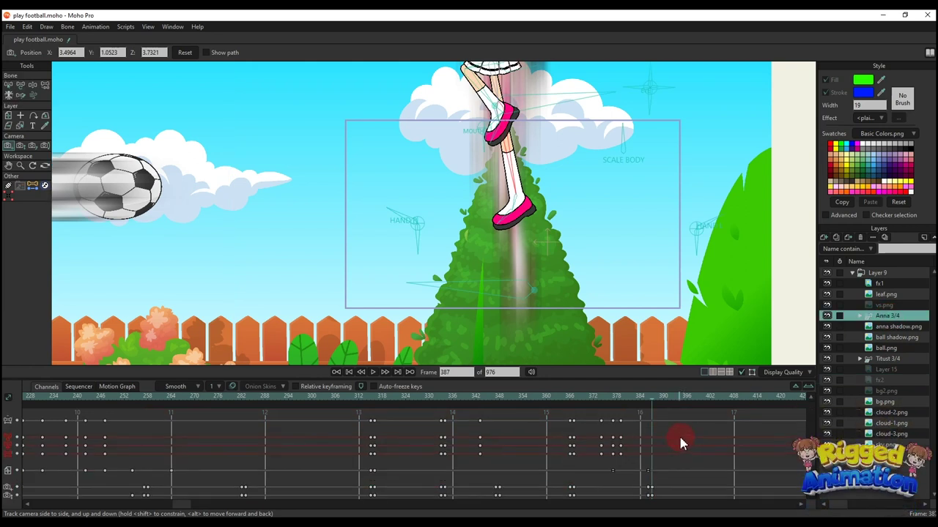
key("ctrl+f")
scroll(662, 416, "up", 1)
left_click(665, 421)
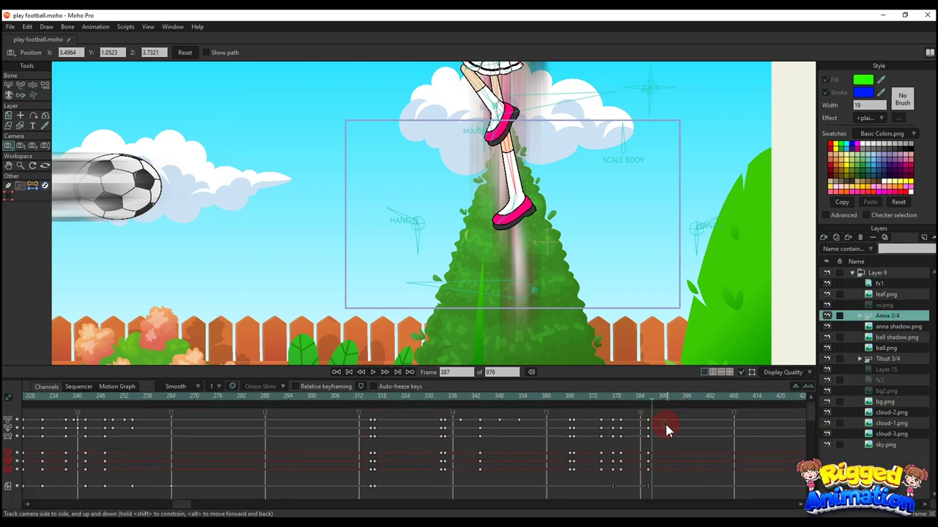
key("ctrl+f")
scroll(468, 160, "down", 2)
Step: Shift the Anna 3/4 layer at frame 387 down and across to the far side of the tree, away from her shadow
key("m")
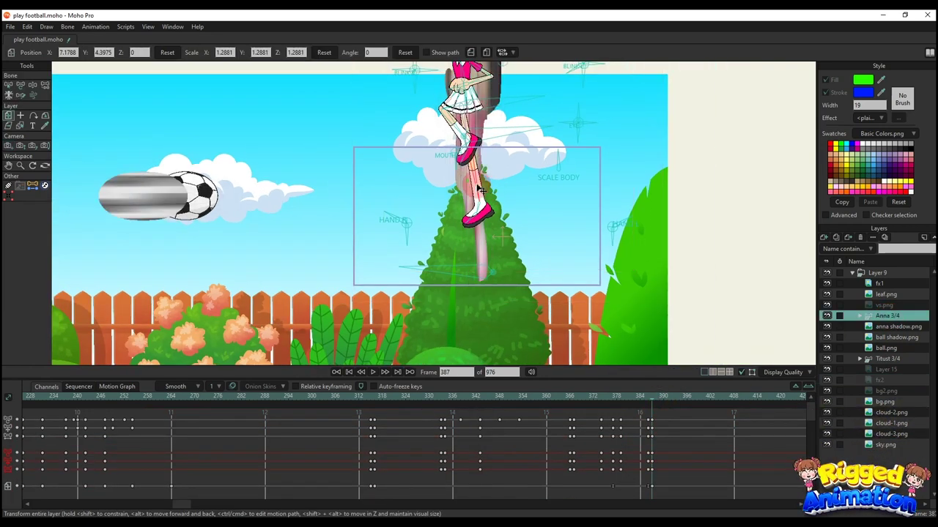
left_click_drag(496, 146, 630, 283)
scroll(630, 282, "up", 3)
Step: Lower Anna's raised foot at frame 387 so that her bent leg straightens
key("t")
key("t")
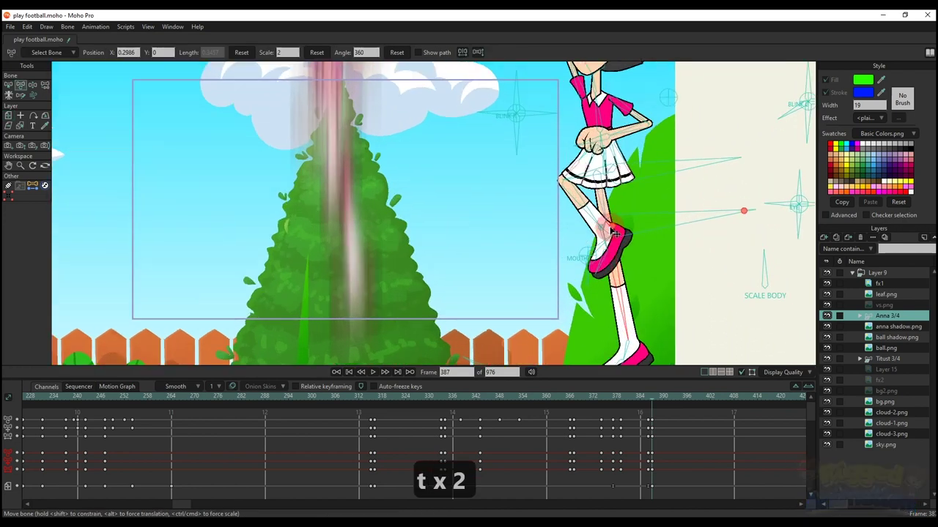
left_click_drag(602, 242, 659, 296)
scroll(645, 301, "down", 2)
scroll(640, 311, "up", 2)
scroll(642, 293, "down", 2)
scroll(616, 187, "up", 4)
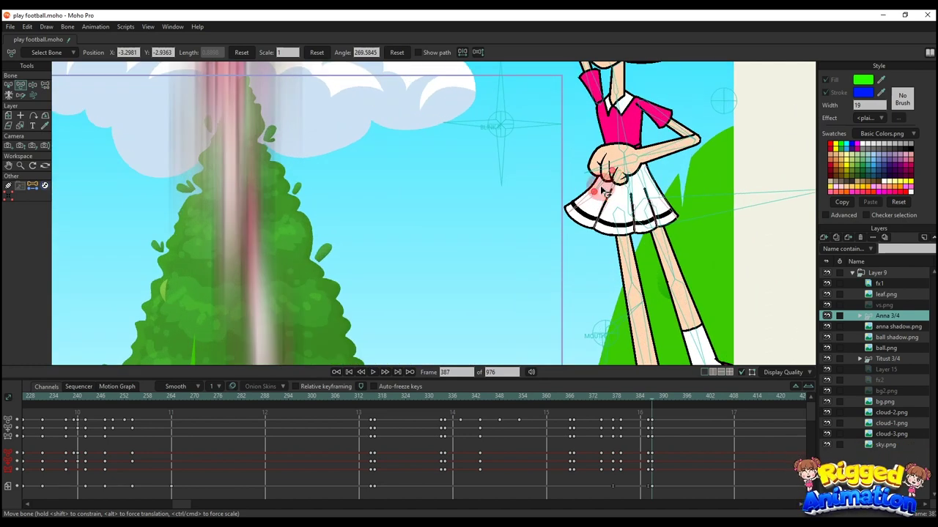
Step: Pose Anna's lower arm at frame 387, bringing the forearm across her waist at an angle of 146.6826
left_click_drag(603, 186, 651, 189)
scroll(613, 192, "up", 2)
scroll(635, 192, "up", 2)
left_click_drag(663, 157, 759, 192)
scroll(762, 192, "down", 2)
scroll(692, 176, "down", 2)
scroll(649, 191, "down", 2)
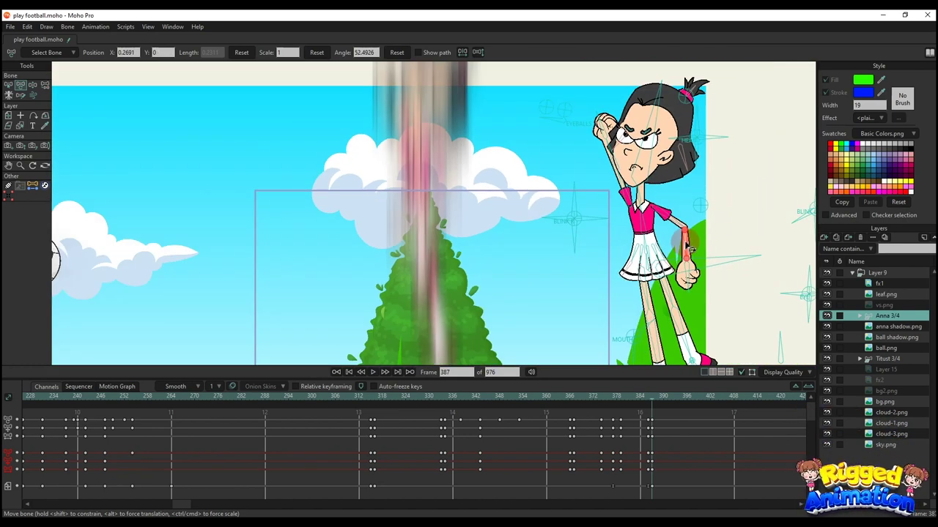
left_click_drag(683, 252, 654, 230)
scroll(655, 232, "down", 1)
Step: Reposition Anna's feet at frame 387 so her legs hang close together with the toes angled downward
left_click_drag(665, 357, 649, 278)
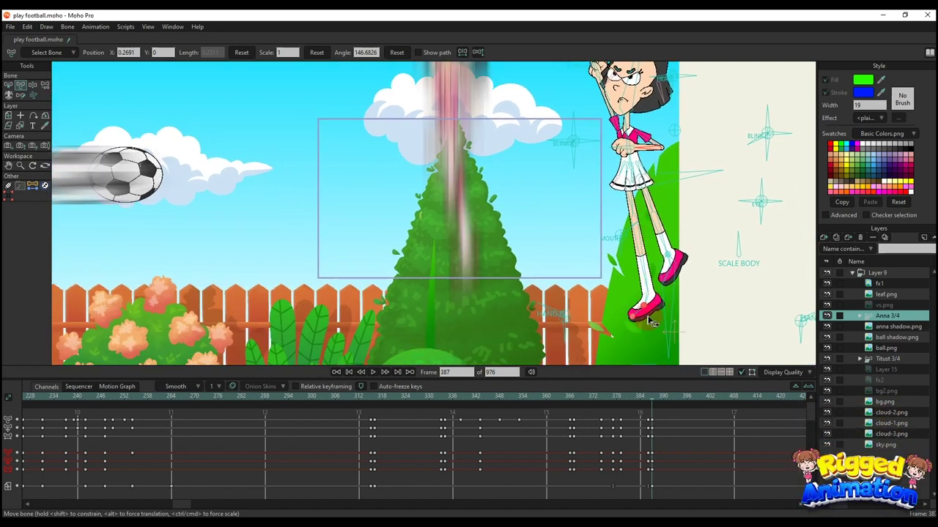
left_click_drag(650, 322, 600, 242)
scroll(591, 192, "up", 2)
left_click(609, 278)
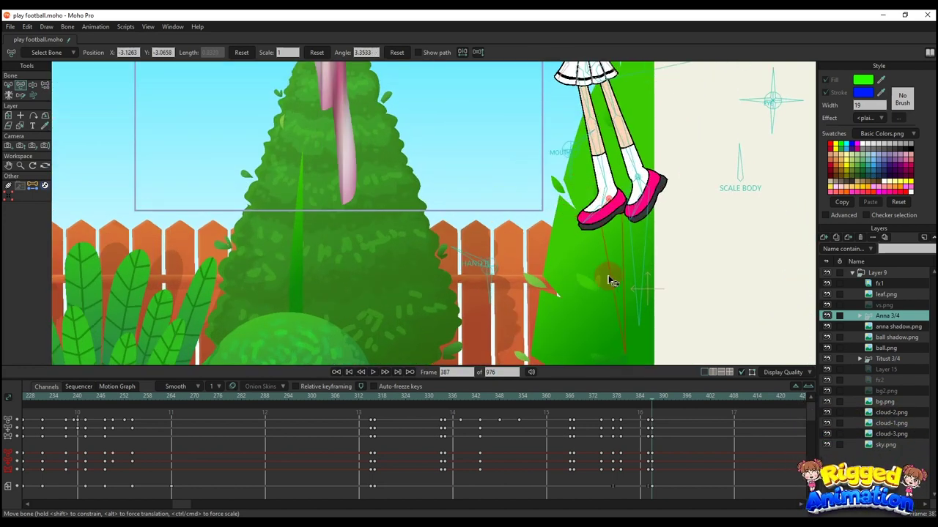
left_click_drag(609, 190, 611, 188)
scroll(622, 186, "down", 5)
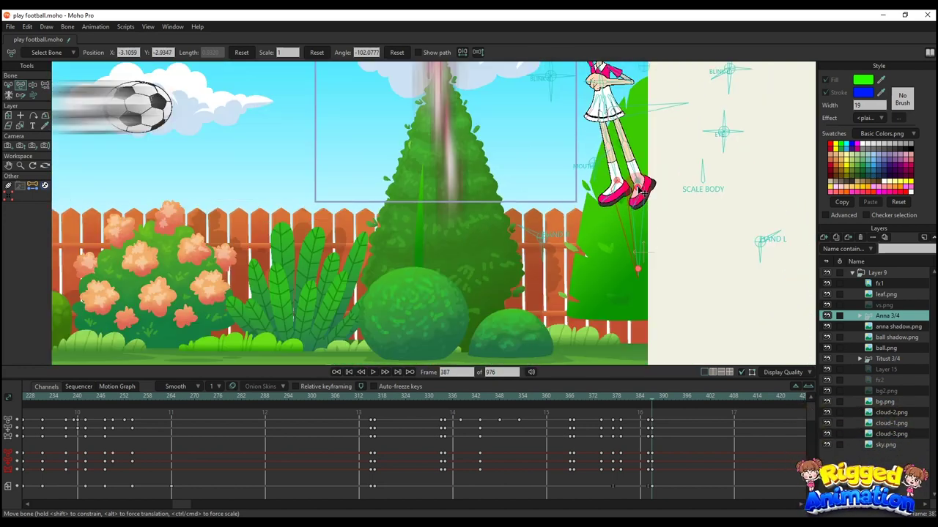
scroll(628, 158, "up", 6)
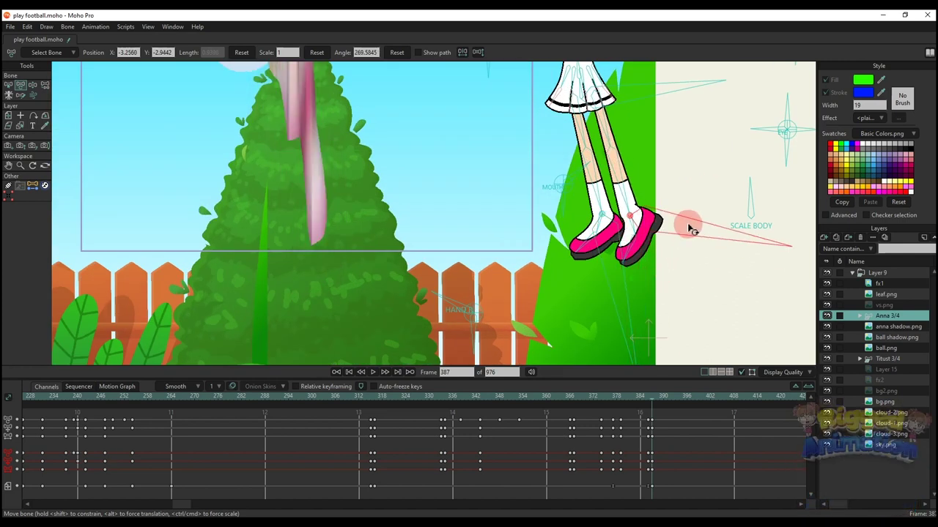
Step: Bend one of Anna's legs back behind her at frame 387 and rotate her waist-level forearm to 135.1888
left_click(626, 240)
scroll(626, 241, "down", 2)
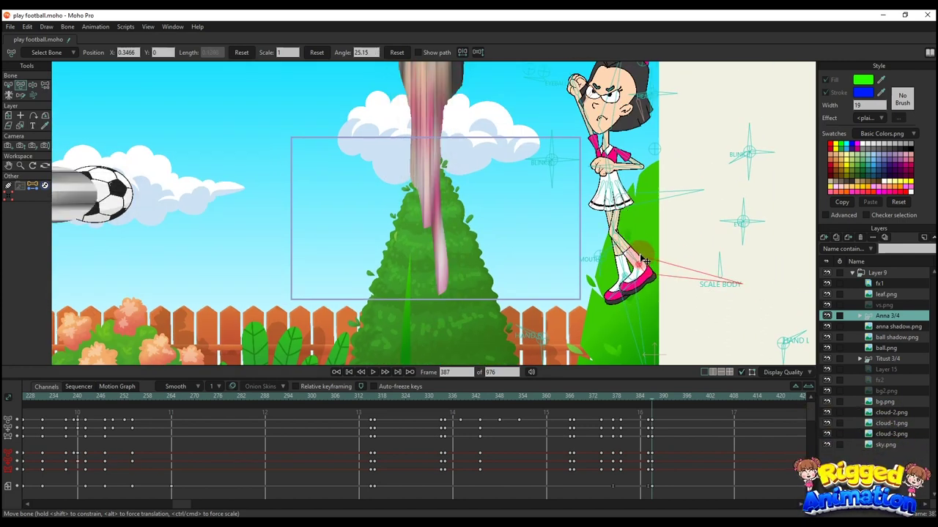
scroll(636, 239, "up", 2)
left_click_drag(624, 248, 638, 246)
scroll(601, 142, "up", 1)
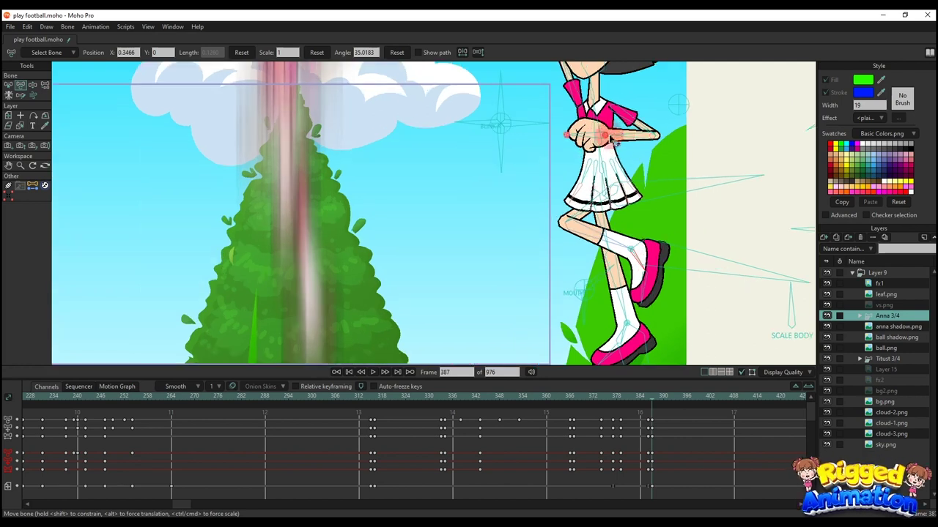
left_click_drag(612, 136, 627, 147)
scroll(655, 254, "down", 2)
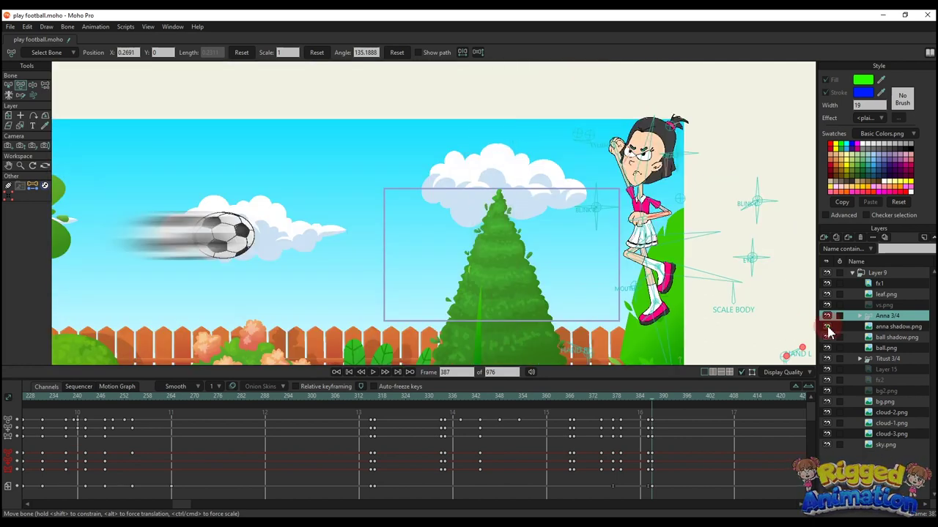
Step: Turn off visibility of the anna shadow.png layer at frame 387
double_click(890, 326)
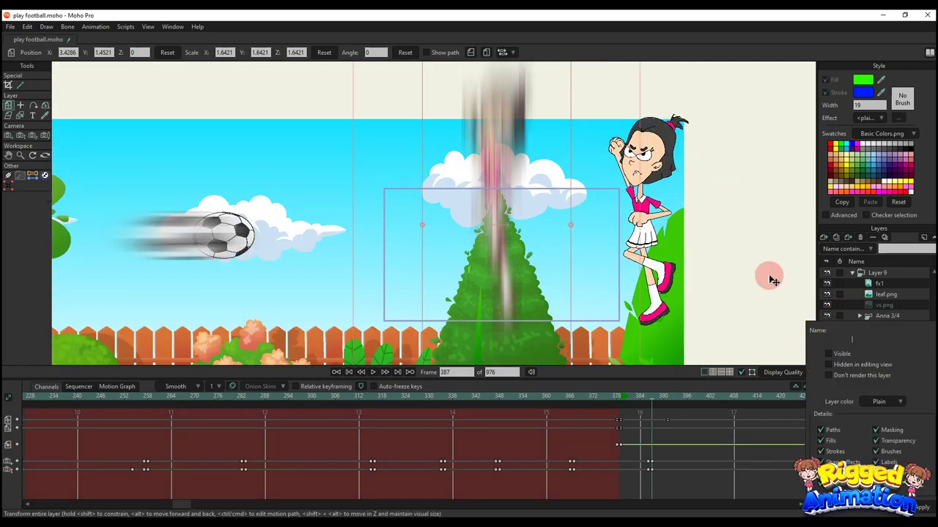
left_click(769, 279)
scroll(687, 307, "up", 1)
scroll(490, 281, "up", 1)
left_click_drag(483, 261, 542, 284)
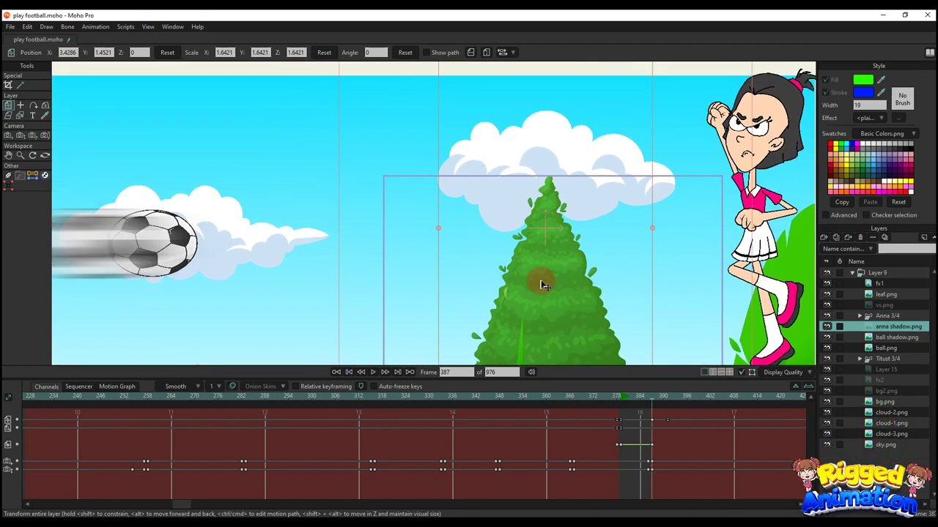
scroll(554, 284, "down", 2)
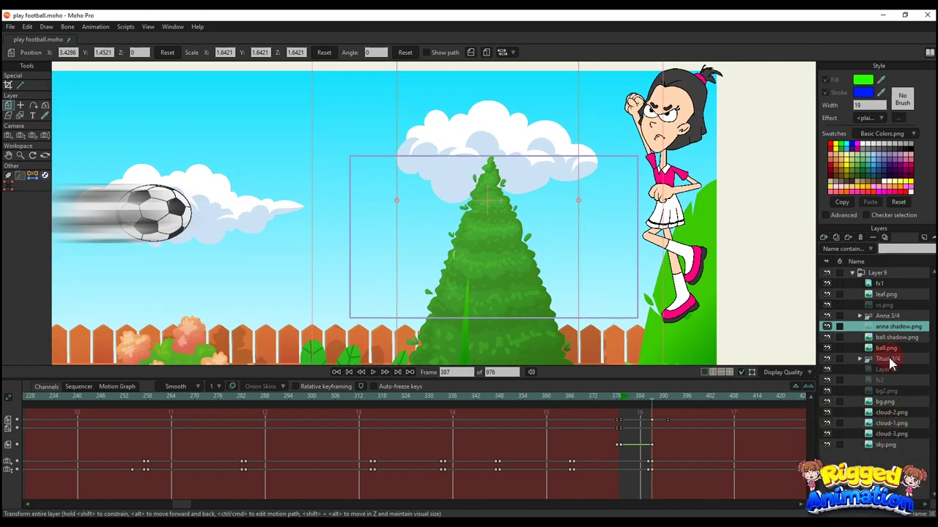
Step: Pose Anna's arms at frame 387 with fists lowered beside her skirt and elbow bent, and shift her slightly away from the tree
left_click(887, 316)
key("t")
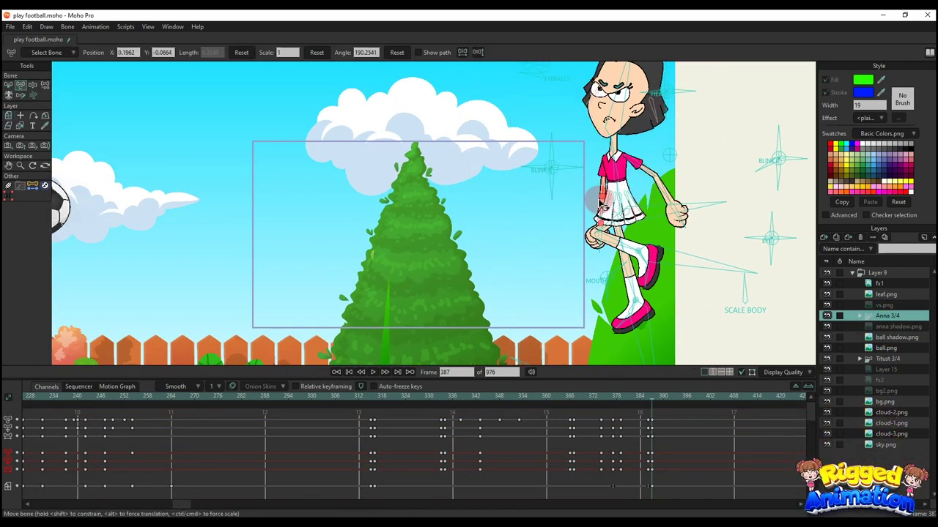
left_click_drag(616, 103, 609, 101)
scroll(619, 161, "up", 2)
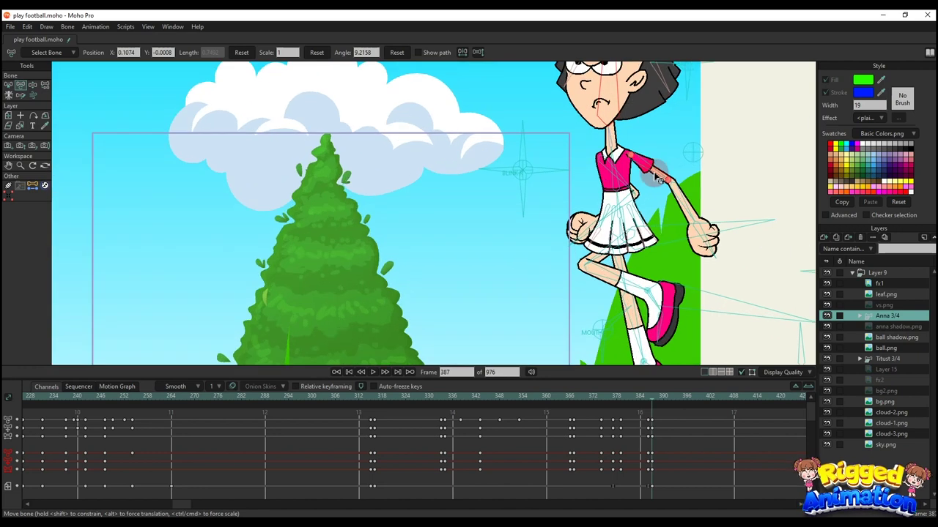
scroll(644, 203, "down", 1)
left_click_drag(644, 200, 504, 148)
key("m")
left_click_drag(551, 239, 541, 292)
key("t")
left_click(565, 225)
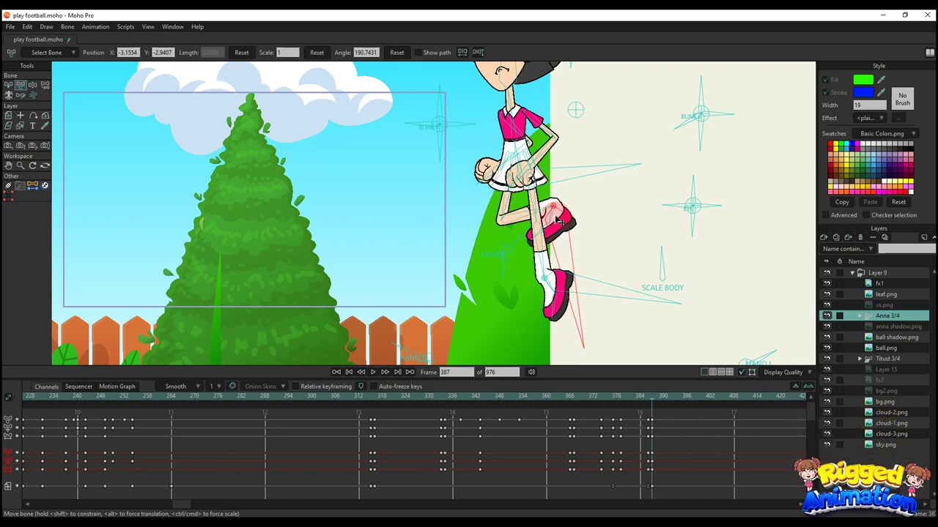
Step: Bend Anna's raised leg so the shin points backward, and rotate the foot of her straight leg
left_click_drag(535, 227, 513, 211)
scroll(513, 211, "up", 1)
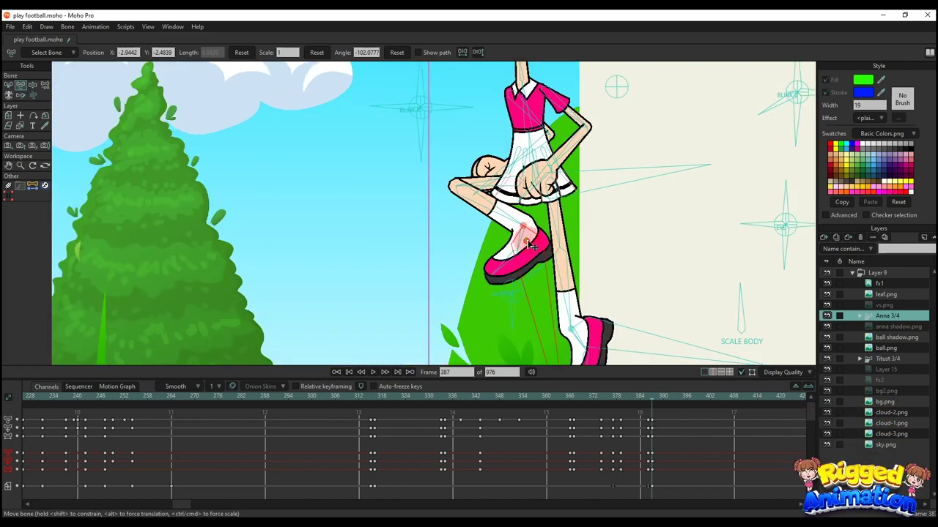
left_click_drag(527, 244, 561, 135)
scroll(555, 237, "up", 3)
scroll(583, 253, "down", 1)
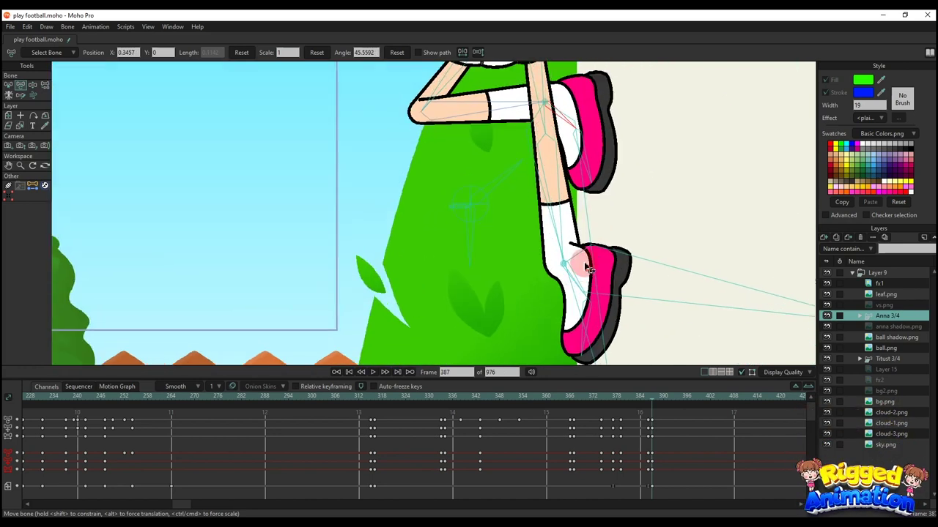
left_click_drag(590, 270, 561, 277)
scroll(561, 277, "down", 4)
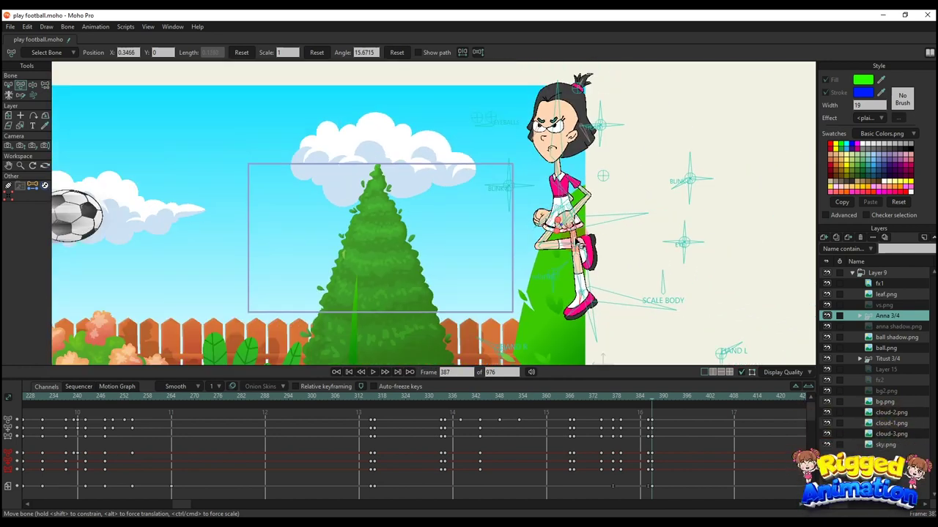
Step: Track the camera at frame 387 toward the flying ball so its frame sits between the ball and the tree
left_click_drag(382, 220, 586, 245)
scroll(455, 214, "up", 2)
scroll(454, 230, "down", 4)
key("4")
scroll(513, 235, "up", 2)
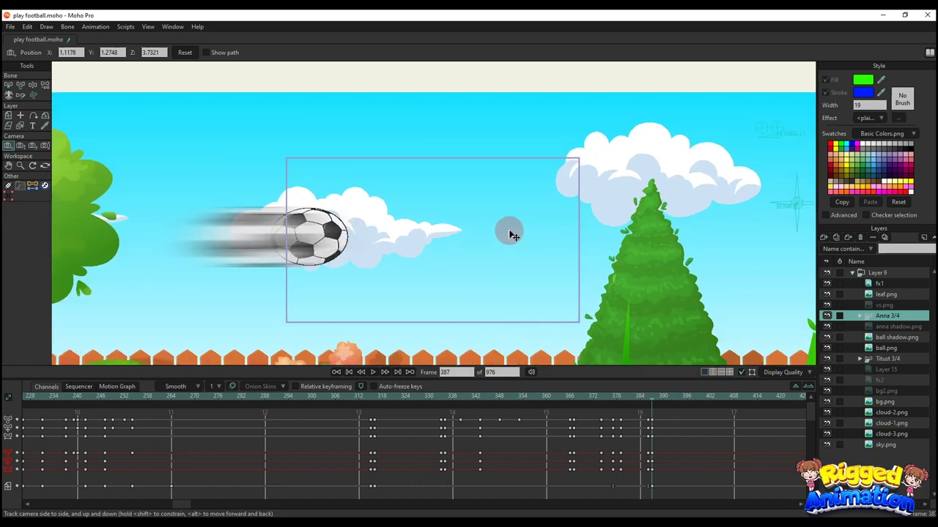
mouse_move(513, 235)
left_mouse_down()
mouse_move(469, 222)
mouse_move(500, 225)
left_mouse_up()
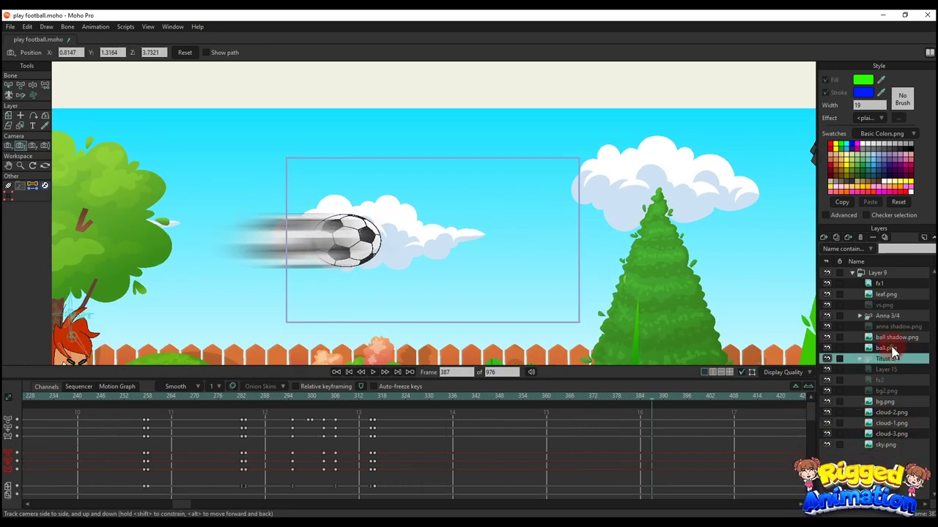
Step: Move the ball.png and ball shadow.png layers back together to the camera frame's left edge at frame 387
left_click(894, 337)
left_click(647, 397)
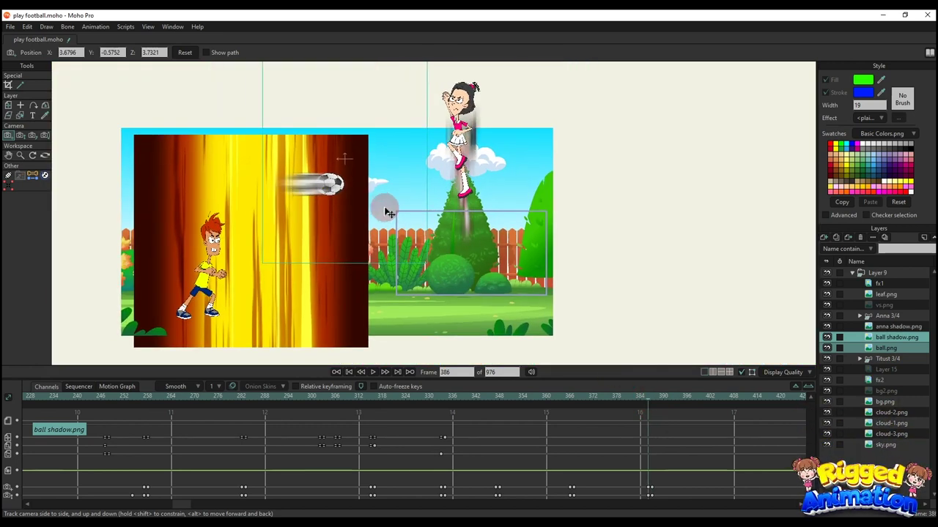
key("m")
left_click(651, 397)
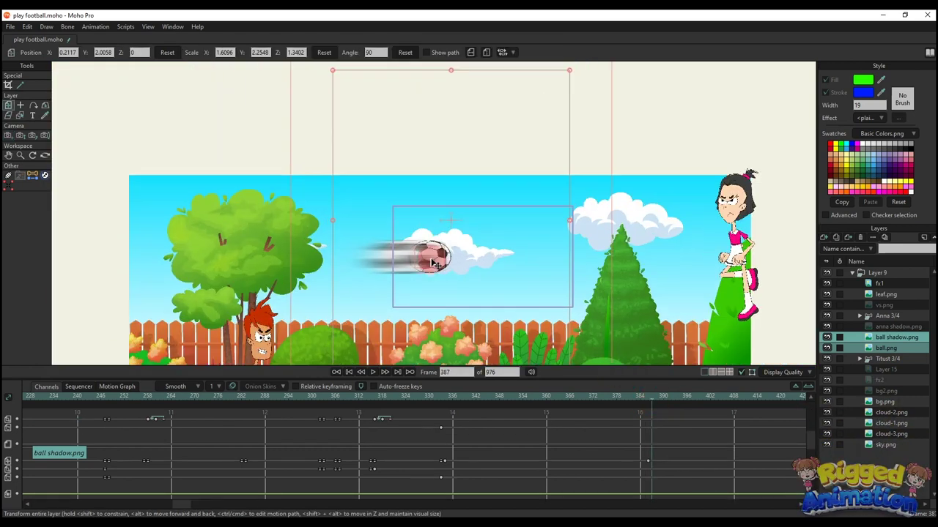
left_click_drag(433, 262, 372, 264)
scroll(435, 265, "up", 2)
left_click_drag(425, 266, 379, 266)
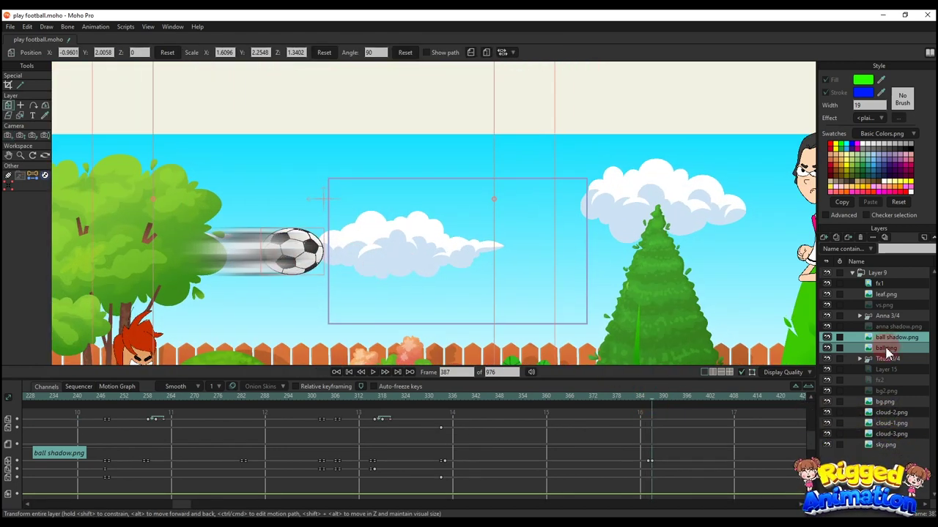
Step: Move the Anna 3/4 layer toward the ball at frame 387, placing her just outside the camera frame
left_click(886, 317)
scroll(651, 251, "down", 2)
left_click_drag(651, 251, 609, 247)
scroll(574, 255, "up", 2)
scroll(562, 241, "up", 2)
scroll(601, 443, "down", 5)
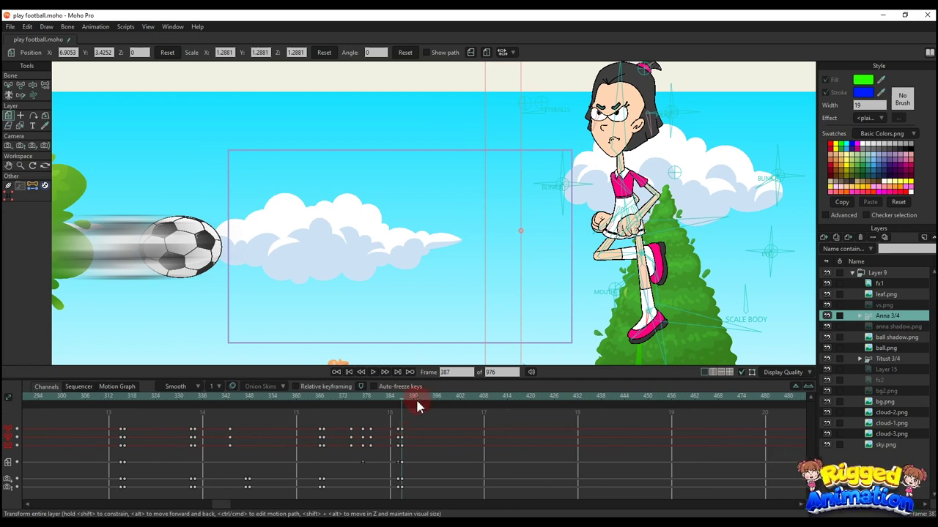
Step: At frame 408, move Anna into the camera frame and bring the ball and its shadow up to her bent knee
left_click(461, 399)
left_click(484, 401)
left_click_drag(545, 293, 369, 293)
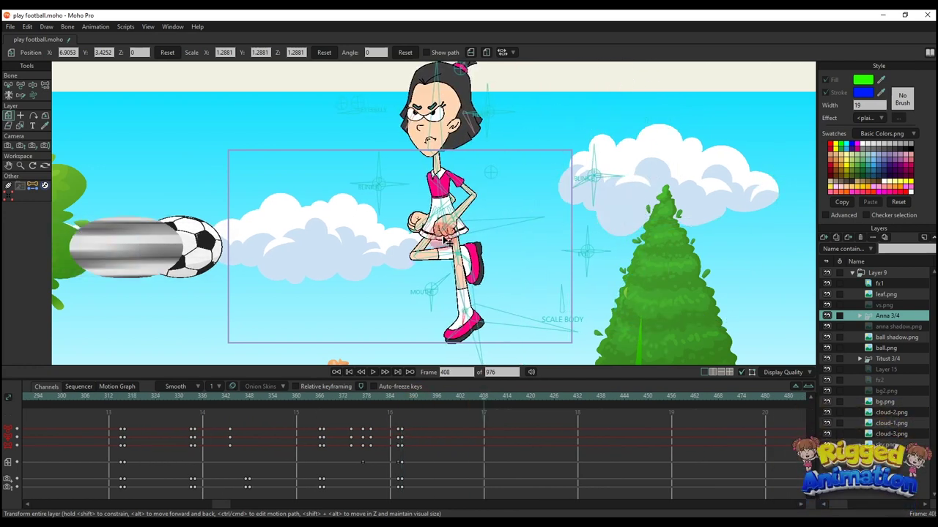
left_click(895, 338)
left_click(886, 348, "ctrl")
left_click_drag(180, 249, 371, 262)
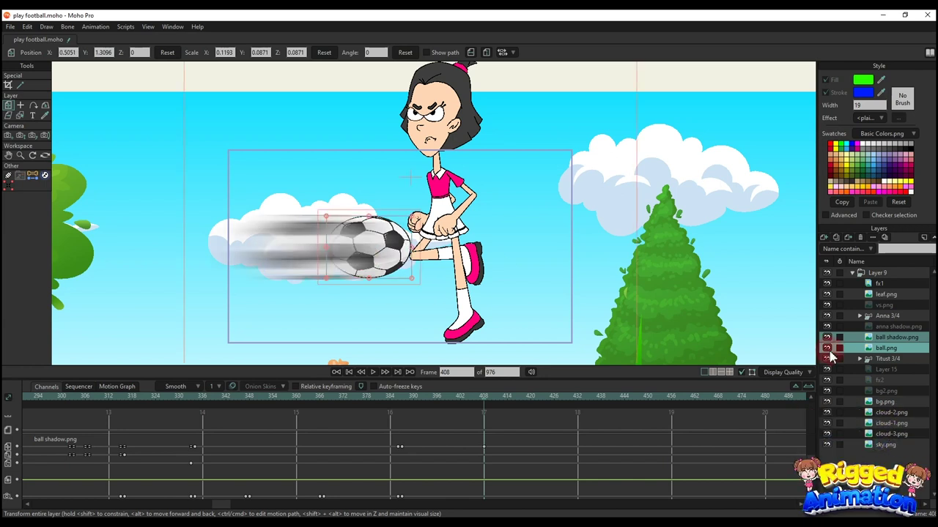
Step: Pose Anna's bent leg at frame 408 by lifting the knee against the ball and bringing the foot forward
left_click(887, 316)
key("t")
key("t")
scroll(594, 277, "up", 5)
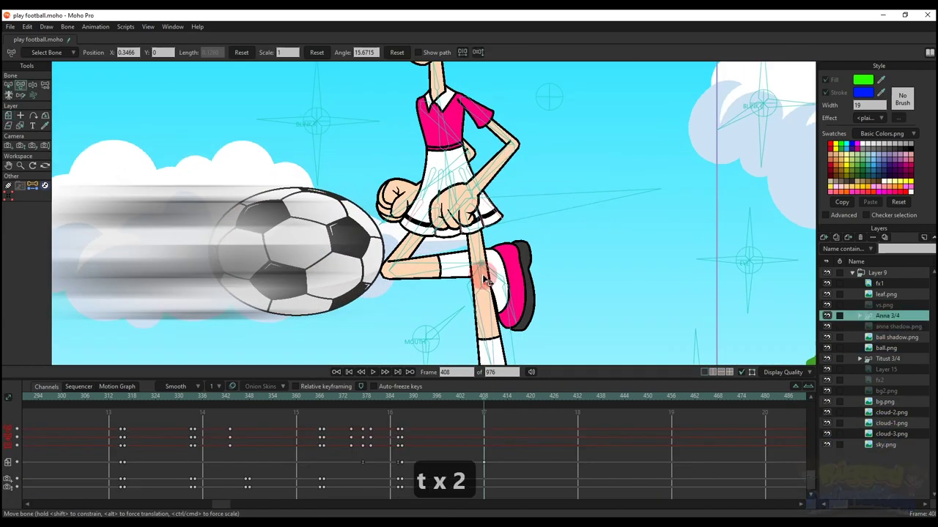
left_click_drag(593, 277, 452, 280)
scroll(431, 255, "up", 2)
scroll(428, 264, "down", 3)
scroll(447, 220, "up", 4)
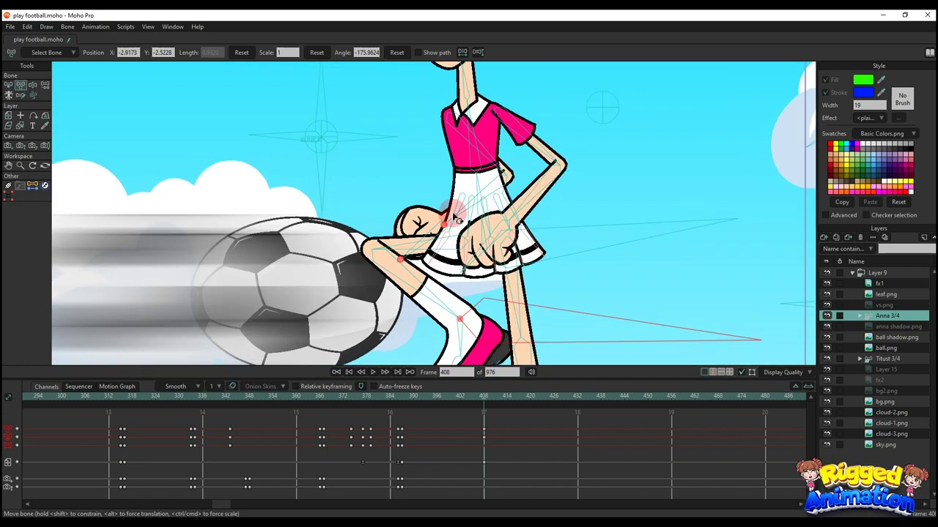
Step: Spread Anna's skirt over the raised leg and swing both her arms behind her body at frame 408
left_click(446, 228)
left_click_drag(437, 225, 436, 225)
left_click_drag(478, 221, 463, 192)
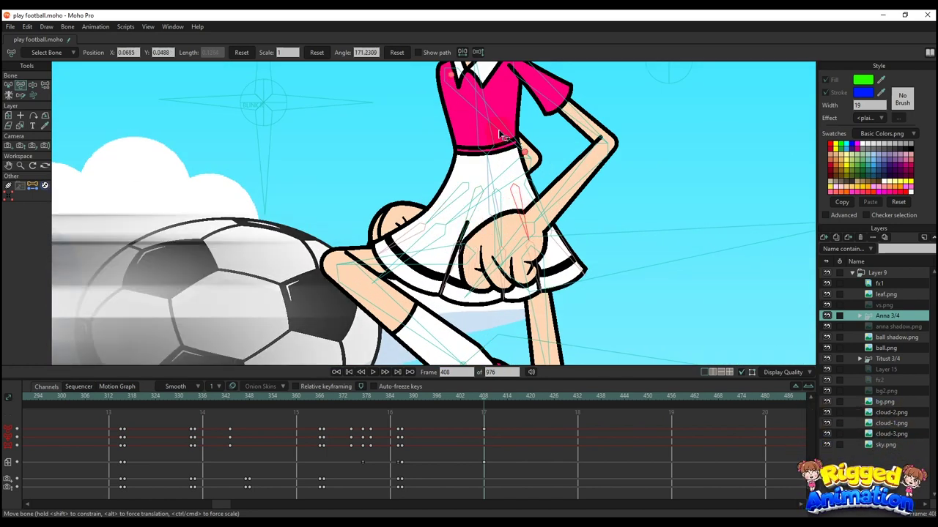
left_click_drag(498, 135, 568, 167)
left_click_drag(595, 132, 619, 123)
left_click_drag(584, 167, 647, 178)
scroll(516, 174, "down", 2)
scroll(518, 183, "up", 1)
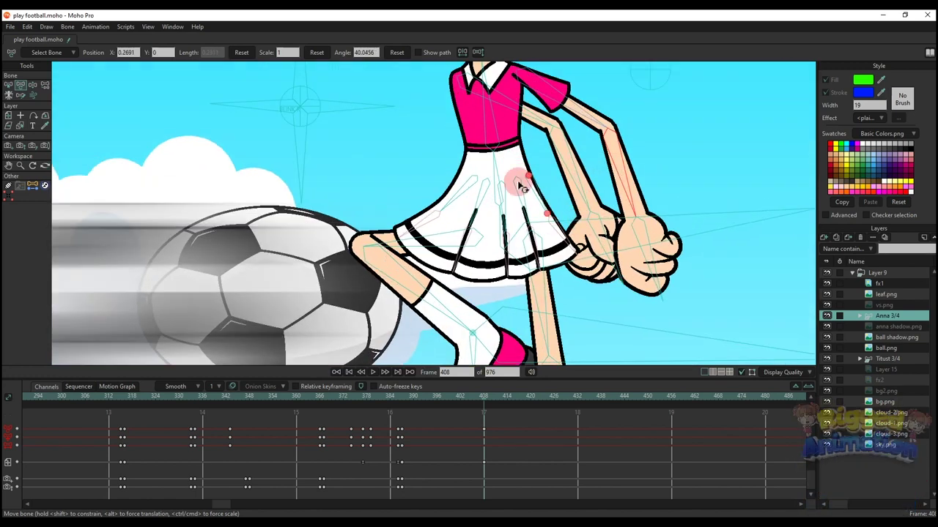
Step: Lean Anna's upper body back from the ball, flare the front of her skirt and adjust her raised foot
left_click_drag(498, 170, 523, 240)
scroll(510, 192, "down", 2)
left_click_drag(513, 240, 448, 265)
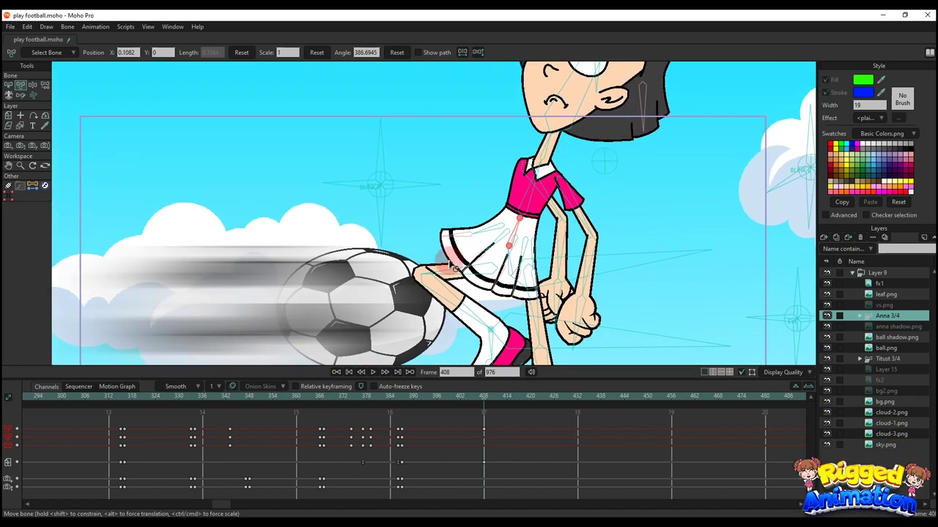
scroll(451, 264, "up", 2)
left_click_drag(512, 273, 462, 185)
left_click_drag(512, 303, 504, 283)
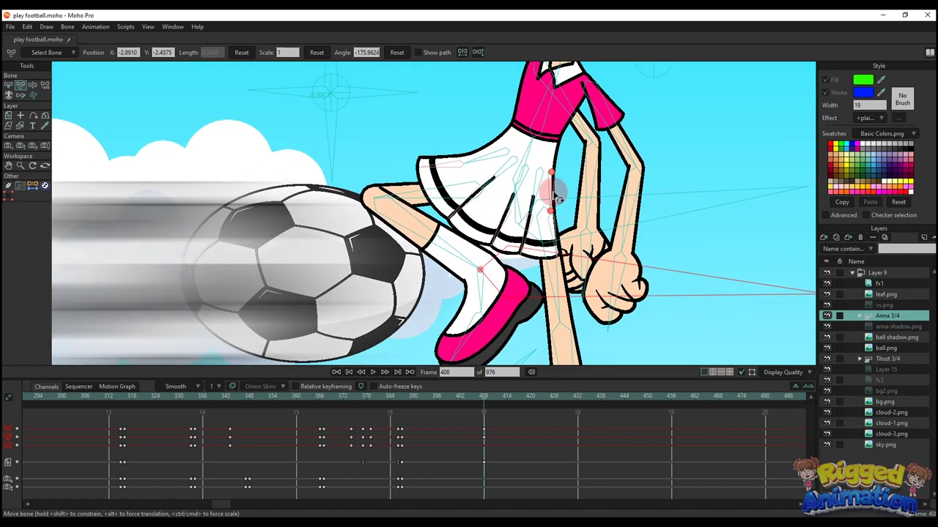
Step: Swing Anna's arms farther back and refine the position of her kicking foot at frame 408
scroll(528, 264, "down", 3)
left_click(569, 238)
scroll(570, 238, "up", 2)
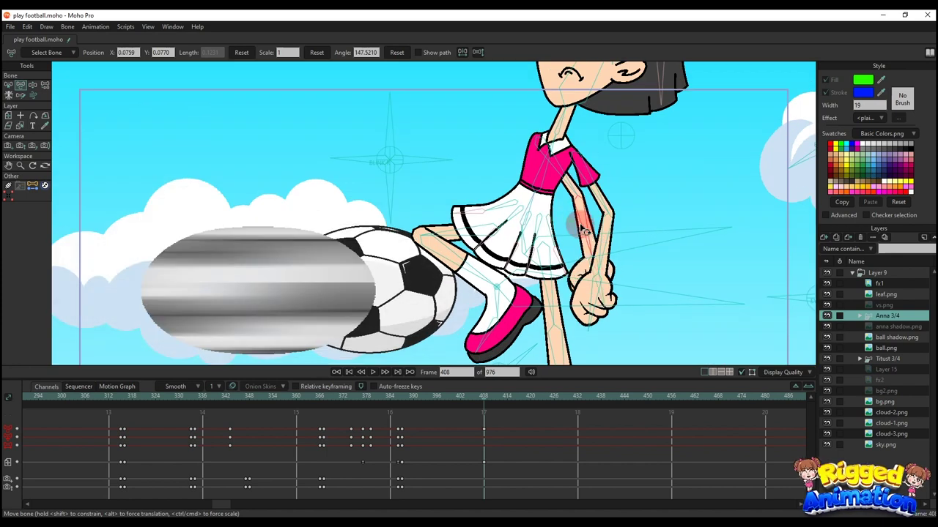
left_click_drag(580, 225, 620, 226)
scroll(615, 229, "down", 3)
scroll(469, 252, "up", 1)
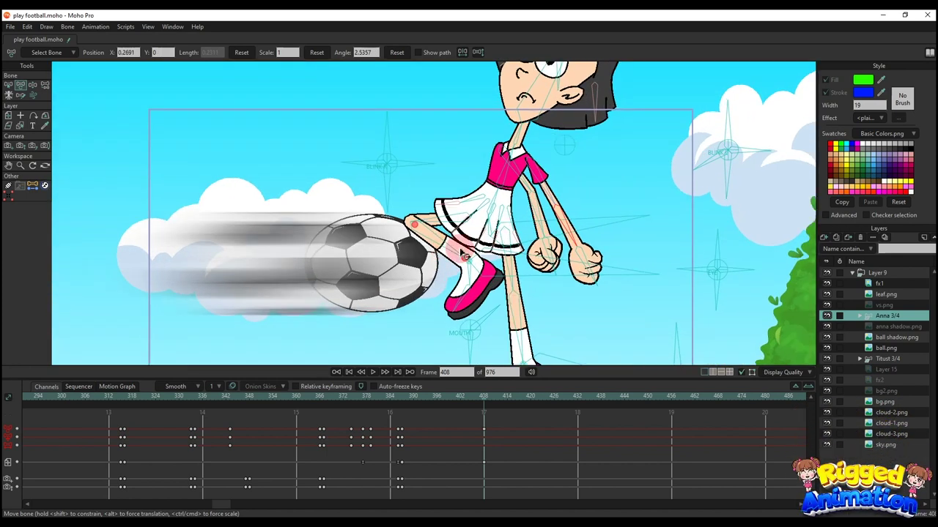
left_click_drag(488, 268, 495, 256)
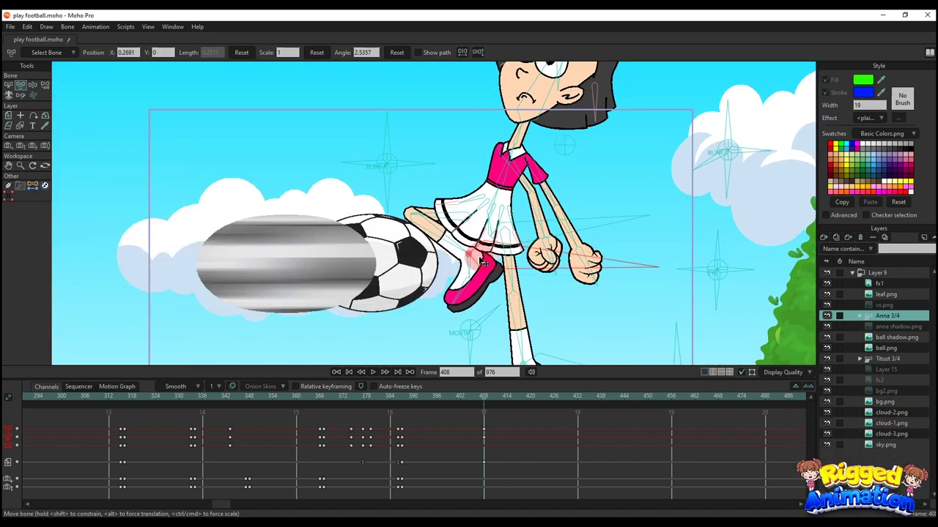
Step: Lower Anna below the camera frame at frame 387 and play back her jump up to the ball
scroll(475, 274, "down", 2)
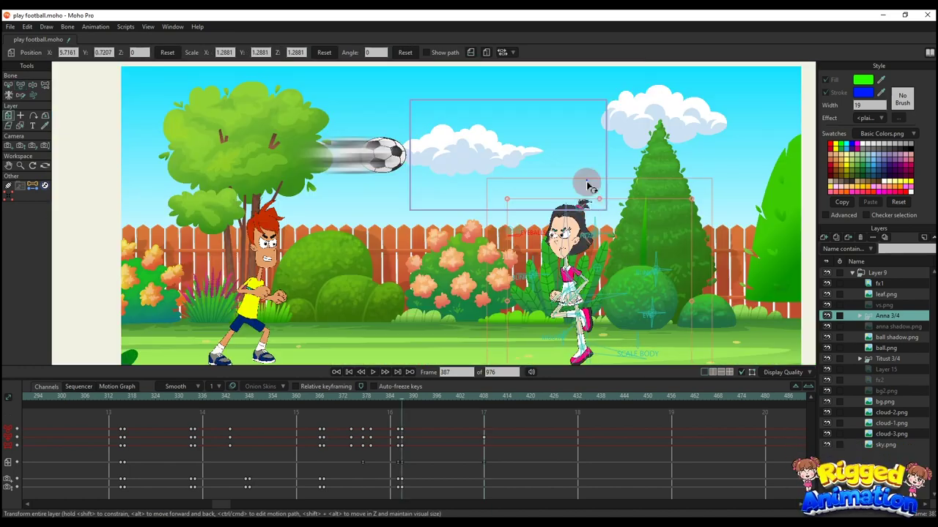
scroll(575, 220, "up", 1)
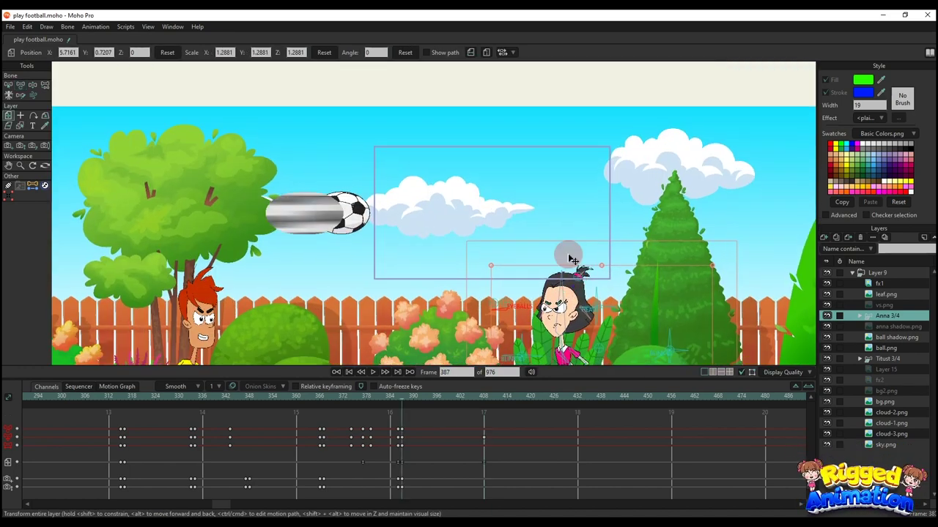
left_click_drag(564, 251, 565, 257)
left_click_drag(556, 159, 549, 246)
scroll(534, 211, "up", 3)
key("space")
scroll(538, 215, "down", 1)
key("space")
left_click(383, 399)
key("space")
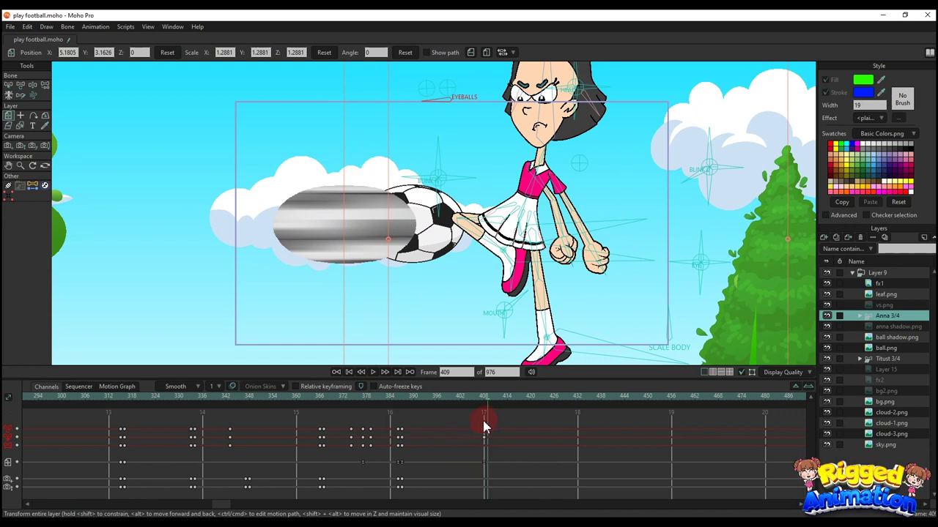
left_click_drag(483, 422, 483, 419)
Step: Move the ball and its shadow farther back at frame 387 so they start well outside the camera frame
left_click(888, 338)
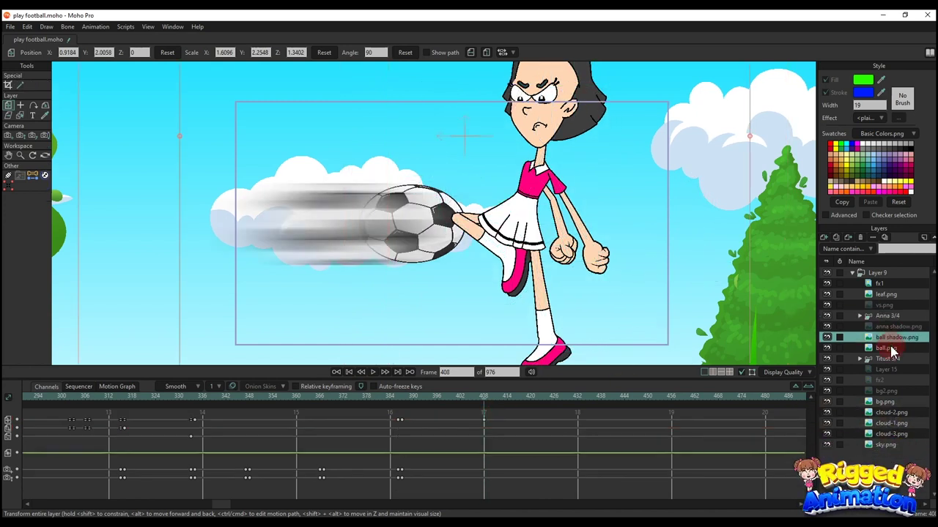
left_click(892, 348, "shift")
scroll(359, 223, "down", 1)
left_click(401, 401)
scroll(268, 225, "down", 2)
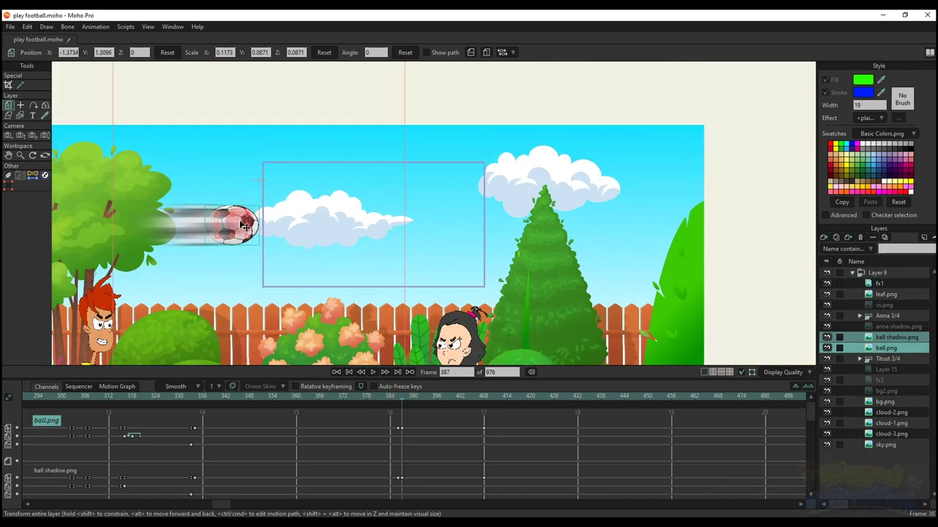
left_click_drag(246, 225, 159, 224)
Step: Set the ball and ball shadow movement keyframes through frame 408 to Linear interpolation and play back the shot
scroll(456, 447, "down", 1)
left_click_drag(502, 466, 394, 404)
right_click(401, 396)
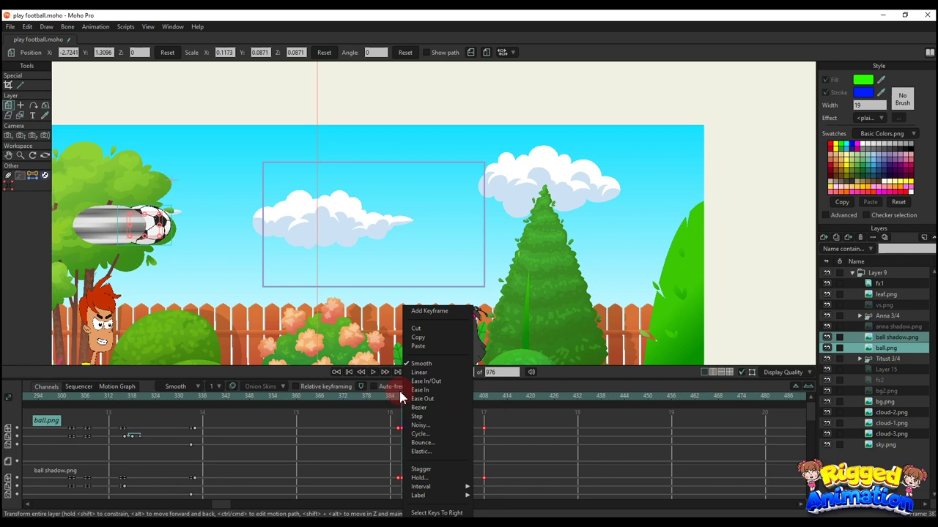
left_click(521, 448)
scroll(361, 226, "up", 4)
scroll(363, 226, "down", 1)
left_click_drag(380, 226, 443, 231)
key("space")
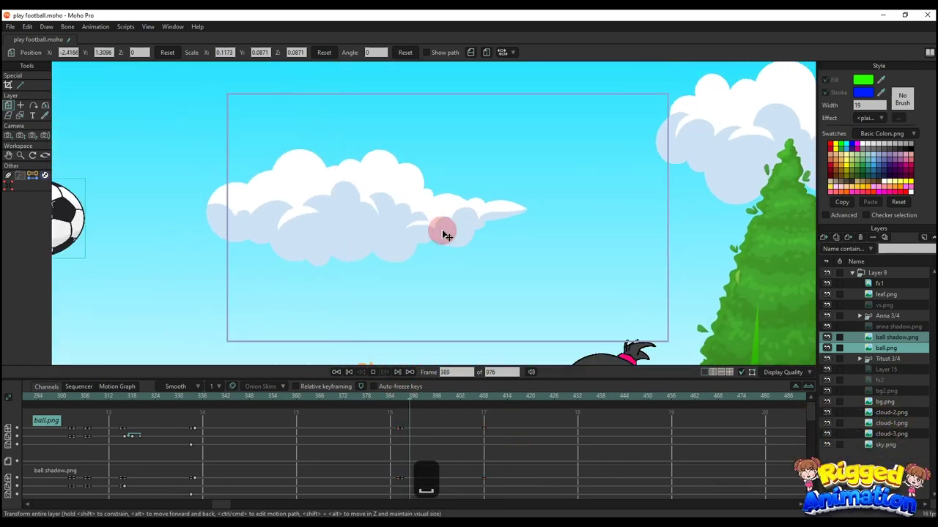
key("space")
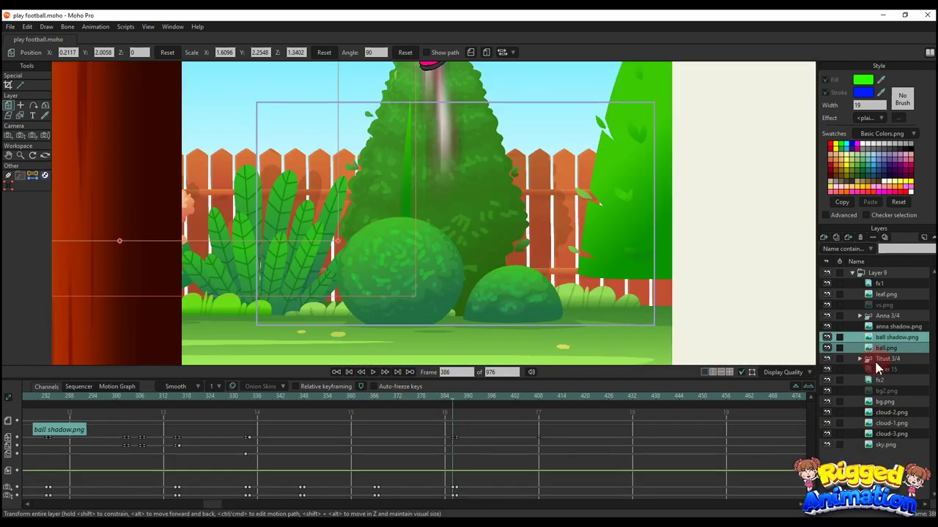
Step: Delete the fx2 layer's selected keyframes and go to frame 408
left_click(880, 380)
left_click_drag(381, 397, 444, 431)
left_click_drag(503, 455, 503, 455)
key("BackSpace")
left_click_drag(381, 397, 539, 446)
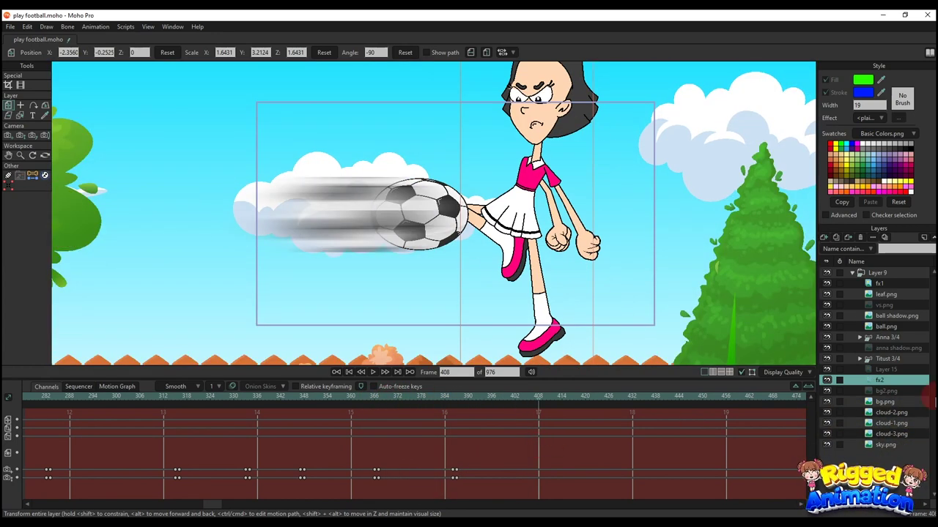
Step: Adjust Anna's leg at frame 408 and raise her front arm so the clenched fist is held up beside her head
left_click(887, 338)
key("t")
left_click_drag(531, 268, 517, 208)
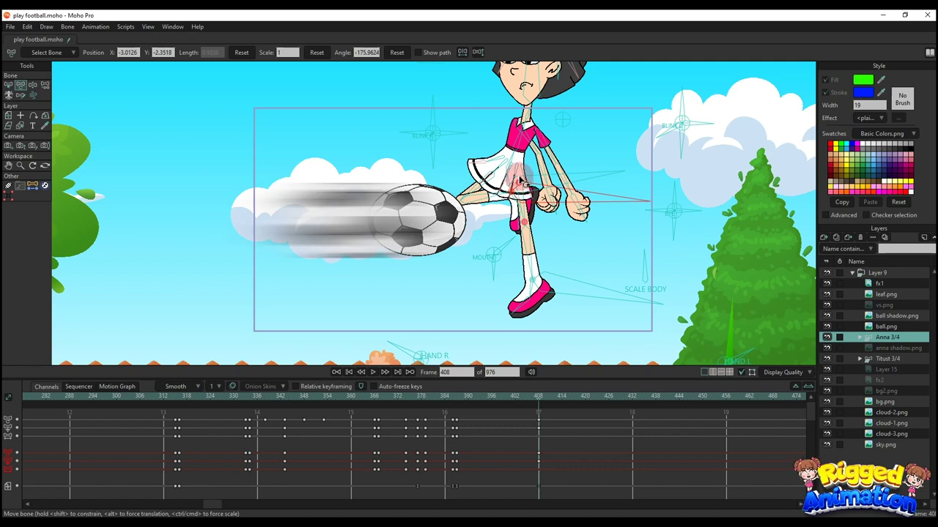
scroll(519, 175, "up", 3)
left_click_drag(480, 153, 441, 140)
scroll(522, 173, "down", 3)
Step: Swing Anna's rear arm outward and straighten it away from her body at frame 408
left_click_drag(565, 172, 575, 183)
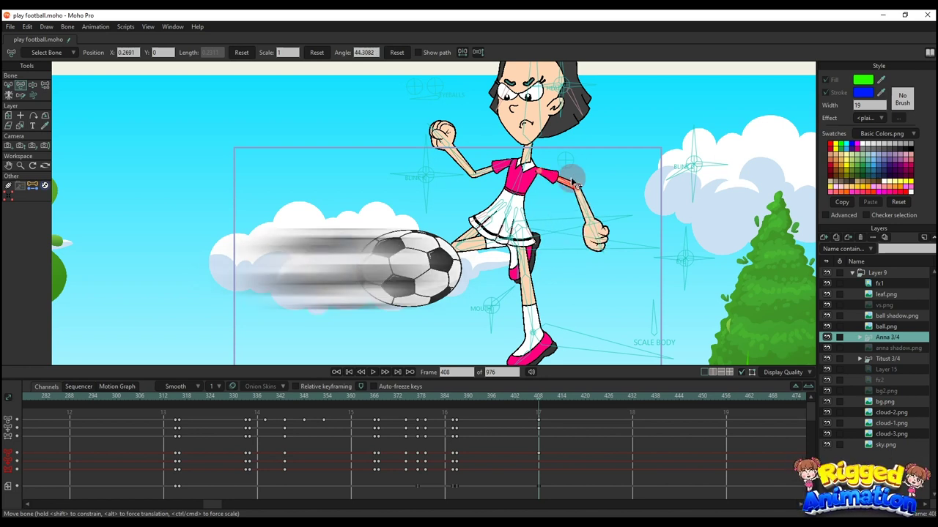
left_click(583, 201)
left_click_drag(567, 260, 530, 230)
scroll(548, 189, "up", 2)
left_click_drag(548, 188, 557, 189)
left_click_drag(512, 151, 512, 169)
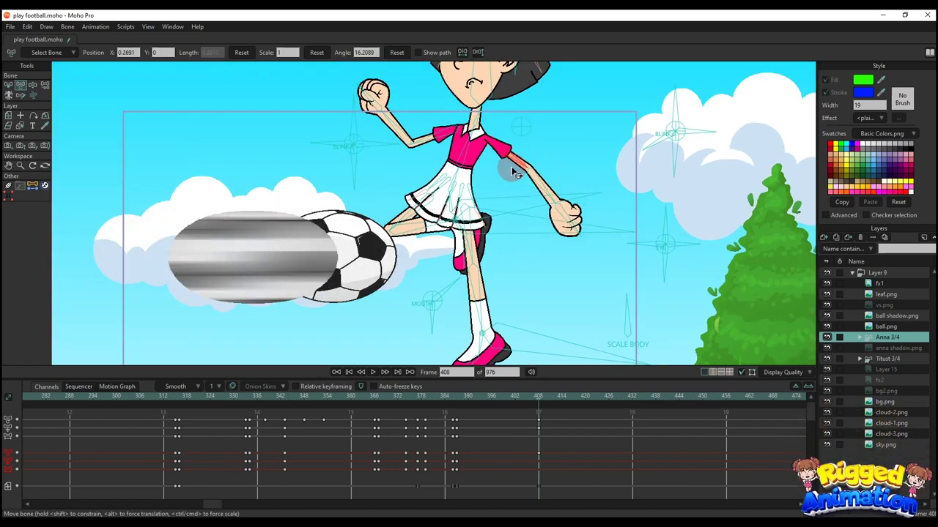
scroll(447, 236, "down", 2)
Step: Raise the Anna layer above its frame 408 position at frame 404 and change that movement keyframe's interpolation
key("m")
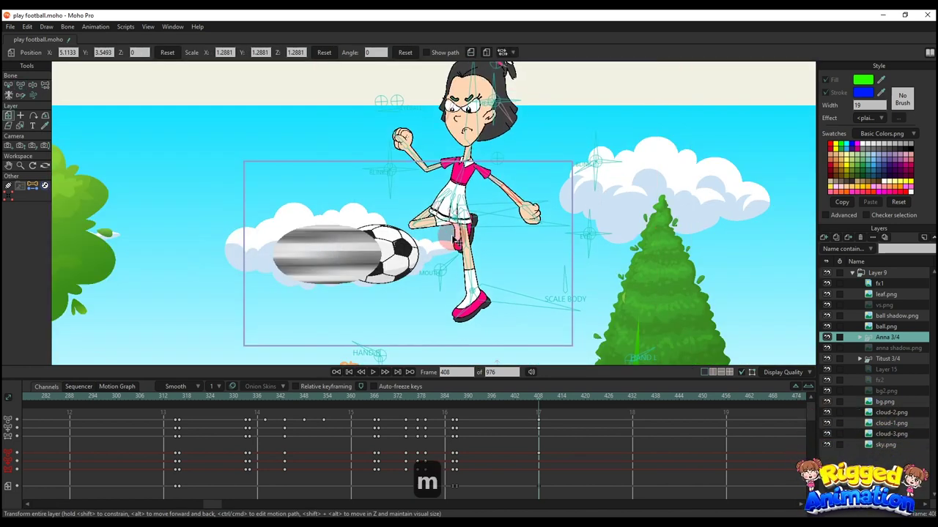
mouse_move(516, 404)
left_mouse_down()
mouse_move(459, 396)
mouse_move(523, 398)
left_mouse_up()
left_click_drag(446, 263, 442, 190)
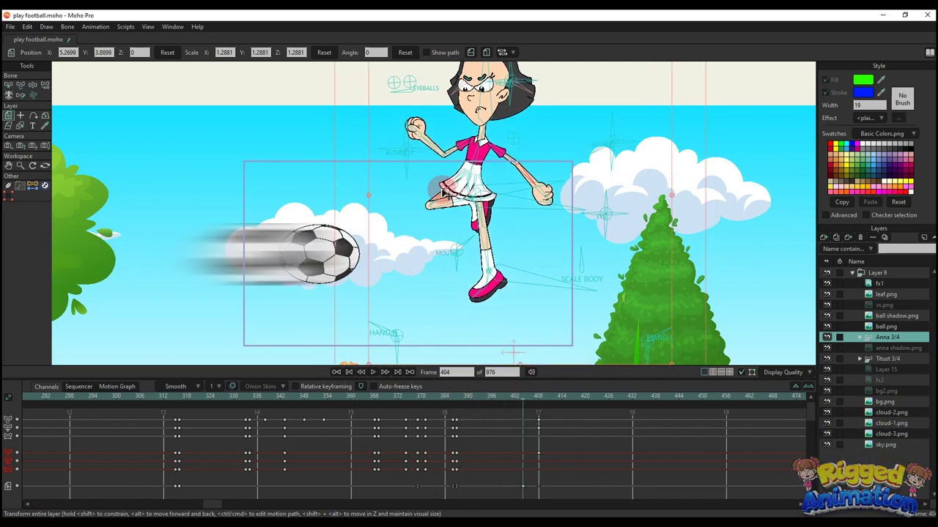
right_click(523, 486)
left_click(555, 388)
left_click(539, 400)
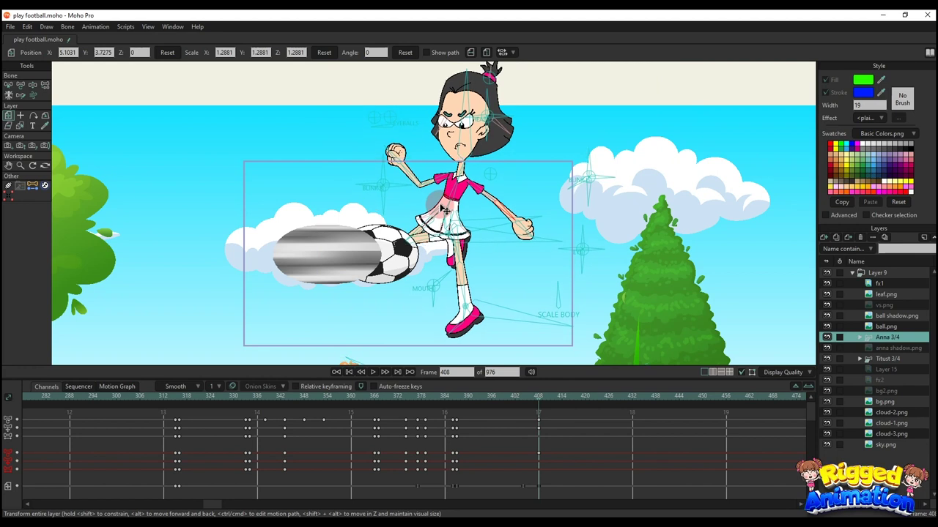
Step: Play back the jump and repose Anna's arms with bent elbows at frame 396
left_click_drag(500, 409, 463, 395)
key("space")
key("t")
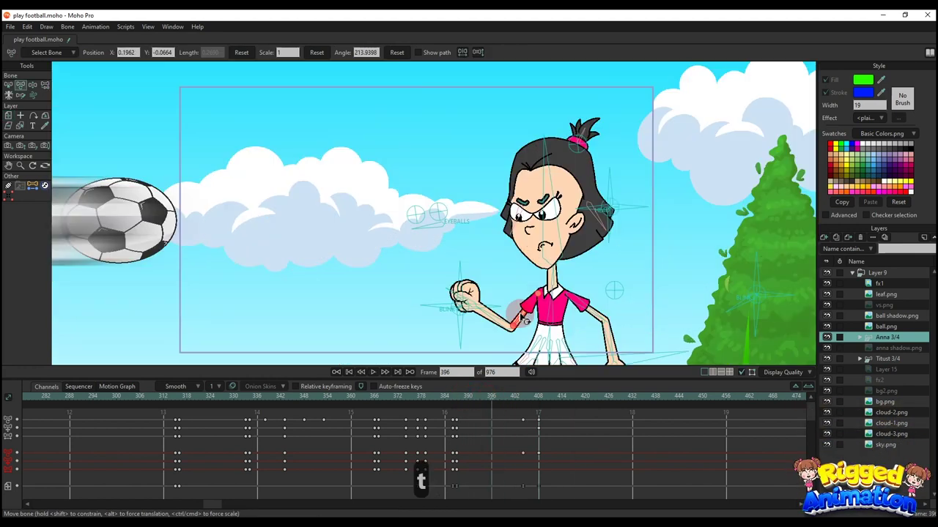
left_click_drag(513, 313, 458, 227)
left_click_drag(497, 259, 512, 245)
left_click_drag(555, 224, 565, 230)
Step: Repose Anna at frame 404 with her front arm raised and her kicking leg bent so the foot tucks under the knee
left_click_drag(461, 398, 523, 417)
scroll(578, 198, "up", 3)
key("t")
left_click_drag(634, 161, 534, 88)
scroll(532, 110, "up", 3)
key("t")
left_click_drag(565, 122, 540, 195)
scroll(542, 197, "down", 3)
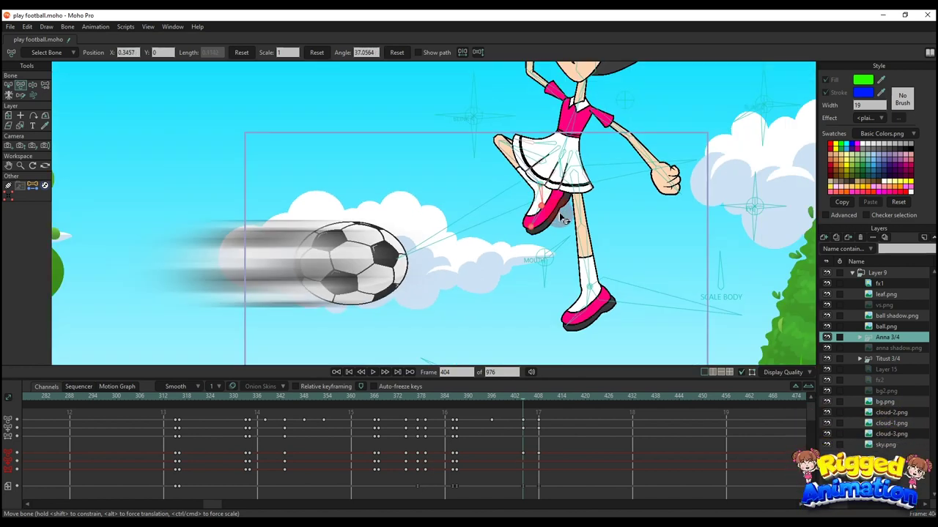
Step: Play back the jump, refine Anna's arm swing between frames 396 and 404, and check the motion through frame 408
scroll(561, 216, "down", 1)
key("space")
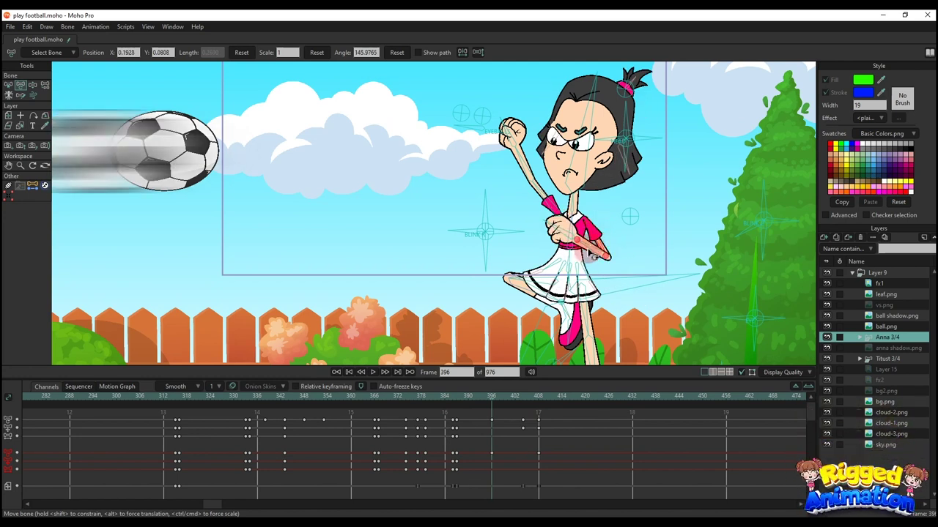
key("space")
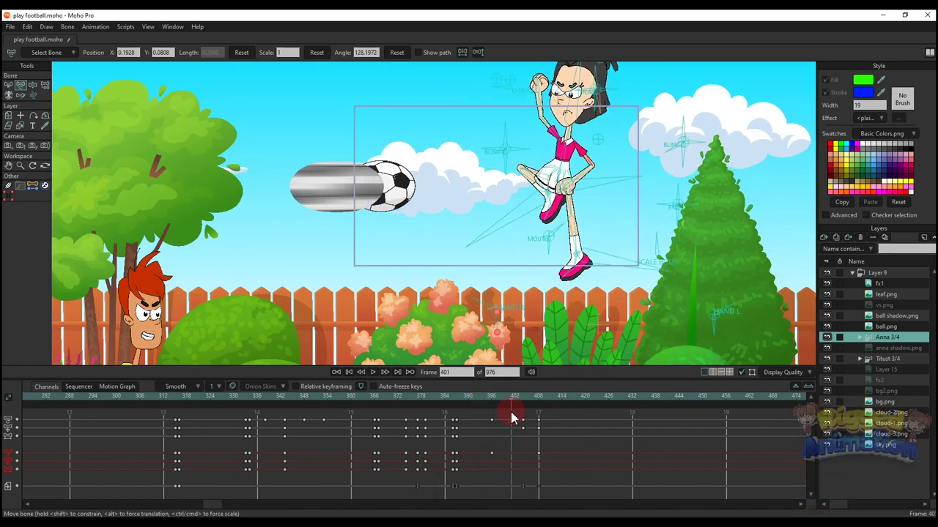
left_click(523, 419)
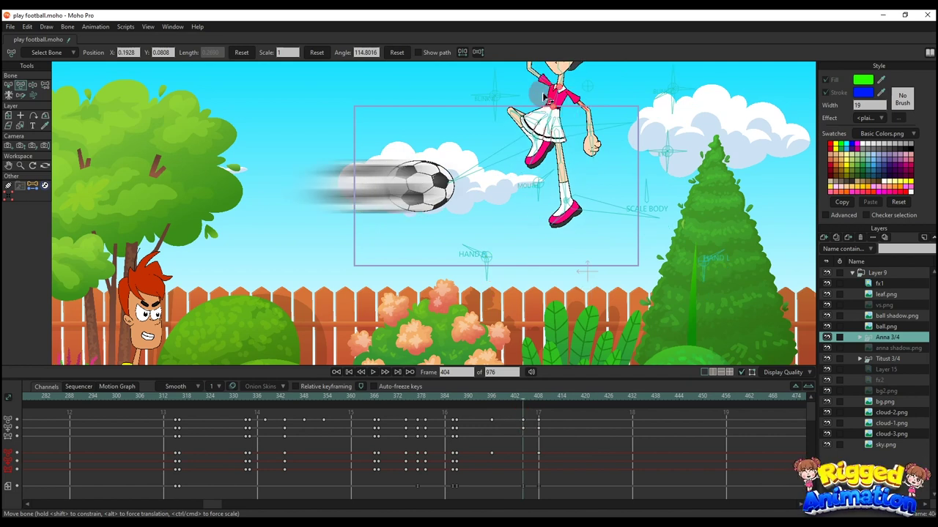
left_click_drag(543, 96, 570, 167)
key("space")
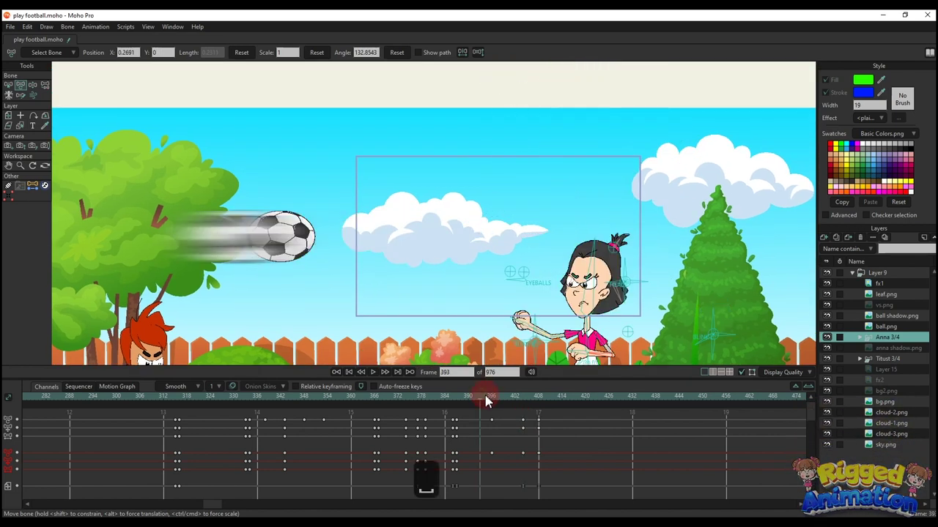
left_click(541, 414)
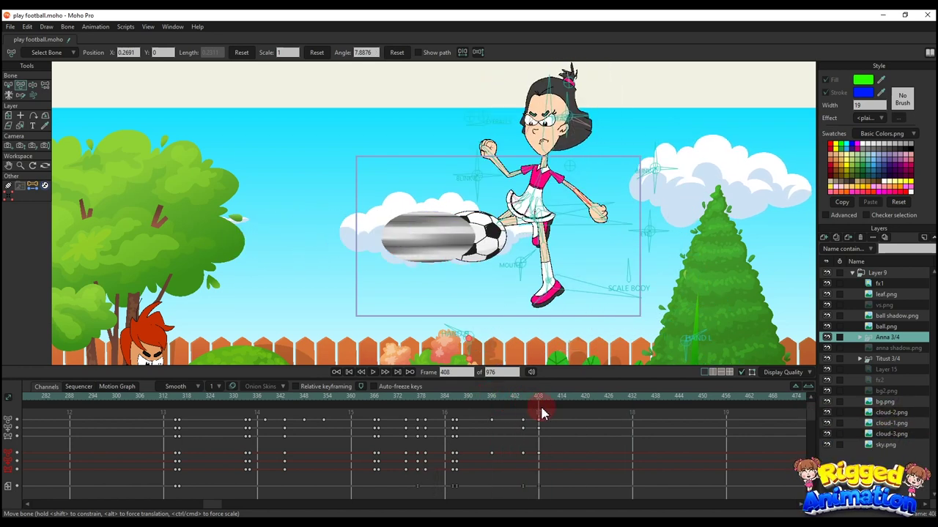
Step: Make the ball round at frame 409 with X scale 0.0871, rotate it about 45 degrees and place it against Anna's leg
left_click(885, 326)
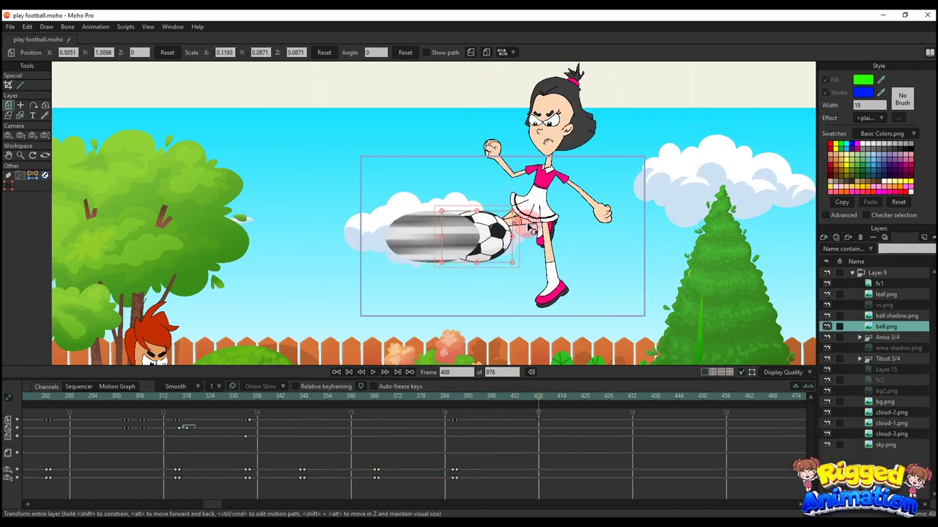
scroll(532, 244, "up", 2)
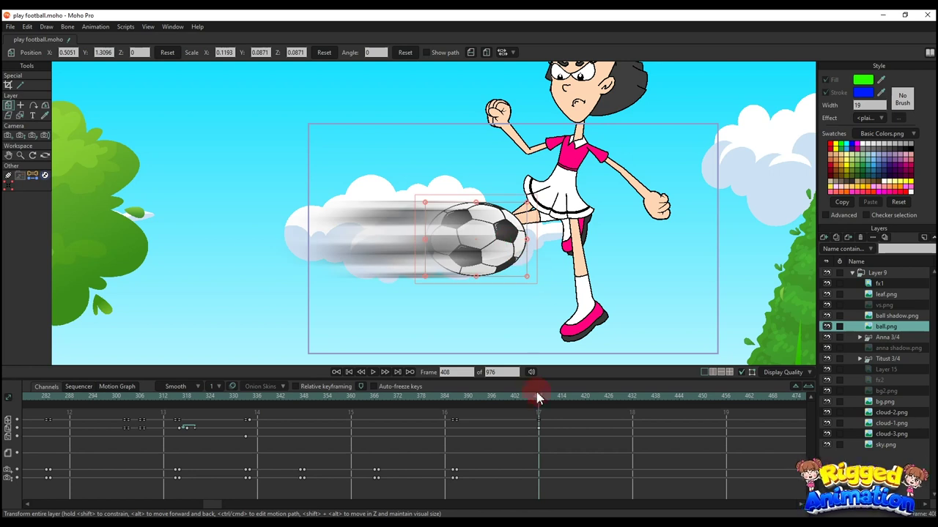
left_click_drag(544, 399, 543, 399)
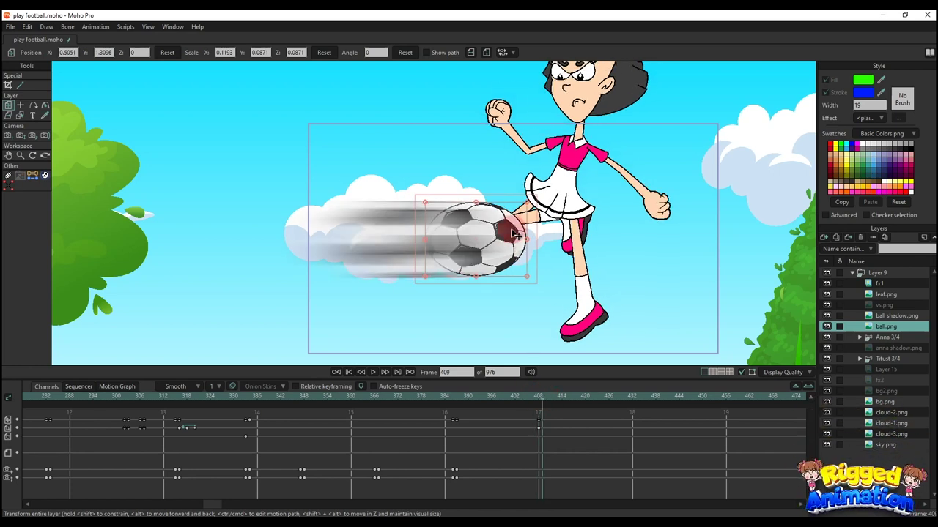
left_click_drag(532, 247, 513, 215)
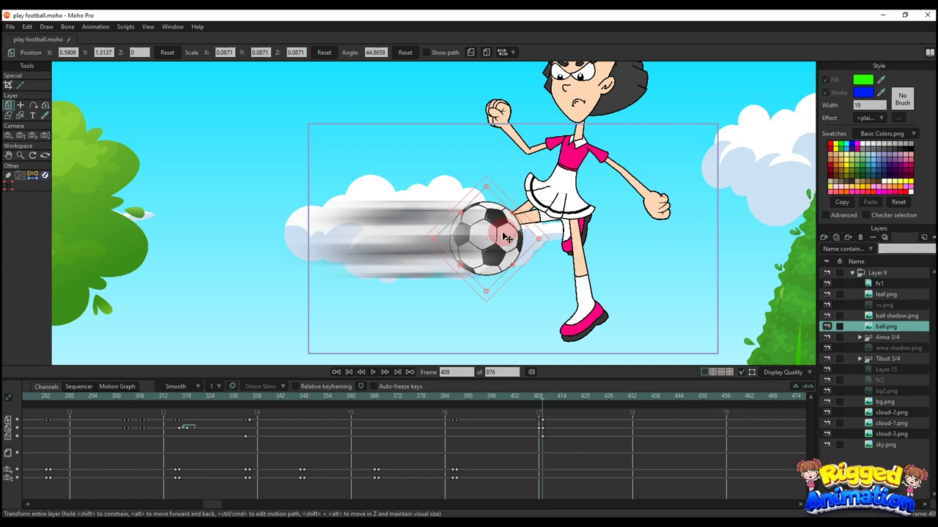
left_click_drag(507, 238, 509, 241)
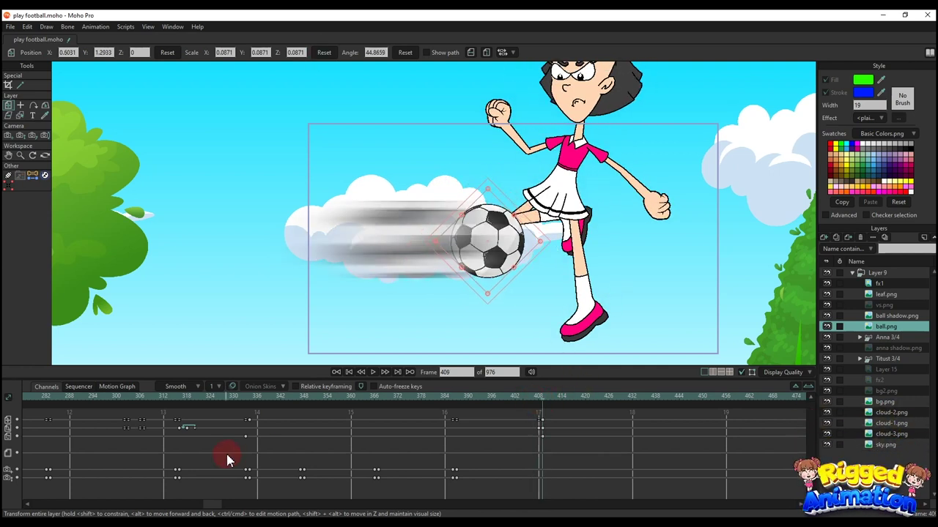
Step: Key the ball shadow at frame 409, shortening its streak to Y scale 1.2876 and placing it over the ball
key("ctrl+v")
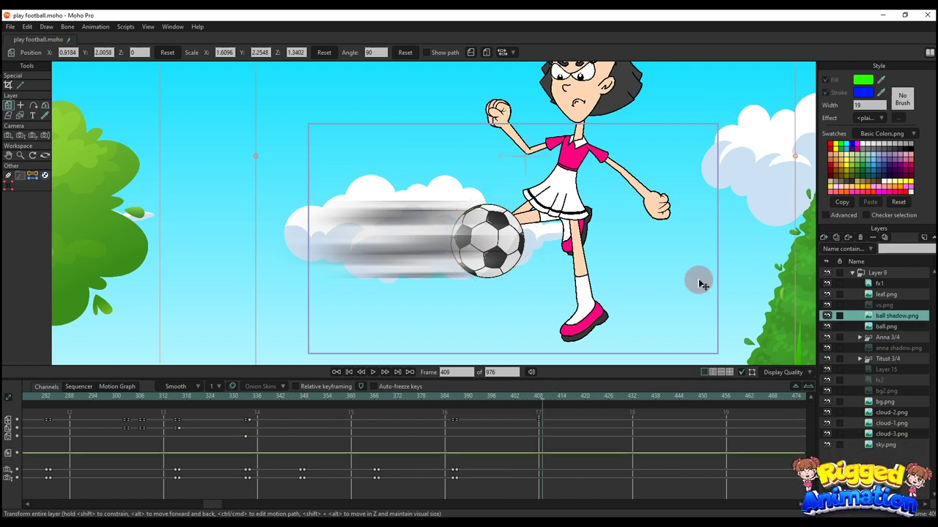
scroll(453, 238, "down", 2)
left_click(325, 189)
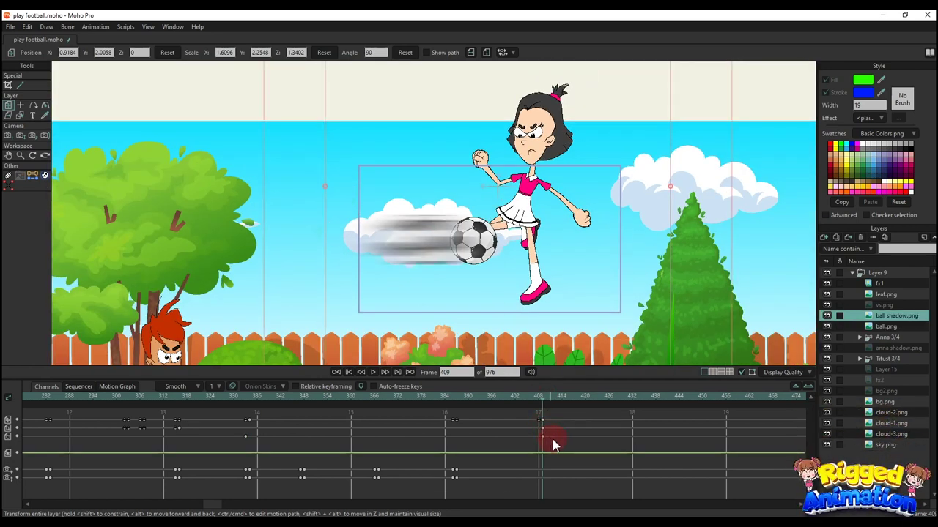
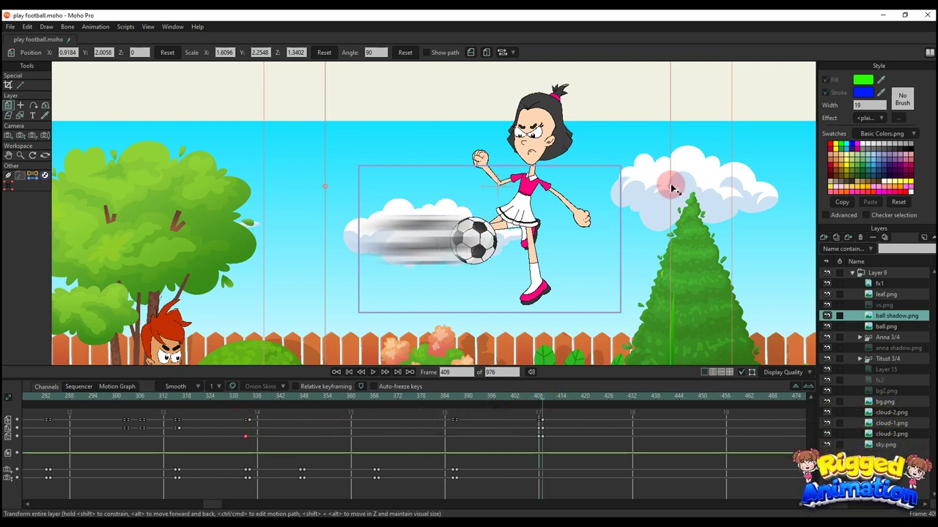
left_click_drag(580, 202, 606, 202)
scroll(493, 241, "up", 2)
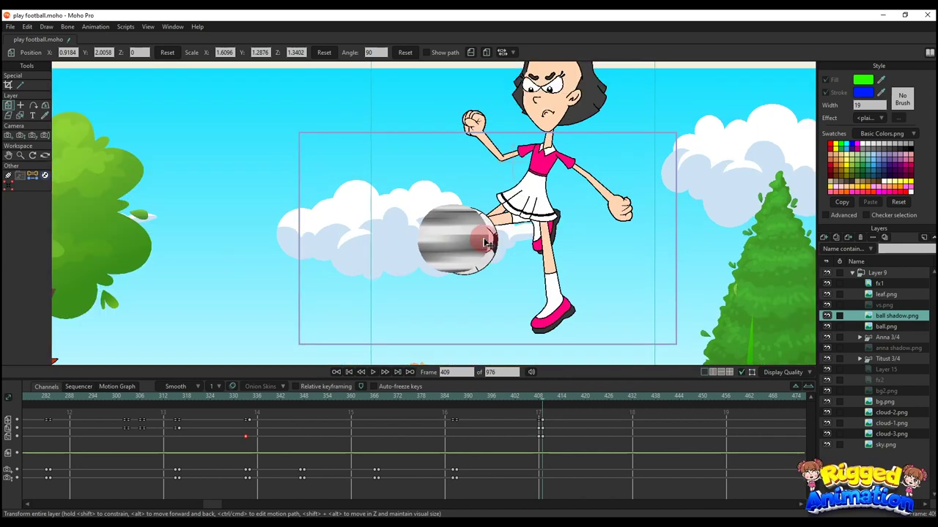
left_click_drag(493, 242, 491, 243)
scroll(492, 244, "down", 3)
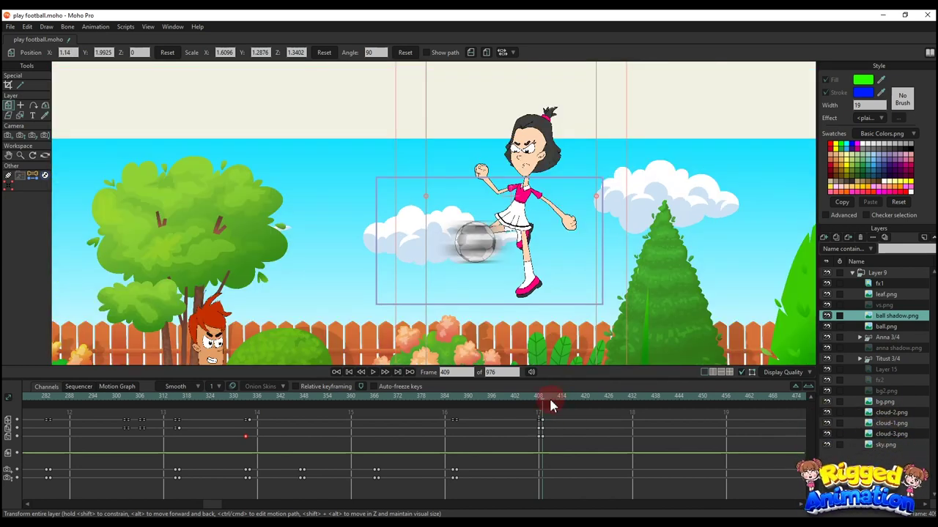
Step: Stretch the ball to X scale 0.1134 at frame 410 and shift it slightly down along the rebound direction
scroll(471, 246, "up", 2)
left_click(897, 326)
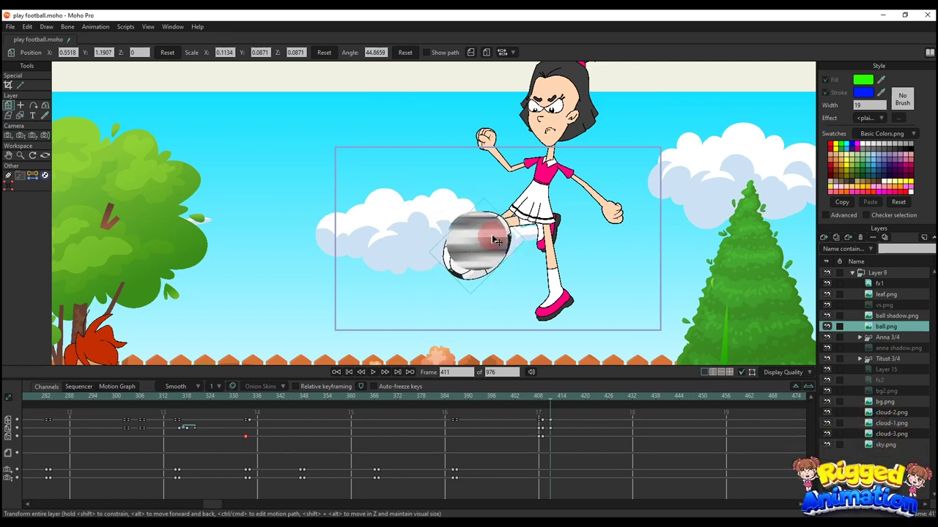
left_click_drag(537, 405, 544, 406)
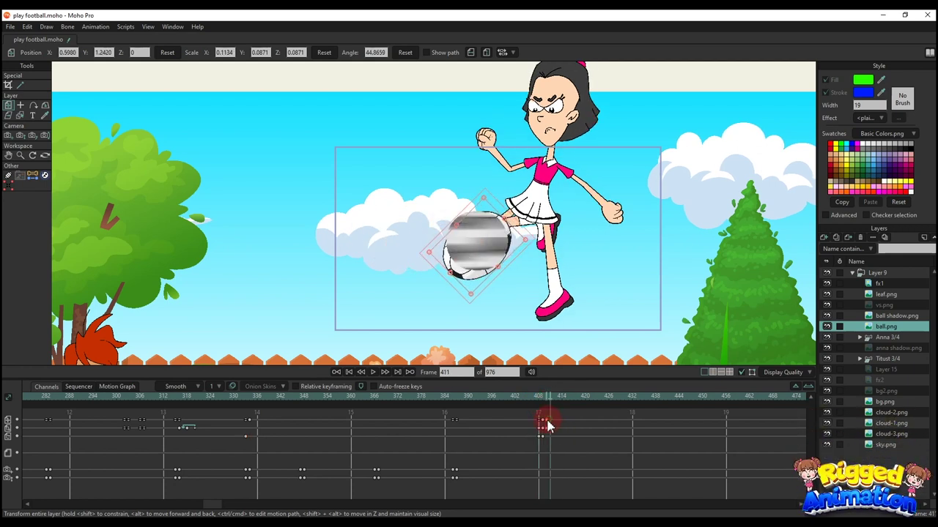
left_click_drag(546, 398, 545, 399)
left_click_drag(474, 259, 477, 258)
Step: Lengthen the ball shadow to Y scale 2.0470 at frame 410 and rotate it to about 143 degrees over the ball
left_click(878, 315)
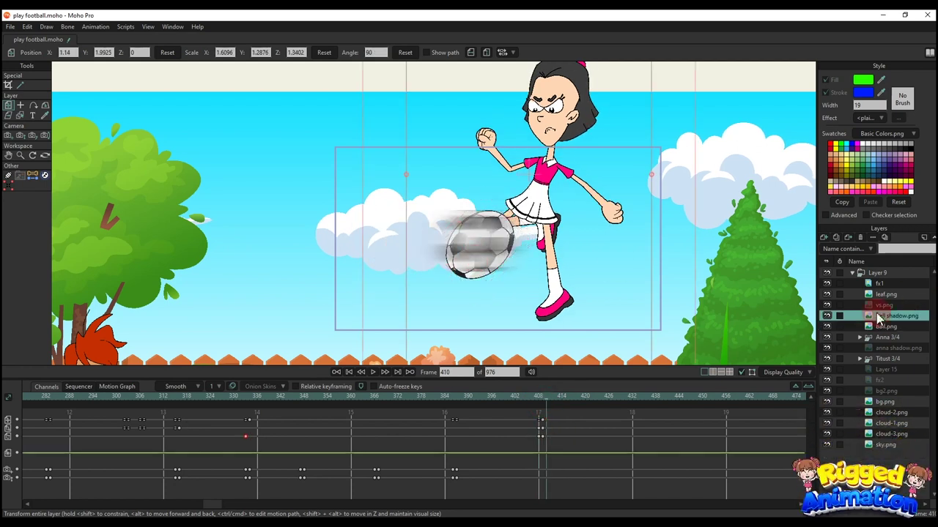
scroll(491, 233, "down", 2)
mouse_move(442, 202)
left_mouse_down()
mouse_move(398, 195)
mouse_move(413, 200)
left_mouse_up()
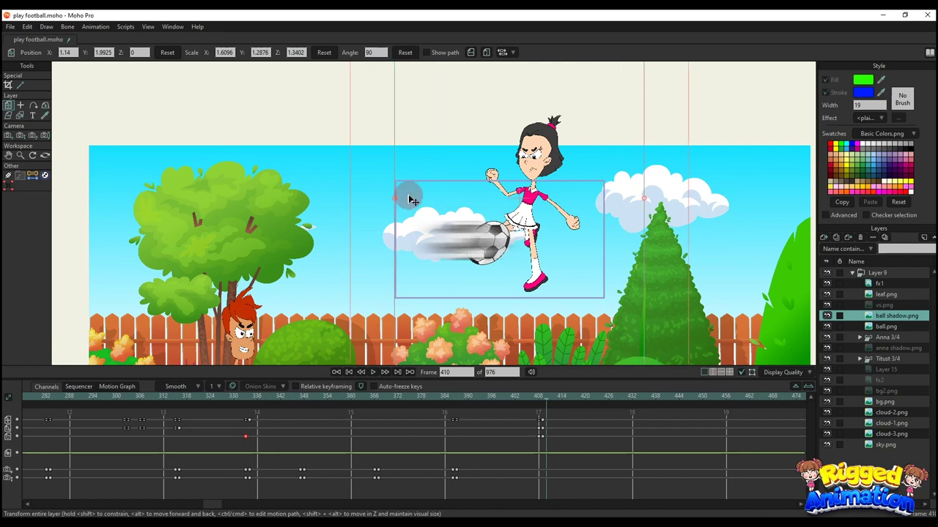
left_click_drag(675, 240, 562, 163)
left_click_drag(572, 244, 532, 229)
left_click_drag(598, 170, 559, 199)
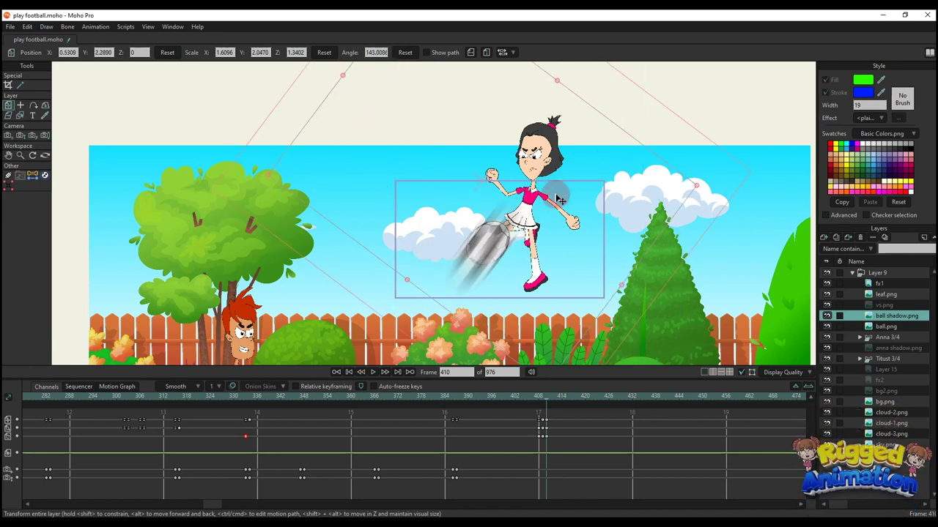
Step: Move the ball down in front of the flower bush at frame 418 and change its rebound keyframes' interpolation
left_click(886, 327)
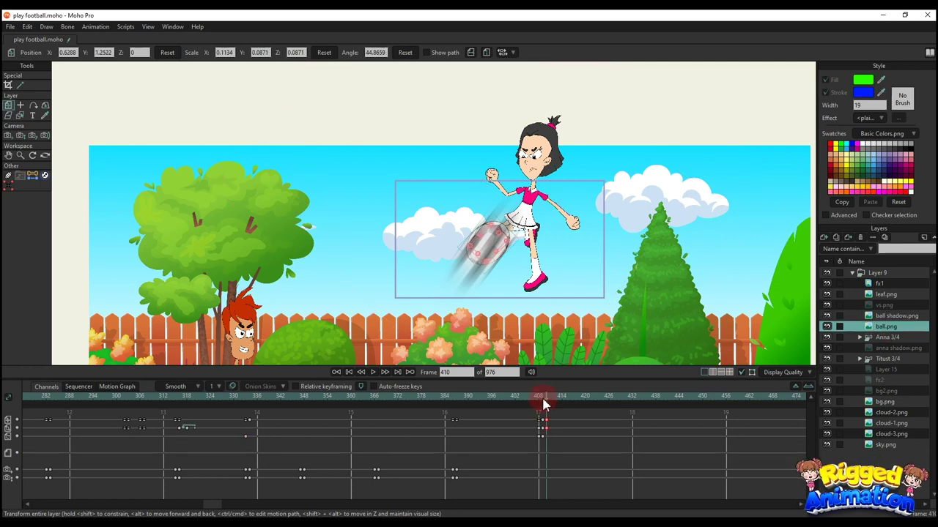
left_click_drag(543, 400, 546, 404)
key("Left")
key("Left")
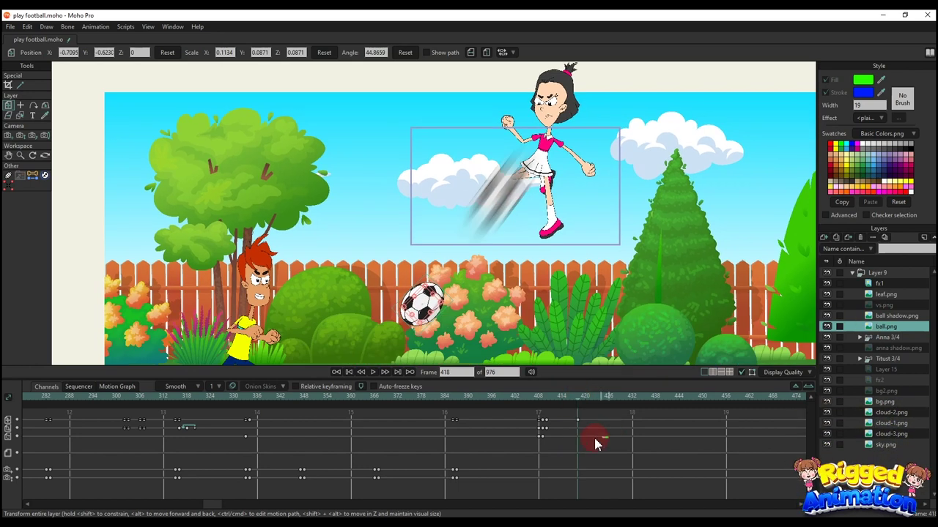
right_click(544, 416)
left_click(617, 418)
left_click_drag(560, 400, 547, 409)
Step: Place the ball shadow behind the falling ball, lengthen it to Y scale 2.6297 and shift its end keyframes to about frame 427
left_click(883, 316)
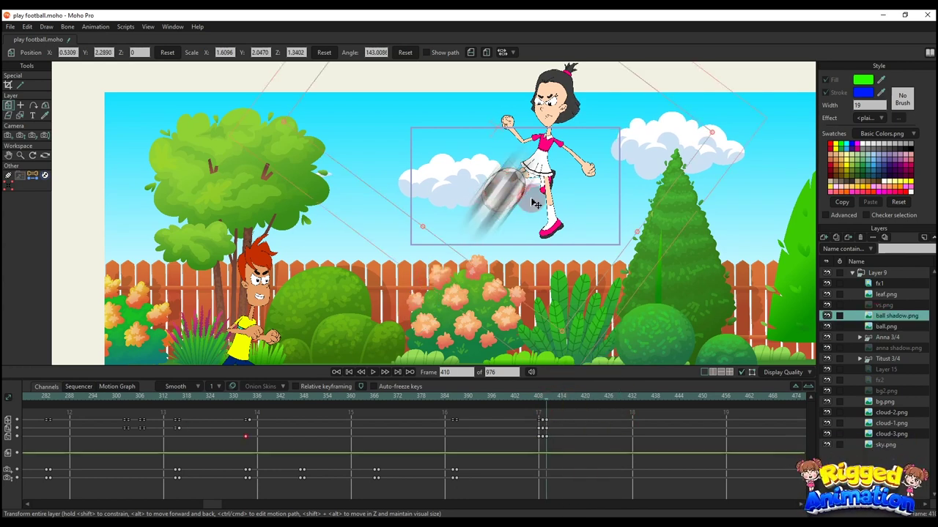
left_click(580, 396)
left_click_drag(513, 213, 567, 188)
left_click_drag(501, 135, 527, 108)
left_click_drag(431, 318, 447, 295)
left_click_drag(595, 432, 605, 443)
left_click_drag(594, 428, 614, 423)
Step: Change the interpolation of the ball shadow's keyframes from frame 408 onward and play back the rebound
left_click_drag(629, 442, 531, 417)
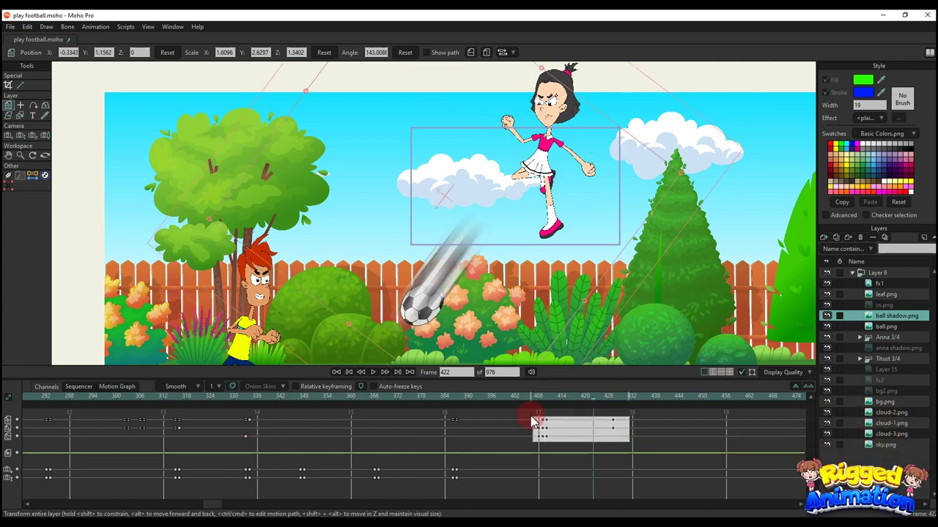
right_click(549, 430)
left_click(609, 430)
key("space")
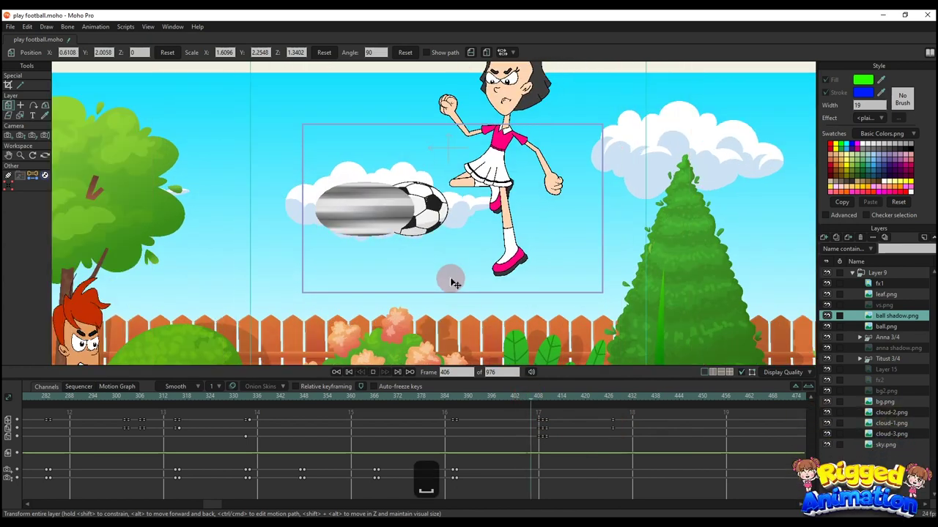
Step: Step through the rebound frame by frame from frame 410 to compare the ball shadow's position with the ball
left_click_drag(496, 401, 546, 408)
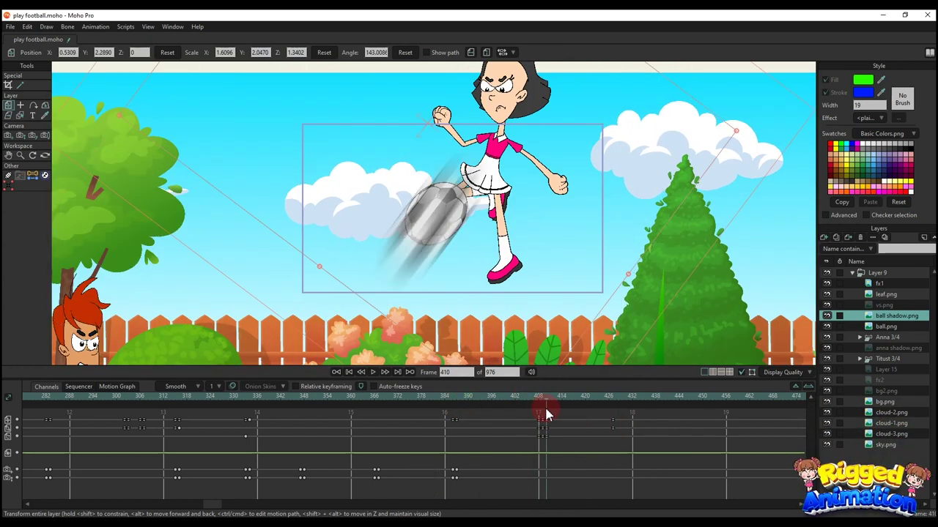
key("Right")
key("Right")
key("Right")
key("Right")
key("Right")
key("Right")
key("Right")
key("Right")
key("Right")
key("Right")
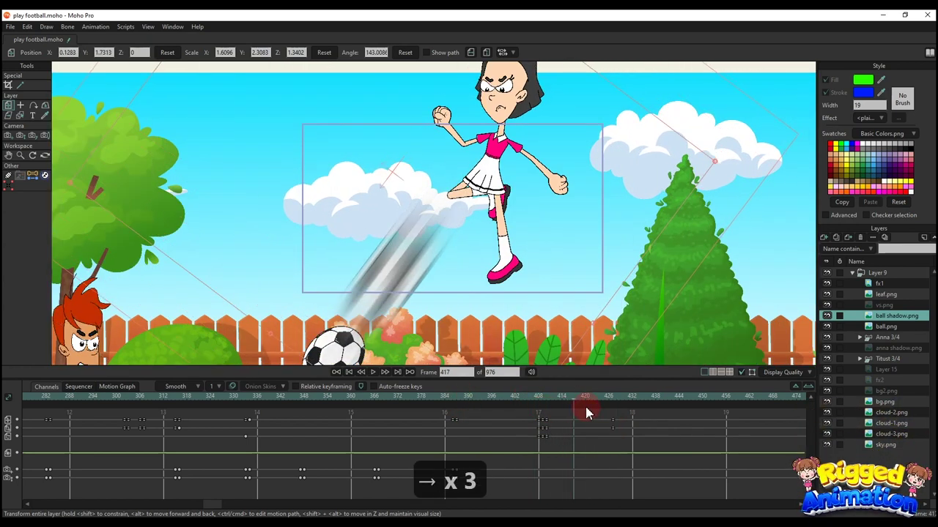
Step: Shift the ball shadow slightly farther down the ball's path at its end keyframe at frame 427
key("Right")
key("Right")
key("Right")
key("Right")
key("Right")
key("Right")
key("Right")
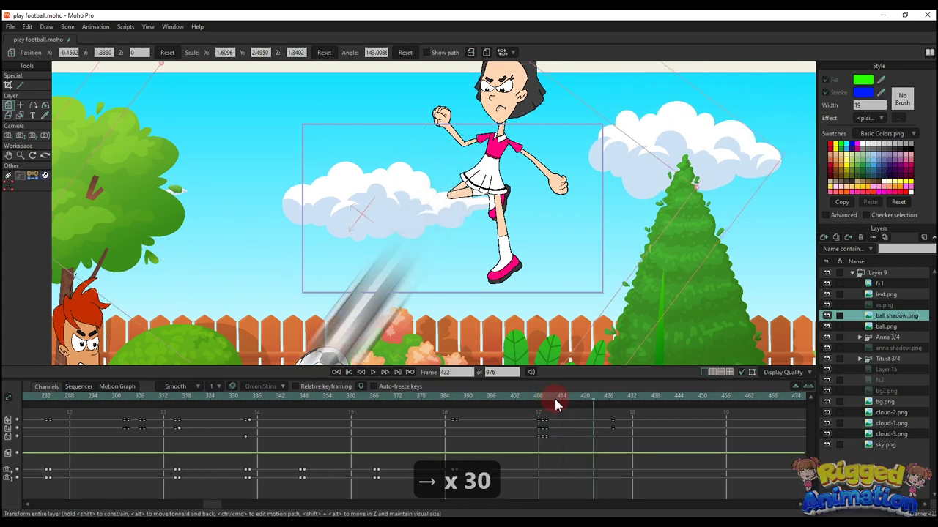
left_click_drag(380, 285, 392, 220)
left_click_drag(363, 268, 358, 276)
Step: Step through the rebound frame by frame from about frame 411 to check the shadow's position behind the ball
left_click(549, 402)
key("Right")
key("Right")
key("Right")
key("Right")
key("Right")
key("Right")
key("Right")
key("Right")
key("Right")
key("Right")
key("Right")
key("Right")
key("Right")
key("Right")
key("Right")
key("Right")
key("Right")
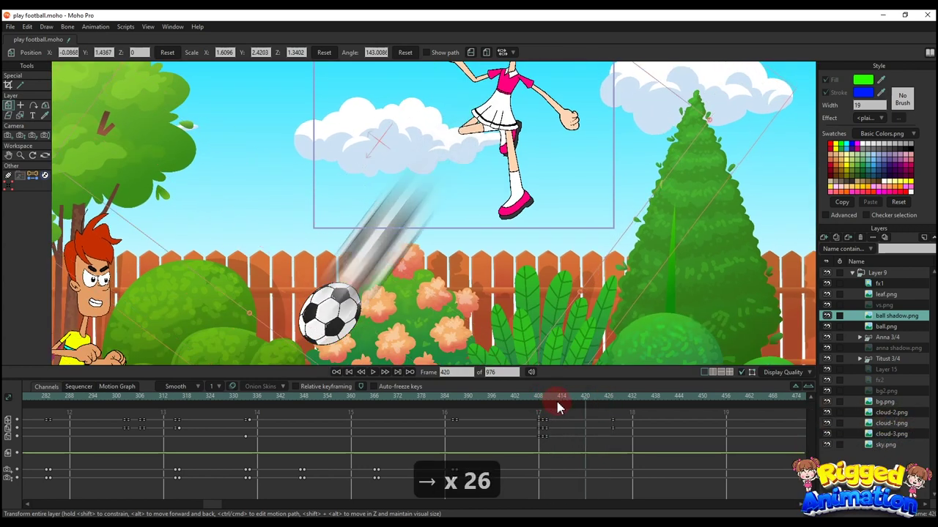
Step: Move the ball shadow farther down over the ball at frame 427 and step through the rebound
left_click(614, 403)
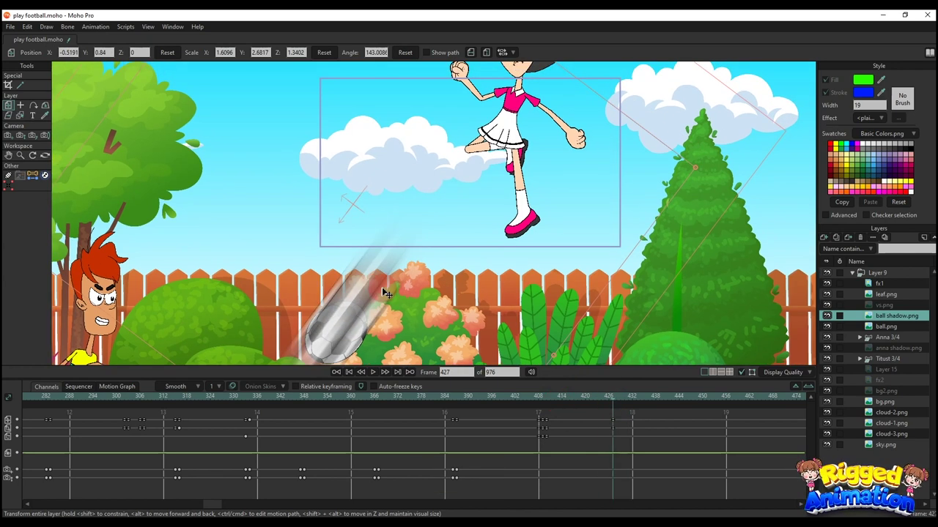
left_click_drag(382, 287, 357, 316)
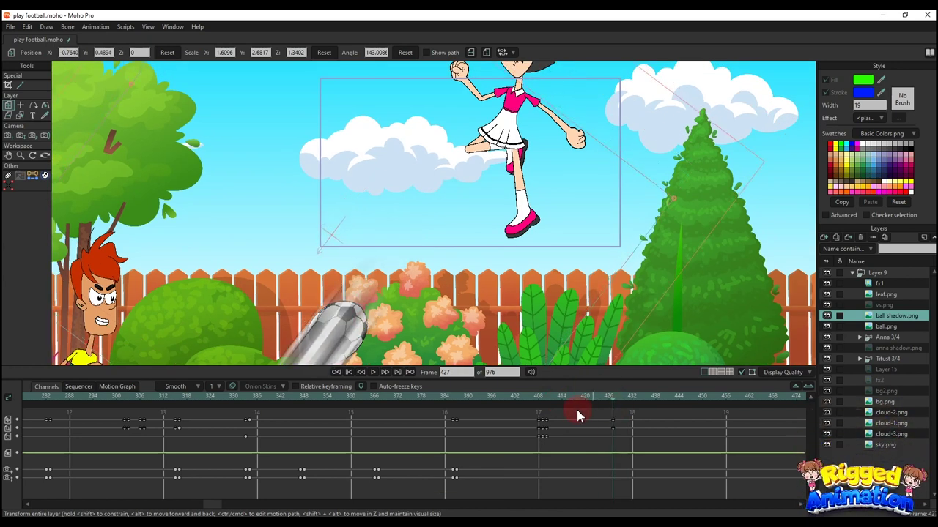
left_click(522, 404)
key("Right")
key("Right")
key("Right")
key("Right")
key("Right")
key("Right")
key("Right")
key("Right")
key("Right")
key("Right")
key("Right")
key("Right")
key("Right")
key("Right")
key("Right")
key("Right")
key("Right")
key("Right")
key("Right")
key("Right")
key("Right")
key("Right")
key("Right")
key("Right")
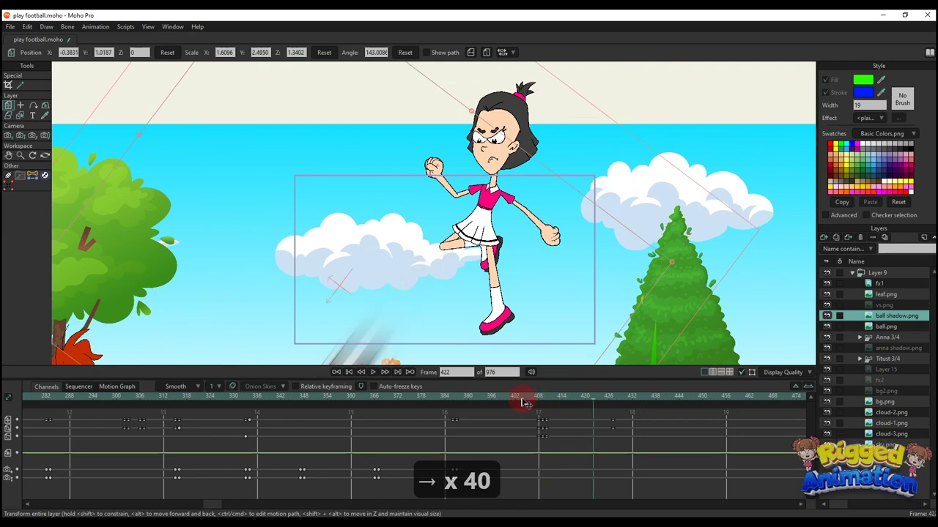
Step: Step through the ball's flight from about frame 380 to examine the shadow trail before the kick
left_click(428, 401)
key("Right")
key("Right")
key("Right")
key("Right")
key("Right")
key("Right")
key("Right")
key("Right")
key("Right")
key("Right")
key("Right")
key("Right")
key("Right")
key("Right")
key("Right")
key("Right")
key("Right")
key("Right")
key("Right")
key("Right")
key("Right")
key("Right")
key("Right")
key("Right")
key("Right")
key("Right")
key("Right")
key("Right")
key("Right")
key("Right")
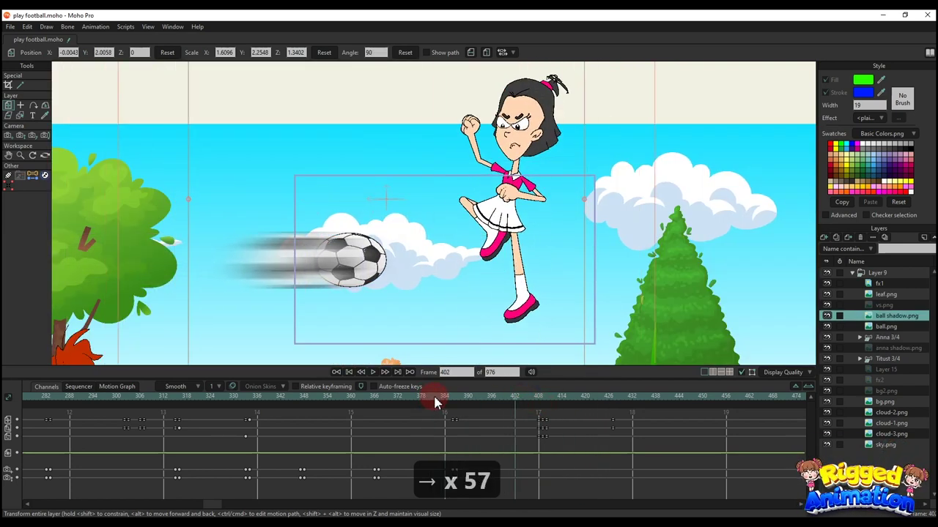
Step: Add camera track and zoom keyframes at about frames 423 and 424
key("4")
key("4")
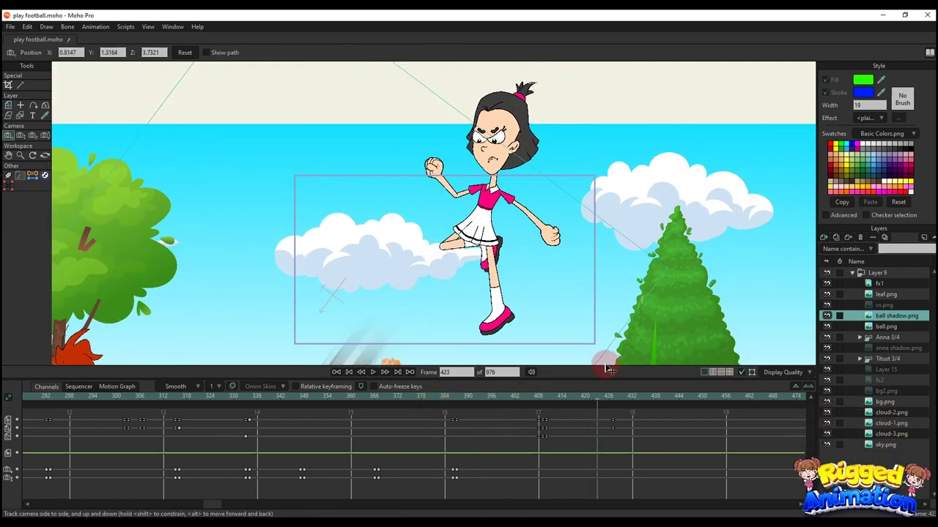
key("4")
key("5")
key("4")
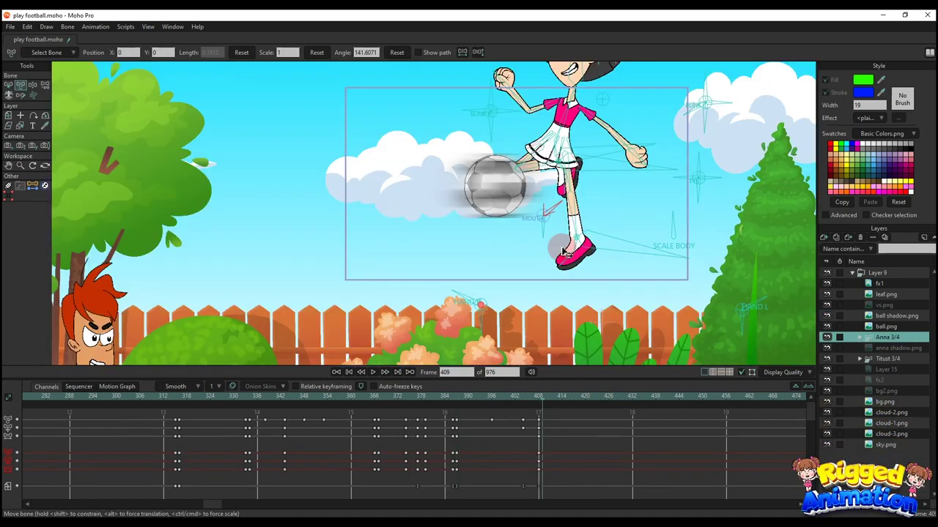
Step: Lower the Anna 3/4 layer from its frame 408 jump position down to the ground at frame 416
key("m")
left_click(539, 397)
left_click(573, 414)
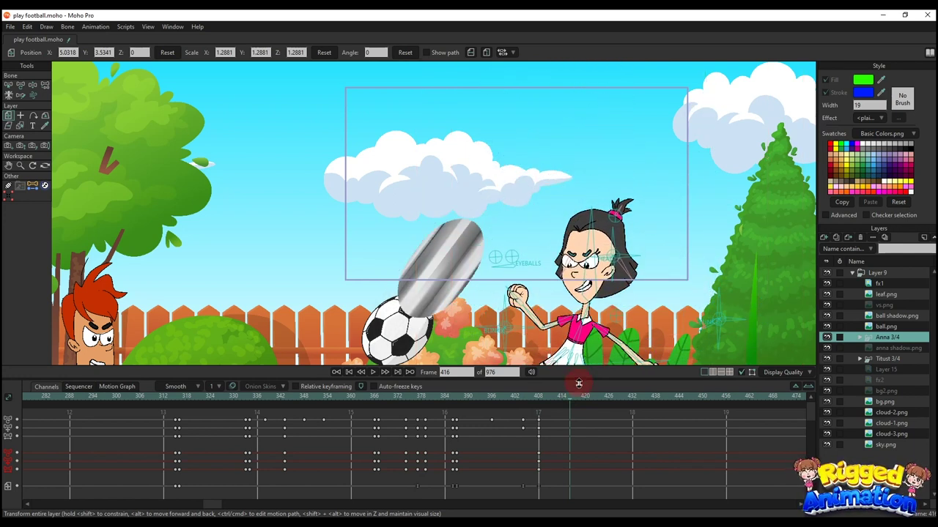
Step: Retime Anna's landing keyframe by trying frame 421, changing its interpolation, and moving it back to about frame 417
left_click(553, 411)
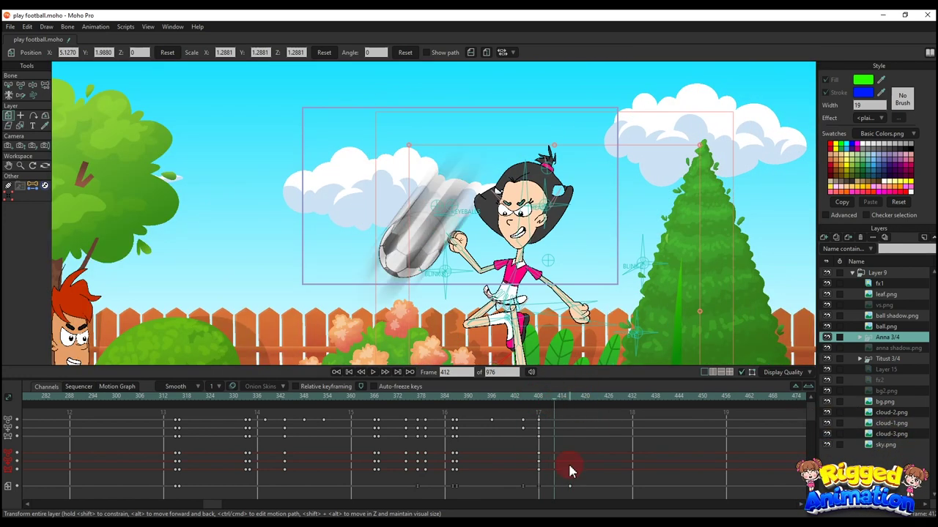
left_click_drag(570, 486, 589, 485)
right_click(589, 485)
left_click(599, 389)
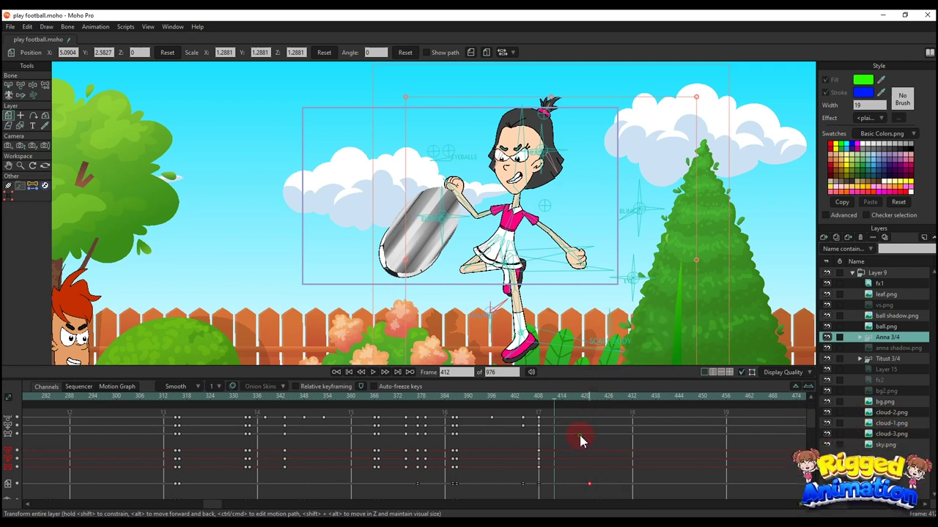
left_click_drag(539, 402, 534, 401)
key("space")
key("space")
left_click_drag(589, 484, 572, 483)
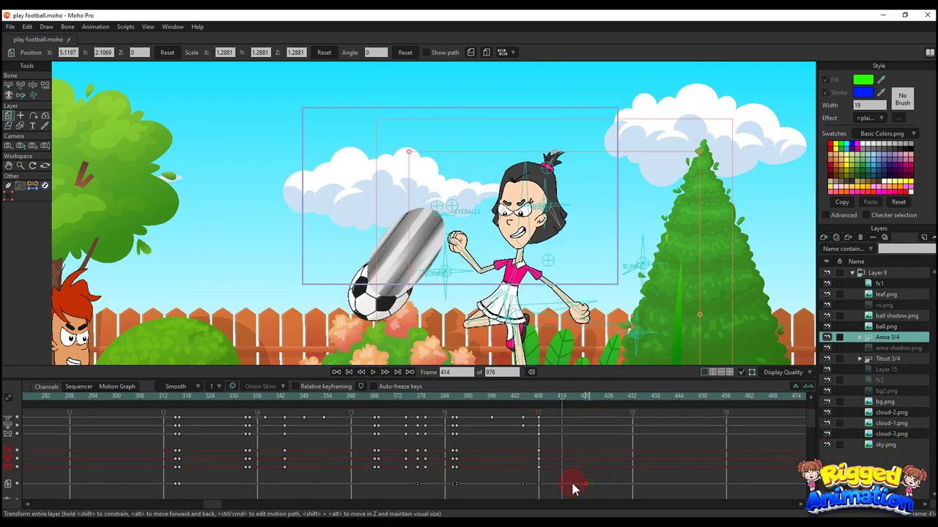
mouse_move(562, 406)
left_mouse_down()
mouse_move(526, 404)
mouse_move(555, 404)
left_mouse_up()
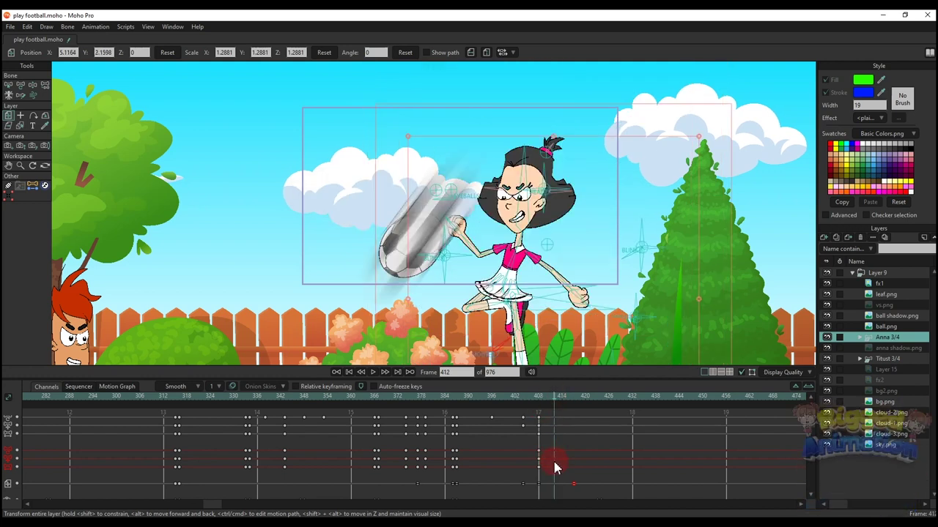
Step: Copy Anna's frame 408 layer keyframe to frame 412 and shift her landing keyframe to about frame 422
key("ctrl+c")
key("ctrl+v")
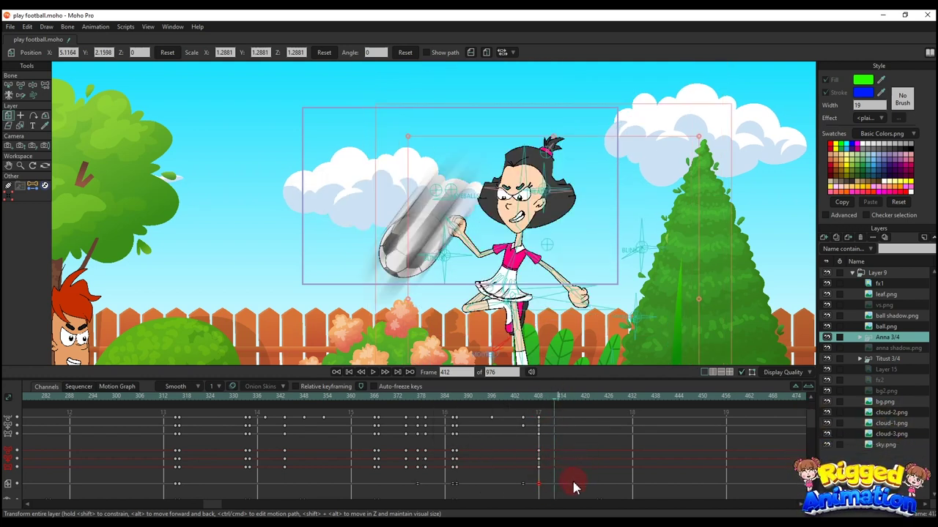
left_click(574, 484)
scroll(628, 456, "down", 1)
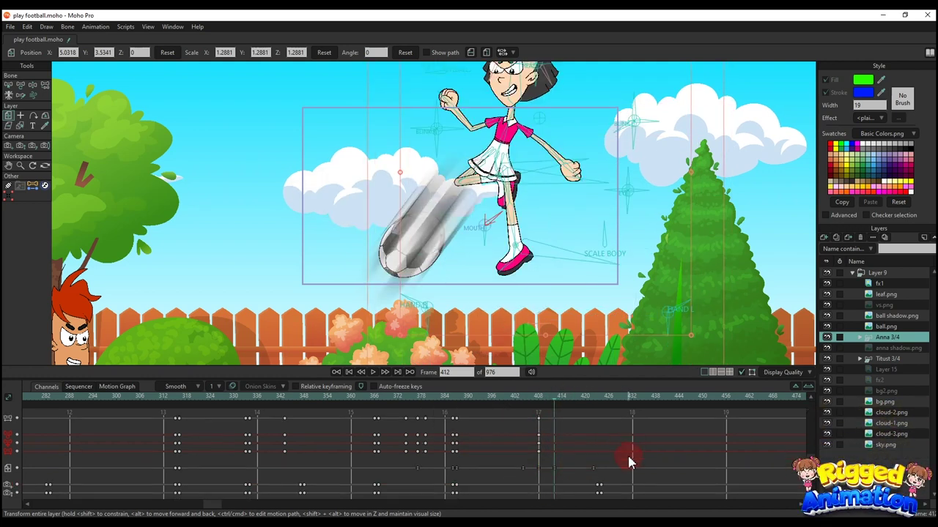
Step: Scrub through Anna's hang time and freeze her bone pose at frame 412
left_click(520, 403)
left_click_drag(520, 402, 555, 412)
key("ctrl+f")
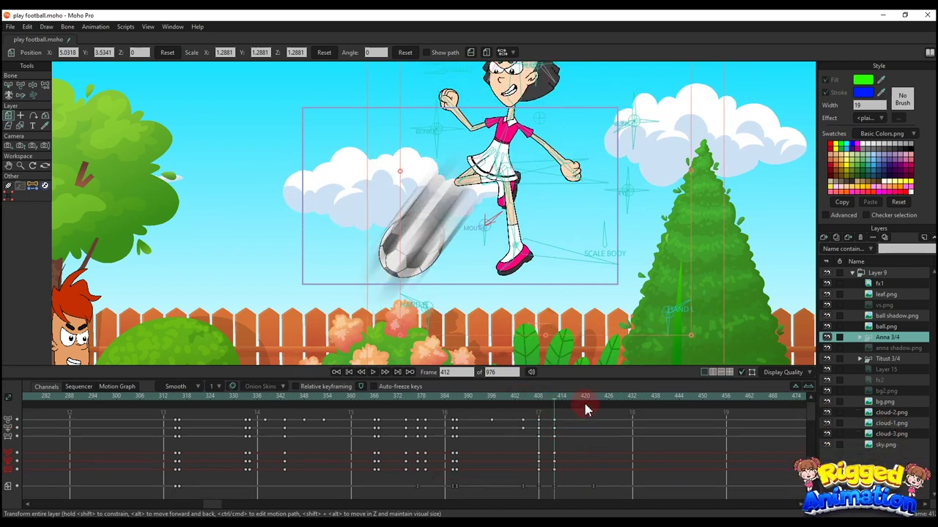
Step: At frame 416, rotate Anna's arm bones upward so both hands reach her head
left_click(570, 398)
key("t")
scroll(477, 230, "up", 2)
left_click_drag(498, 235, 484, 174)
scroll(498, 181, "up", 2)
left_click_drag(640, 320, 602, 223)
left_click_drag(614, 208, 604, 192)
left_click_drag(595, 229, 590, 230)
left_click_drag(507, 227, 518, 208)
left_click(521, 174)
left_click_drag(523, 175, 517, 175)
Step: Refine Anna's body bones at frame 416 and freeze the whole pose there
scroll(517, 176, "down", 4)
scroll(560, 304, "up", 3)
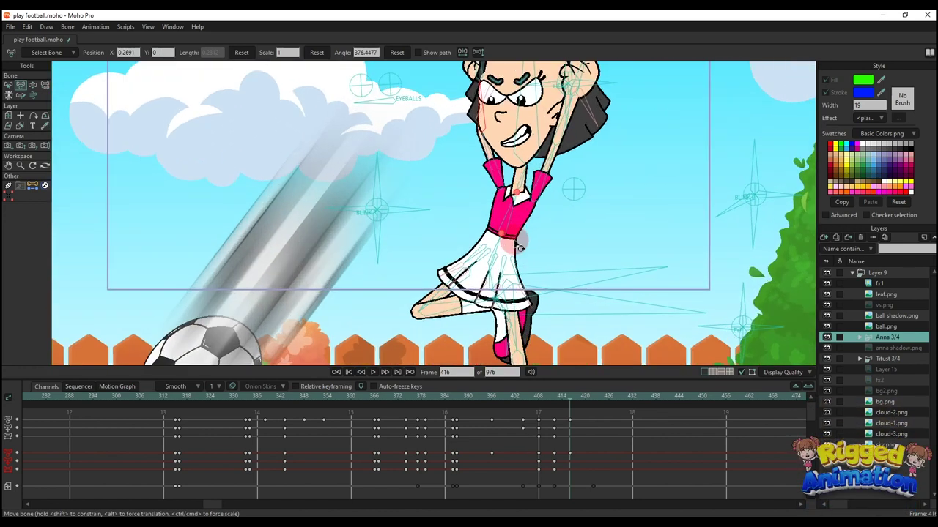
left_click_drag(576, 263, 575, 250)
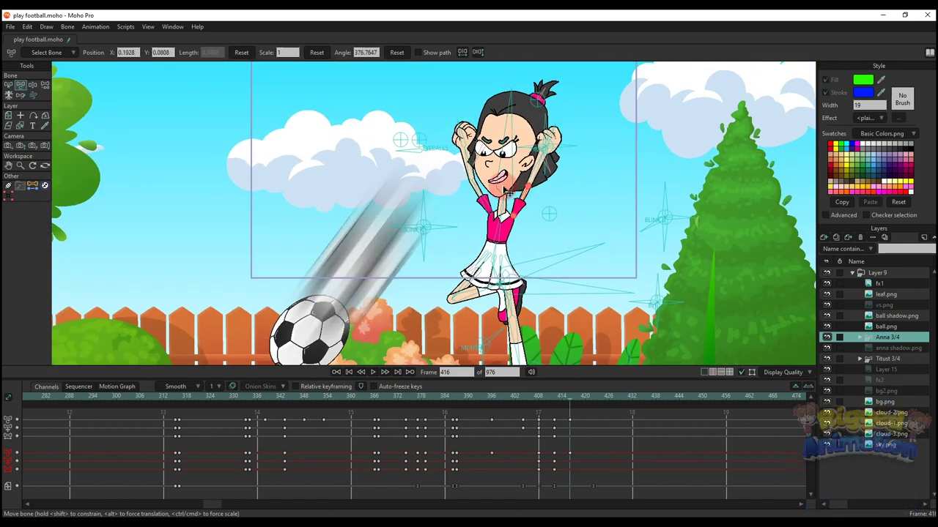
scroll(508, 193, "up", 2)
left_click(462, 151)
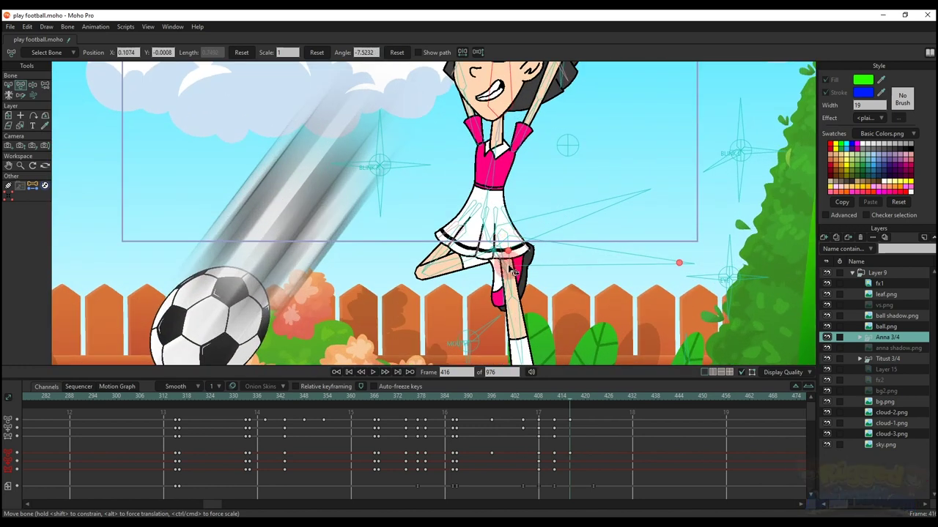
key("ctrl+f")
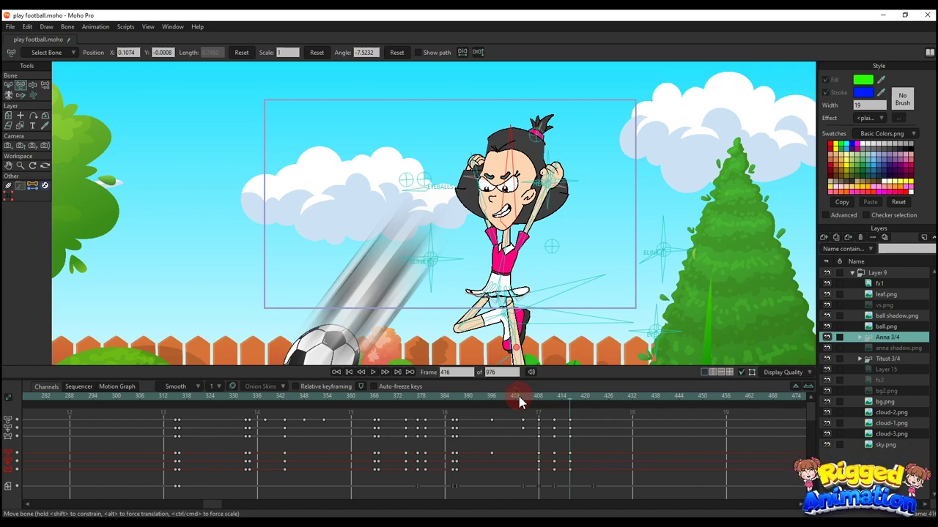
Step: Play back the jump and rotate Anna's swinging arm at frame 416 so its fist is raised before her chest
left_click(519, 396)
key("space")
left_click_drag(565, 397, 570, 397)
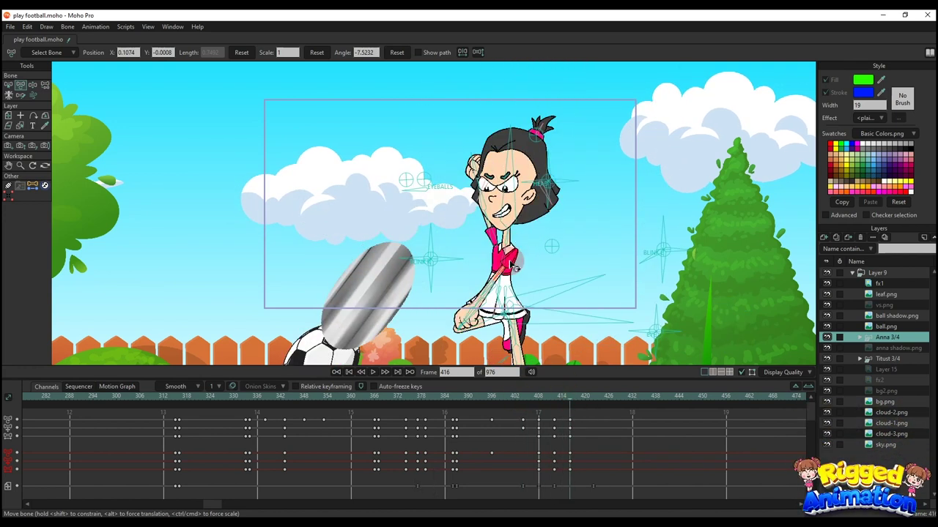
left_click_drag(510, 264, 515, 269)
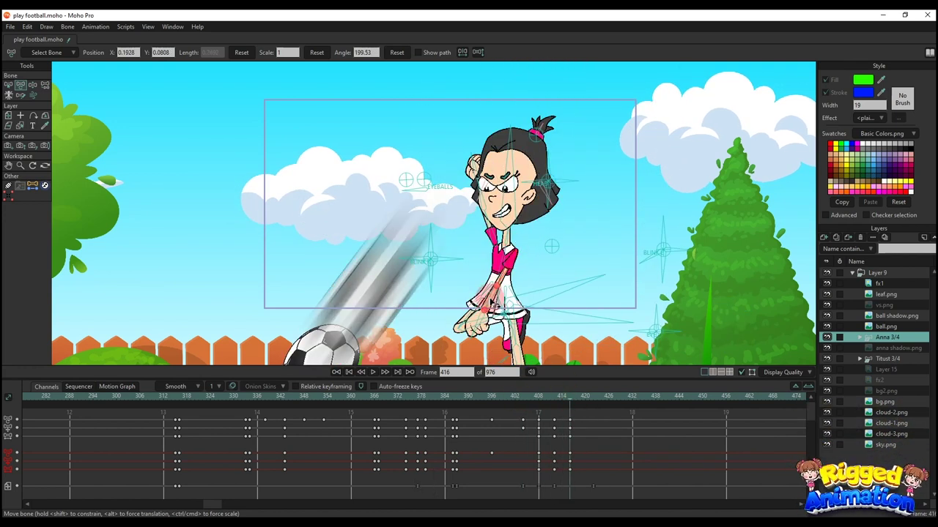
left_click_drag(486, 299, 504, 270)
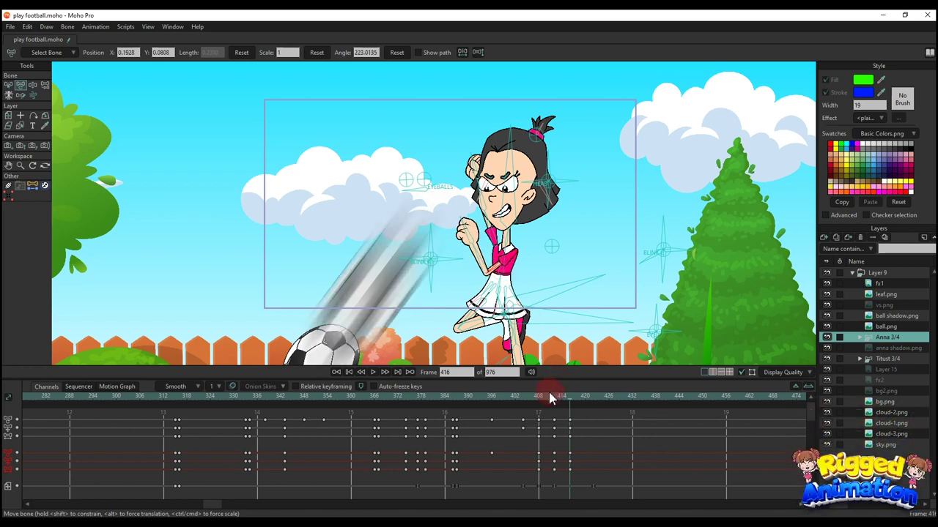
Step: Raise Anna's bent arm beside her head at frame 420 and play back the jump and fall
left_click_drag(548, 396, 582, 404)
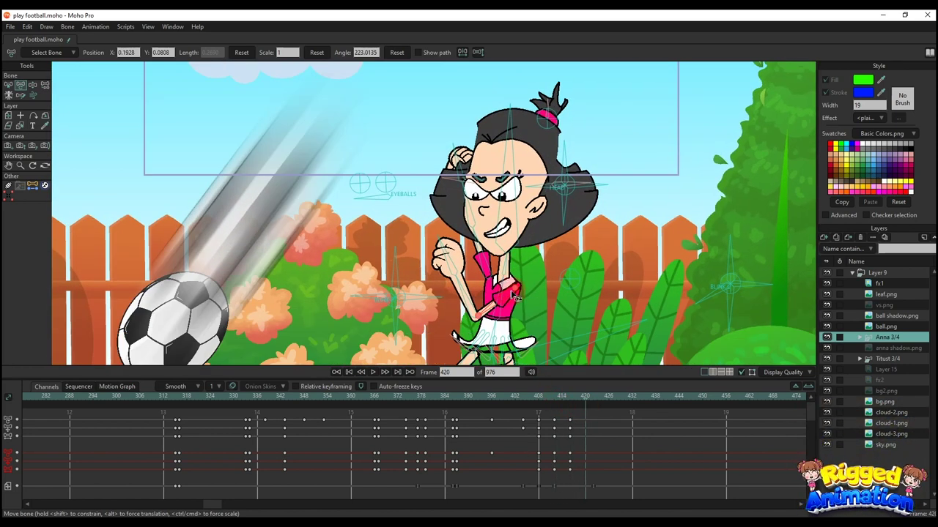
scroll(545, 231, "down", 2)
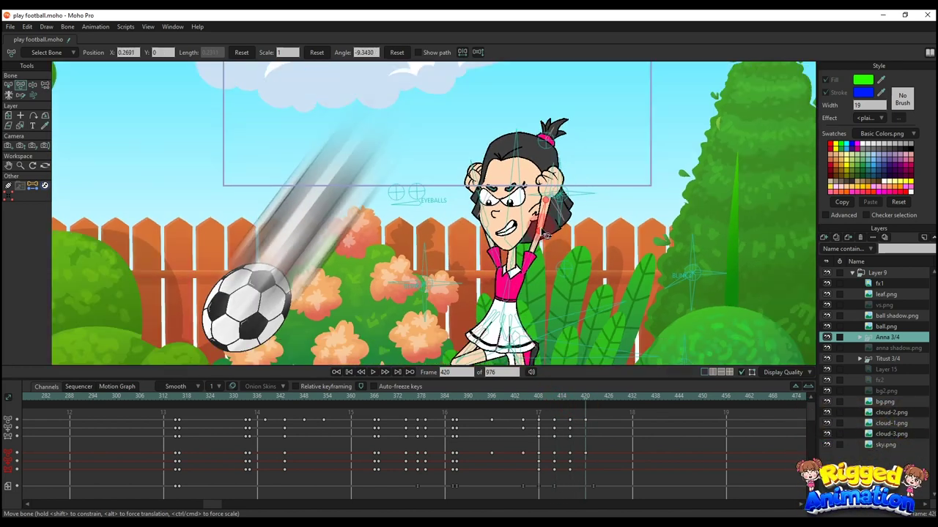
left_click(551, 395)
key("space")
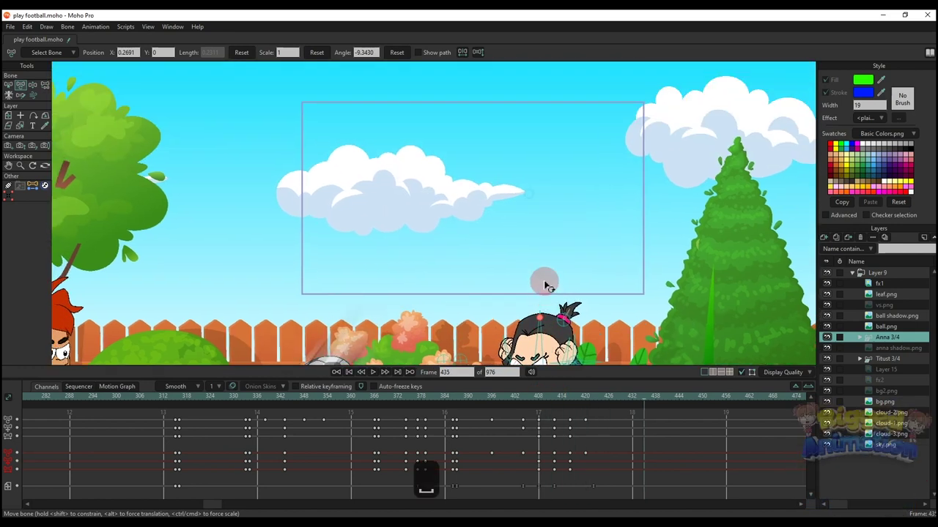
key("space")
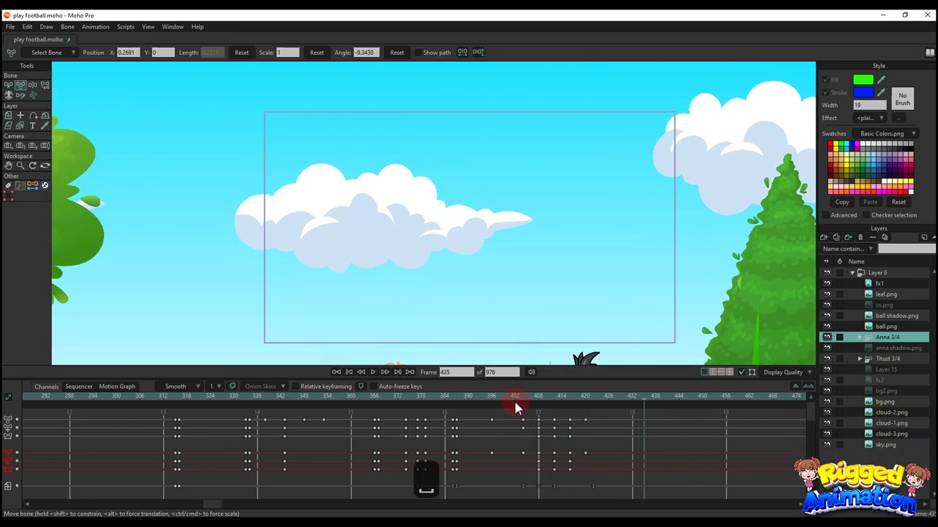
left_click_drag(515, 400, 414, 397)
key("space")
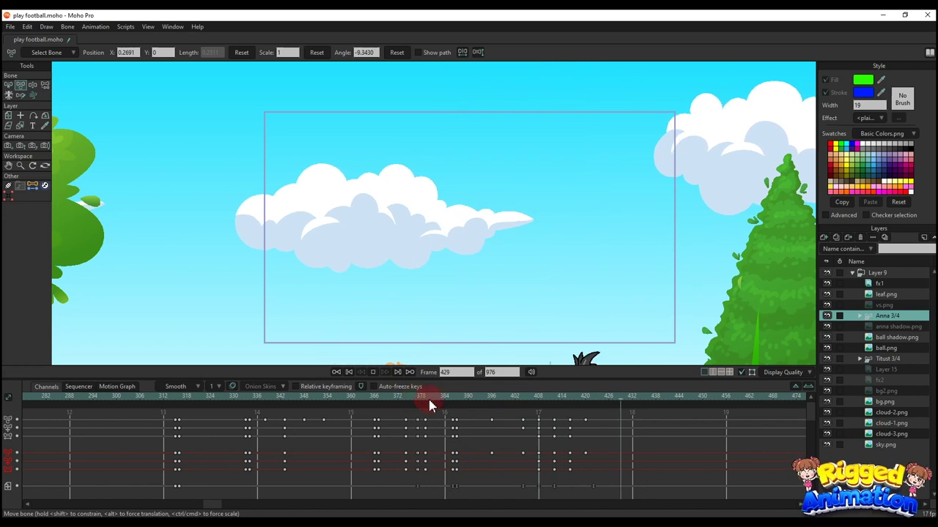
key("space")
Step: Shift the camera keyframes to about frames 422 and 423 and clear the surplus end keyframes
key("5")
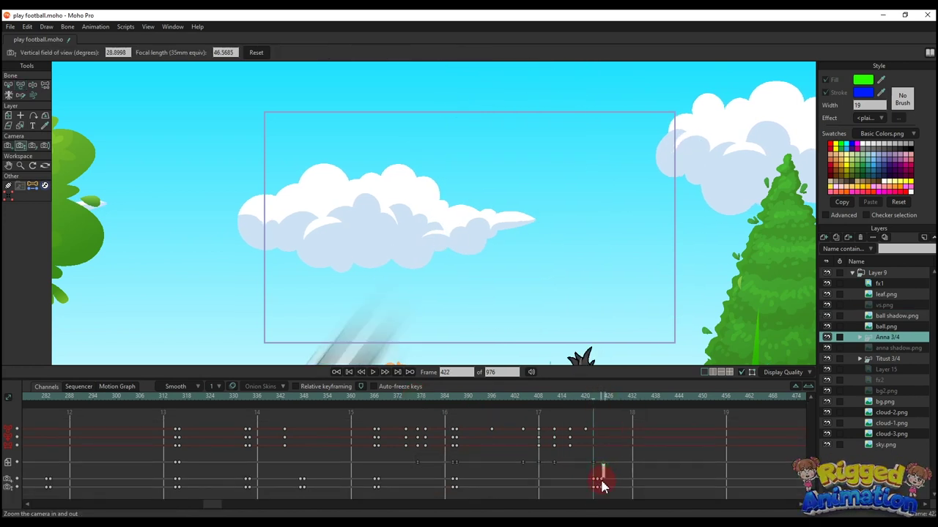
left_click_drag(602, 481, 599, 494)
key("BackSpace")
left_click(597, 403)
Step: At frame 423, track and zoom the camera out to a 72.3723-degree field of view covering both characters and the garden
key("4")
key("5")
left_click_drag(491, 195, 449, 181)
key("4")
key("5")
key("4")
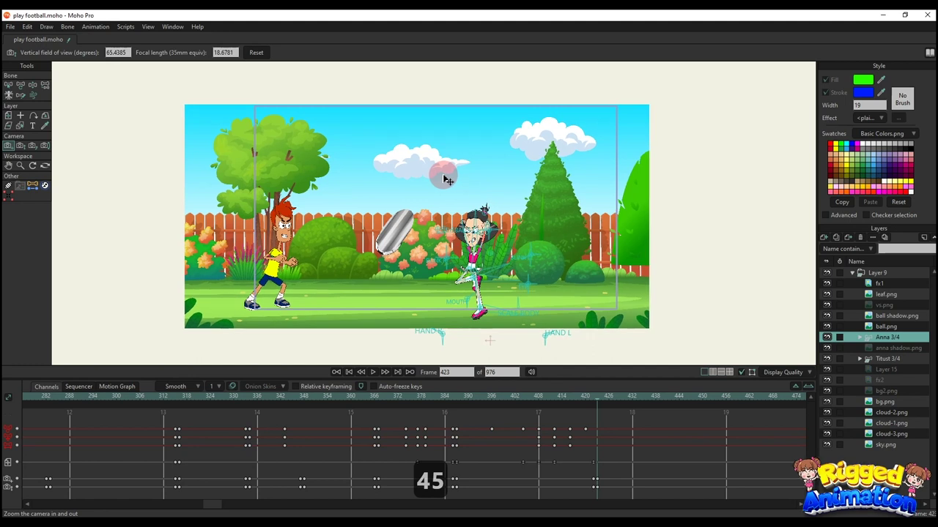
key("5")
key("4")
key("5")
Step: Move the Anna 3/4 layer up into the sky beside the conifer at frame 423
left_click(599, 396)
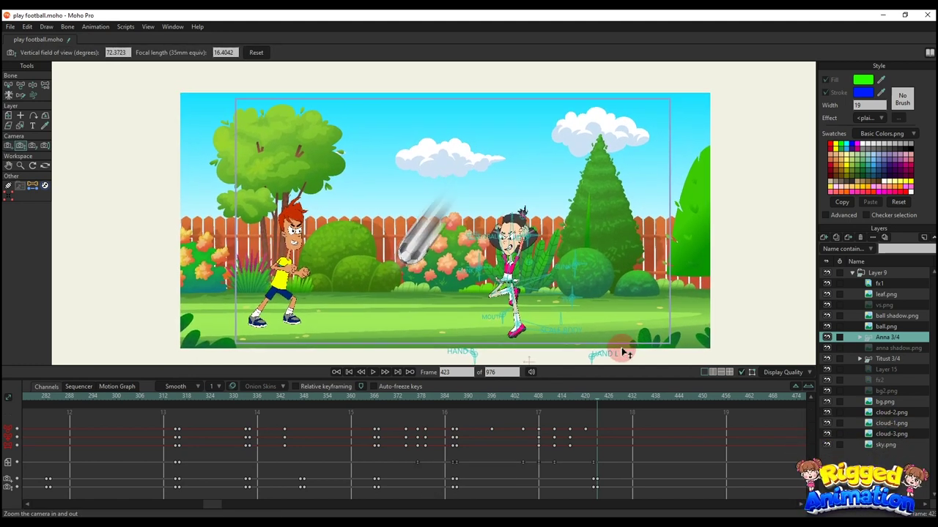
key("m")
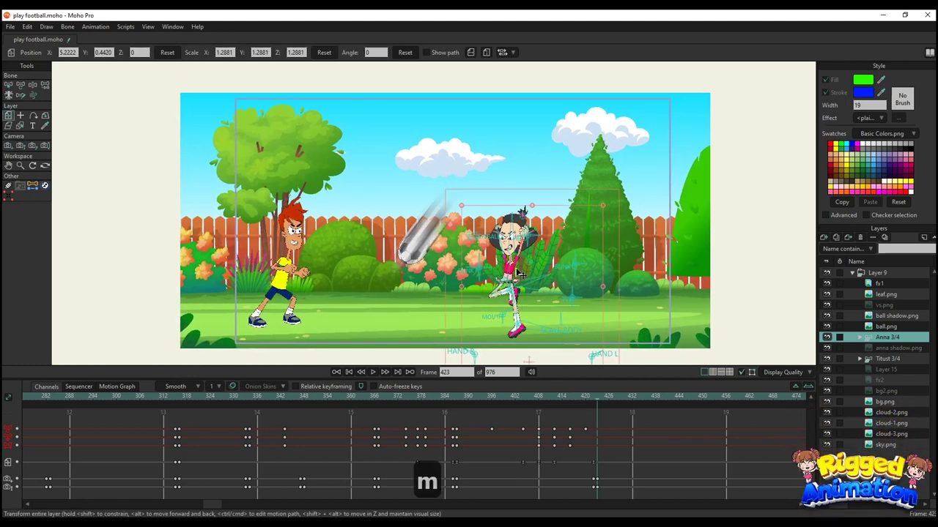
left_click_drag(517, 272, 568, 180)
Step: At frame 423, move the ball and its shadow layer together up in front of the middle cloud
left_click(888, 327)
left_click(895, 316, "shift")
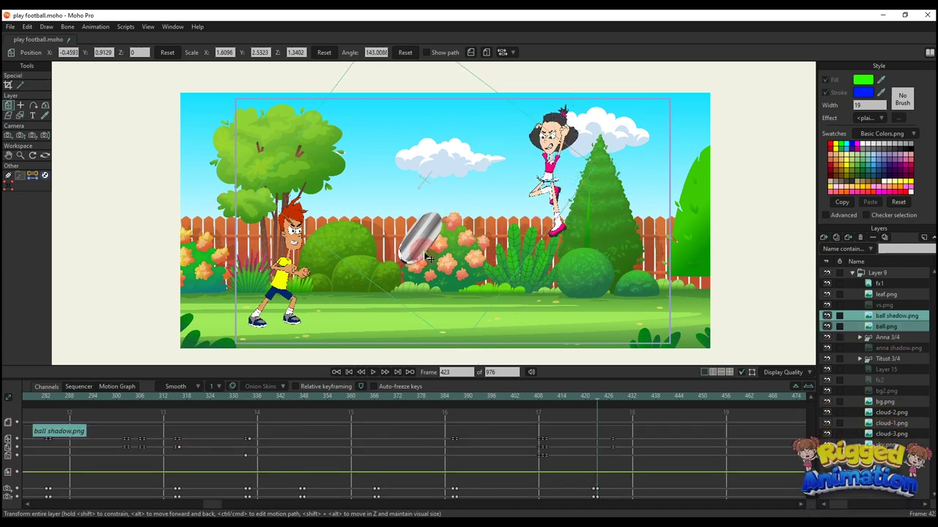
scroll(599, 445, "up", 1)
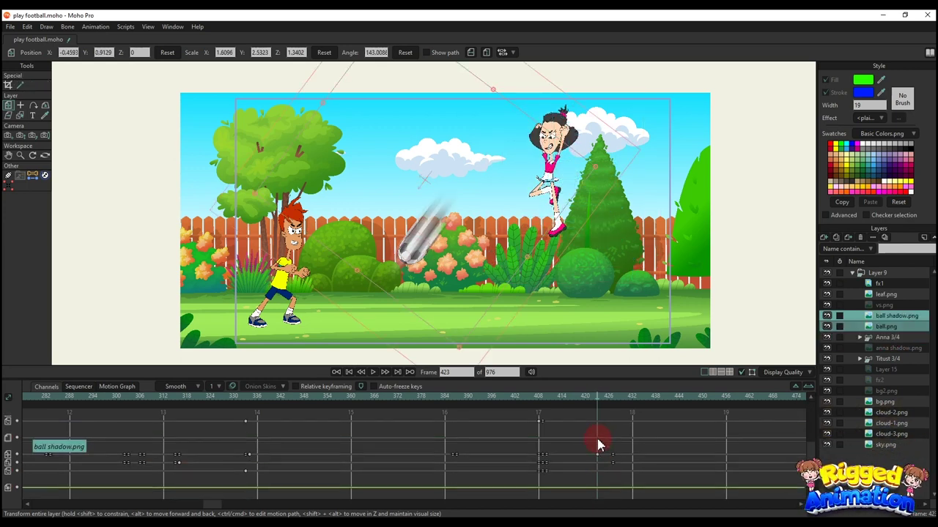
scroll(611, 432, "down", 1)
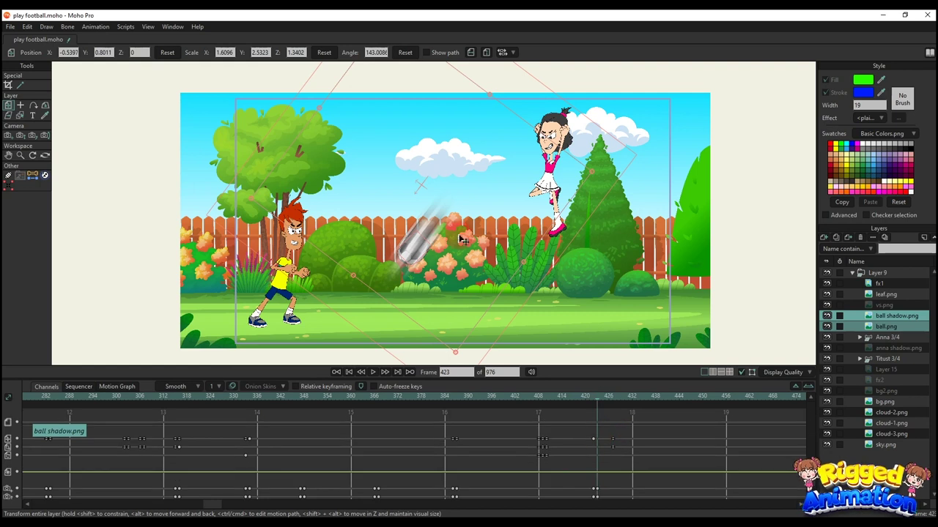
left_click_drag(438, 219, 442, 153)
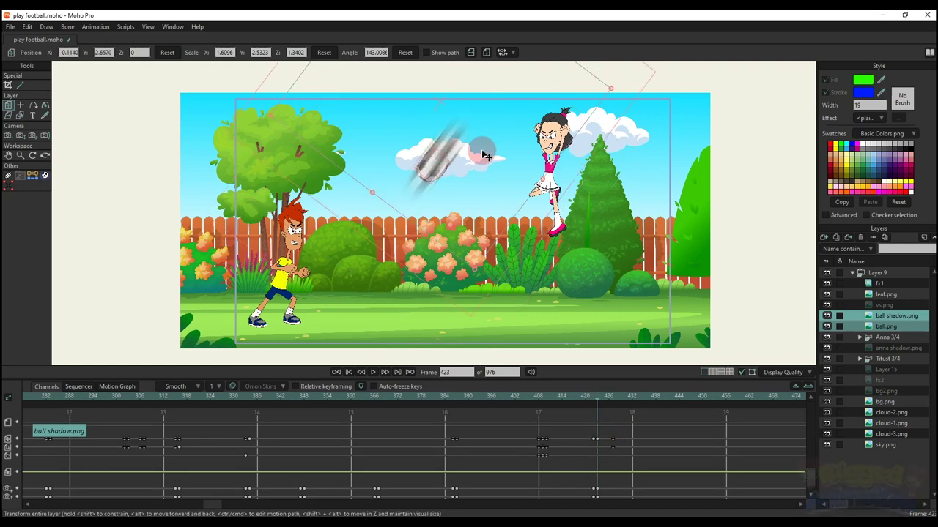
Step: Move the Anna 3/4 layer higher at frame 423, so she floats above the sky's upper edge
left_click(889, 338)
left_click_drag(583, 185, 578, 231)
left_click_drag(575, 233, 570, 137)
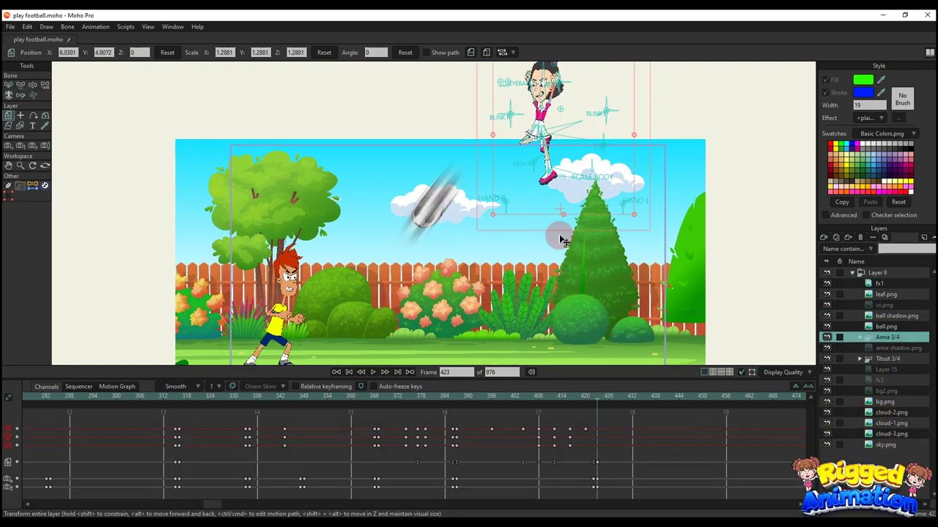
Step: Change the interpolation of the ball and ball shadow keyframes near frame 423 and remove the shadow's surplus keyframes near frame 427
left_click(883, 328)
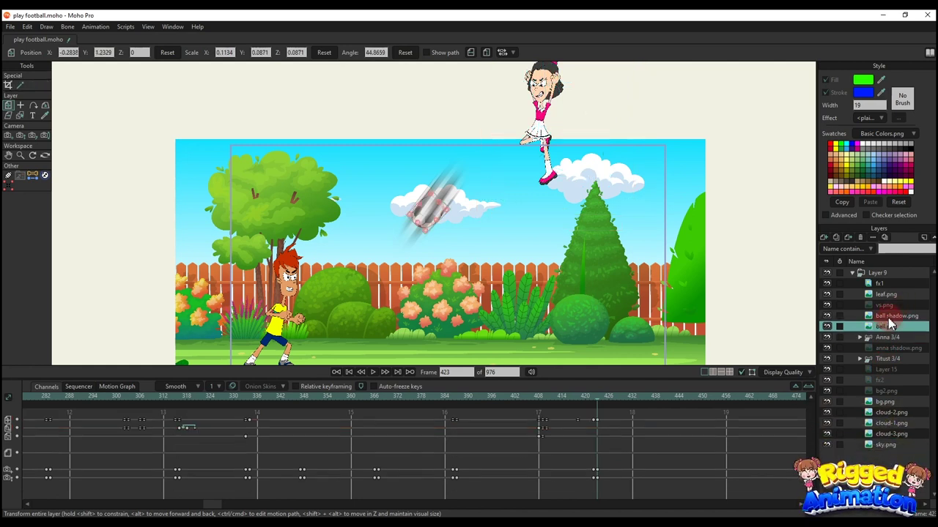
left_click(890, 318, "shift")
scroll(614, 446, "down", 1)
scroll(601, 447, "up", 1)
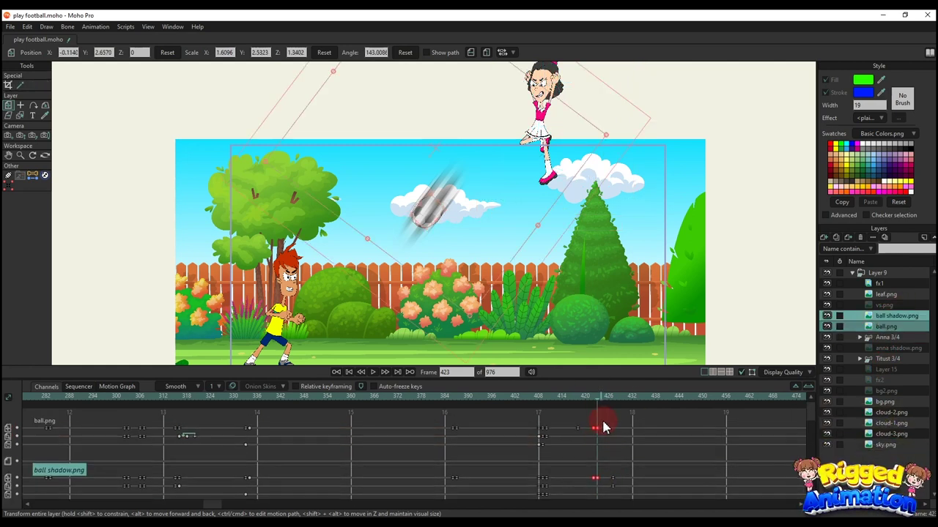
right_click(601, 422)
left_click(612, 372)
left_click_drag(614, 463, 621, 488)
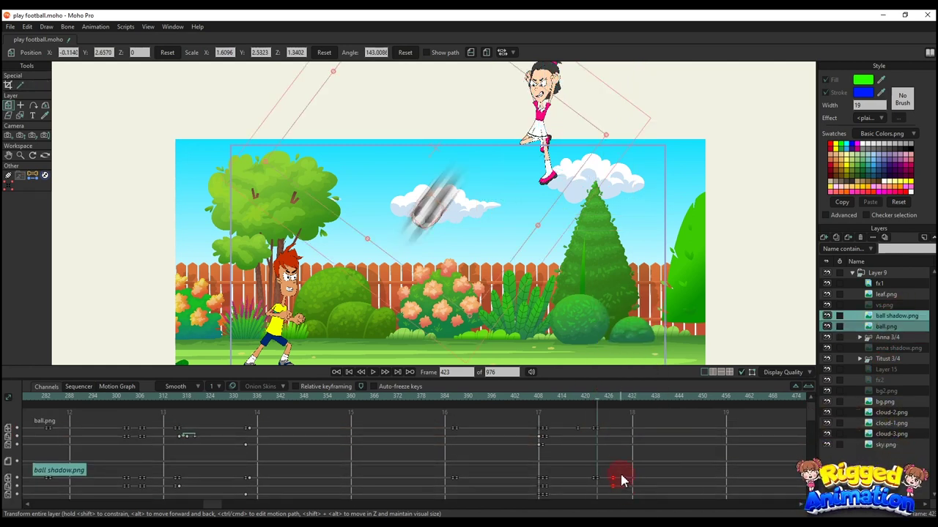
Step: Freeze the Titust 3/4 pose with keyframes at about frames 422 and 423
left_click(888, 359)
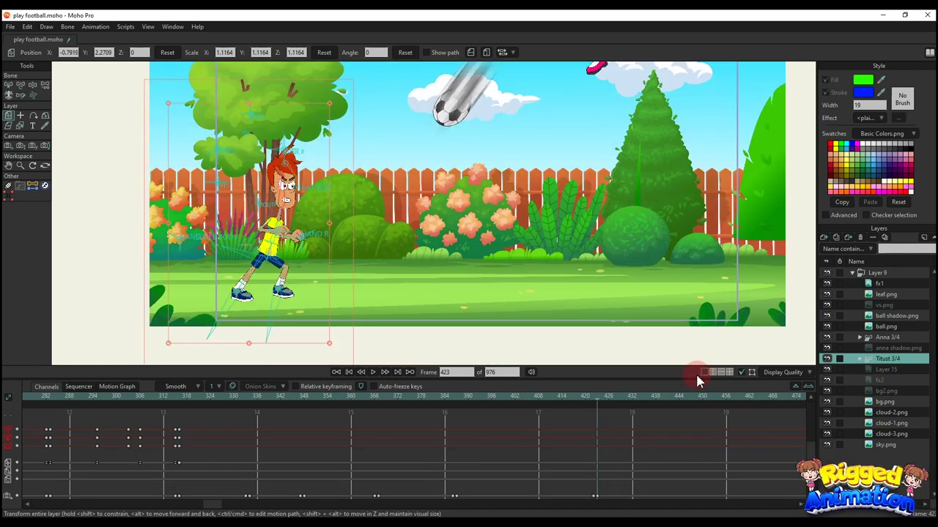
key("ctrl+f")
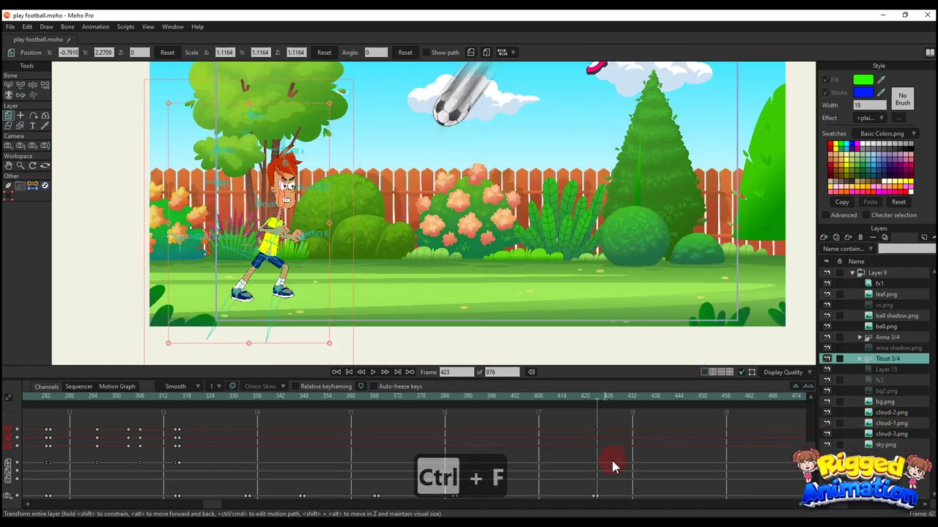
scroll(612, 461, "up", 2)
key("ctrl+f")
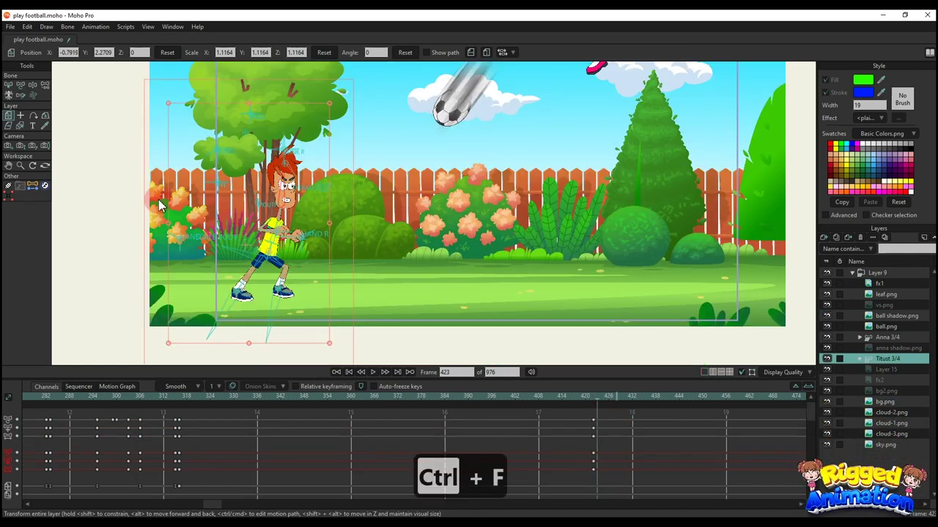
Step: Pose Titust at frame 423 with an adjusted torso and both arms lowered beside the body, fists near the hips
key("t")
left_click_drag(373, 173, 366, 165)
left_click_drag(340, 194, 343, 161)
left_click(340, 198)
left_click_drag(362, 200, 379, 244)
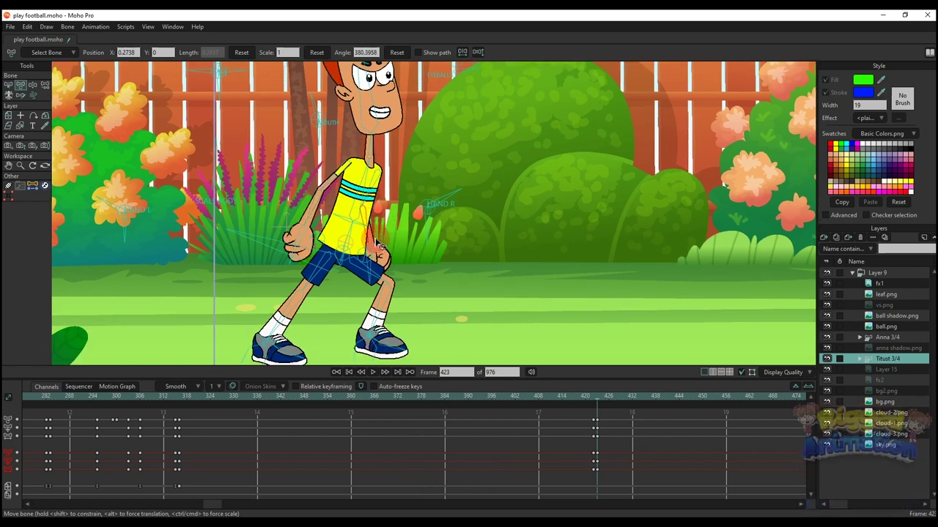
left_click_drag(383, 198, 380, 200)
scroll(386, 194, "down", 8)
left_click_drag(440, 176, 353, 208)
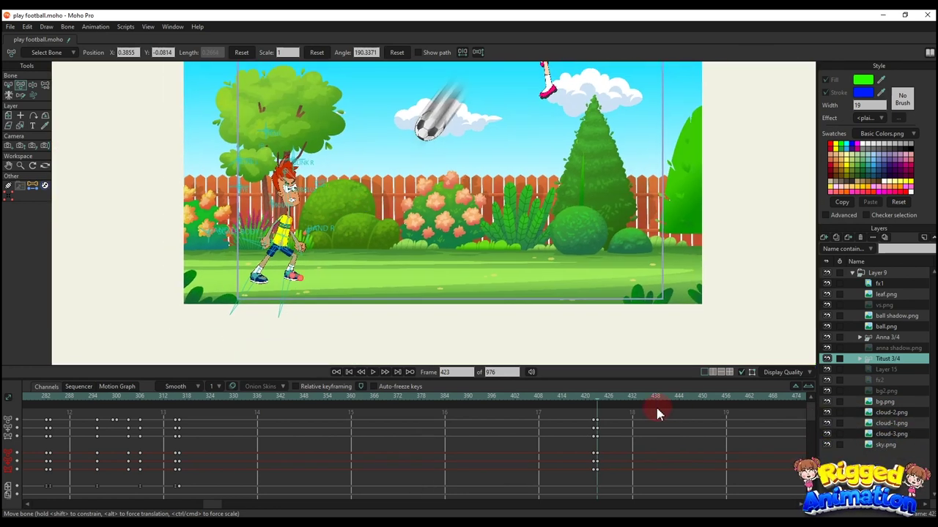
Step: Move the Titust 3/4 layer slightly forward toward the flower bush at frame 423, with a position keyframe just before it
key("m")
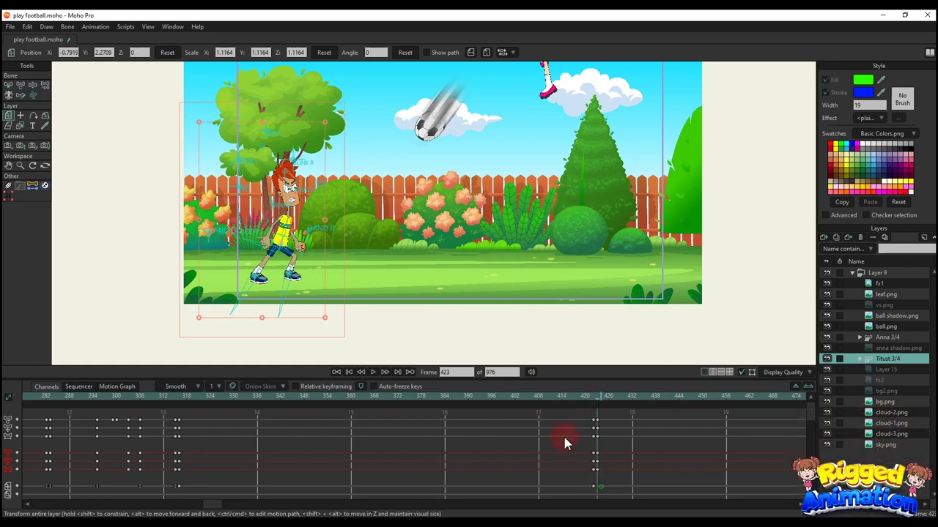
scroll(286, 274, "down", 1)
scroll(283, 267, "up", 2)
left_click_drag(283, 267, 305, 272)
scroll(323, 273, "down", 2)
scroll(317, 274, "up", 1)
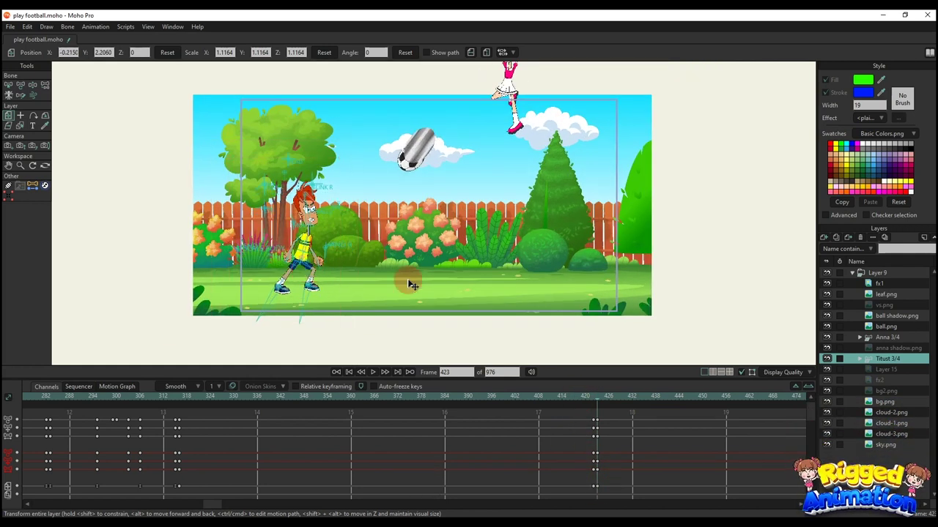
Step: At frame 435, bring the ball and its shadow down in front of Titust and change the interpolation of their new keyframes
left_click(890, 327)
left_click(892, 317, "shift")
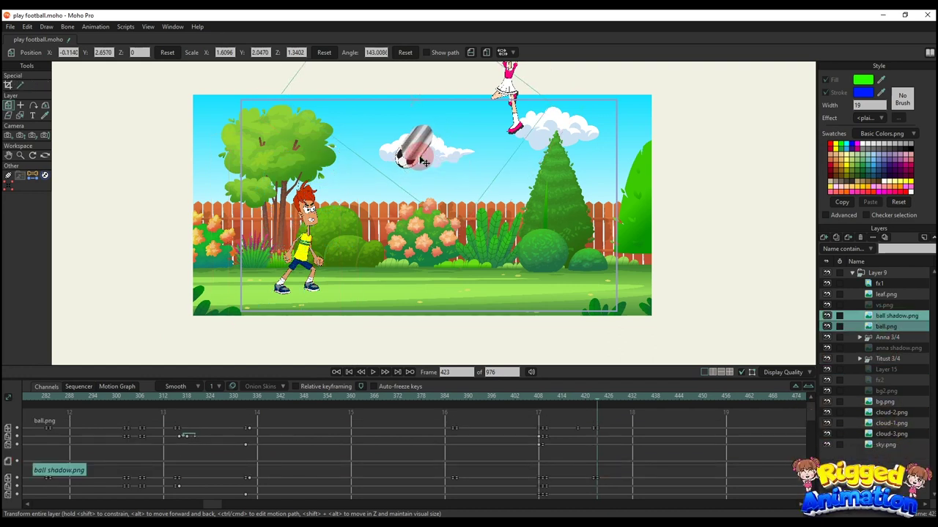
left_click_drag(611, 441, 463, 407)
left_click_drag(461, 397, 470, 398)
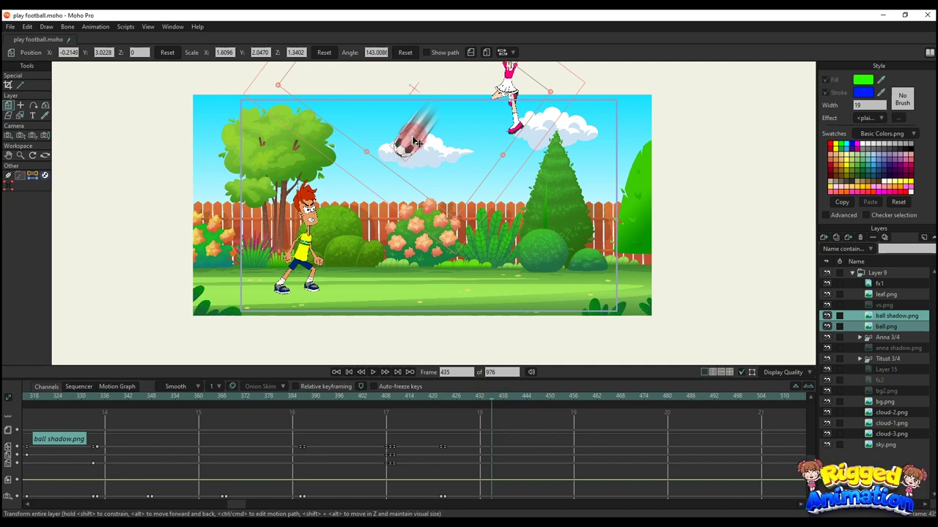
scroll(513, 479, "up", 1)
right_click(492, 423)
left_click(504, 390)
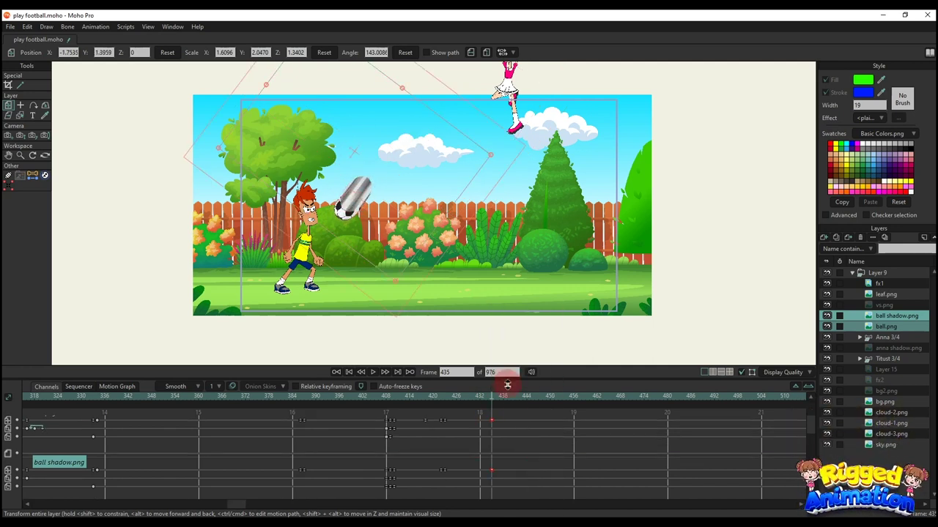
right_click(493, 423)
left_click(553, 414)
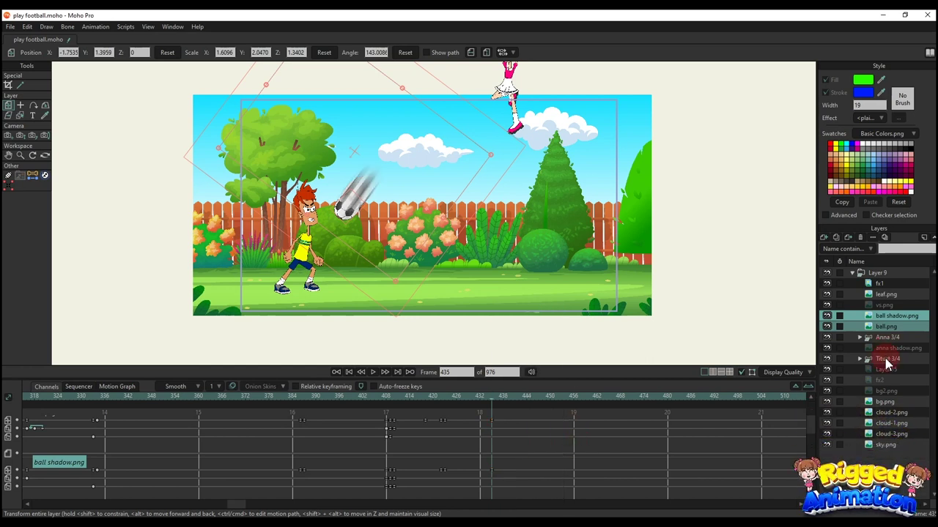
Step: Freeze the Titust 3/4 pose at frame 435 and raise the layer off the ground to meet the ball
left_click(885, 358)
key("ctrl+f")
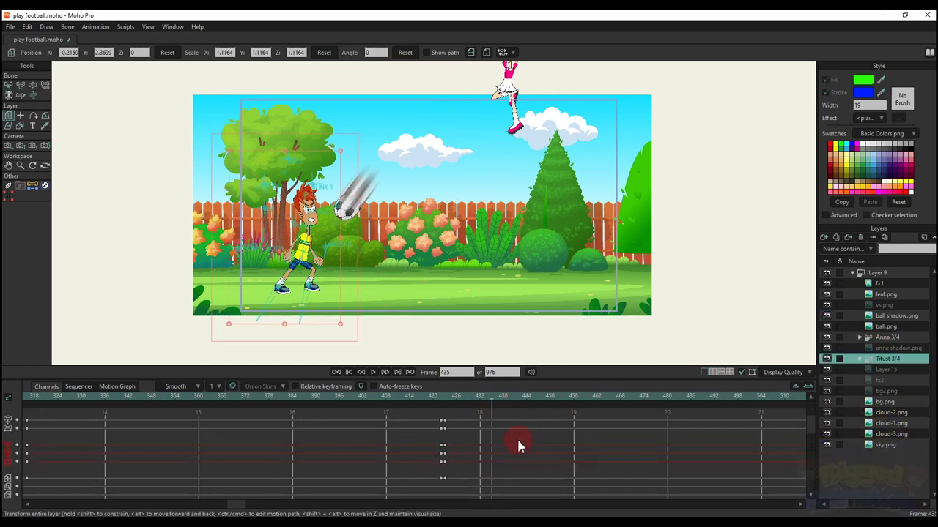
scroll(304, 241, "up", 5)
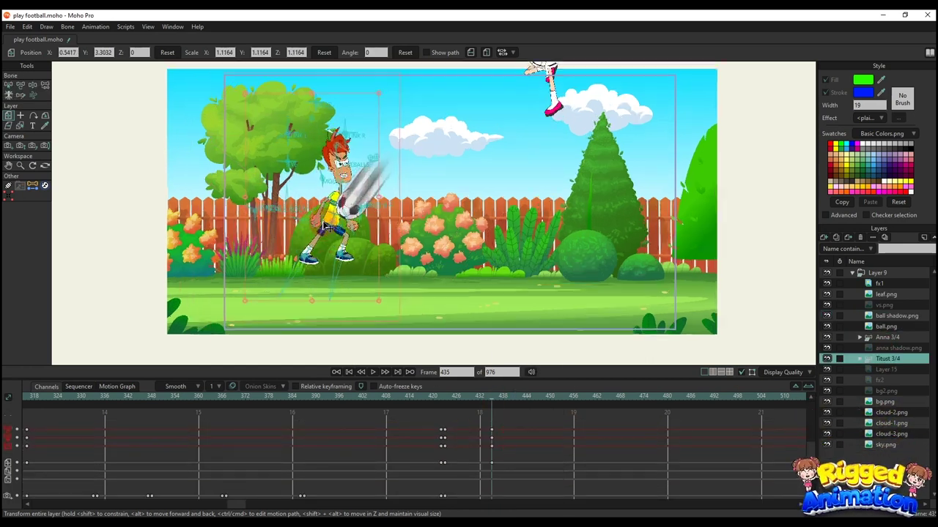
Step: Pose airborne Titust at frame 435 with arms spread out, torso bent back, head tilted and eyes turned toward the ball
key("t")
scroll(331, 213, "up", 2)
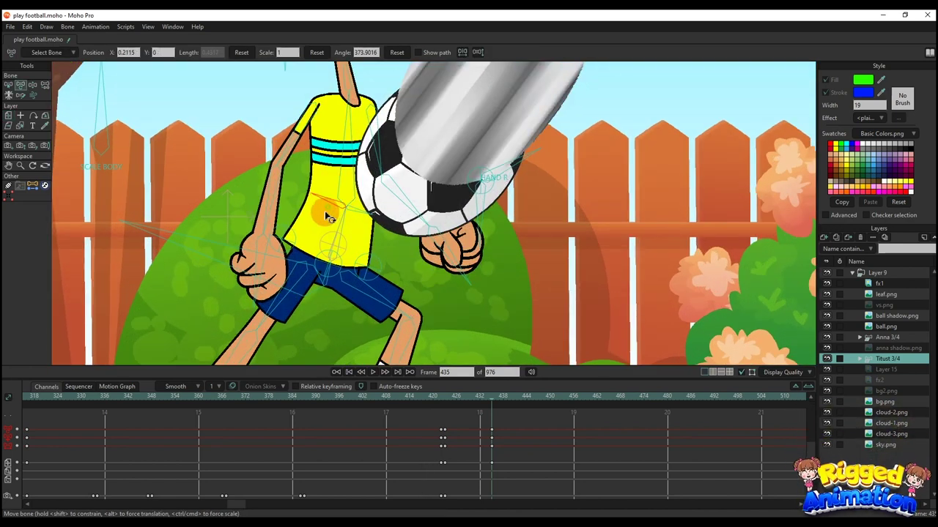
left_click(301, 250)
left_click(367, 209)
left_click_drag(352, 188, 439, 204)
scroll(347, 187, "down", 4)
left_click_drag(272, 221, 281, 228)
scroll(358, 150, "down", 4)
scroll(384, 123, "up", 3)
left_click_drag(383, 124, 385, 127)
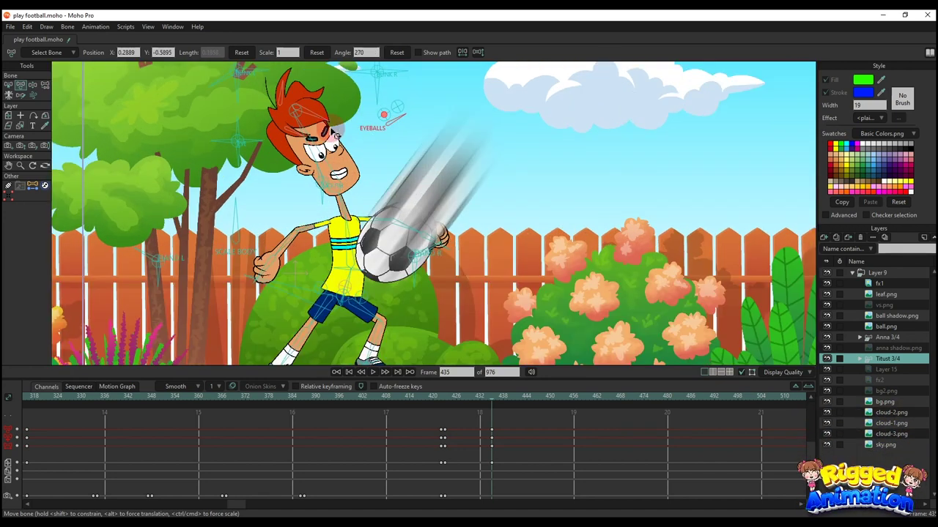
left_click_drag(321, 157, 339, 152)
scroll(339, 152, "down", 4)
Step: Bring Titust's legs together beneath him at frame 435 and tilt his torso further back
scroll(333, 308, "up", 3)
left_click(284, 229)
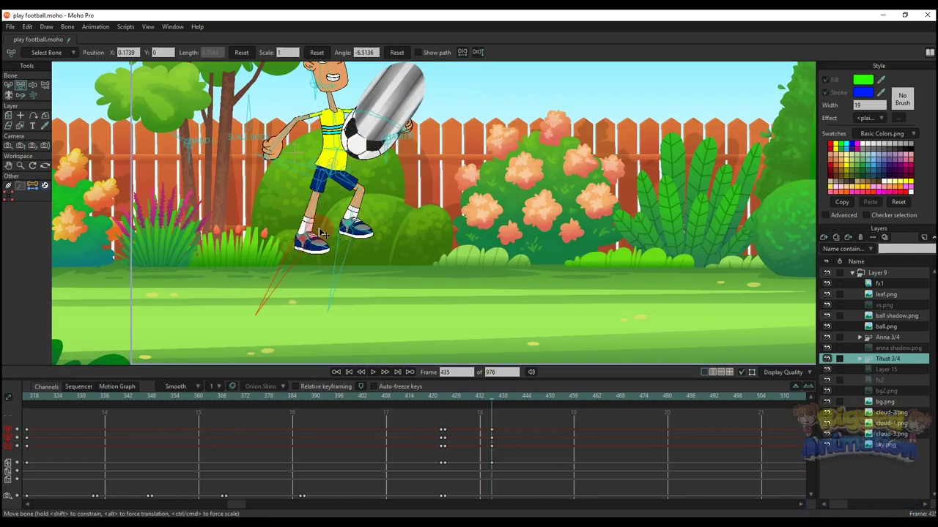
scroll(313, 265, "down", 2)
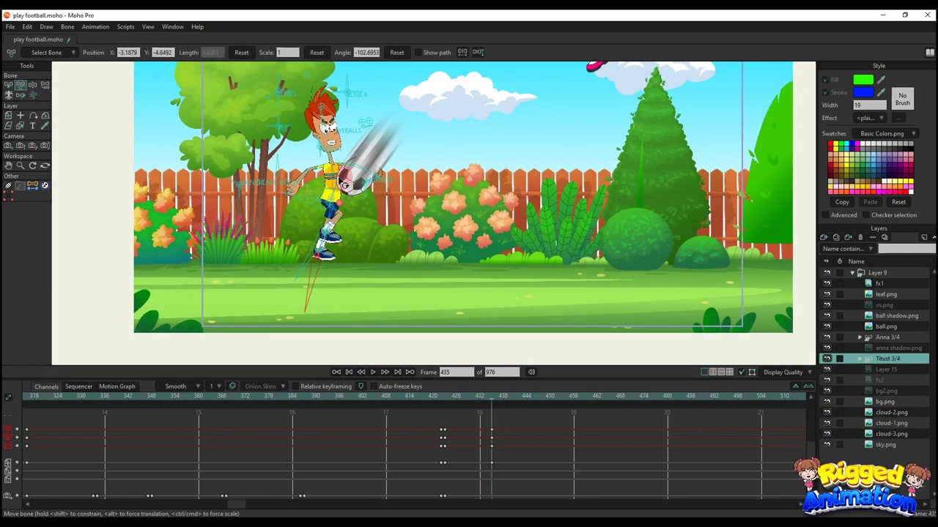
scroll(327, 218, "up", 2)
left_click(328, 218)
left_click_drag(316, 172, 314, 173)
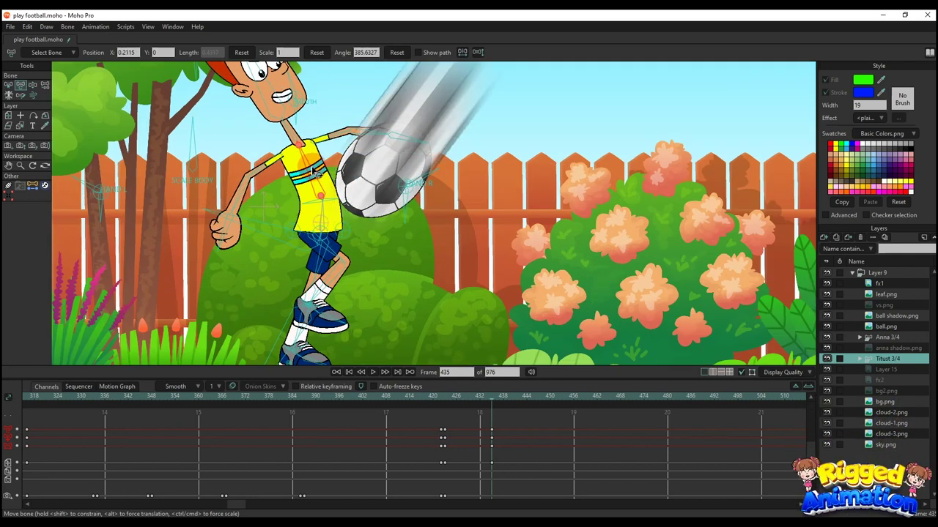
scroll(320, 187, "down", 4)
left_click(311, 282)
scroll(440, 293, "down", 1)
Step: Raise the ball and its shadow against Titust's chest at frame 435, and up near Anna above the sky at frame 423
left_click(888, 327)
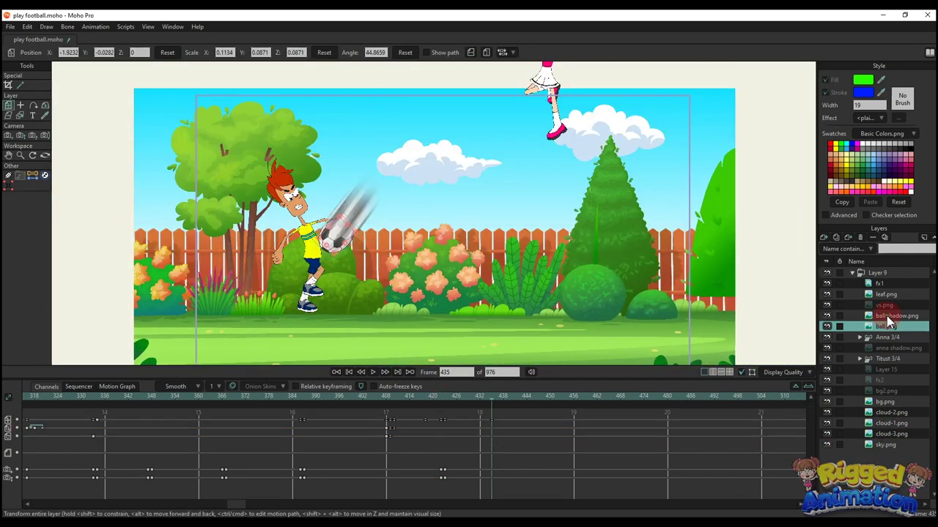
left_click(894, 317, "shift")
left_click_drag(352, 220, 340, 197)
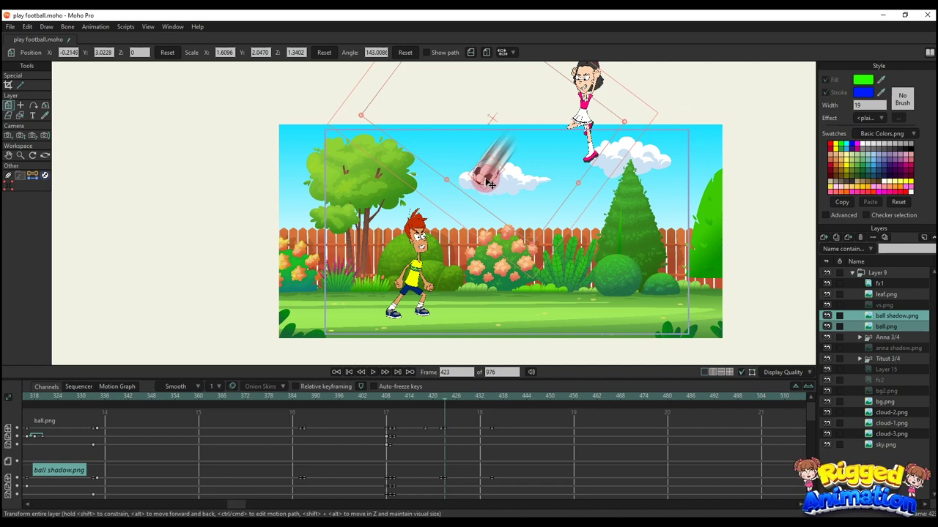
left_click_drag(490, 184, 521, 148)
scroll(519, 125, "up", 4)
scroll(518, 126, "down", 5)
Step: Play back the ball's flight and shift the ball, ball shadow and Titust keyframes from frame 435 to 432
key("space")
left_click(484, 425)
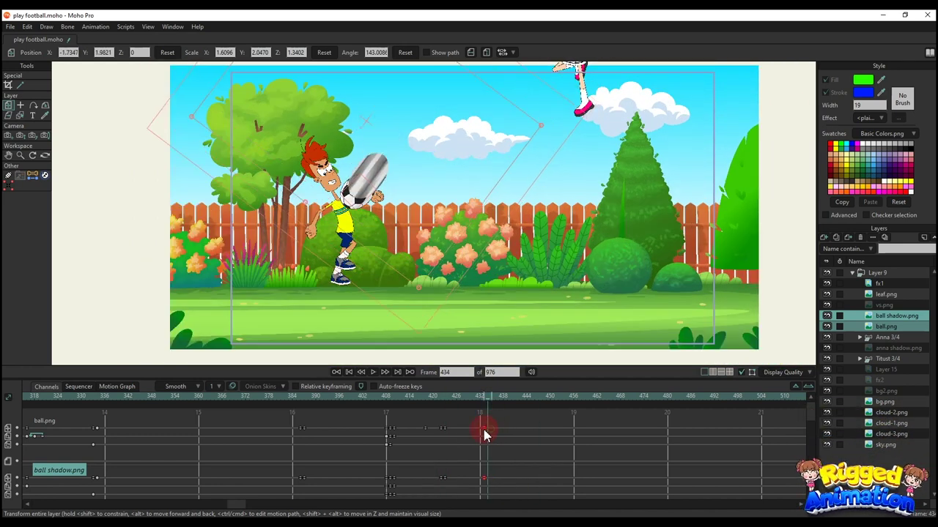
left_click(442, 397)
left_click(480, 398)
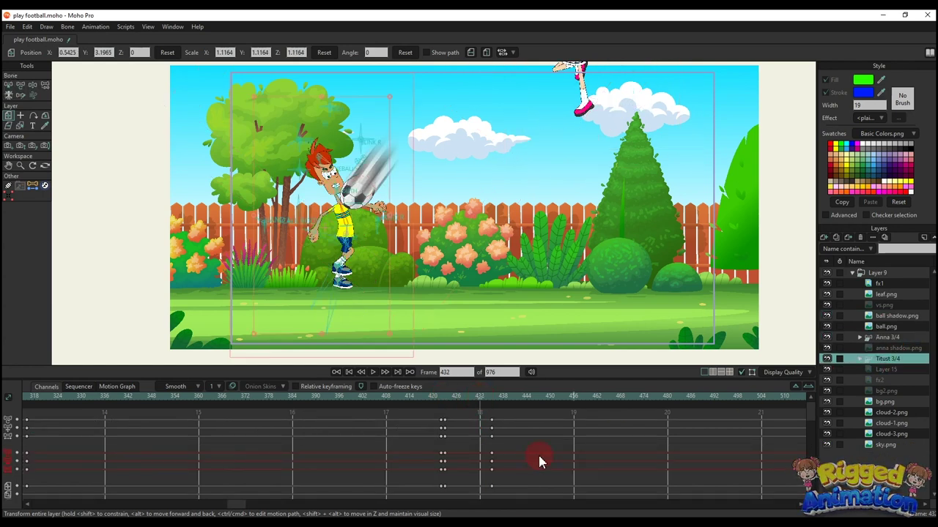
left_click_drag(514, 499, 481, 399)
left_click_drag(491, 420, 480, 422)
Step: Adjust both of Titust's arms at frame 432 so they bend outward around the incoming ball
scroll(347, 213, "up", 6)
key("t")
left_click_drag(341, 230, 315, 232)
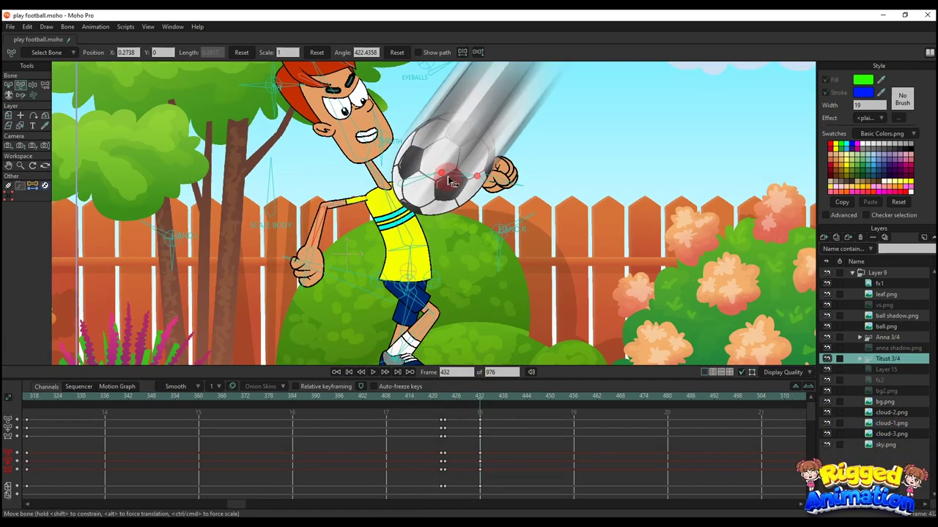
left_click_drag(446, 176, 449, 193)
Step: Rotate both of Titust's feet at frame 432 so the toes point downward in the air
scroll(425, 205, "down", 5)
scroll(401, 282, "up", 6)
scroll(401, 282, "up", 6)
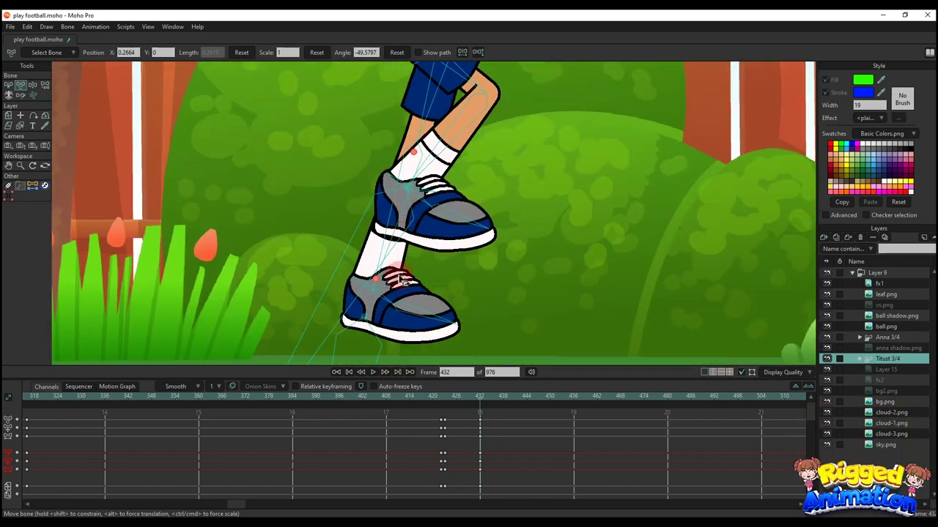
left_click_drag(378, 302, 367, 311)
left_click_drag(422, 178, 409, 191)
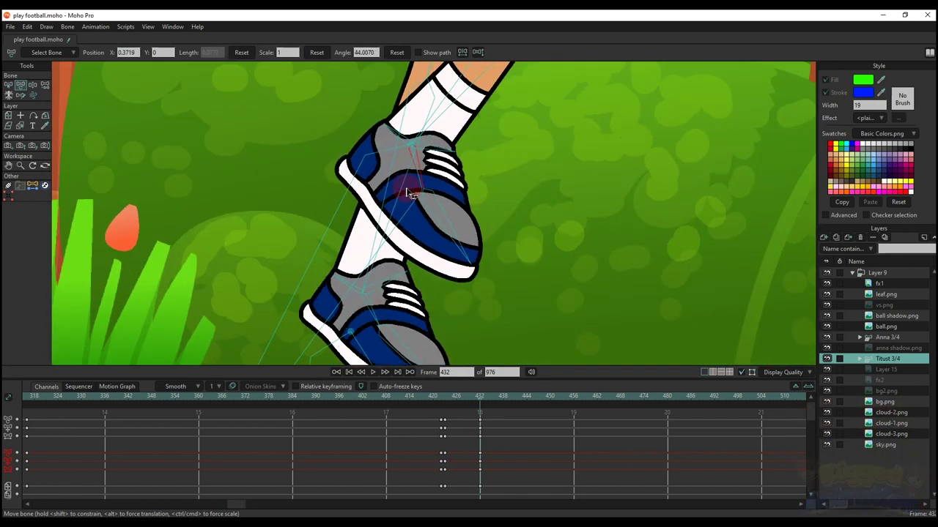
Step: Rotate the ball to about 51.12° at frame 423 and stretch its X scale to 0.1208 at frame 425
scroll(410, 220, "down", 10)
left_click(882, 327)
left_click(445, 399)
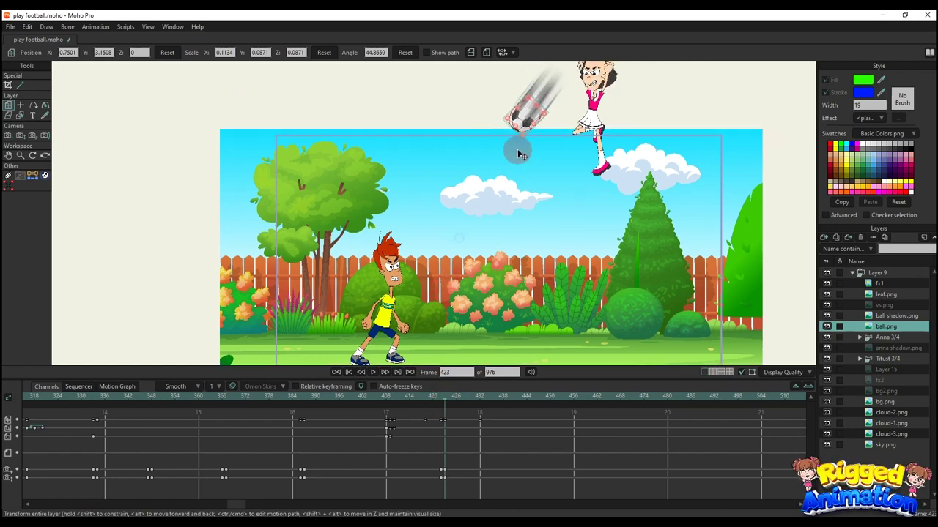
scroll(504, 194, "up", 4)
scroll(472, 293, "down", 2)
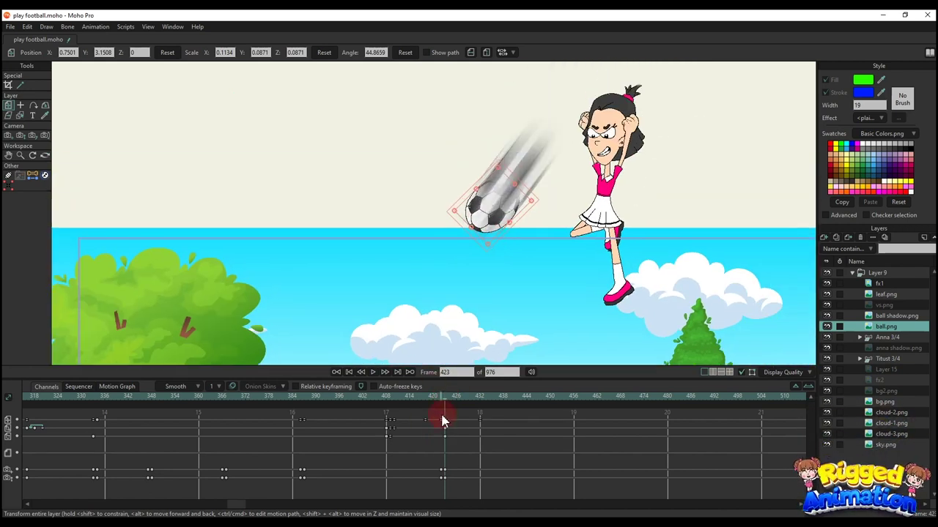
left_click_drag(445, 436, 441, 437)
scroll(488, 227, "up", 2)
left_click_drag(473, 242, 457, 228)
key("Right")
key("Right")
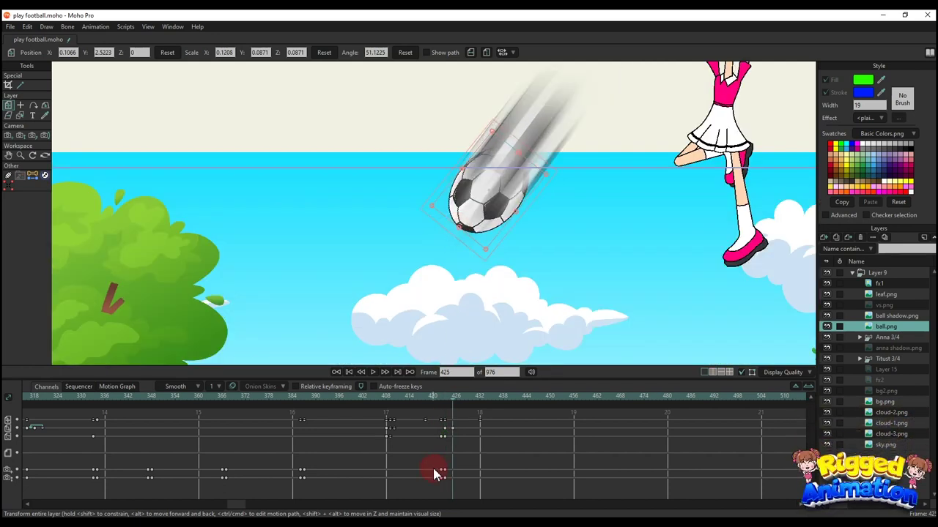
Step: Copy the ball's scale key from frame 423 to 427, cycle it back to absolute frame 424, and play back the flight
key("ctrl+c")
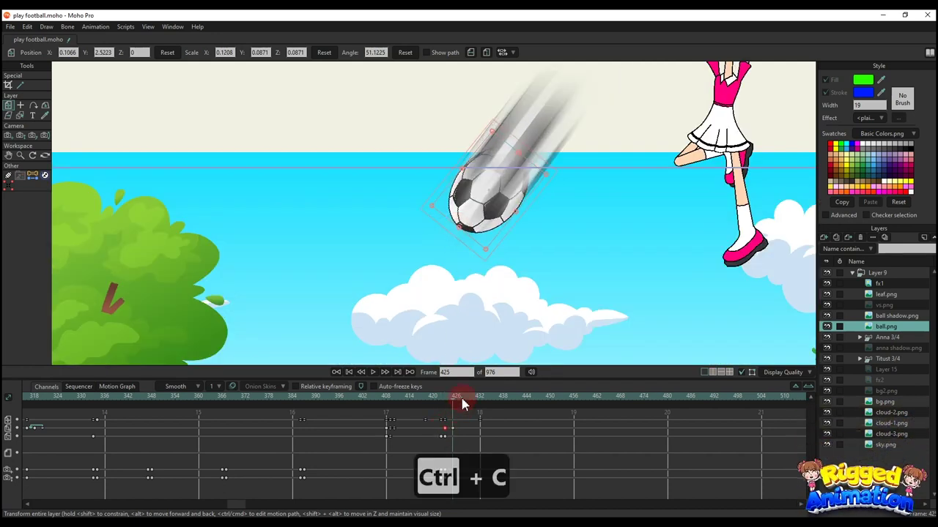
left_click(459, 421)
key("ctrl+v")
right_click(458, 423)
left_click(477, 435)
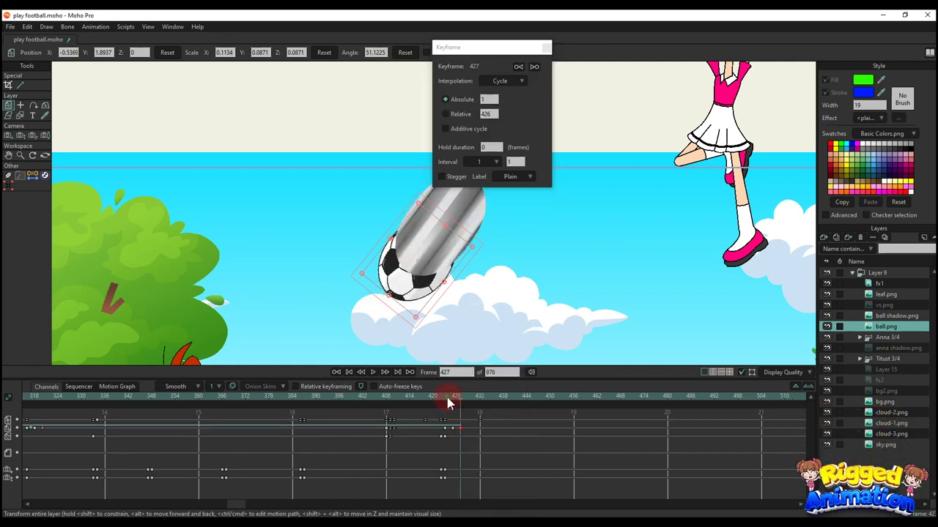
left_click(448, 396)
left_click(484, 99)
left_click(545, 48)
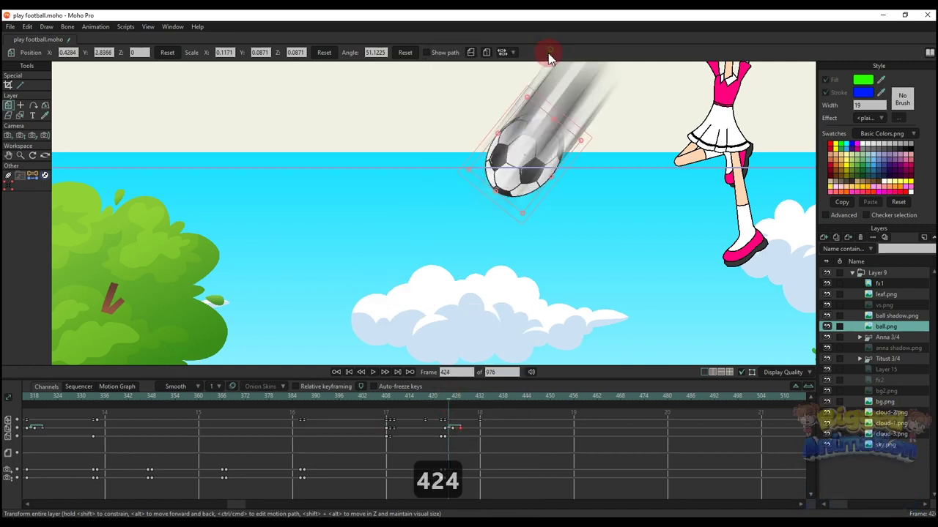
left_click(492, 320)
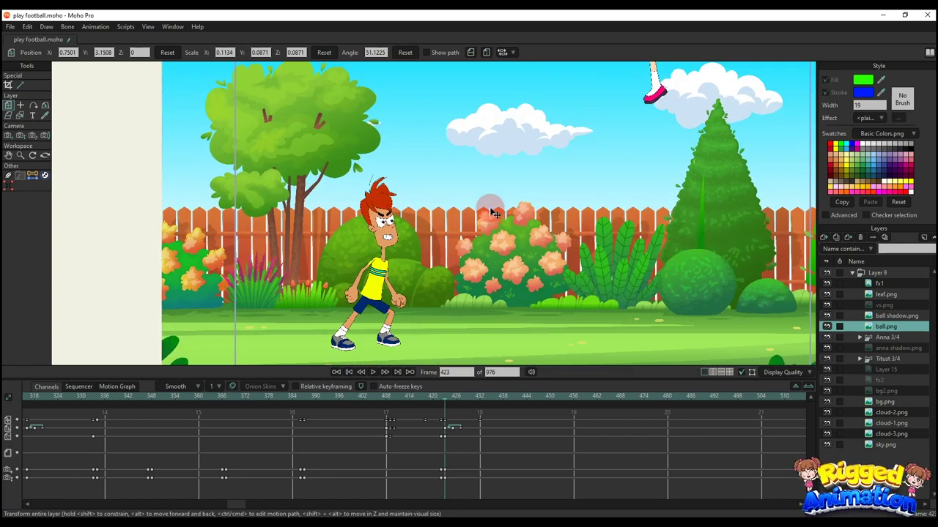
key("space")
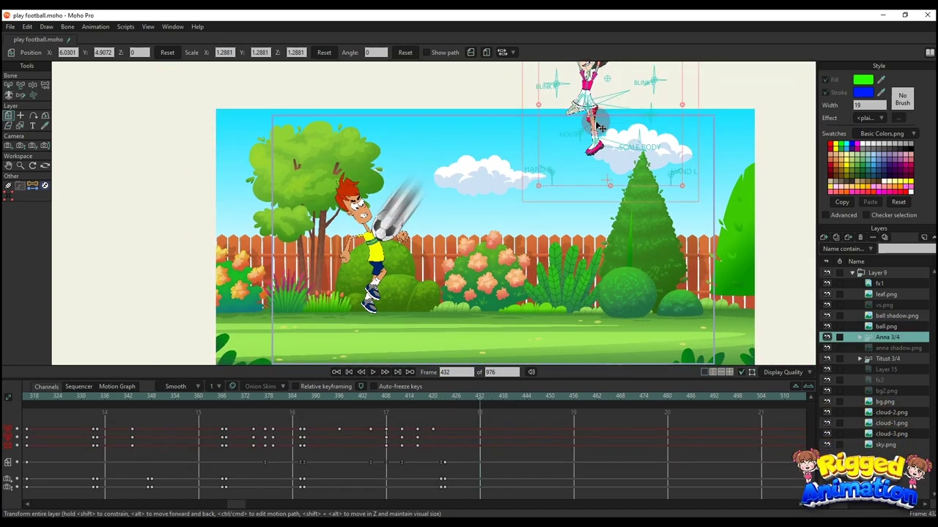
Step: Lower Anna from the sky to the lawn at frame 432 and key her full pose there
left_click_drag(597, 121, 615, 293)
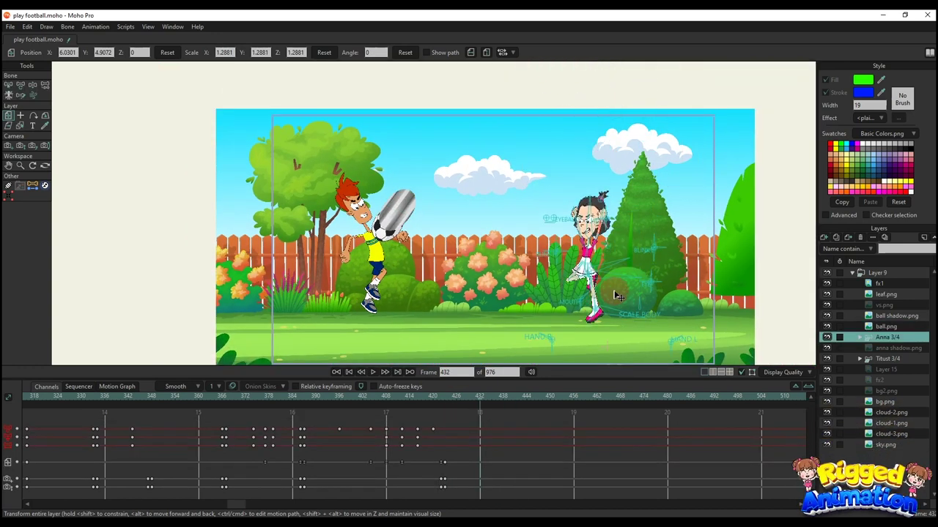
left_click_drag(616, 293, 616, 303)
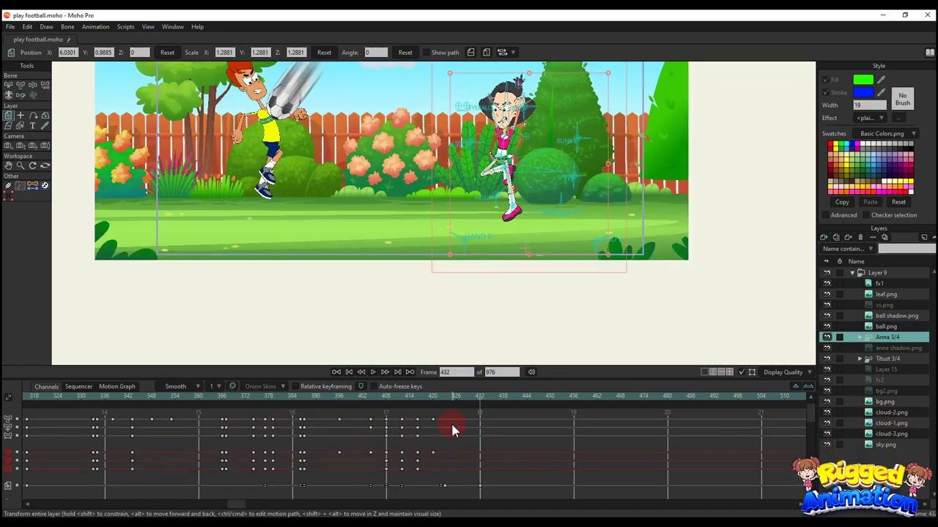
key("ctrl+f")
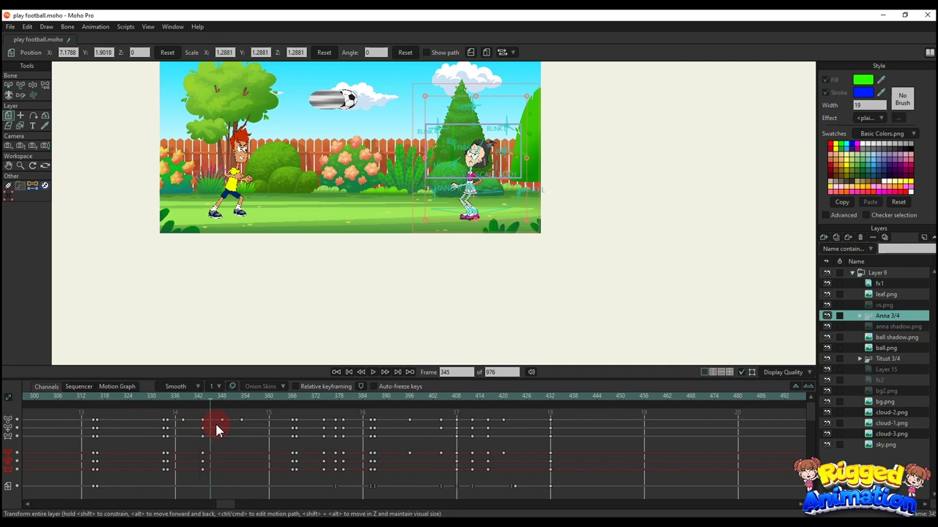
Step: Copy Anna's crouching pose keys from frame 377 and paste them at frame 441
left_click_drag(216, 430, 331, 439)
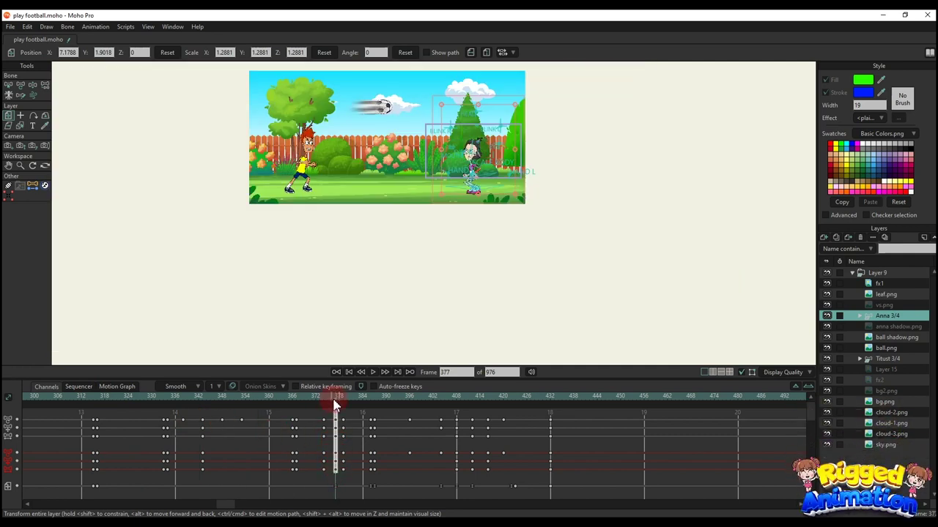
key("ctrl+c")
left_click_drag(335, 405, 584, 399)
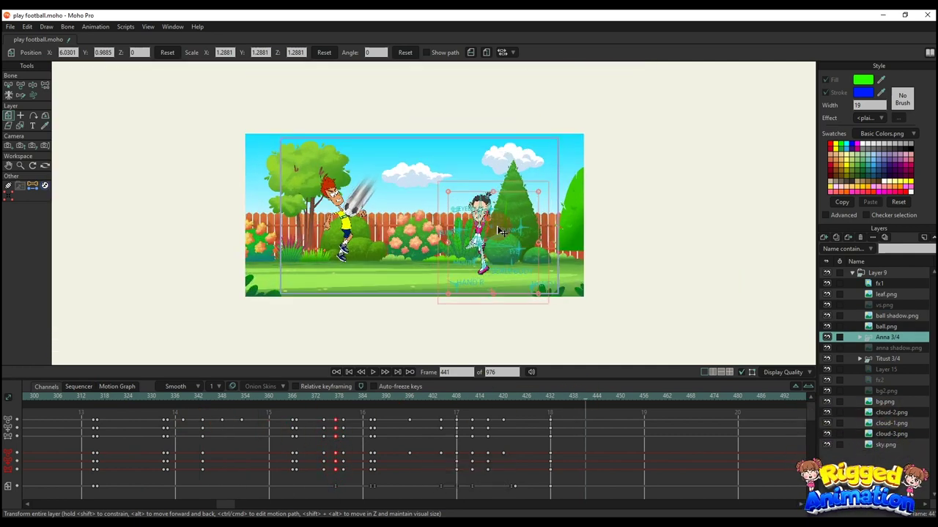
key("ctrl+v")
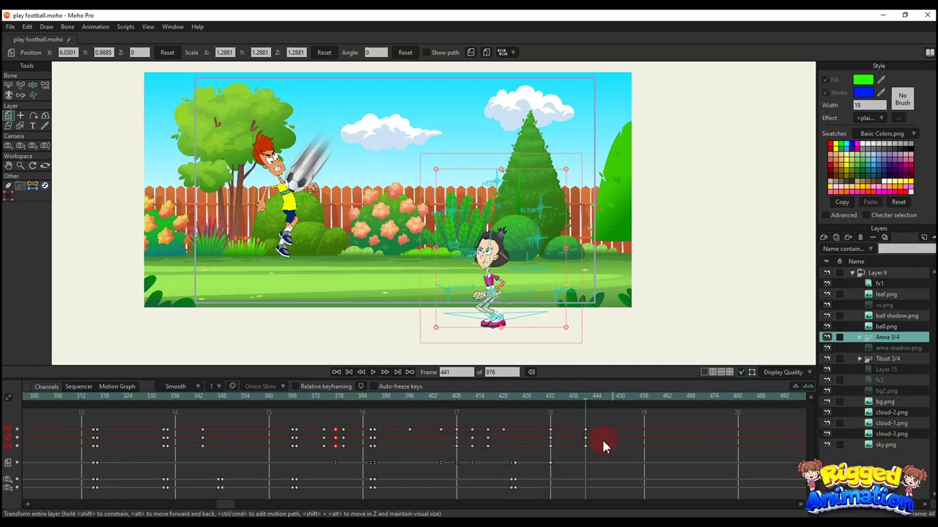
Step: Raise Anna at frame 441 so she crouches on the grass, and play back the landing
left_click_drag(551, 399, 584, 413)
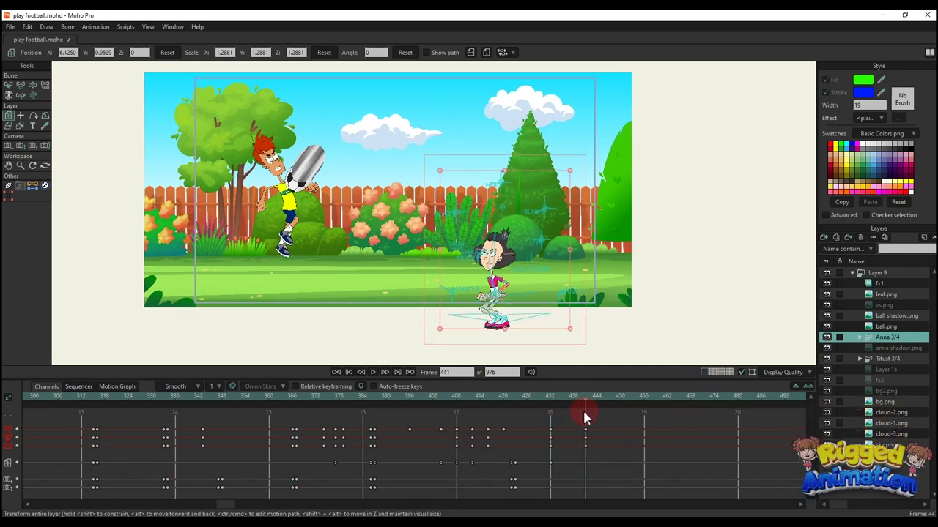
left_click_drag(499, 306, 505, 261)
key("space")
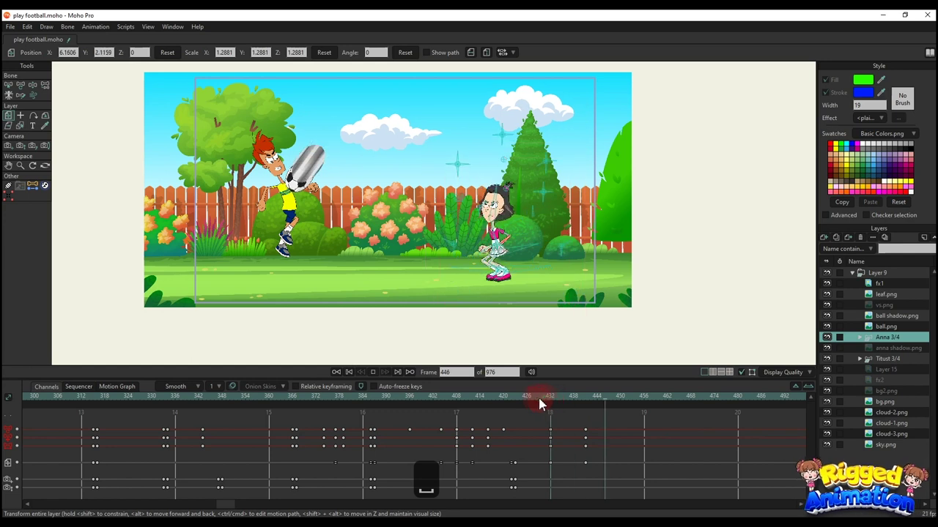
Step: Adjust Anna's head and foot bones in the crouched landing pose at frame 441
key("t")
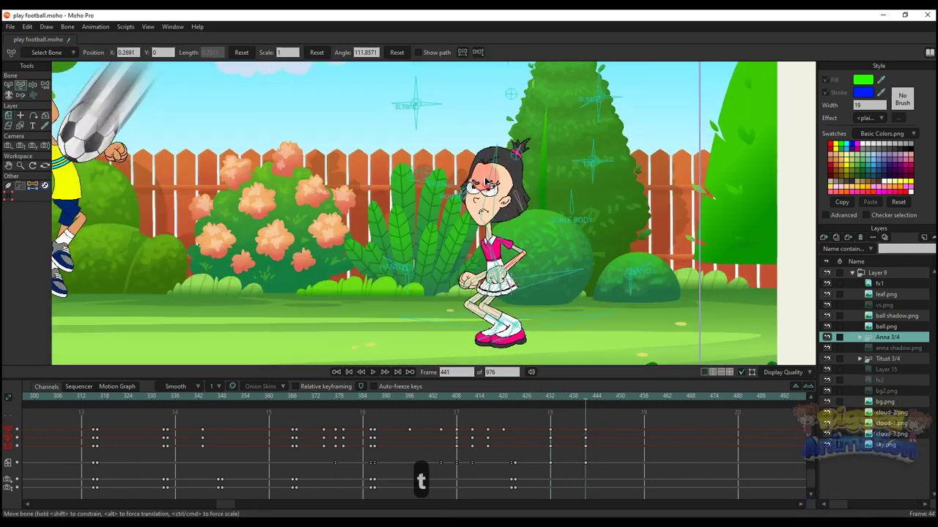
scroll(486, 182, "up", 3)
left_click_drag(487, 181, 473, 175)
scroll(471, 172, "up", 3)
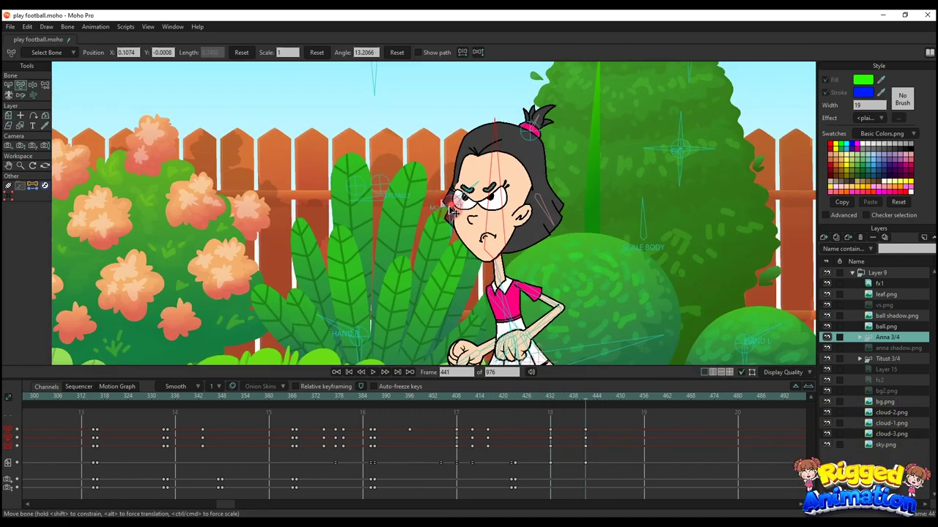
scroll(388, 208, "down", 6)
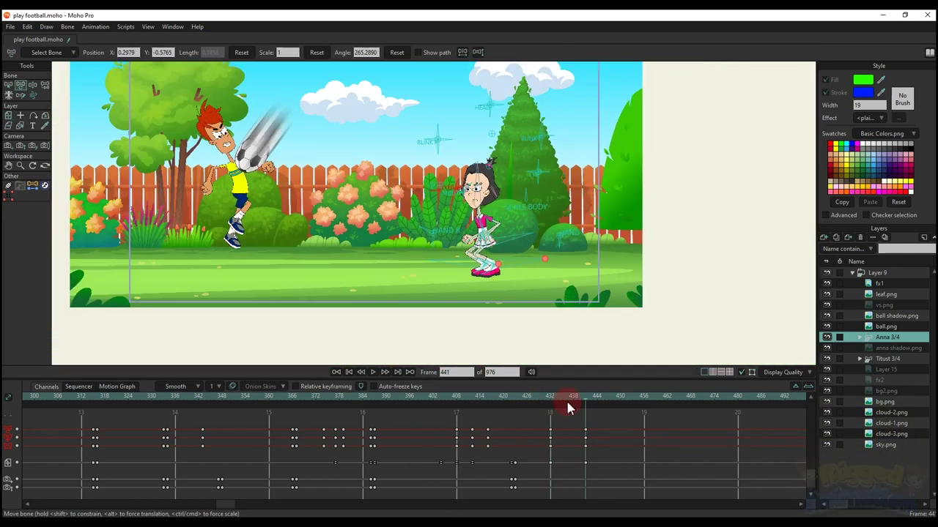
Step: Shift Anna's landing keys from frame 441 to frame 438 and play back the faster landing
left_click(584, 426)
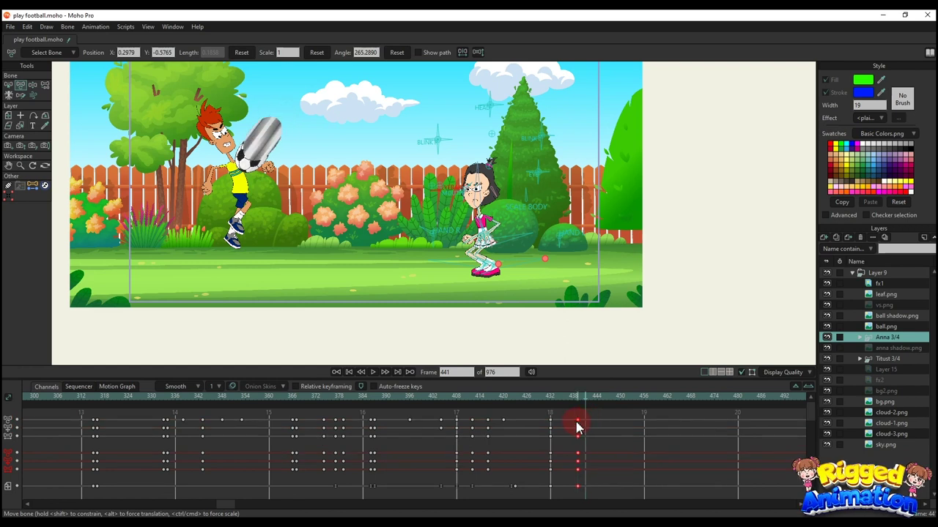
left_click_drag(577, 426, 573, 424)
left_click(545, 398)
key("space")
key("space")
left_click(528, 397)
scroll(543, 330, "down", 3)
key("space")
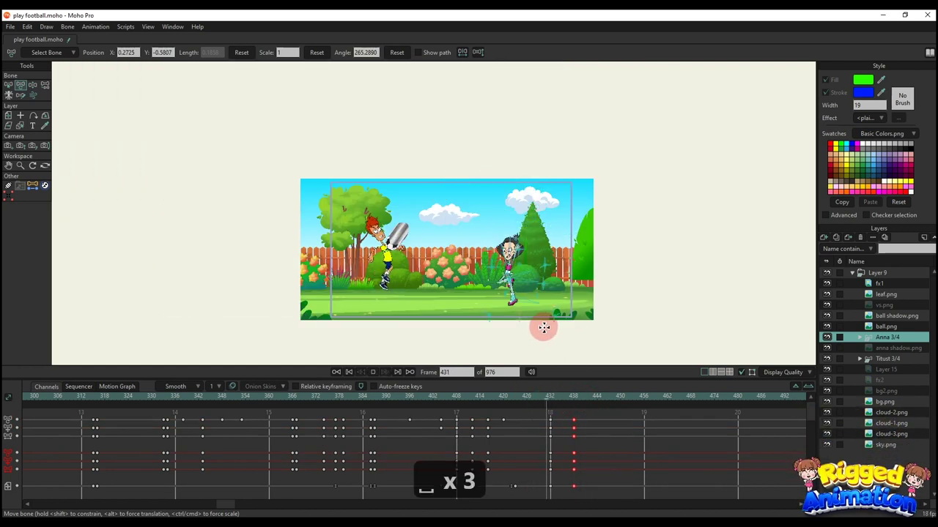
scroll(513, 263, "up", 4)
Step: Pose Anna at frame 444 rising out of her crouch, with both arms lowered beside her skirt
key("z")
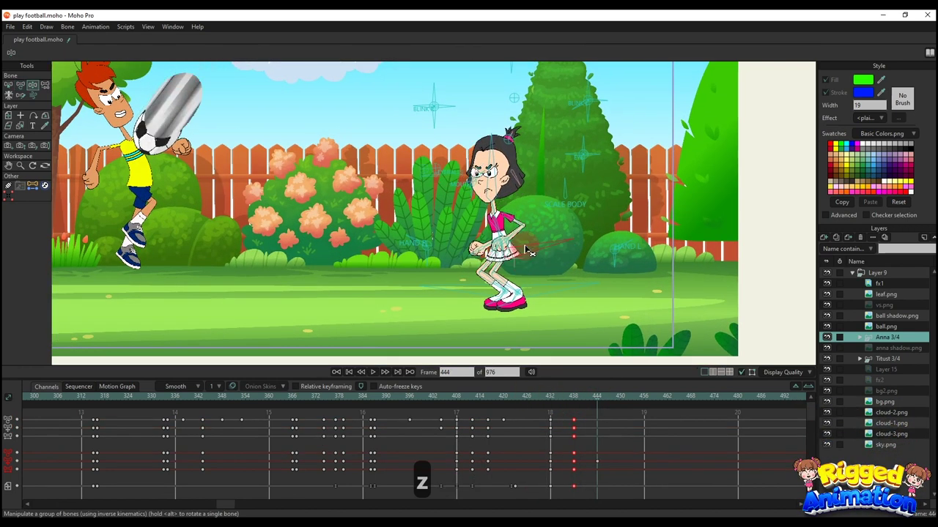
scroll(525, 236, "up", 4)
key("t")
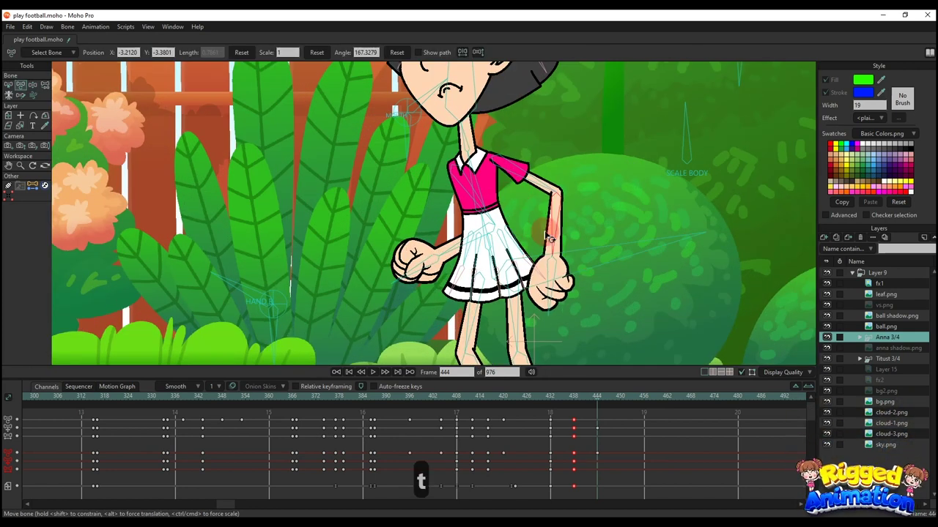
left_click_drag(478, 260, 451, 198)
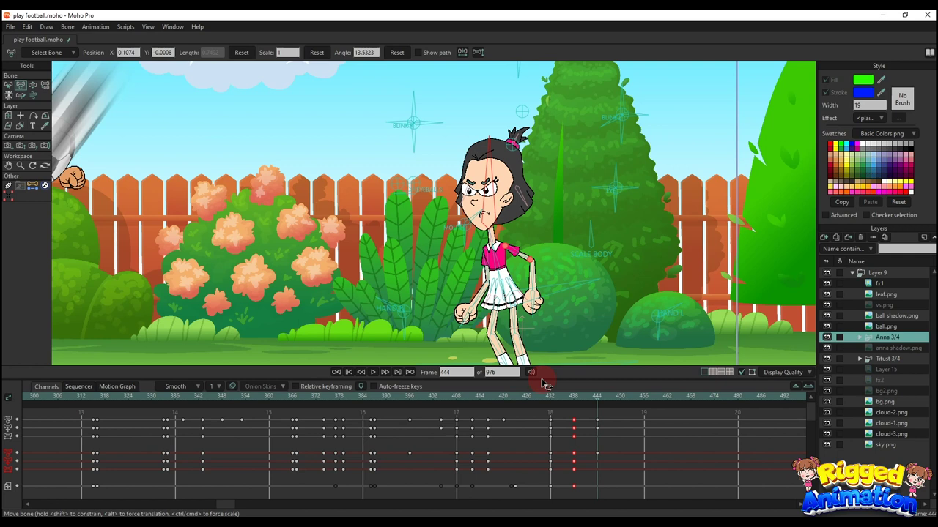
Step: Reshape Anna's mouth into a slanted straight line at frame 438
left_click(561, 397)
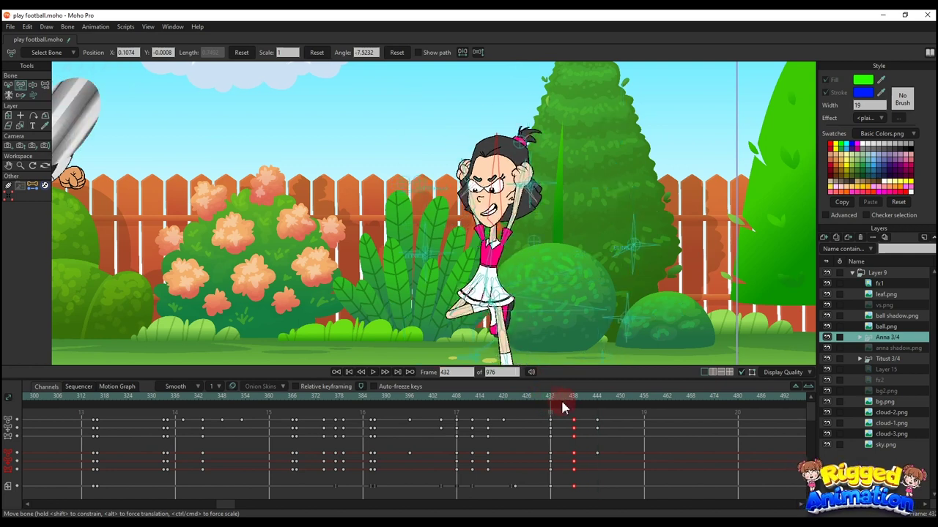
left_click(574, 413)
scroll(483, 208, "up", 5)
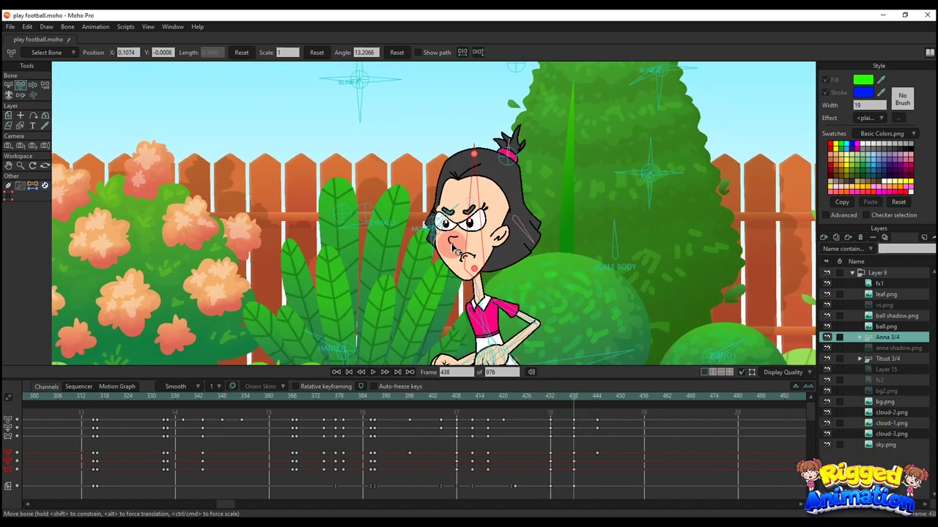
left_click(462, 198)
Step: Set the selected bone's key at frame 432 to Step interpolation and play back Anna's landing
left_click(574, 423)
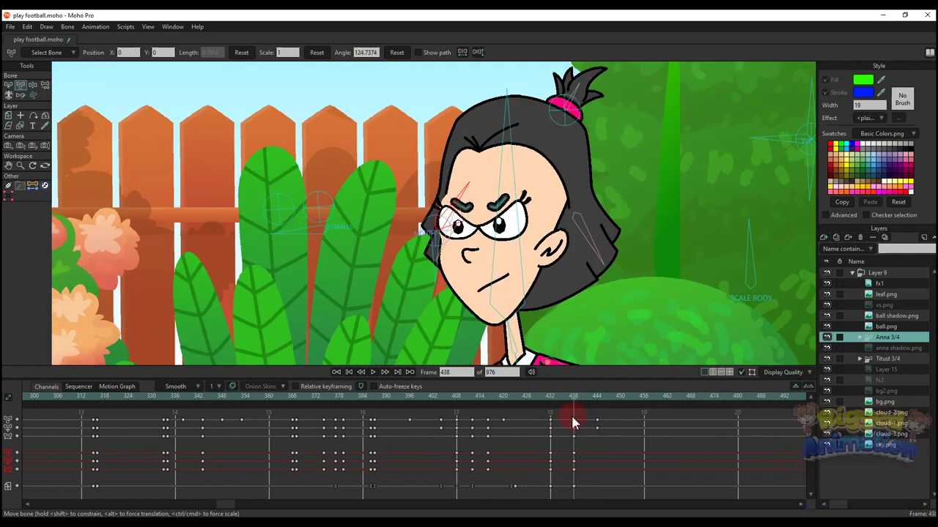
right_click(552, 458)
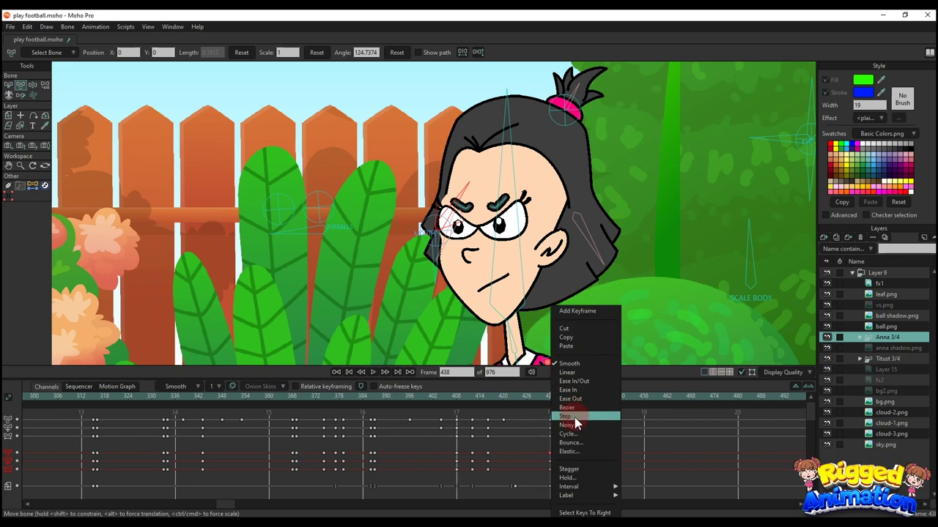
left_click(576, 418)
left_click(551, 396)
key("space")
scroll(584, 228, "down", 5)
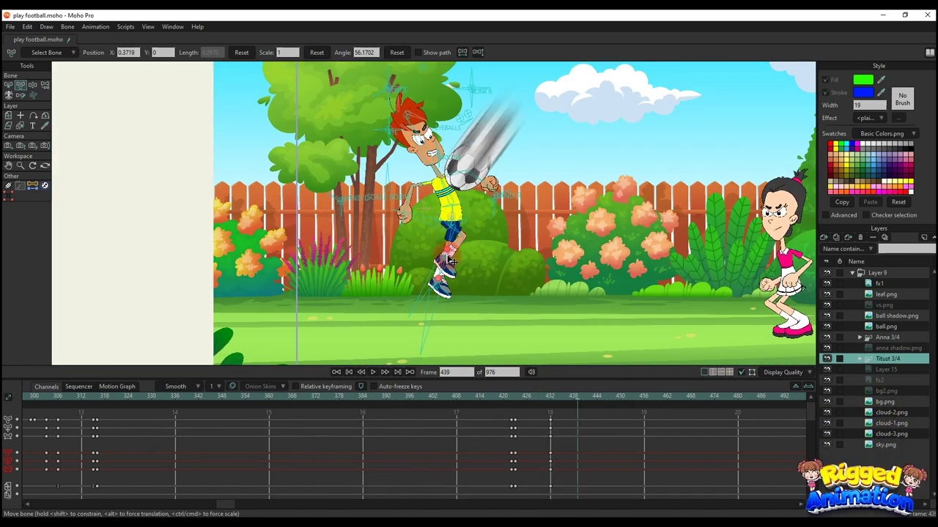
Step: Extend Titust's legs downward at frame 439, with the rear leg straighter and the front knee bent forward
key("y")
key("y")
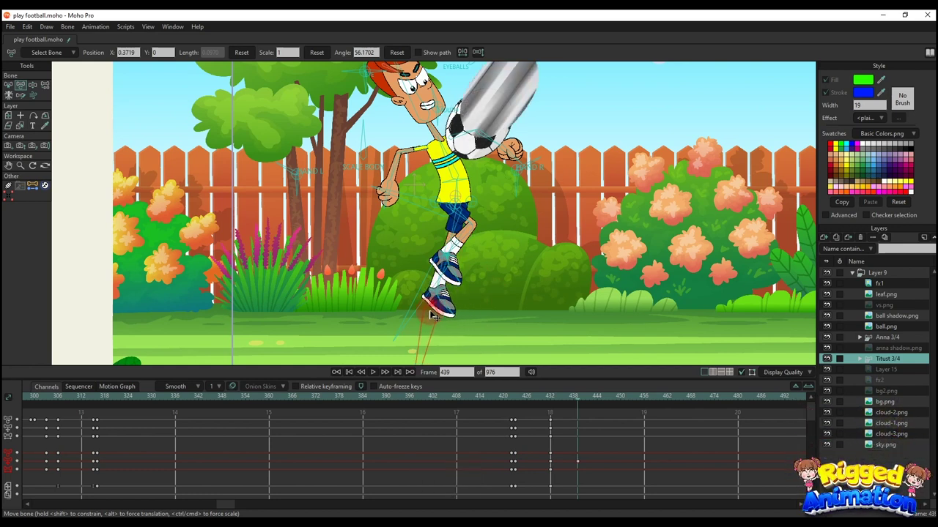
mouse_move(441, 281)
left_mouse_down()
mouse_move(423, 323)
mouse_move(438, 304)
left_mouse_up()
key("x")
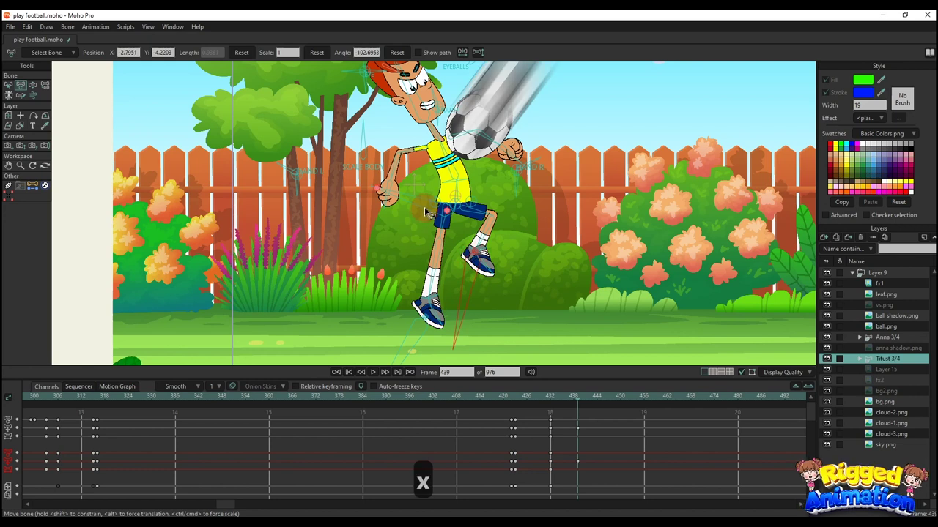
Step: Lower Titust's hips at frame 439 and level the foot of his supporting leg on the grass
left_click_drag(422, 206, 448, 266)
key("y")
key("ctrl+z")
scroll(451, 265, "up", 5)
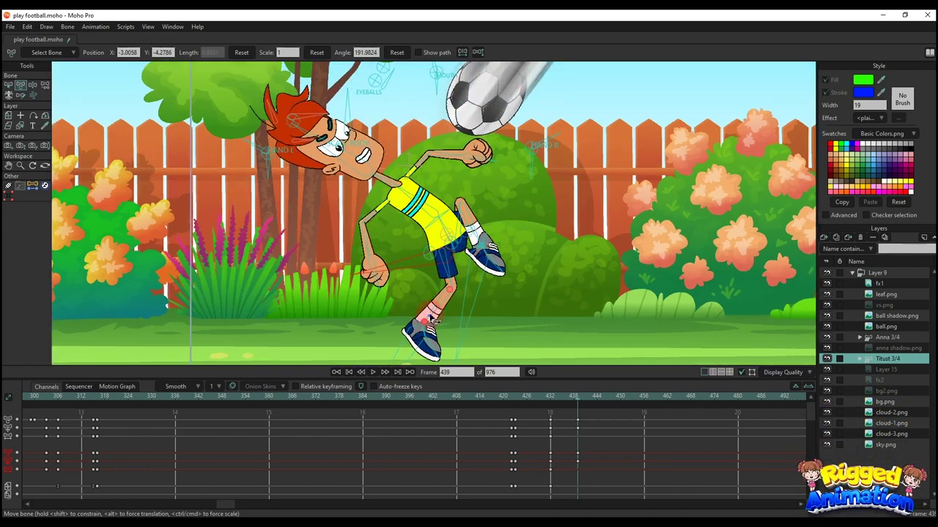
scroll(465, 183, "down", 3)
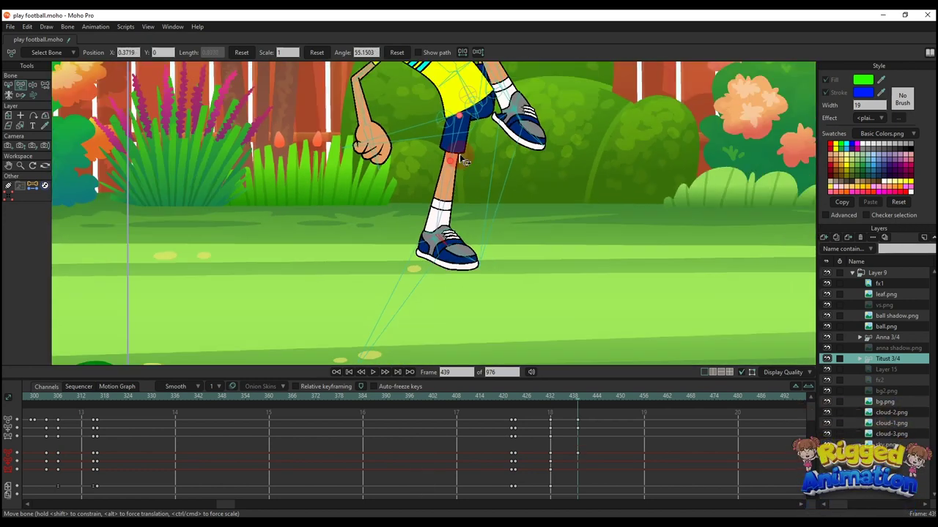
Step: Bring Titust's bent leg down near the ground at frame 439 and rotate his torso upright
left_click_drag(462, 158, 465, 250)
left_click_drag(507, 224, 480, 321)
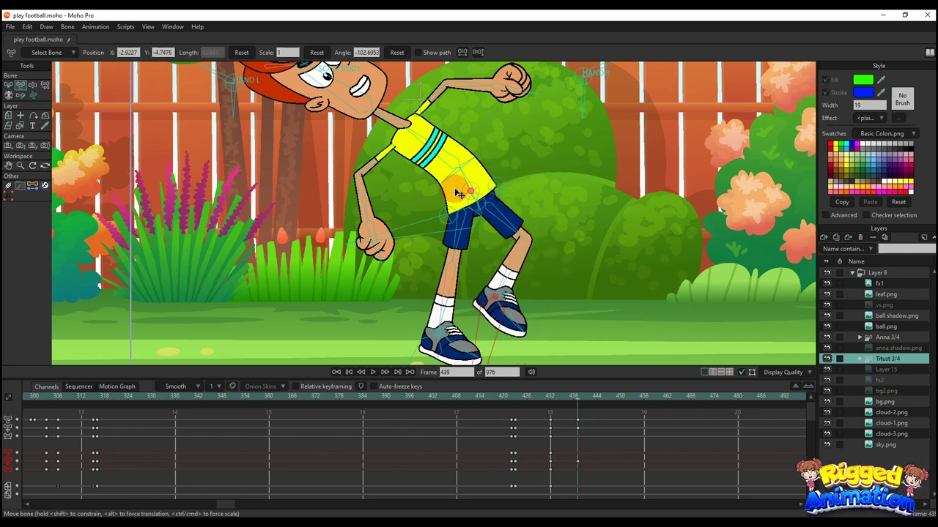
left_click_drag(470, 182, 462, 206)
scroll(478, 180, "down", 2)
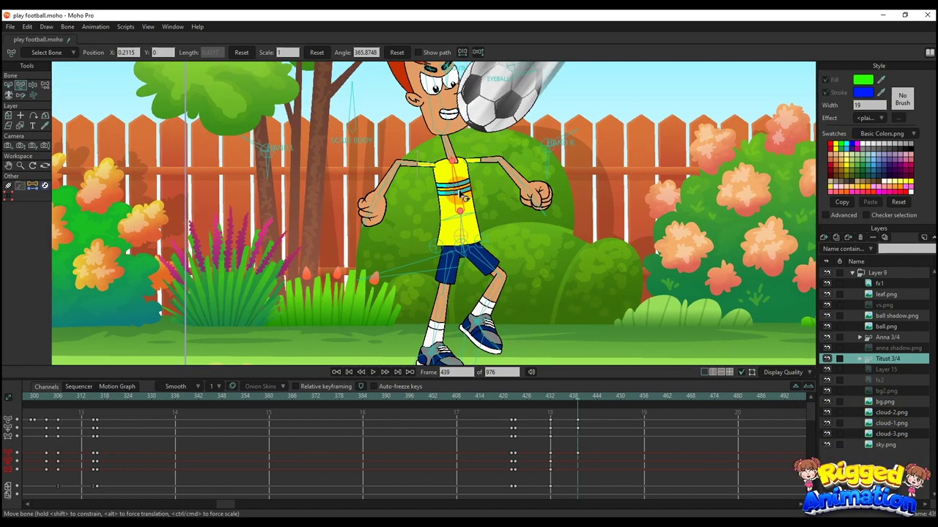
Step: Adjust Titust's hips at frame 439, placing them slightly lower over his supporting leg
scroll(449, 228, "down", 1)
left_click_drag(445, 236, 446, 252)
left_click(448, 255)
scroll(449, 255, "up", 4)
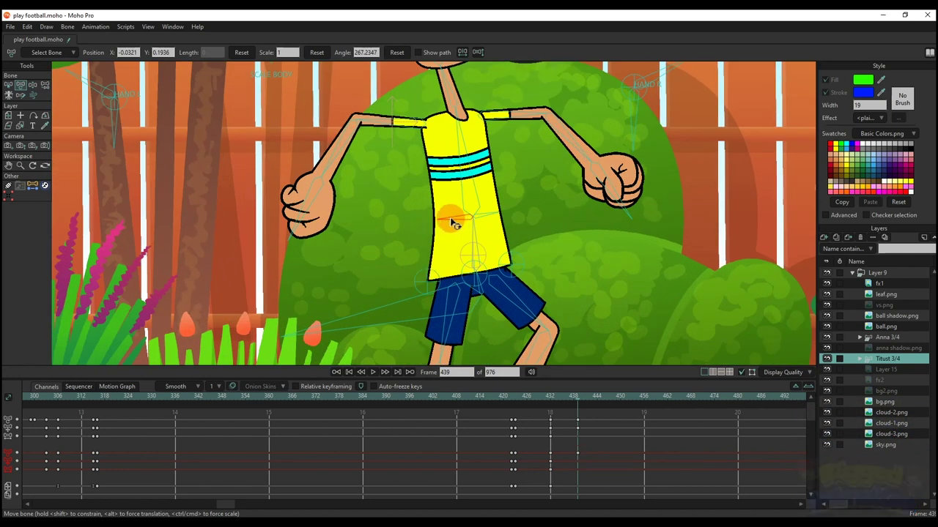
left_click(475, 286)
scroll(475, 286, "down", 3)
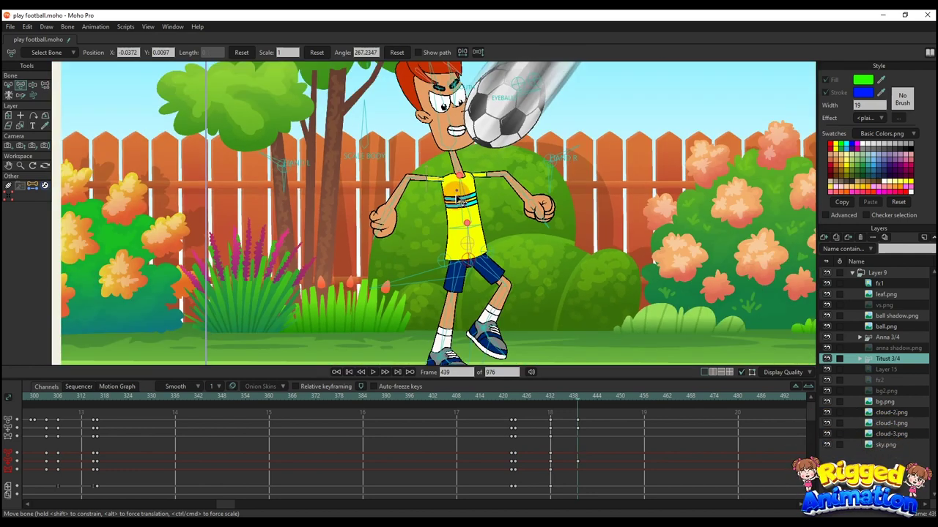
Step: Raise Titust's front leg forward at frame 439 into a kicking pose while his other leg stays planted on the grass
left_click_drag(408, 241, 418, 252)
scroll(423, 254, "down", 3)
left_click_drag(447, 322, 431, 286)
left_click_drag(435, 308, 433, 271)
scroll(481, 274, "up", 5)
left_click_drag(501, 248, 531, 224)
scroll(532, 226, "down", 5)
Step: Refine the bend of Titust's raised leg at frame 439 and tilt its foot to about 34 degrees
left_click_drag(469, 213, 473, 249)
scroll(352, 220, "down", 1)
scroll(351, 235, "up", 1)
key("x")
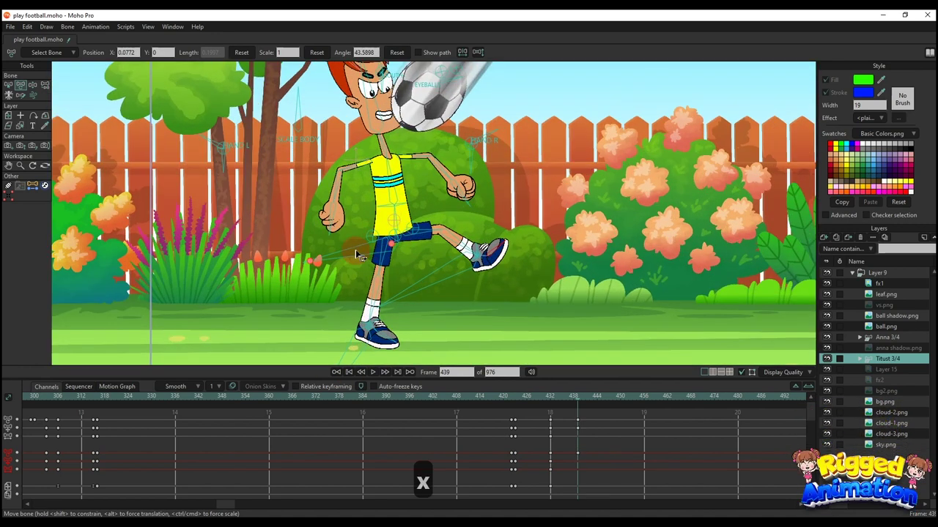
left_click_drag(355, 254, 381, 256)
key("y")
left_click_drag(471, 262, 460, 264)
scroll(459, 265, "up", 3)
scroll(454, 222, "down", 3)
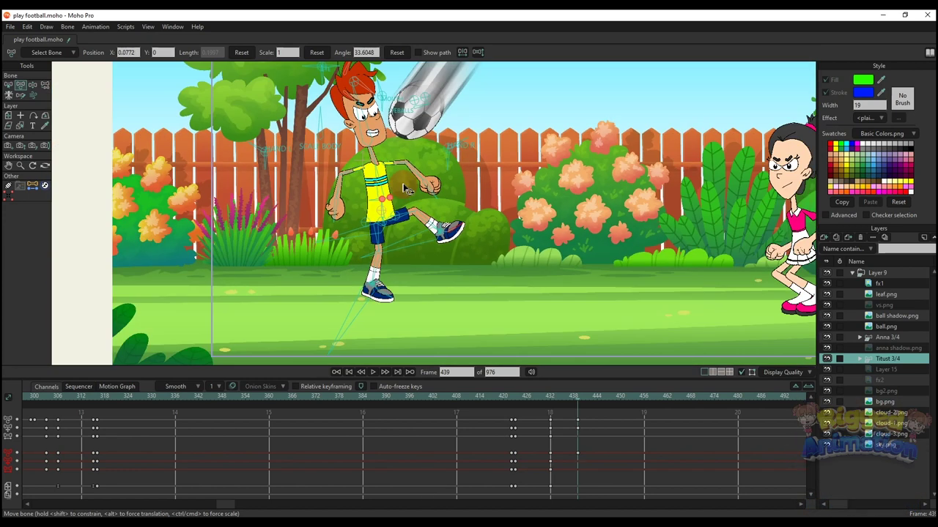
Step: Play back Titust's landing to check how it leads into the raised-leg pose
left_click_drag(404, 184, 416, 228)
scroll(418, 223, "down", 1)
left_click(522, 399)
key("space")
key("space")
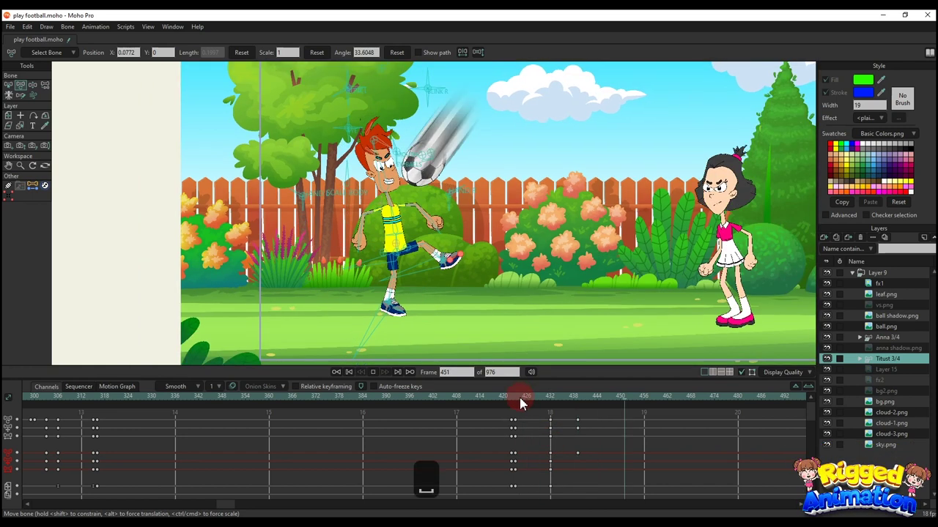
Step: Reset the ball layer's stretch to a uniform 0.0871 scale at frame 439, then rotate it and move it onto Titust's raised foot
left_click_drag(521, 399, 551, 410)
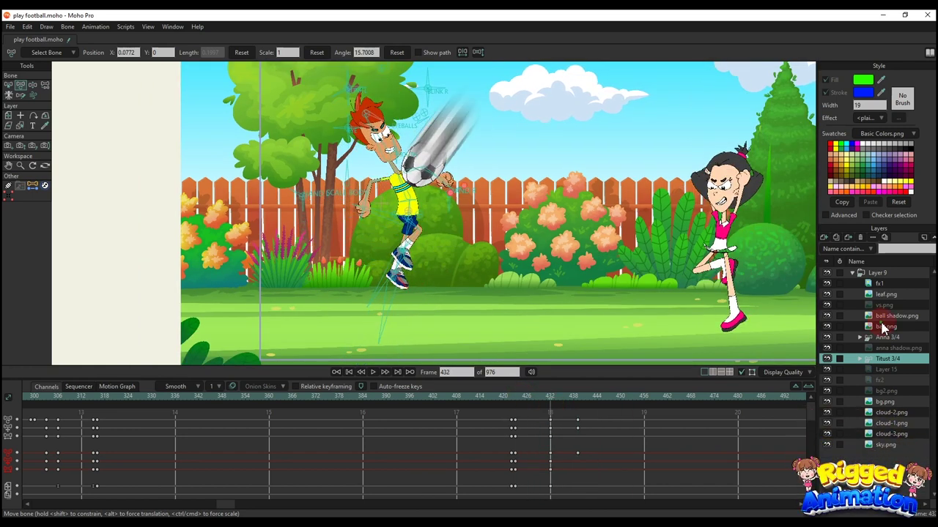
left_click(884, 327)
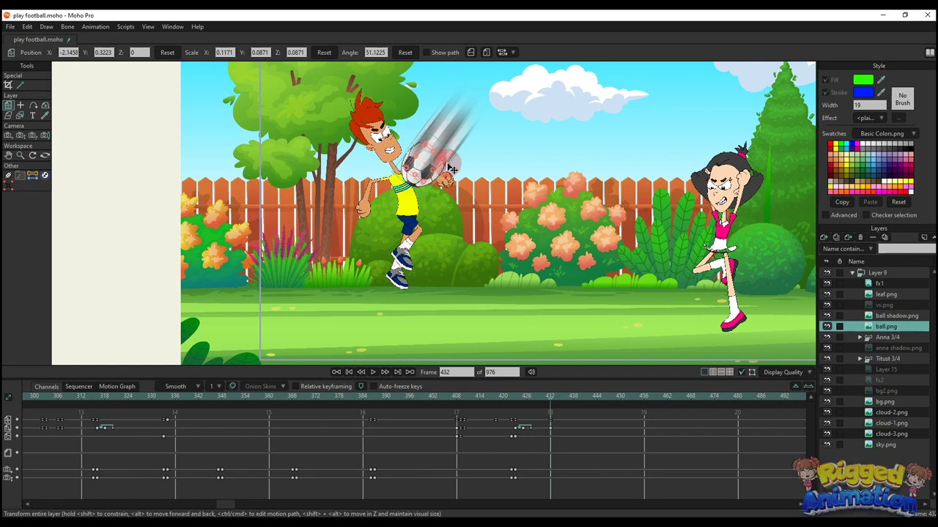
left_click(890, 359)
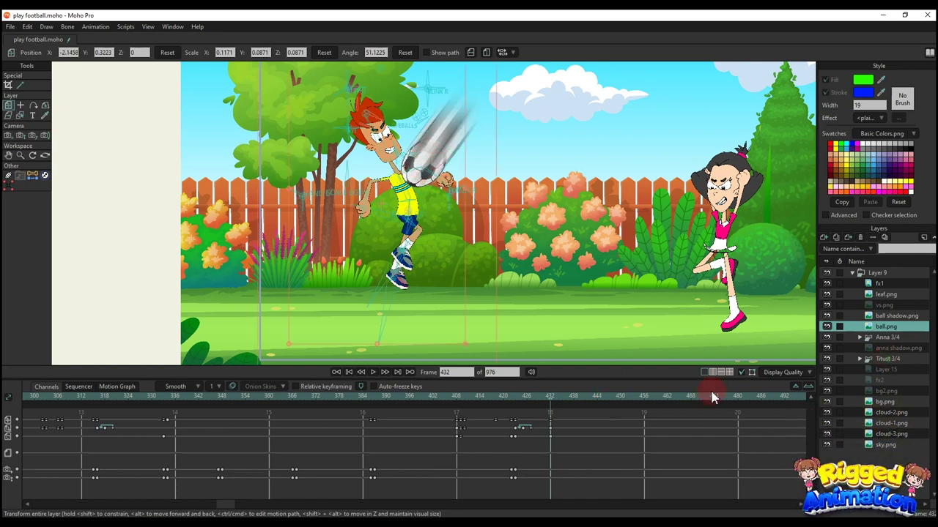
left_click(577, 400)
left_click(886, 327)
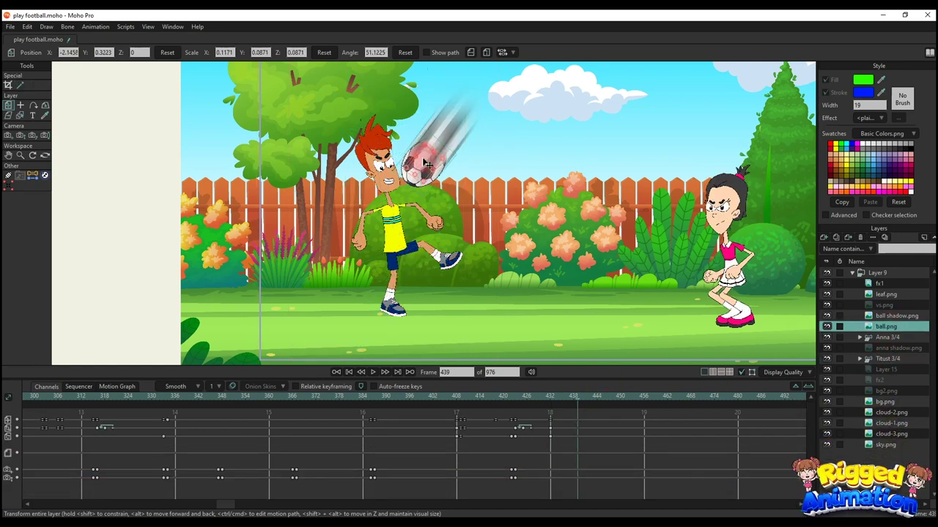
scroll(442, 92, "up", 1)
left_click(324, 52)
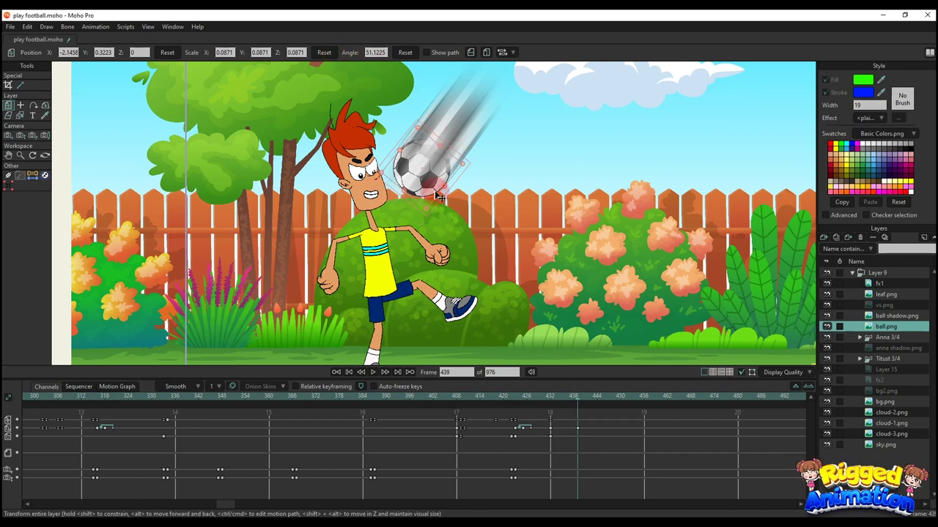
left_click_drag(445, 148, 466, 263)
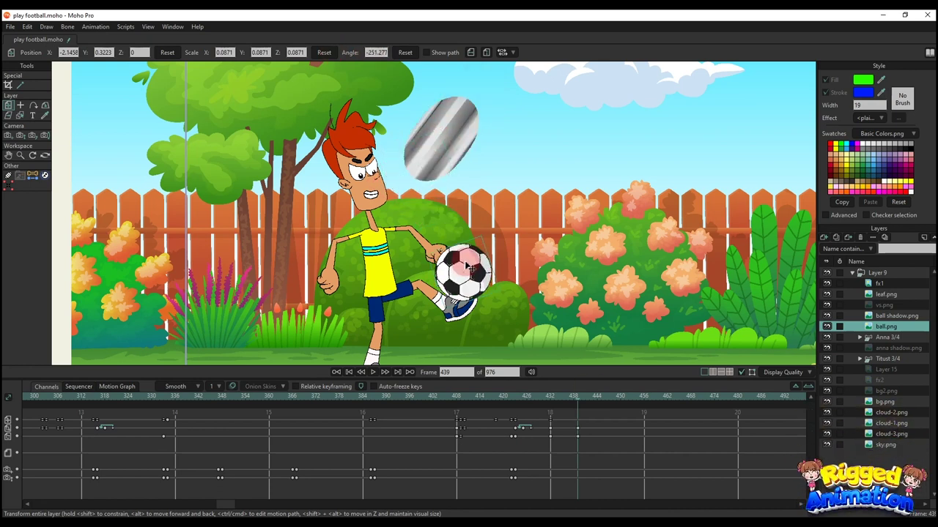
Step: Play back the ball's drop onto Titust's foot from before frame 432
scroll(467, 266, "down", 2)
left_click(539, 396)
scroll(578, 247, "down", 2)
key("space")
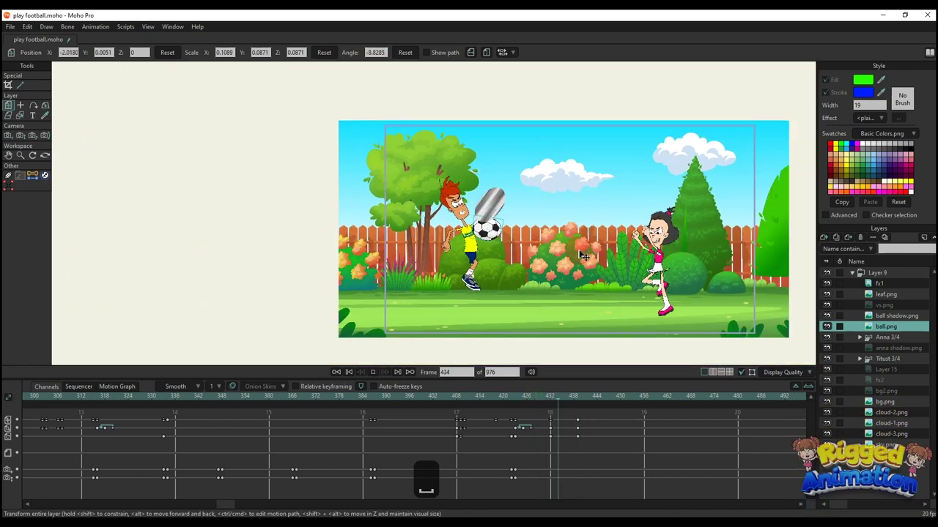
key("space")
left_click_drag(515, 397, 499, 397)
key("space")
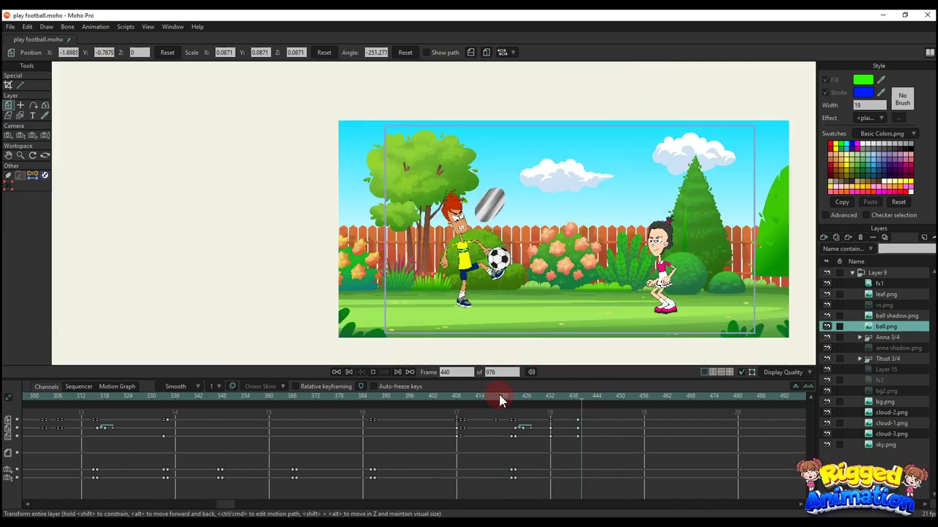
Step: Hide the ball shadow layer from frame 432 onward and play back the ball's drop
left_click_drag(577, 400, 550, 396)
scroll(492, 220, "up", 4)
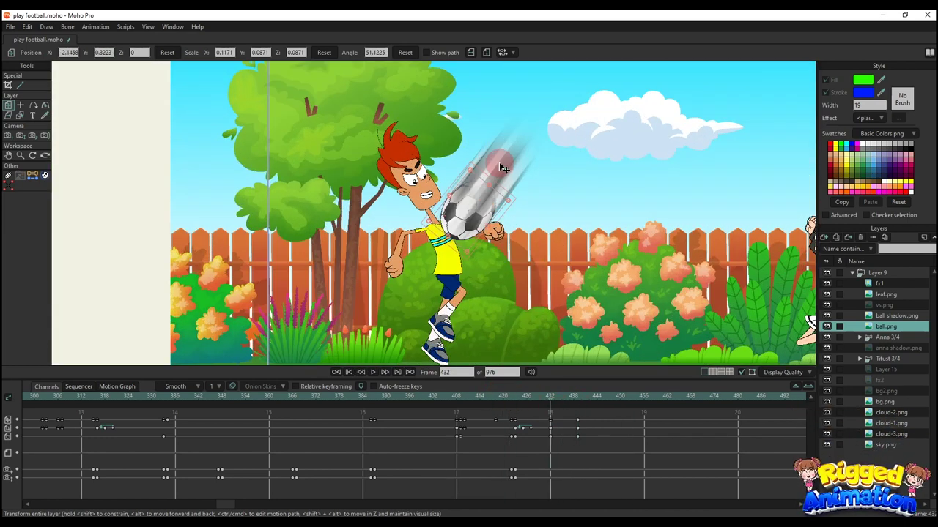
left_click(895, 316)
double_click(895, 316)
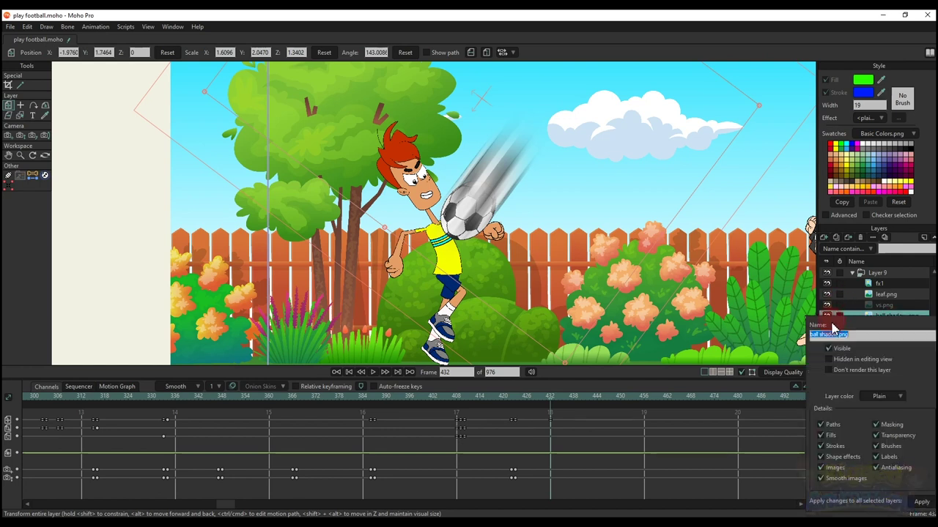
left_click(763, 325)
left_click(514, 397)
key("space")
scroll(575, 274, "down", 4)
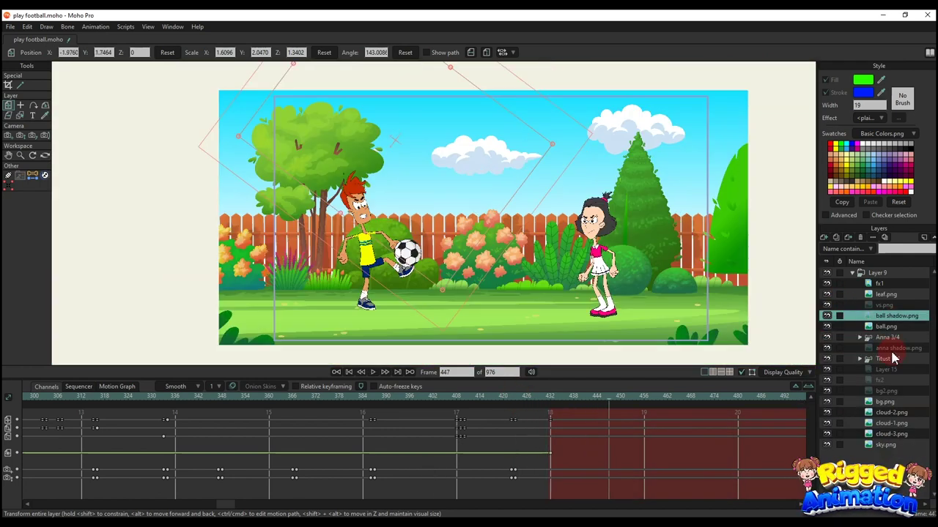
Step: Select the Titust 3/4 layer and freeze his full pose with keys at frame 439
left_click(890, 337)
left_click(910, 361)
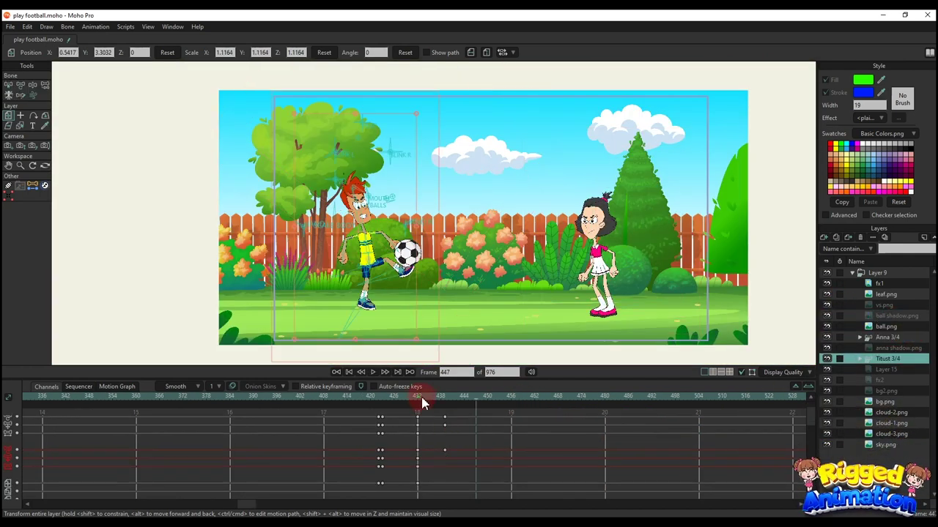
left_click(445, 399)
key("ctrl+f")
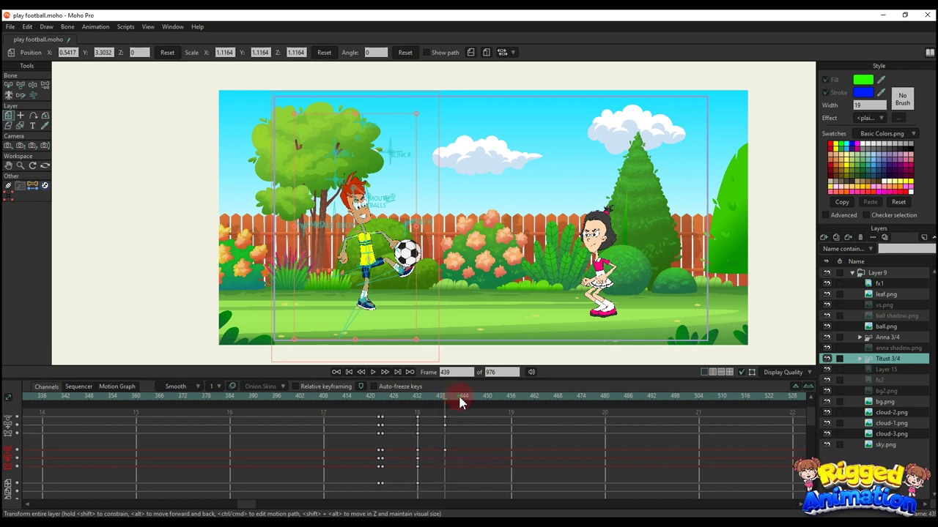
Step: Lower Titust's kicking leg at frame 444 and lean his torso back
left_click(463, 397)
key("t")
key("t")
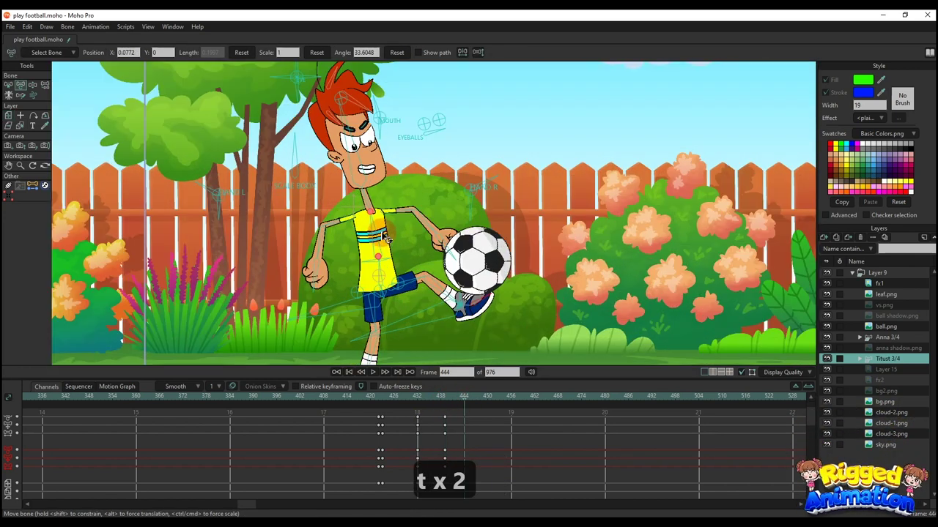
scroll(377, 283, "down", 5)
scroll(376, 283, "up", 4)
left_click_drag(356, 298, 347, 314)
left_click_drag(444, 307, 434, 287)
scroll(427, 328, "down", 2)
scroll(392, 284, "up", 5)
scroll(398, 285, "down", 4)
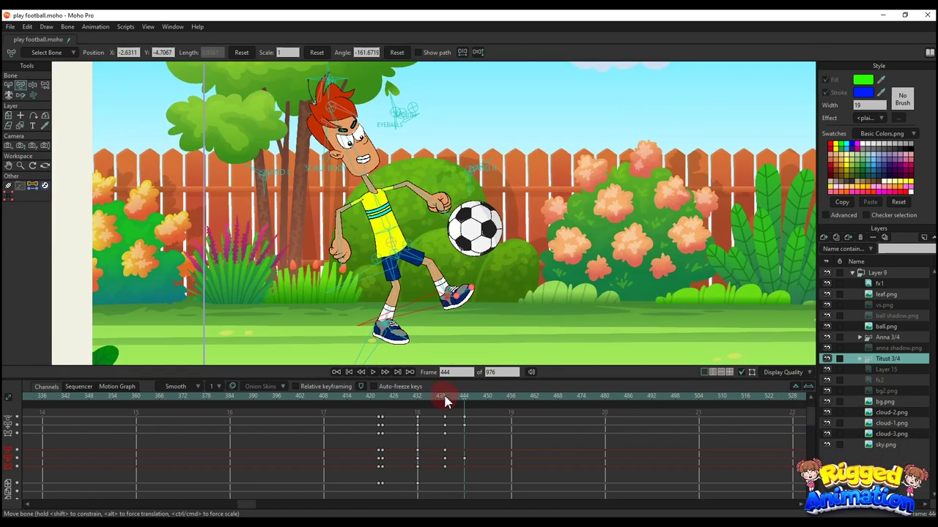
Step: Adjust Titust's arms and turn his head more upright at frame 444, then freeze the full pose with keys there
left_click_drag(444, 401, 464, 400)
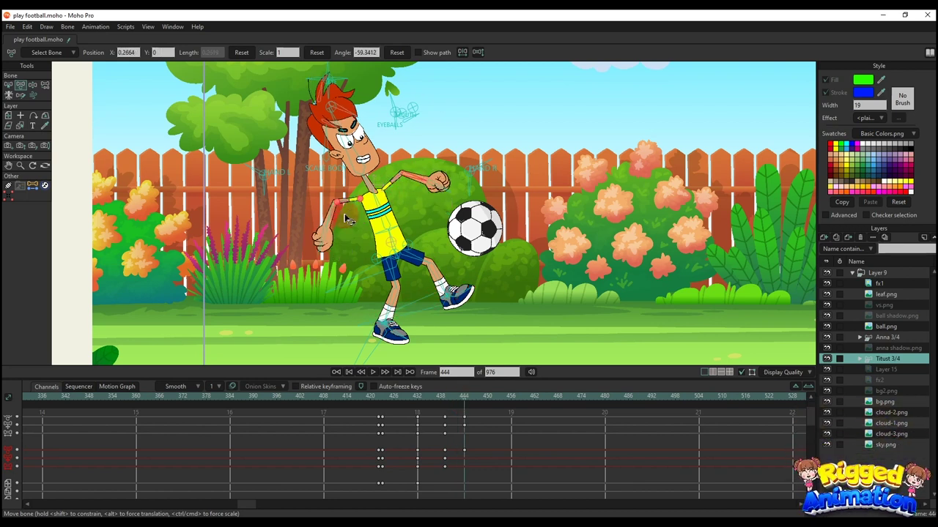
left_click_drag(444, 399, 465, 402)
scroll(335, 119, "up", 3)
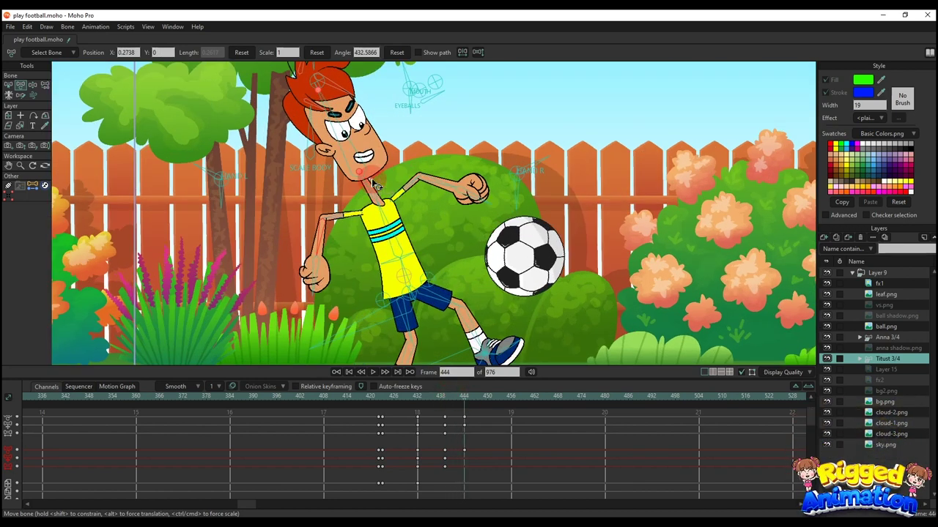
left_click_drag(375, 182, 380, 186)
key("ctrl+f")
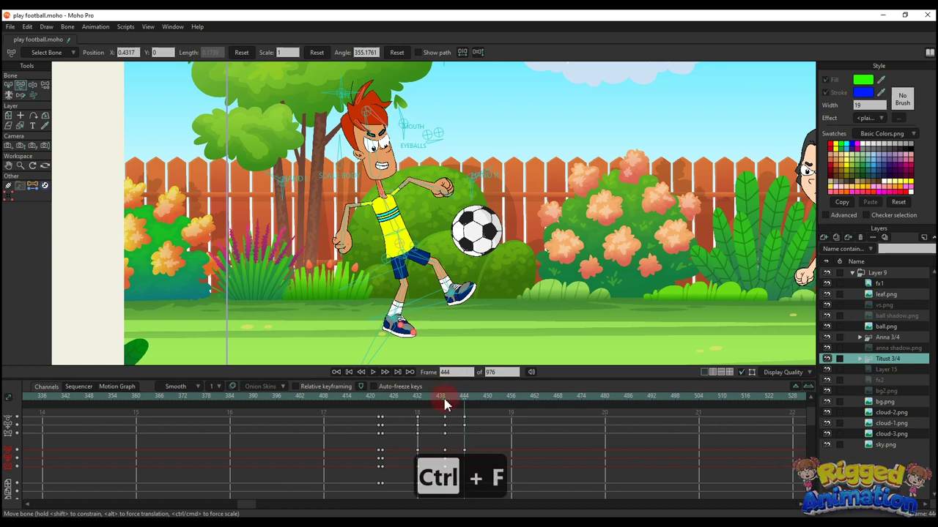
left_click_drag(445, 405, 465, 403)
Step: Flatten the tilt of Titust's raised foot and adjust its toe at frame 444
scroll(451, 297, "up", 5)
left_click_drag(459, 274, 468, 280)
left_click(524, 269)
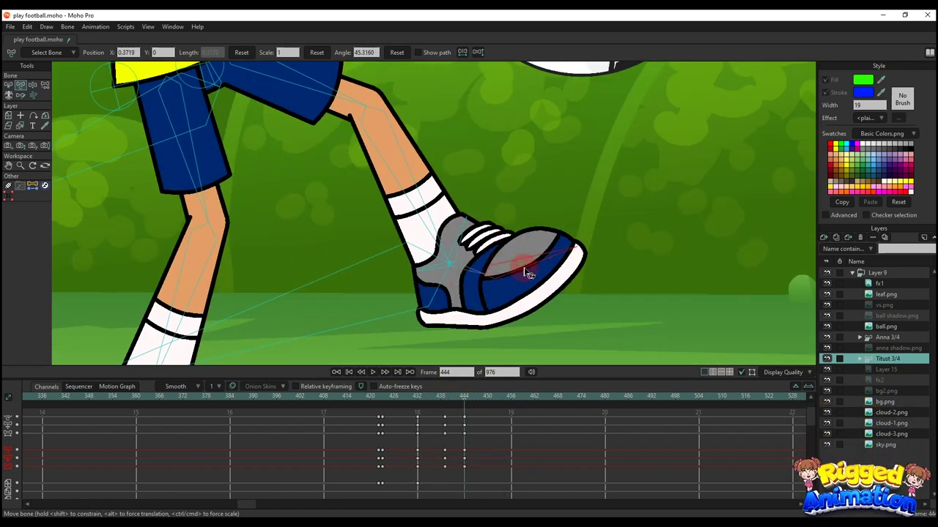
left_click_drag(526, 273, 529, 277)
scroll(471, 286, "down", 6)
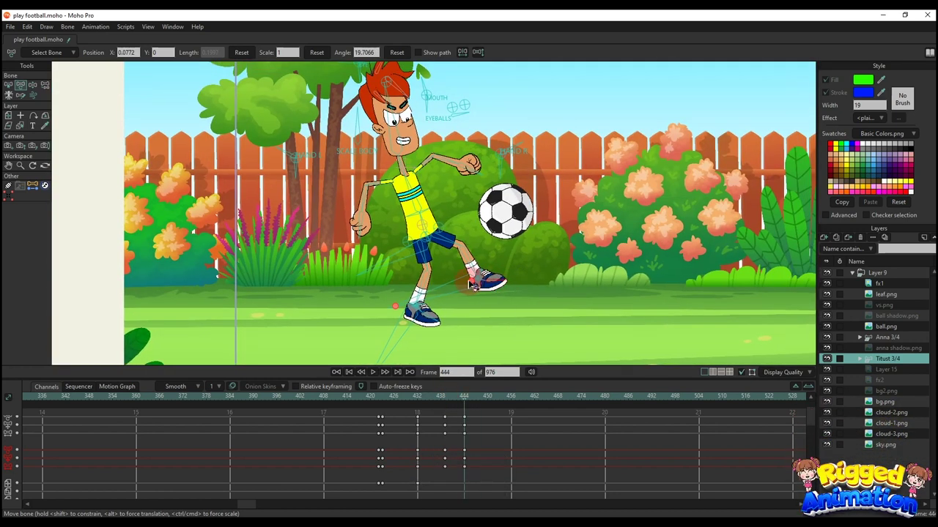
Step: Select the ball layer and move the ball down onto Titust's lowered foot at frame 444
mouse_move(452, 402)
left_mouse_down()
mouse_move(464, 403)
mouse_move(445, 402)
left_mouse_up()
scroll(496, 251, "down", 2)
scroll(484, 259, "up", 3)
right_click(482, 259, "alt")
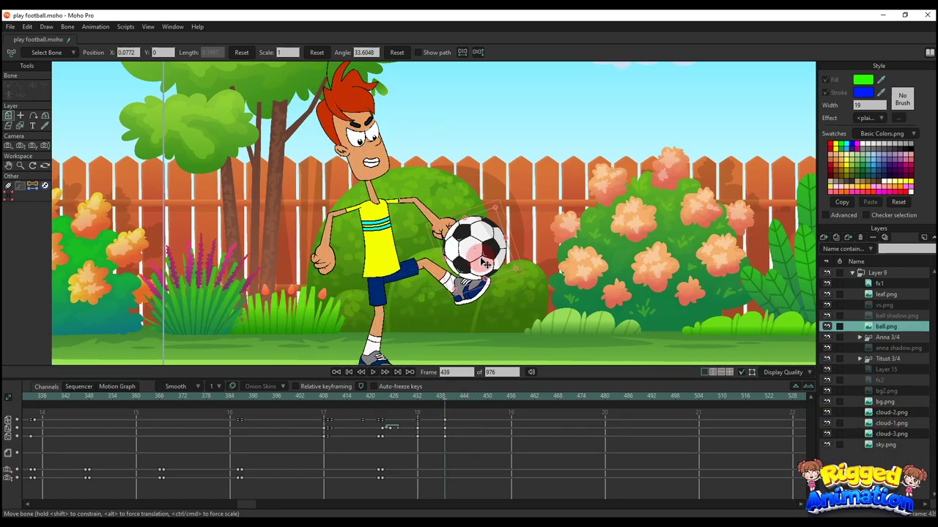
key("m")
left_click(462, 397)
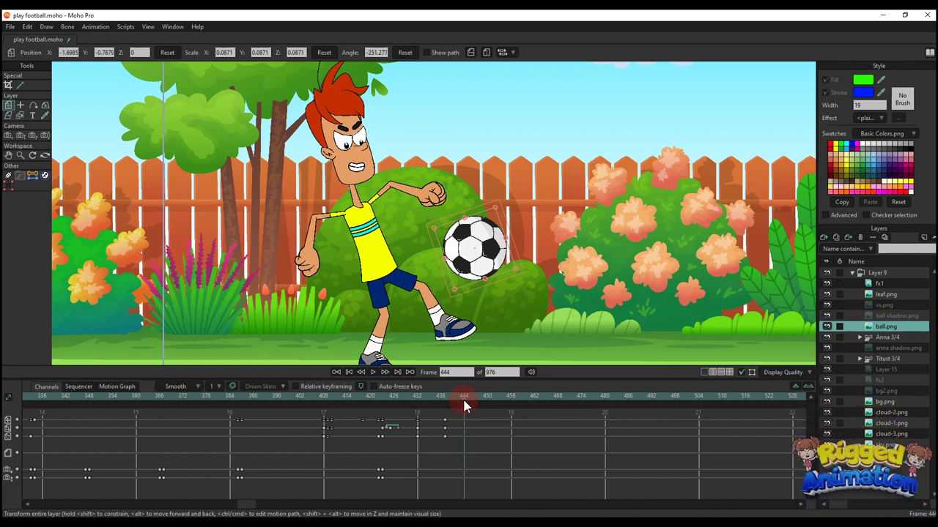
left_click_drag(483, 237, 476, 293)
Step: Review the frames leading up to 444 to check the ball's contact with Titust's foot
left_click(442, 398)
key("Right")
key("Right")
key("Right")
key("Right")
key("Right")
key("Right")
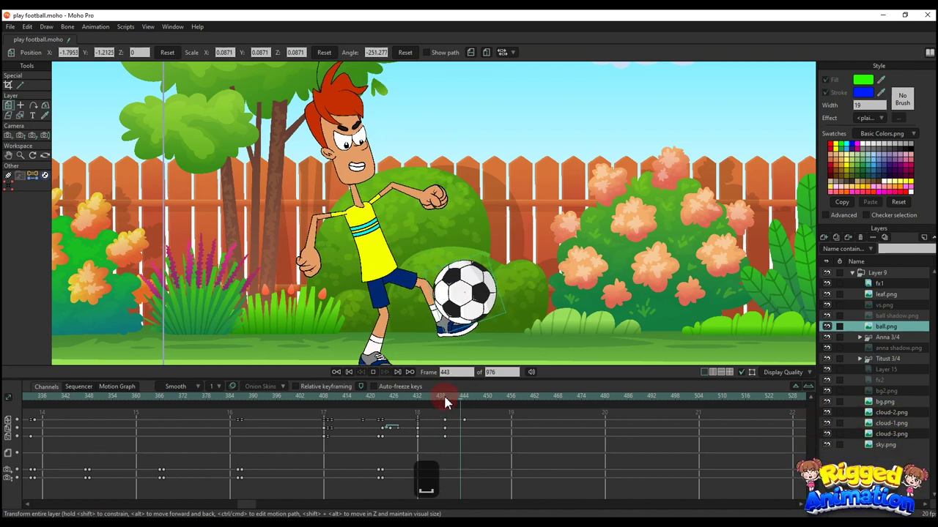
left_click(426, 397)
key("Right")
key("Right")
key("Right")
key("Right")
key("Right")
key("Right")
key("Right")
key("Right")
key("Right")
Step: Fine-tune the ball's vertical position at frame 444 so it rests on Titust's foot
scroll(481, 276, "up", 1)
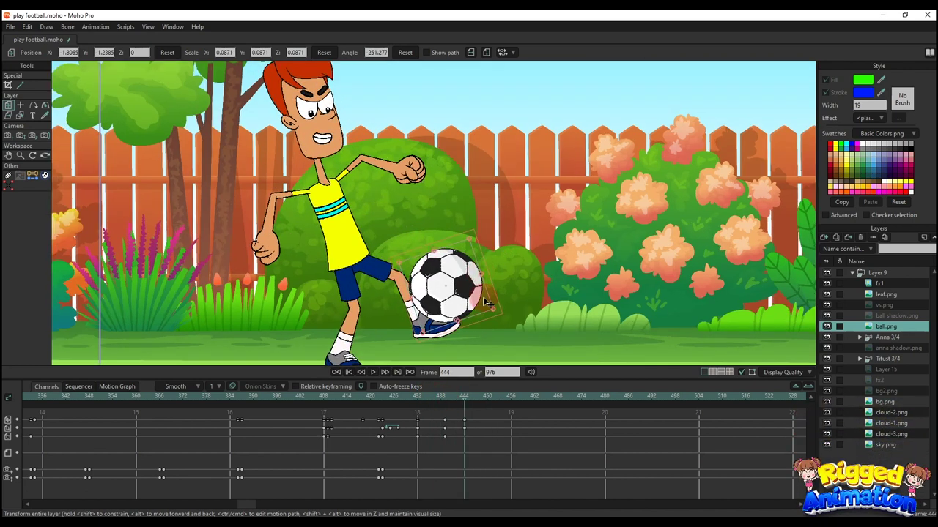
scroll(486, 302, "down", 2)
scroll(454, 317, "up", 3)
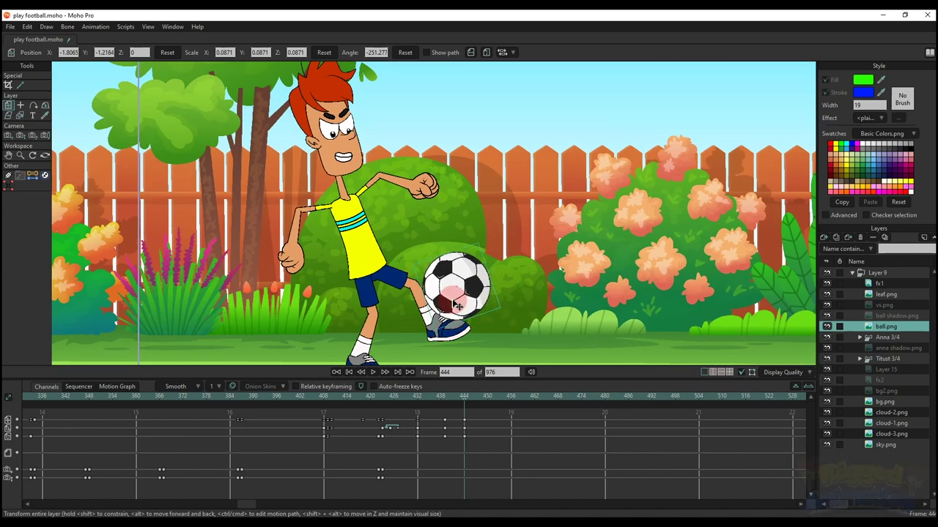
scroll(458, 310, "down", 3)
Step: Freeze Titust's full pose with keys at frame 444 and go to frame 450 for bone editing
left_click(887, 359)
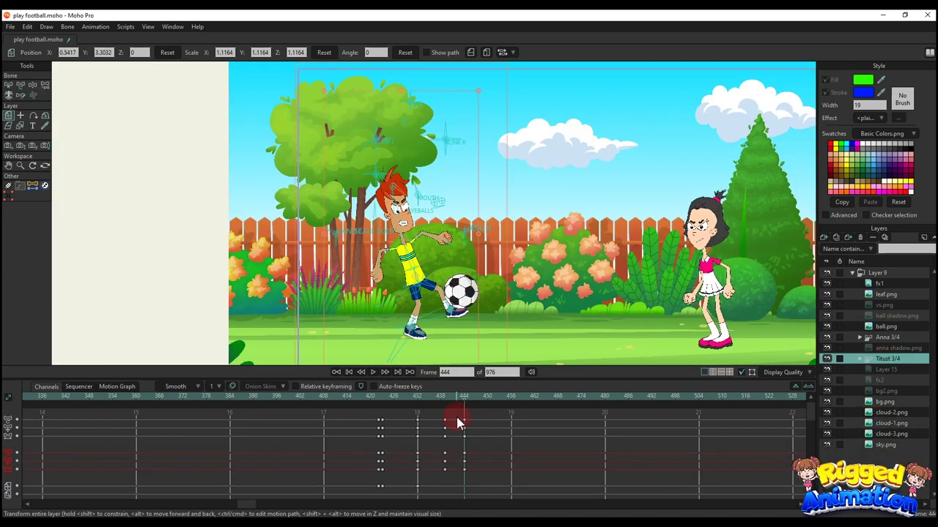
key("ctrl+f")
left_click(487, 397)
key("t")
scroll(399, 266, "up", 3)
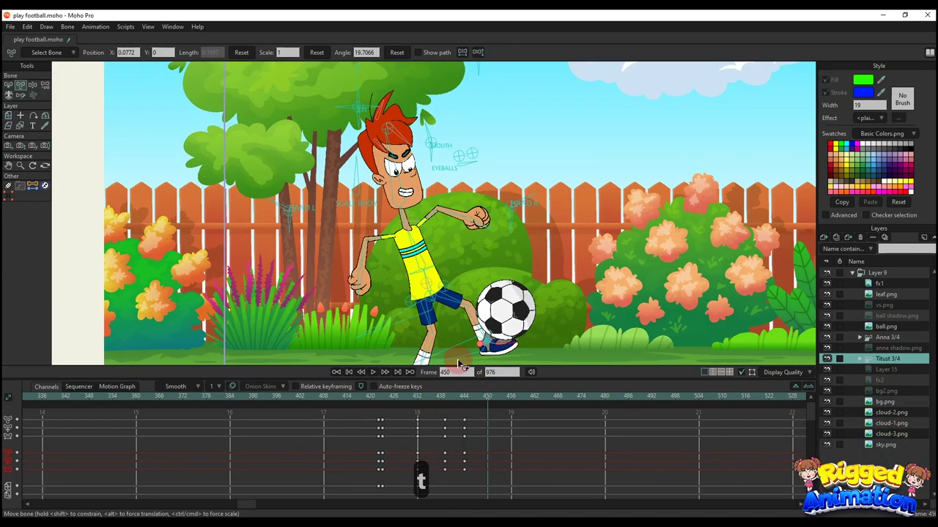
Step: Copy all of Titust's keys at frame 439 and paste them at frame 449
left_click(444, 397)
left_click_drag(444, 409, 445, 496)
key("ctrl+c")
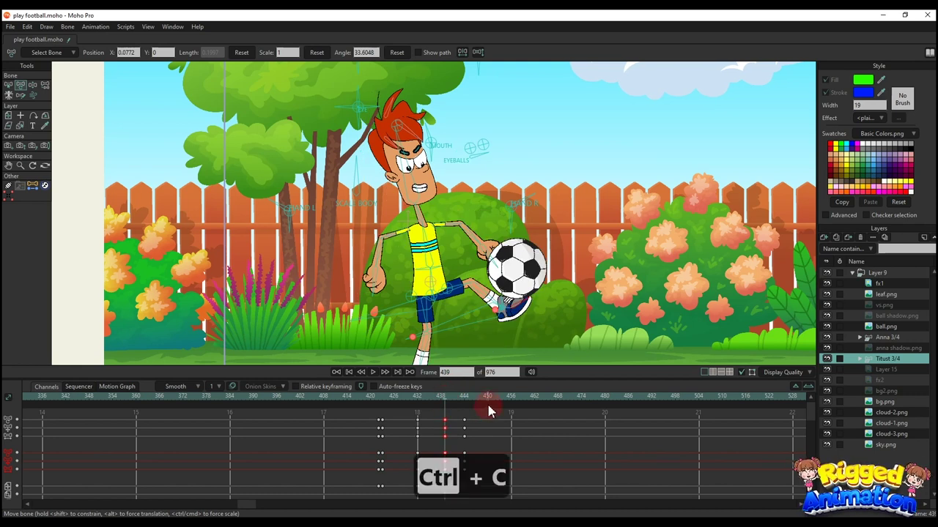
left_click(487, 398)
left_click(483, 398)
key("ctrl+v")
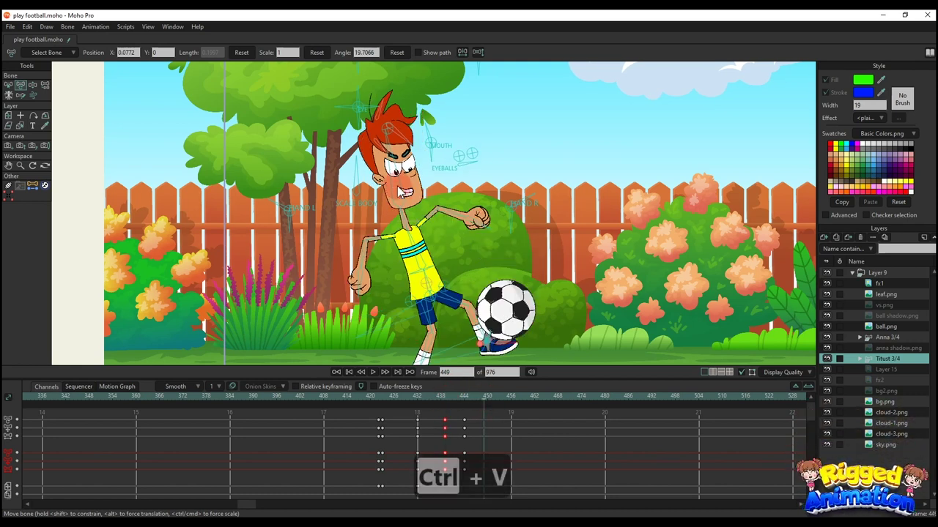
Step: Lean Titust's head and torso back at frame 449 by rotating his body bones
left_click_drag(401, 171, 395, 173)
scroll(401, 189, "down", 2)
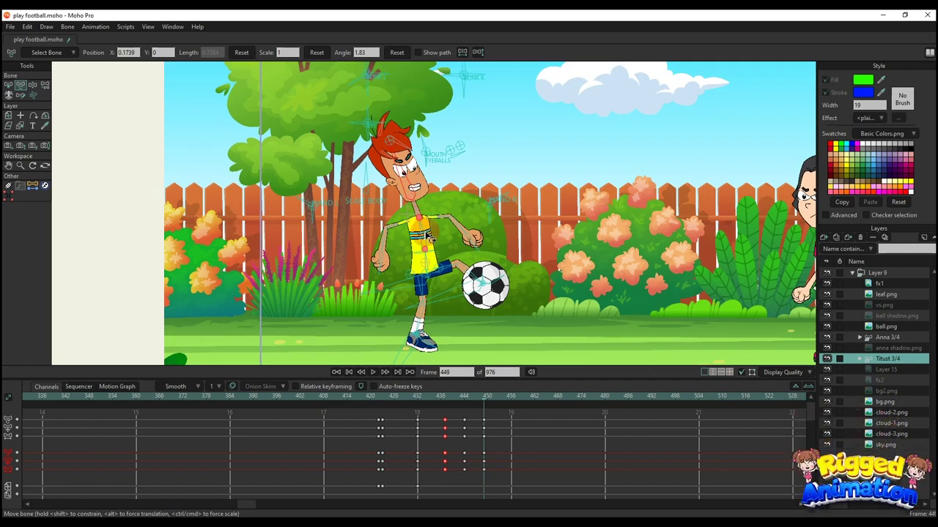
left_click_drag(421, 225, 405, 197)
scroll(401, 190, "up", 2)
scroll(401, 192, "up", 1)
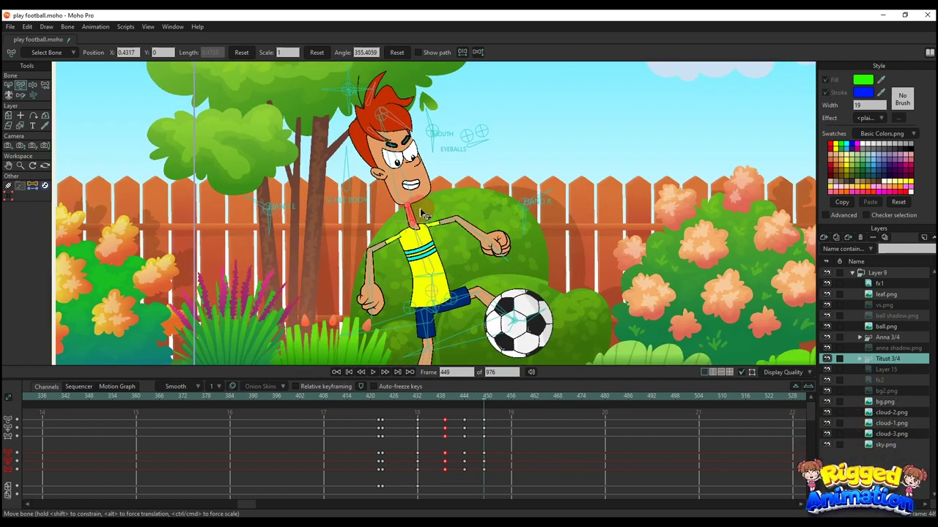
Step: Play back the juggle from around frame 444 to check Titust's motion against the ball
scroll(422, 206, "down", 4)
left_click(466, 399)
key("space")
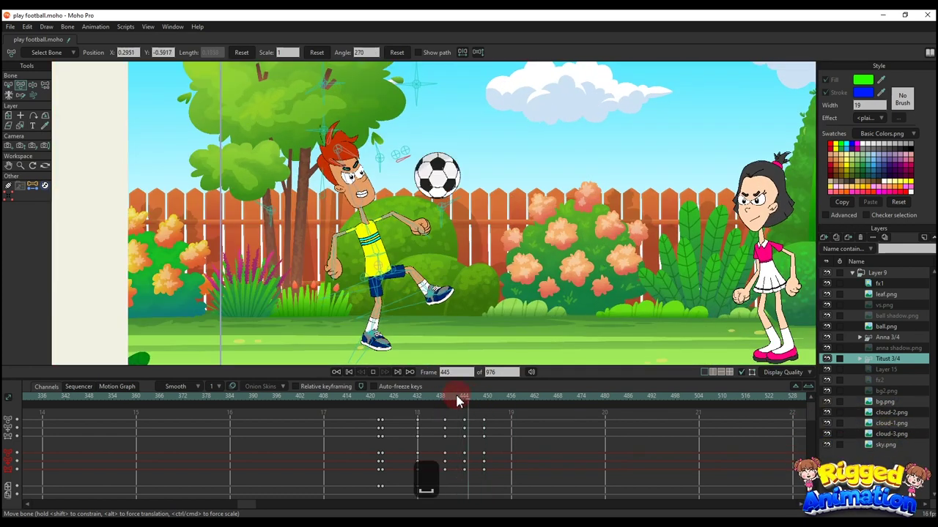
key("space")
left_click_drag(466, 397, 453, 400)
key("space")
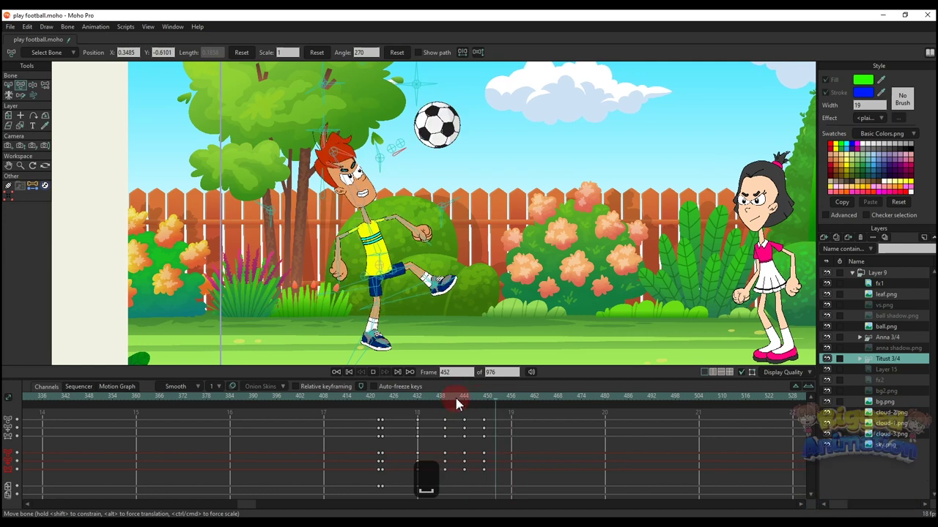
key("space")
Step: Select the ball layer and delete its rotation key at frame 449
left_click(463, 398)
left_click(442, 307)
right_click(443, 299, "alt")
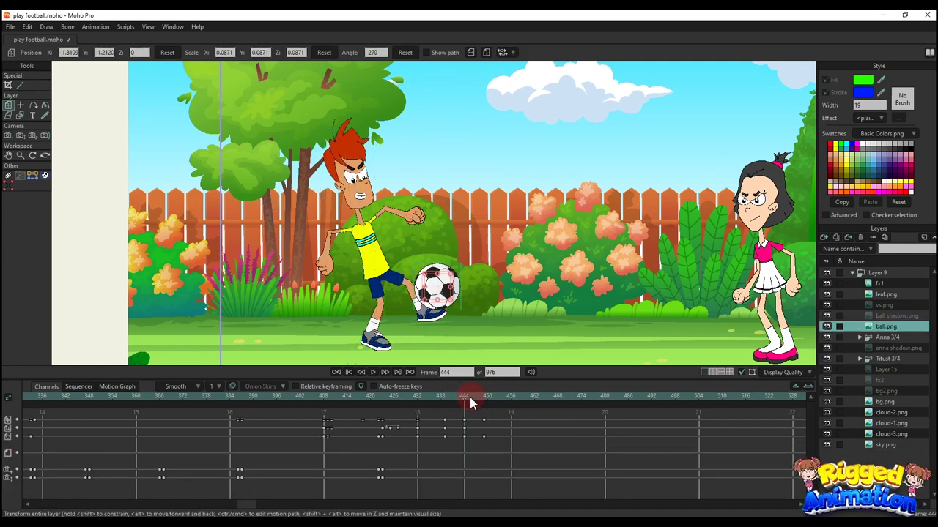
left_click(469, 397)
left_click(488, 444)
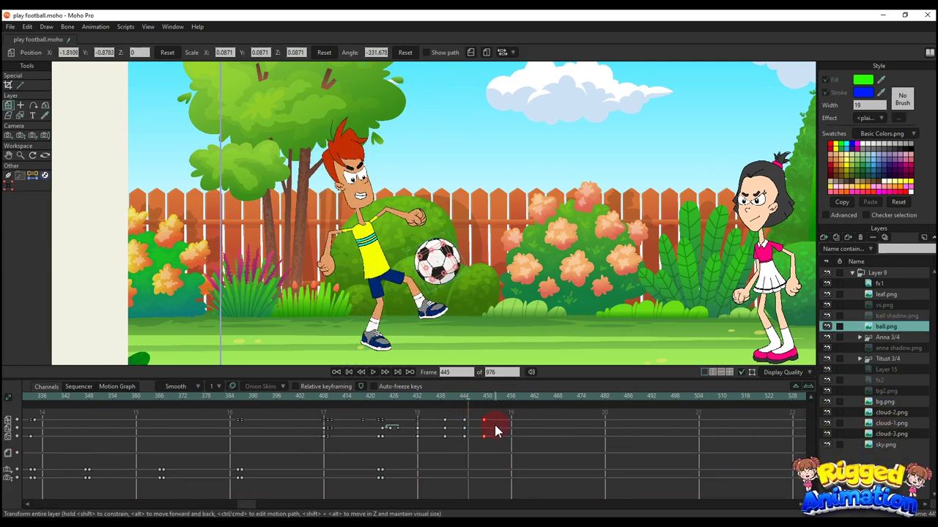
scroll(450, 244, "up", 2)
key("BackSpace")
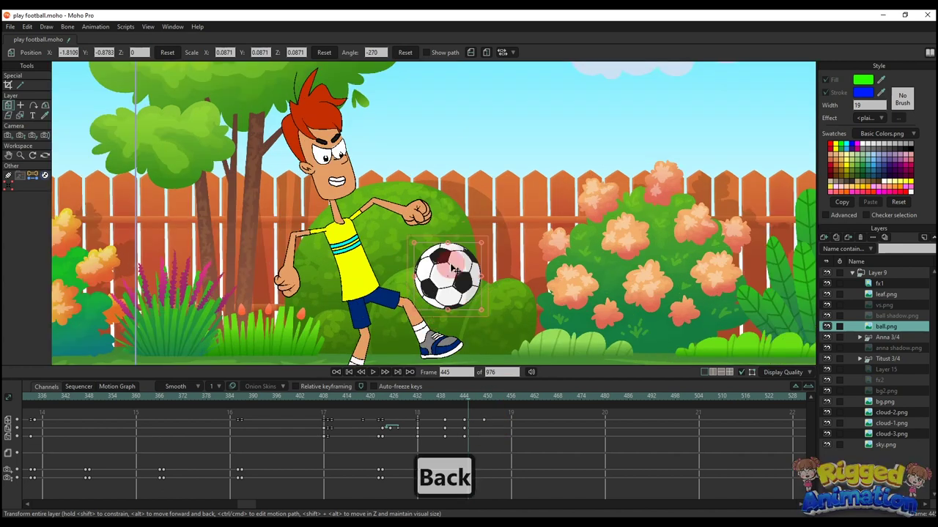
Step: Stretch the ball to an X scale of 0.1125, move that scale key to frame 446, and play back the bounce
scroll(448, 238, "down", 3)
left_click(466, 428)
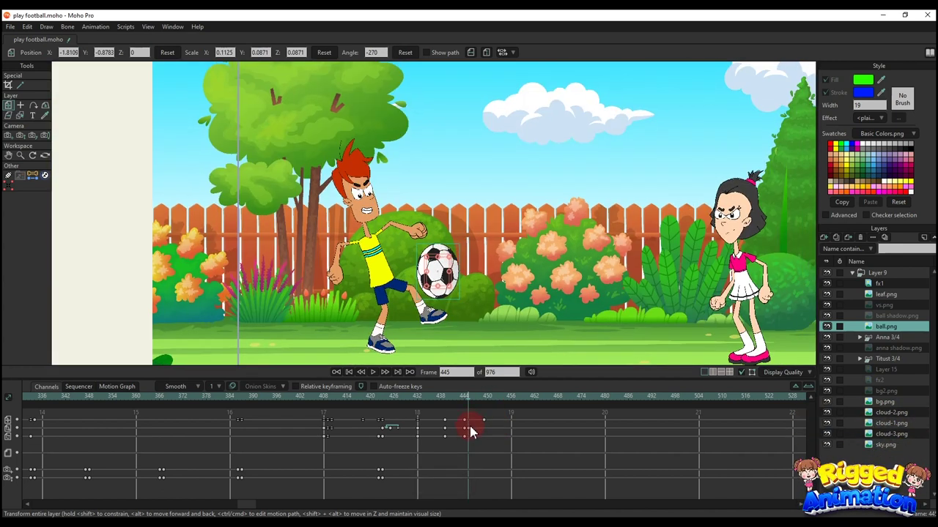
key("space")
key("space")
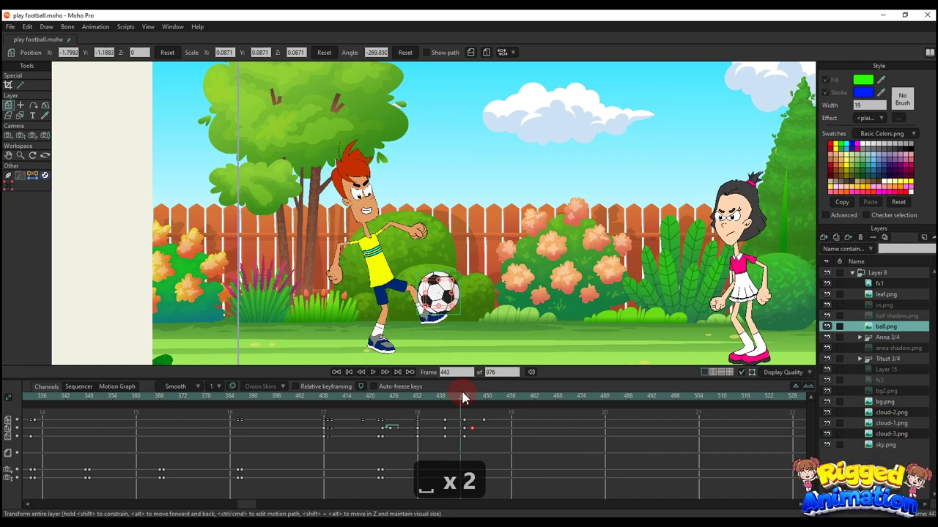
left_click(484, 399)
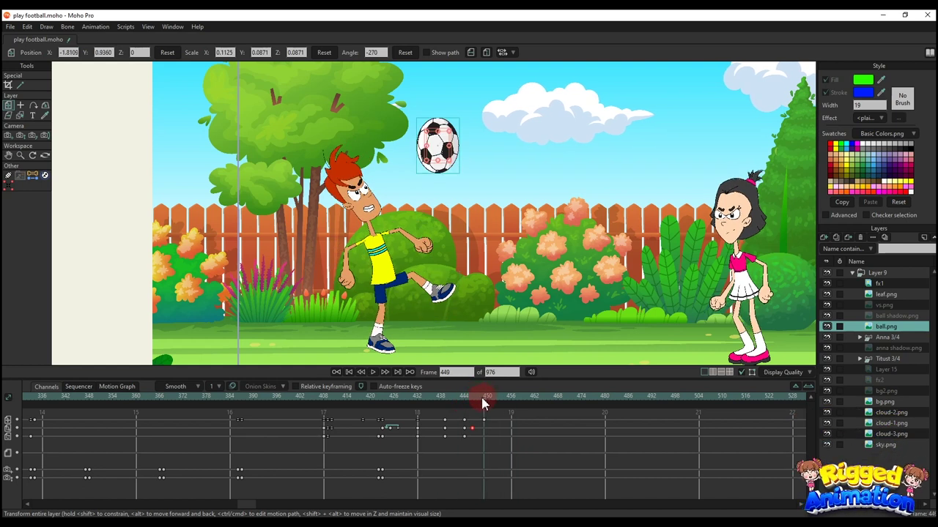
key("space")
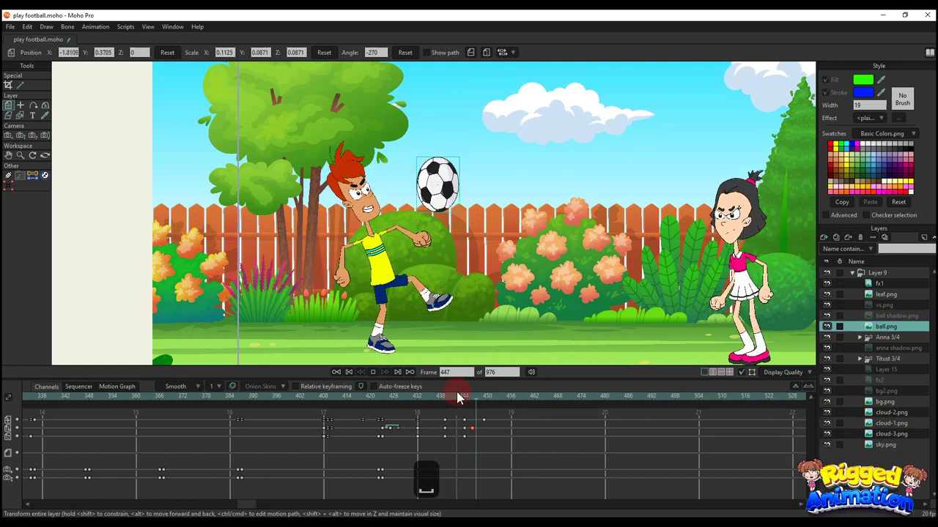
key("space")
scroll(472, 291, "down", 2)
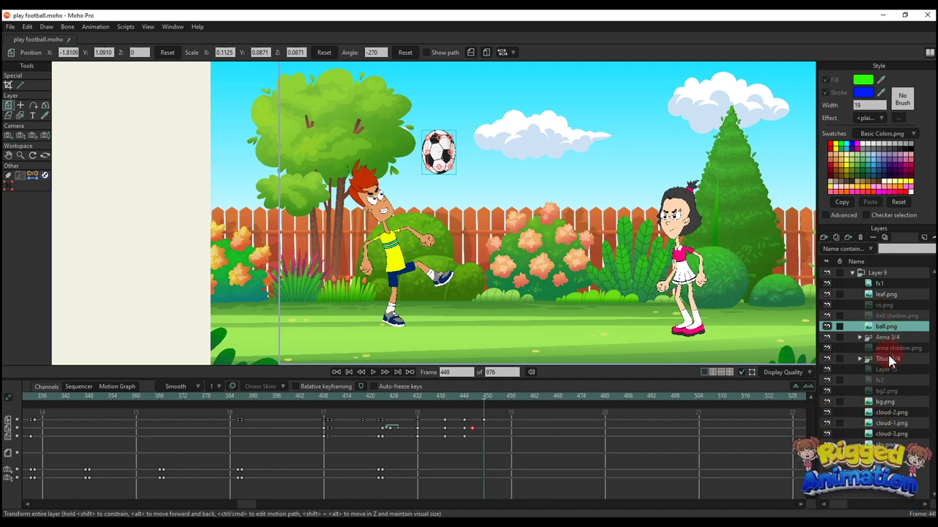
Step: Copy all of Titust's keys at frame 444 and paste them at frame 454
left_click(883, 359)
key("ctrl+c")
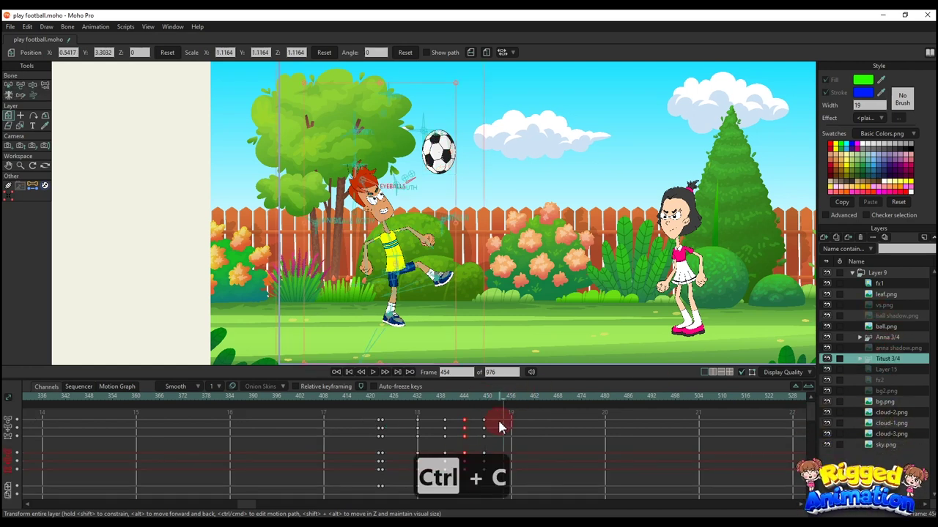
key("ctrl+v")
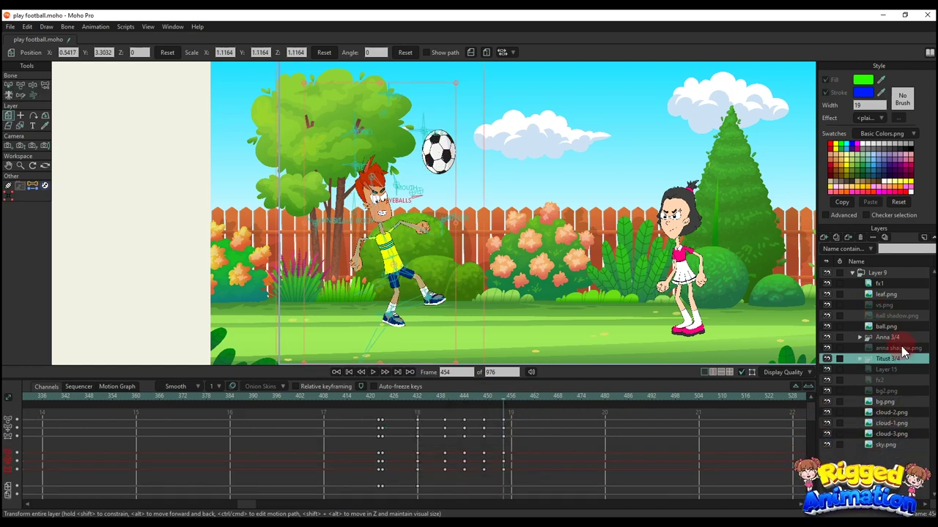
Step: Move the ball down onto Titust's foot at frame 454, to a Y position of about -1.154
left_click(885, 326)
scroll(428, 192, "up", 2)
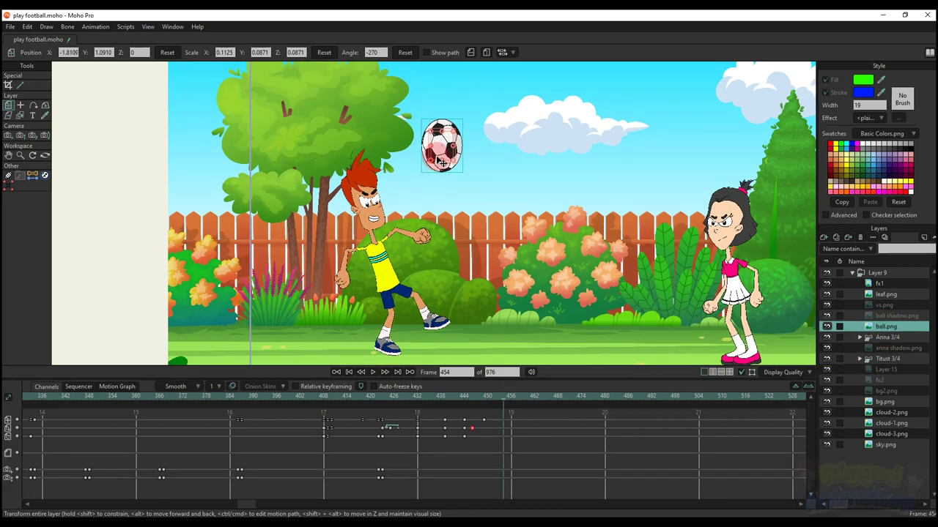
left_click_drag(442, 151, 450, 287)
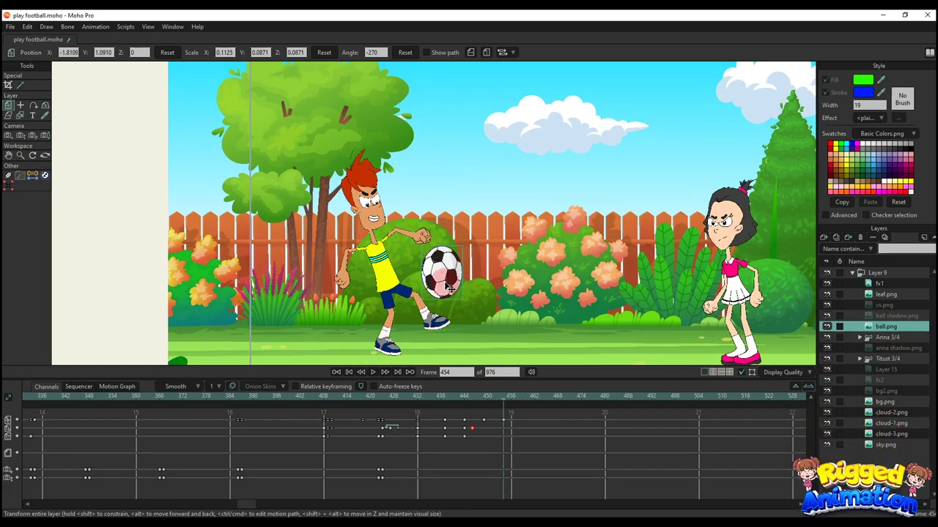
scroll(449, 302, "down", 1)
Step: Copy the ball's scale keys so it is stretched at frame 454 and round at frame 456
left_click(504, 408)
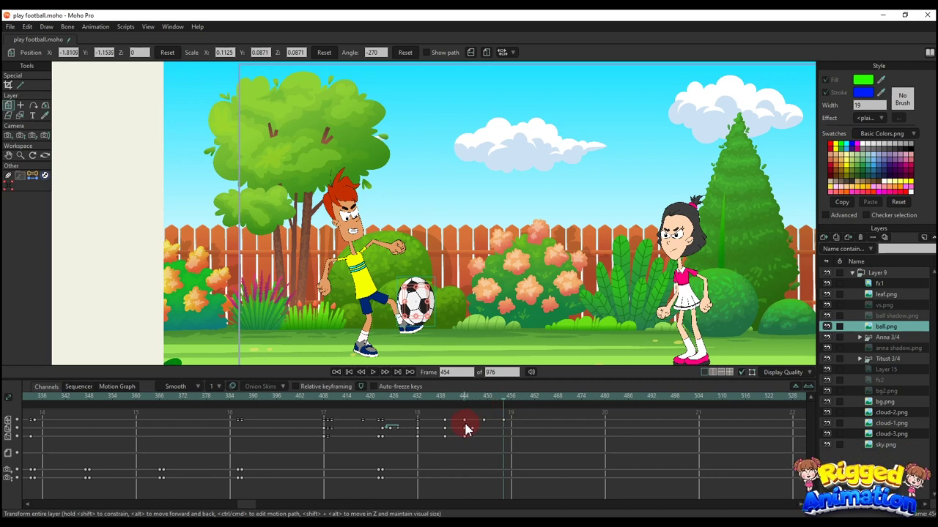
key("ctrl+c")
key("ctrl+v")
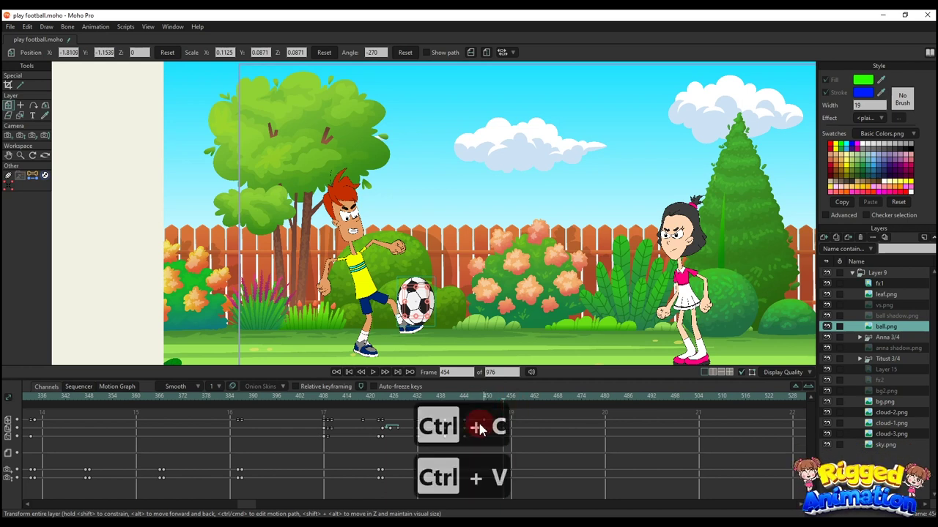
key("ctrl+c")
key("ctrl+v")
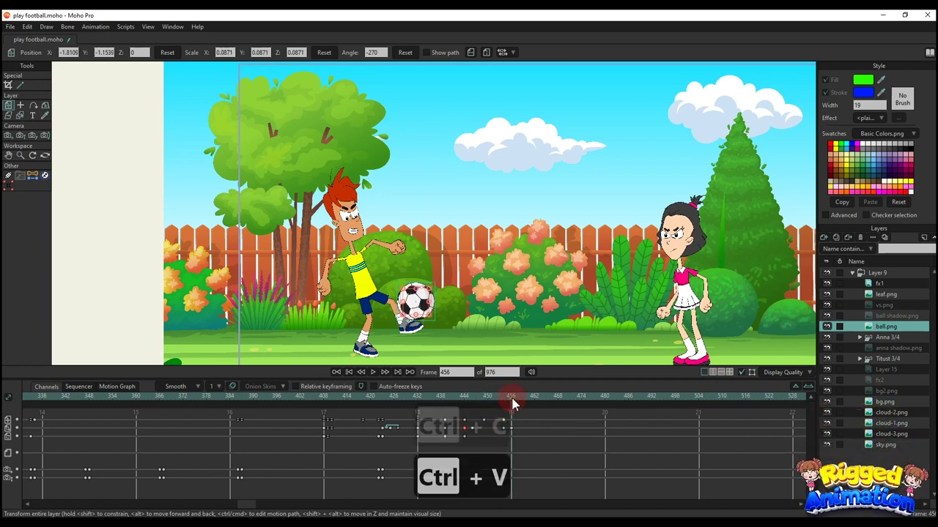
left_click(505, 408)
Step: Move the ball's round scale key to frame 455 and play back the juggle
scroll(438, 292, "up", 3)
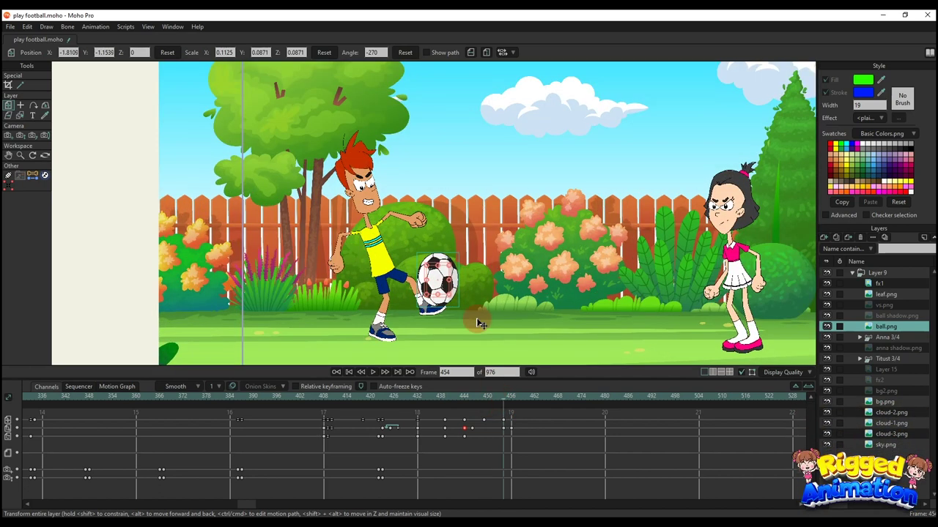
key("space")
key("space")
key("space")
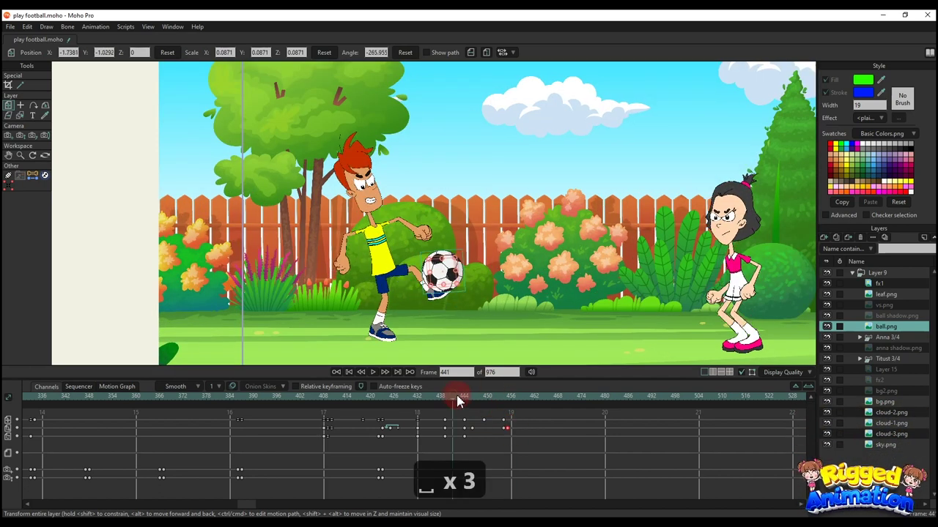
key("space")
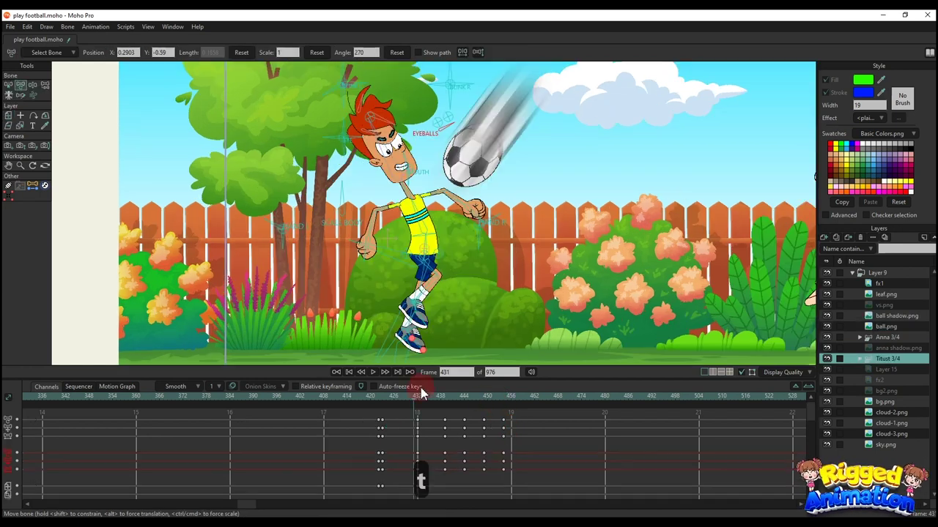
Step: Refine Titust's raised-leg pose by adjusting his hip and torso bones at frames 439 and 449
left_click_drag(420, 393, 443, 408)
scroll(421, 295, "up", 3)
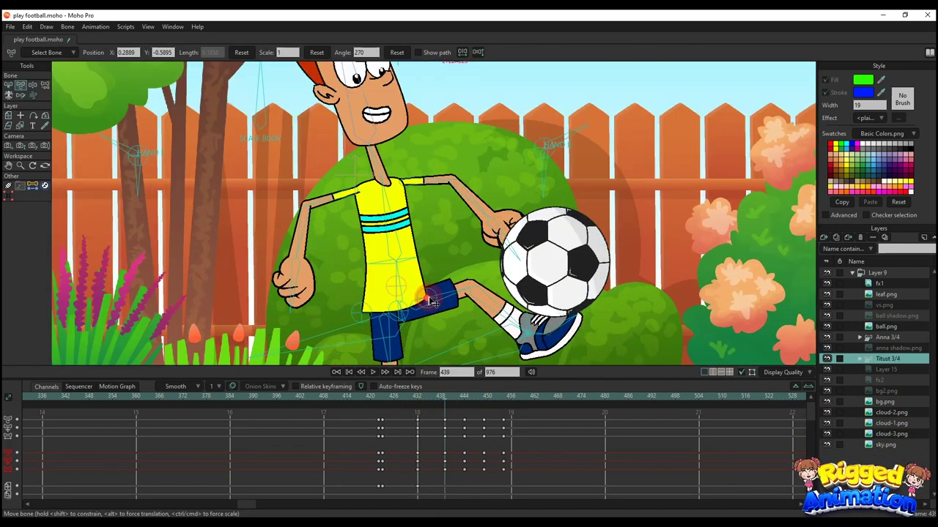
left_click(426, 289)
scroll(386, 310, "up", 1)
left_click_drag(364, 333, 399, 320)
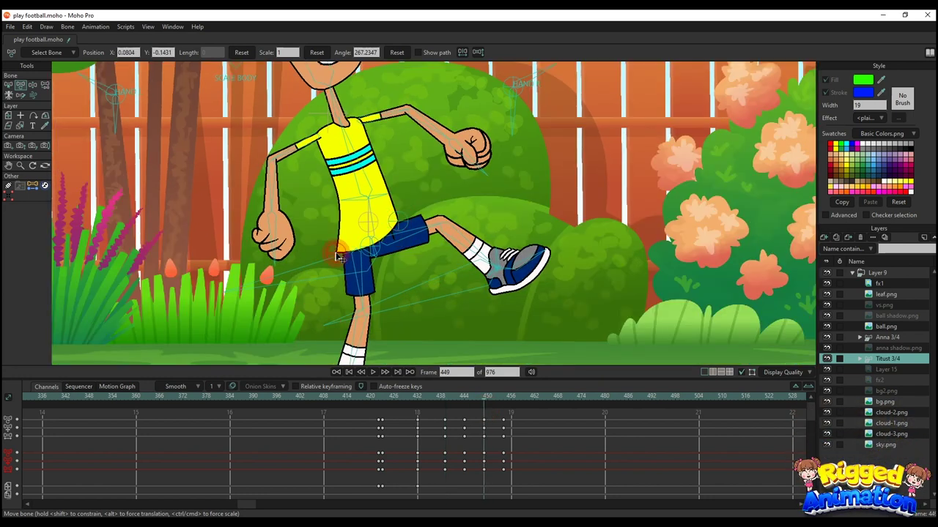
left_click(353, 208)
scroll(381, 199, "down", 2)
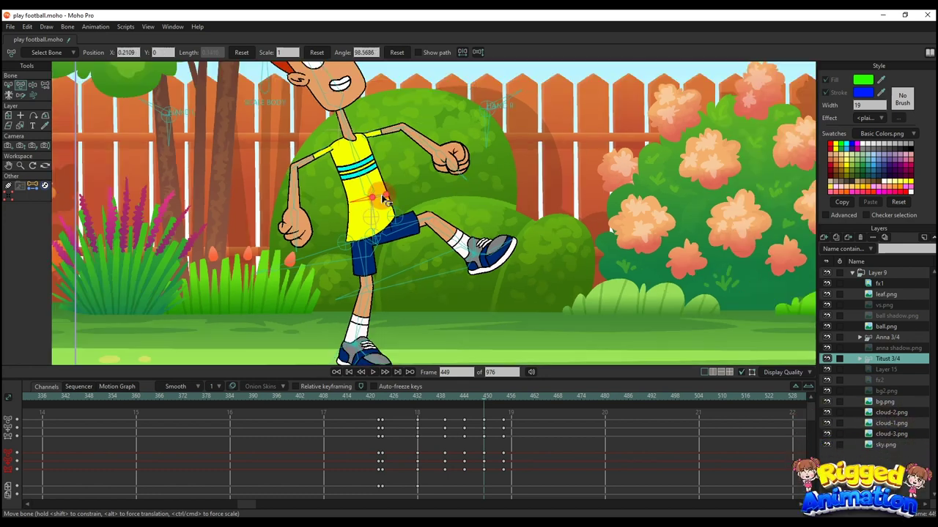
scroll(336, 224, "up", 3)
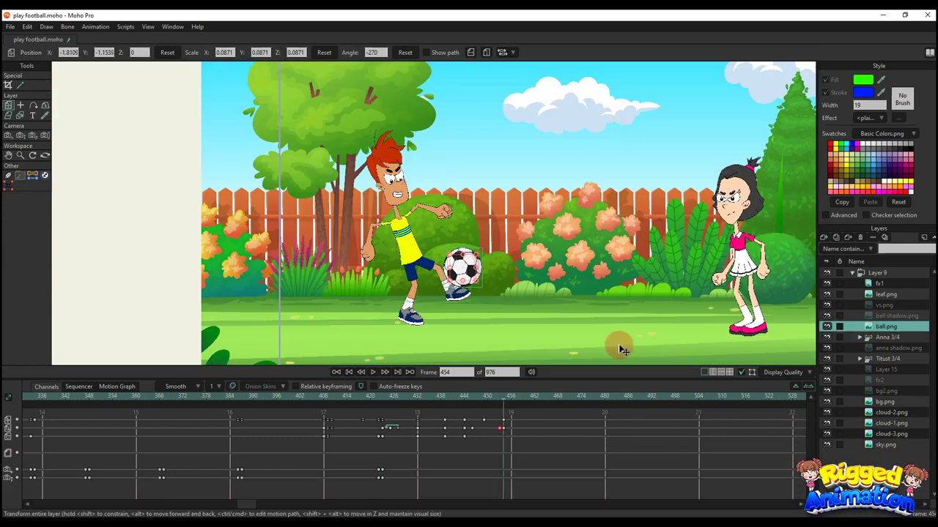
Step: Nudge the ball at frame 454 to X -1.7961, Y -1.2132 on Titust's foot and play back the juggle
scroll(463, 267, "up", 3)
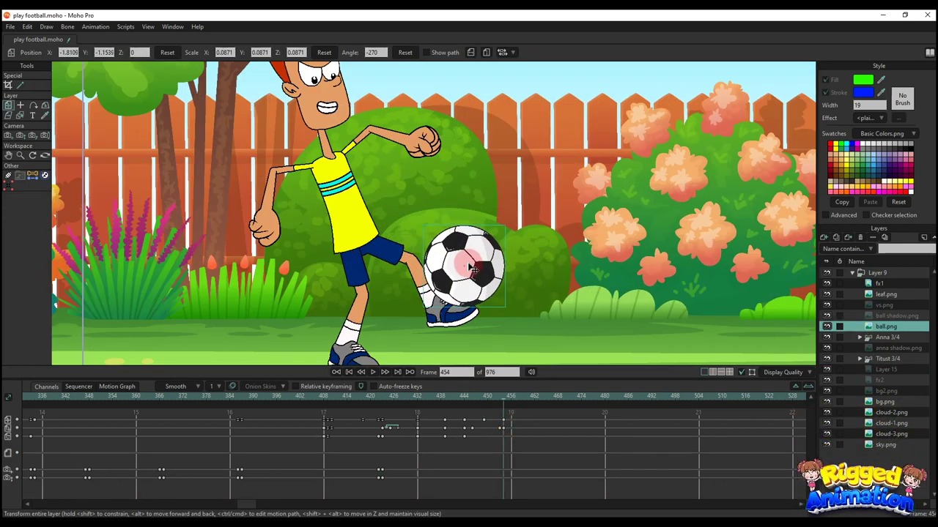
scroll(463, 264, "down", 3)
key("space")
key("space")
scroll(463, 264, "down", 2)
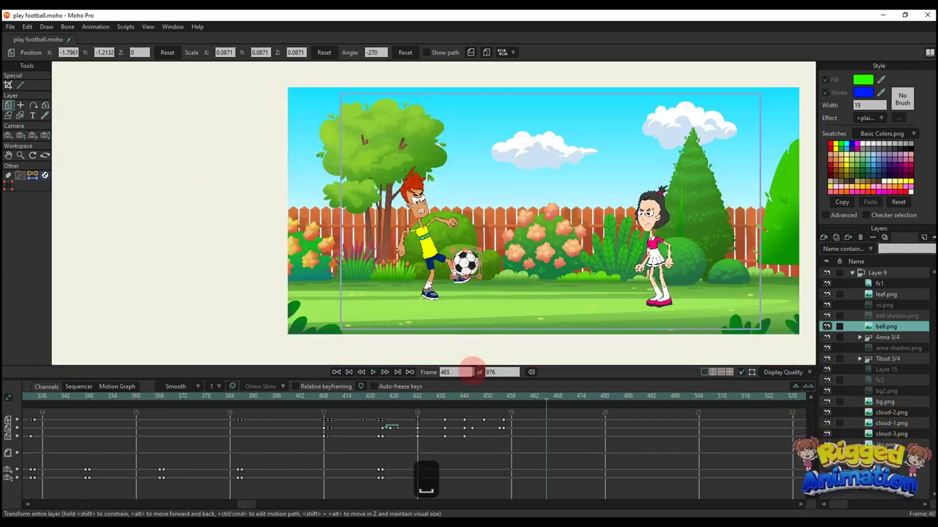
left_click(452, 400)
key("space")
key("space")
left_click(477, 399)
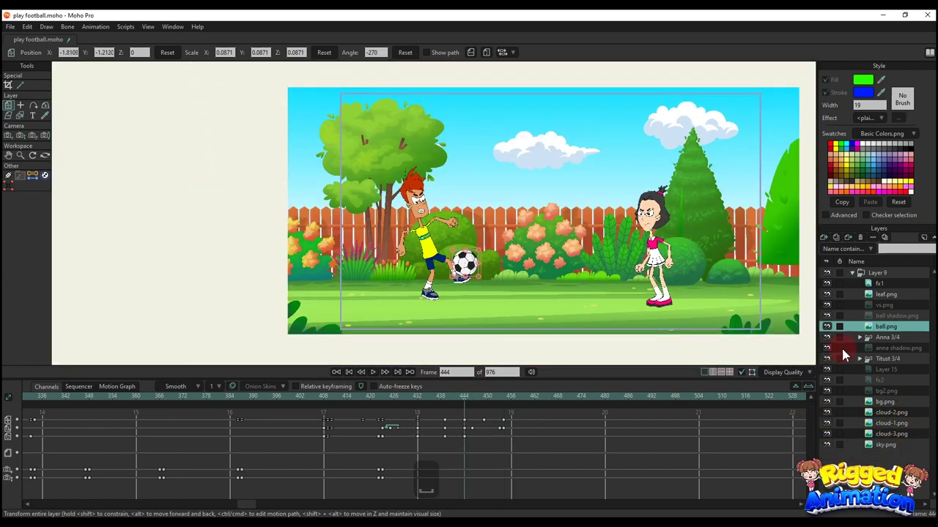
Step: Copy Titust's keys at frames 449 and 454 and paste them starting at frame 459
left_click(884, 359)
left_click(488, 409)
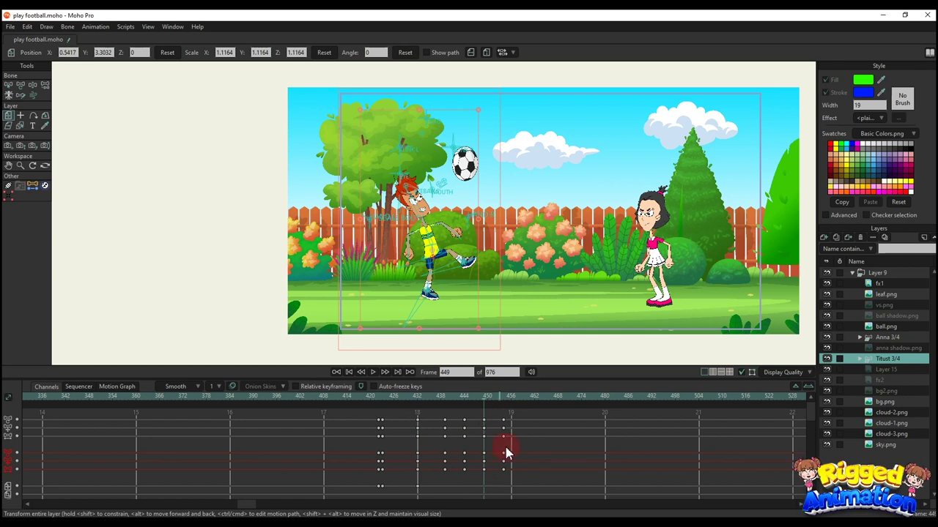
key("ctrl+c")
left_click(524, 401)
key("ctrl+v")
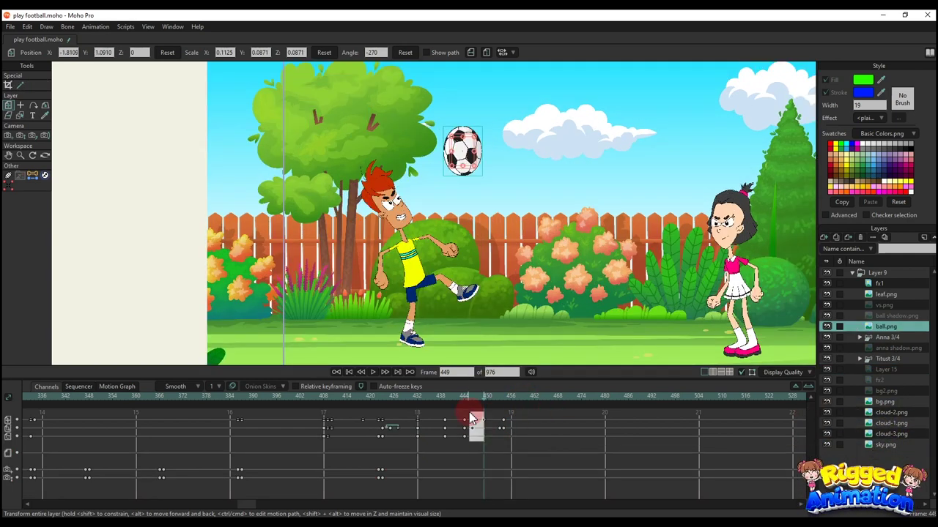
Step: Copy the ball's scale key at frame 446 and position key at 449, and paste them starting at frame 456
key("ctrl+c")
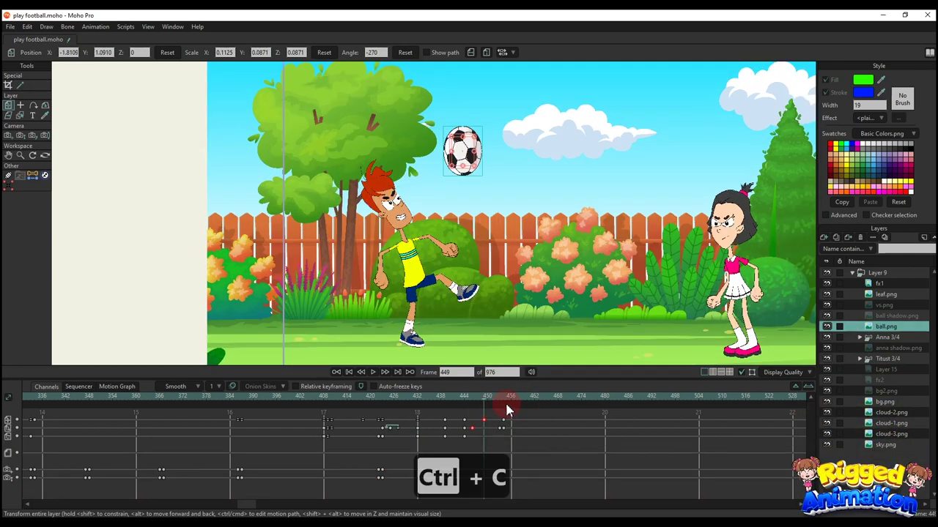
left_click(504, 401)
left_click(512, 399)
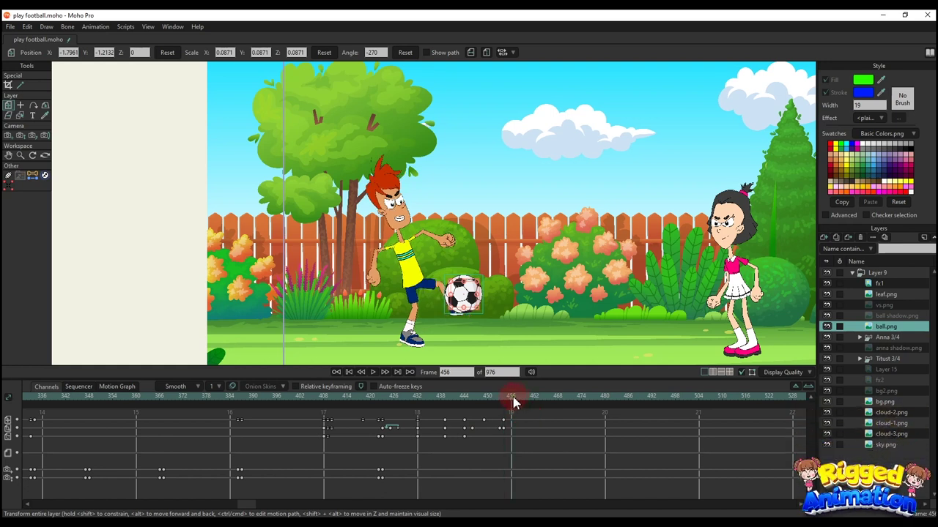
key("ctrl+v")
Step: Copy the ball's position key at frame 454 and paste it at frame 464
left_click(508, 401)
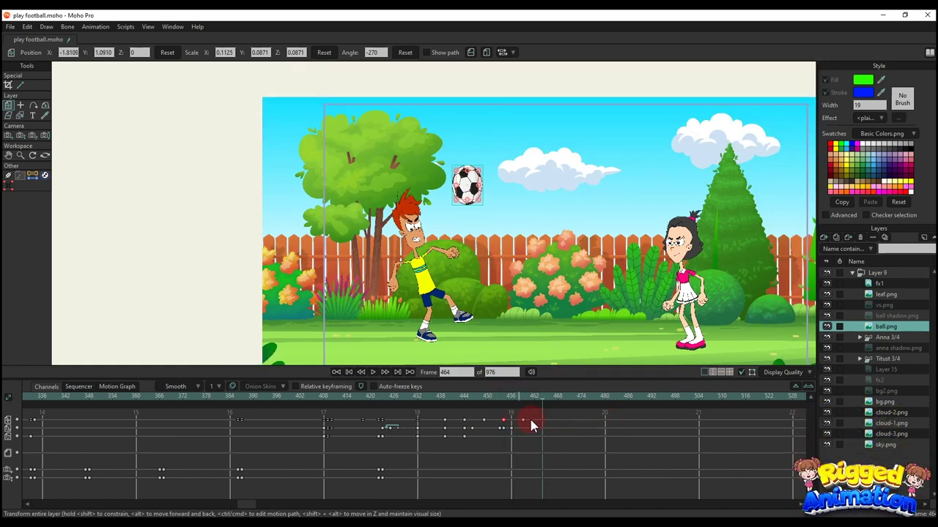
key("ctrl+c")
key("ctrl+v")
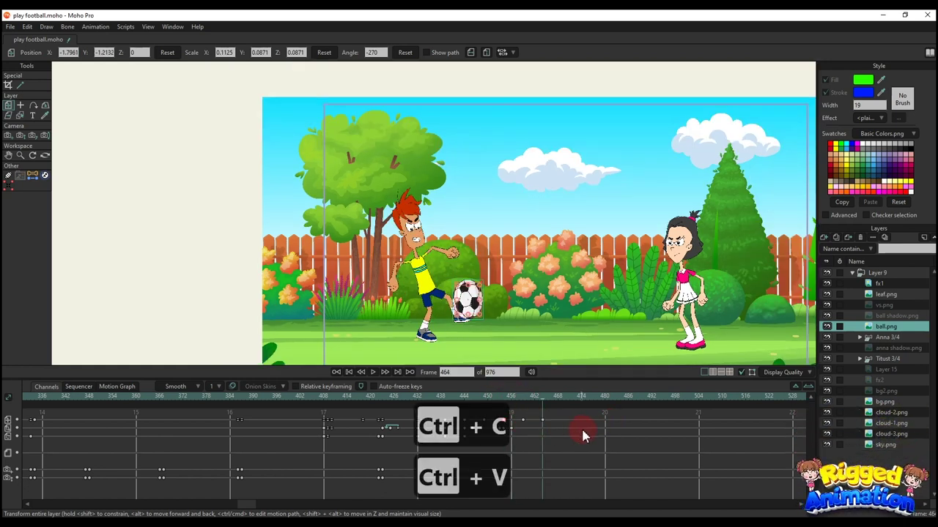
Step: Copy the ball's scale keys at frames 453 and 454 and paste them starting at frame 463
left_click_drag(530, 398, 539, 399)
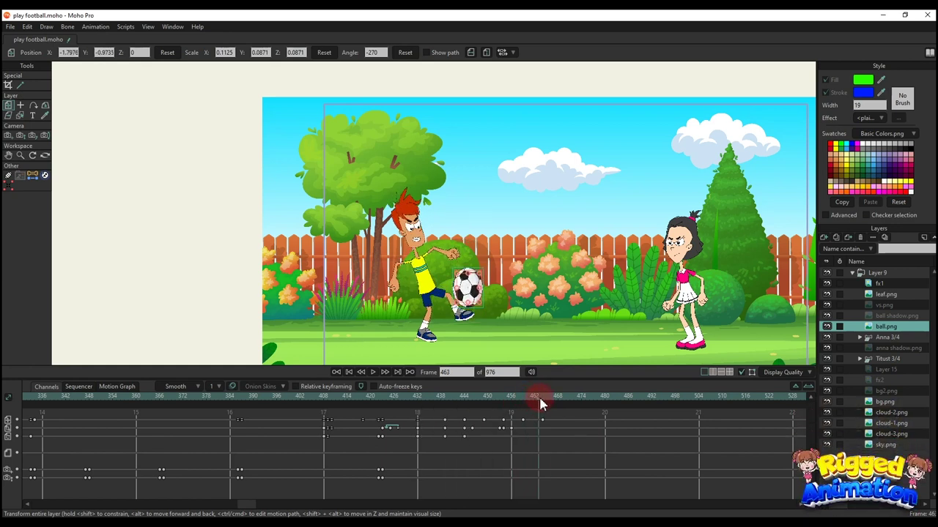
key("ctrl+c")
key("ctrl+v")
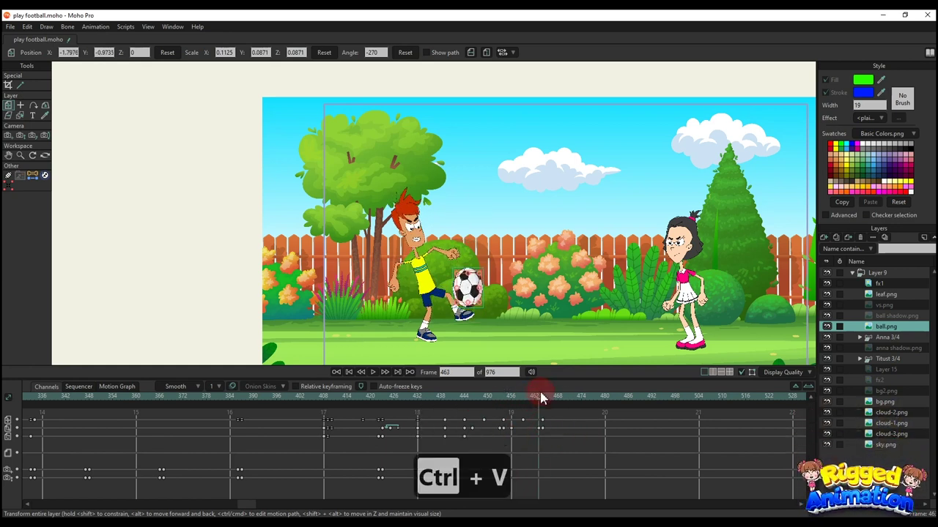
left_click(540, 397)
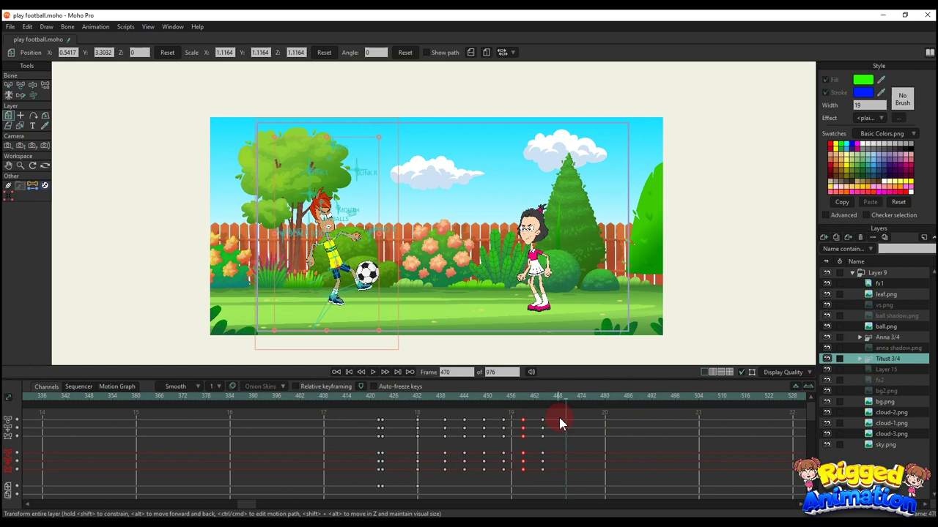
Step: Copy Titust's keys and the ball's position key at frame 459 and paste them on their layers at frame 469
key("ctrl+c")
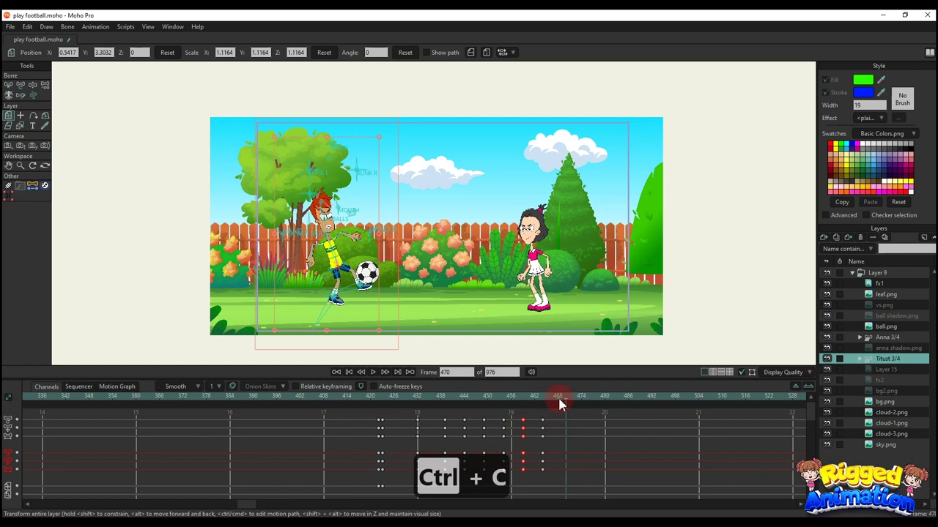
left_click(562, 398)
key("ctrl+v")
left_click(884, 326)
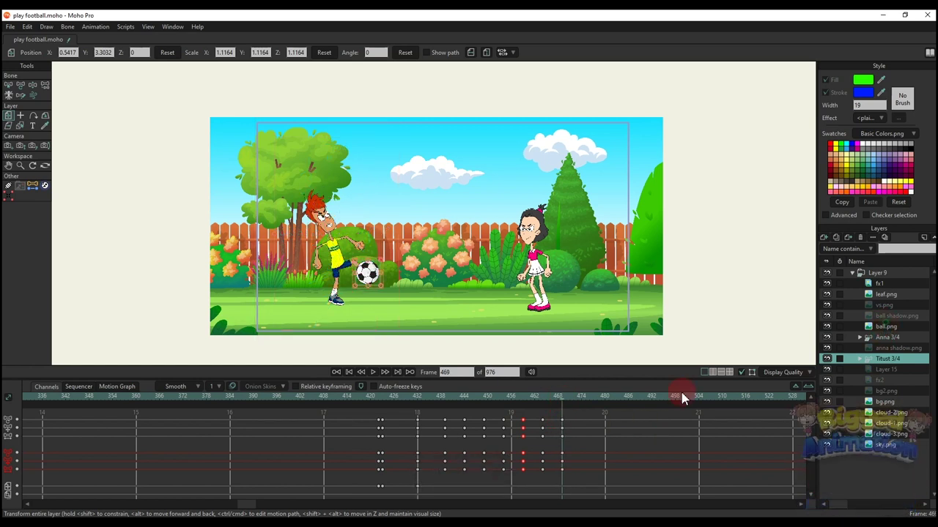
left_click(562, 440)
key("ctrl+c")
key("ctrl+v")
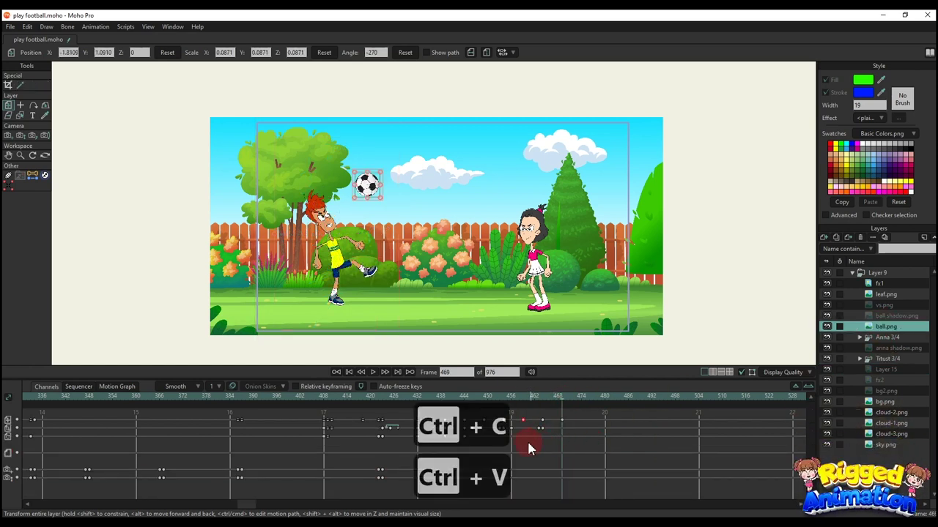
Step: Copy the ball's scale key at frame 456 and paste it at frame 466
left_click_drag(523, 438, 502, 426)
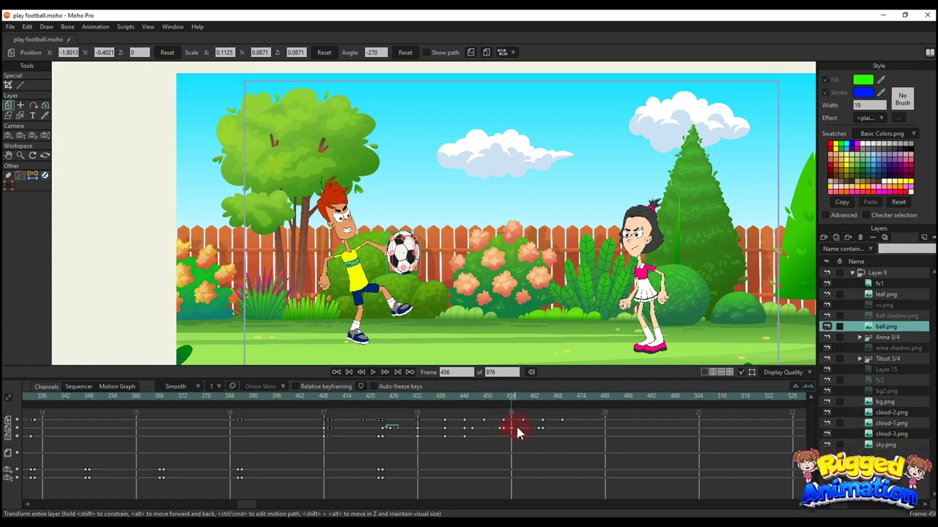
key("ctrl+c")
left_click(549, 398)
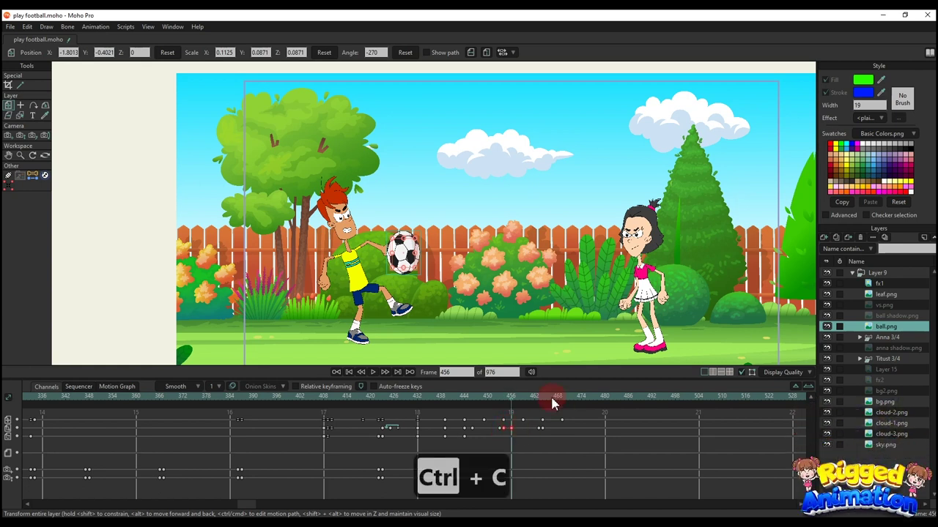
key("ctrl+v")
left_click(529, 449)
key("ctrl+c")
key("ctrl+v")
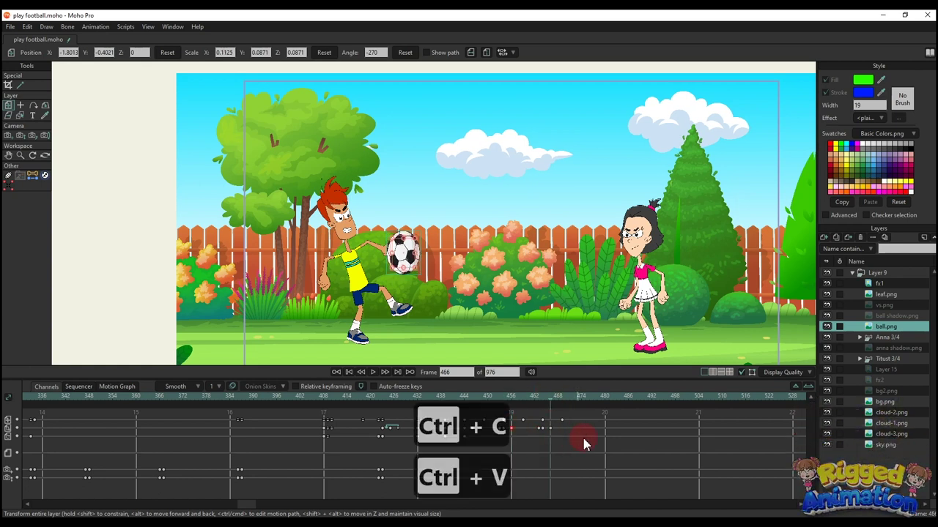
left_click_drag(533, 402, 563, 412)
Step: Copy Titust's keys and the ball's position key at frame 464 and paste them on their layers at frame 474
left_click(890, 358)
left_click(631, 429)
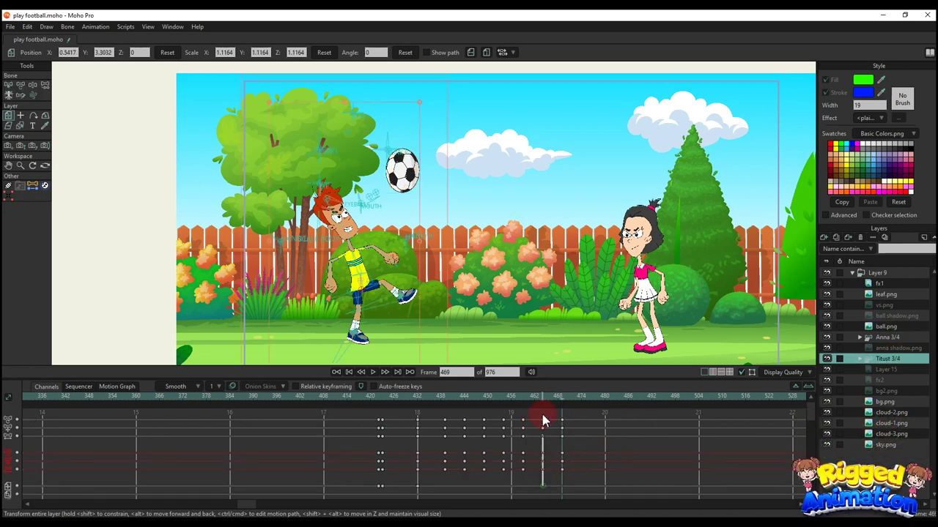
key("ctrl+c")
left_click(581, 396)
key("ctrl+v")
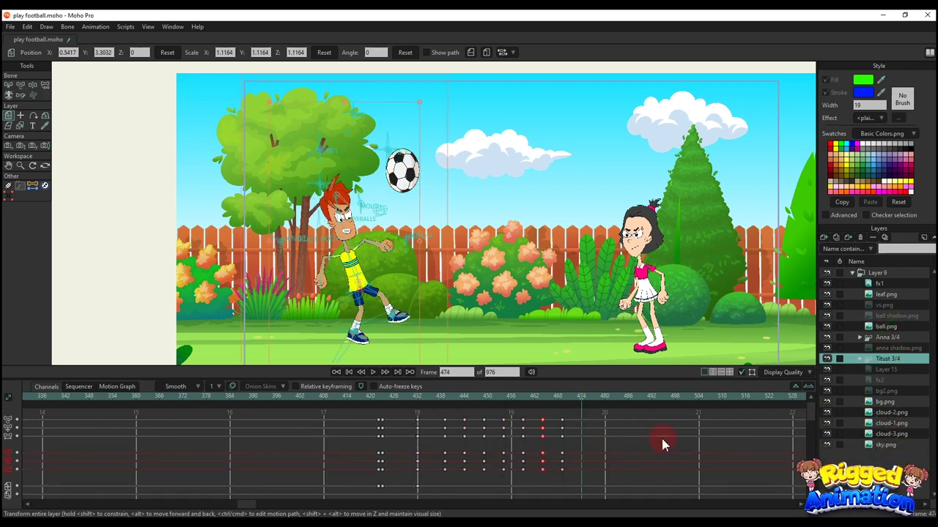
left_click(886, 327)
key("ctrl+c")
key("ctrl+v")
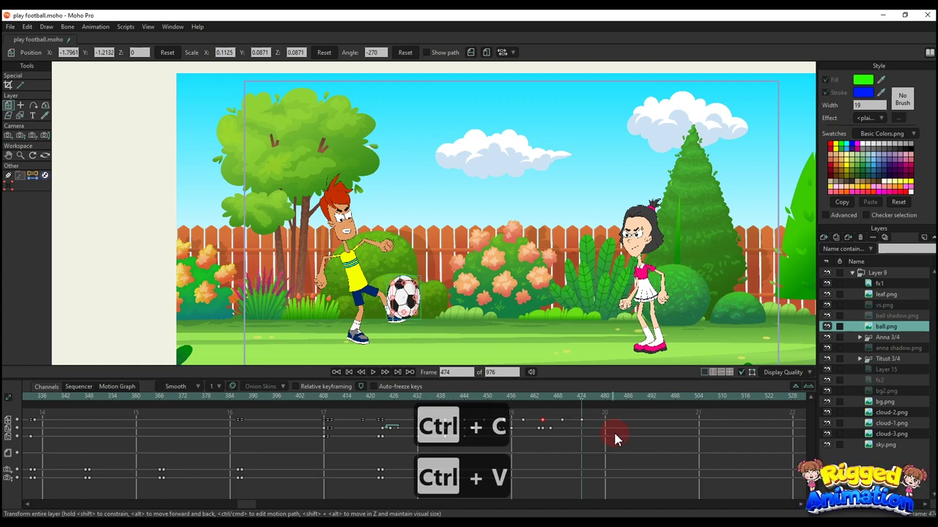
Step: Copy the ball's scale keys at frames 463 to 466, paste them starting at frame 473, and delete the pasted key at frame 476
left_click_drag(562, 425, 536, 431)
key("ctrl+c")
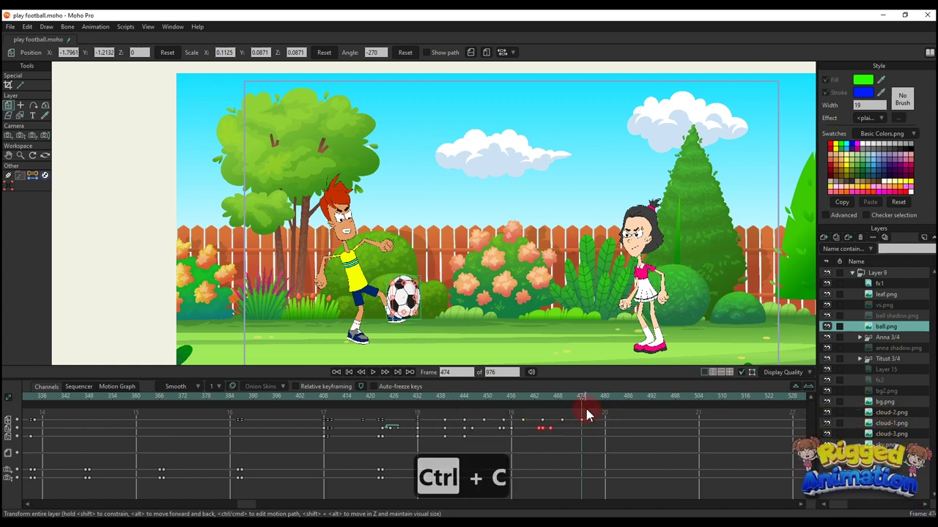
left_click_drag(584, 401, 575, 400)
key("ctrl+v")
left_click(626, 431)
left_click(583, 400)
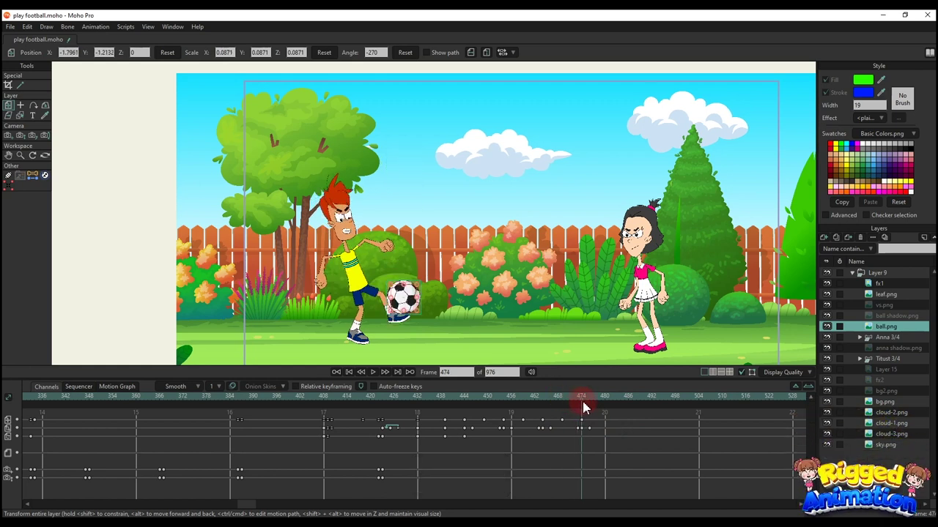
key("BackSpace")
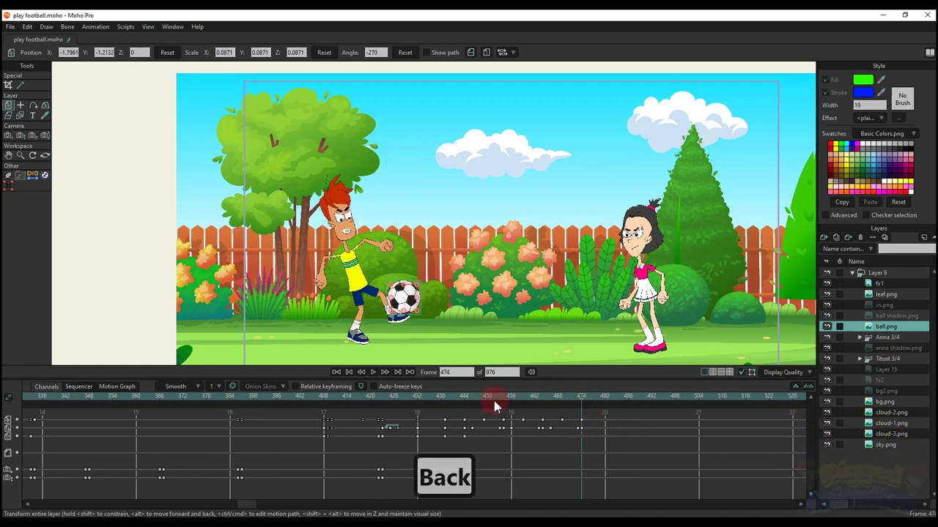
key("space")
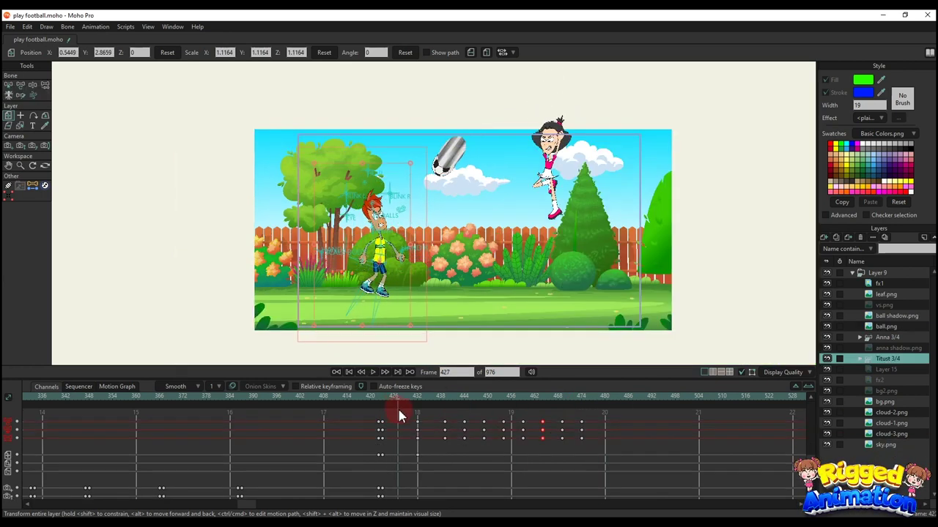
Step: Move Titust's rear foot forward at frame 423 and play back his jump
left_click_drag(400, 416, 381, 422)
key("t")
scroll(362, 311, "up", 4)
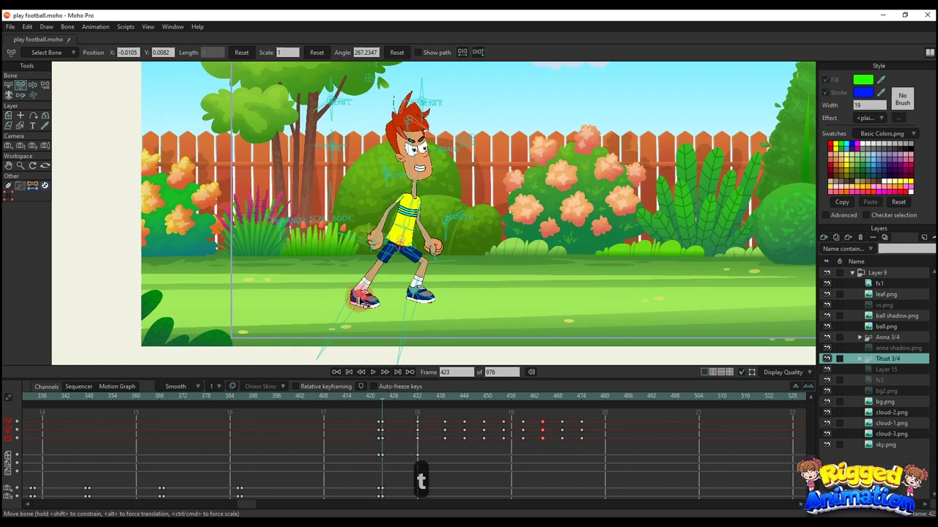
left_click_drag(357, 299, 389, 301)
mouse_move(380, 404)
left_mouse_down()
mouse_move(399, 403)
mouse_move(381, 408)
left_mouse_up()
key("space")
key("space")
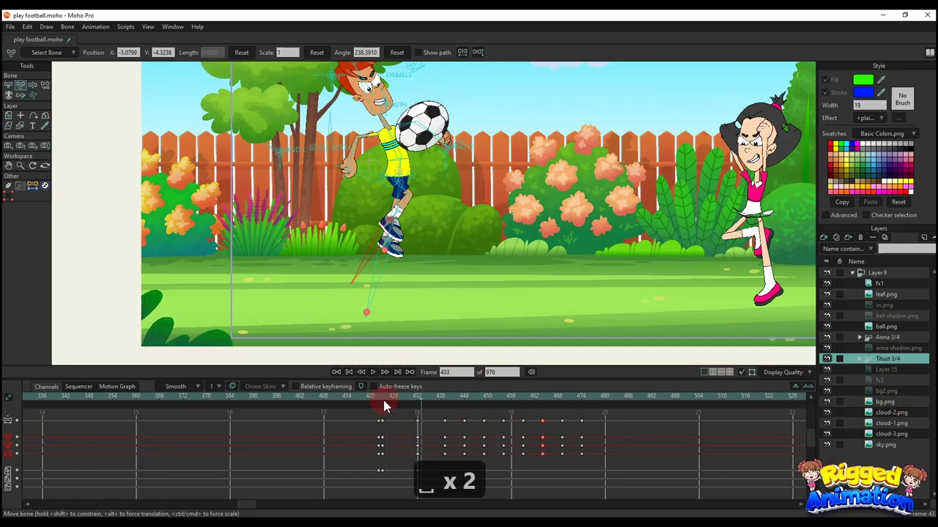
Step: Shift Titust's layer position key from frame 432 to frame 429 and play back the jump timing
left_click_drag(418, 470, 398, 469)
left_click(368, 399)
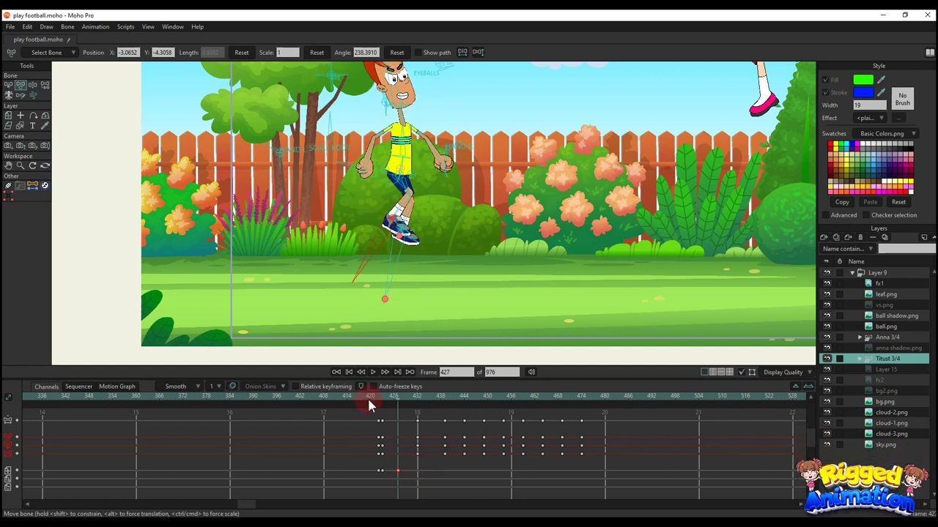
key("space")
left_click(377, 403)
key("space")
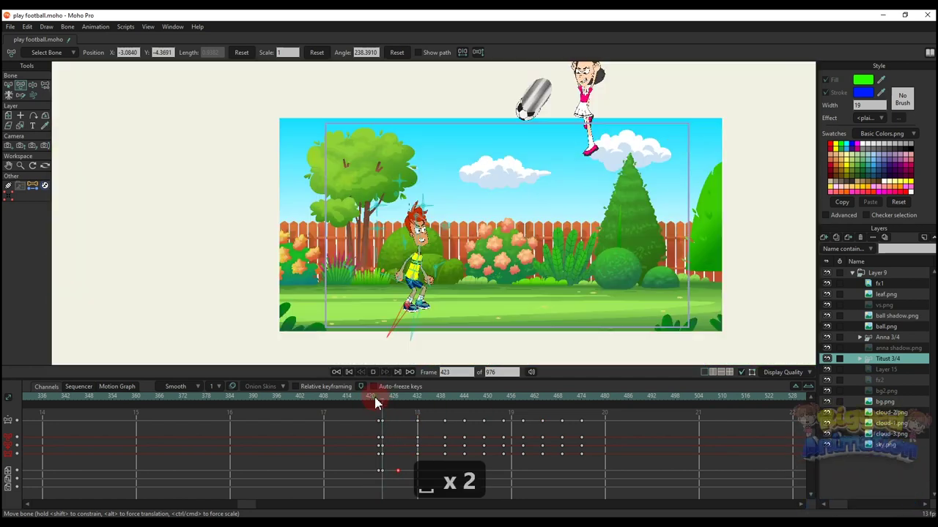
left_click(397, 405)
left_click_drag(398, 408, 417, 418)
left_click_drag(405, 471, 407, 471)
left_click(375, 400)
key("space")
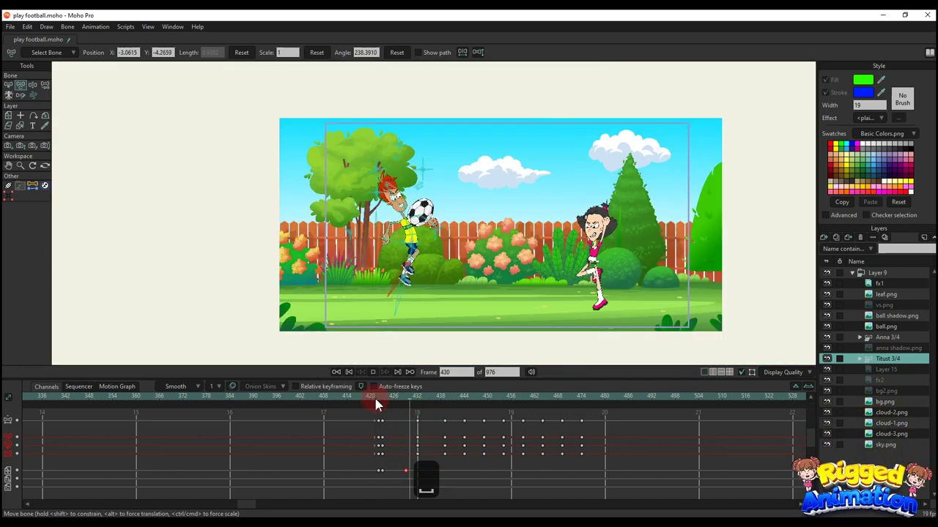
Step: Copy Titust's keys at frame 469 and paste them at frame 479
left_click_drag(601, 399, 573, 398)
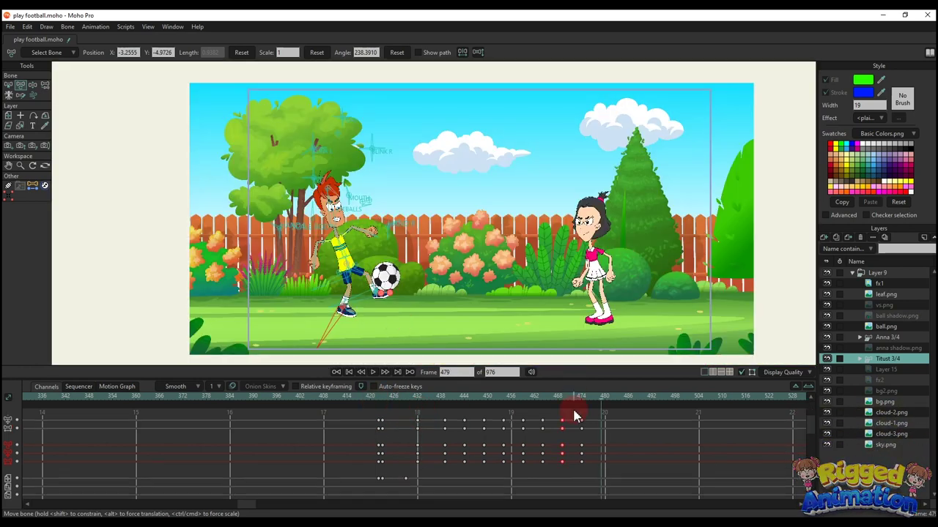
key("ctrl+c")
key("ctrl+v")
Step: At frame 479, swing Titust's kicking leg up higher over the ball, tilt the foot upward and adjust the torso
key("t")
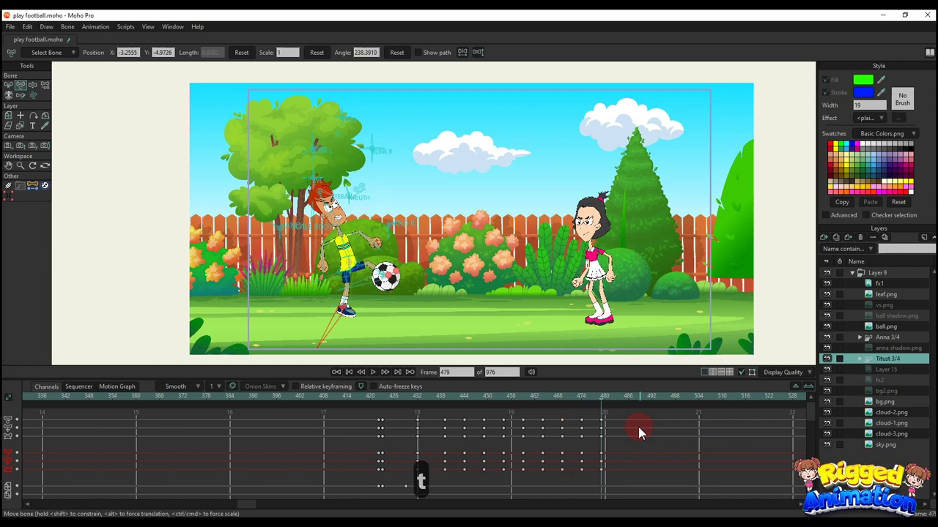
scroll(334, 274, "up", 5)
key("t")
left_click_drag(326, 294, 447, 264)
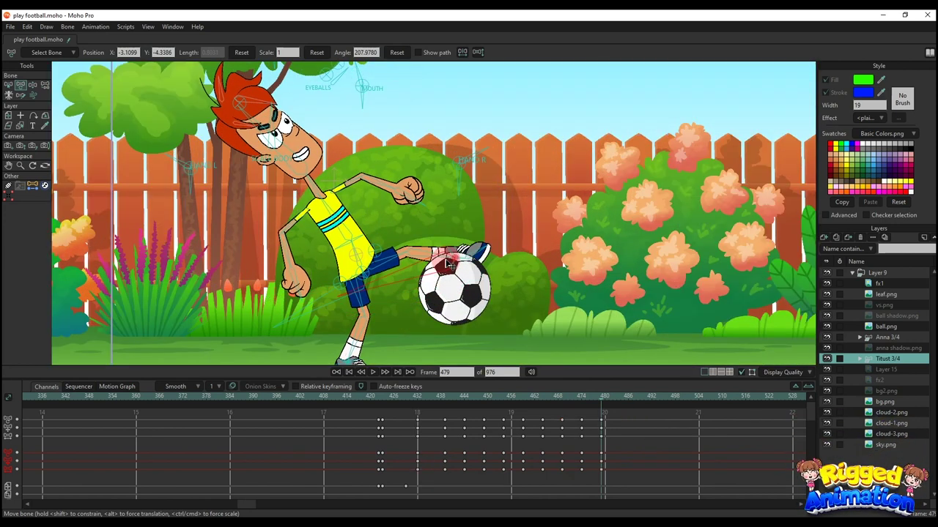
scroll(454, 255, "up", 5)
left_click_drag(504, 251, 487, 228)
left_click_drag(257, 252, 257, 259)
scroll(256, 243, "down", 5)
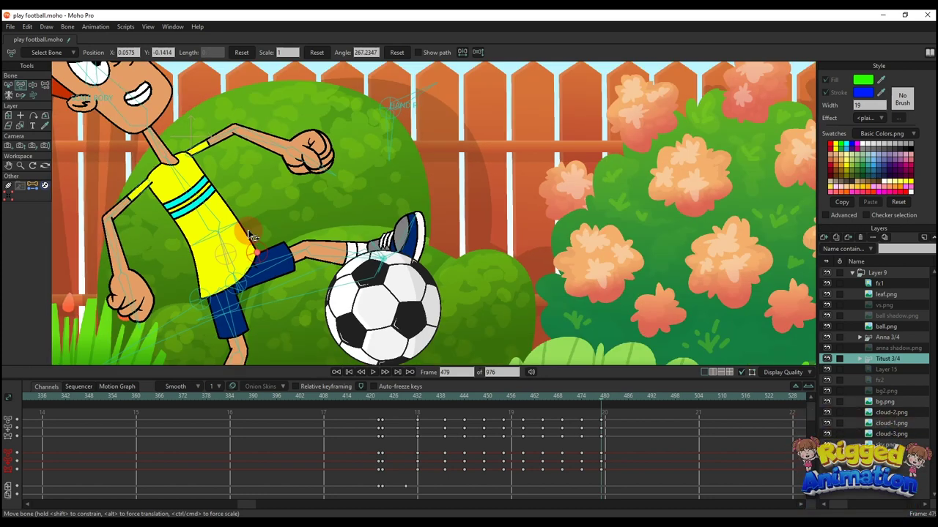
Step: Spread Titust's hands outward and upward at frame 479, refine the kicking leg and play back the kick
left_click_drag(148, 253, 123, 242)
left_click_drag(281, 167, 279, 134)
scroll(316, 190, "down", 5)
left_click(350, 228)
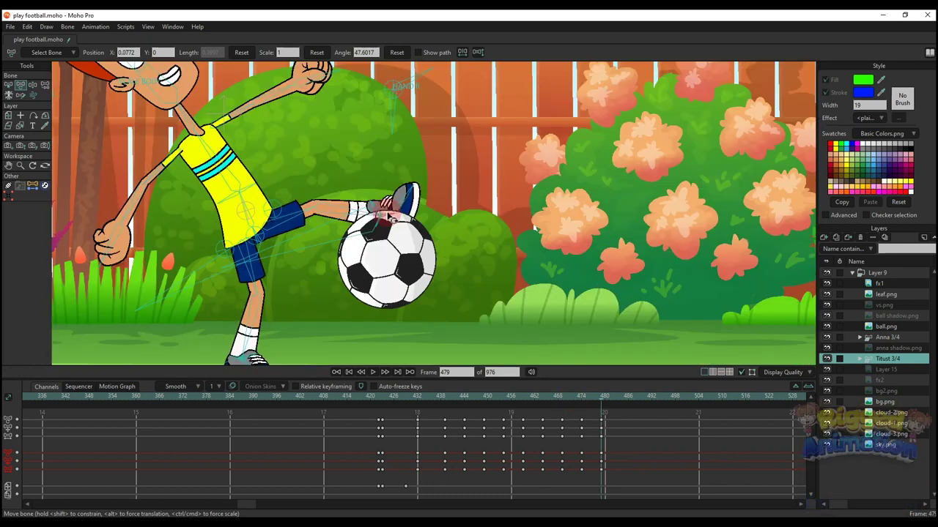
scroll(456, 313, "down", 3)
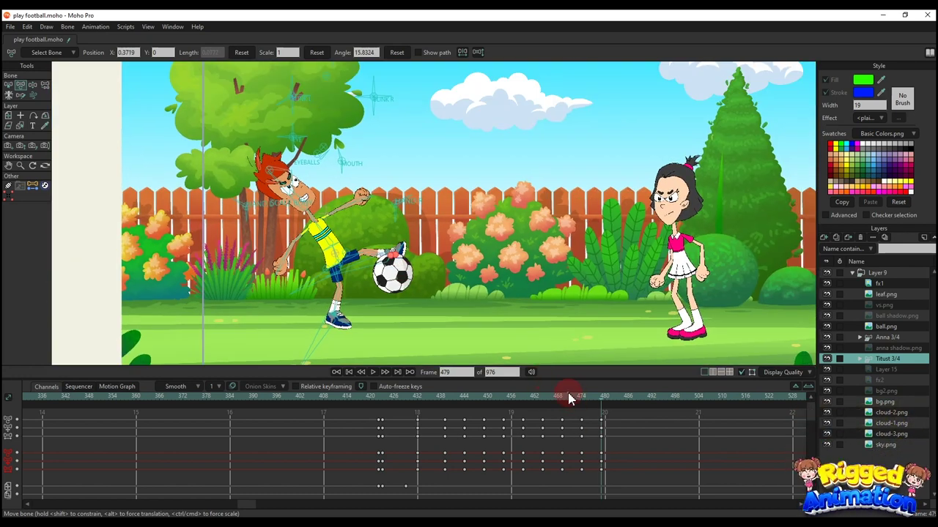
key("space")
key("space")
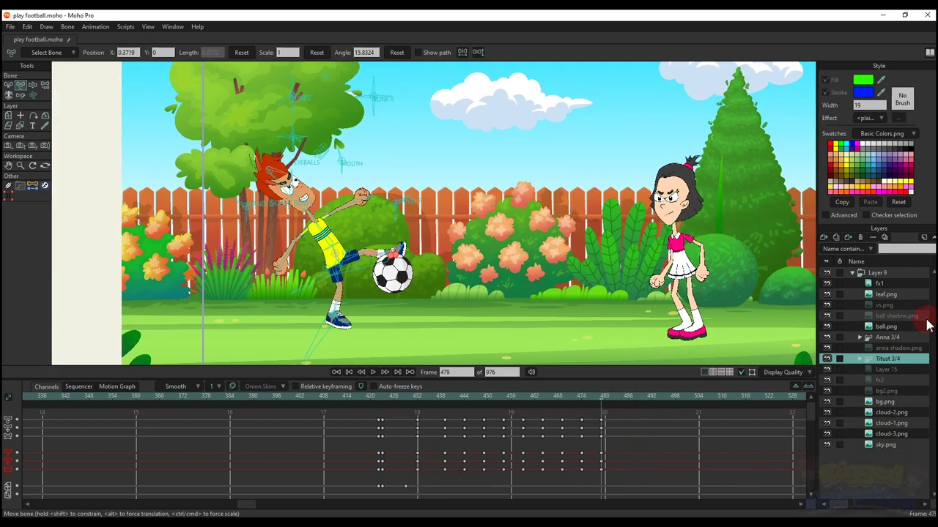
Step: Move the ball straight up high above Titust at frame 479
left_click(927, 326)
scroll(439, 308, "down", 3)
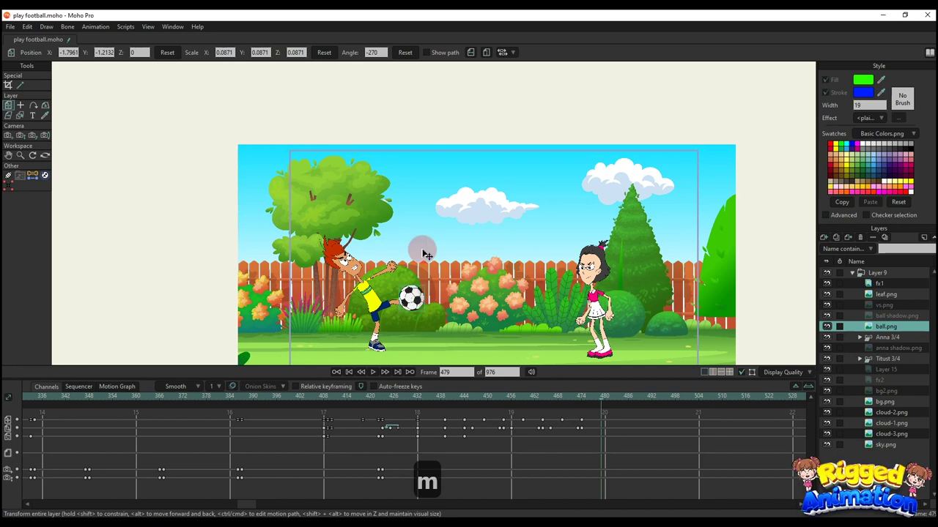
left_click_drag(425, 252, 425, 130)
Step: At frame 476, stretch the ball to scale X 0.1240, lower it toward Titust's foot and play back the kick
left_click(582, 397)
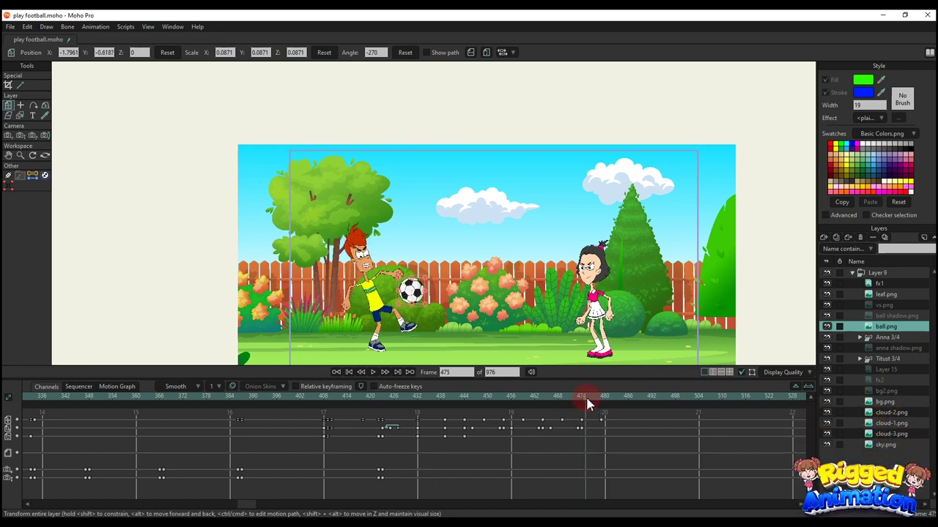
left_click(588, 397)
scroll(419, 233, "up", 2)
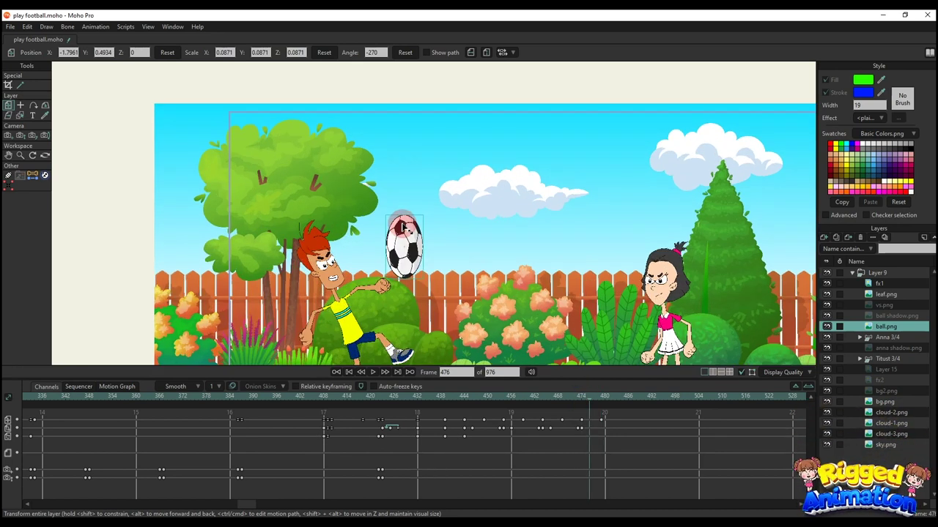
left_click_drag(403, 224, 403, 230)
key("space")
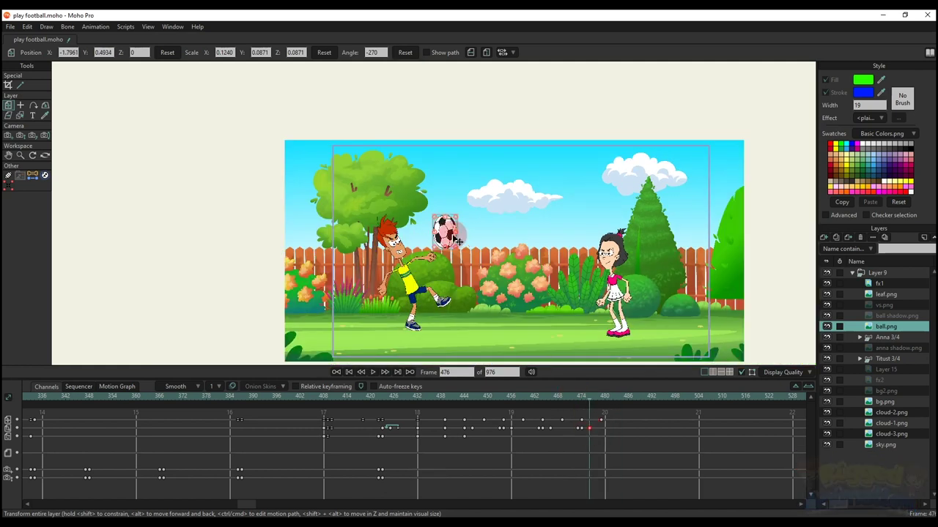
left_click_drag(458, 240, 455, 278)
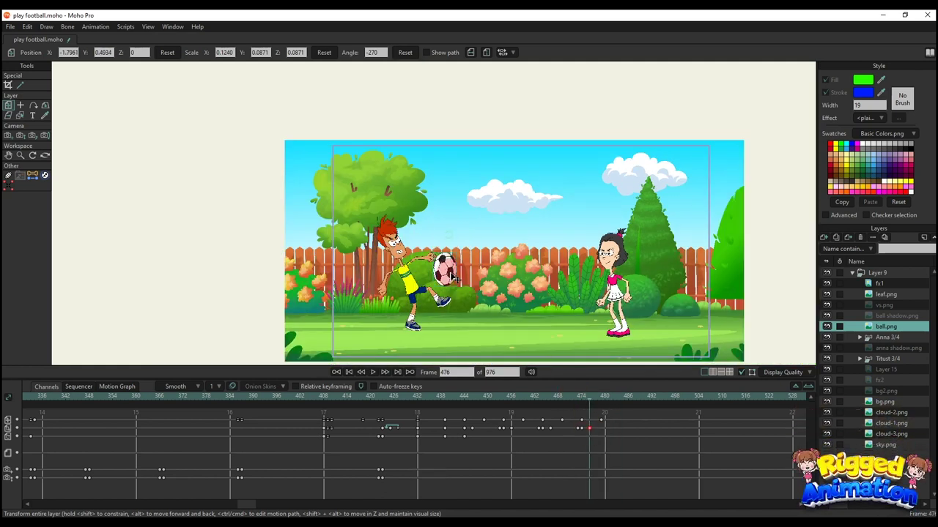
left_click(574, 398)
key("space")
Step: Lower the ball slightly at frames 456 and 466, closer to Titust's foot, and scrub through the juggle
left_click_drag(579, 400, 511, 399)
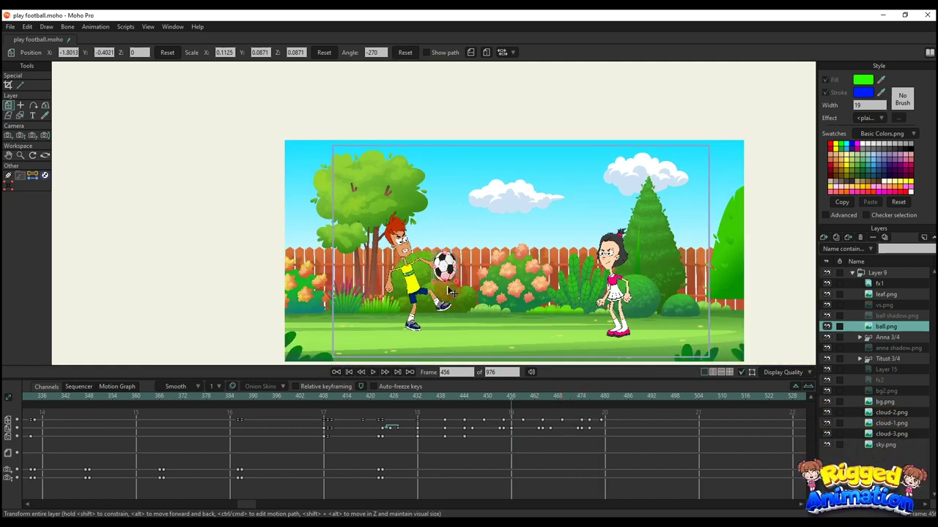
scroll(448, 286, "up", 2)
left_click_drag(444, 261, 444, 275)
left_click_drag(504, 402, 551, 414)
left_click_drag(448, 262, 449, 283)
left_click_drag(516, 400, 596, 417)
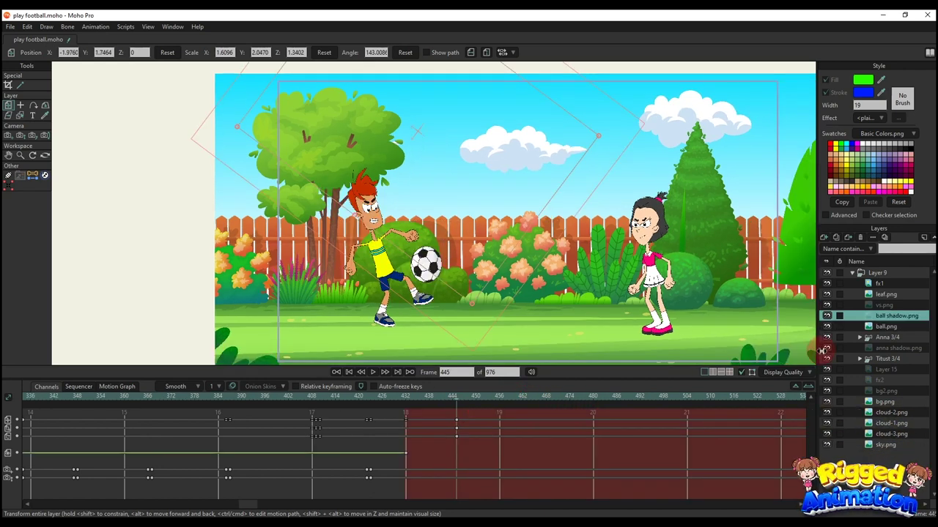
Step: Make the ball shadow layer visible at frame 445
right_click(872, 322)
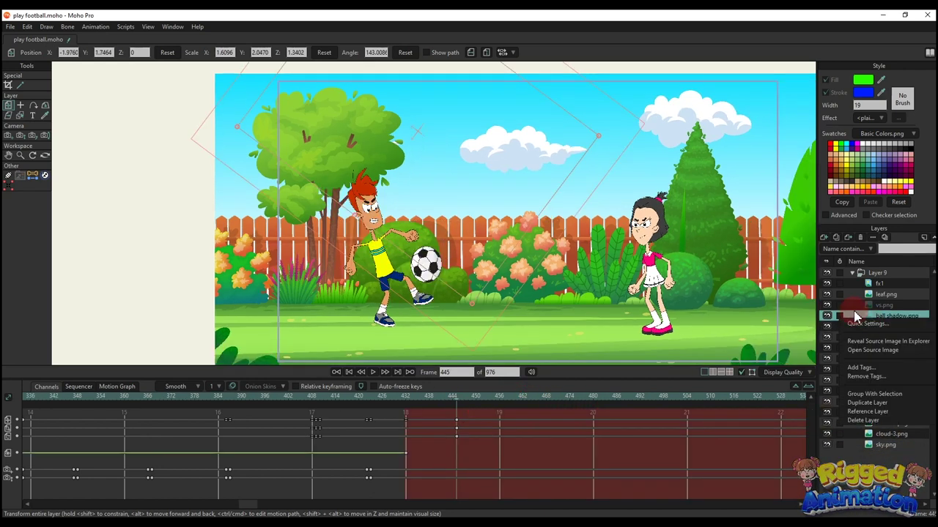
left_click(859, 323)
left_click(830, 349)
scroll(453, 263, "up", 2)
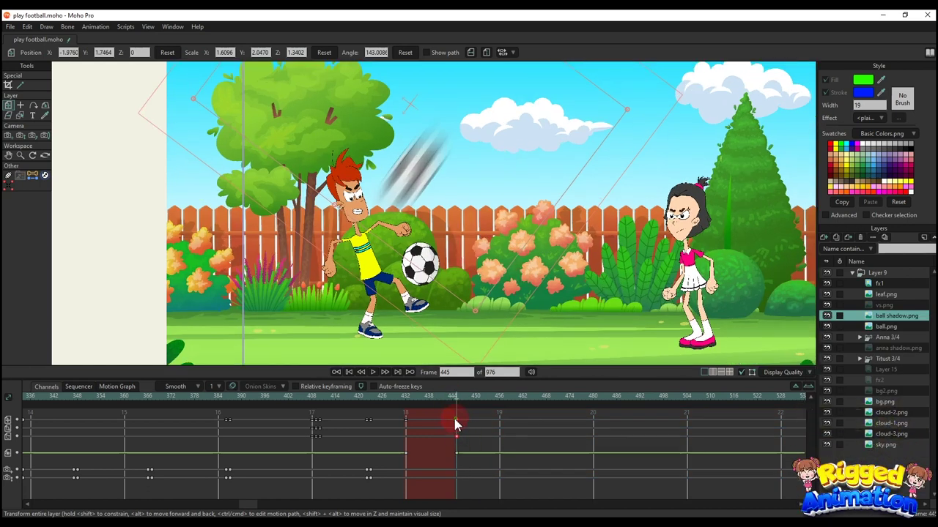
Step: At frame 445, rotate the ball shadow upright, place it just below the rising ball and set its scale Y to about 1.4839
left_click_drag(540, 265, 268, 202)
left_click_drag(419, 166, 430, 227)
left_click_drag(583, 212, 429, 320)
left_click_drag(428, 298, 419, 251)
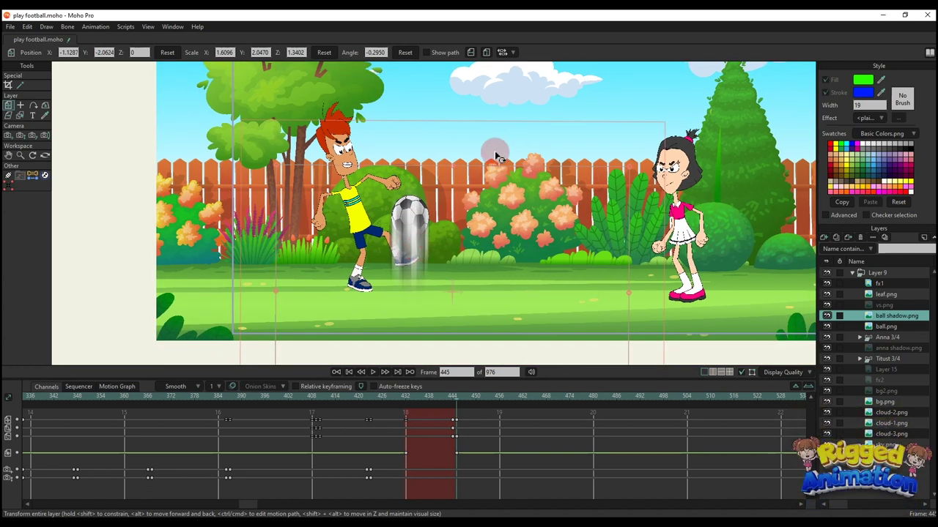
left_click_drag(455, 167, 463, 198)
left_click_drag(424, 257, 421, 232)
scroll(422, 232, "up", 2)
scroll(424, 233, "down", 3)
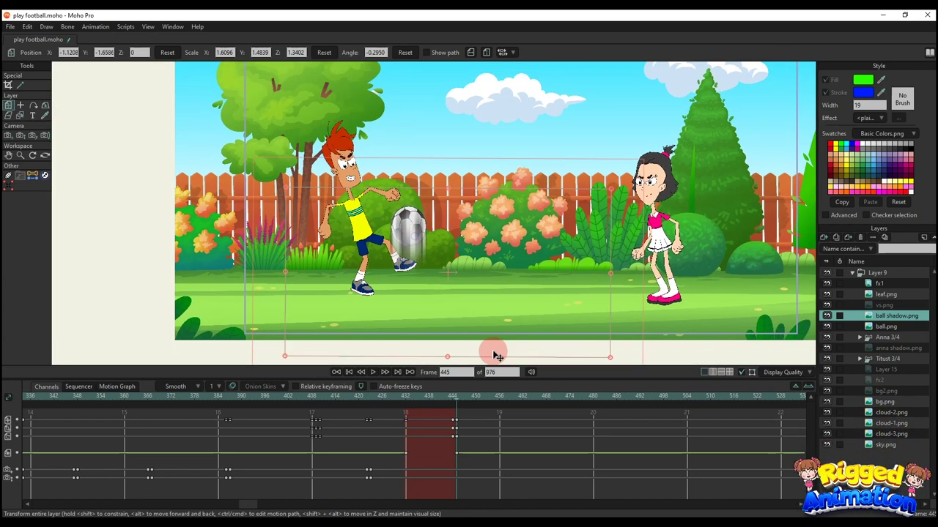
Step: At frame 449, raise the ball shadow to trail below the ball and stretch it to scale Y 1.8388
left_click(886, 329)
left_click(471, 397)
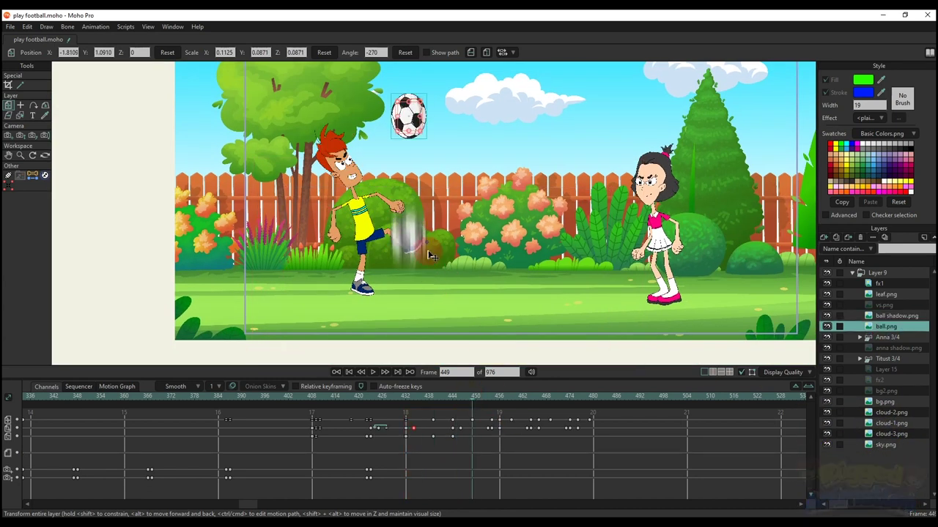
left_click_drag(421, 238, 434, 173)
left_click(854, 315)
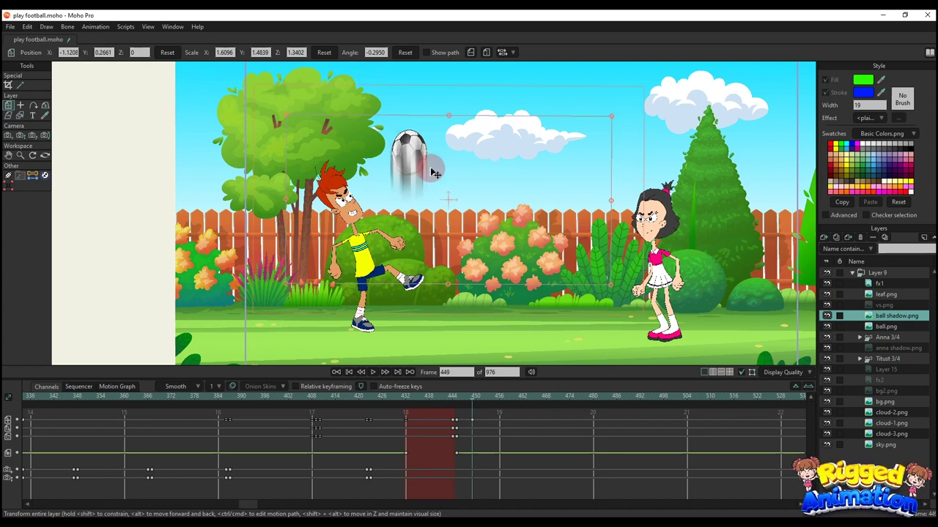
left_click_drag(447, 286, 450, 304)
left_click_drag(415, 159, 421, 185)
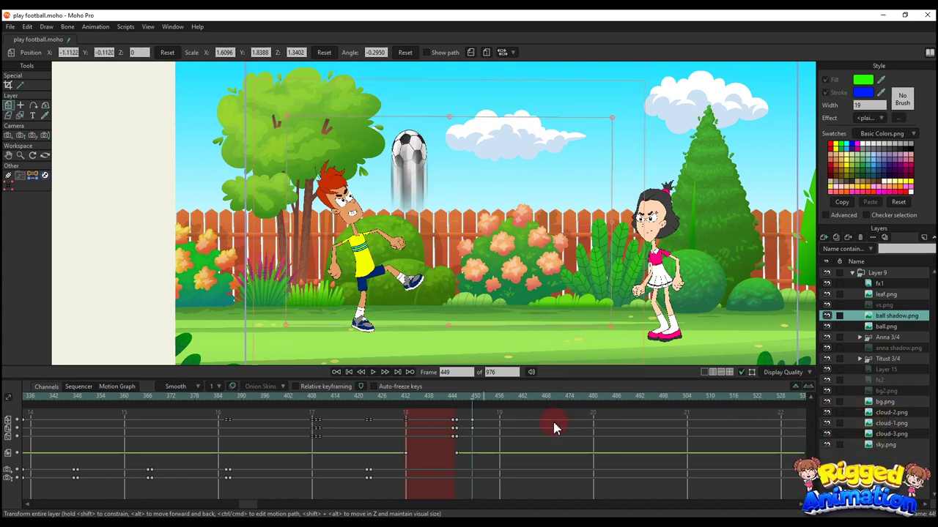
Step: At frame 450, move the ball shadow above the ball so it trails the fall
left_click(473, 410)
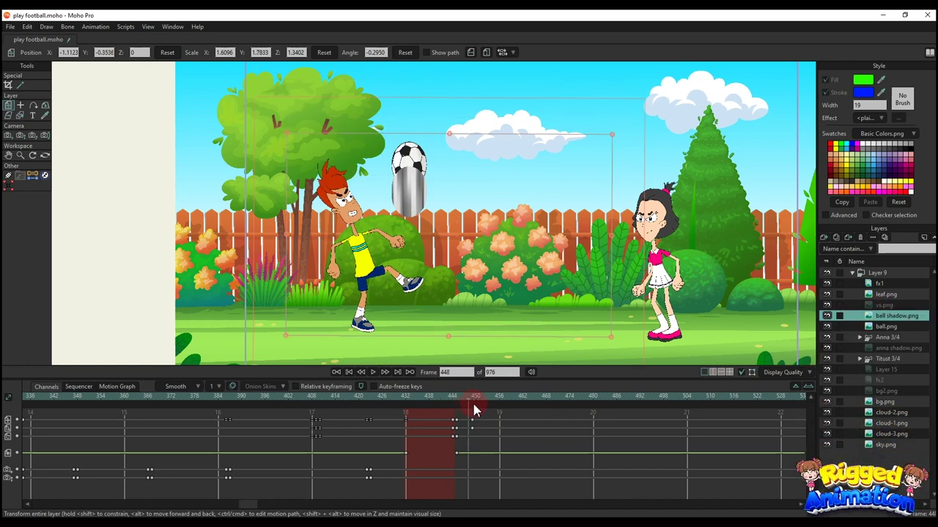
left_click(482, 403)
left_click(860, 326)
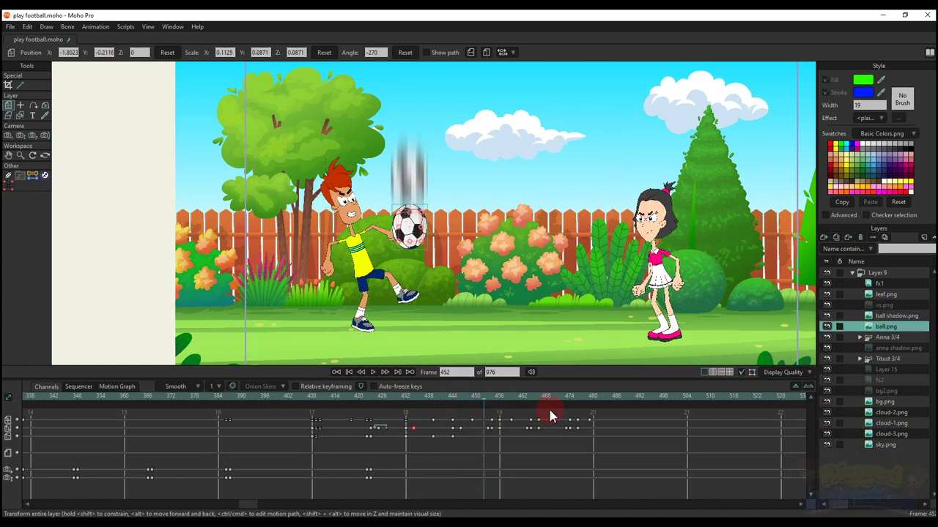
left_click(474, 405)
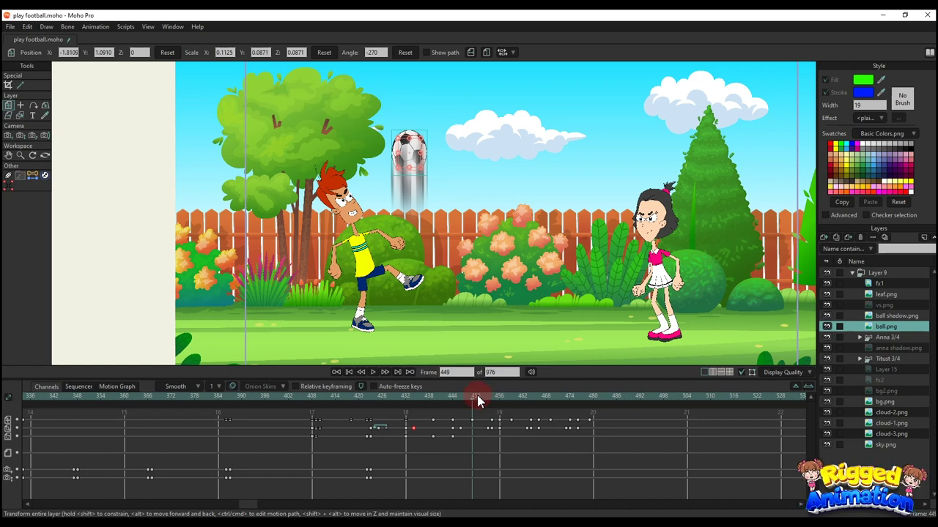
left_click(477, 400)
left_click(871, 316)
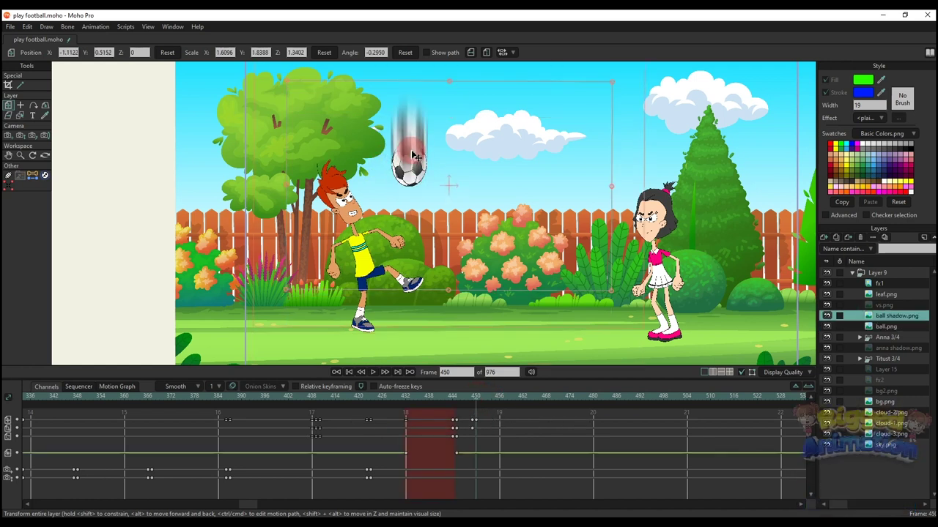
Step: At frame 454, lower the ball shadow to just above the ball at Titust's foot
left_click(872, 327)
left_click(493, 401)
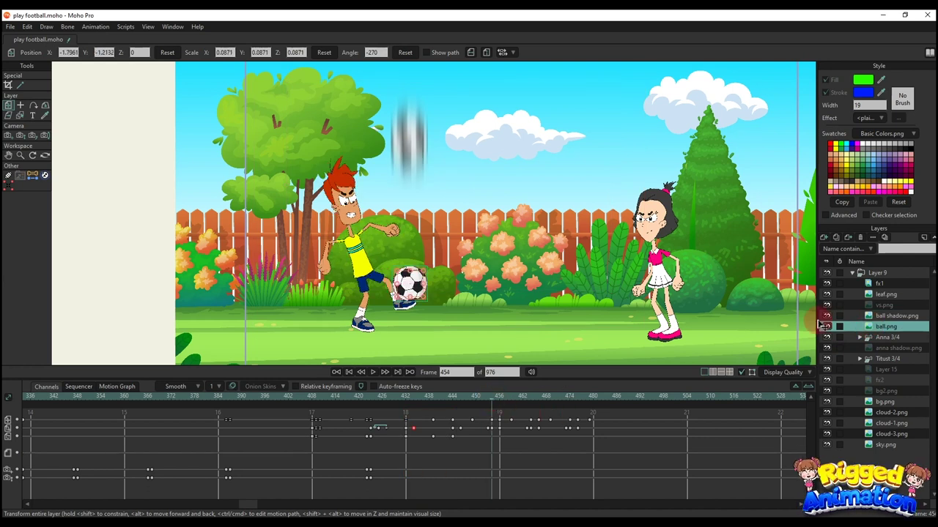
left_click(489, 399)
left_click(493, 400)
left_click(897, 316)
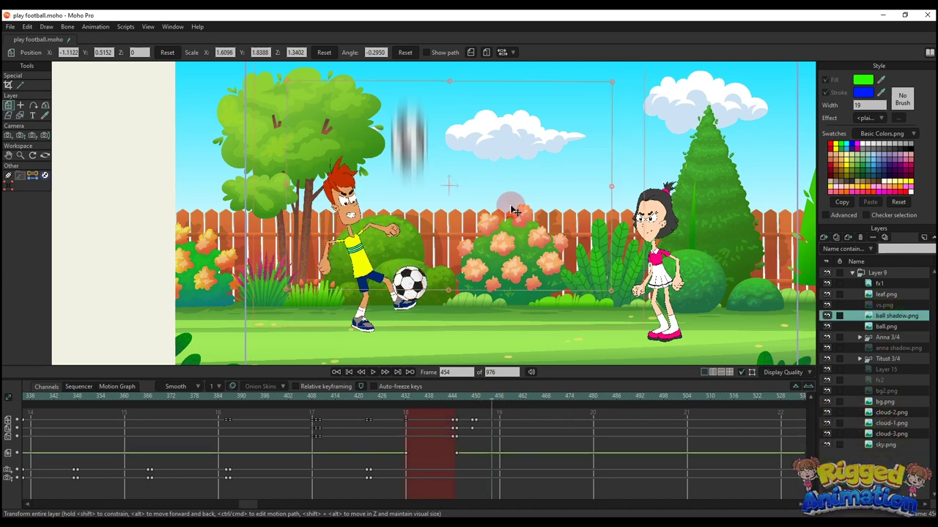
left_click_drag(407, 270, 409, 274)
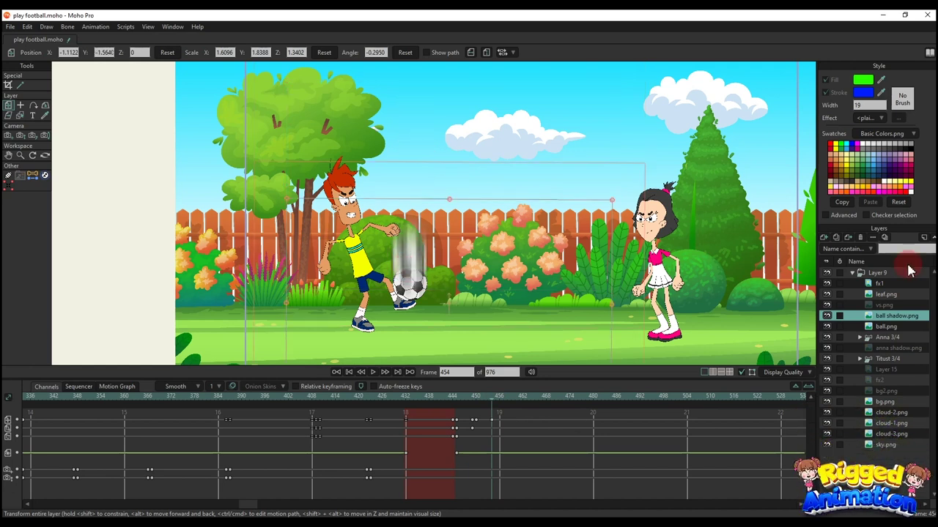
Step: Turn off the ball shadow layer's visibility at frame 454
right_click(888, 319)
left_click(885, 327)
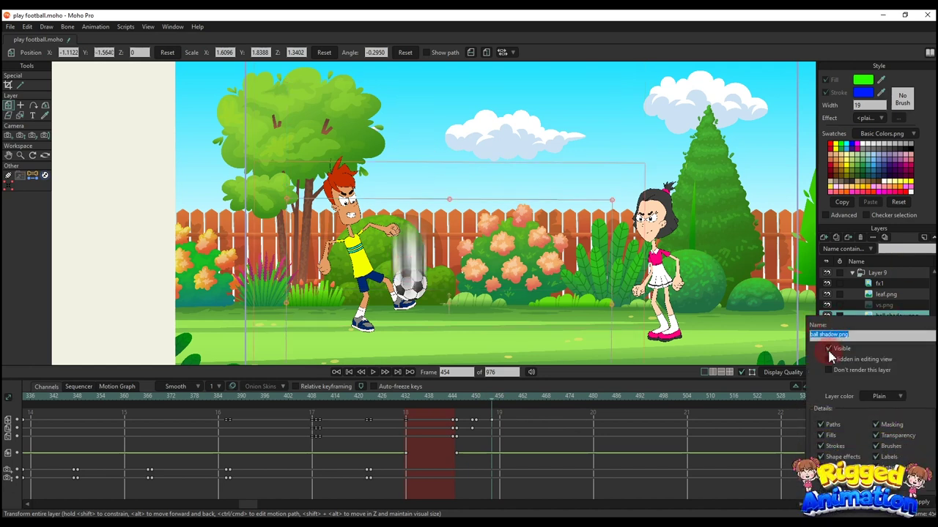
left_click(829, 350)
left_click(691, 426)
Step: Copy the ball shadow keyframes of frames 445 to 454, paste them at frame 456 and step through the second juggle
left_click(886, 327)
left_click(499, 400)
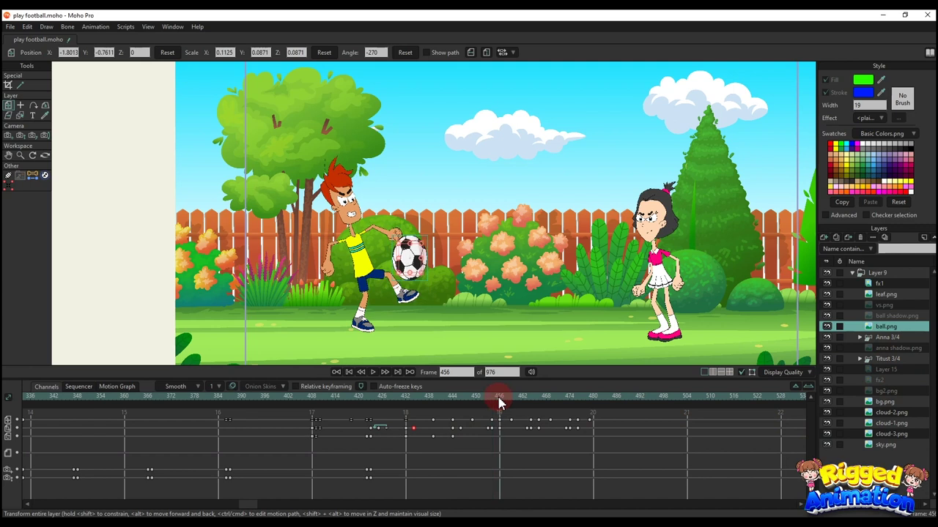
left_click(879, 317)
left_click_drag(569, 462, 448, 403)
key("ctrl+c")
key("ctrl+v")
key("Right")
key("Right")
key("Right")
key("Right")
key("Right")
key("Right")
key("Right")
key("Right")
key("Right")
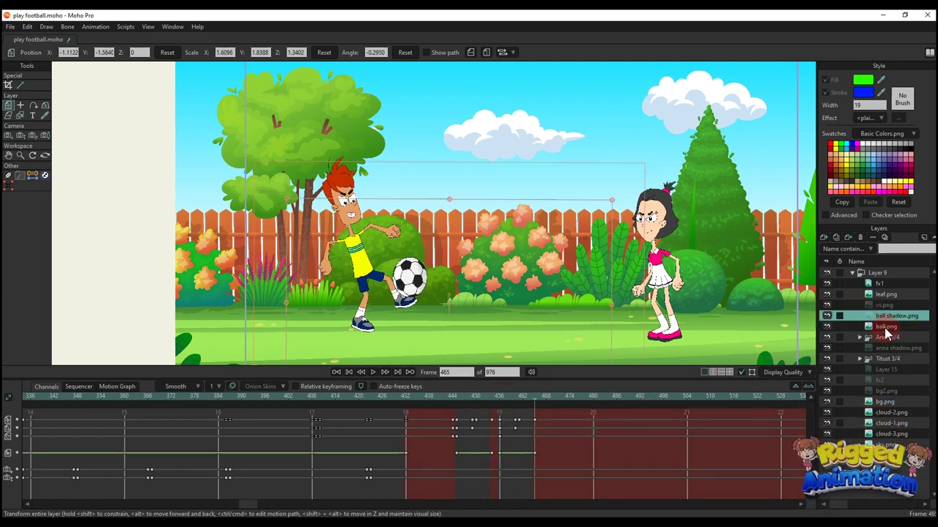
Step: Shift the last pasted ball shadow keyframes to frame 464 to match the ball's contact with the foot
left_click(887, 328)
left_click(540, 403)
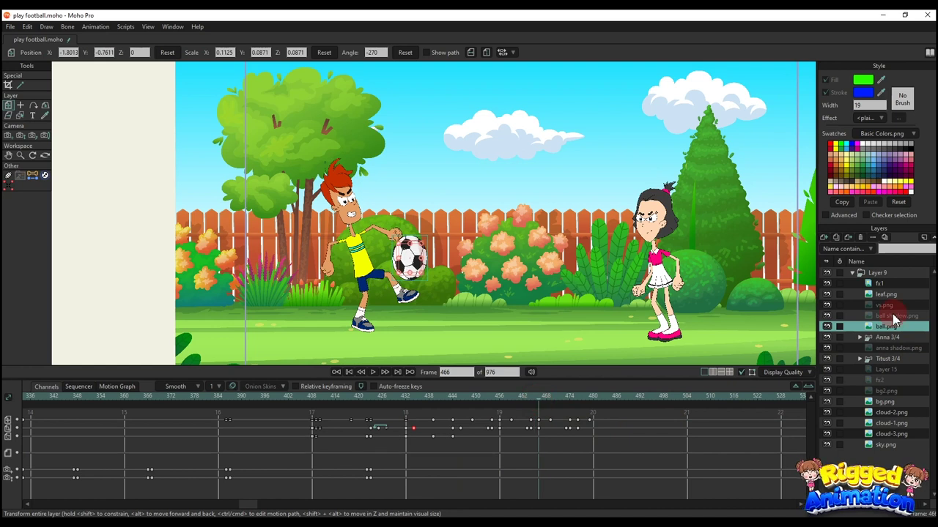
left_click(892, 316)
left_click(533, 403)
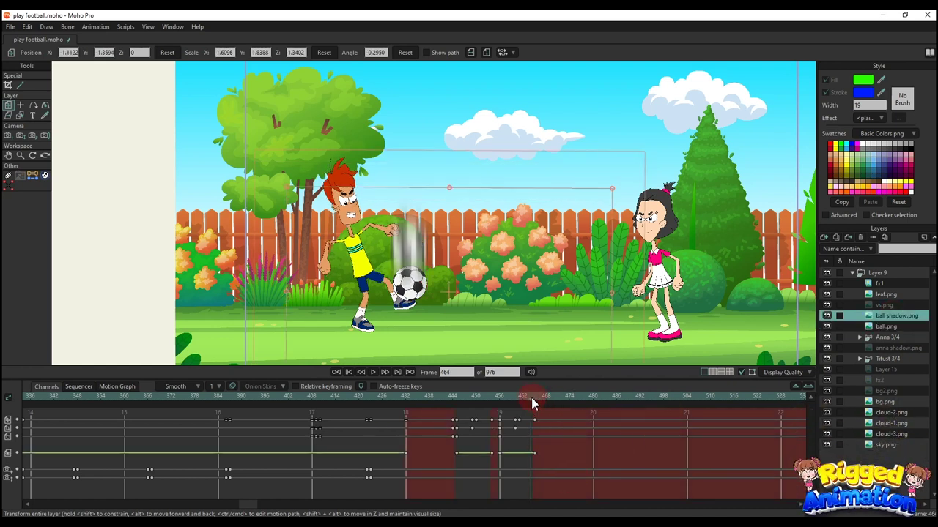
left_click_drag(546, 468, 531, 422)
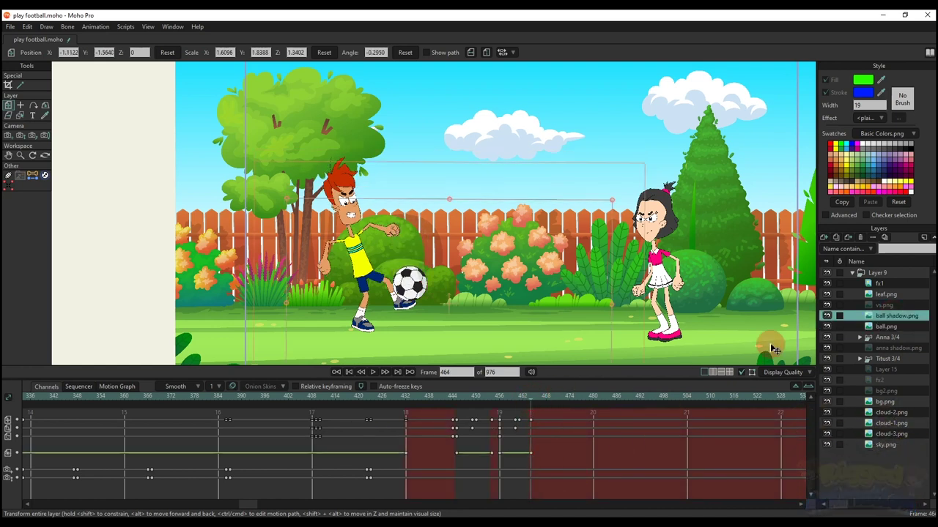
Step: Copy the ball shadow keyframes of frames 456 to 464, paste them at frame 466 and step through the third juggle
left_click(887, 327)
left_click(875, 315)
left_click(539, 406)
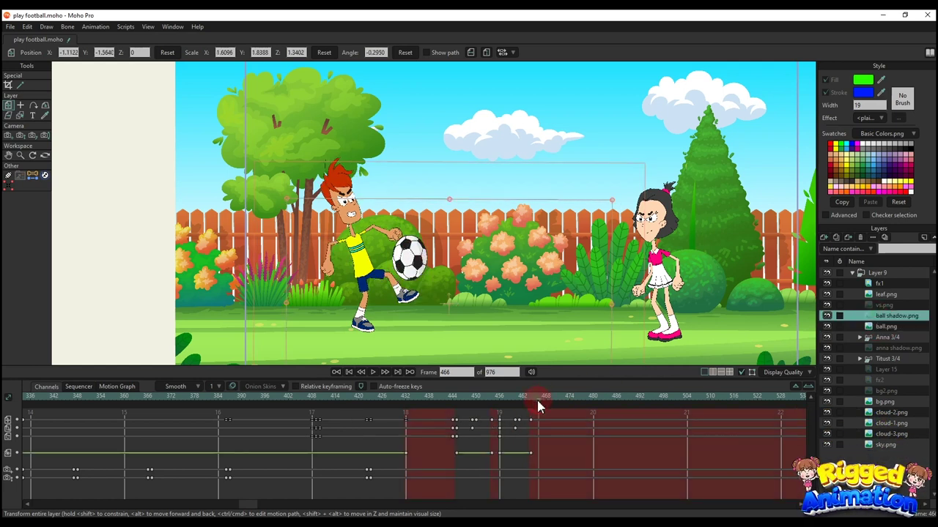
left_click_drag(555, 466, 498, 407)
key("ctrl+c")
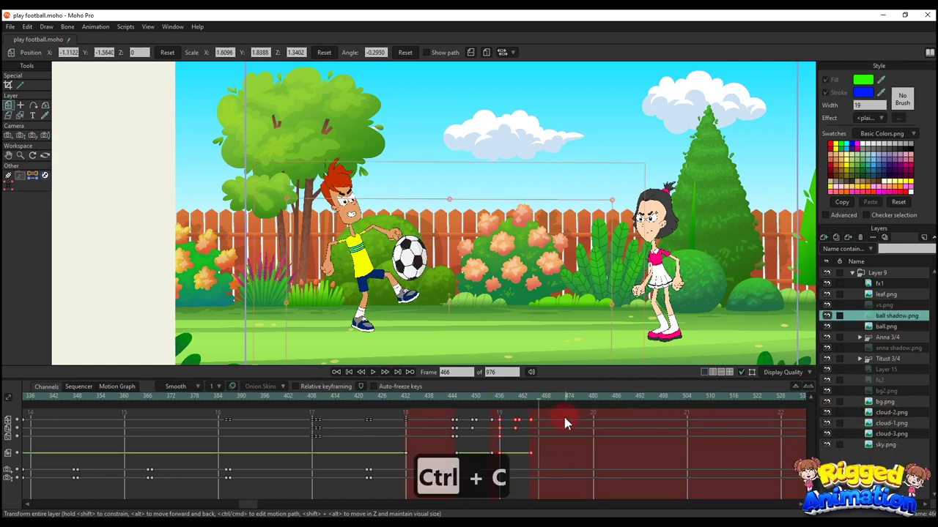
key("ctrl+v")
key("Right")
key("Right")
key("Right")
key("Right")
key("Right")
key("Right")
key("Right")
key("Right")
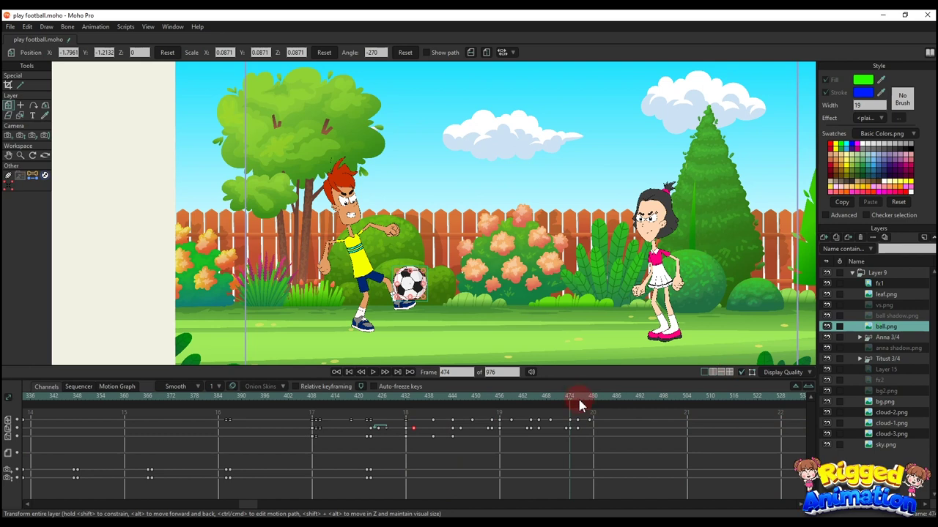
Step: Copy the ball shadow keyframes of frames 466 to 474 to frame 476 and delete the surplus ones beyond frame 480
left_click(578, 400)
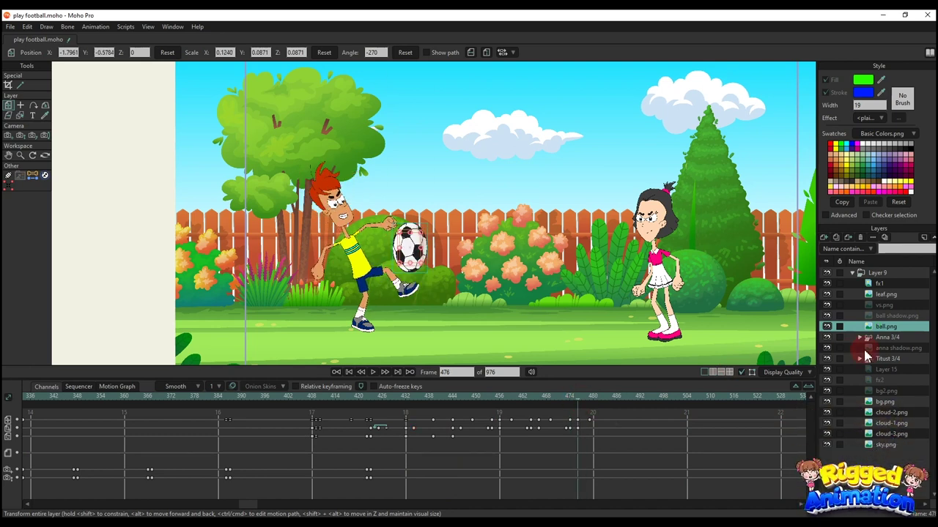
left_click(888, 317)
left_click_drag(596, 473, 529, 396)
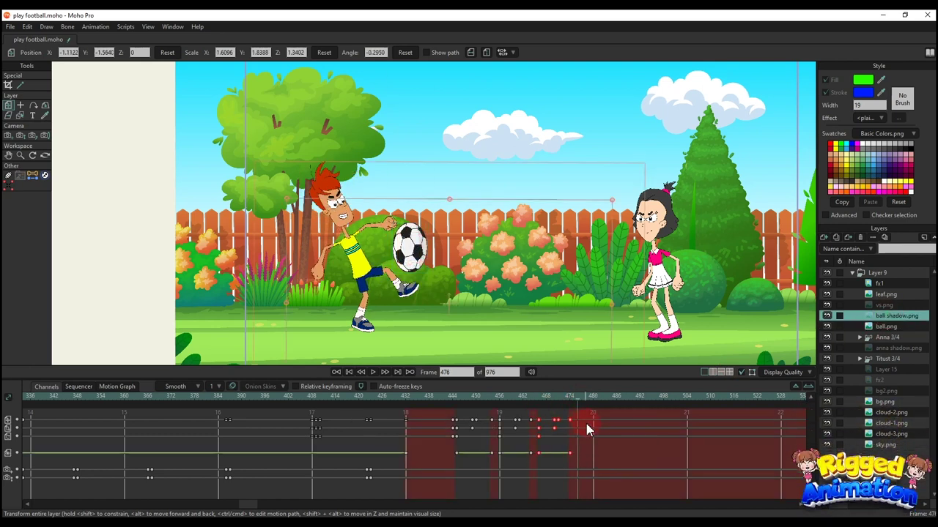
key("ctrl+c")
key("ctrl+v")
left_click(594, 399)
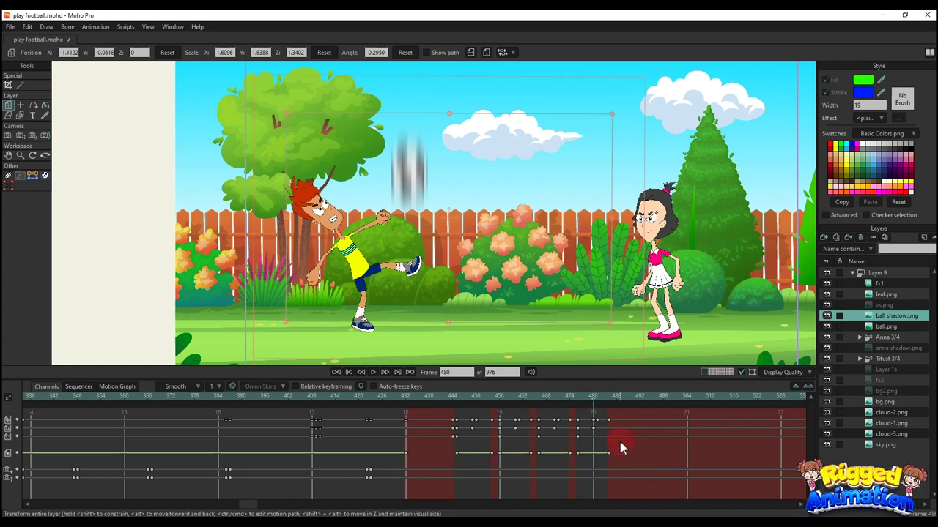
left_click_drag(603, 421, 605, 424)
key("BackSpace")
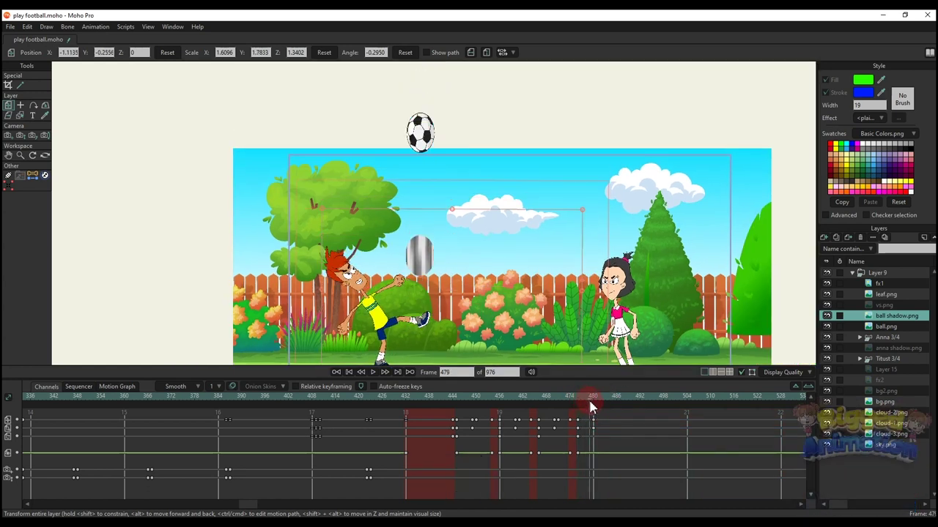
Step: Shift the ball shadow's last keyframe to frame 479, raise it below the high ball and stretch it to scale Y 2.5165
left_click(886, 327)
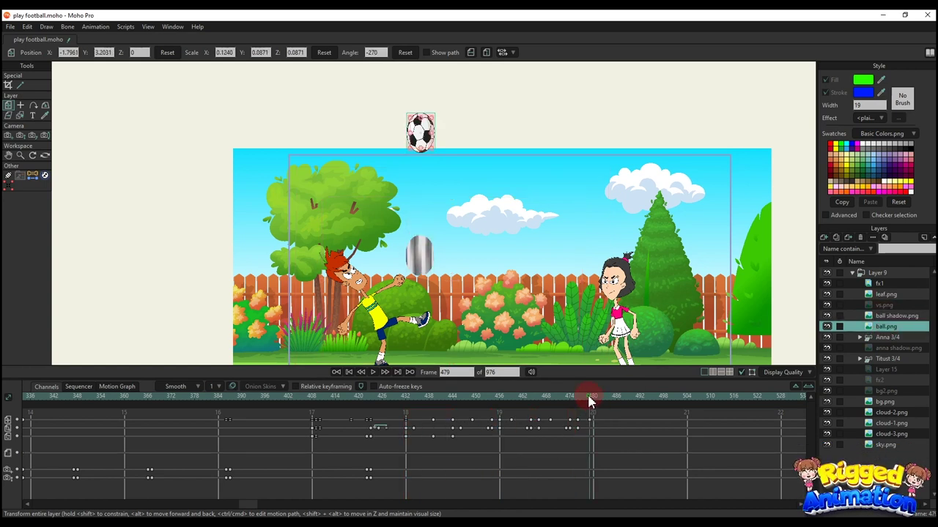
left_click(892, 317)
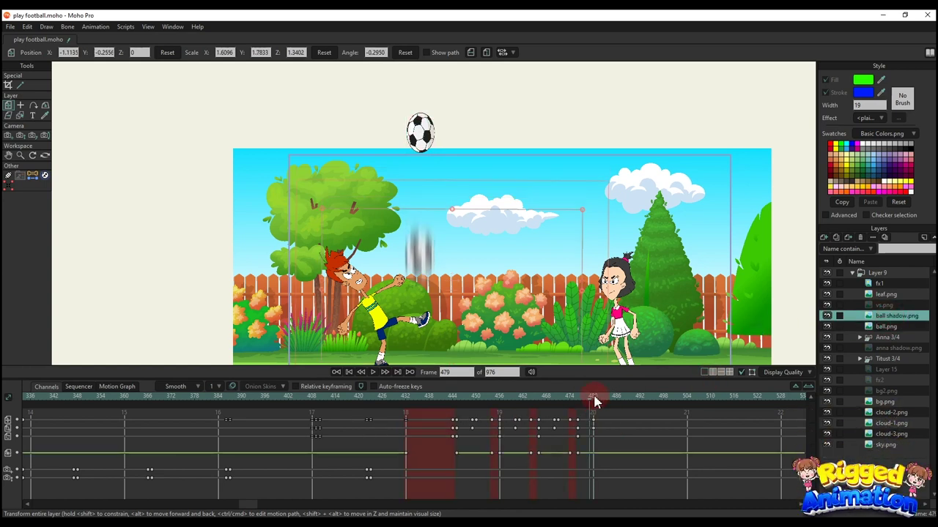
left_click_drag(594, 420, 590, 420)
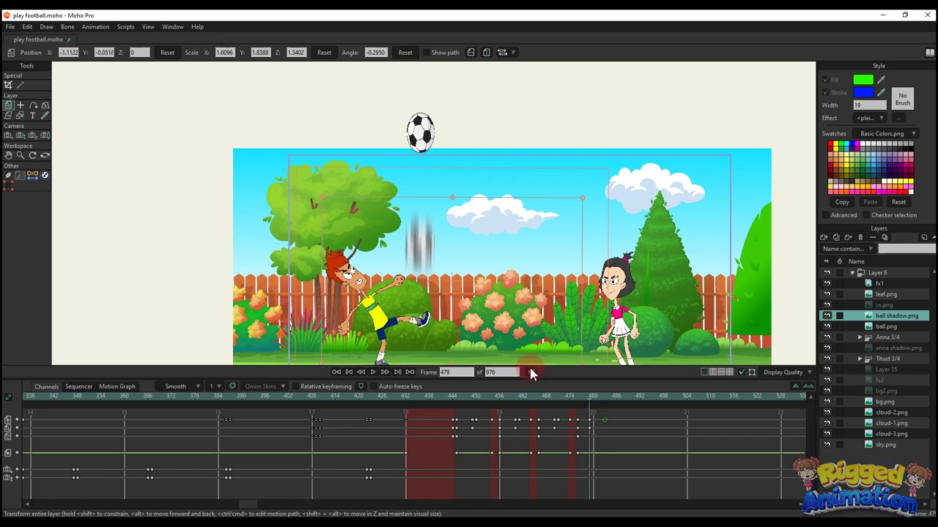
left_click_drag(435, 256, 437, 155)
left_click_drag(452, 270, 423, 168)
left_click_drag(574, 398, 591, 405)
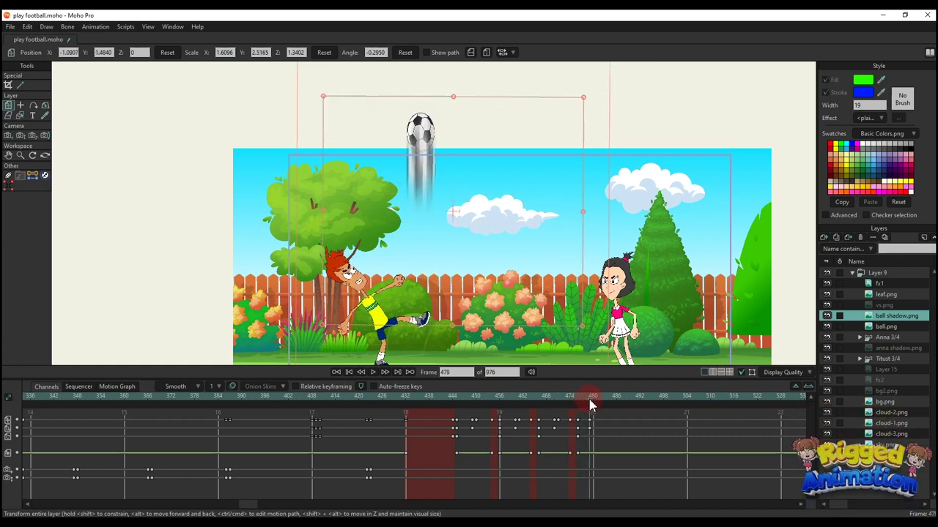
left_click_drag(484, 279, 487, 249)
Step: Play back the juggling and high kick to check the ball shadow's motion
scroll(486, 248, "up", 1)
left_click(519, 397)
key("space")
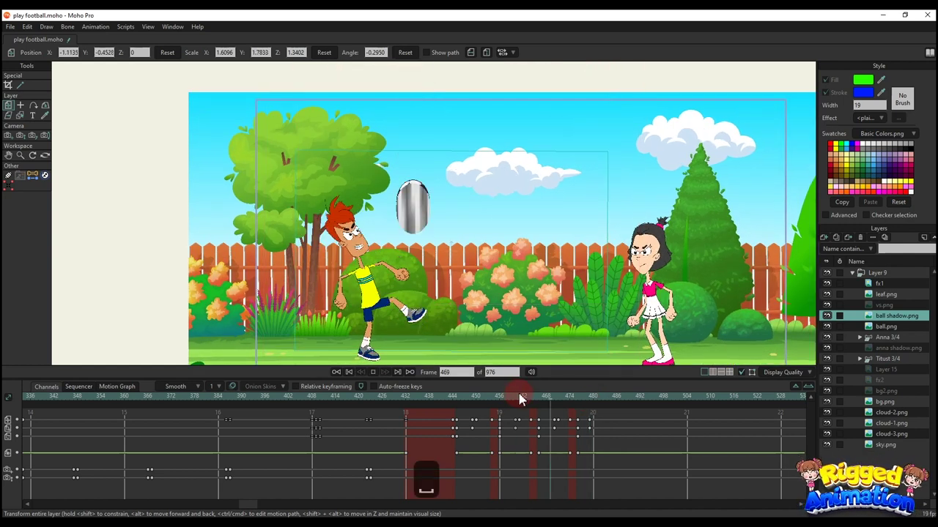
key("space")
key("space")
key("space")
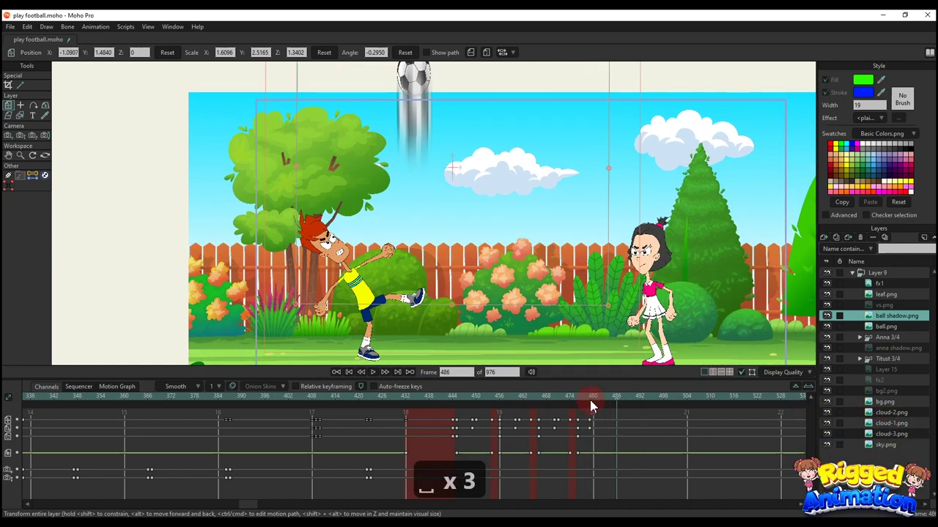
Step: Select the ball layer together with the ball shadow layer and raise both well above the garden at frame 483
left_click(878, 323, "ctrl")
scroll(594, 424, "down", 2)
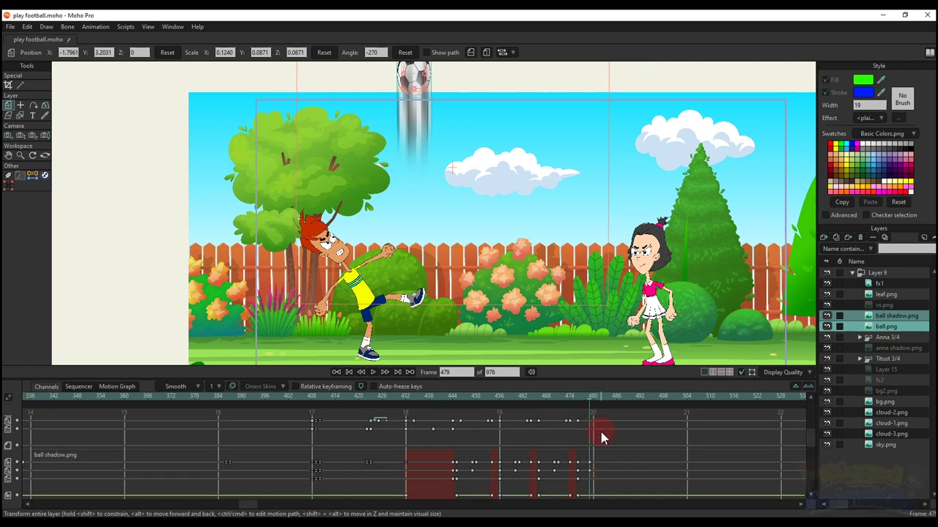
left_click(604, 397)
scroll(485, 283, "down", 2)
left_click_drag(486, 283, 490, 324)
left_click_drag(433, 155, 433, 100)
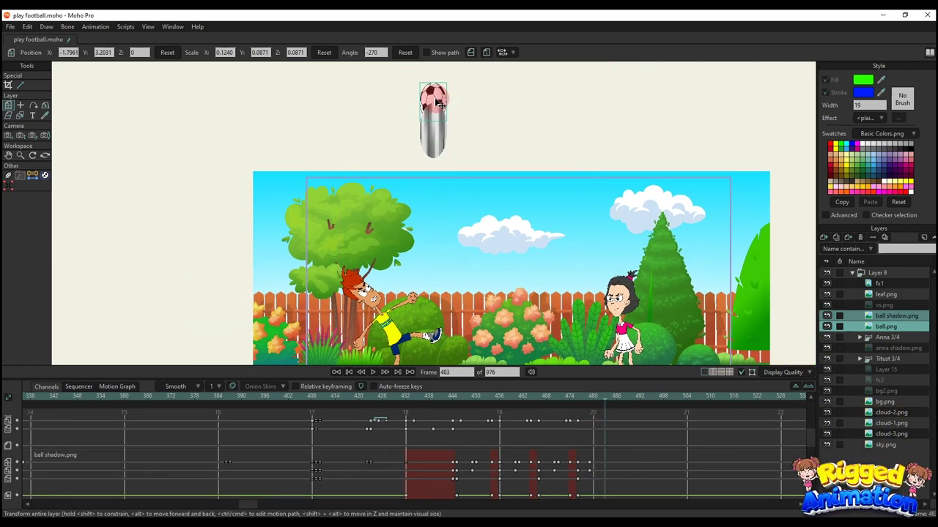
Step: Play back the juggling and kick with the Layer 9 group selected to check the ball and its shadow
scroll(618, 465, "up", 2)
left_click(542, 401)
scroll(549, 323, "up", 2)
left_click_drag(550, 322, 536, 252)
left_click(897, 275)
key("space")
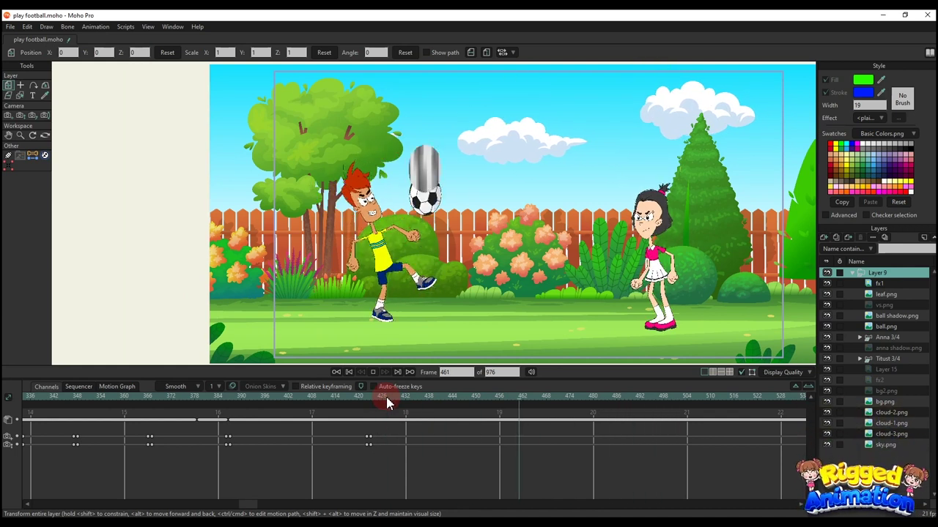
Step: Move the eyeballs control of the Anna 3/4 rig slightly upward at frame 438 and play back her gaze
left_click(888, 337)
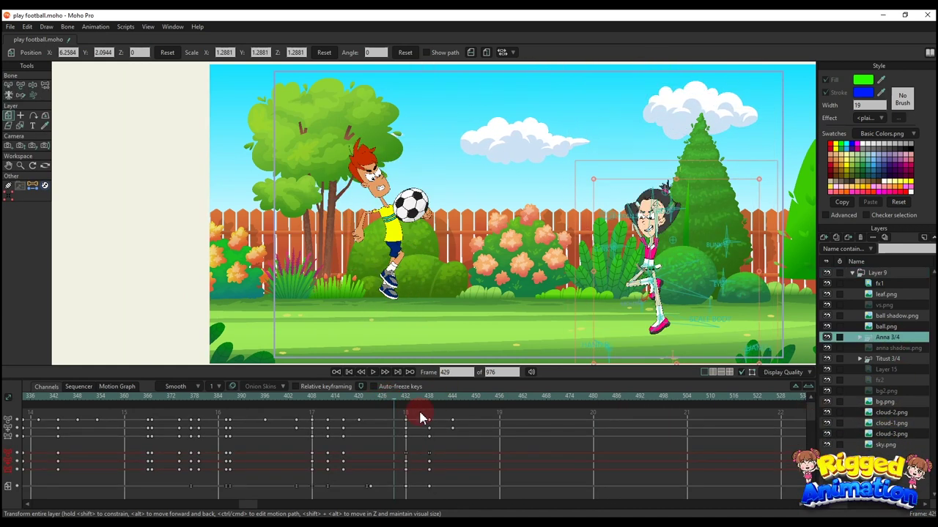
key("space")
left_click_drag(470, 432, 430, 405)
key("t")
scroll(608, 235, "up", 4)
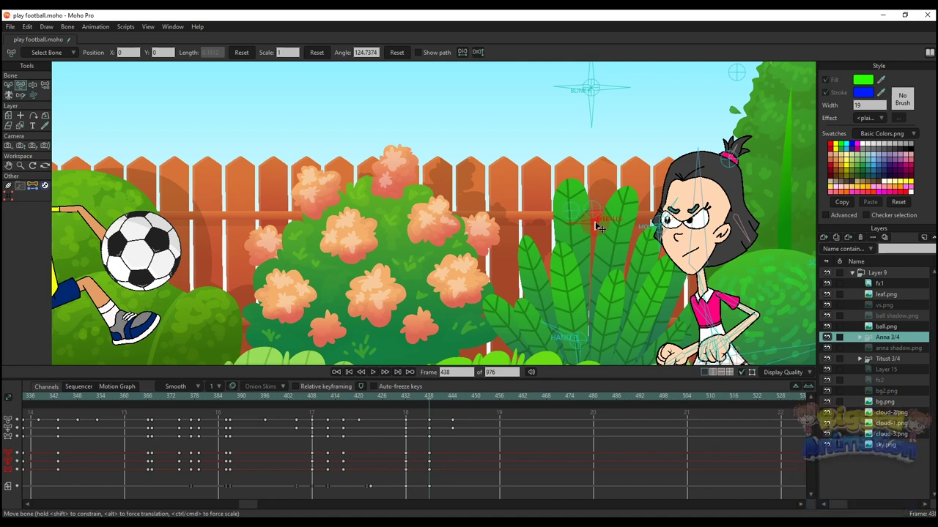
mouse_move(595, 224)
left_mouse_down()
mouse_move(603, 212)
mouse_move(593, 210)
left_mouse_up()
scroll(593, 212, "down", 3)
key("space")
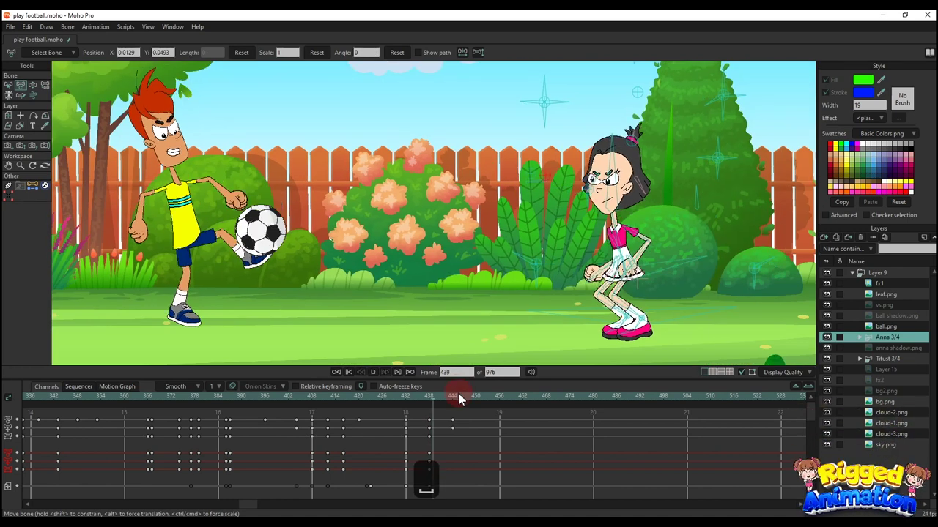
key("space")
scroll(506, 325, "down", 2)
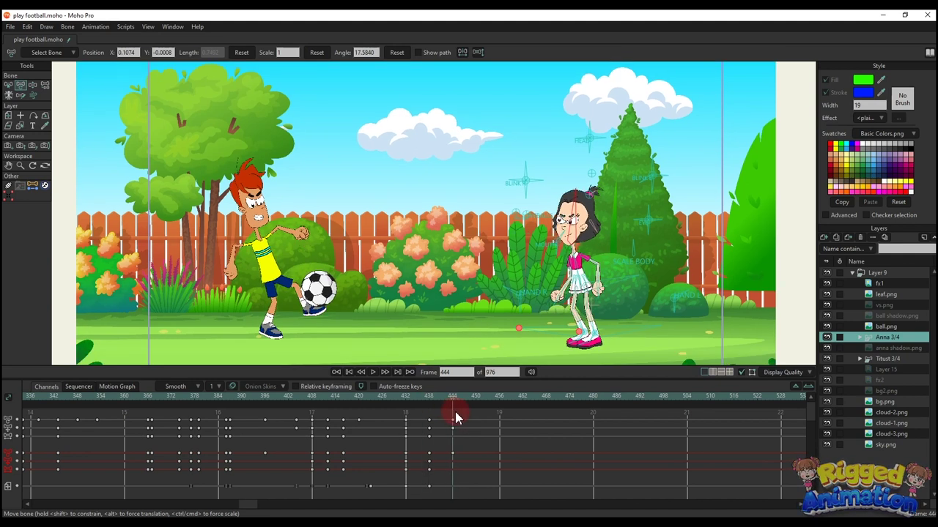
Step: Freeze Anna's pose at frame 451 and bend both arms so her hands rest on her hips at frame 457
left_click_drag(456, 417, 503, 405)
key("ctrl+f")
left_click_drag(557, 324, 483, 297)
key("y")
scroll(538, 245, "up", 5)
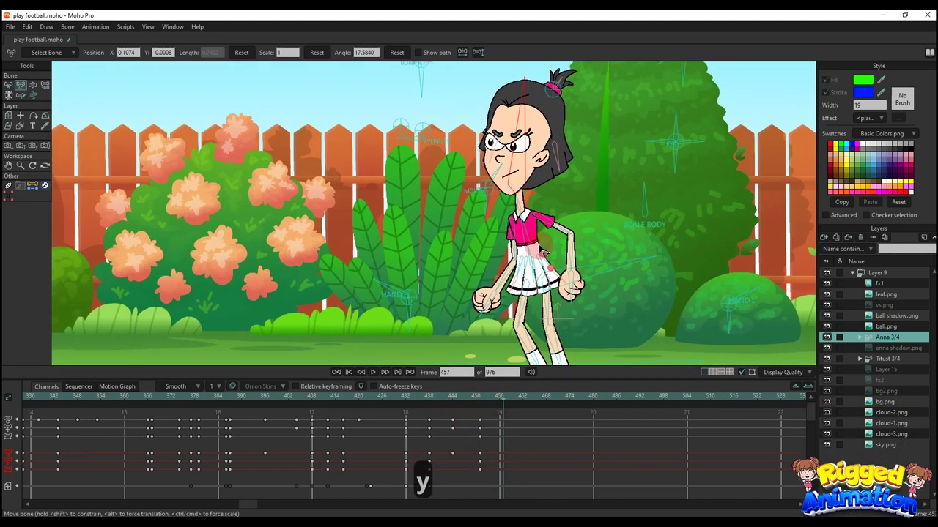
scroll(540, 249, "up", 3)
left_click_drag(502, 247, 485, 273)
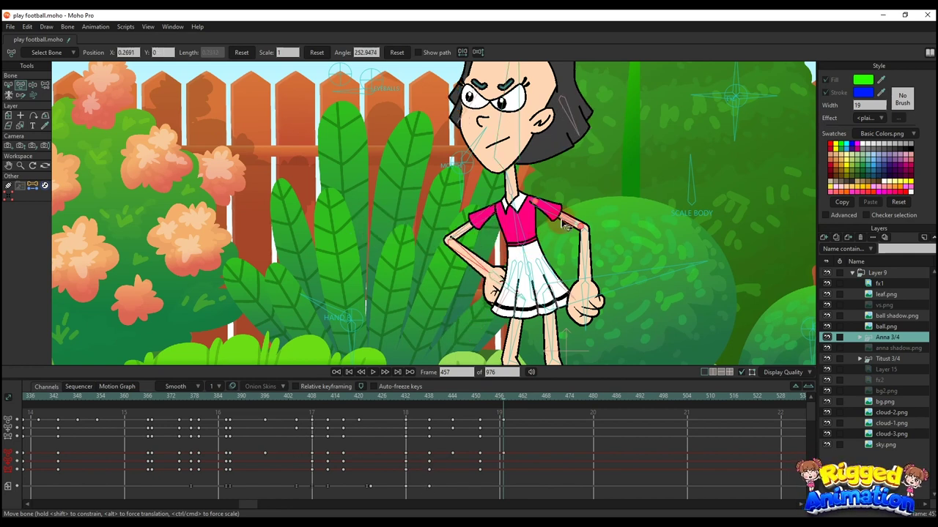
left_click_drag(564, 225, 614, 251)
scroll(481, 232, "up", 2)
Step: Fine-tune the hand control beside Anna's skirt to an angle of 175.6328 at frame 457
scroll(598, 239, "down", 4)
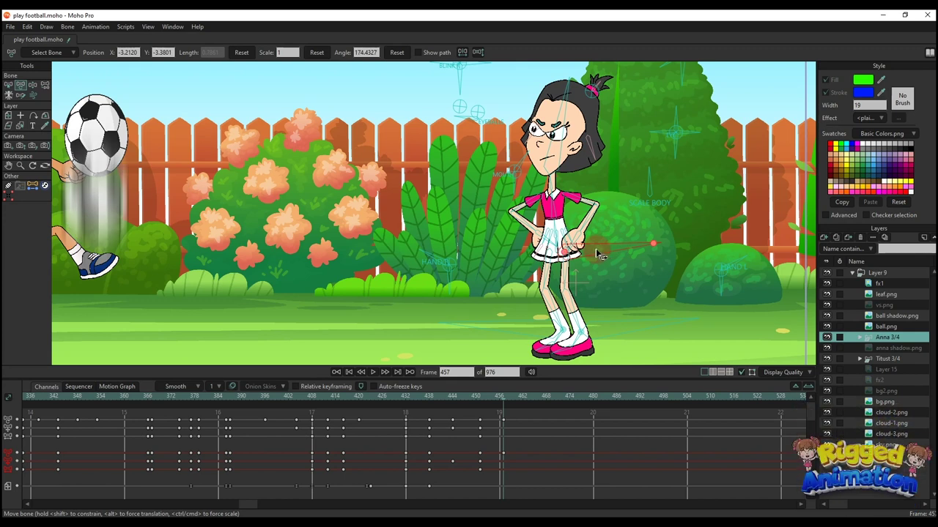
scroll(584, 251, "up", 6)
scroll(558, 255, "down", 4)
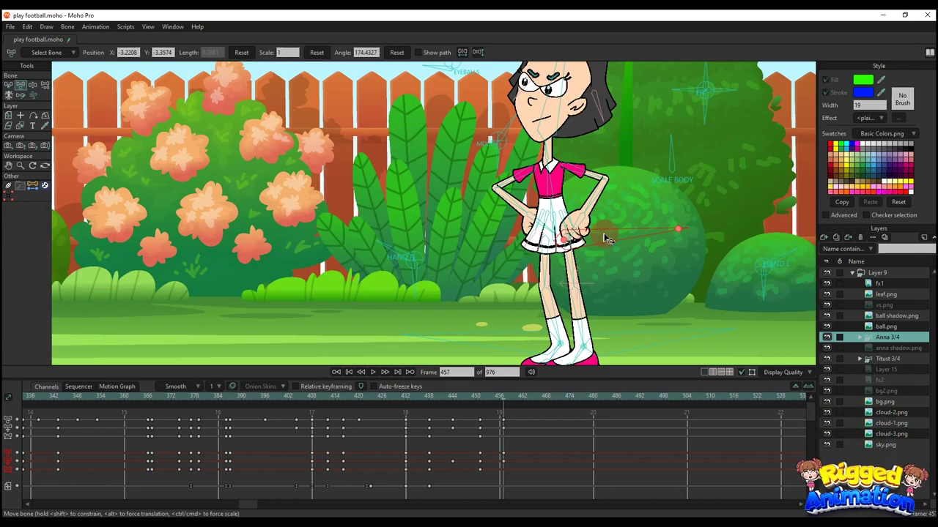
left_click_drag(613, 239, 613, 235)
scroll(613, 235, "down", 3)
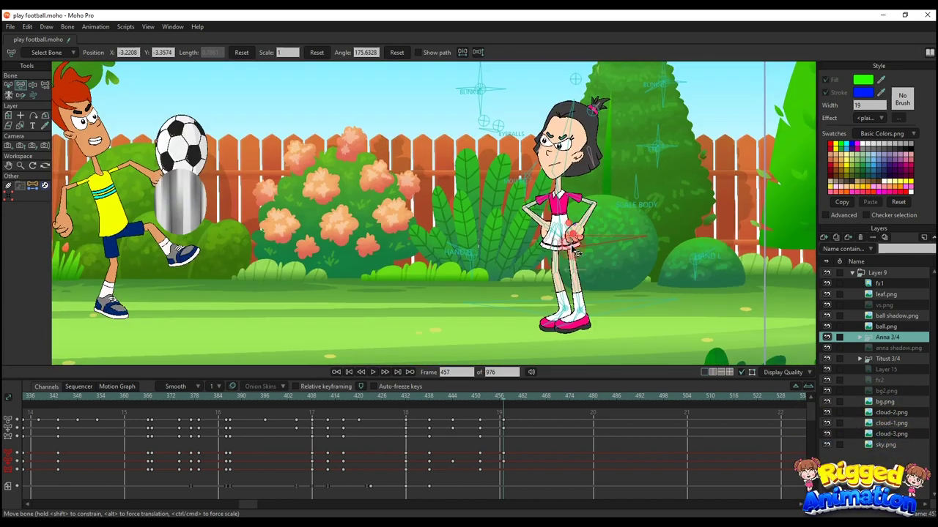
Step: Rotate Anna's head bone to a straighter position at frame 457
scroll(558, 160, "up", 2)
key("y")
left_click_drag(557, 155, 551, 204)
scroll(551, 206, "up", 3)
Step: Key Anna's mouth control at frame 454, rotate it to 144.8934 at frame 455 for pursed lips and play it back
left_click(492, 399)
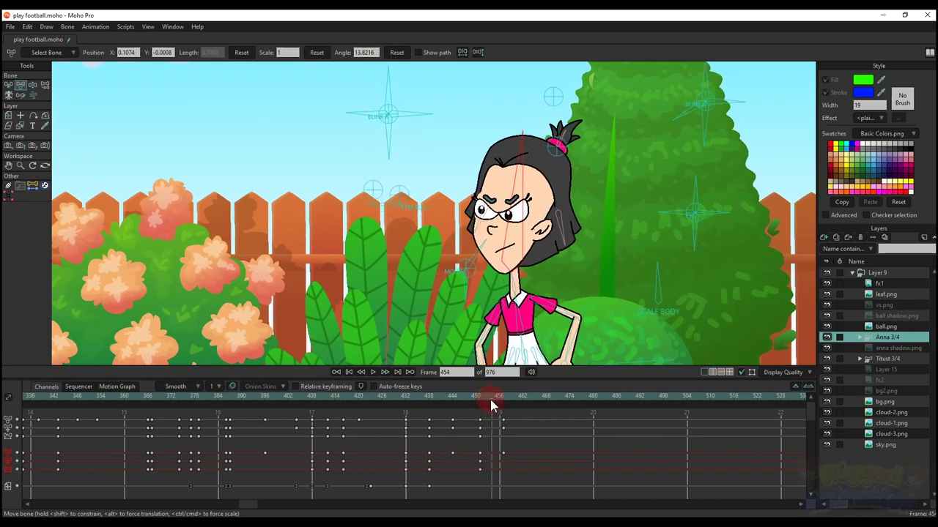
scroll(477, 255, "up", 3)
left_click_drag(477, 255, 492, 286)
left_click(498, 396)
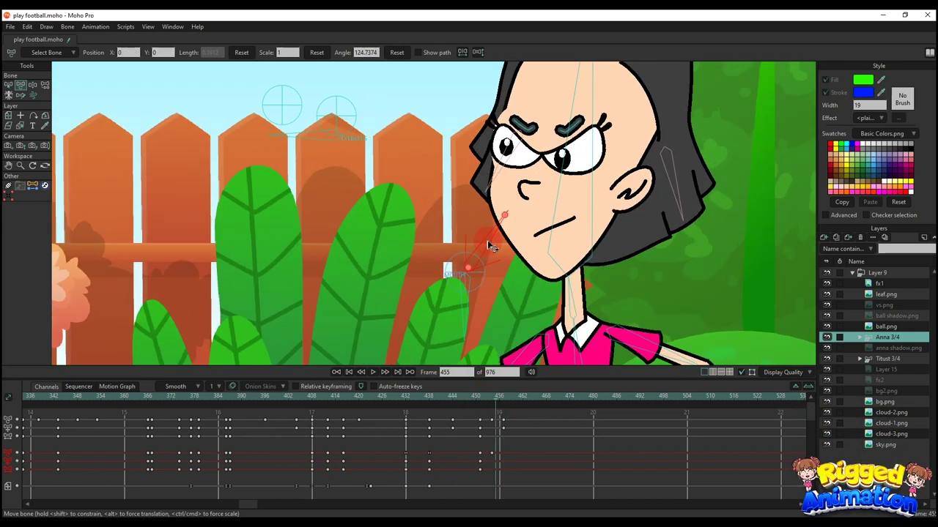
scroll(490, 245, "up", 2)
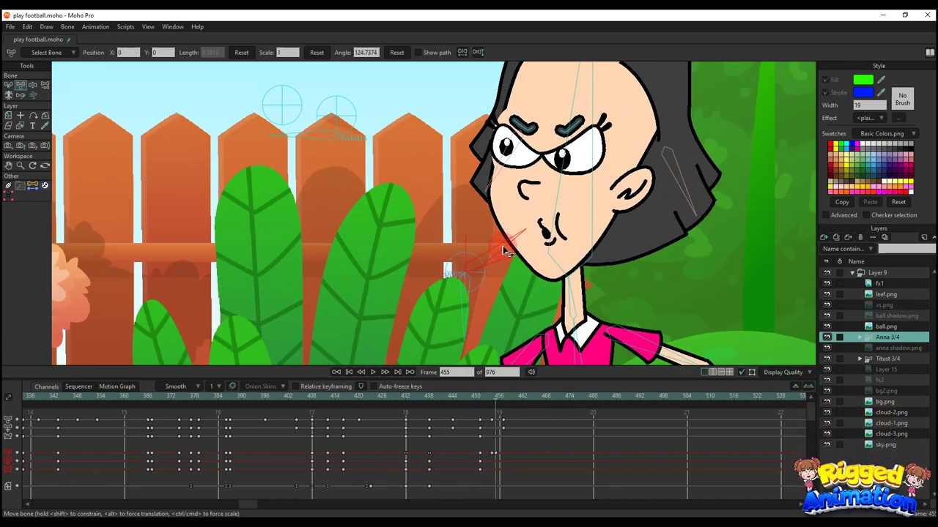
scroll(503, 251, "down", 4)
key("space")
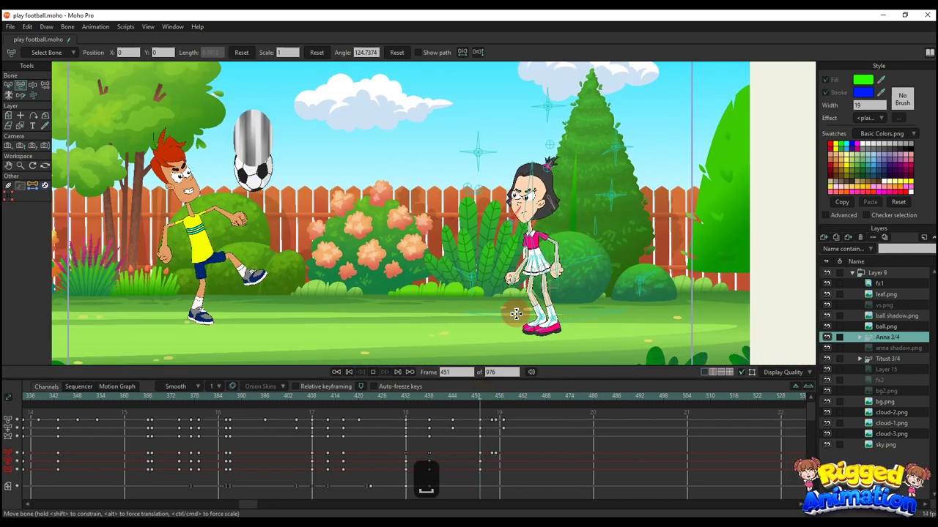
Step: Key Anna's eye expression control at frame 465 and rotate it to 211.2804 at frame 470 for wide eyes with angry brows
left_click(532, 415)
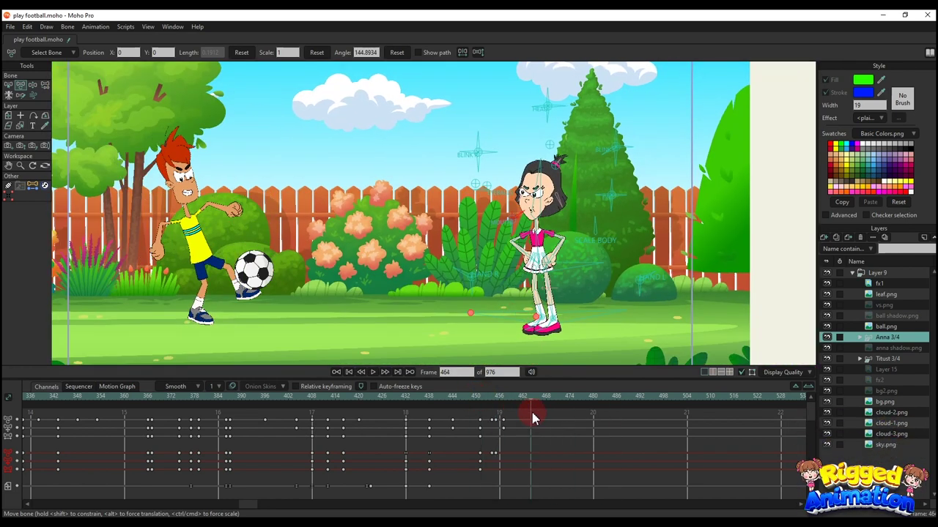
left_click(534, 416)
scroll(590, 180, "up", 3)
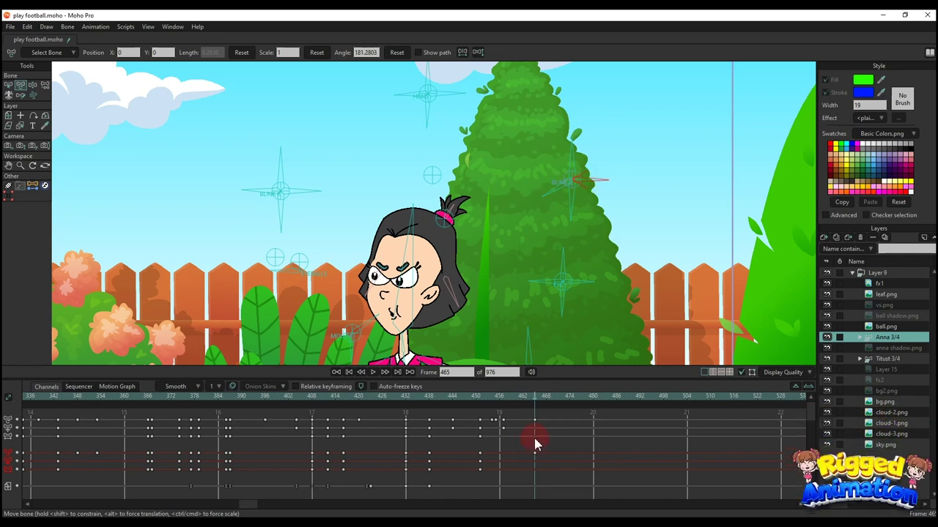
left_click_drag(555, 176, 557, 182)
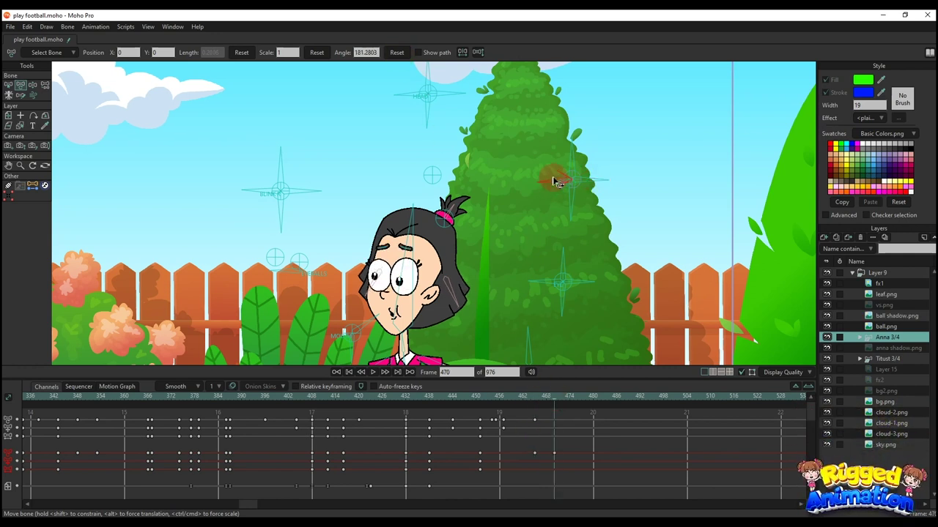
left_click(397, 52)
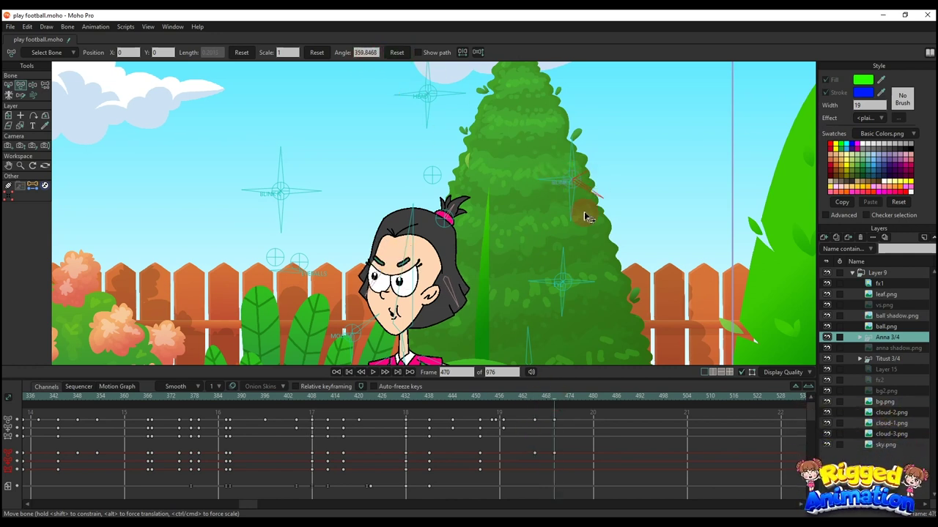
Step: Play back the scene around frames 453 to 492 to check the timing of Anna's expression change
left_click(507, 405)
scroll(535, 214, "down", 4)
key("space")
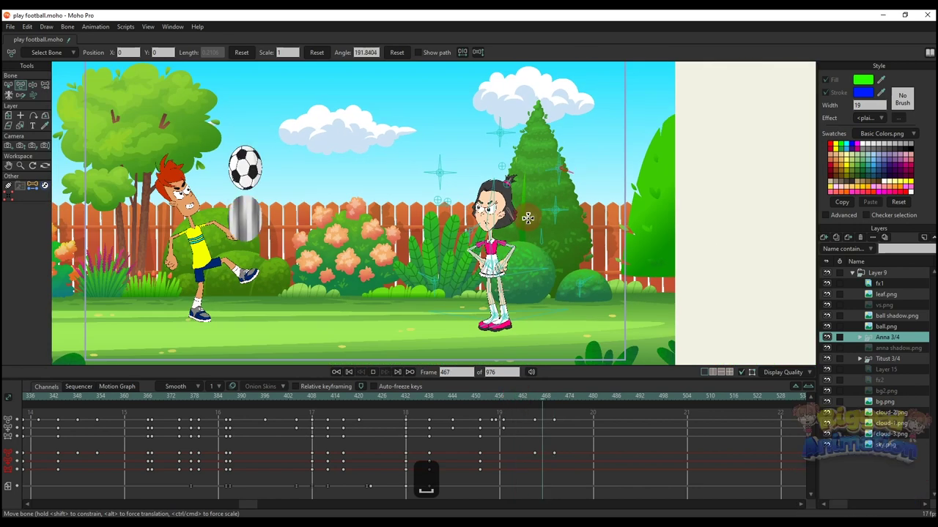
left_click(484, 404)
key("space")
key("space")
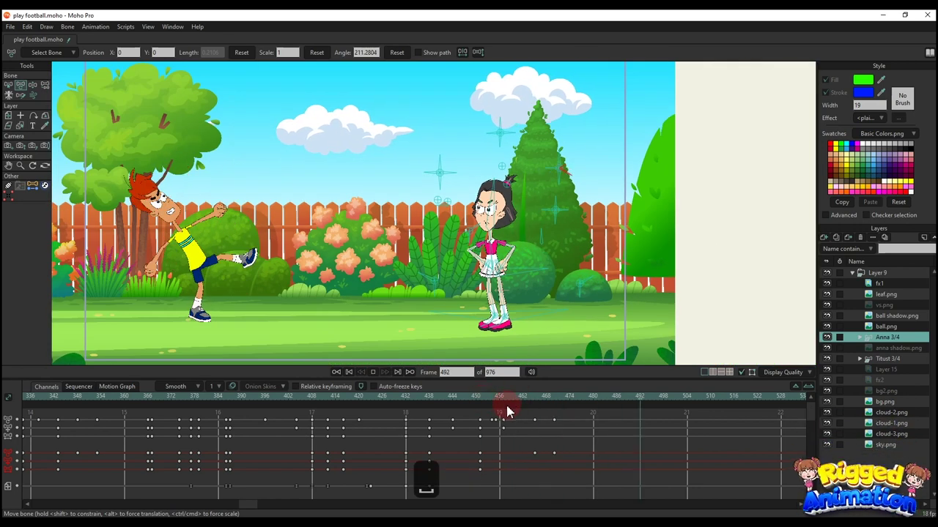
left_click(504, 405)
Step: Shift Anna's two eye expression keyframes earlier to frames 453 and 458 and play back the new timing
left_click(534, 420)
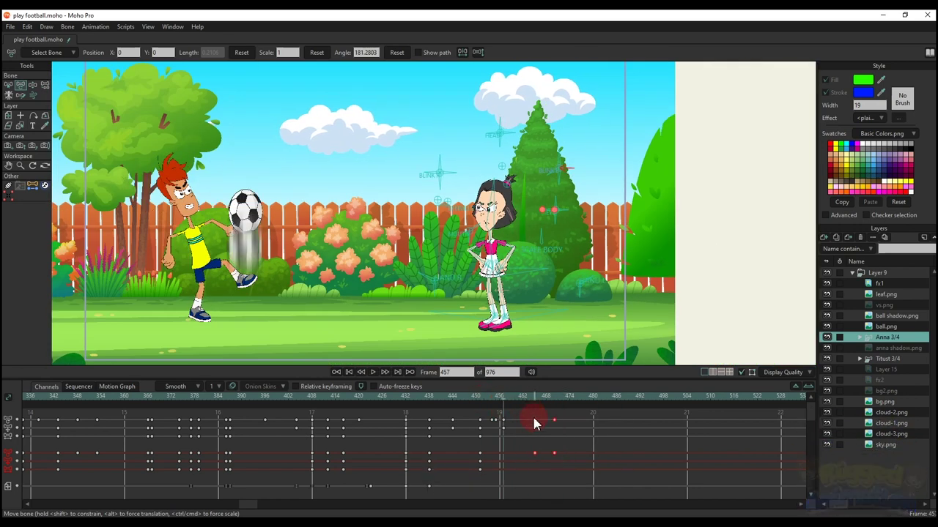
left_click(484, 402)
key("space")
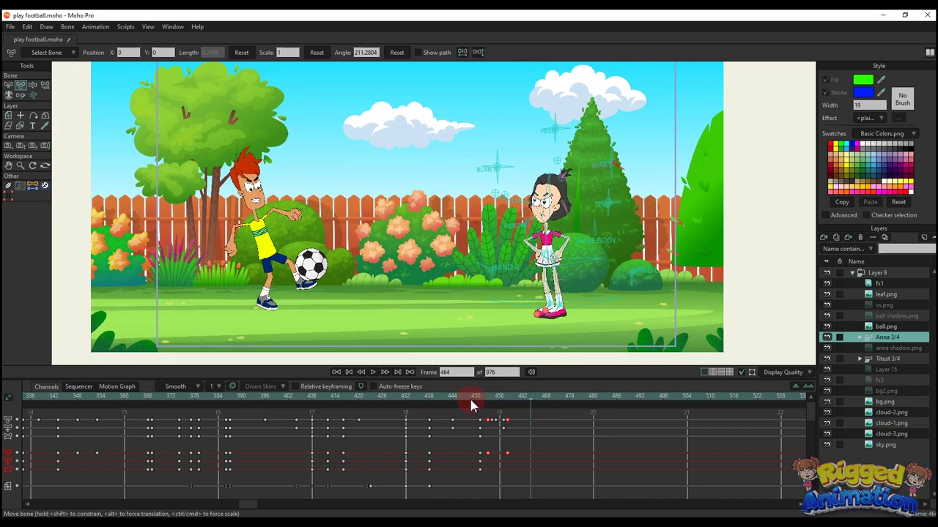
Step: Pick one of the round eyeball controls in Anna's rig at frame 458
left_click(507, 406)
left_click(525, 435)
scroll(526, 196, "up", 5)
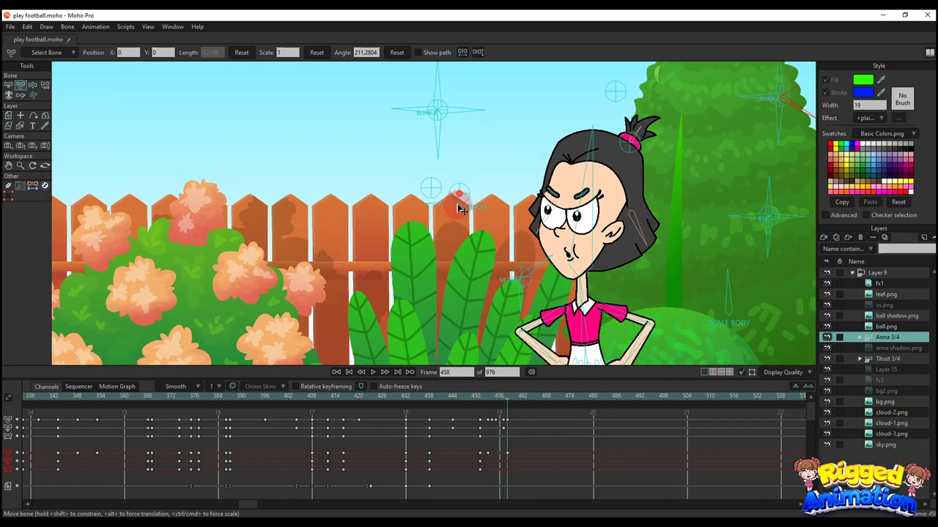
scroll(463, 201, "up", 2)
scroll(460, 211, "up", 2)
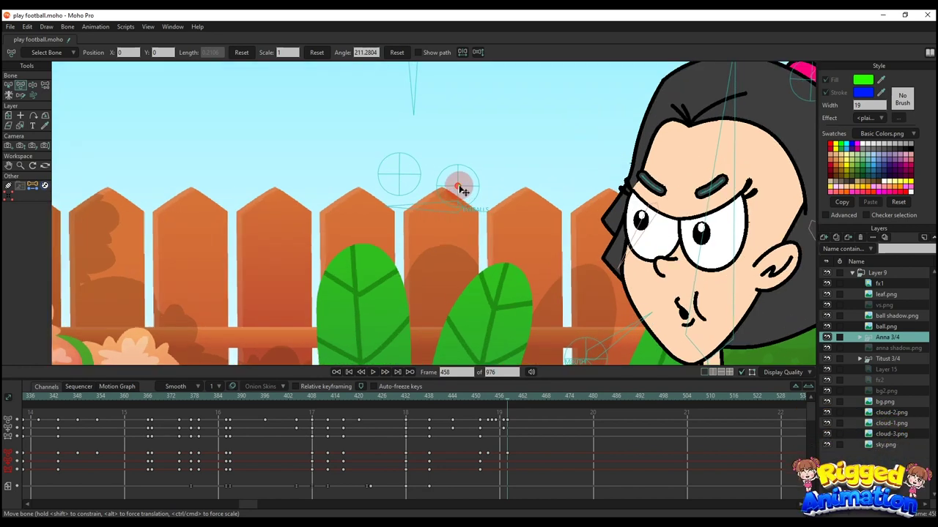
Step: Shift the girl's gaze at frame 458 by moving the eyeballs bone
left_click(455, 211)
left_click(451, 183)
scroll(476, 192, "down", 3)
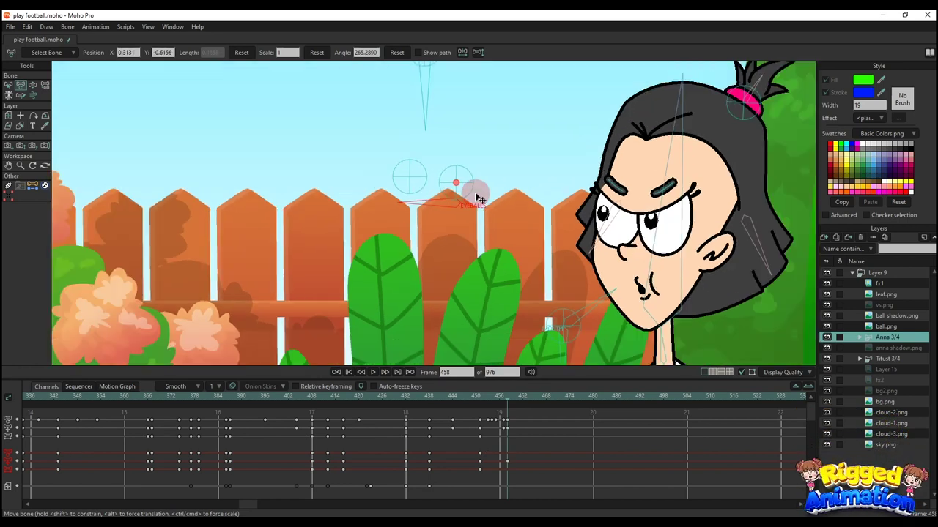
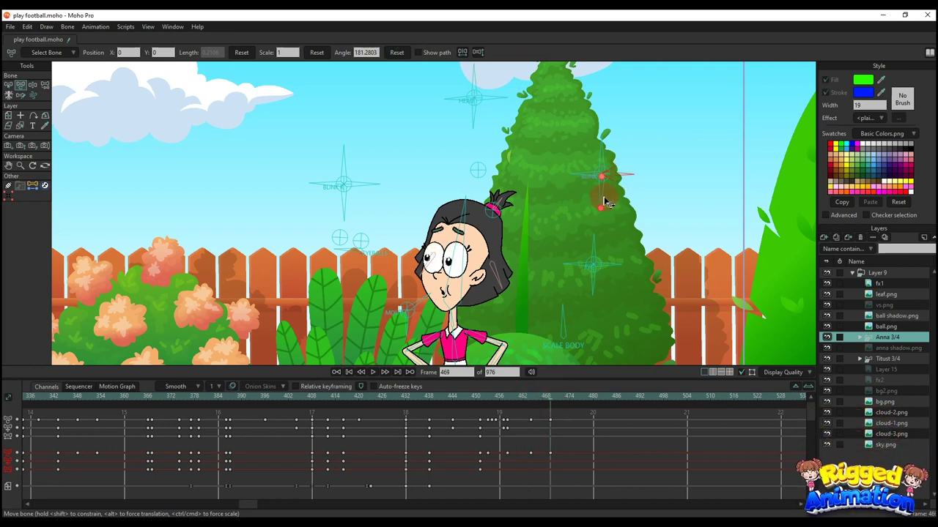
Step: Close both of the girl's eyes at frame 469, then copy the closed-eye key to frame 472 and the open-eye key to frame 477
left_click_drag(603, 197, 626, 200)
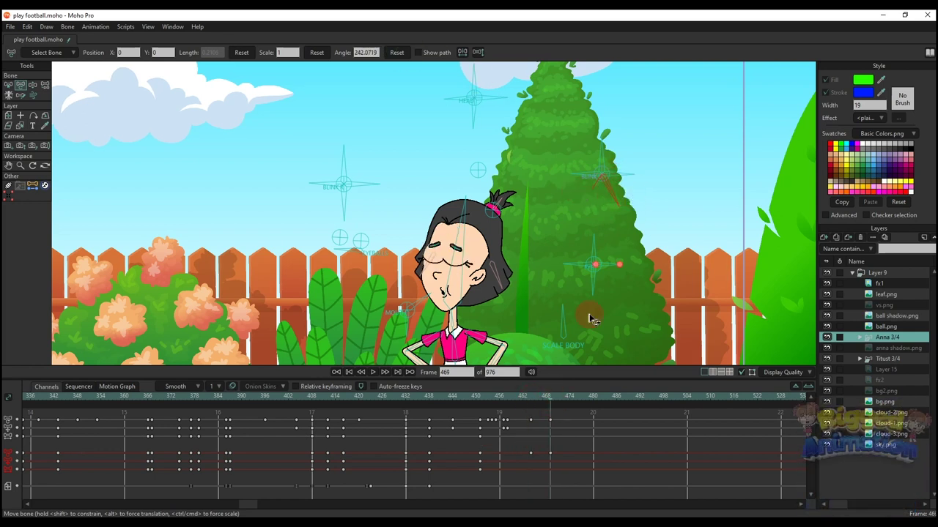
left_click_drag(552, 405, 535, 405)
left_click(561, 405)
key("ctrl+c")
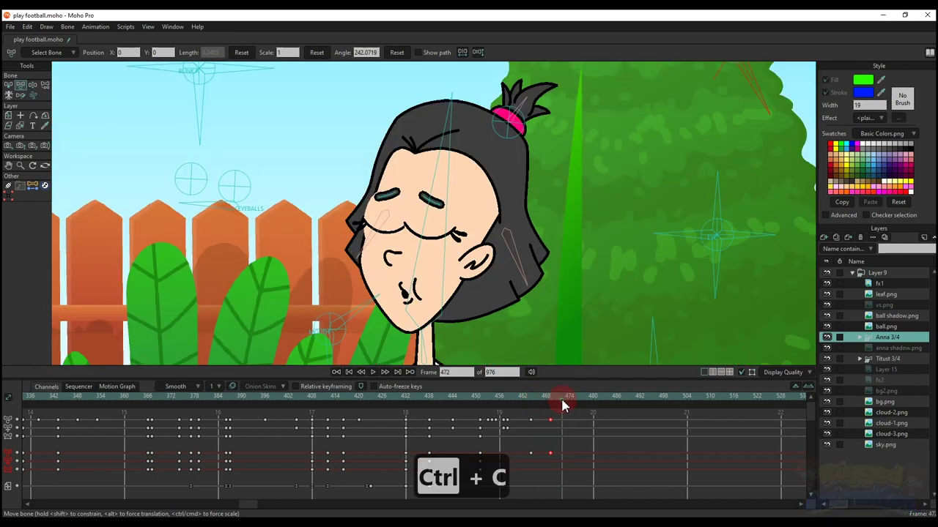
key("ctrl+v")
left_click(579, 403)
key("ctrl+c")
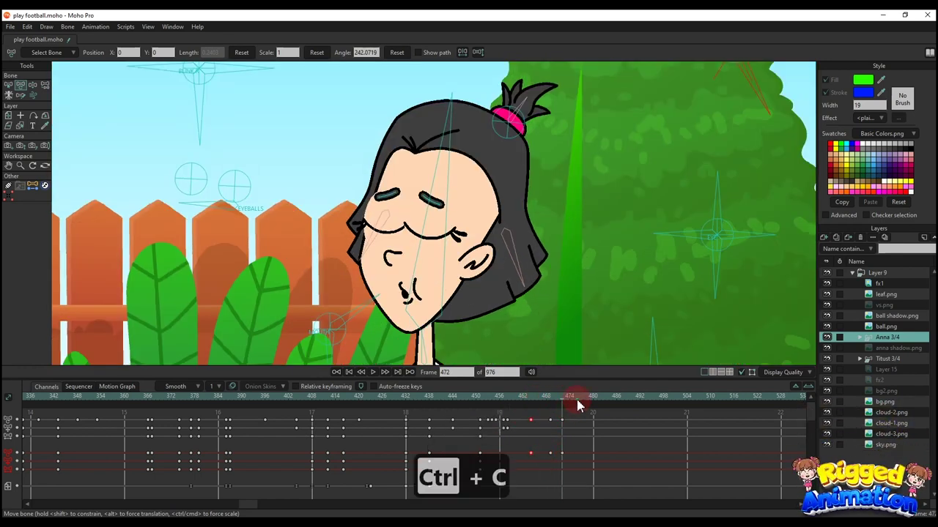
key("ctrl+v")
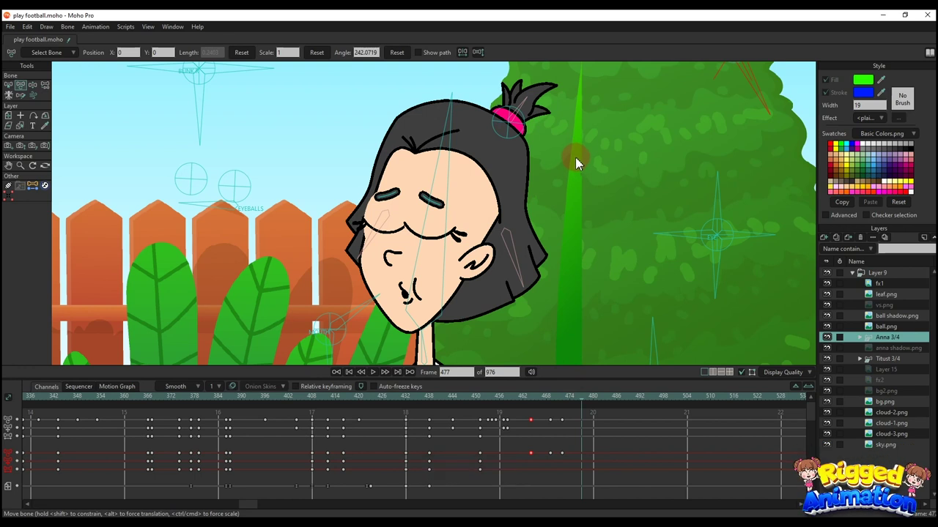
Step: Retime the girl's four blink keys to an even three-frame spacing from frame 464 to 473 and play back the blink
scroll(576, 160, "down", 8)
left_click(561, 405)
left_click_drag(606, 468, 520, 413)
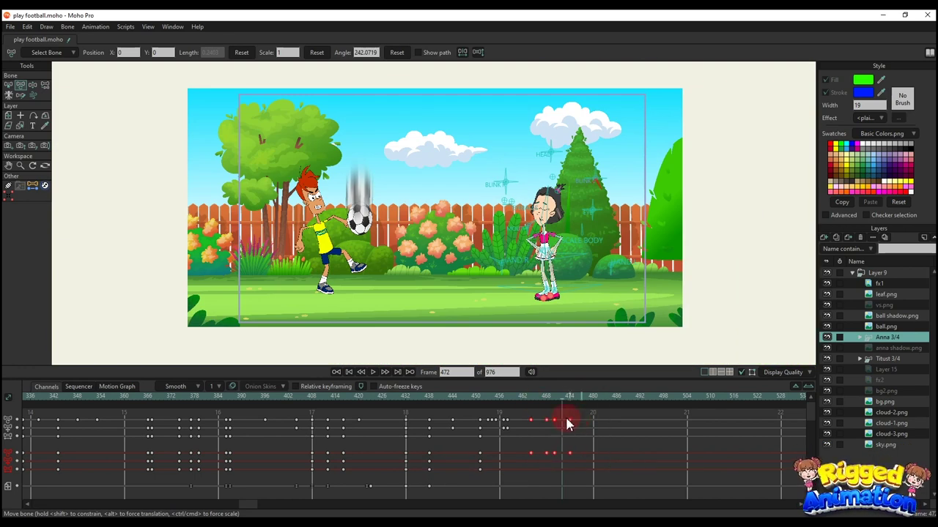
left_click(514, 397)
left_click_drag(595, 469, 513, 410)
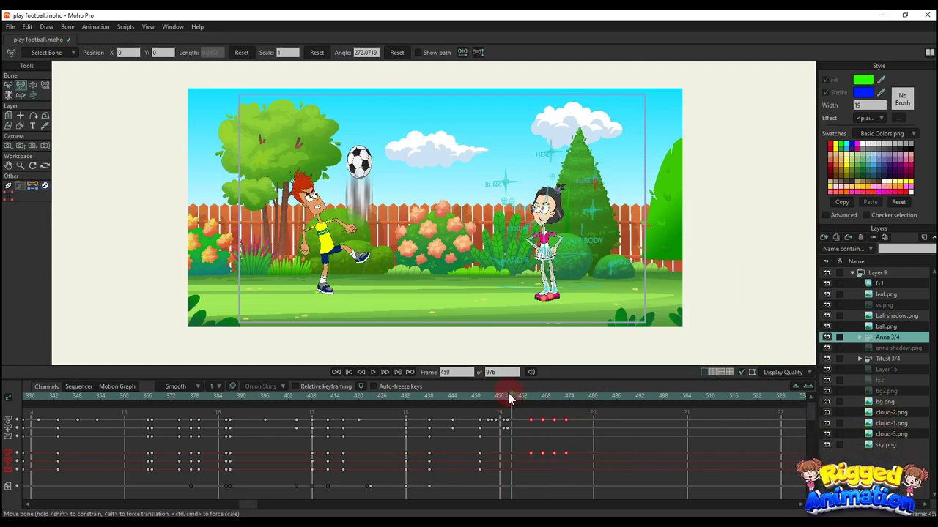
left_click(477, 397)
key("space")
Step: Freeze the girl's pose at frame 478, then swing both her arms down off her hips at frame 485
key("ctrl+f")
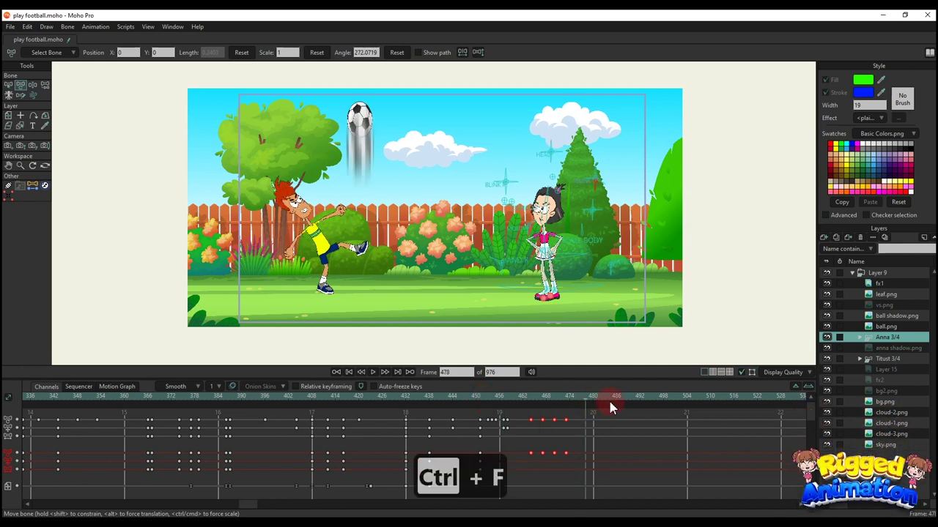
left_click(614, 403)
scroll(513, 247, "up", 5)
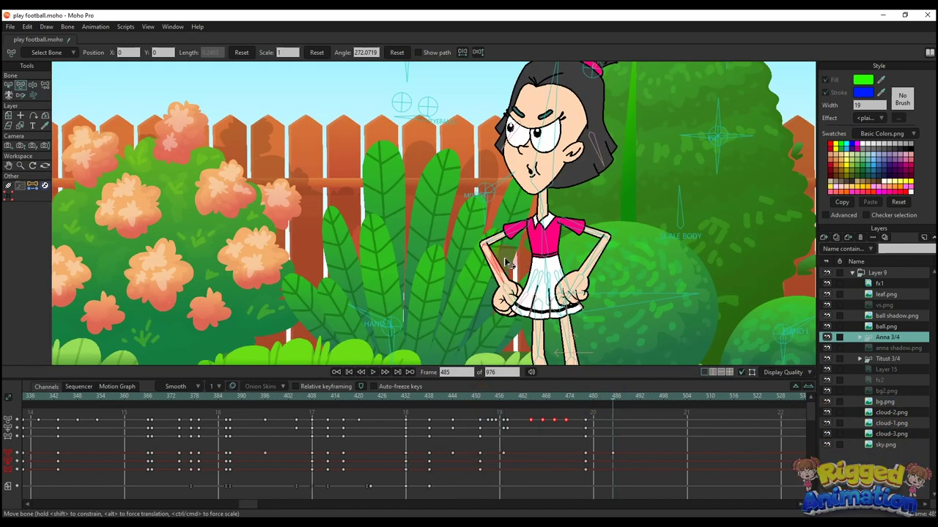
left_click_drag(505, 262, 493, 271)
scroll(619, 264, "down", 4)
left_click_drag(586, 259, 608, 295)
Step: Tilt the girl's head back and turn her gaze upward at frame 485
scroll(619, 256, "up", 4)
scroll(590, 273, "down", 4)
scroll(570, 235, "up", 2)
left_click_drag(569, 191, 579, 192)
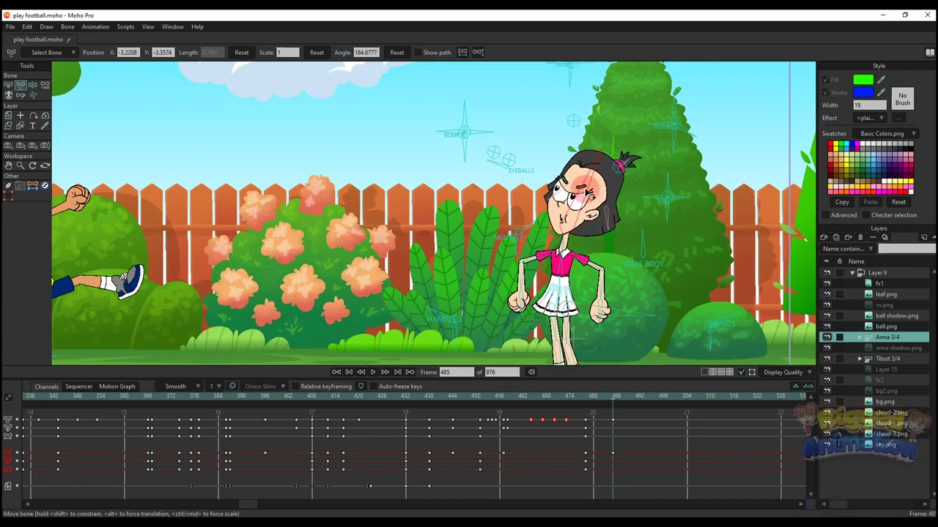
scroll(571, 183, "up", 2)
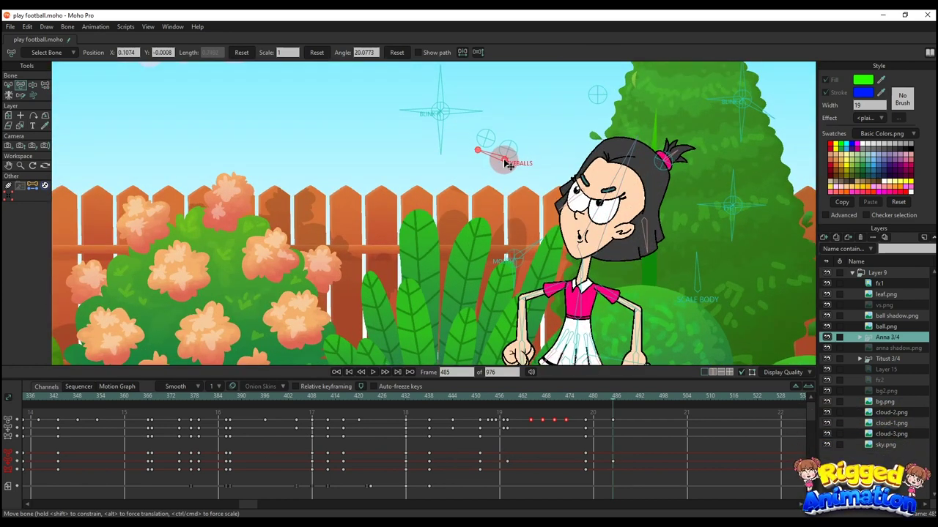
Step: Spread the girl's arms slightly further from her body at frame 485 and freeze the pose
scroll(506, 164, "down", 4)
scroll(500, 264, "up", 3)
left_click_drag(495, 239, 503, 245)
left_click_drag(627, 242, 619, 251)
scroll(614, 257, "down", 4)
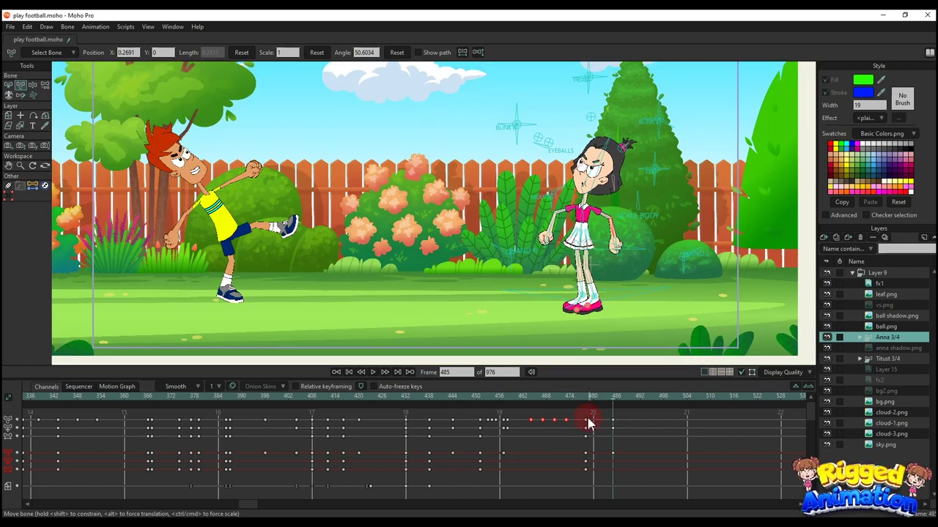
key("ctrl+f")
left_click(613, 404)
Step: On the Titust 3/4 layer, copy the boy's crouched pose key from frame 423 to frame 485
left_click(883, 359)
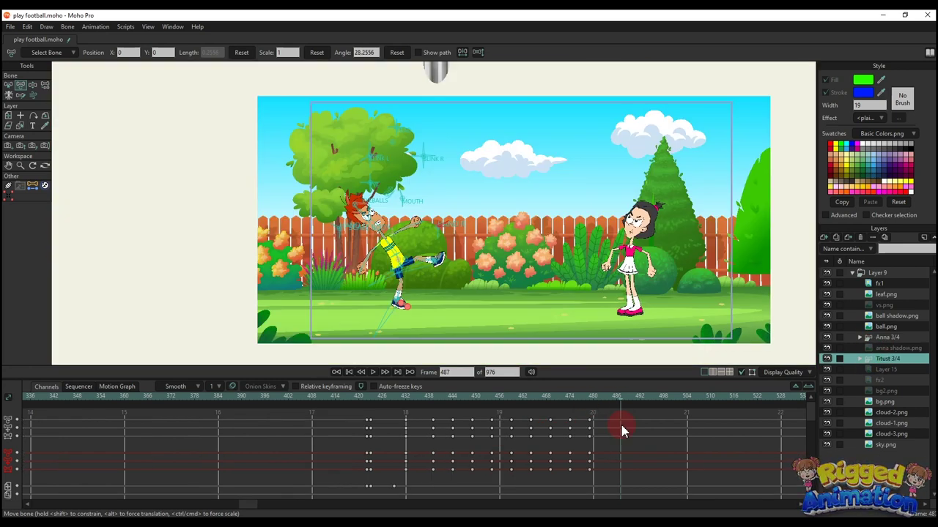
left_click(372, 399)
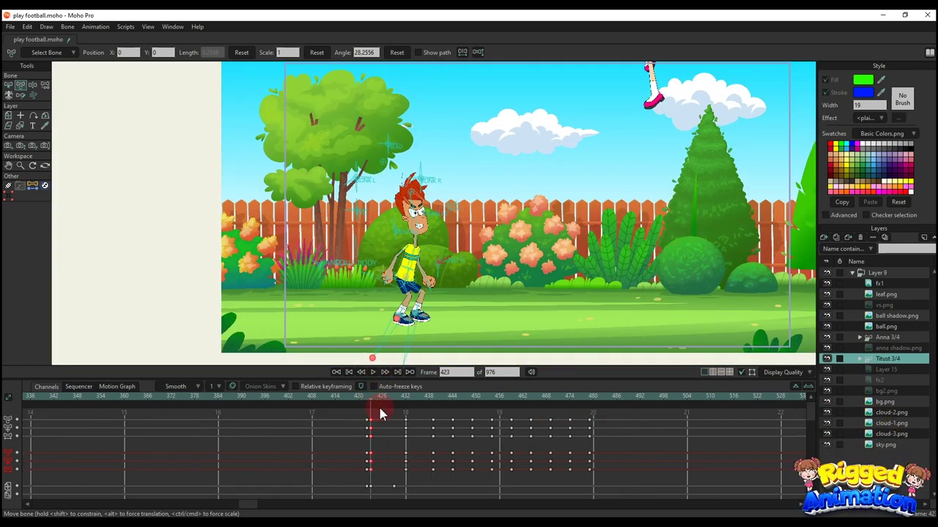
key("ctrl+c")
left_click(613, 404)
key("ctrl+v")
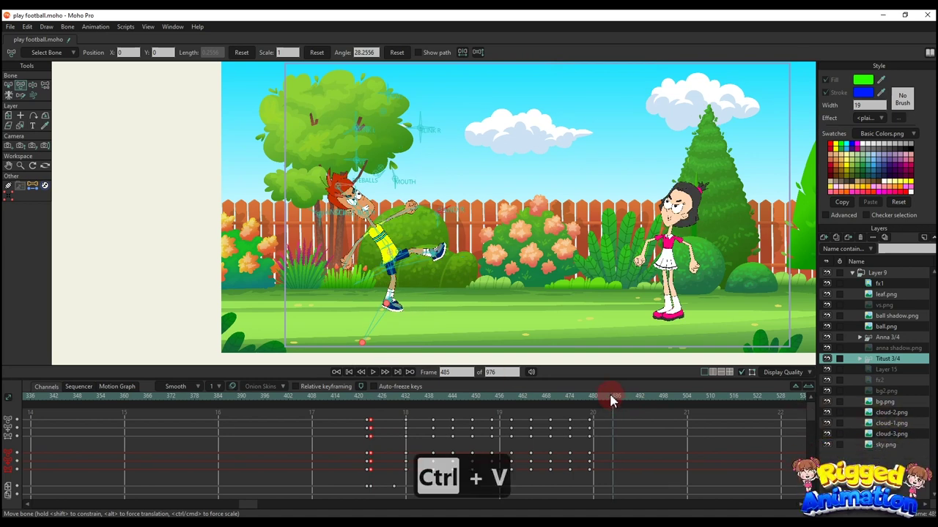
left_click(441, 427)
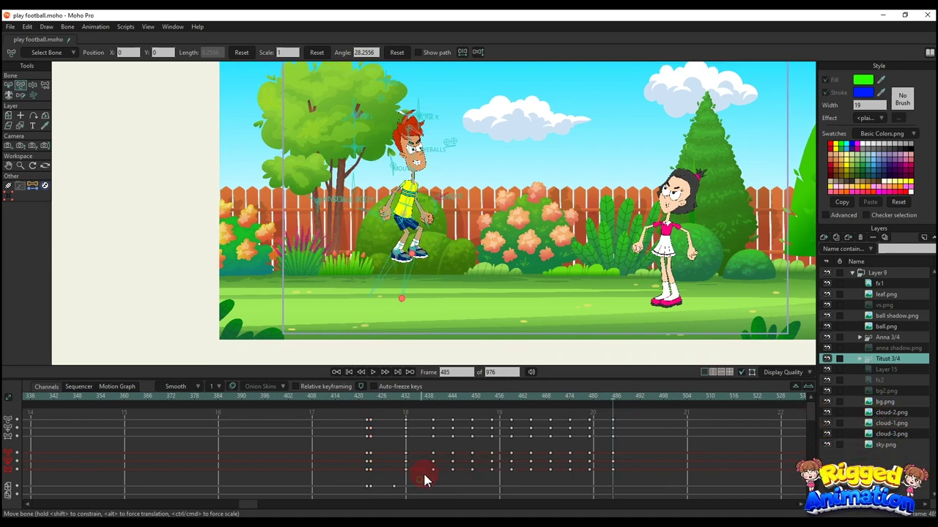
Step: Key the boy's layer position at frame 479 and lower the layer to ground level at frame 485, about Y 2.55
left_click(589, 401)
key("m")
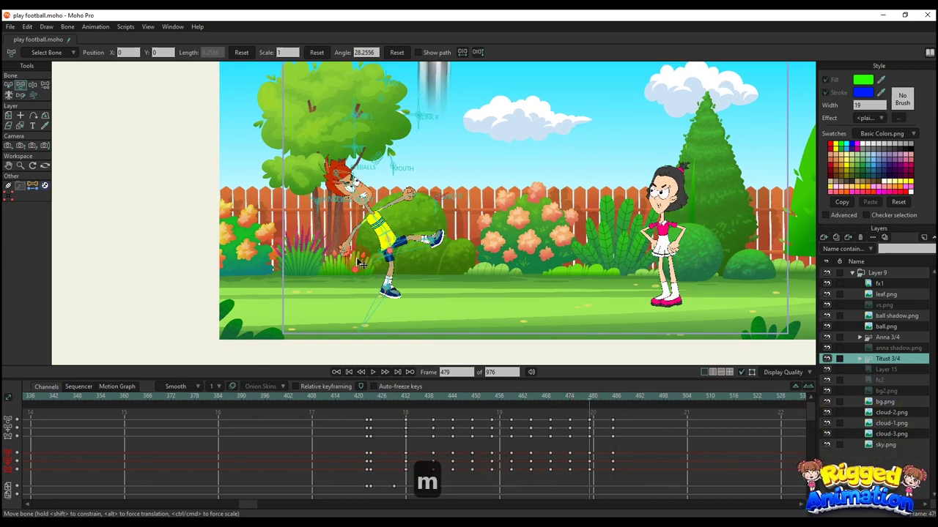
key("m")
left_click(614, 404)
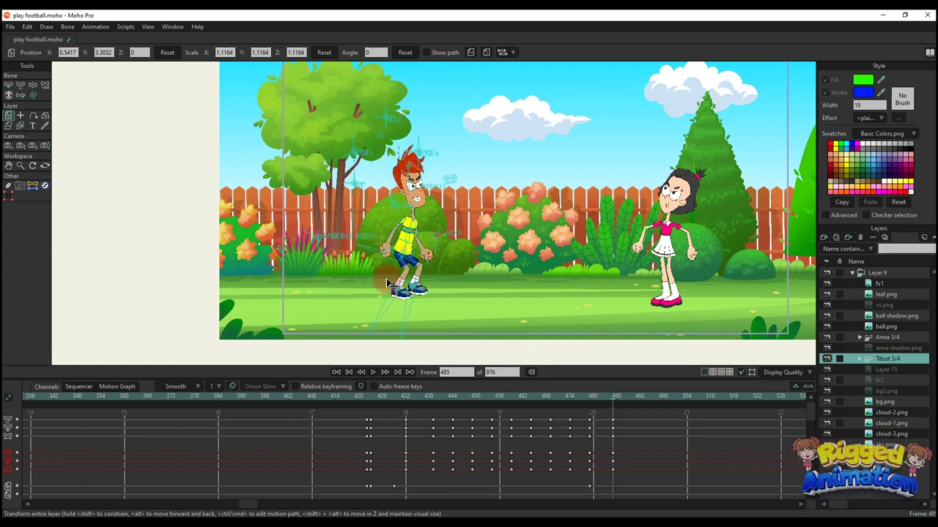
left_click(592, 402)
left_click(614, 407)
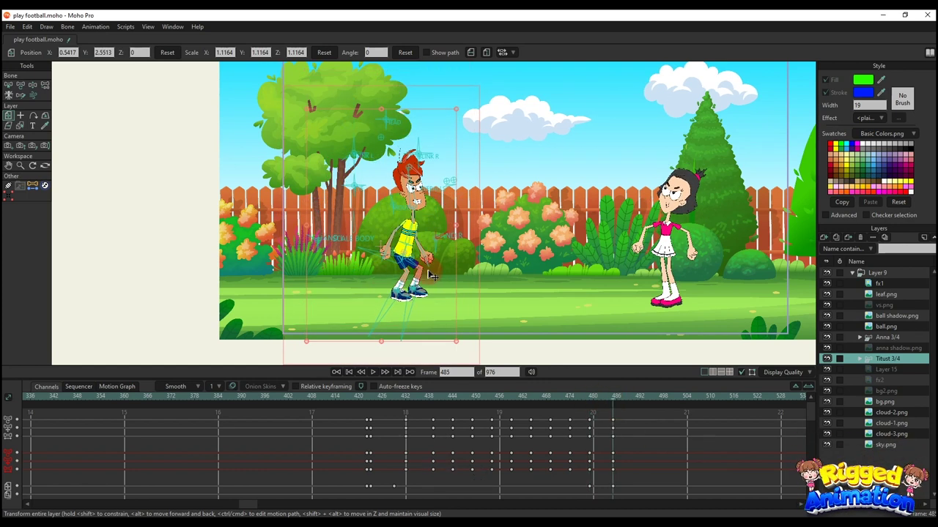
Step: Tilt the boy's head slightly and direct his gaze upward at frame 485
scroll(405, 197, "up", 4)
key("t")
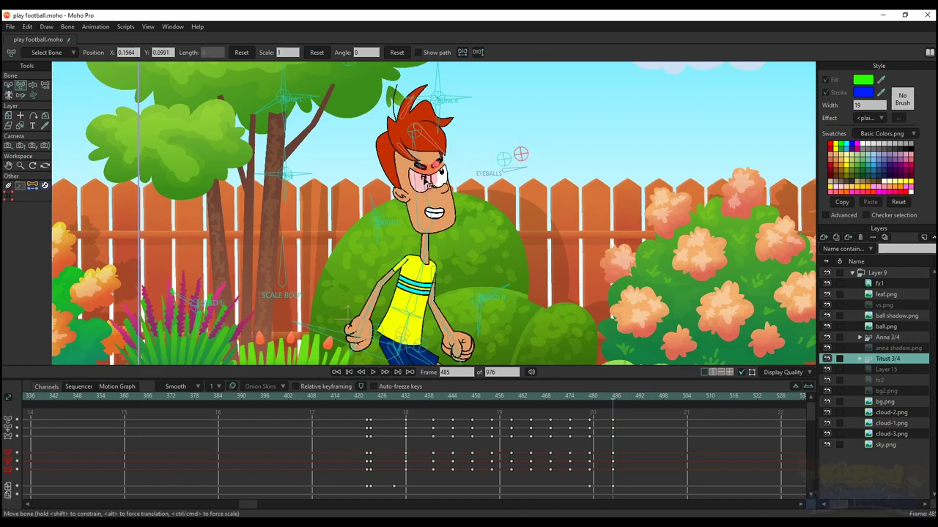
left_click_drag(425, 255, 417, 254)
scroll(425, 249, "down", 5)
left_click_drag(462, 274, 432, 254)
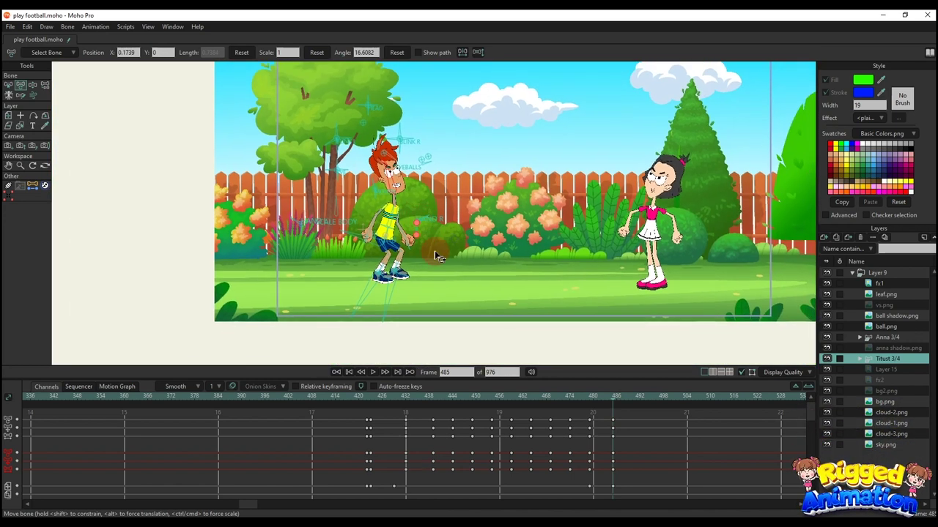
scroll(433, 254, "up", 1)
Step: At frame 491, start a new pose for the boy by raising his arm in front of his face
left_click_drag(586, 401, 635, 411)
scroll(439, 219, "down", 2)
left_click_drag(433, 212, 429, 241)
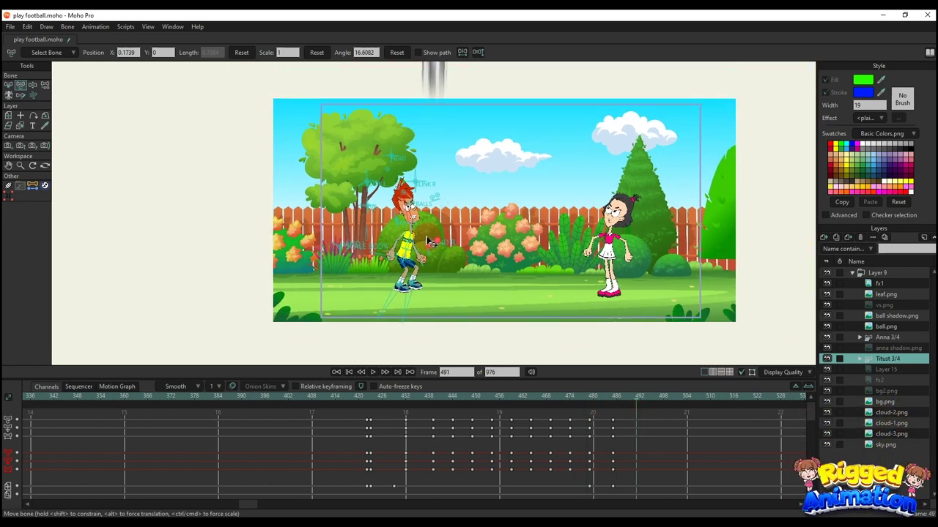
scroll(416, 236, "up", 3)
key("t")
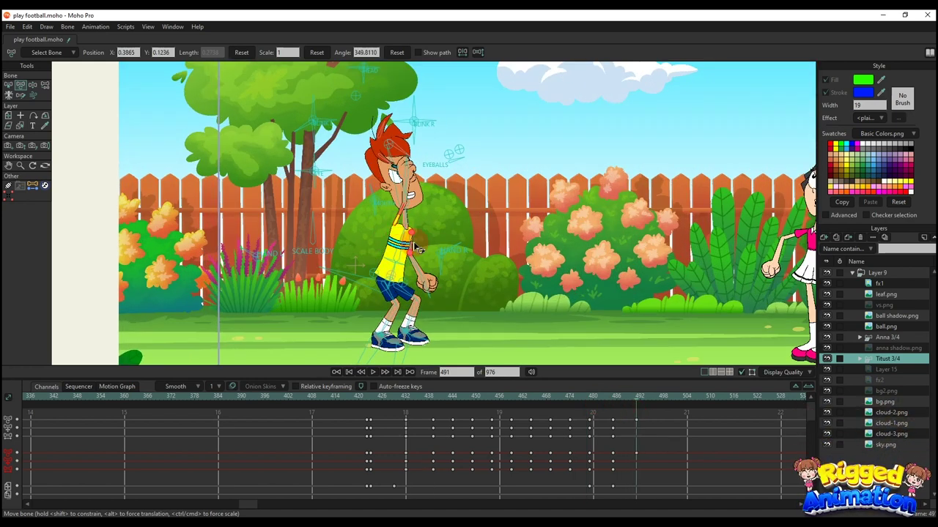
Step: Straighten the boy's body and legs and raise both hands to his head at frame 491
scroll(410, 249, "down", 2)
key("z")
key("t")
scroll(395, 274, "up", 1)
left_click_drag(382, 278, 408, 184)
scroll(392, 273, "up", 6)
scroll(407, 185, "down", 3)
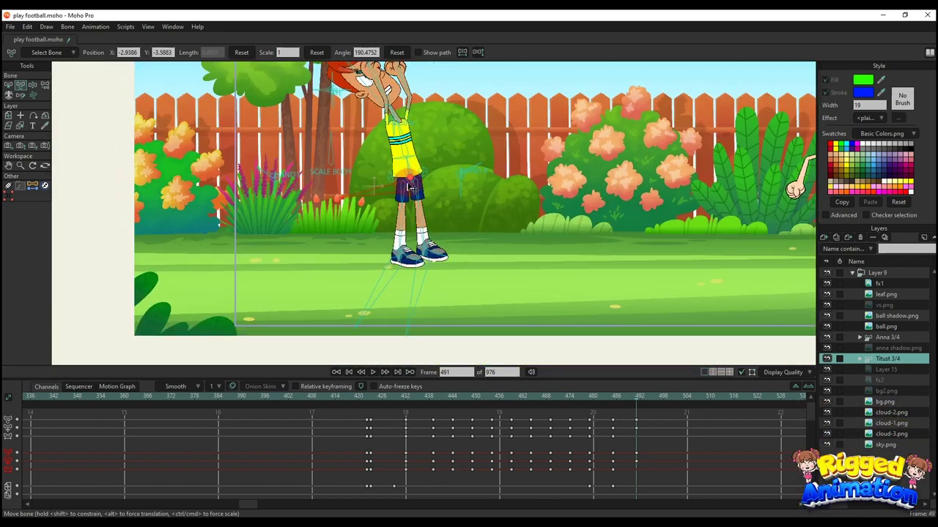
Step: Adjust the boy's lower spine and hip position at frame 491
scroll(408, 205, "up", 4)
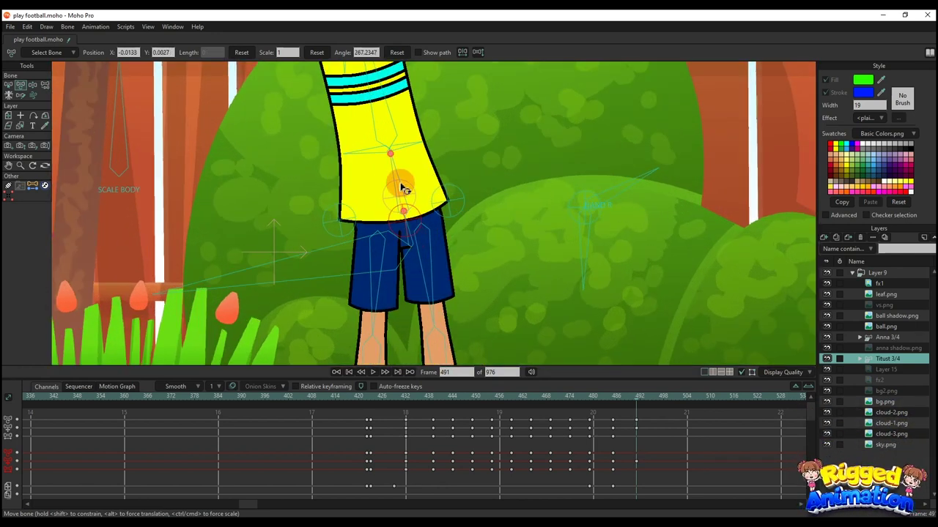
scroll(401, 190, "down", 3)
scroll(406, 215, "up", 3)
left_click_drag(330, 242, 334, 223)
scroll(389, 219, "down", 6)
scroll(407, 173, "up", 3)
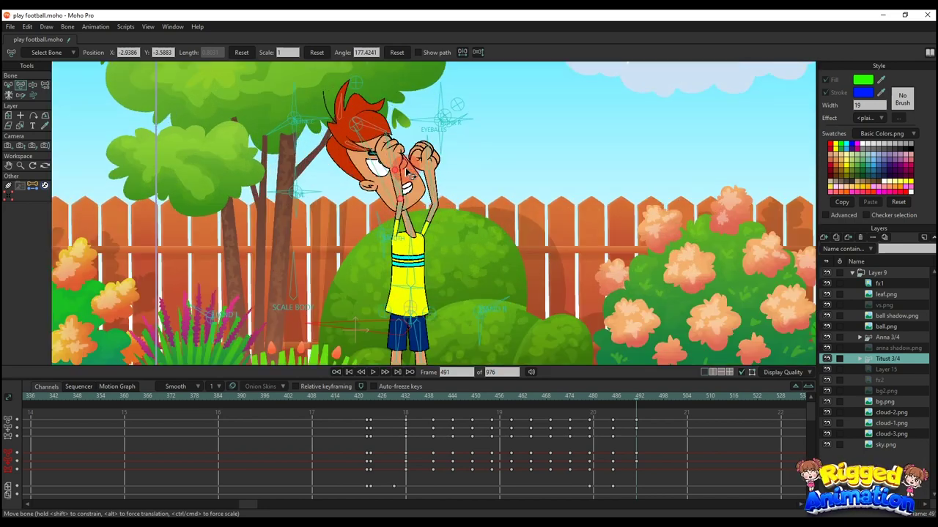
Step: Bend the boy's arms so both hands grip his head, and adjust the tilt of his head at frame 491
scroll(407, 173, "up", 3)
left_click(496, 216)
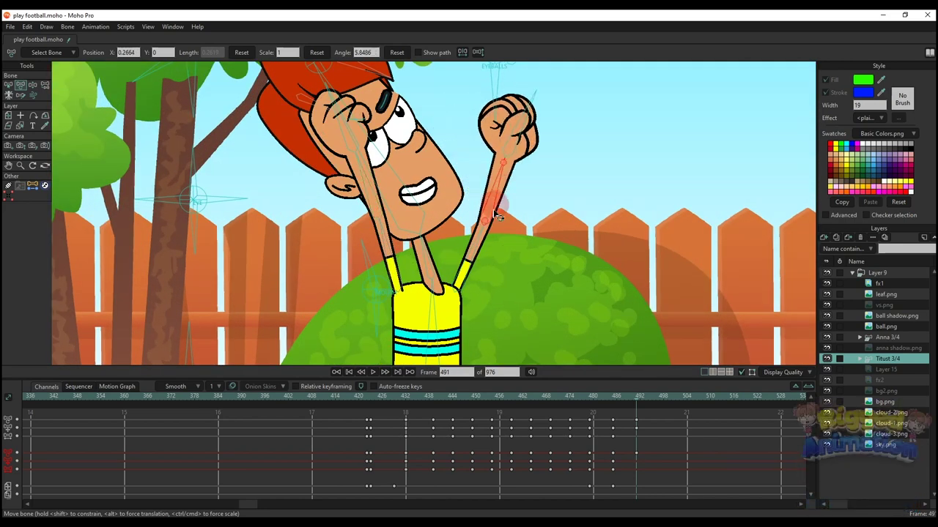
left_click_drag(496, 215, 469, 234)
left_click(428, 220)
scroll(427, 222, "down", 3)
left_click_drag(431, 166, 420, 161)
scroll(420, 160, "down", 4)
left_click(428, 193)
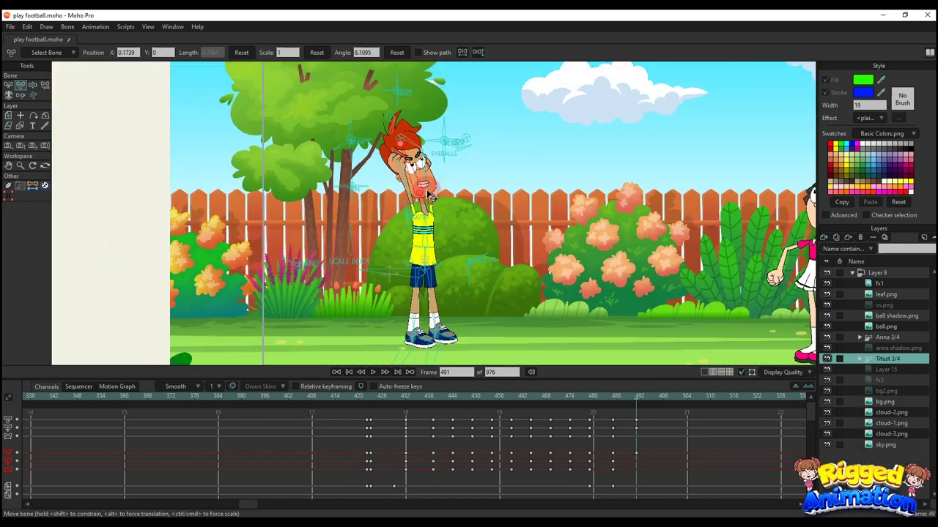
Step: Lift one of the boy's legs with the knee bent at frame 491 and adjust his hips
scroll(451, 290, "up", 3)
key("t")
scroll(450, 206, "up", 3)
left_click(450, 190)
left_click_drag(448, 208, 444, 208)
scroll(450, 189, "up", 3)
scroll(444, 210, "down", 6)
scroll(444, 175, "up", 5)
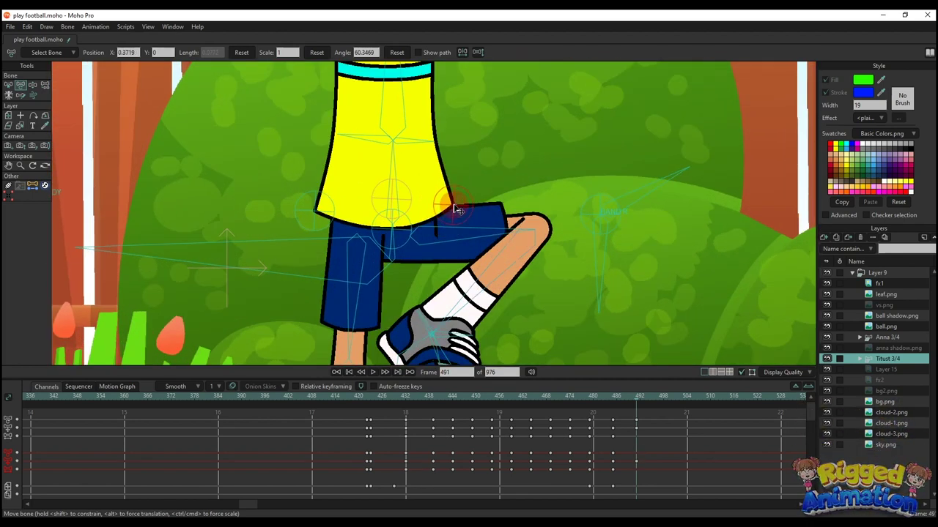
left_click(324, 233)
scroll(394, 236, "down", 8)
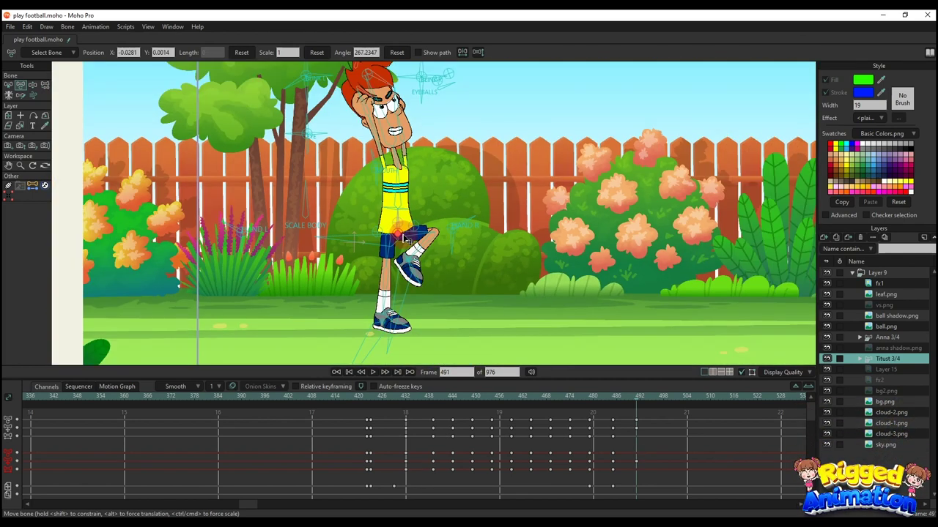
Step: Move the boy's layer high above the background at frame 491, to about Y 7.49, for the jump
left_click_drag(633, 400, 613, 412)
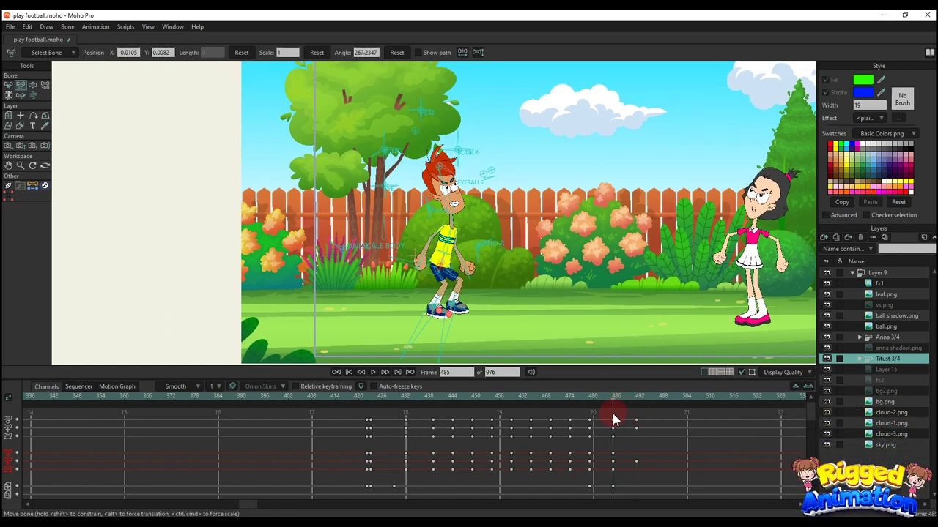
scroll(555, 347, "down", 2)
key("m")
left_click(638, 401)
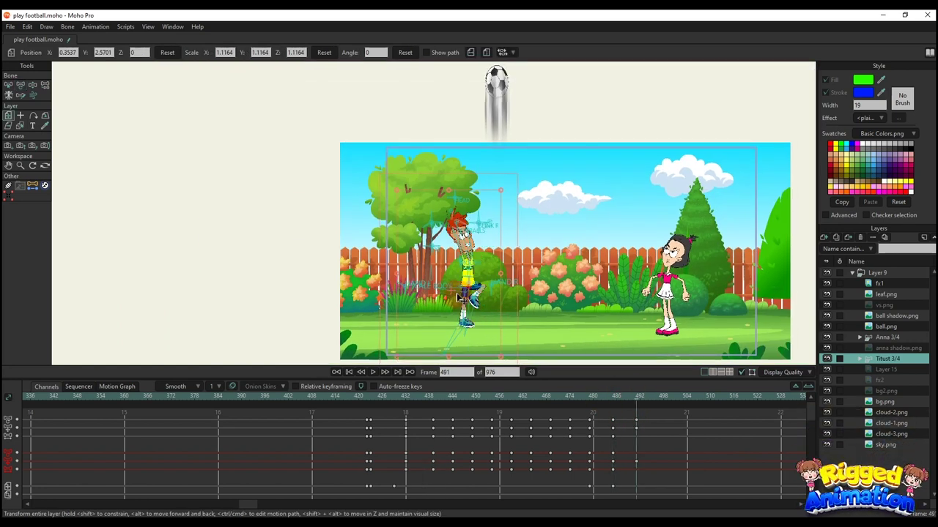
left_click_drag(462, 294, 484, 105)
Step: Play back the boy's jump and check the in-between poses around frames 485 to 487
left_click_drag(674, 454, 486, 439)
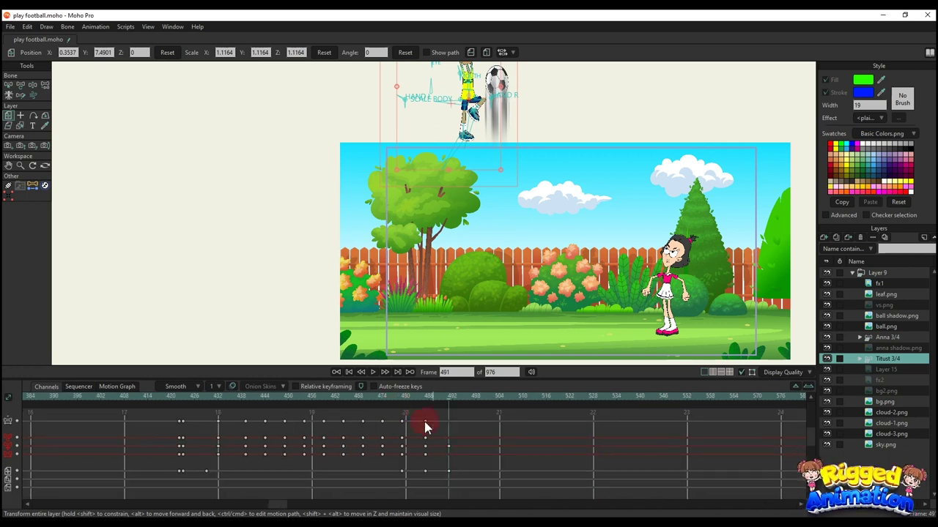
left_click(370, 397)
key("space")
left_click(425, 399)
left_click(434, 400)
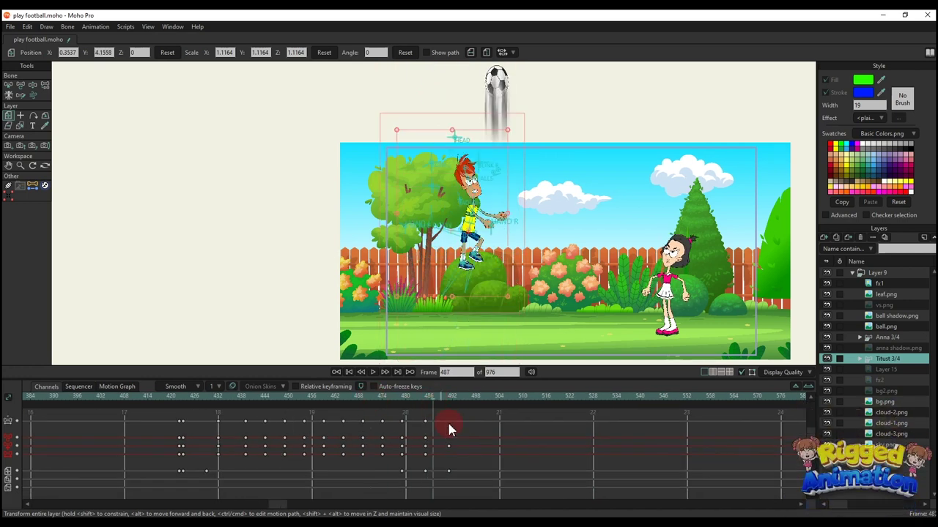
Step: Move the boy's bone pose keyframes from frame 491 to frame 487 and play back the jump
scroll(458, 441, "up", 1)
left_click_drag(457, 432, 443, 416)
left_click_drag(448, 421, 430, 411)
left_click(422, 399)
key("space")
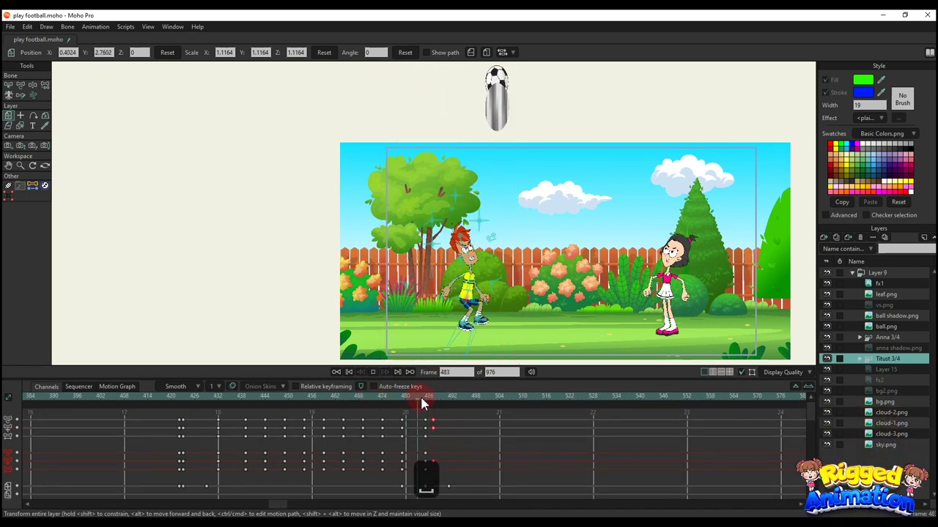
left_click(426, 399)
left_click(433, 400)
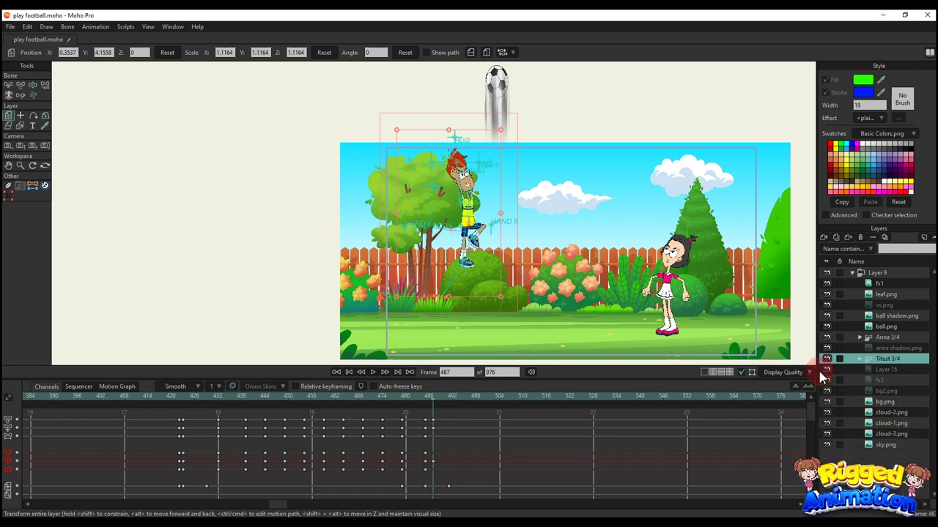
Step: Hide the background, cloud, sky, ball, ball shadow and Anna layers, and track the camera to fit the boy in view at frame 487
left_click_drag(821, 374, 830, 448)
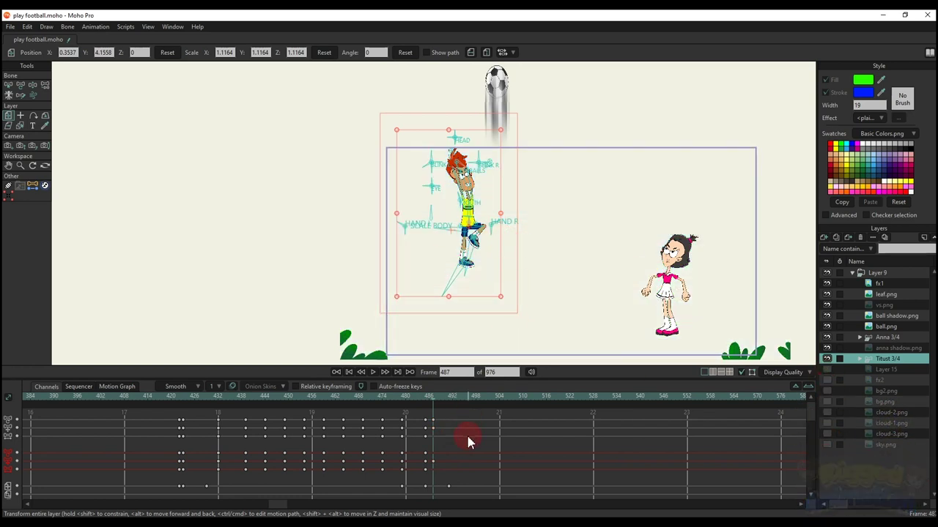
scroll(469, 439, "down", 3)
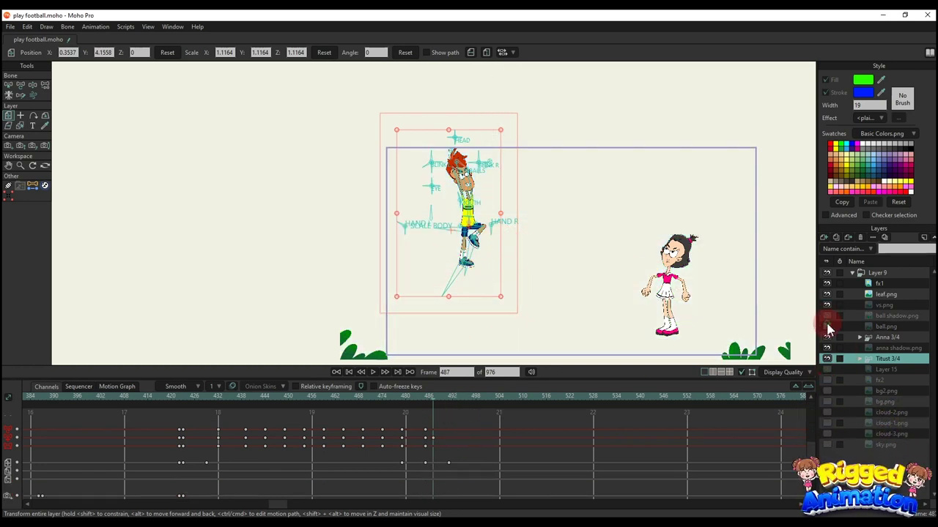
left_click_drag(489, 251, 535, 280)
key("4")
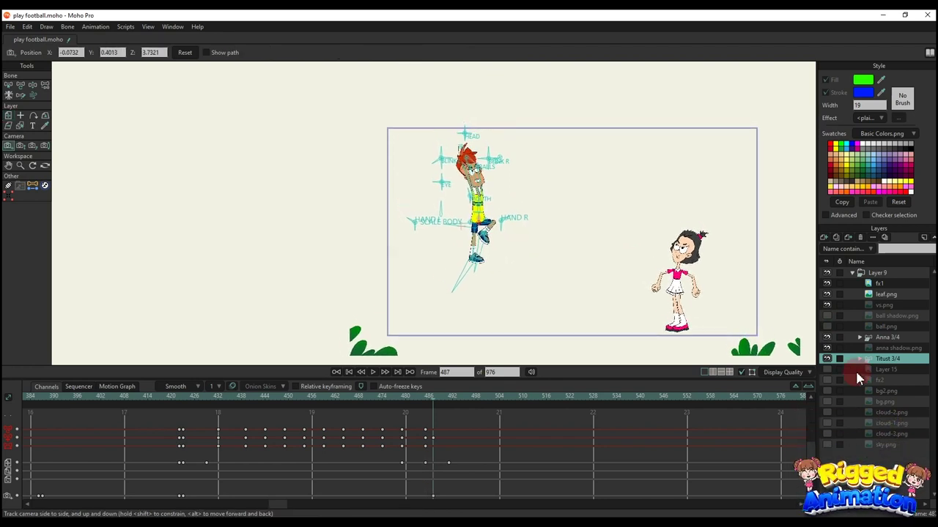
left_click(828, 338)
scroll(528, 249, "up", 1)
left_click(403, 400)
scroll(451, 439, "up", 2)
left_click(434, 400)
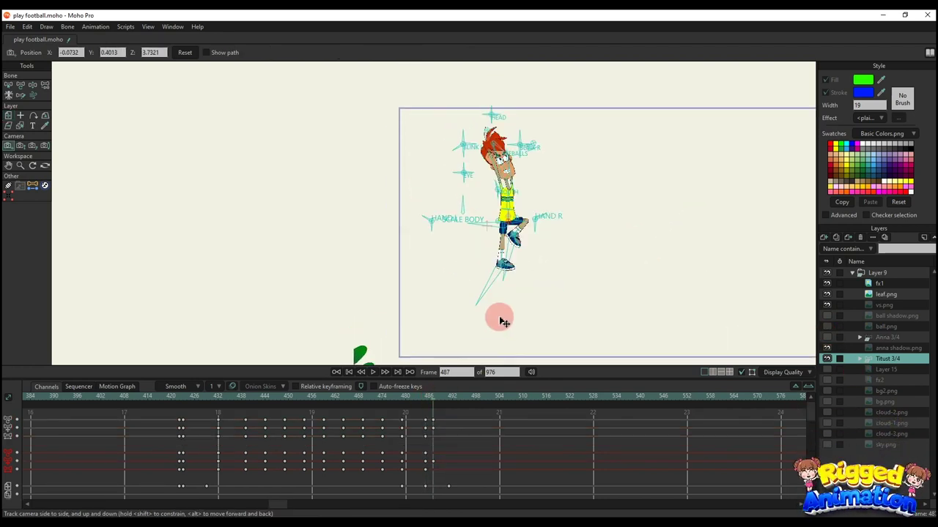
Step: Adjust the boy's straight lower leg and foot with the bones at frame 487
scroll(507, 269, "up", 5)
key("t")
scroll(477, 207, "up", 3)
left_click_drag(496, 293, 494, 309)
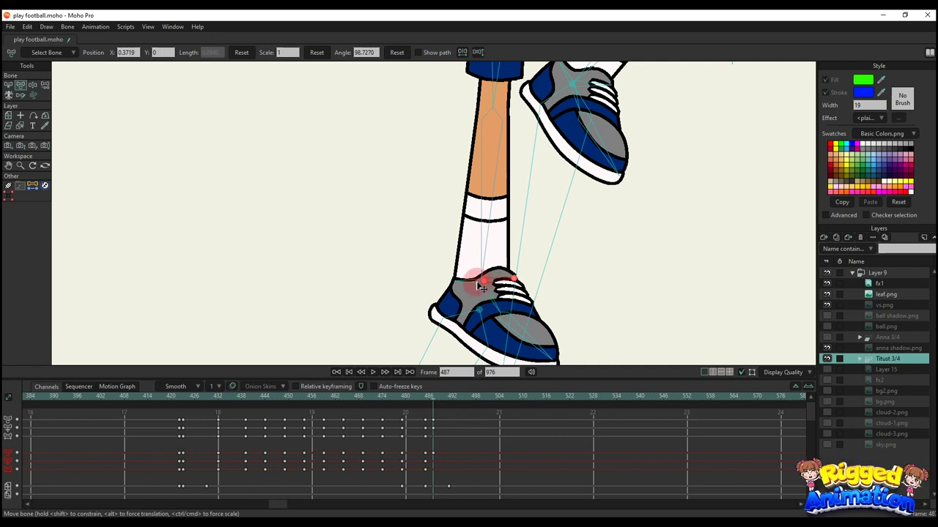
scroll(464, 279, "down", 8)
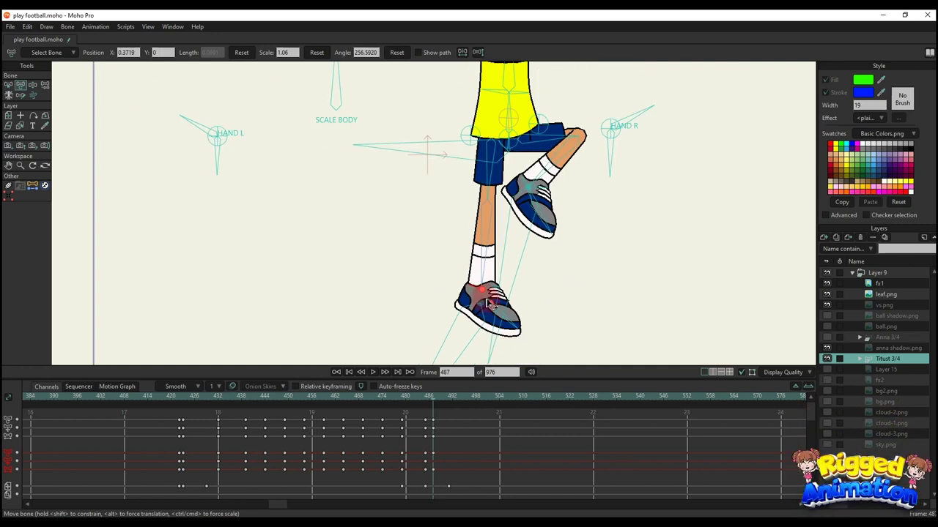
Step: Render frame 487 with only the boy and save the image as "titus shadow" in the project's bg folder
key("ctrl+r")
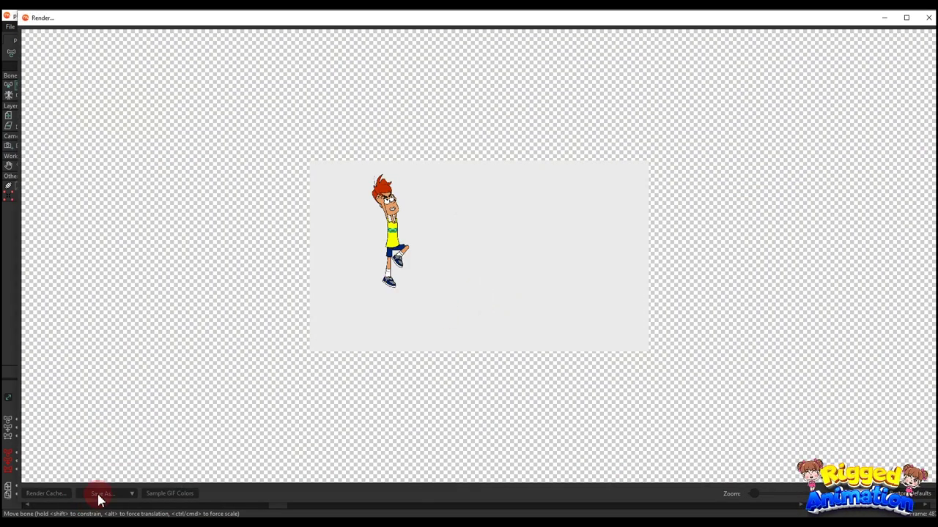
left_click(105, 493)
left_click(127, 451)
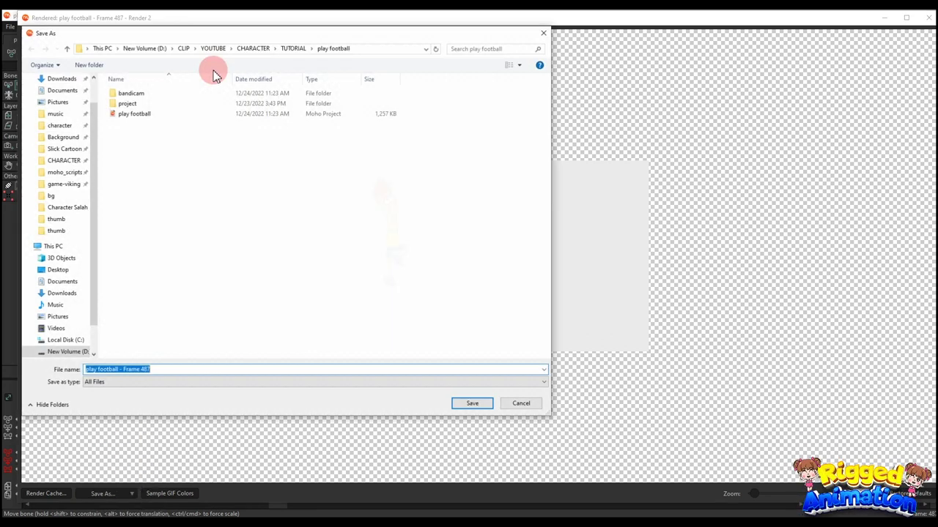
double_click(130, 100)
left_click(138, 95)
double_click(139, 101)
left_click(174, 370)
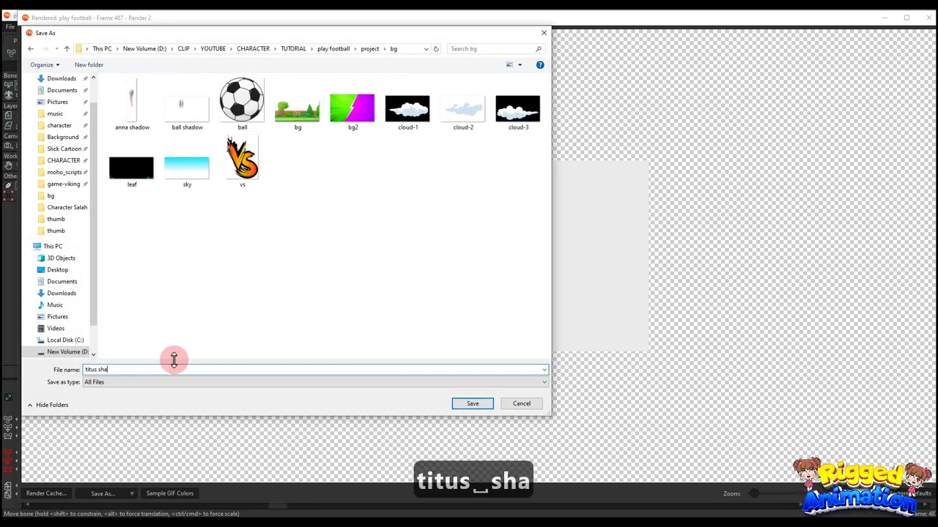
type("titus shadow")
key("Return")
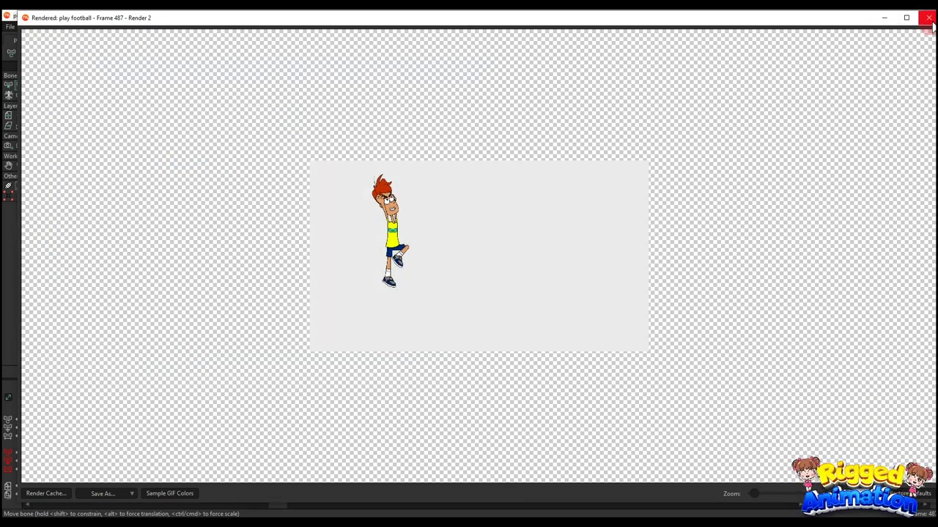
left_click(928, 17)
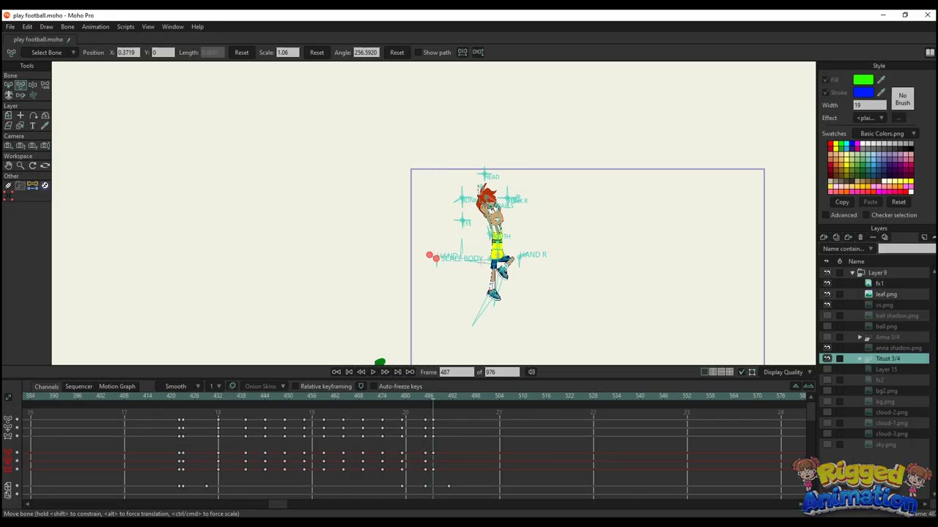
Step: Switch to the bg folder in File Explorer and open the titus shadow image in Photoshop
left_click(82, 523)
left_click(303, 191)
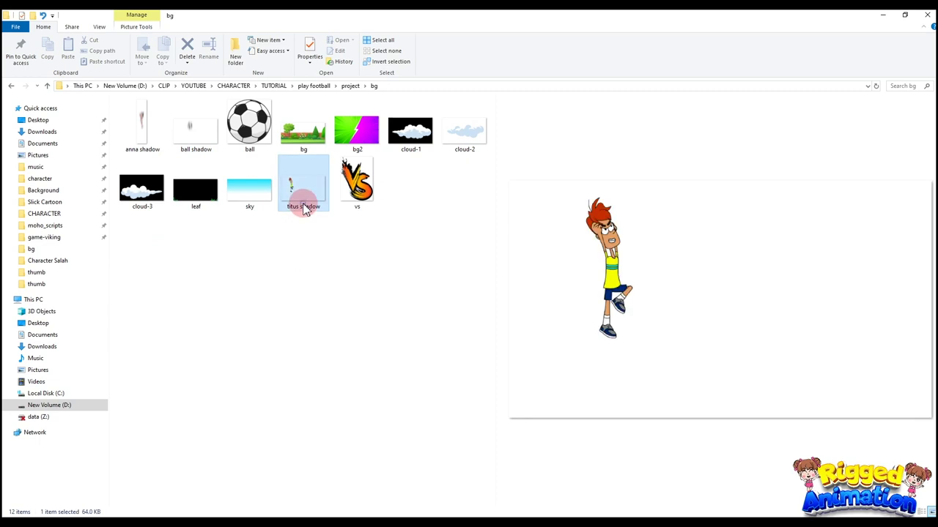
right_click(303, 192)
mouse_move(352, 364)
left_click(508, 389)
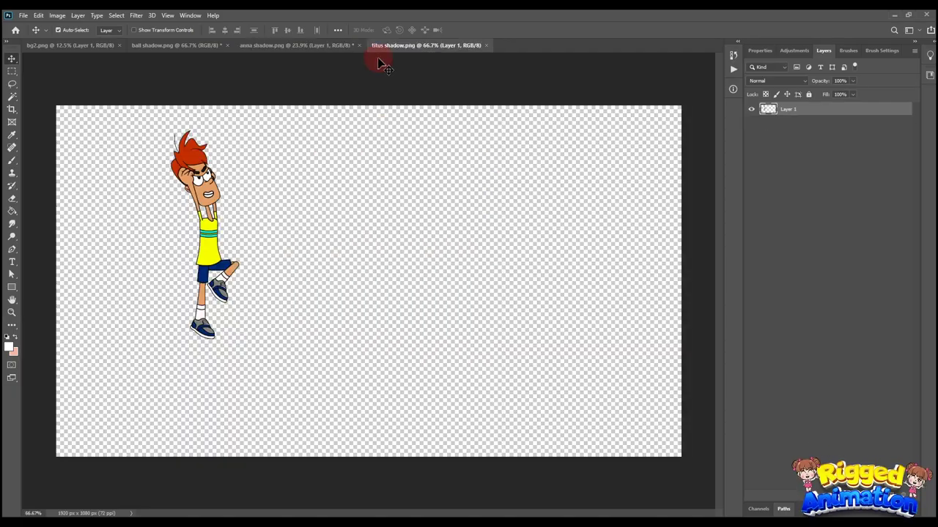
Step: Crop the sides of the titus shadow image around the boy to 399 x 1080 px
key("c")
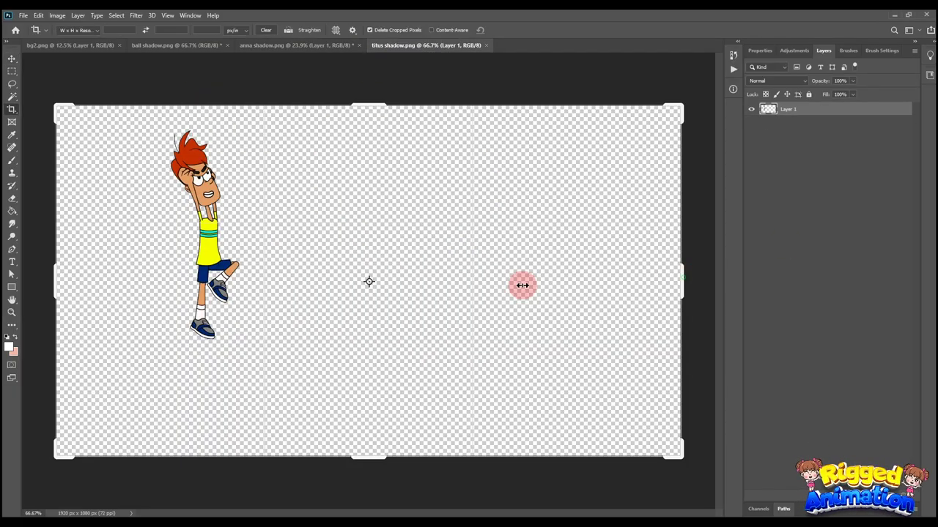
left_click_drag(522, 285, 478, 287)
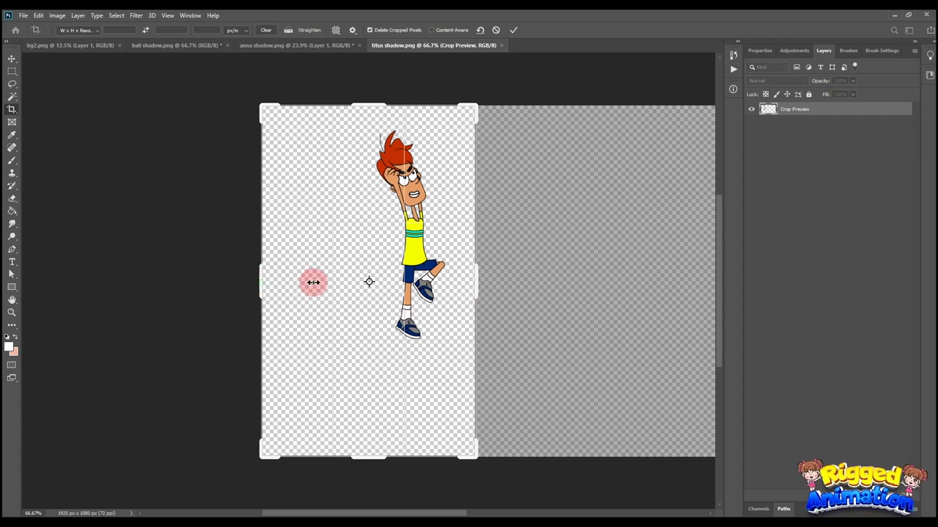
left_click_drag(312, 282, 303, 281)
key("Return")
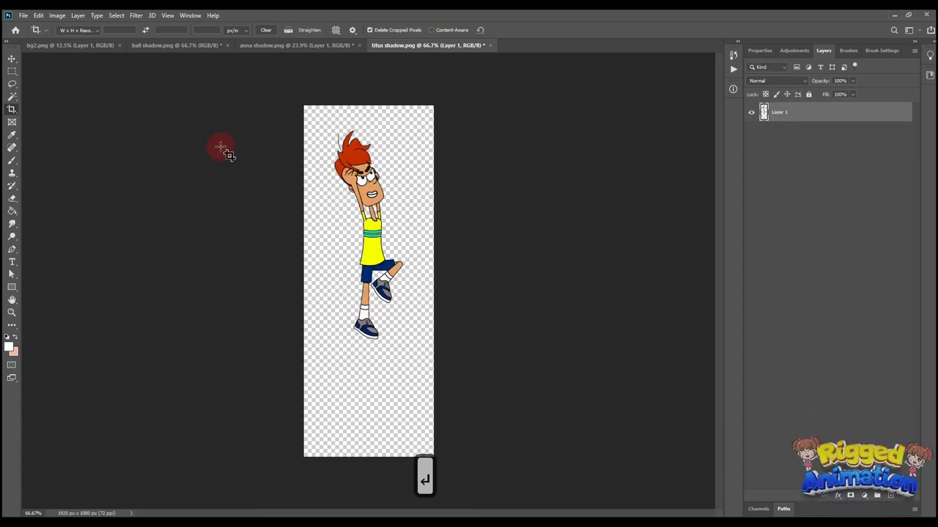
left_click(140, 16)
mouse_move(191, 126)
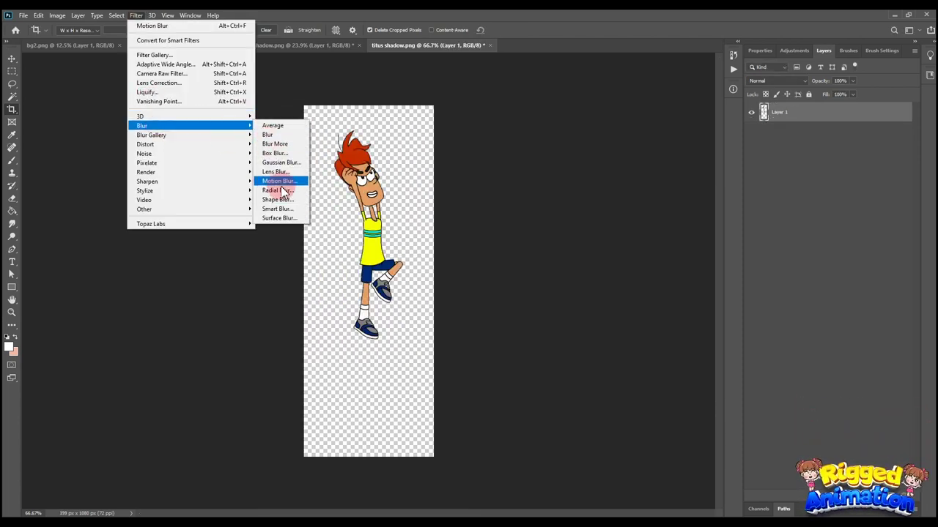
left_click(281, 183)
left_click(700, 111)
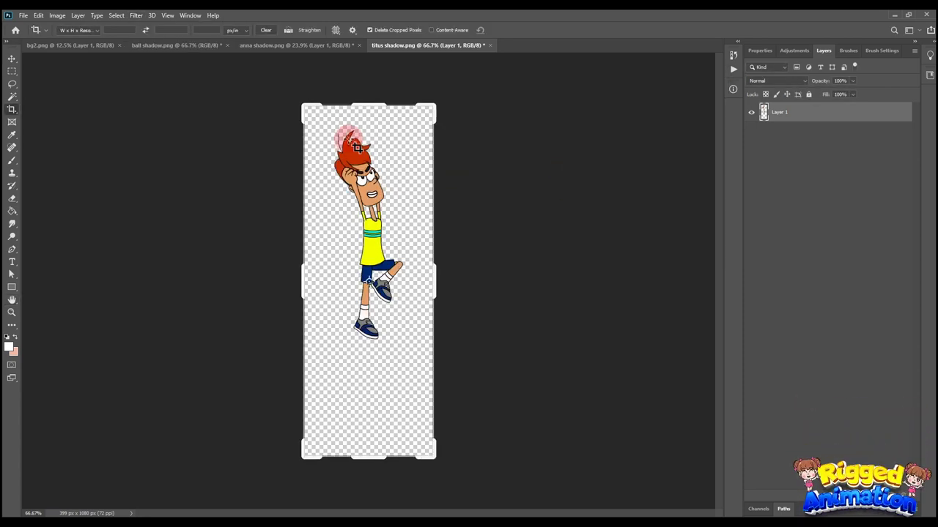
Step: Extend the canvas above the boy to 399 x 1224 px and apply Motion Blur twice at a 90° angle and 194 pixels distance
left_click_drag(369, 101, 370, 82)
key("Return")
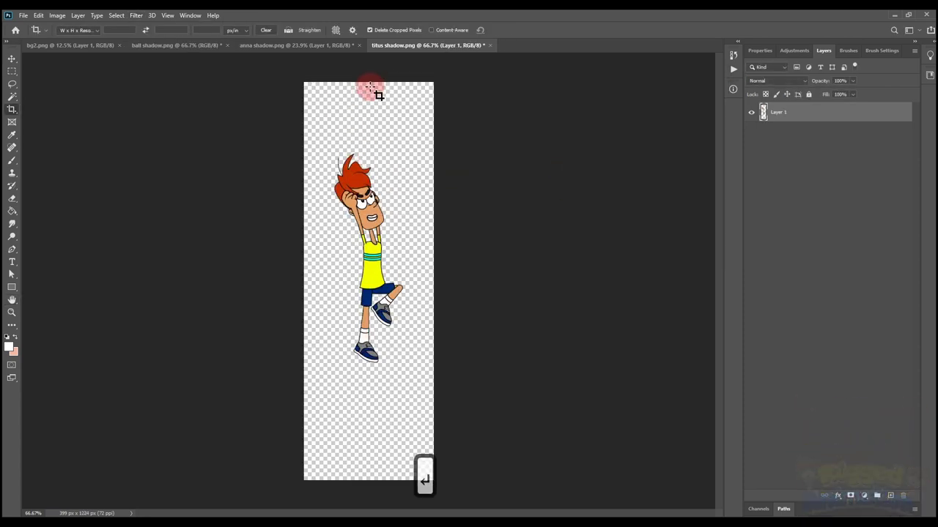
left_click(136, 16)
mouse_move(219, 125)
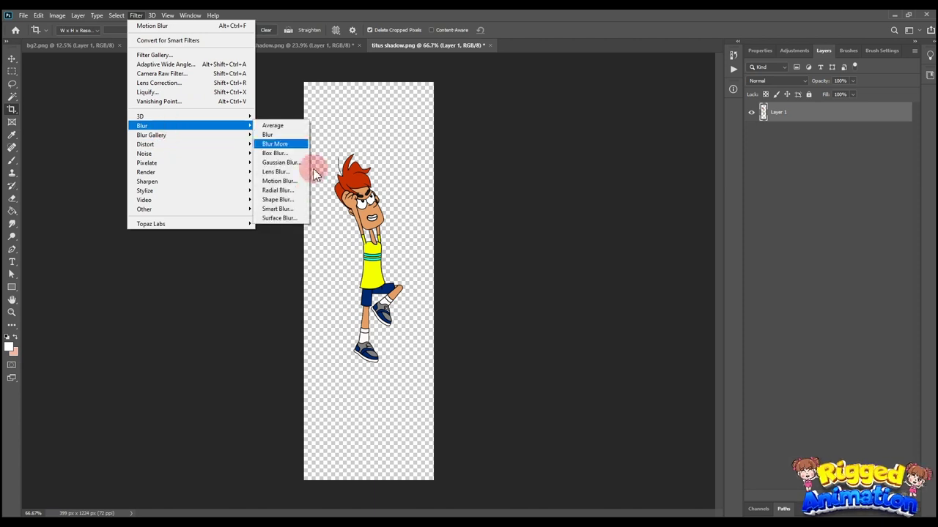
left_click(279, 181)
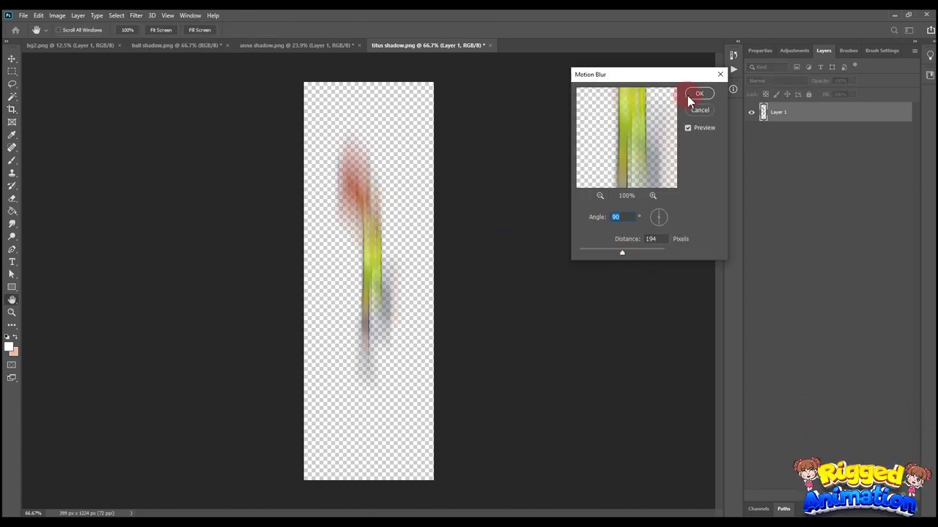
left_click(696, 93)
left_click(136, 15)
left_click(150, 23)
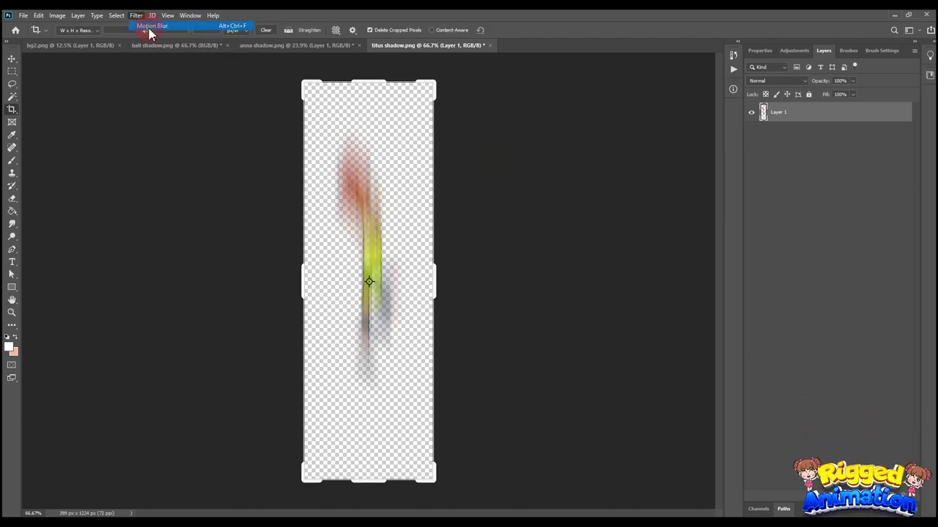
Step: Save the blurred image over titus shadow.png as a PNG with the smallest file size
left_click(11, 57)
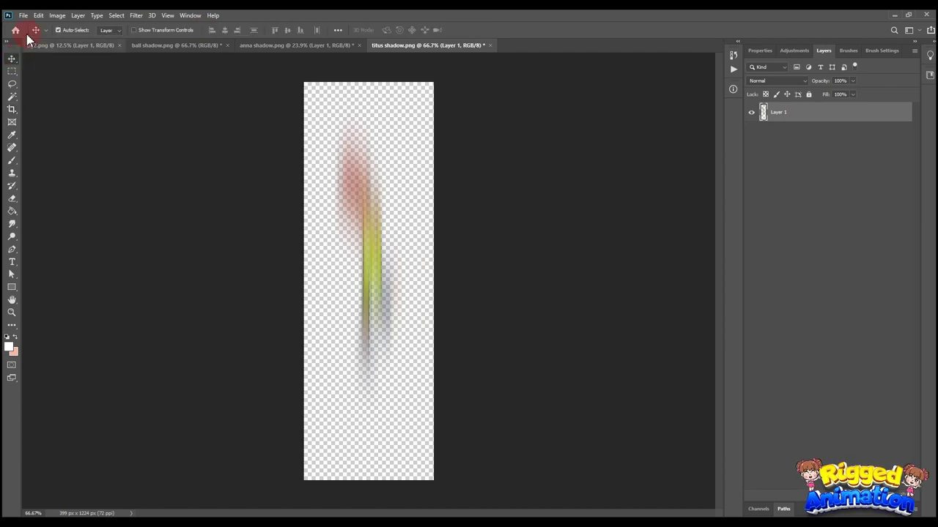
left_click(23, 15)
left_click(44, 134)
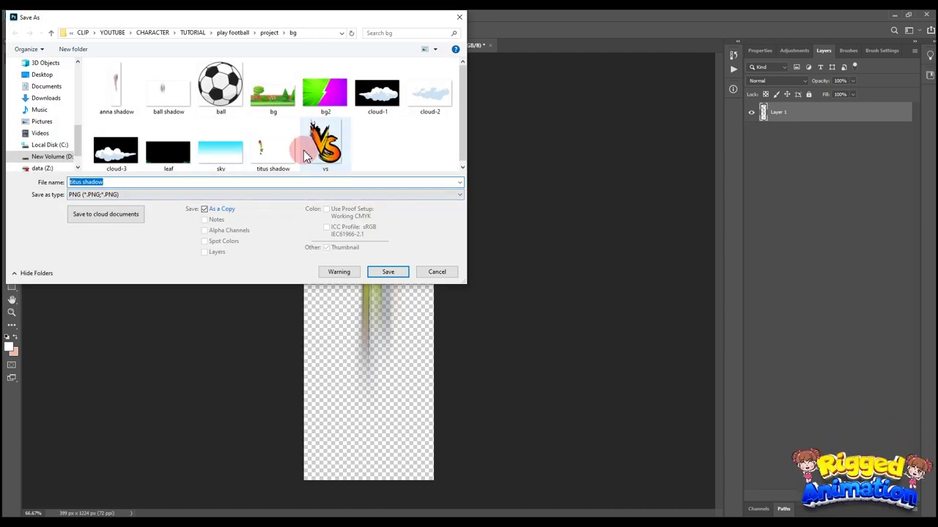
left_click(273, 147)
left_click(387, 272)
left_click(495, 268)
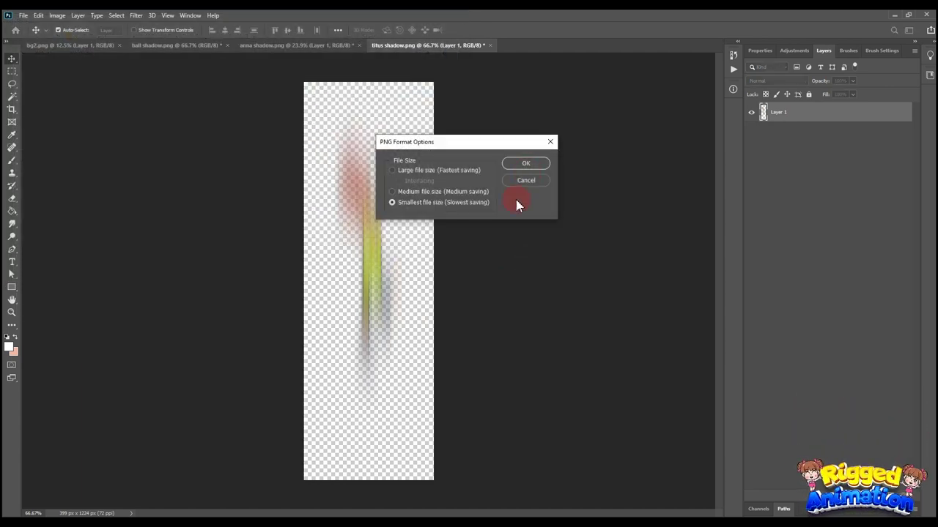
left_click(523, 164)
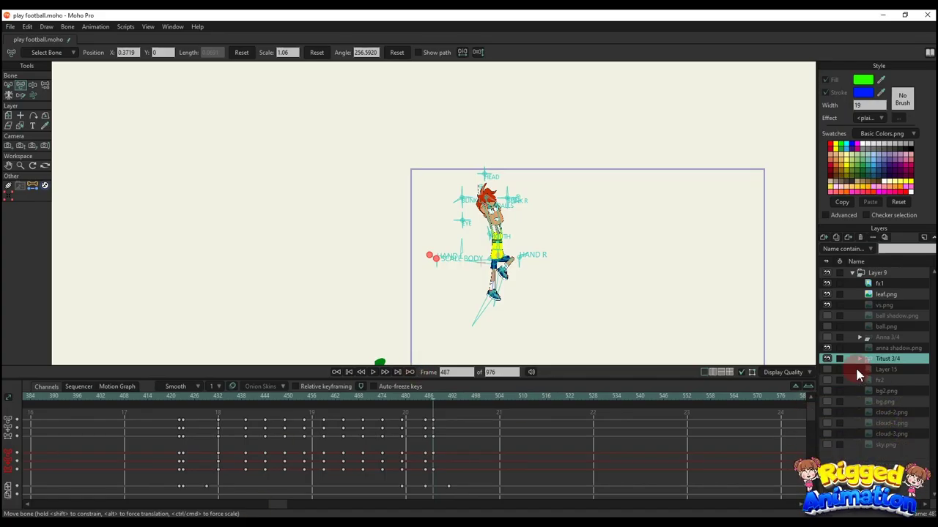
Step: Switch back to Moho and show the Anna, ball, ball shadow, background, cloud and sky layers again
left_click(827, 334)
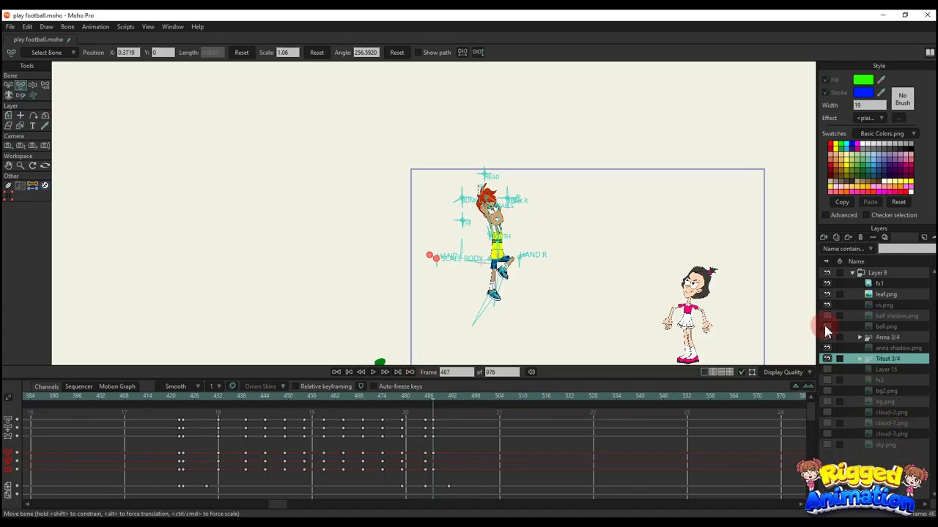
left_click_drag(831, 371, 831, 446)
left_click_drag(560, 270, 519, 220)
left_click(429, 411)
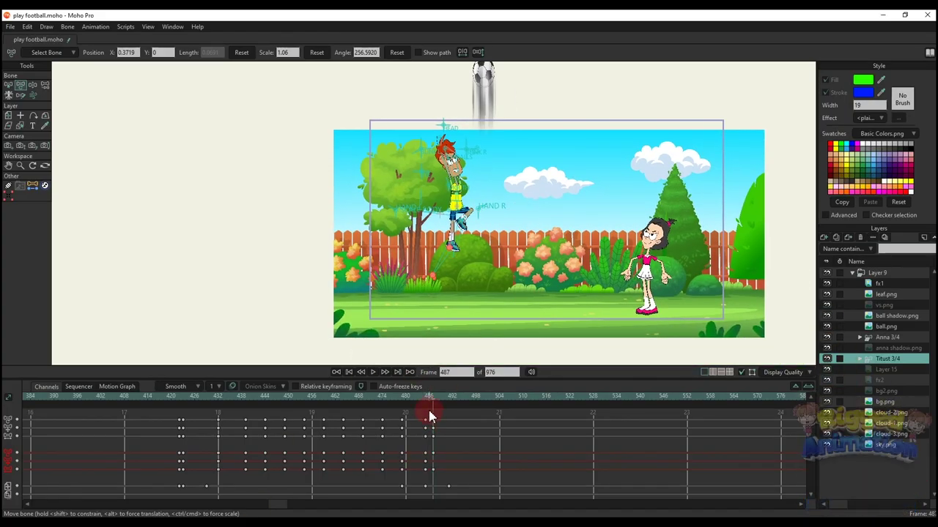
Step: Import the titus shadow image from the bg folder into the scene at frame 487
left_click(920, 357)
left_click(898, 370)
key("alt+Tab")
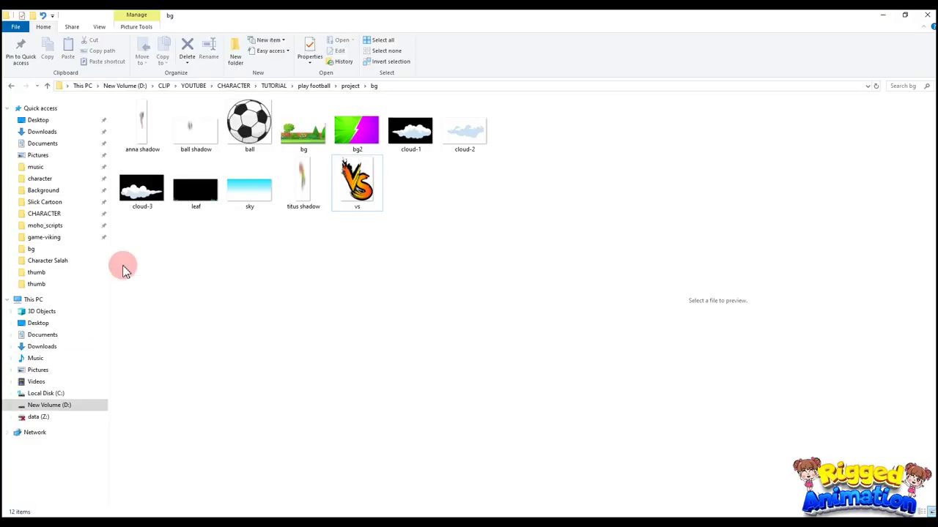
left_click_drag(305, 194, 321, 326)
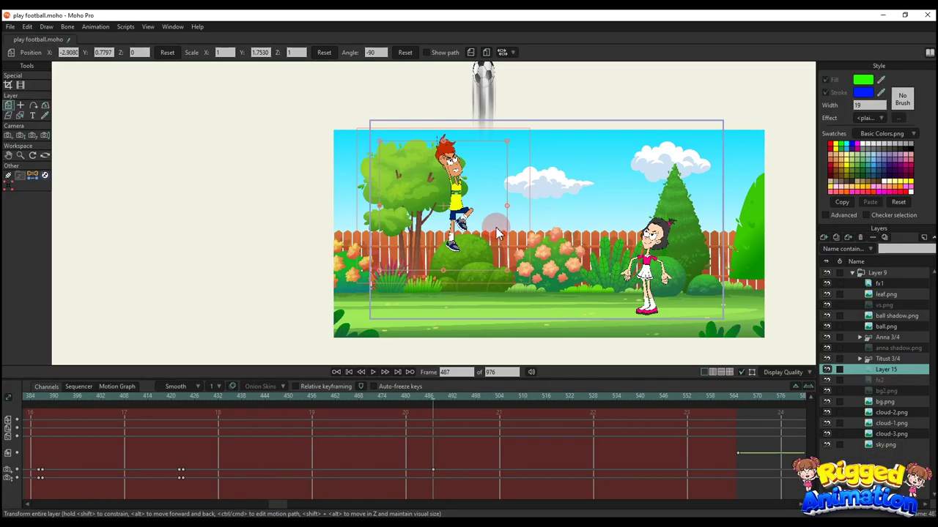
scroll(495, 228, "down", 1)
left_click_drag(492, 227, 467, 216)
scroll(456, 210, "up", 3)
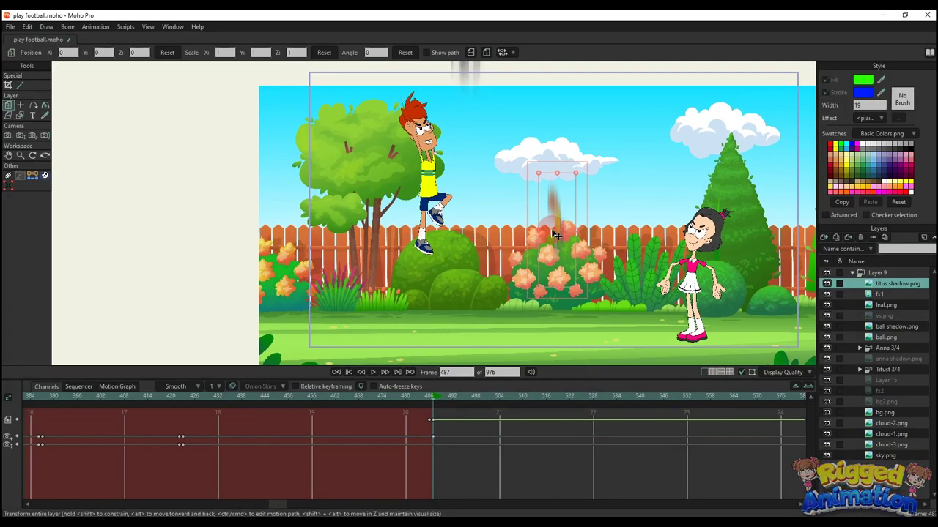
Step: Place the titus shadow layer below Titust 3/4, scale it to about 2.53 and position it behind the boy at about X -2.65, Y 0.48
left_click_drag(898, 284, 898, 375)
left_click_drag(567, 247, 445, 196)
left_click_drag(455, 237, 489, 270)
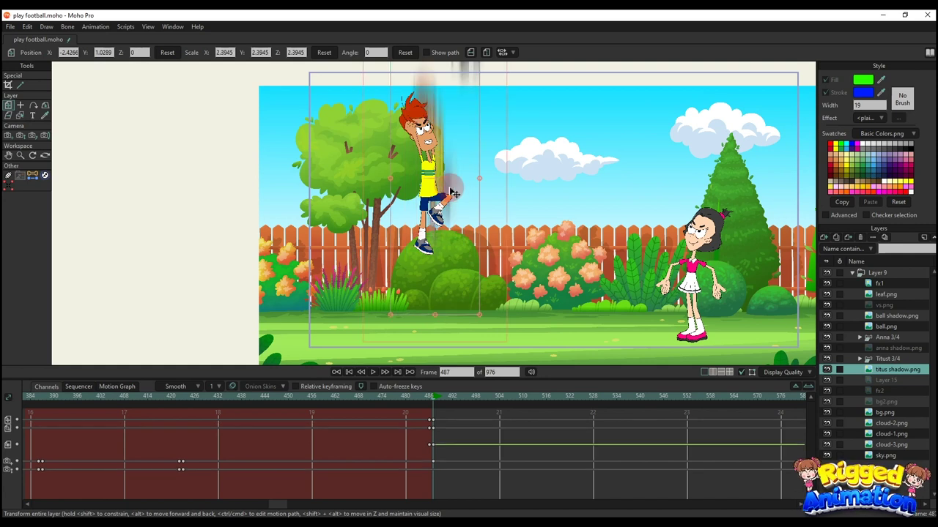
left_click_drag(453, 188, 473, 205)
left_click_drag(433, 256, 435, 259)
scroll(469, 280, "down", 2)
scroll(435, 307, "up", 2)
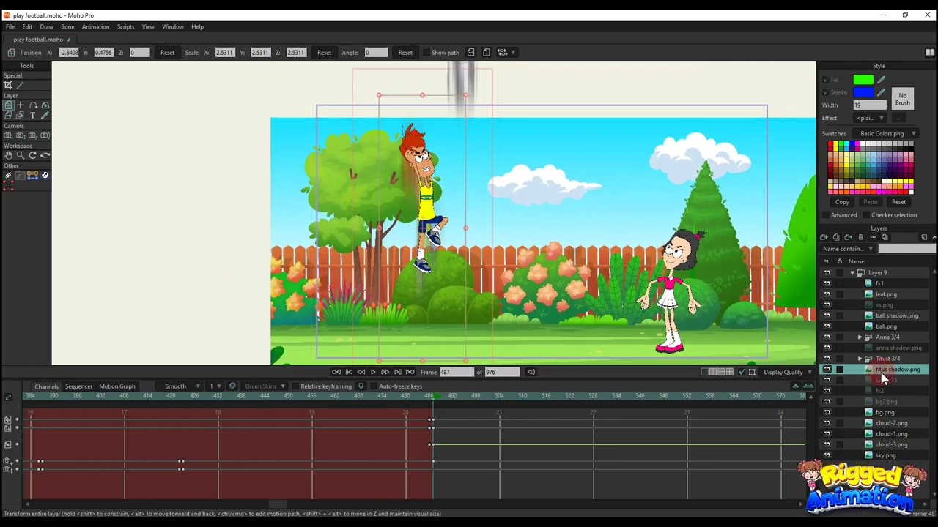
Step: Place the titus shadow layer above Titust 3/4 and render a preview of frame 487
left_click_drag(883, 359, 882, 357)
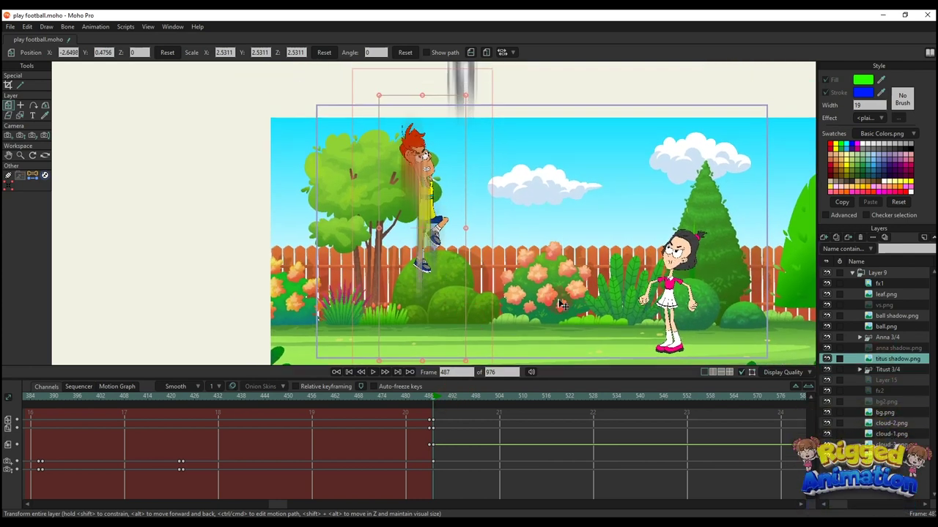
key("ctrl+r")
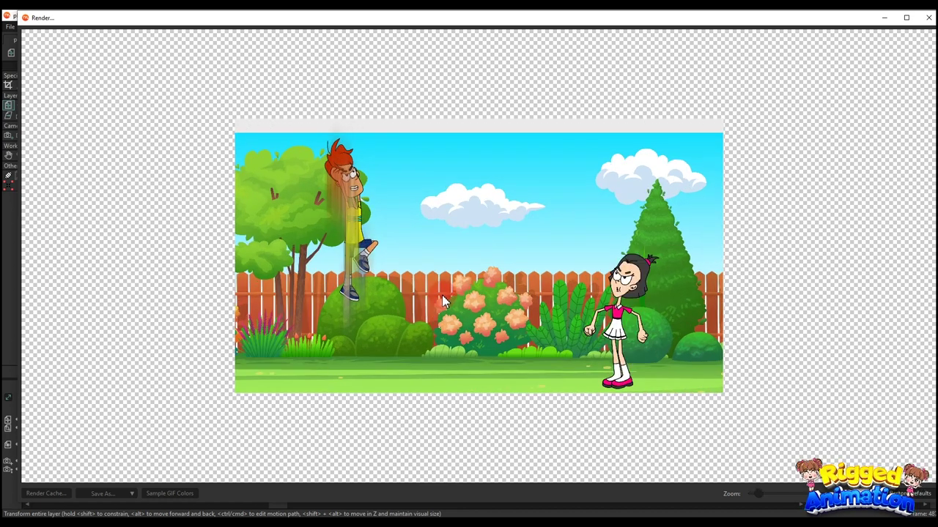
key("Escape")
mouse_move(431, 404)
left_mouse_down()
mouse_move(423, 403)
mouse_move(433, 405)
left_mouse_up()
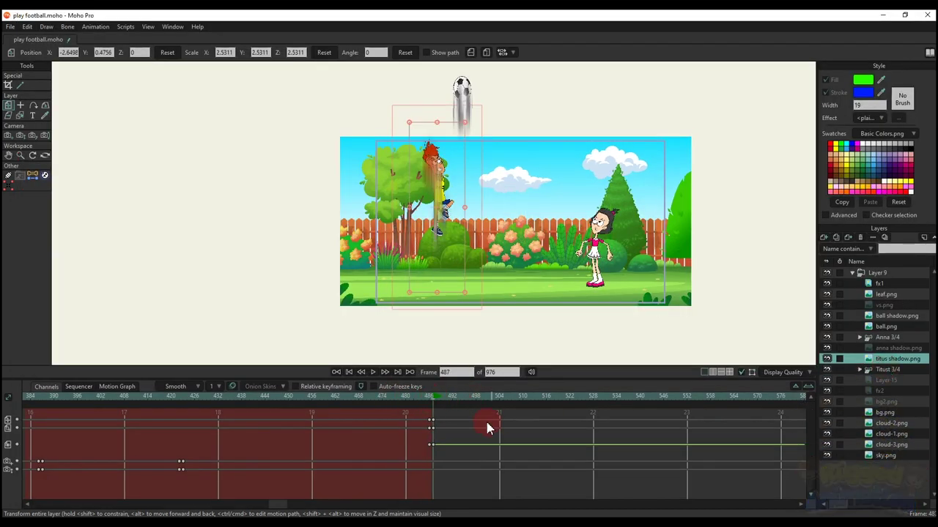
Step: Raise the titus shadow to about Y 3.75 over the boy at frame 491 and set its starting keys to Ease In/Out
left_click(859, 370)
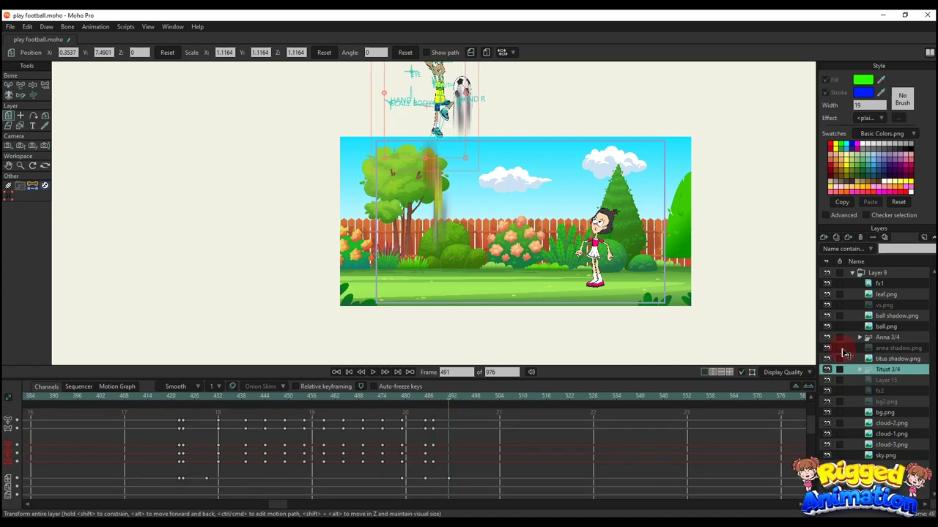
left_click(898, 359)
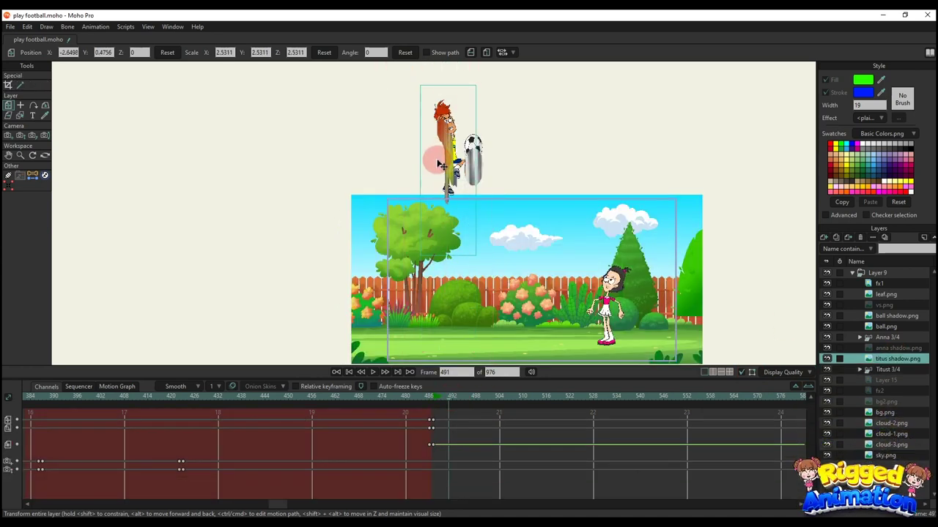
left_click_drag(429, 409, 429, 410)
right_click(431, 420)
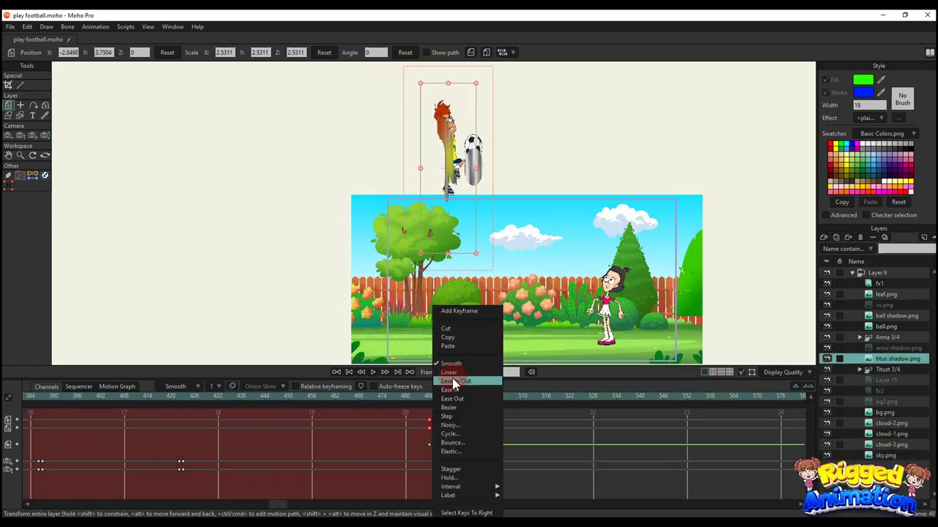
left_click(453, 381)
Step: Change the interpolation of the Titust 3/4 layer's movement key at frame 485
left_click(883, 369)
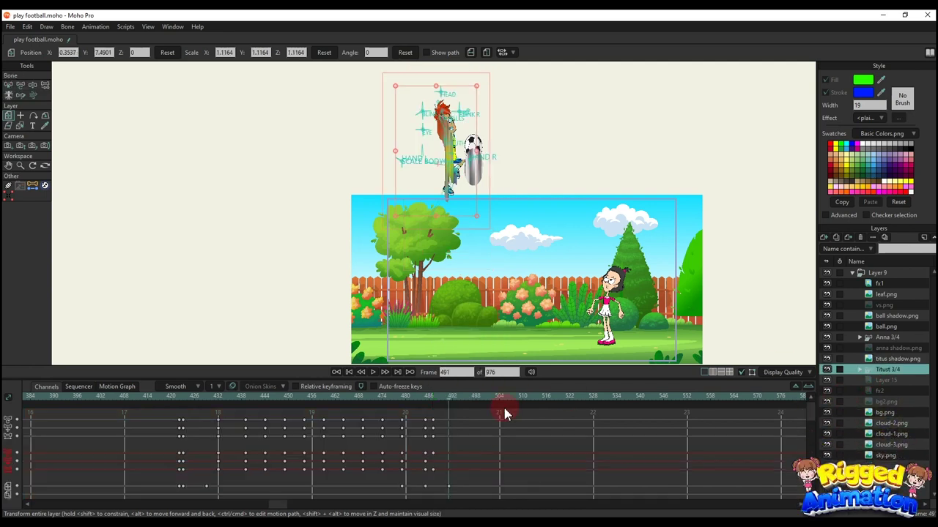
right_click(425, 486)
left_click(445, 374)
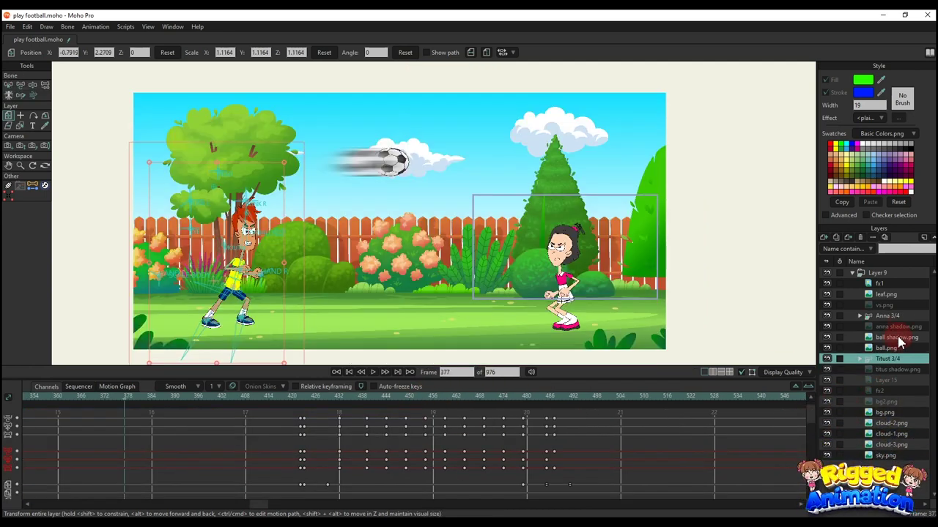
left_click(898, 327)
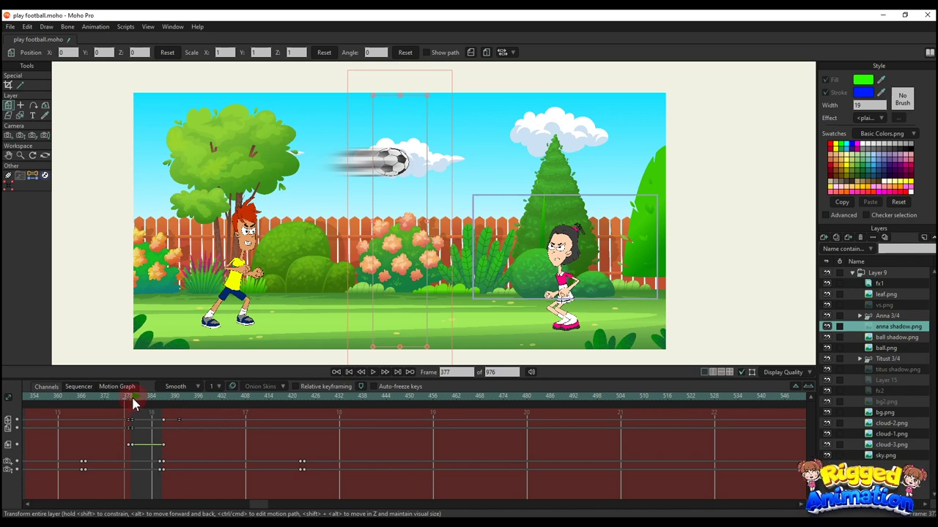
left_click(133, 404)
scroll(636, 255, "up", 1)
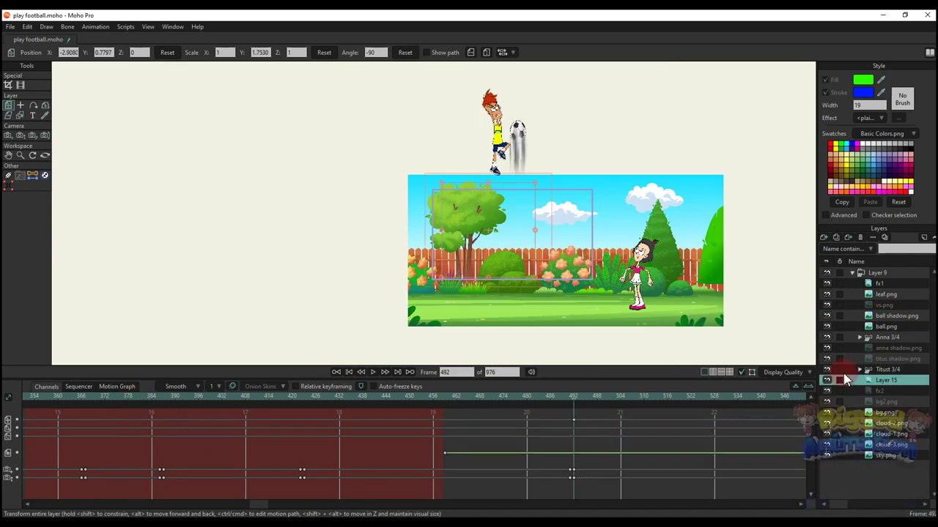
Step: Position Layer 15 at about X -2.51, Y 0.53 and scale it to about 1.23 by 2.16 at frame 492, keeping its image settings
double_click(879, 381)
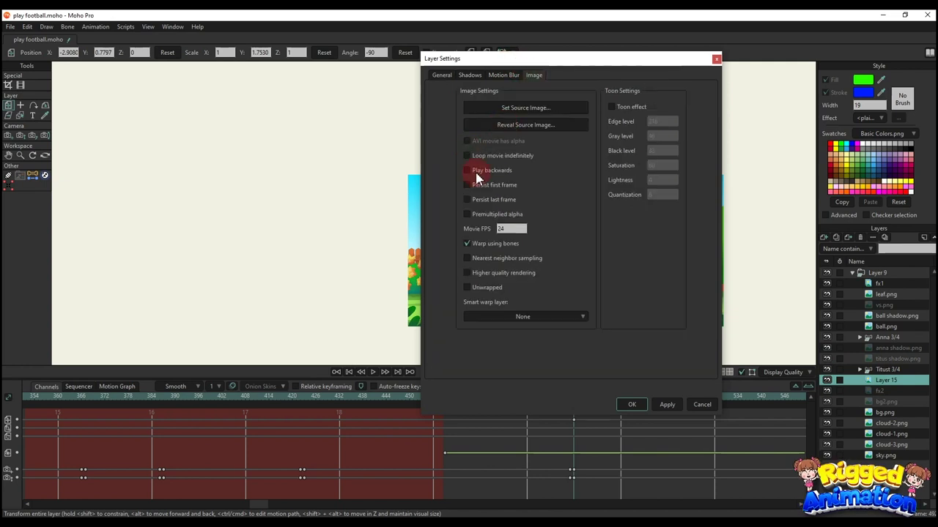
left_click(631, 404)
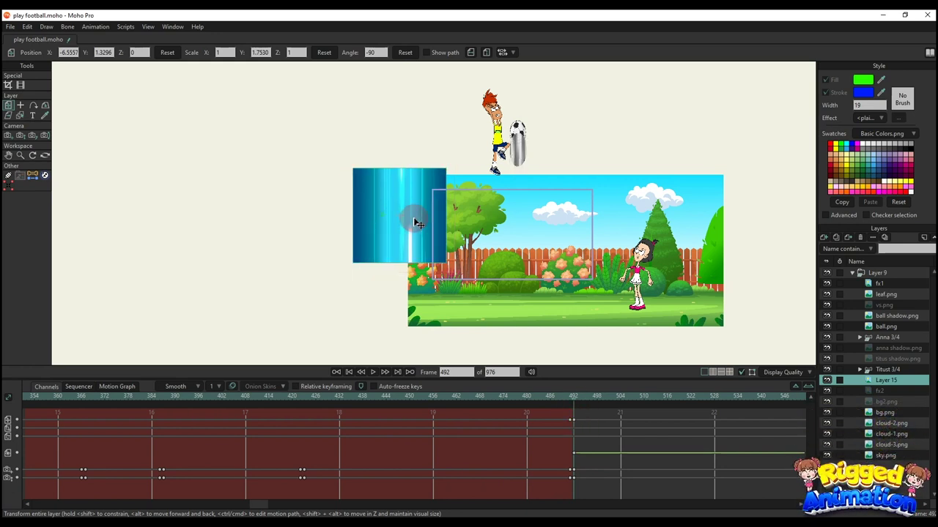
left_click_drag(415, 220, 498, 244)
scroll(499, 245, "up", 2)
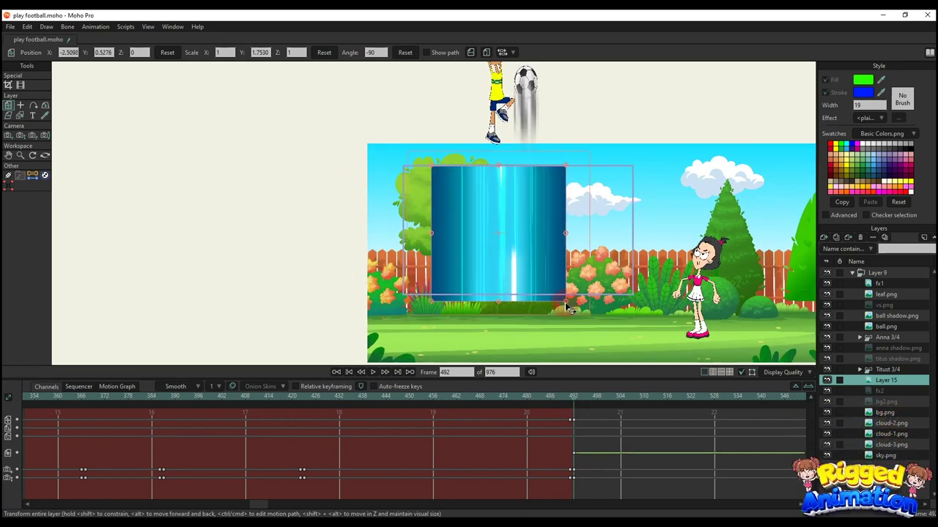
left_click_drag(565, 302, 584, 320)
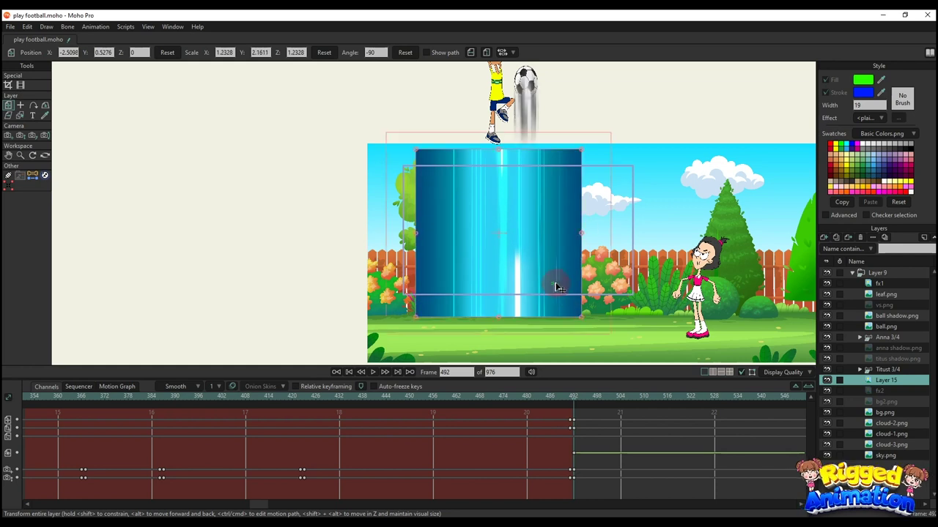
left_click_drag(555, 286, 557, 285)
Step: Frame the camera on the blue light effect at frame 492, at about X -2.40, Y 0.73, Z 3.73
left_click_drag(540, 256, 597, 258)
scroll(518, 243, "up", 2)
key("4")
key("5")
key("4")
mouse_move(549, 220)
left_mouse_down()
mouse_move(563, 222)
mouse_move(534, 211)
left_mouse_up()
key("5")
key("4")
scroll(535, 212, "down", 1)
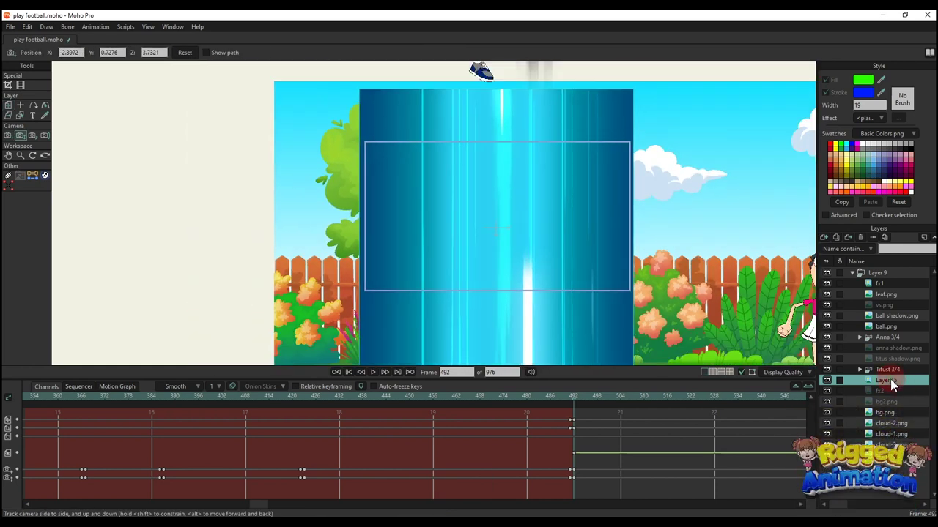
Step: Rename Layer 15 as fx3
double_click(891, 382)
type("fx3")
key("Return")
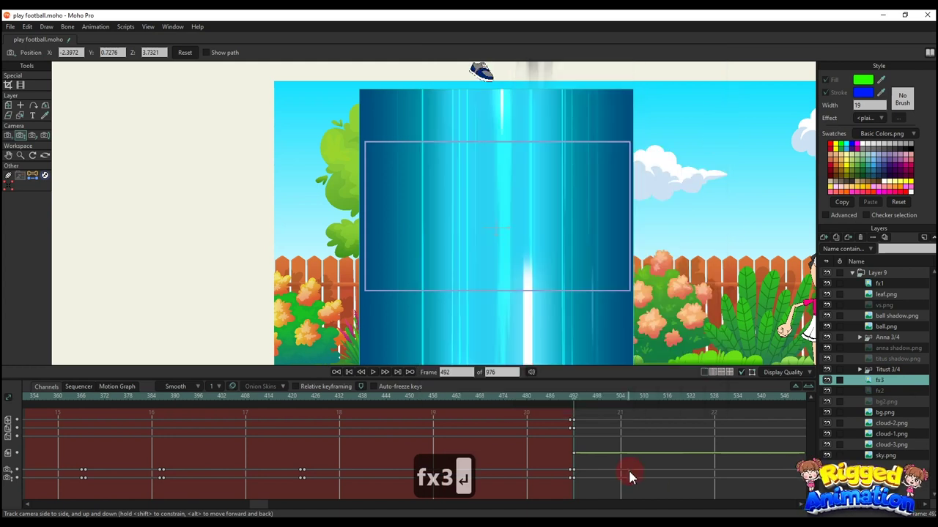
Step: Move the ball and ball shadow layers together in front of the fx3 effect, placing the ball at about X -2.52, Y 0.94
left_click(886, 327)
left_click(896, 316, "shift")
scroll(496, 341, "down", 3)
key("m")
left_click_drag(488, 173, 452, 323)
left_click_drag(452, 322, 449, 225)
scroll(451, 188, "up", 5)
left_click_drag(449, 220, 430, 221)
Step: Squash the ball slightly at frame 494 by reducing its X scale to about 0.114
left_click(886, 326)
scroll(426, 212, "up", 2)
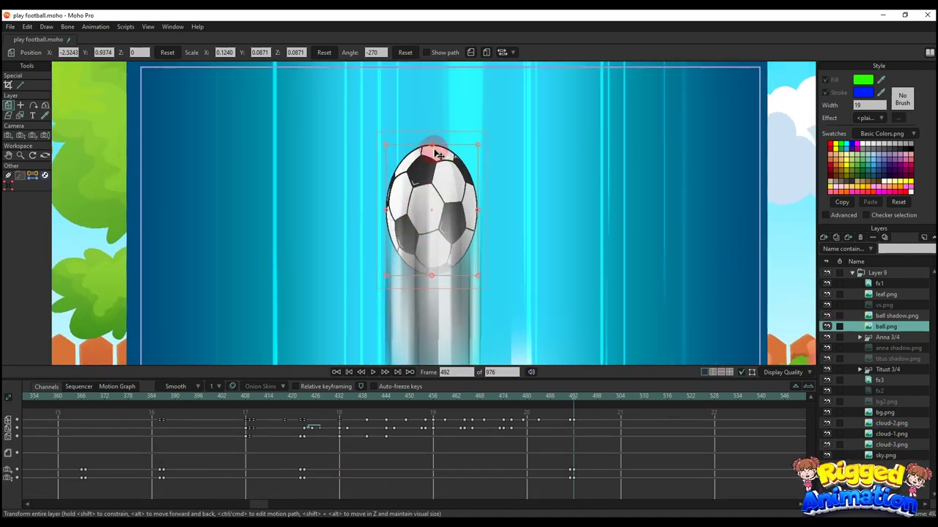
left_click(433, 145)
left_click(582, 398)
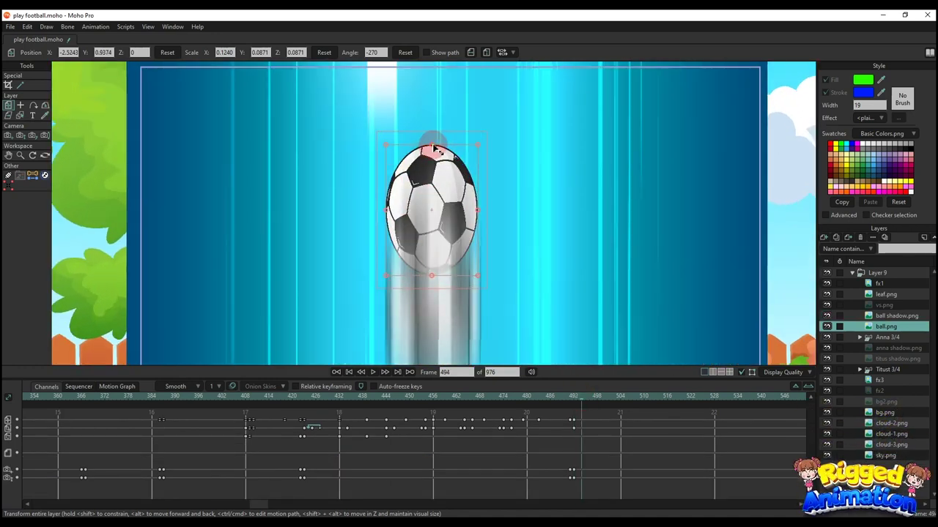
left_click_drag(432, 146, 433, 151)
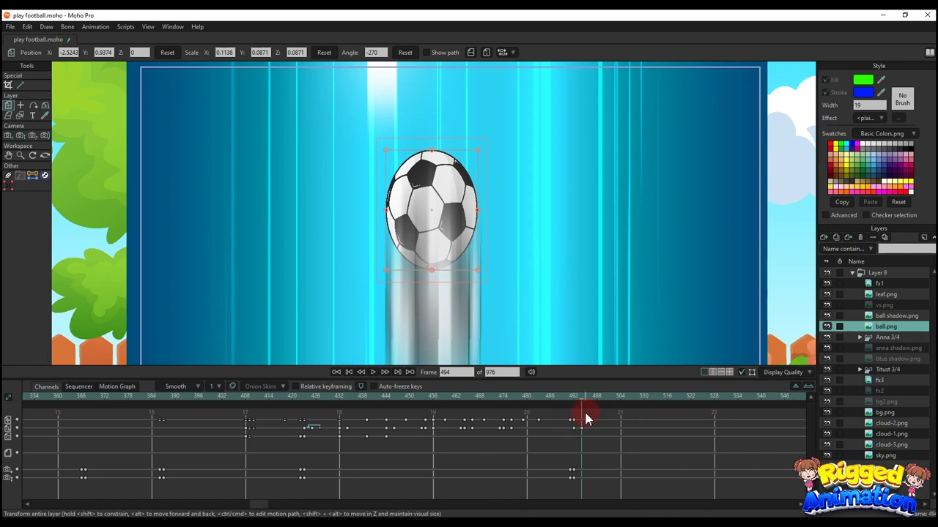
Step: Copy the ball's frame 492 scale key to frame 496, set it to Cycle and play back the animation
key("ctrl+c")
left_click(589, 399)
key("ctrl+v")
right_click(591, 430)
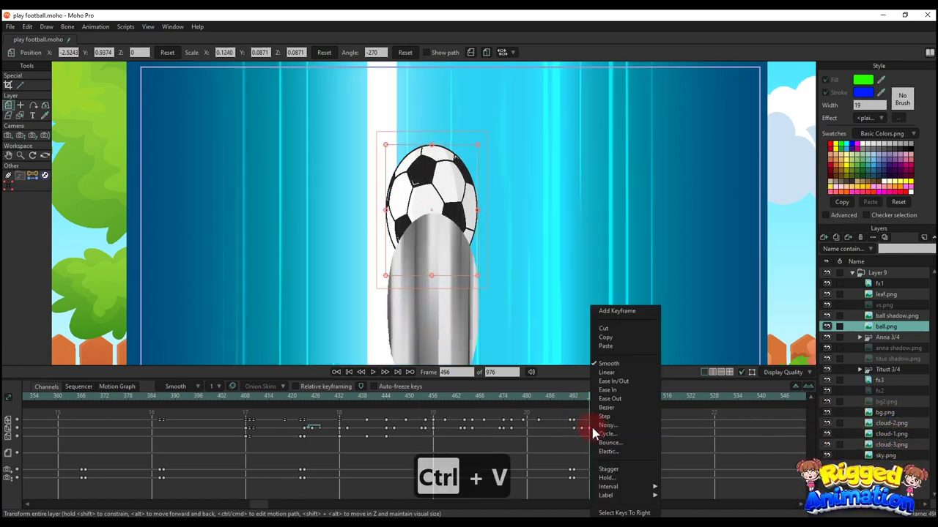
left_click(609, 434)
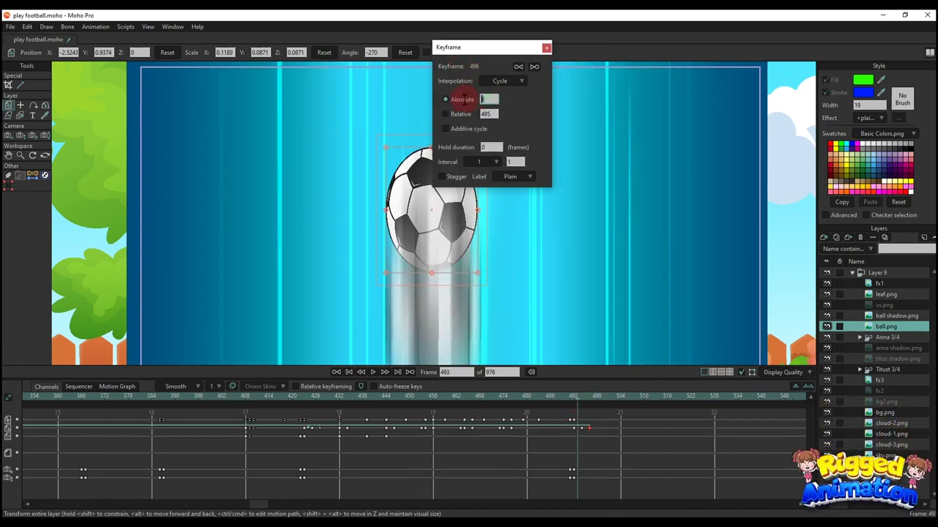
left_click(547, 48)
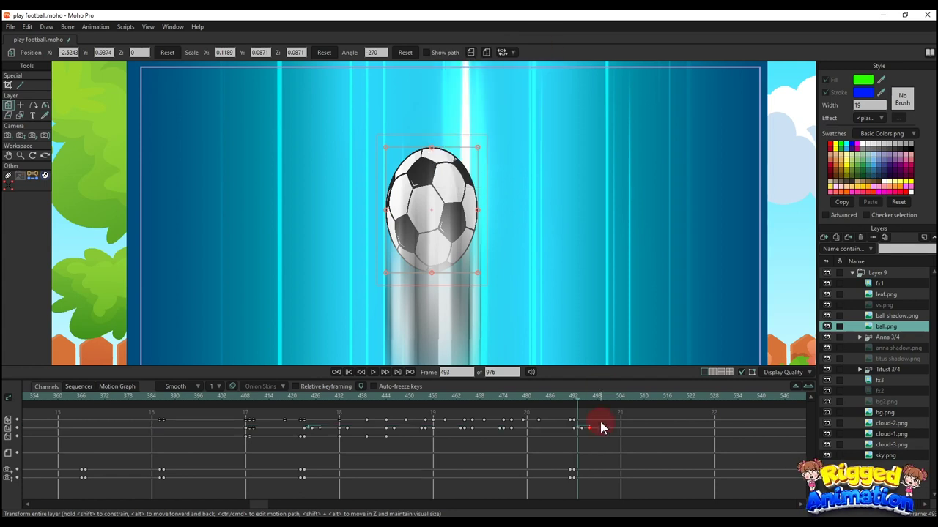
key("space")
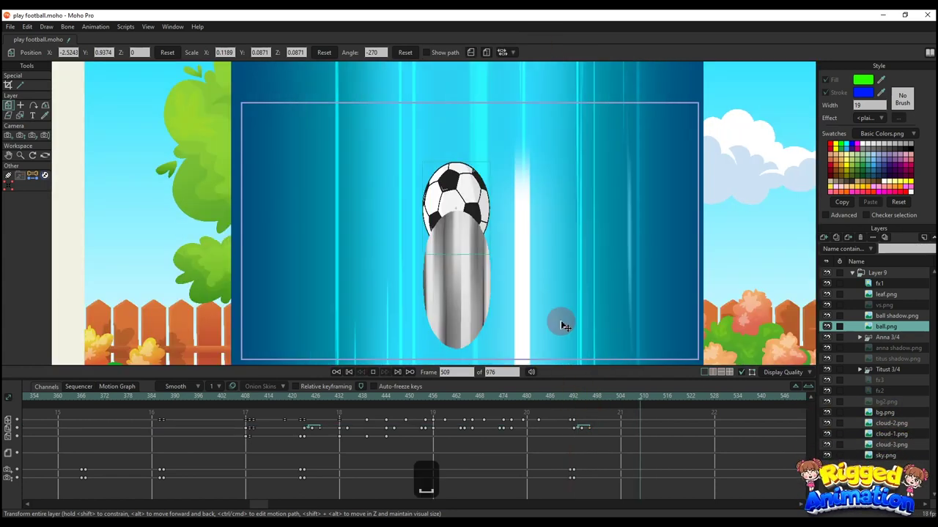
key("space")
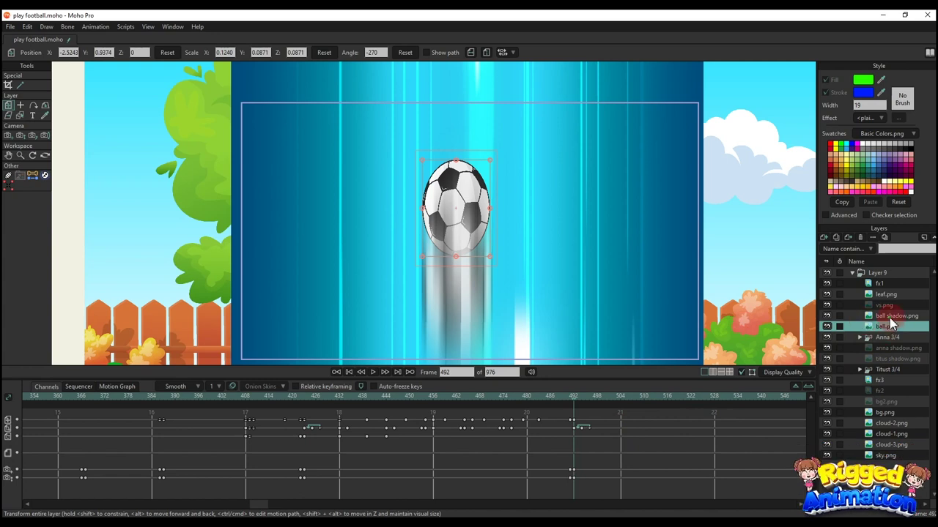
Step: Move the ball and ball shadow slightly lower within the camera frame at frame 492
left_click(895, 315, "ctrl")
left_click_drag(464, 218, 464, 240)
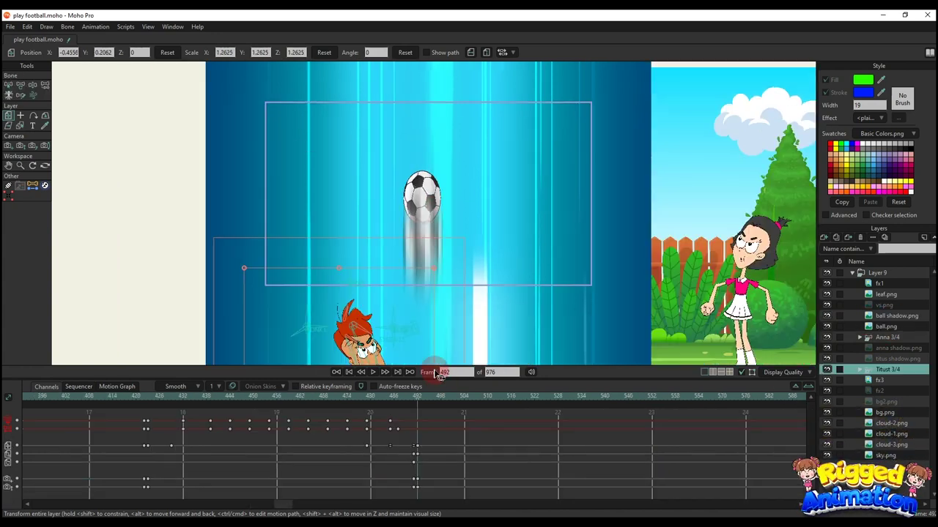
Step: Hold the boy's position until frame 512 and raise him beside the ball at frame 525
key("space")
key("space")
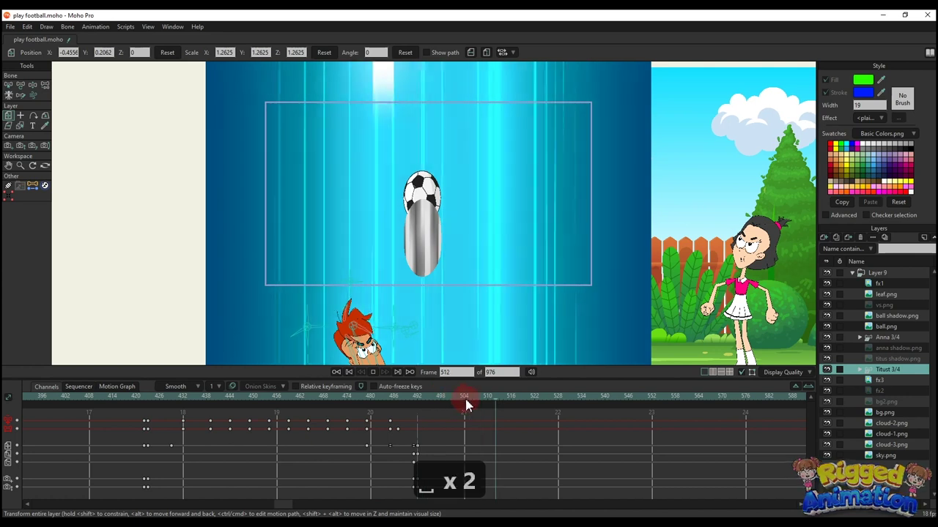
key("space")
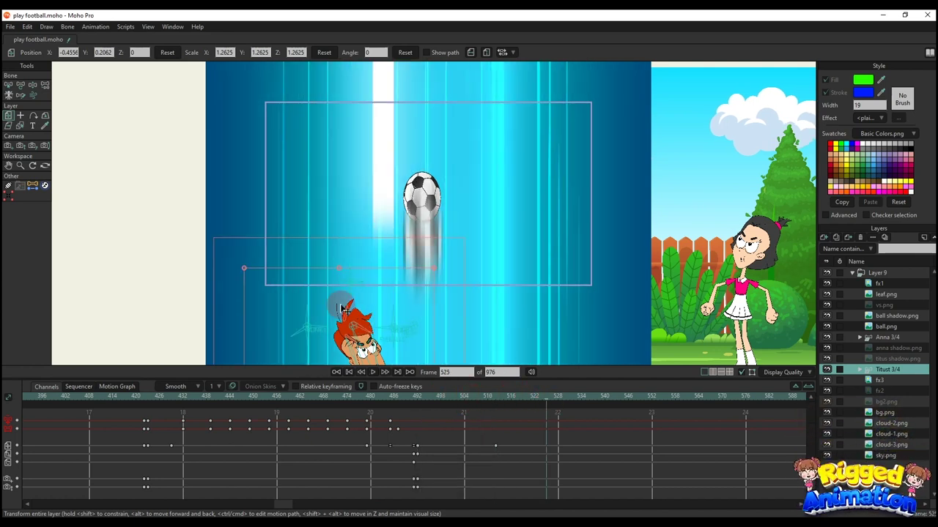
left_click_drag(372, 220, 374, 212)
left_click(484, 396)
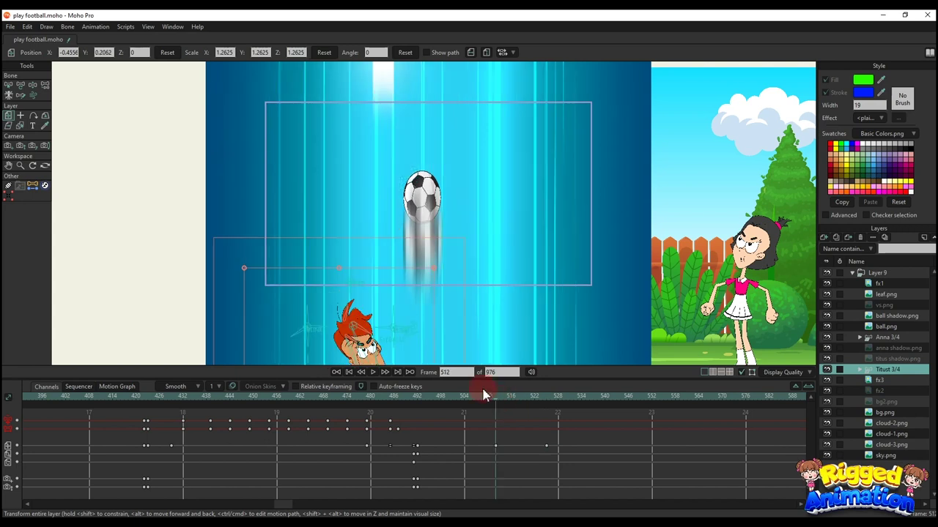
left_click_drag(373, 335, 372, 307)
key("t")
Step: Move the boy's EYEBALLS bone to about X 0.31, Y -0.61 at frame 525
left_click_drag(474, 400, 546, 400)
scroll(318, 235, "up", 3)
scroll(448, 223, "up", 1)
left_click(473, 207)
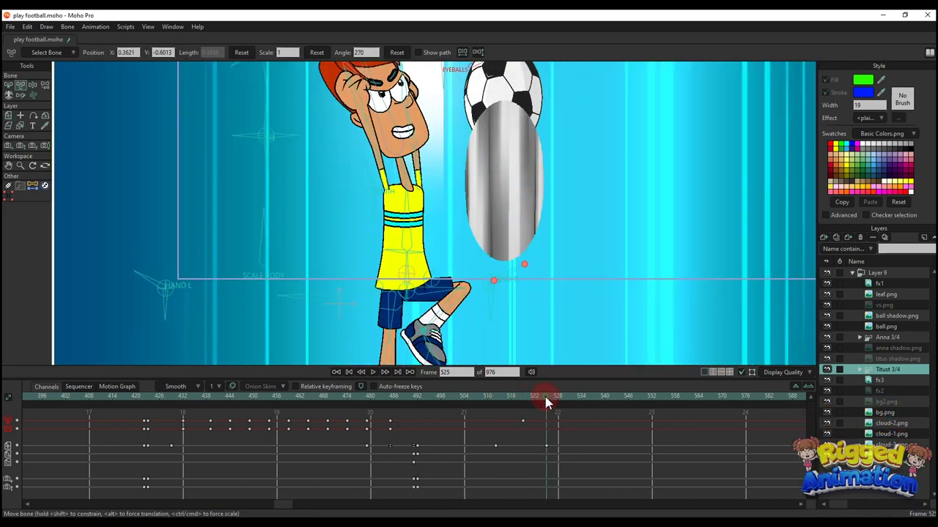
scroll(391, 151, "up", 5)
left_click_drag(460, 223, 459, 222)
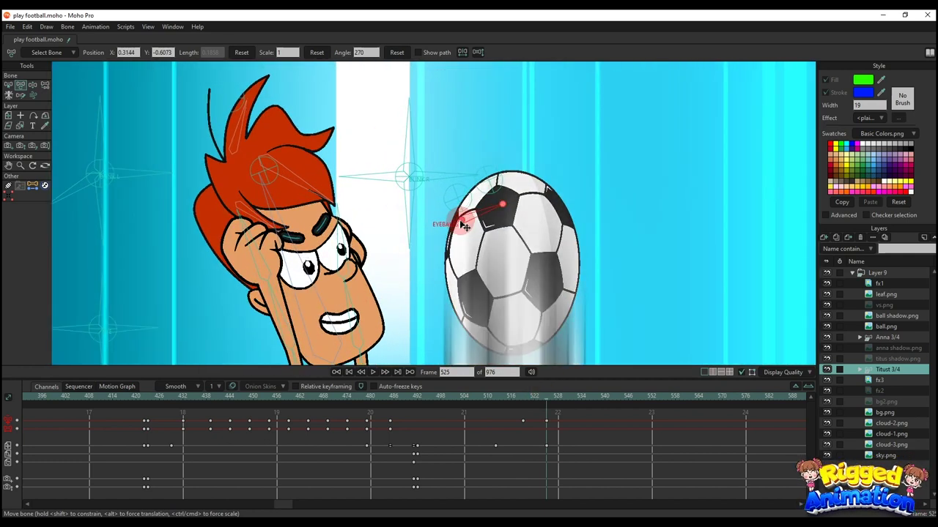
scroll(401, 134, "down", 4)
Step: Play back the boy's rise and freeze his whole pose with keys at frame 531
left_click(510, 401)
key("space")
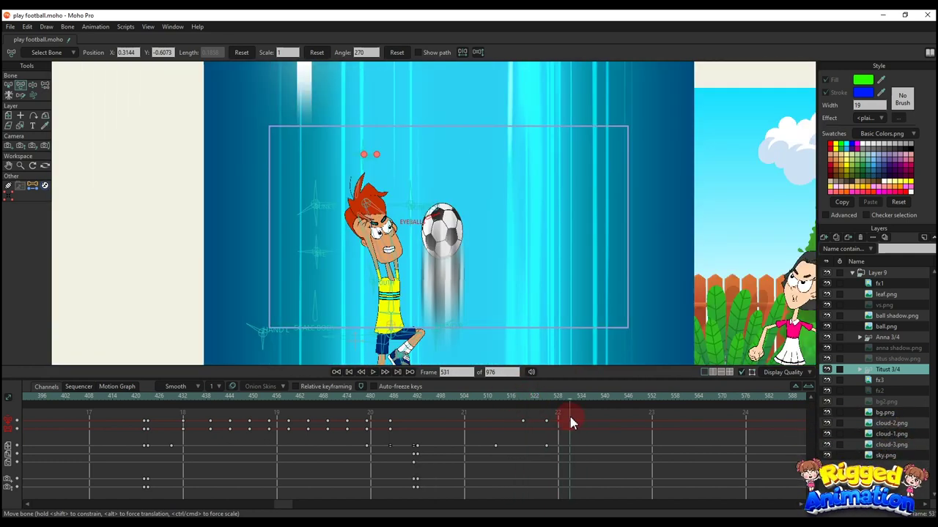
key("ctrl+f")
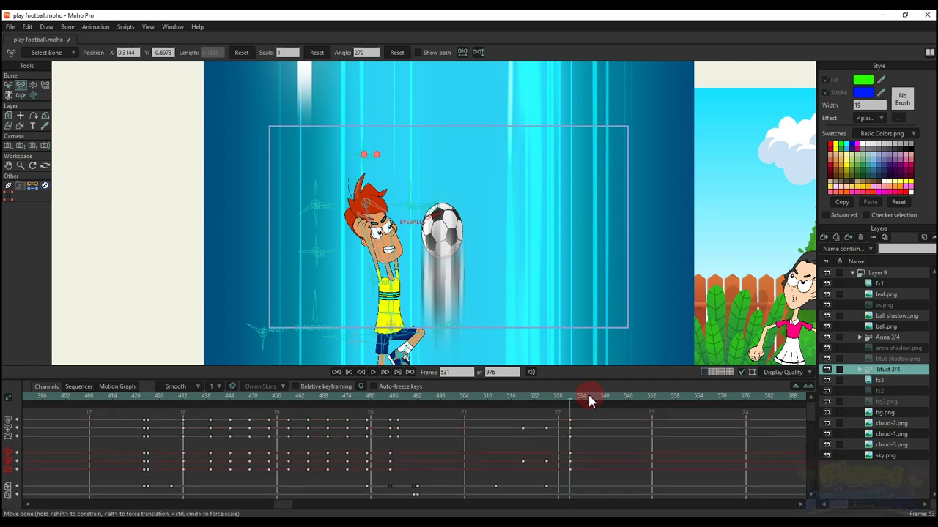
Step: Lean the boy's whole body forward toward the ball at frame 536
left_click_drag(591, 400, 590, 400)
scroll(384, 278, "up", 2)
key("t")
scroll(390, 280, "down", 3)
scroll(389, 282, "up", 2)
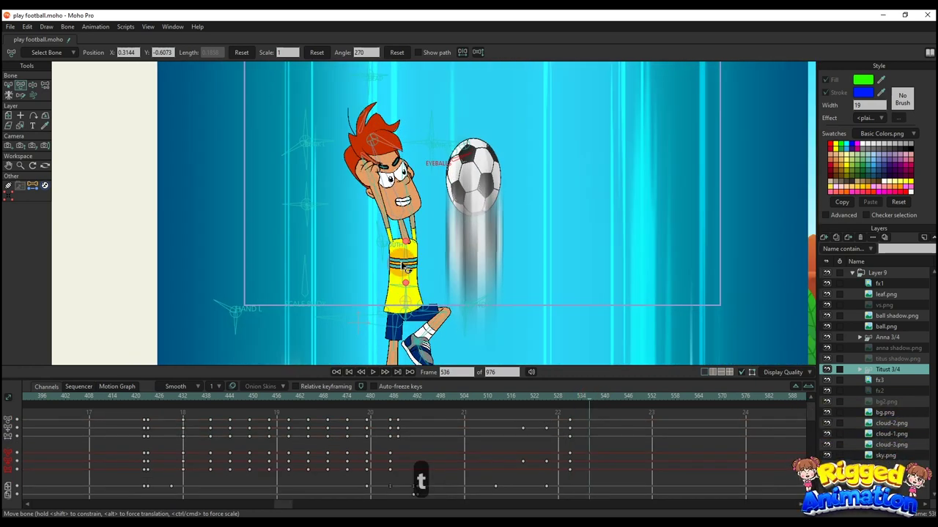
scroll(389, 284, "down", 2)
scroll(390, 285, "up", 1)
left_click(384, 307)
key("z")
left_click_drag(375, 304, 371, 302)
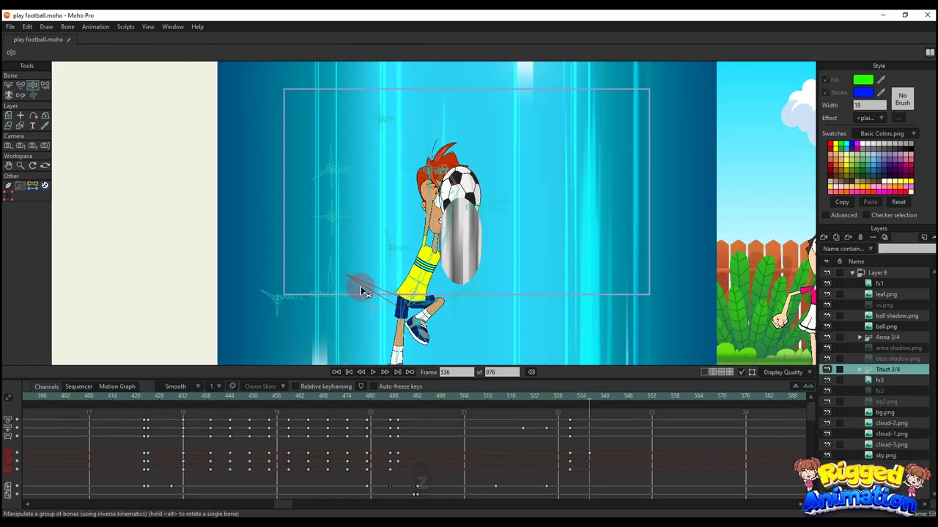
Step: Move the boy's hip bone to about X -3.34, Y -3.37 at frame 536
key("t")
scroll(367, 293, "up", 5)
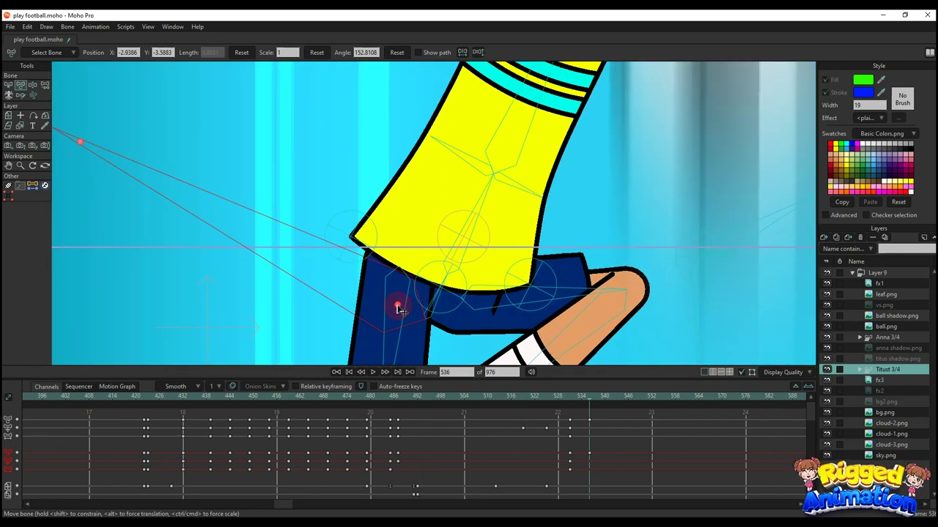
scroll(398, 309, "down", 6)
key("t")
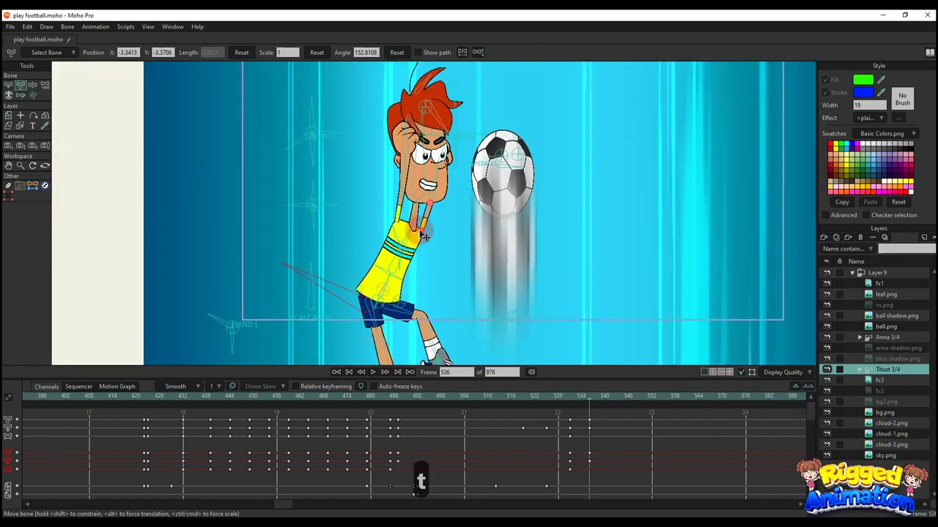
Step: Lower the boy's raised arms into a bent-elbow pose with clenched fists in front of his body at frame 536
left_click_drag(536, 402, 590, 419)
key("t")
scroll(419, 199, "up", 2)
left_click_drag(385, 202, 430, 222)
scroll(414, 189, "down", 3)
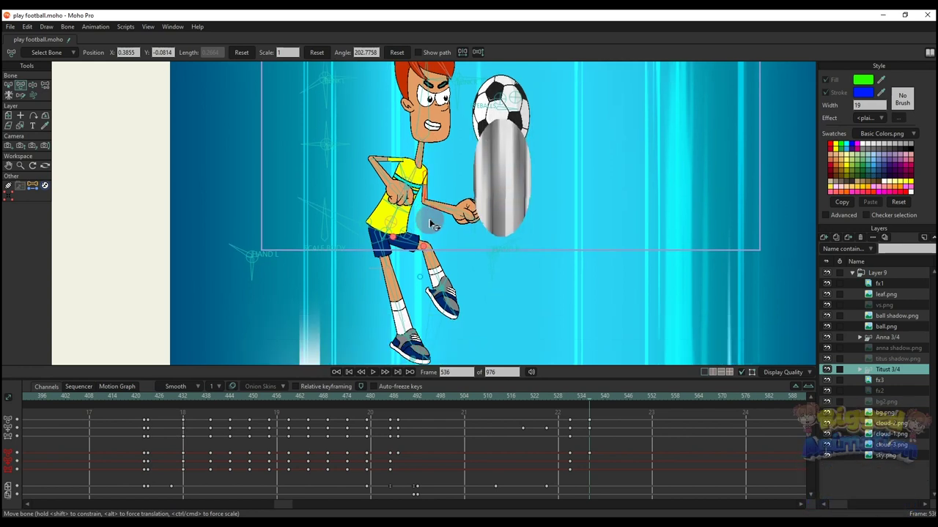
Step: Raise the boy's front knee and tuck that foot up under it at frame 536
scroll(419, 225, "up", 4)
left_click_drag(464, 304, 462, 228)
left_click_drag(480, 291, 420, 256)
scroll(421, 256, "down", 3)
scroll(381, 234, "up", 3)
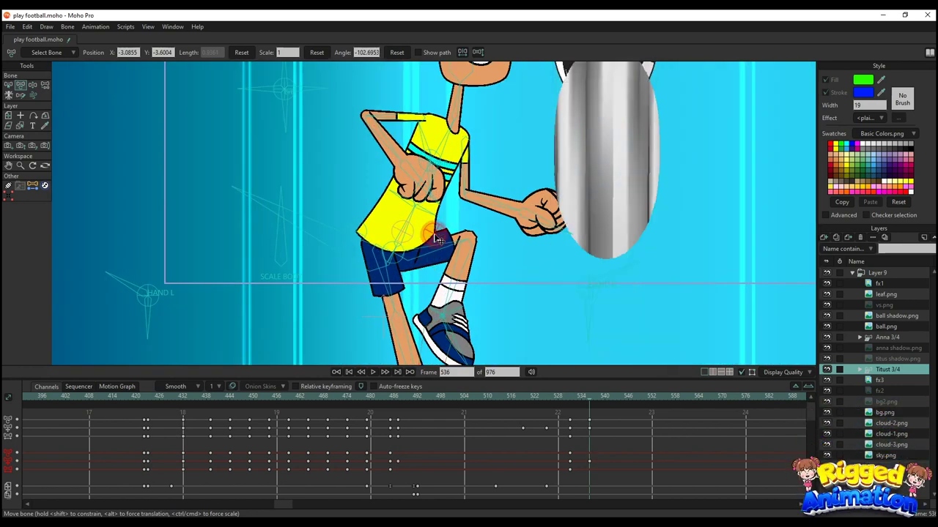
Step: Bend the boy's torso at the waist and chest so his body arches at frame 536
left_click(363, 238)
left_click(362, 242)
scroll(366, 245, "up", 2)
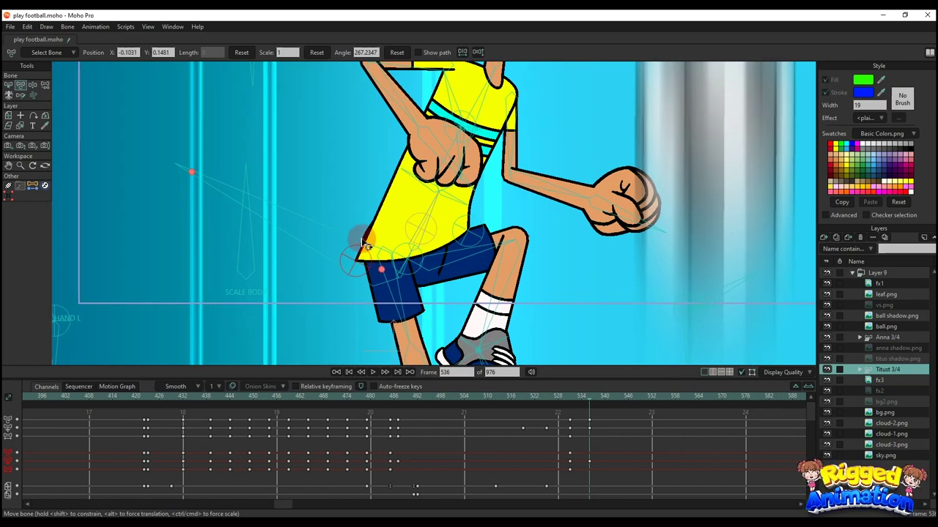
left_click(415, 175)
left_click_drag(405, 172, 392, 182)
left_click_drag(431, 211, 443, 198)
left_click_drag(445, 126, 452, 127)
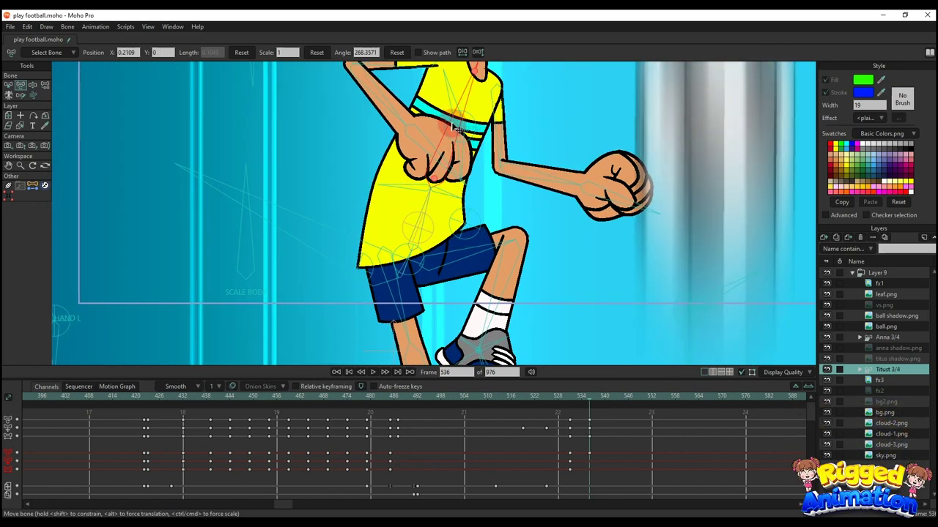
Step: Reshape the shirt's lower hem around the boy's shorts and adjust the upper torso's tilt at frame 536
left_click(349, 255)
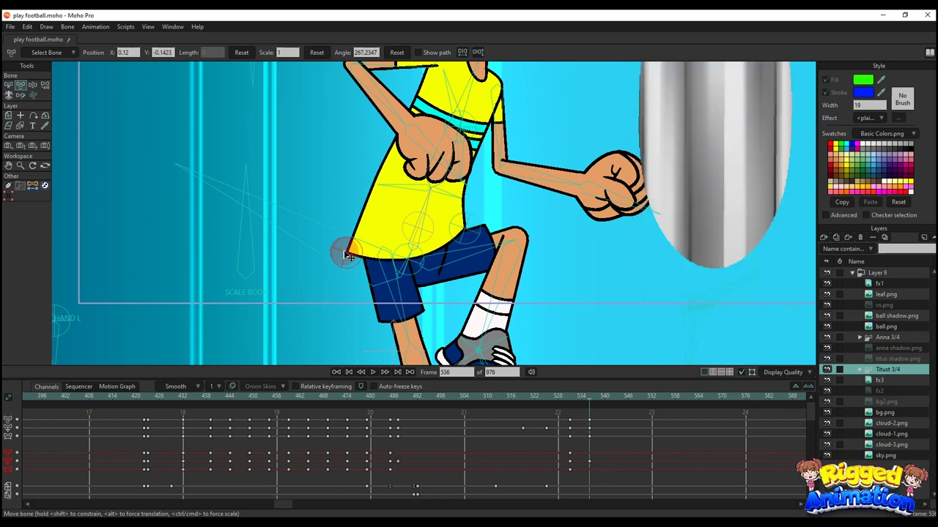
left_click(408, 257)
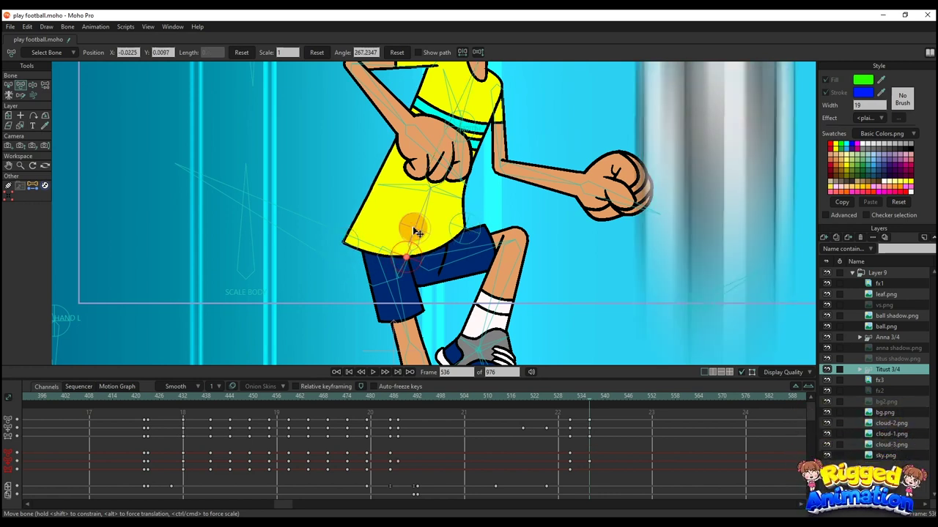
scroll(418, 236, "down", 5)
scroll(427, 236, "up", 3)
left_click(433, 296)
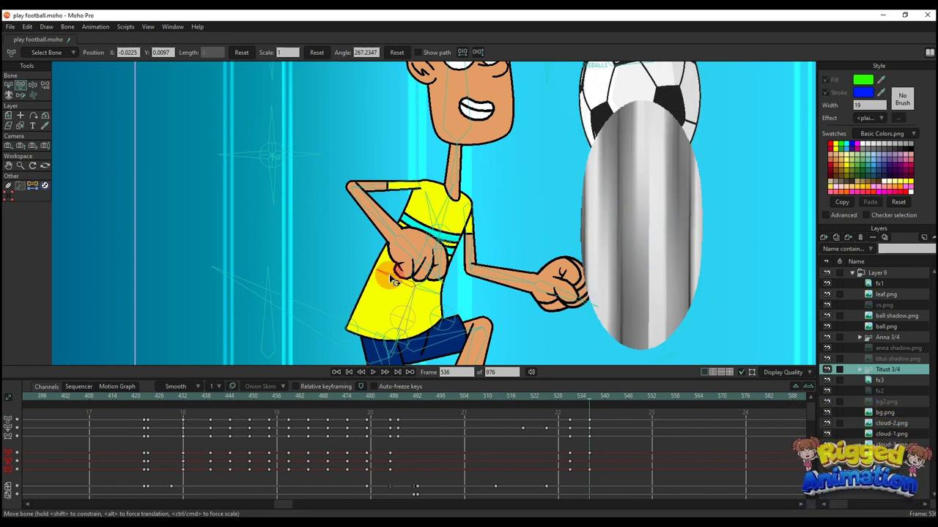
Step: Tilt the boy's neck and head against the ball, swing both forearms outward at frame 536, and preview the header motion
scroll(443, 282, "down", 3)
scroll(449, 269, "up", 4)
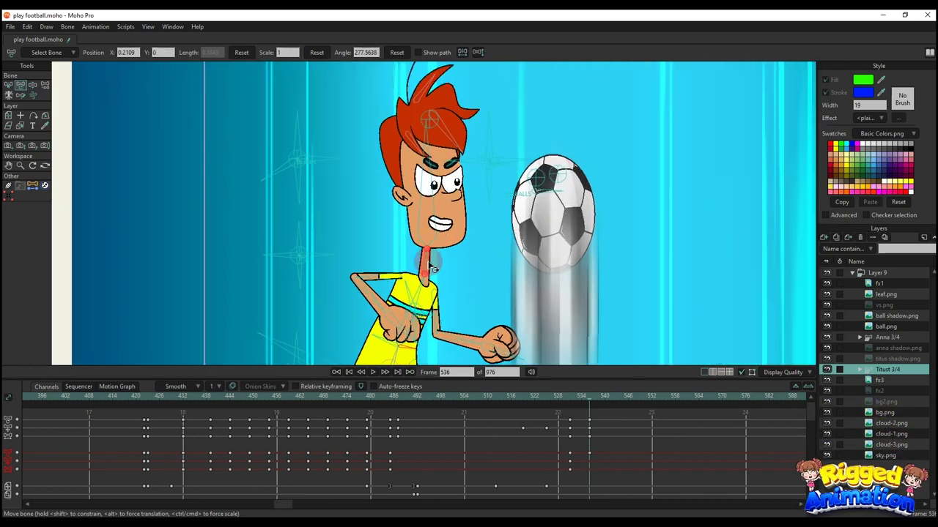
left_click(448, 269)
left_click_drag(445, 265, 442, 262)
left_click_drag(358, 299, 332, 302)
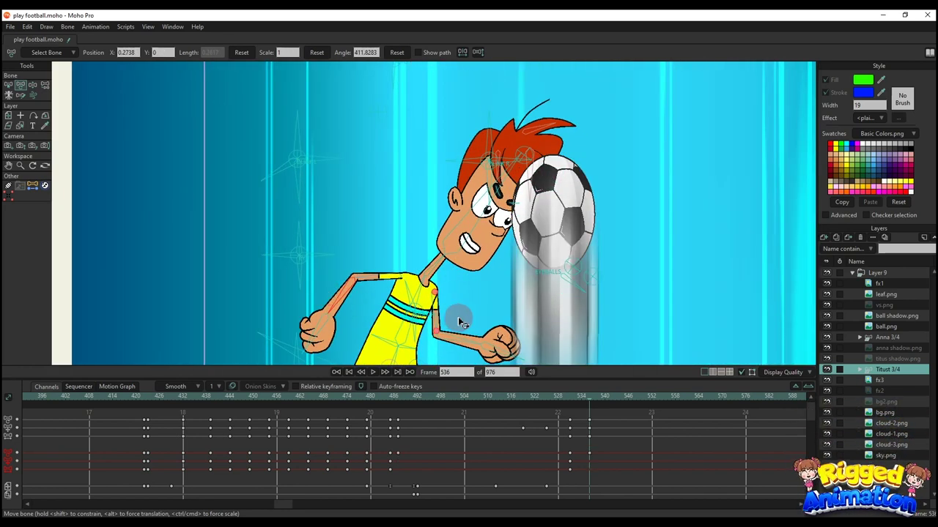
left_click_drag(462, 337, 446, 315)
scroll(446, 315, "down", 3)
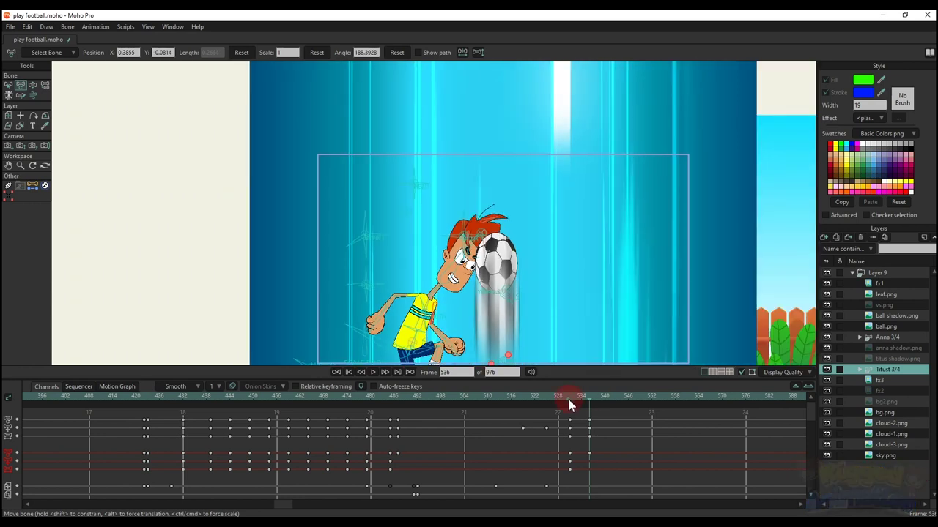
left_click_drag(568, 400, 589, 403)
Step: Key the ball at frame 536, then set its X scale to 0.0871 and its angle to about -312.48 at frame 537
scroll(513, 307, "up", 2)
left_click(879, 317)
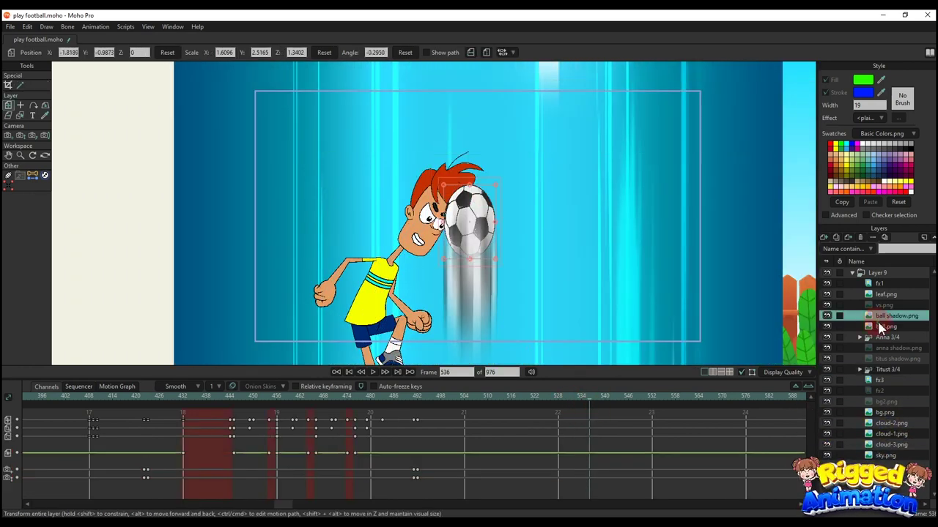
left_click(879, 326)
left_click(500, 226)
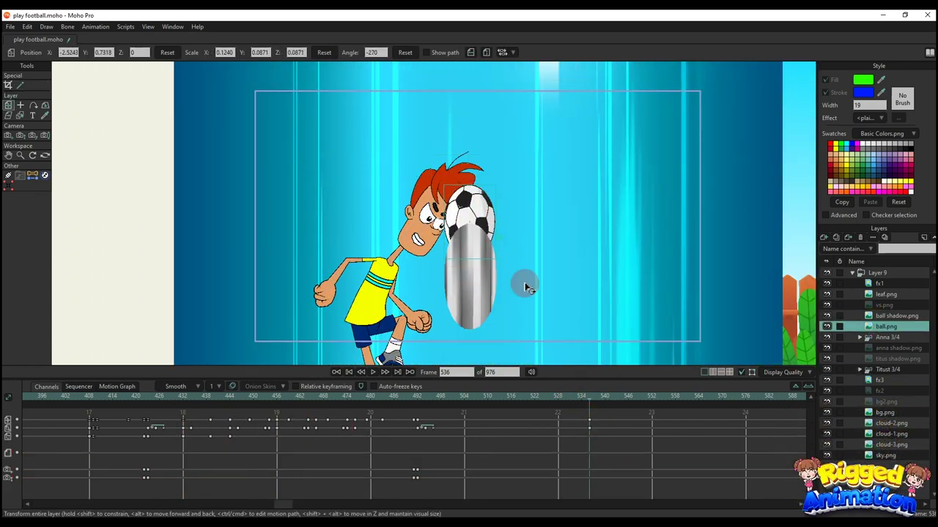
left_click_drag(591, 398, 592, 391)
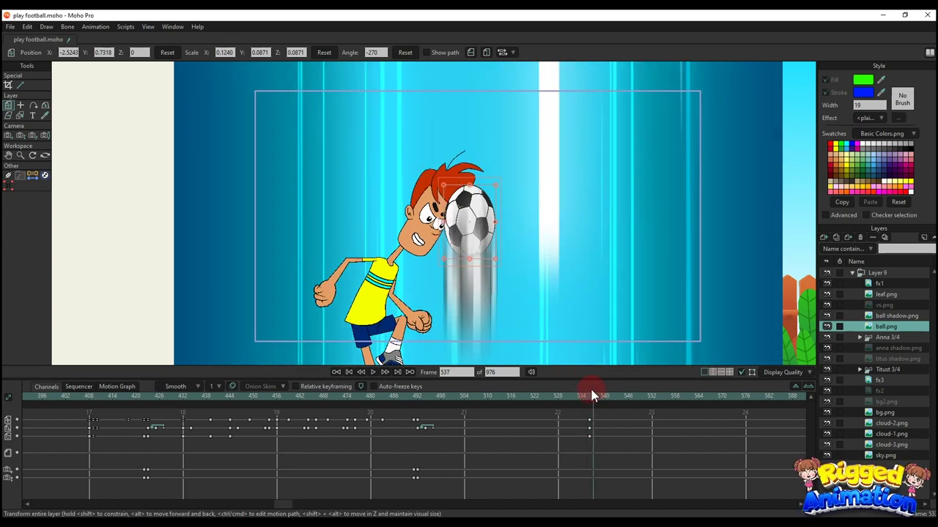
left_click(323, 53)
left_click(606, 462)
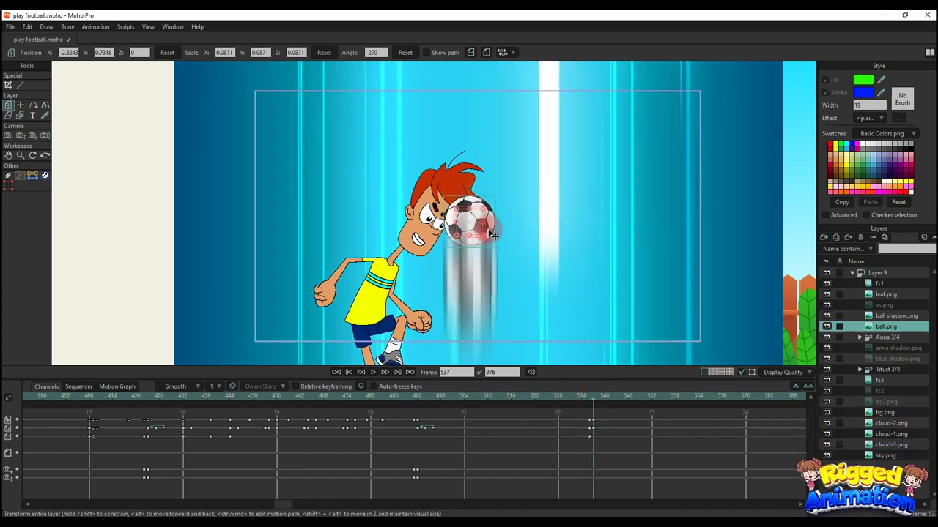
scroll(491, 236, "up", 3)
left_click_drag(507, 233, 492, 260)
Step: At frame 539, stretch the ball to Y scale 0.1071 and move it to about X -2.45, Y 0.66
scroll(468, 231, "down", 5)
key("Right")
key("Right")
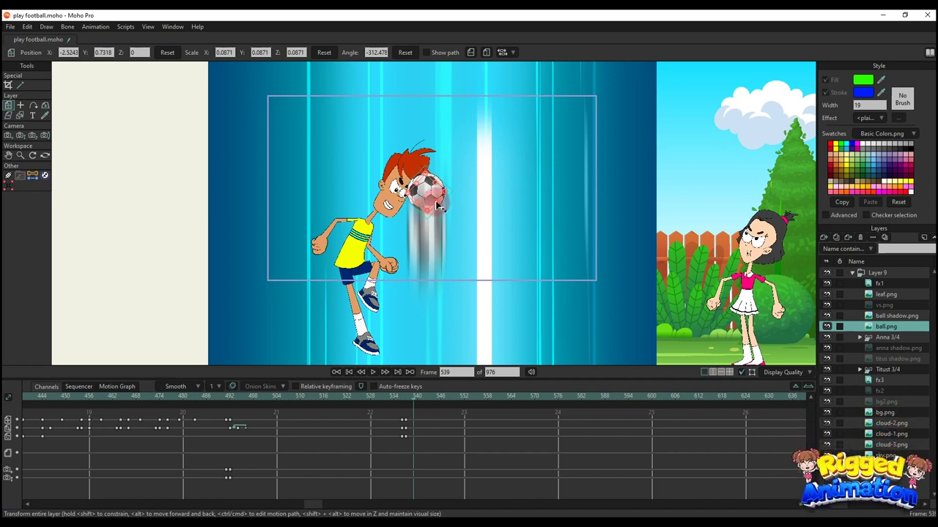
left_click_drag(437, 210, 434, 198)
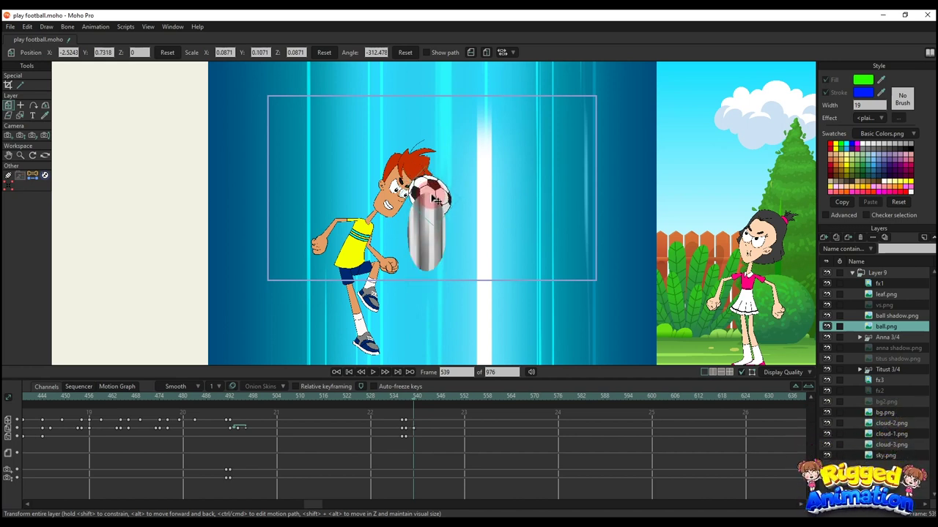
left_click_drag(415, 407, 411, 402)
Step: Send the ball down to about X 0.22, Y -1.85 at frame 546 and make its keys from frame 536 onward Linear
left_click(435, 401)
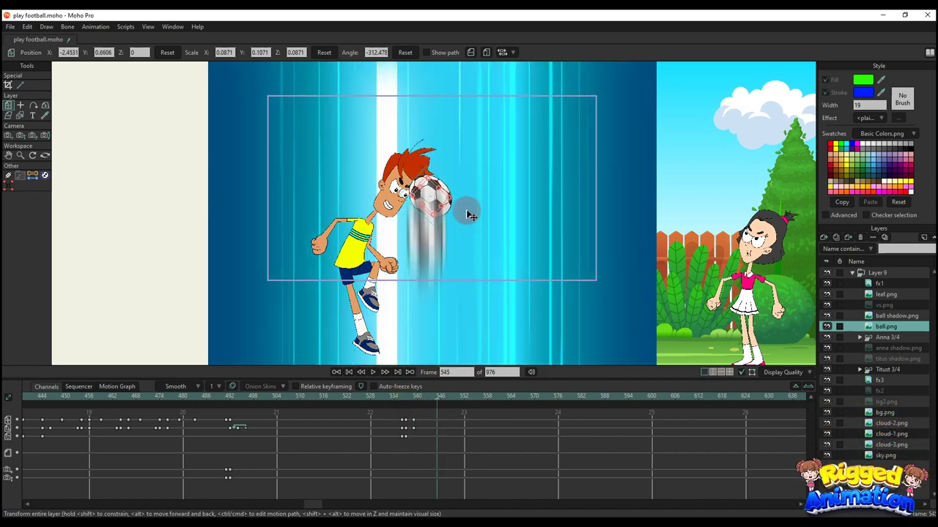
left_click(441, 401)
left_click_drag(433, 223, 596, 375)
left_click_drag(472, 448, 400, 415)
right_click(406, 421)
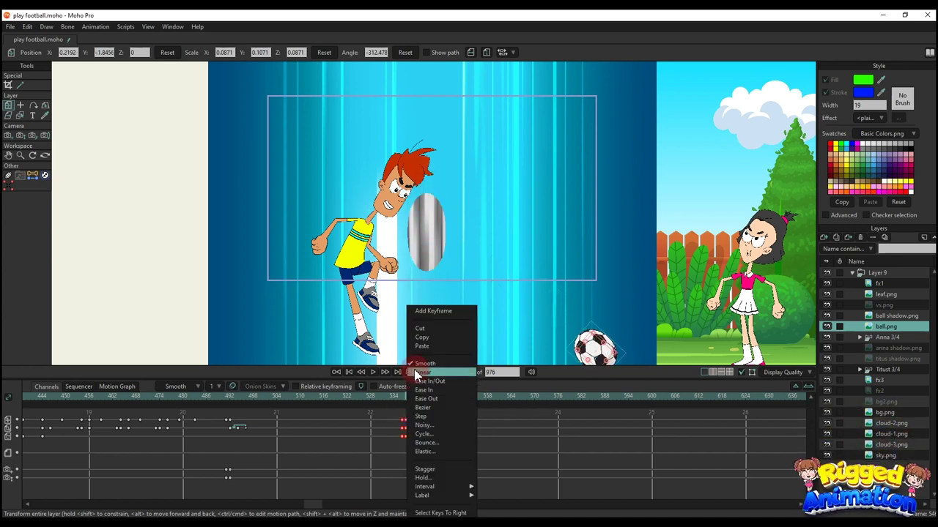
left_click(418, 373)
Step: Key the ball shadow's existing position, scale and angle at frame 537
left_click(406, 398)
left_click(891, 317)
right_click(892, 320)
left_click(501, 443)
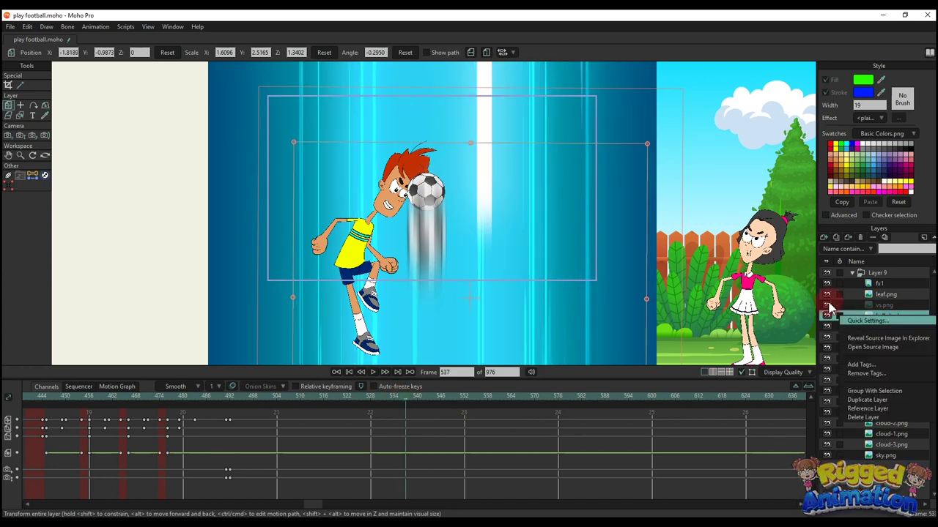
double_click(877, 320)
left_click(686, 445)
left_click(477, 154)
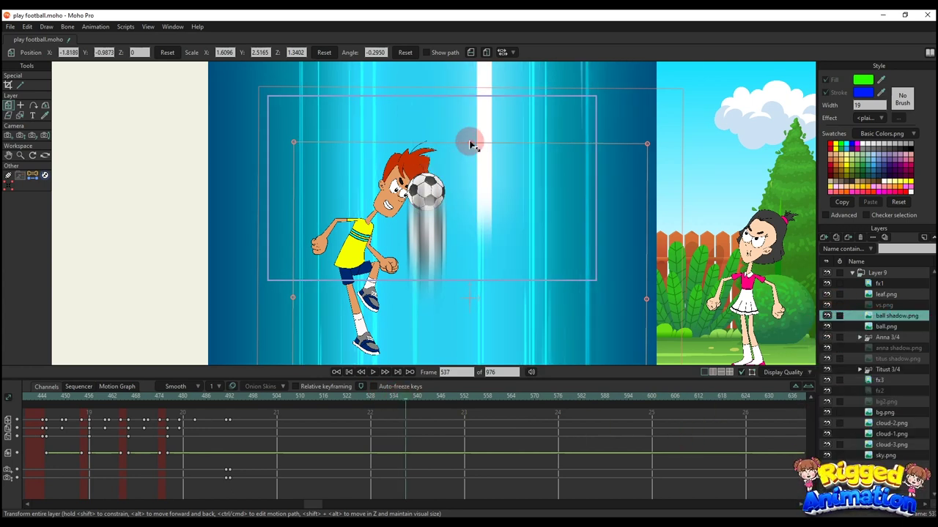
Step: At frame 538, set the ball shadow to Y scale 1.3587 and angle about -134, placed over the ball along its flight direction
left_click(409, 396)
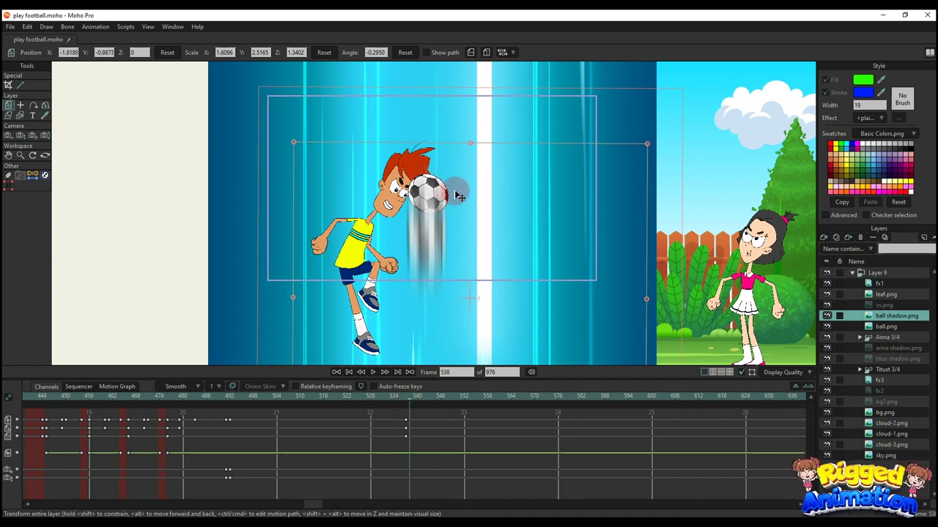
left_click_drag(475, 152, 528, 283)
left_click_drag(527, 234, 429, 206)
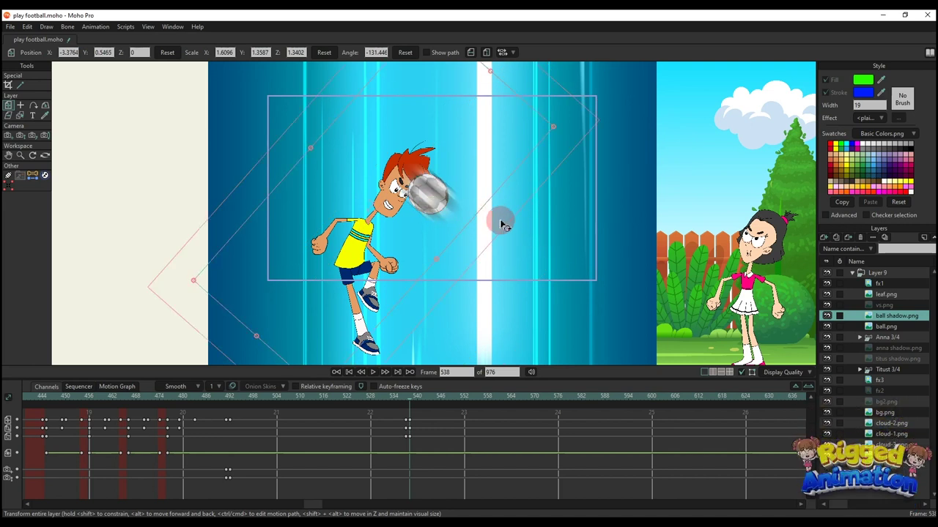
left_click_drag(503, 225, 444, 211)
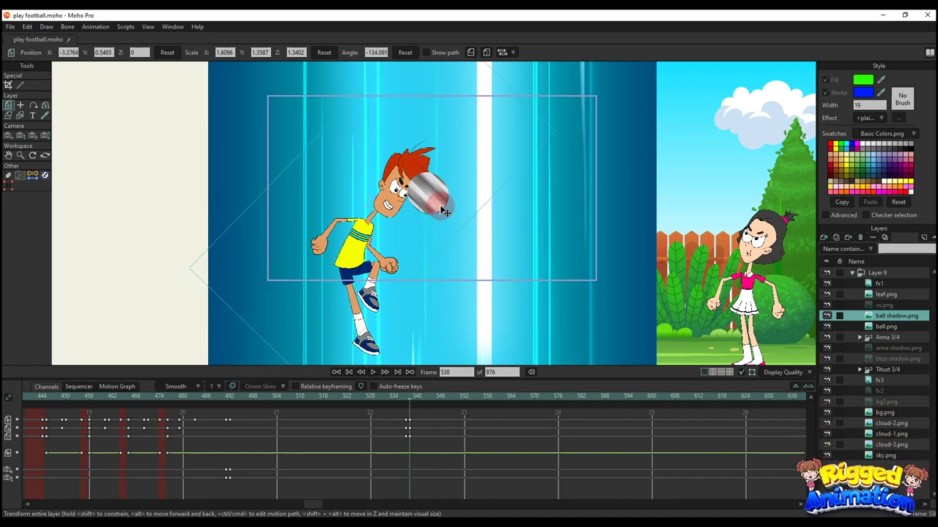
Step: Align the ball shadow over the ball at about X -3.38, Y 0.59 and shift its last position key to frame 539
left_click_drag(443, 211, 442, 210)
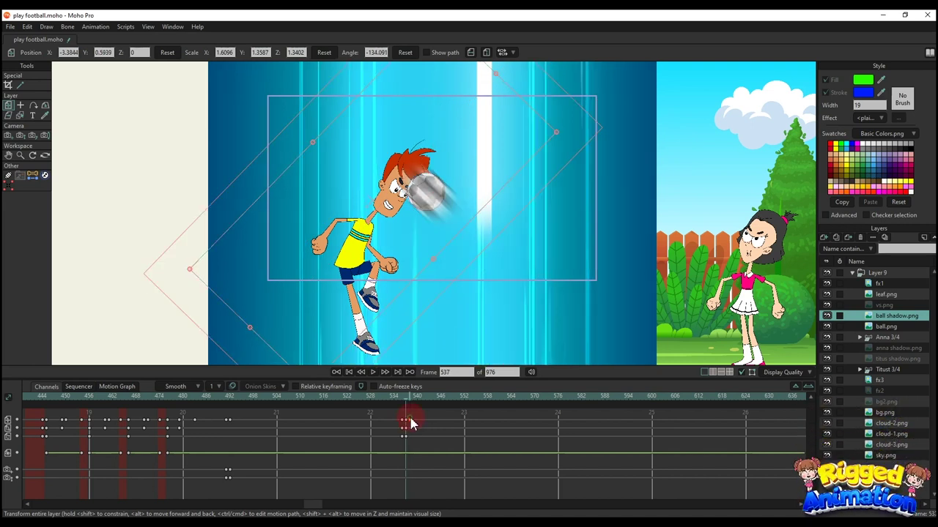
left_click_drag(410, 420, 405, 401)
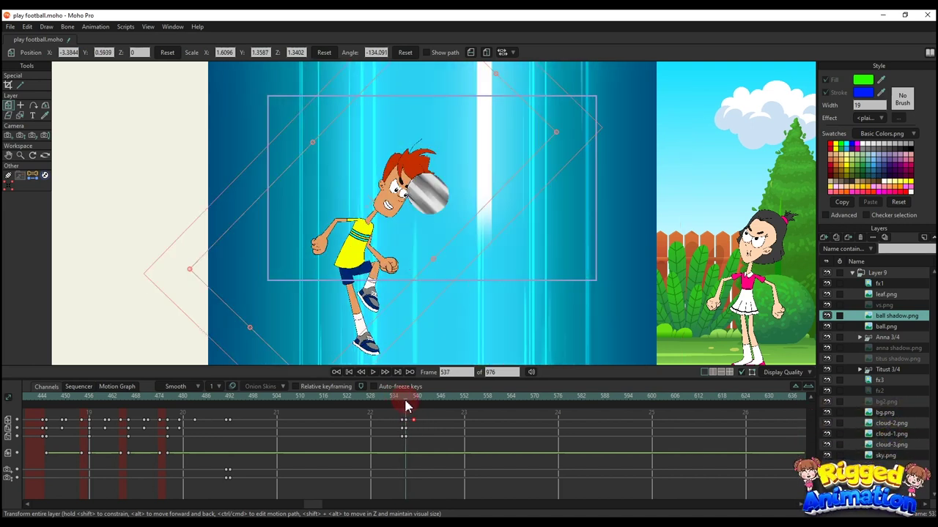
left_click(412, 407)
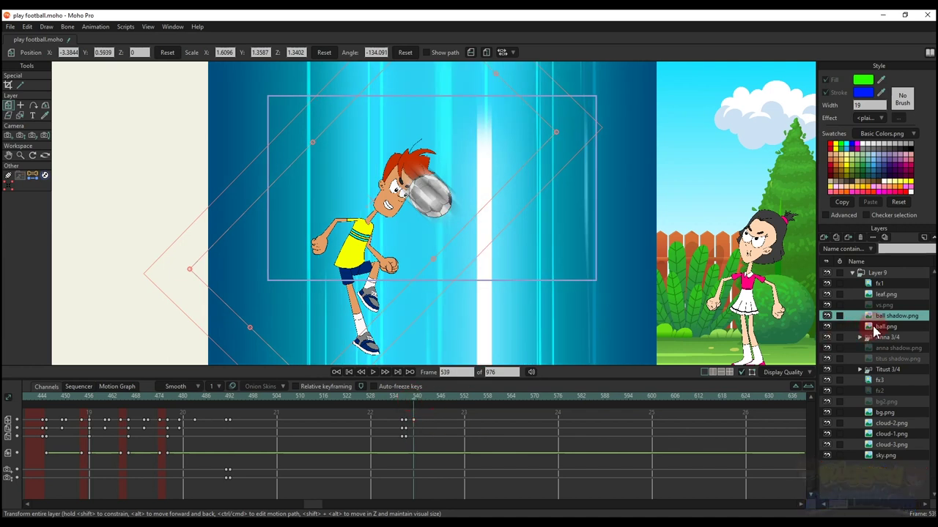
Step: At frame 546, trail the shadow behind the ball at about X -1.12, Y -1.53 and lengthen it to Y scale 1.9098
left_click(875, 327)
left_click(440, 396)
left_click(896, 318)
scroll(493, 242, "down", 3)
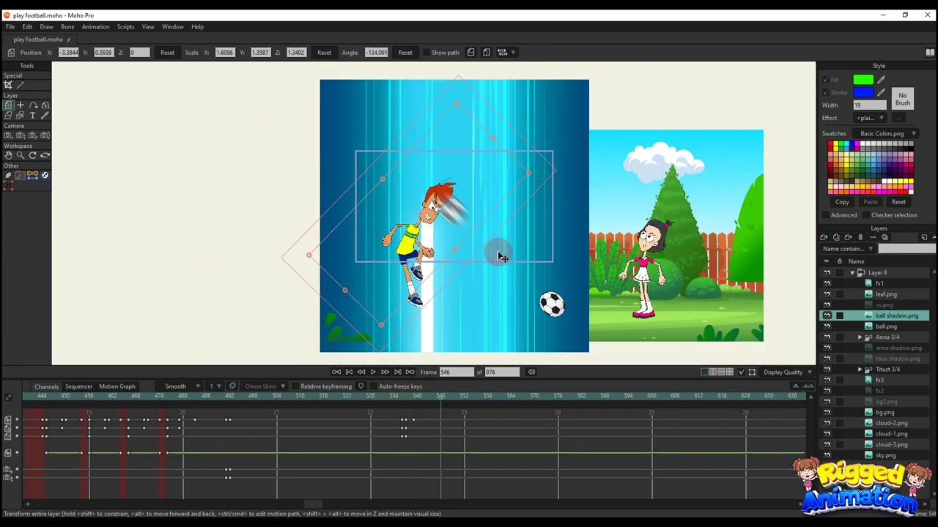
left_click_drag(500, 255, 410, 211)
left_click_drag(373, 181, 465, 262)
scroll(464, 263, "up", 3)
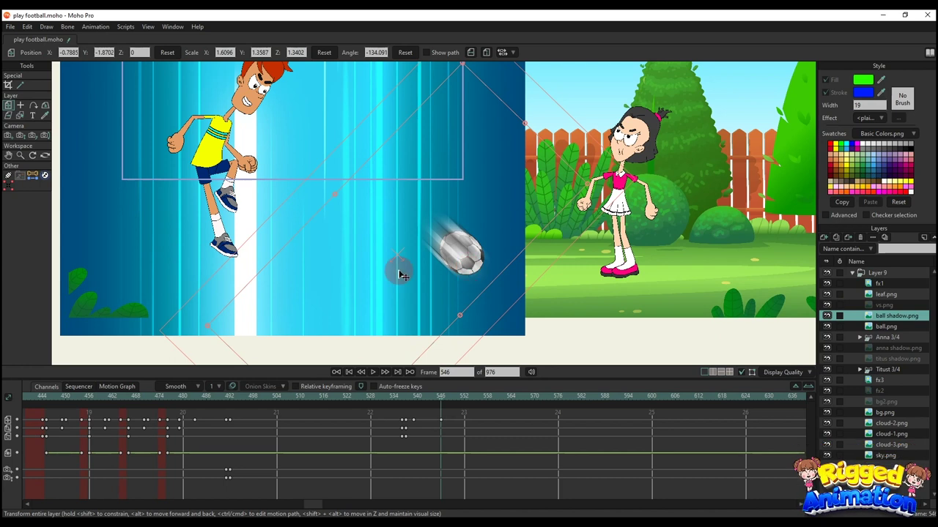
left_click_drag(335, 196, 309, 171)
left_click_drag(472, 267, 452, 238)
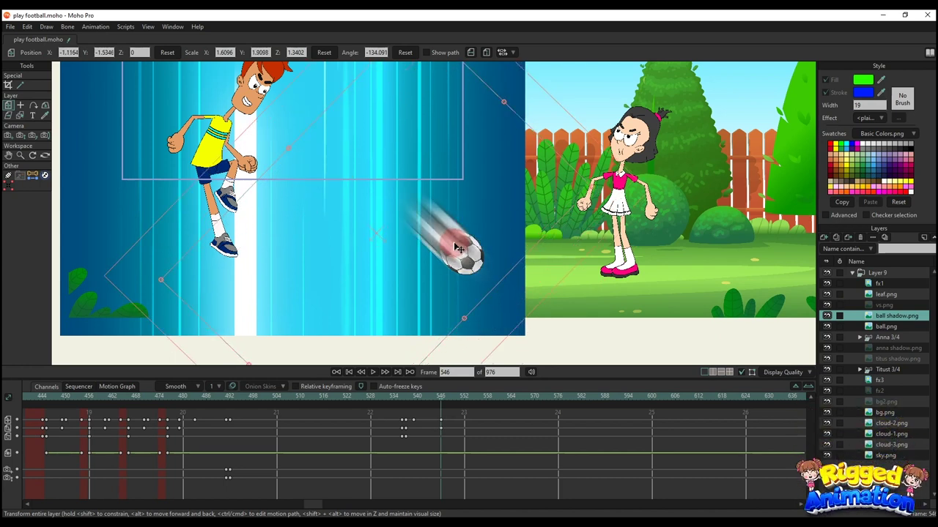
Step: Change the ball shadow's keys from frame 536 onward to Linear interpolation and check the shadow at frame 539
scroll(453, 239, "down", 2)
scroll(456, 248, "down", 3)
right_click(405, 419)
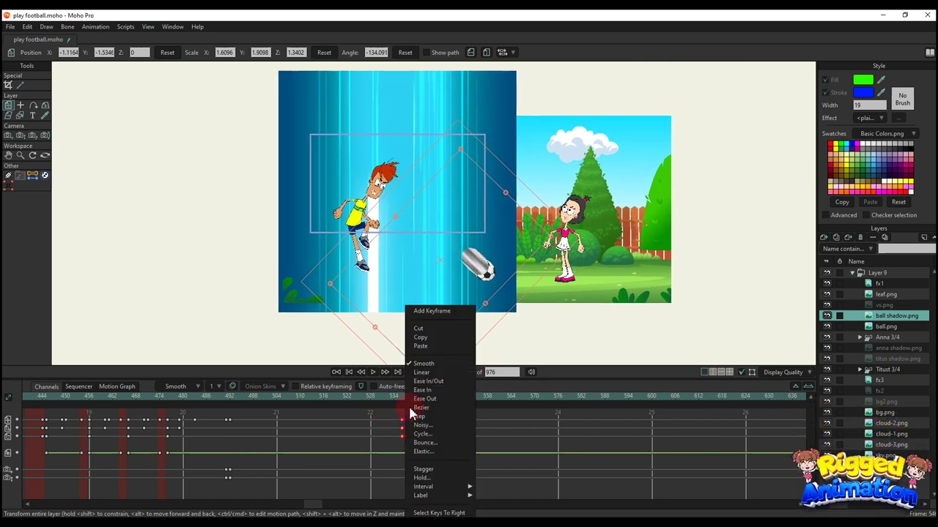
left_click(423, 373)
scroll(437, 294, "up", 3)
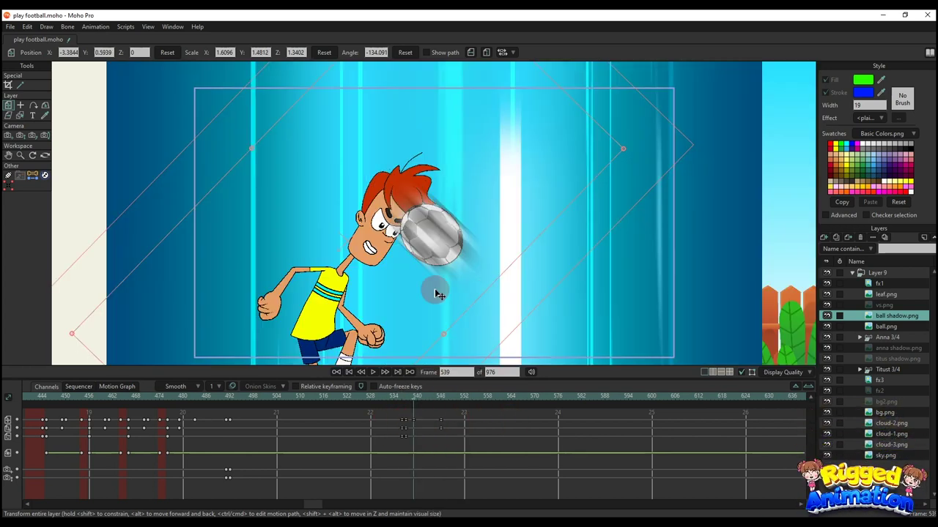
Step: Move the ball shadow's Y scale 1.9098 key to frame 541 and trail the shadow behind the ball at about X -3.04, Y 0.29
right_click(413, 428)
left_click(429, 374)
left_click(420, 397)
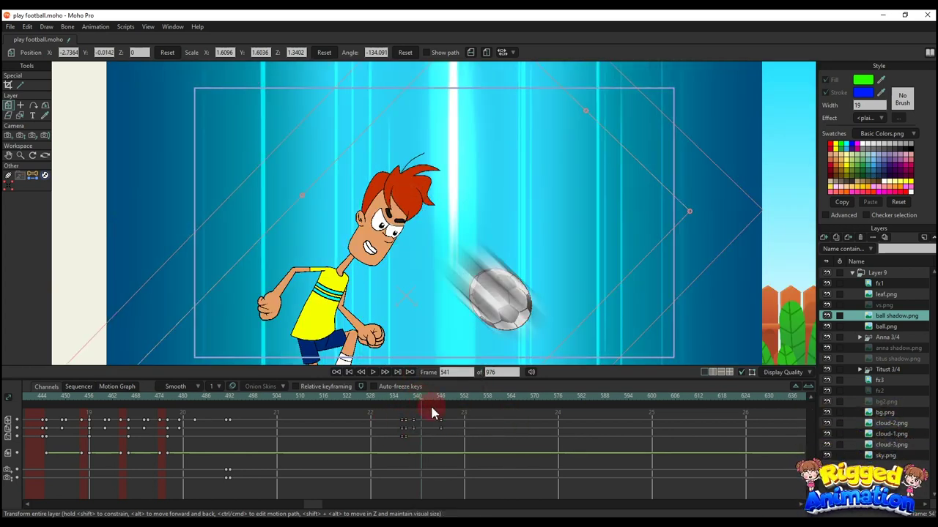
left_click_drag(433, 433, 454, 431)
left_click_drag(480, 346, 497, 294)
right_click(422, 421)
left_click(439, 373)
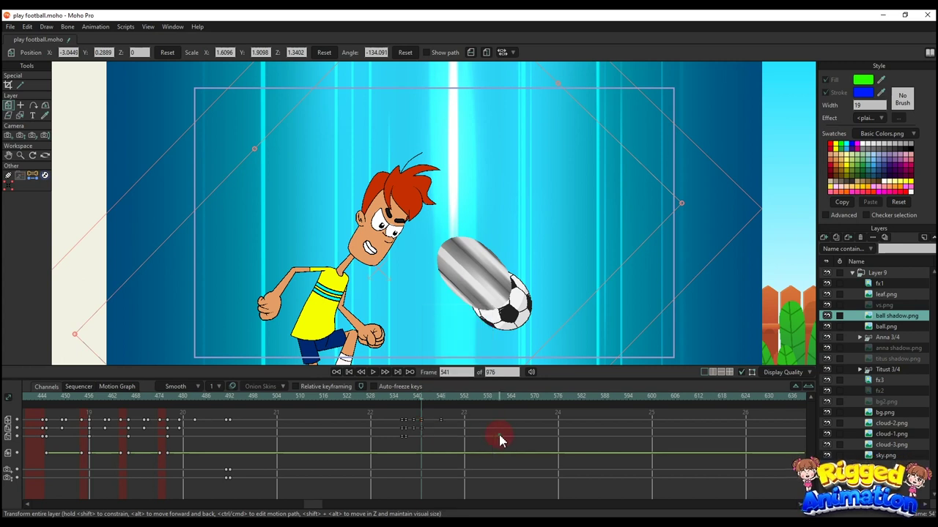
Step: Key the camera's track and zoom at frames 552 and 553
left_click(428, 397)
left_click(465, 396)
scroll(536, 276, "up", 1)
key("4")
key("5")
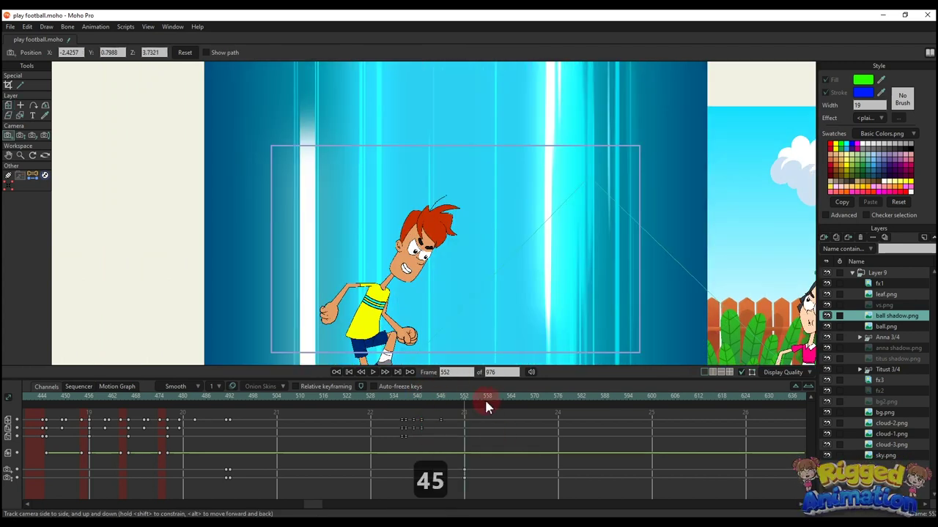
left_click(468, 397)
key("4")
key("5")
scroll(545, 257, "down", 4)
left_click_drag(544, 258, 443, 181)
Step: Turn off visibility of the fx3 layer at frame 553
right_click(881, 379)
left_click(888, 389)
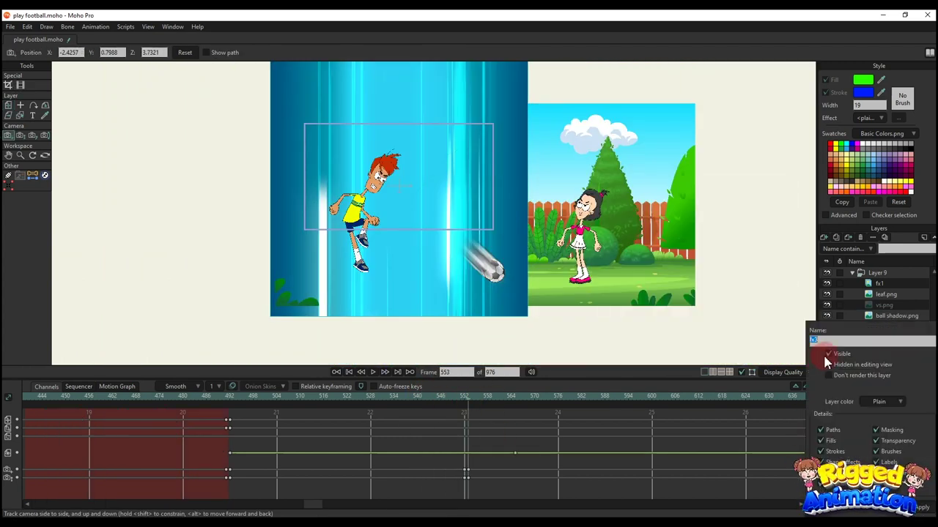
left_click(824, 356)
left_click(625, 268)
Step: At frame 553, move the camera to about X -0.10, Y 0.72, between the boy and the girl
scroll(521, 170, "up", 1)
left_click_drag(521, 170, 574, 445)
left_click(880, 326)
left_click(883, 317, "shift")
scroll(482, 251, "up", 1)
key("4")
key("5")
scroll(542, 449, "down", 3)
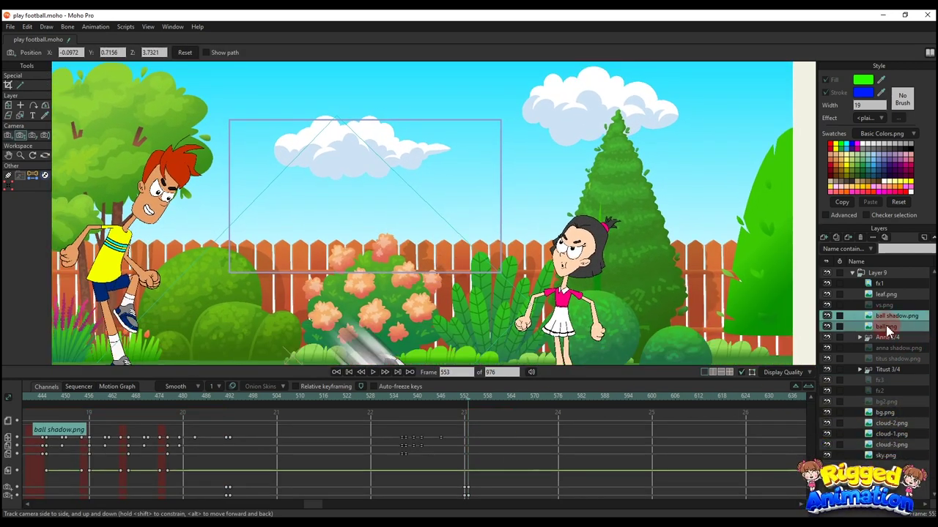
Step: At frame 553, move the ball and its shadow together above the boy, with the shadow at about X -3.04, Y 2.48
scroll(419, 250, "down", 2)
left_click_drag(418, 253, 425, 265)
key("m")
scroll(469, 443, "up", 3)
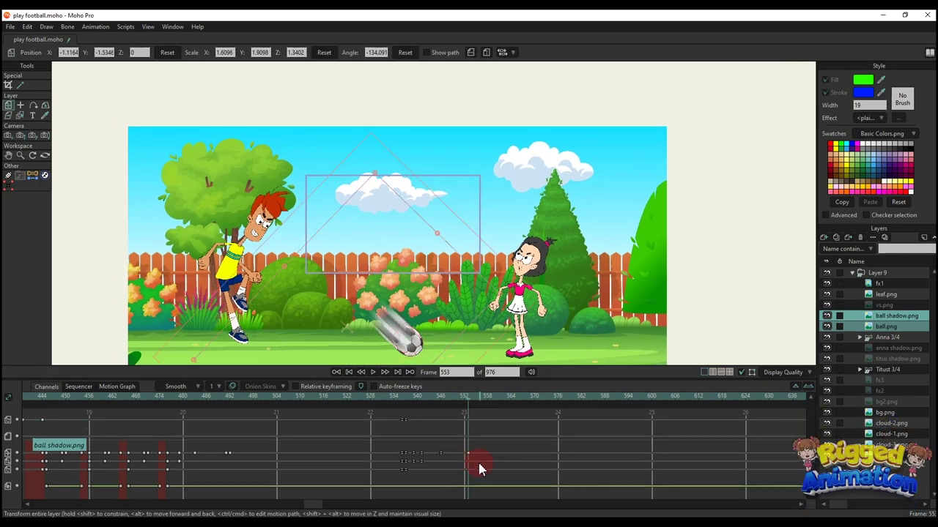
left_click_drag(414, 329, 306, 125)
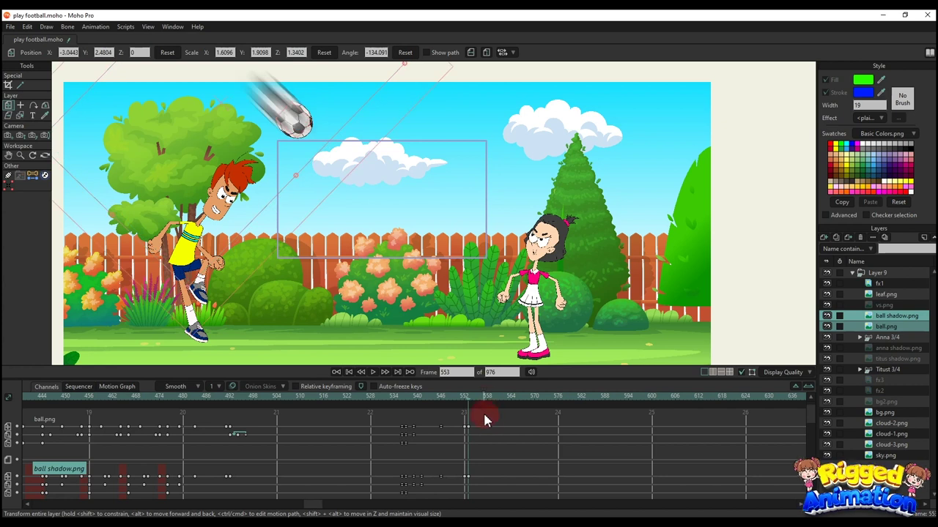
Step: At frame 567, hide the fx3 effect and move the ball and shadow down toward the girl, with the shadow at about X -0.25, Y -1.14
left_click(522, 398)
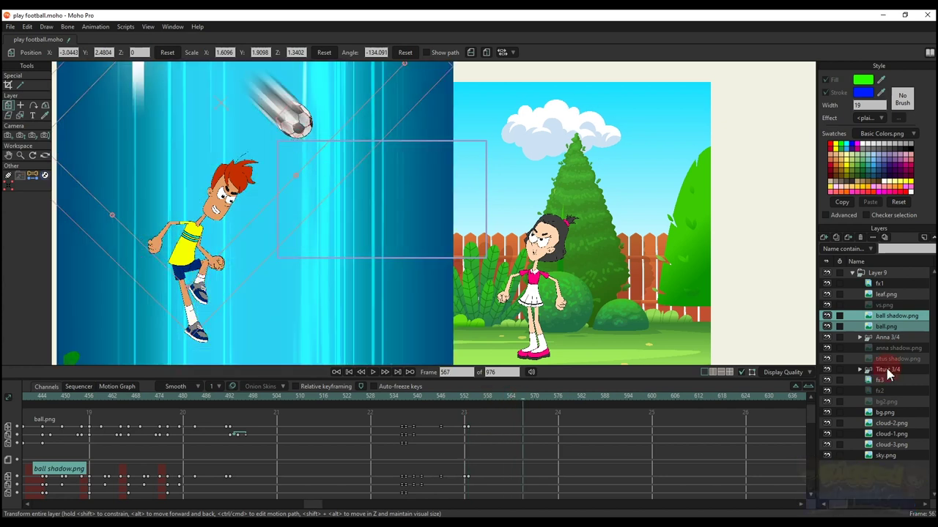
left_click(887, 380)
left_click(888, 326)
left_click(894, 315, "ctrl")
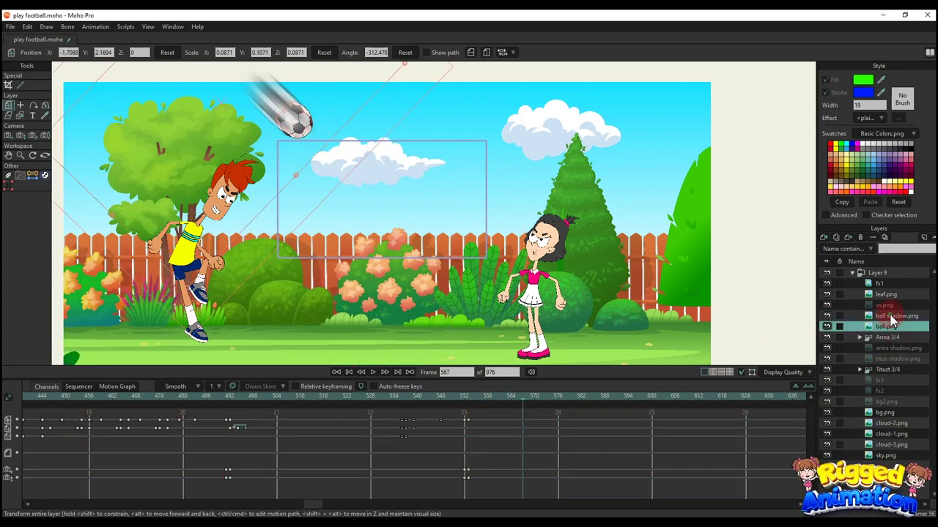
left_click_drag(297, 117, 440, 323)
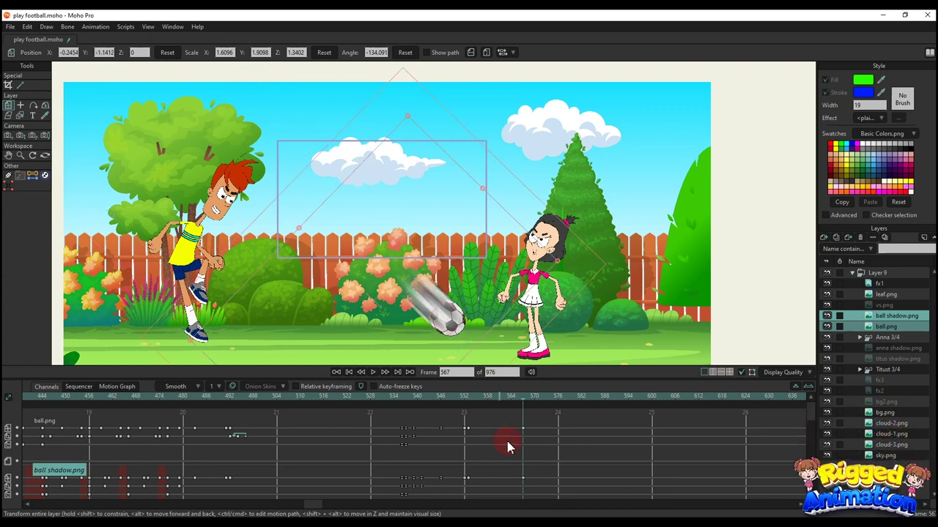
right_click(466, 431)
left_click(483, 373)
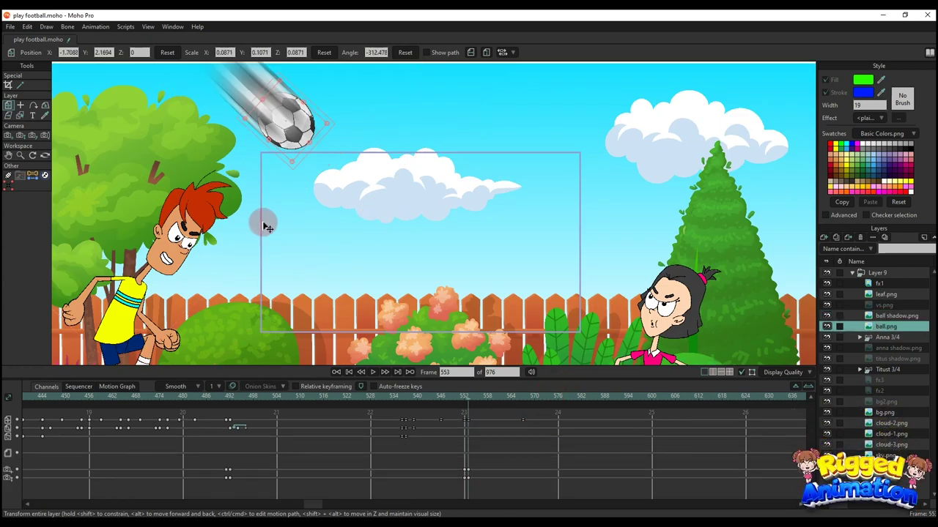
Step: Stretch the ball to Y scale 0.1178 at frame 555 and copy its frame 553 scale key to frame 557
left_click(477, 397)
scroll(353, 202, "up", 2)
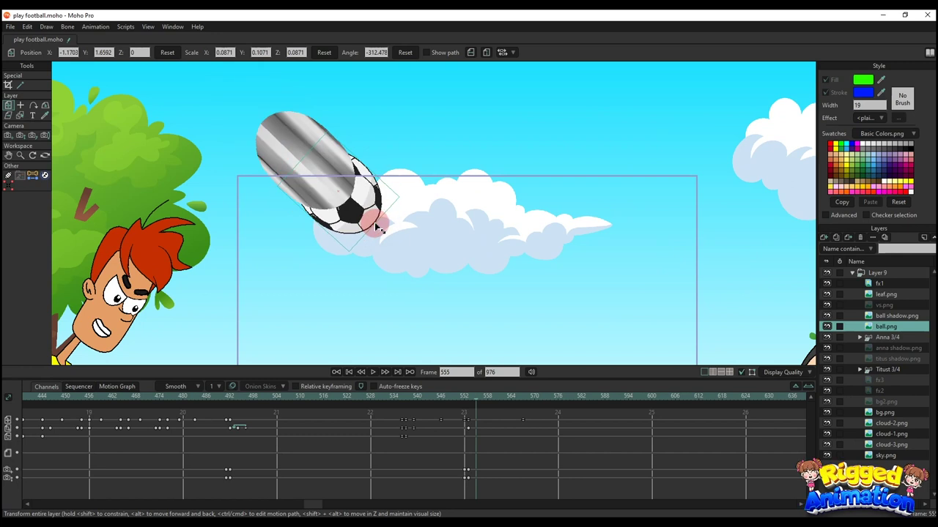
left_click_drag(377, 225, 377, 226)
key("ctrl+c")
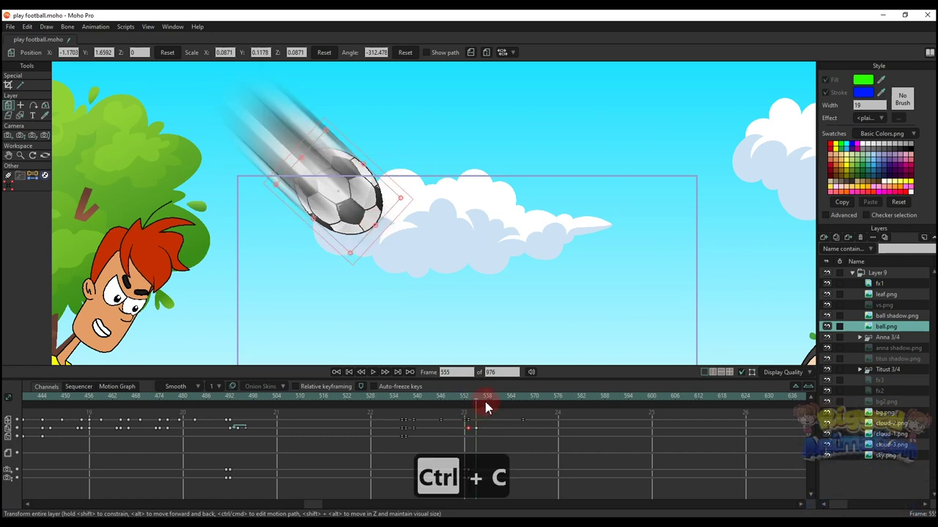
left_click(485, 399)
key("ctrl+v")
Step: Set the ball's scale key at frame 557 to Cycle back to absolute frame 554 and play the result
right_click(485, 429)
left_click(503, 435)
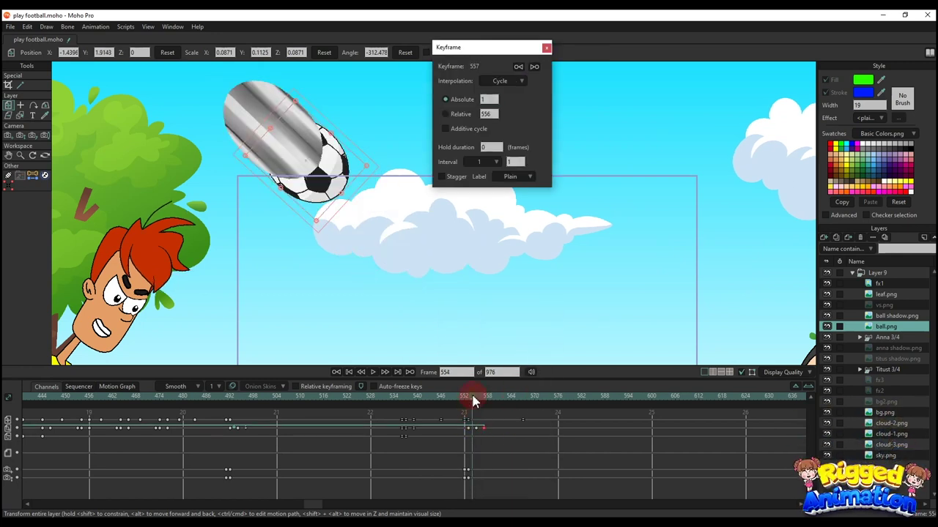
type("554")
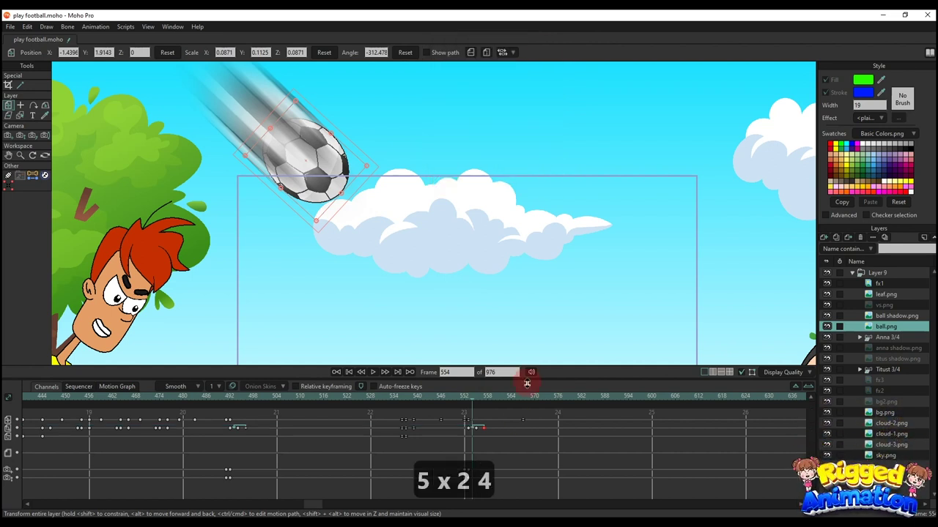
left_click(545, 46)
key("space")
key("space")
Step: Key the camera's track and zoom at frames 567 and 568
key("4")
left_click(507, 237)
key("5")
left_click(521, 301)
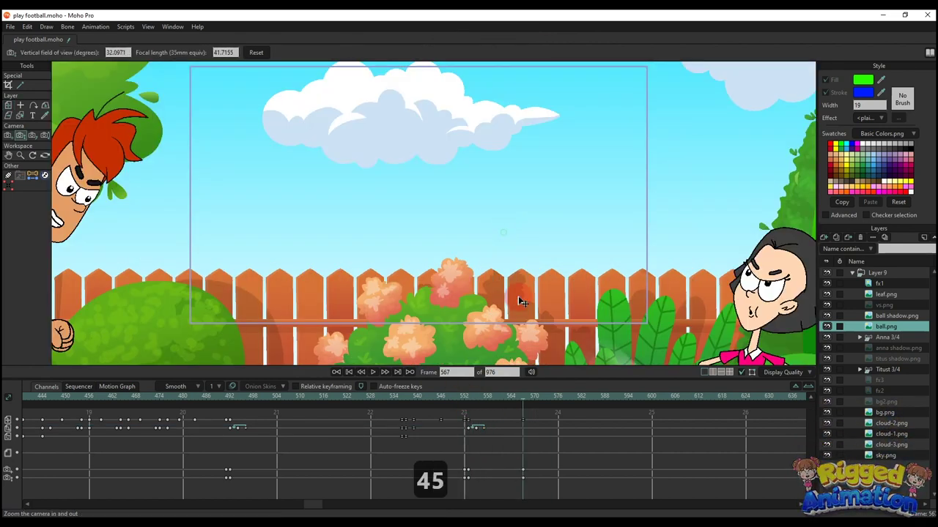
key("4")
left_click(527, 400)
left_click(596, 240)
key("4")
left_click_drag(626, 192, 531, 257)
key("5")
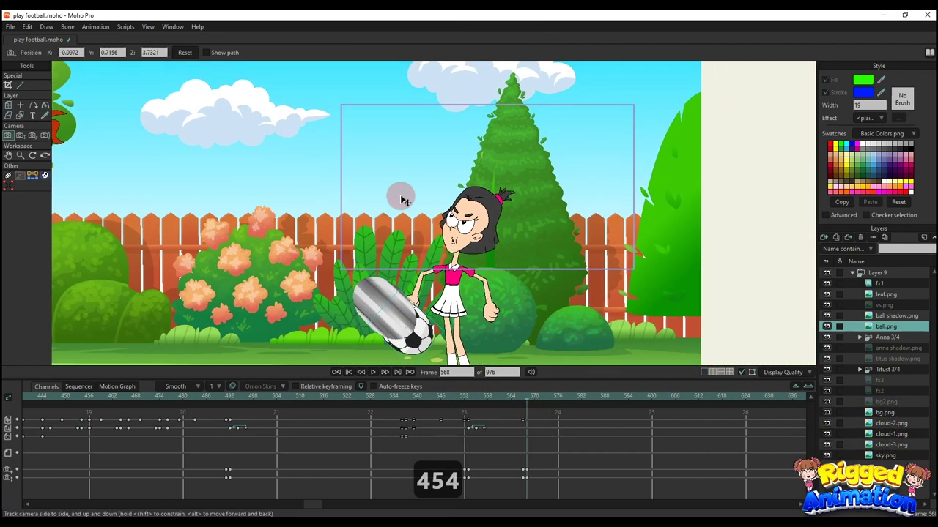
Step: At frame 568, zoom the camera in on the girl's face at about X 2.84, Y -0.01
key("4")
key("5")
key("4")
key("5")
key("4")
Step: Freeze the pose of the girl's 3/4 rig at frames 567 and 568
left_click(924, 337)
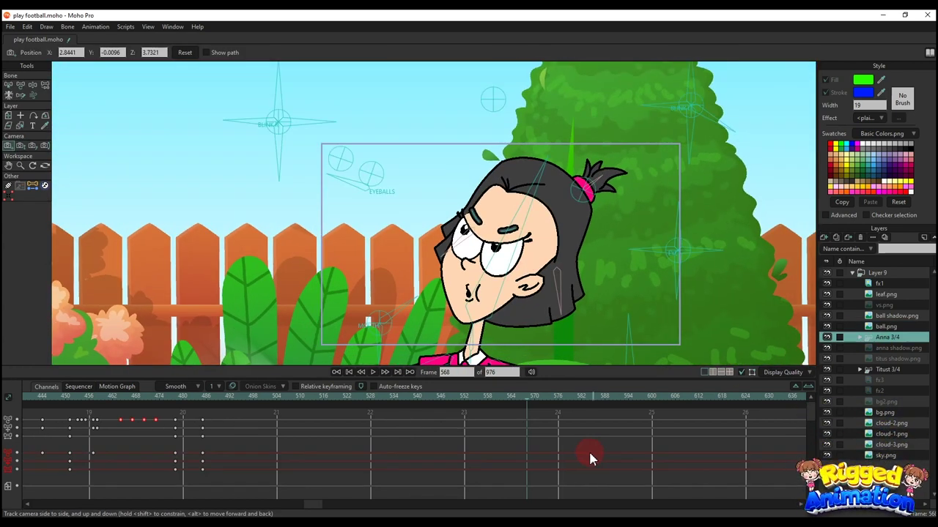
key("ctrl+f")
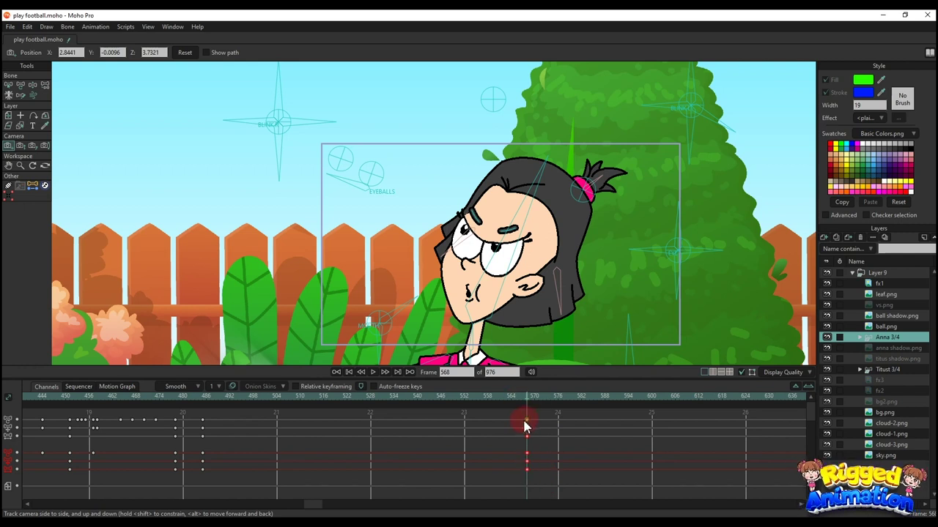
key("ctrl+f")
Step: At frame 568, lean the girl's head and neck forward toward the incoming ball
key("t")
key("t")
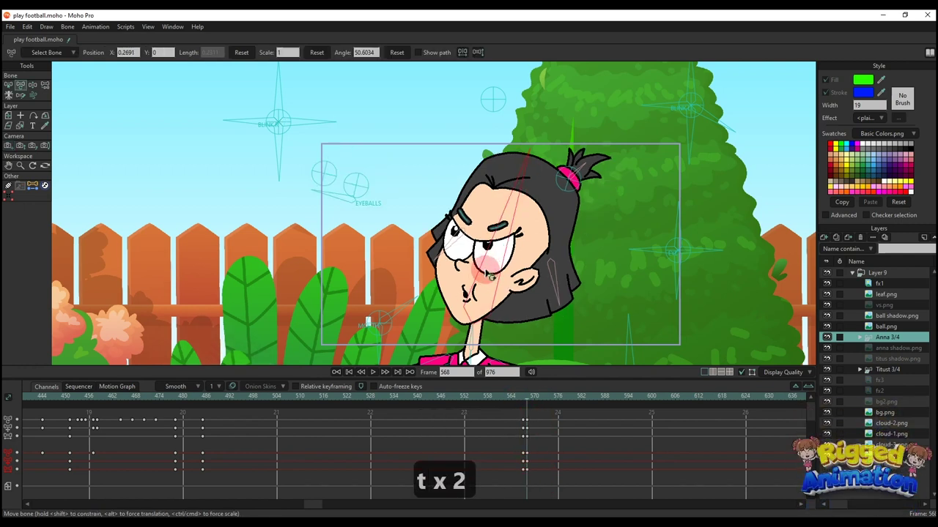
scroll(460, 291, "up", 3)
left_click_drag(460, 322, 444, 326)
scroll(439, 330, "down", 3)
left_click(473, 121)
Step: Adjust the girl's EYEBALLS control and turn her mouth into a frown at frame 568
scroll(360, 140, "up", 3)
left_click(296, 201)
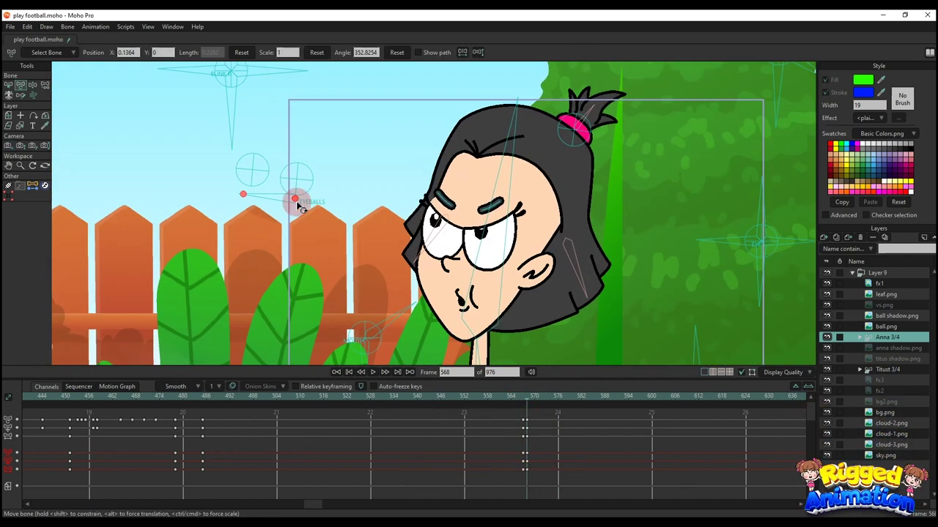
left_click_drag(300, 204, 297, 203)
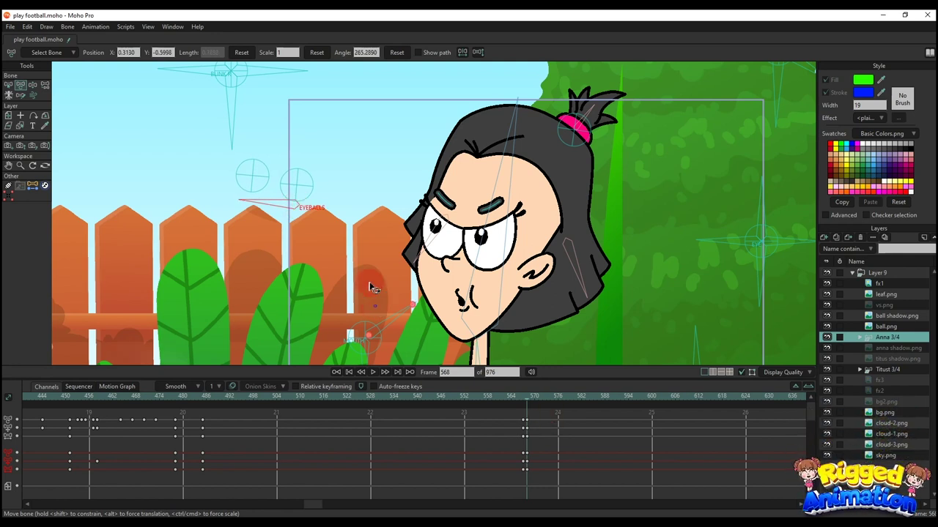
left_click_drag(370, 286, 354, 238)
left_click_drag(379, 273, 375, 264)
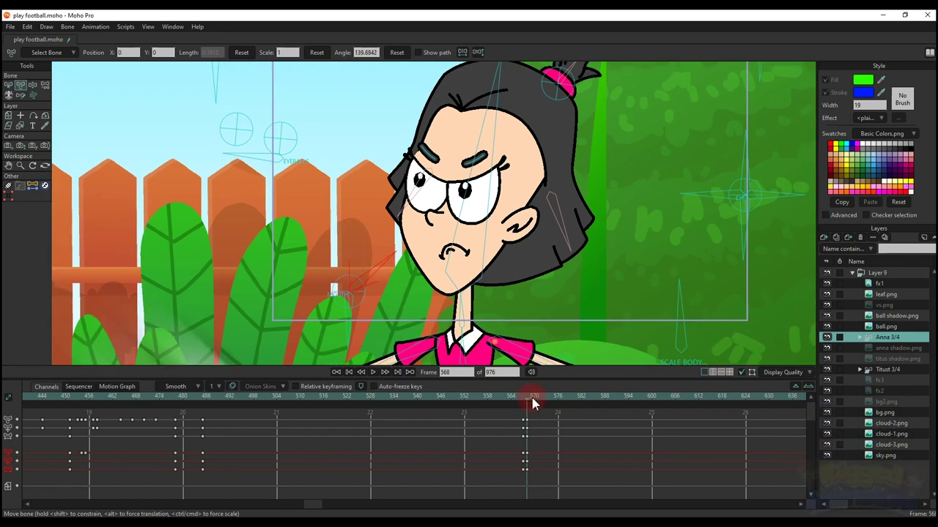
Step: At frame 580, lean the girl's torso and head back and reposition her EYEBALLS control to about X 0.34, Y -0.60
left_click(574, 397)
scroll(542, 330, "down", 4)
scroll(471, 291, "up", 3)
key("t")
left_click_drag(456, 293, 474, 297)
left_click_drag(511, 164, 502, 167)
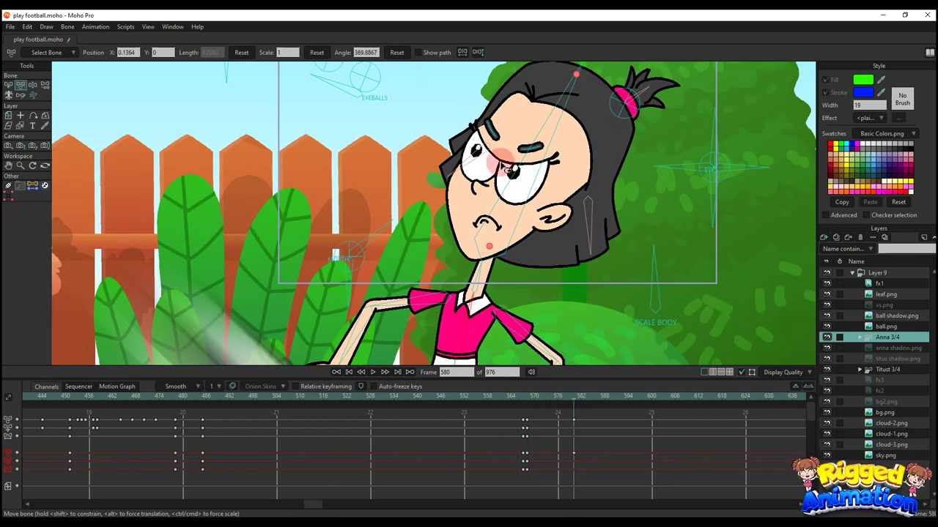
left_click_drag(398, 131, 386, 182)
left_click_drag(346, 146, 351, 140)
scroll(417, 146, "down", 4)
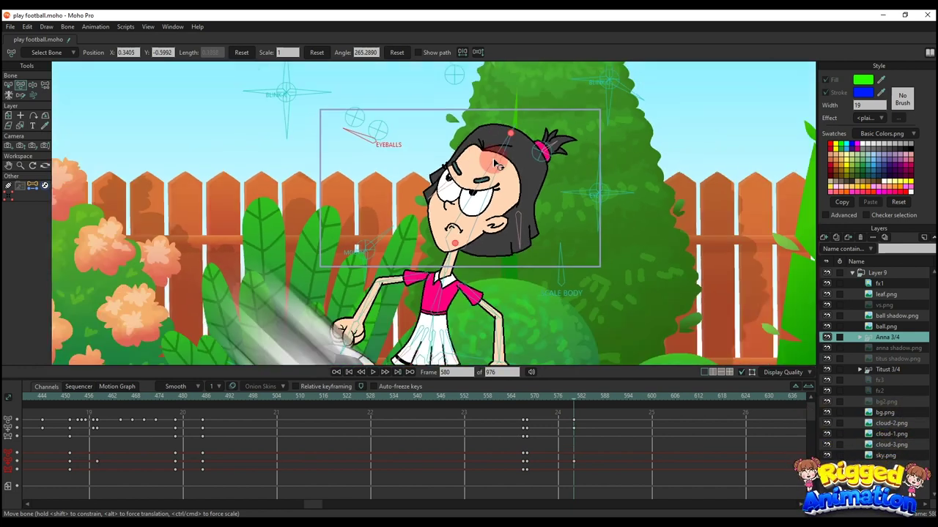
left_click_drag(493, 162, 478, 214)
Step: Freeze the girl's pose at frame 580, rotate the SCALE BODY bone at frame 574, and play the motion
left_click(528, 405)
key("space")
key("space")
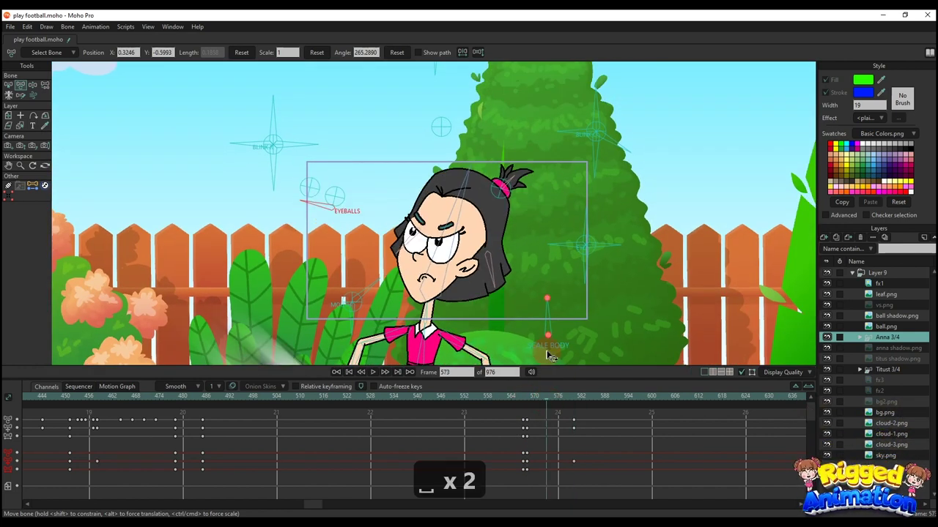
left_click(569, 398)
key("ctrl+f")
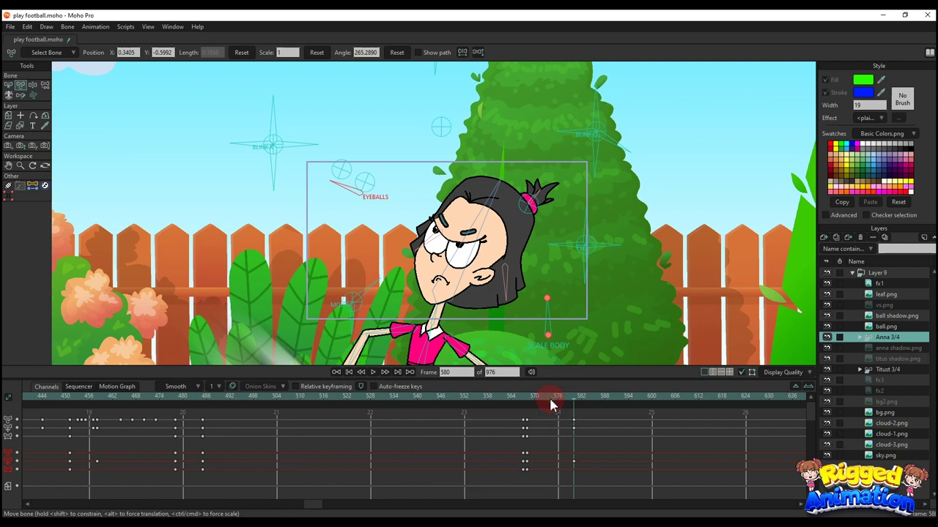
left_click(549, 397)
left_click(529, 398)
key("space")
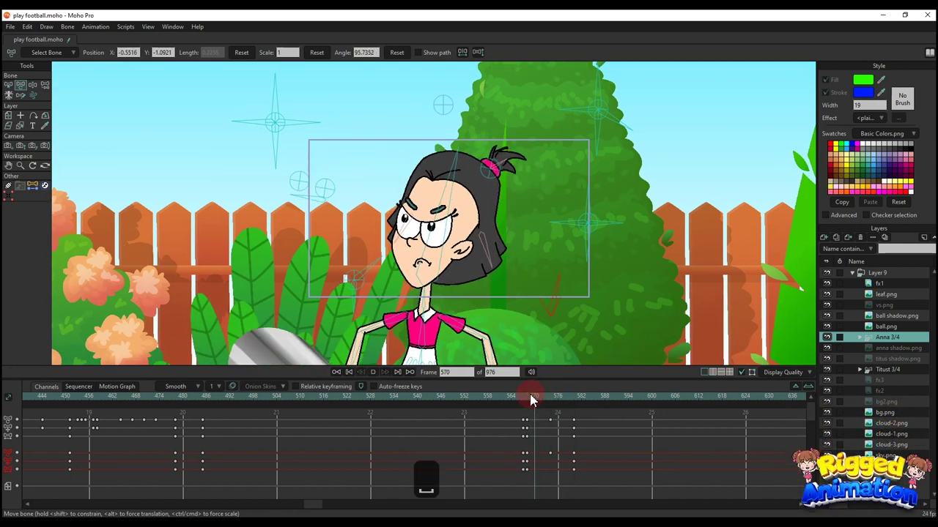
Step: Compress the girl's keys from frame 568 onward so the last one lands at frame 577, and replay the motion
left_click(558, 399)
left_click_drag(594, 476, 521, 411)
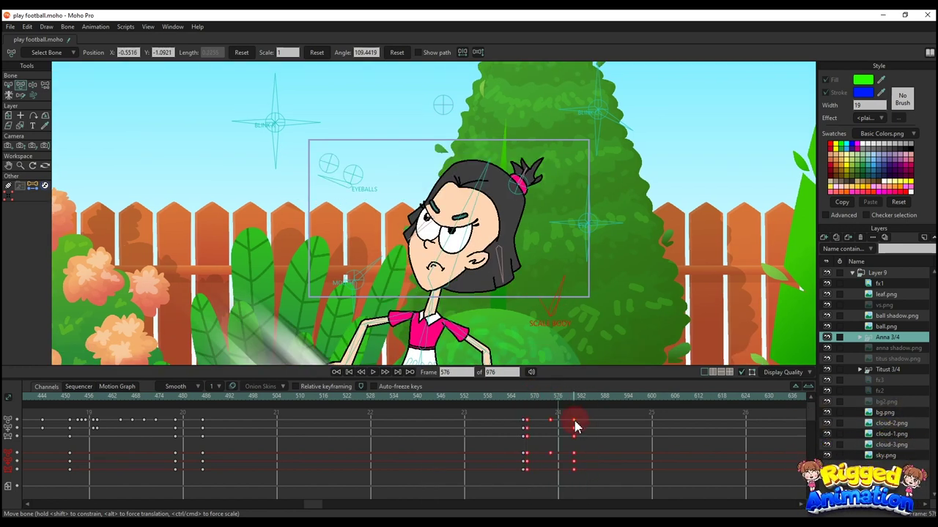
left_click(528, 399)
key("space")
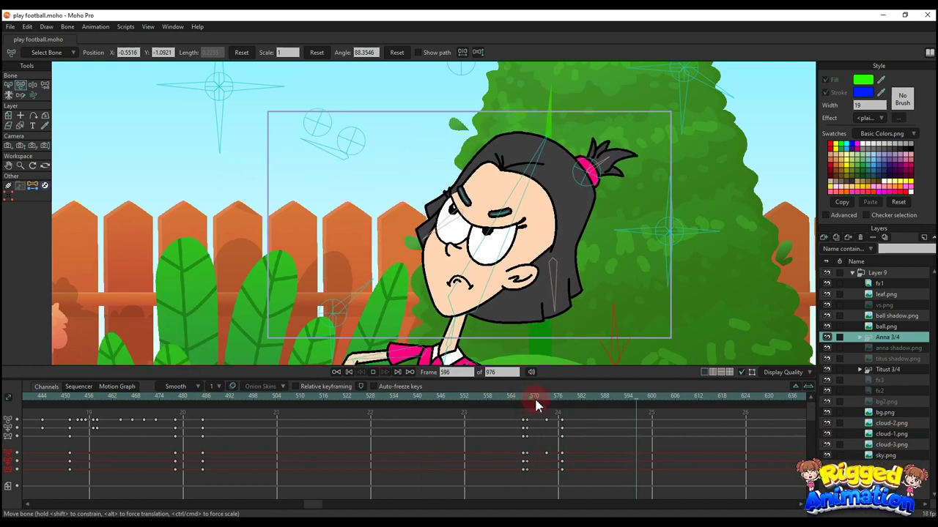
Step: Key a tighter camera shot at frame 583 at about X 2.93, Y -0.02 and freeze the girl's pose there
left_click(586, 400)
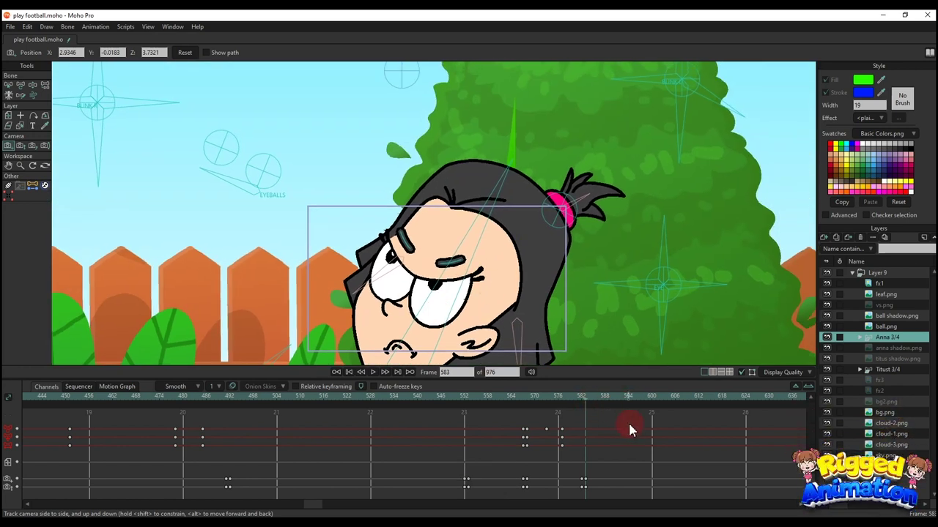
key("ctrl+f")
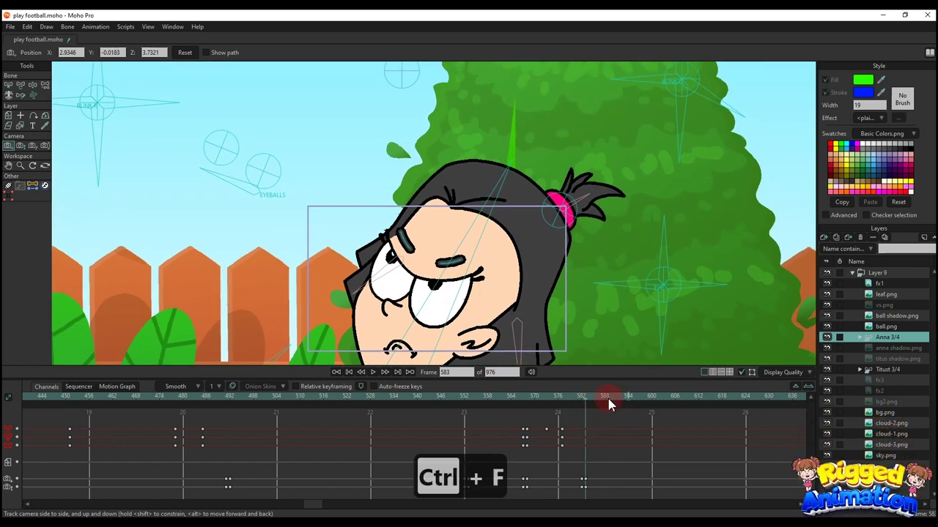
Step: At frame 589, open the girl's eyes wide and raise her eyebrows into a worried expression
left_click(608, 400)
key("t")
left_click(716, 102)
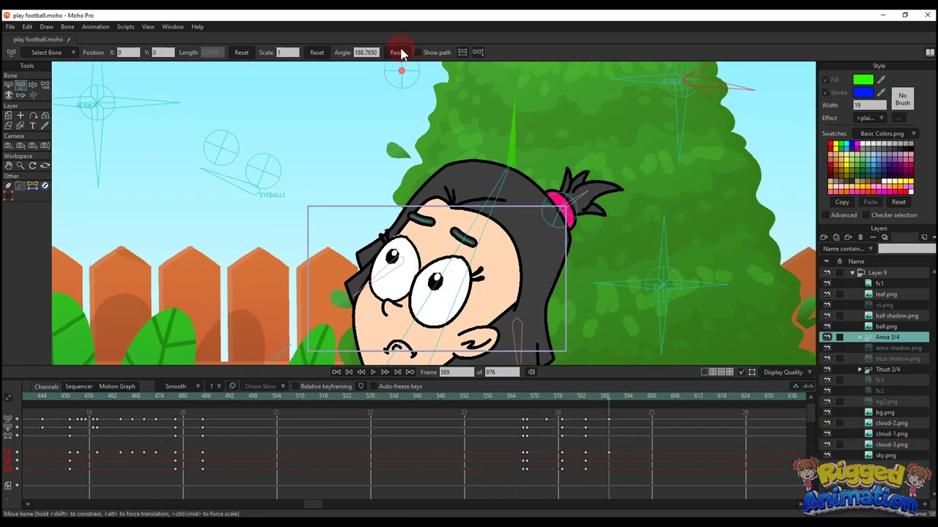
left_click(397, 53)
left_click_drag(568, 325, 563, 308)
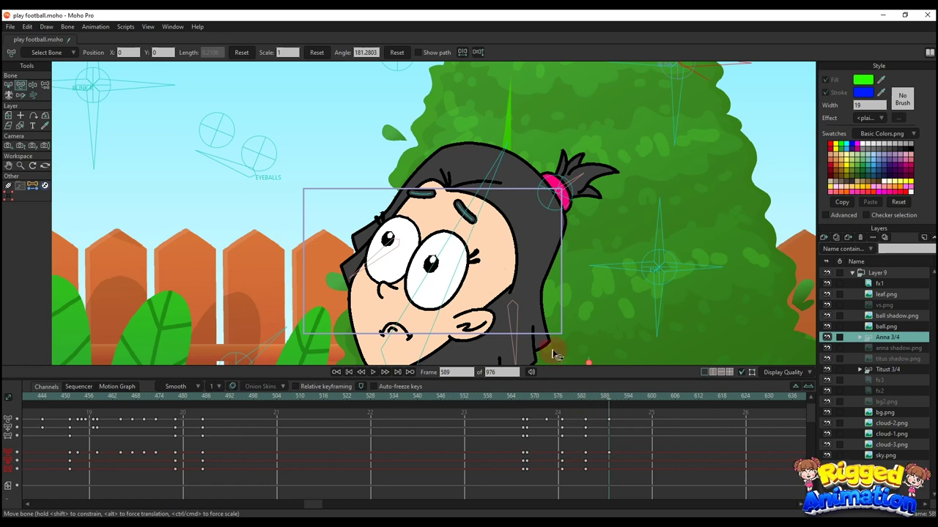
Step: Shift the camera at frame 583 to about X 2.88, Y -0.07 to reframe the girl's face, and play the shot
key("4")
left_click(579, 400)
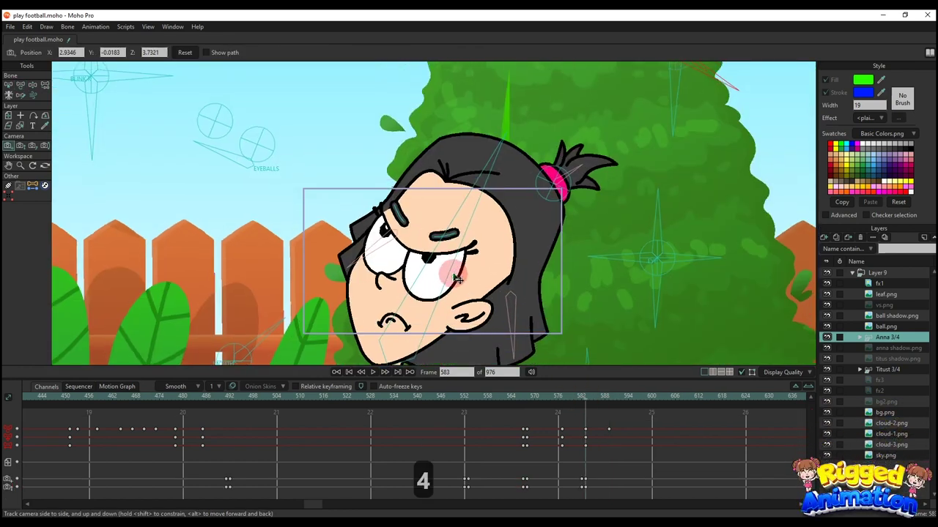
left_click_drag(454, 275, 433, 269)
scroll(458, 274, "up", 2)
key("4")
key("space")
key("space")
scroll(574, 409, "up", 1)
Step: At frame 589, move the EYEBALLS bone to about X 0.37, Y -0.60 so the girl looks upward, and play the motion
left_click_drag(576, 401, 609, 400)
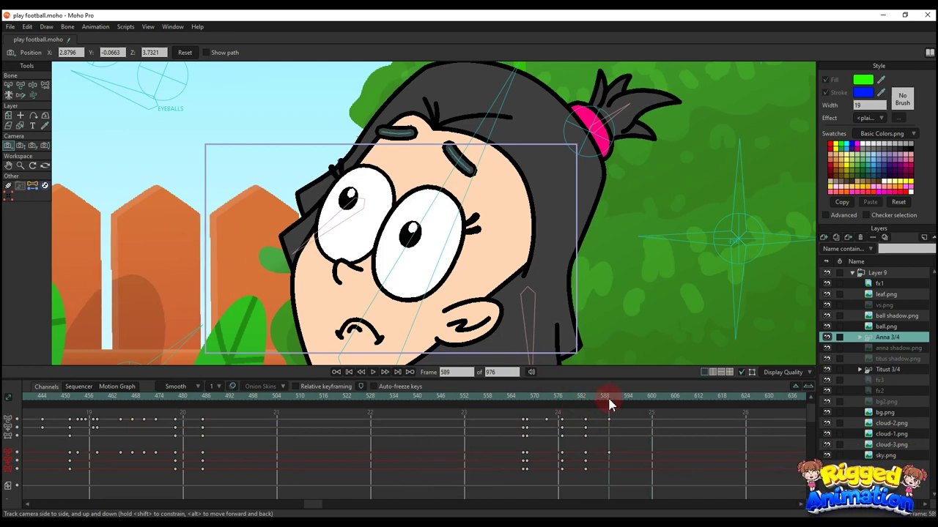
key("t")
scroll(256, 157, "down", 2)
left_click_drag(189, 122, 194, 114)
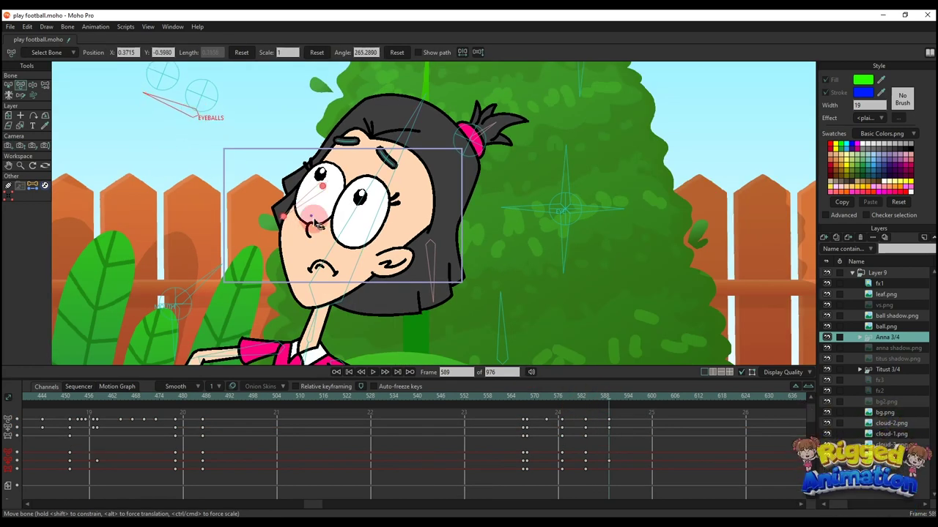
key("space")
key("space")
left_click(608, 399)
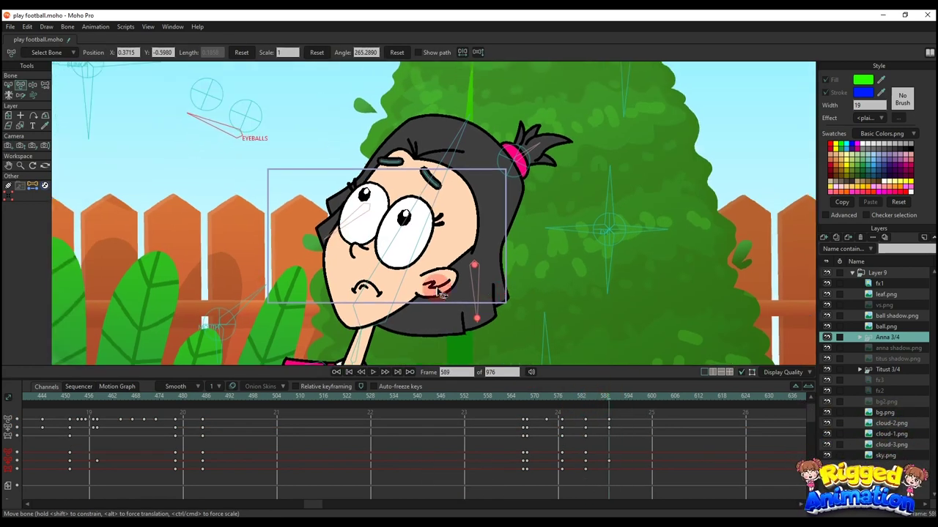
Step: At frame 592, open the girl's mouth wide and rotate the eye bone to 210 so her eyes bulge out, and play the reaction
scroll(256, 293, "up", 2)
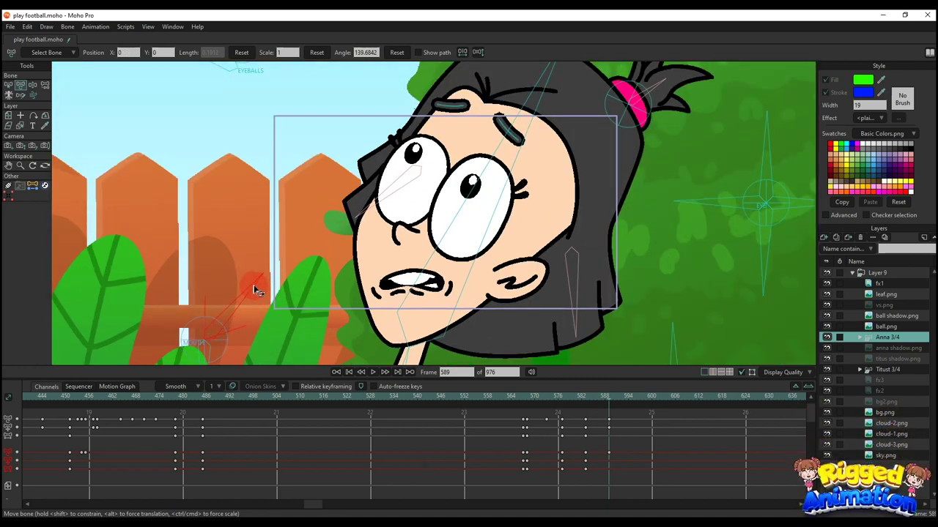
right_click(586, 456)
left_click(601, 416)
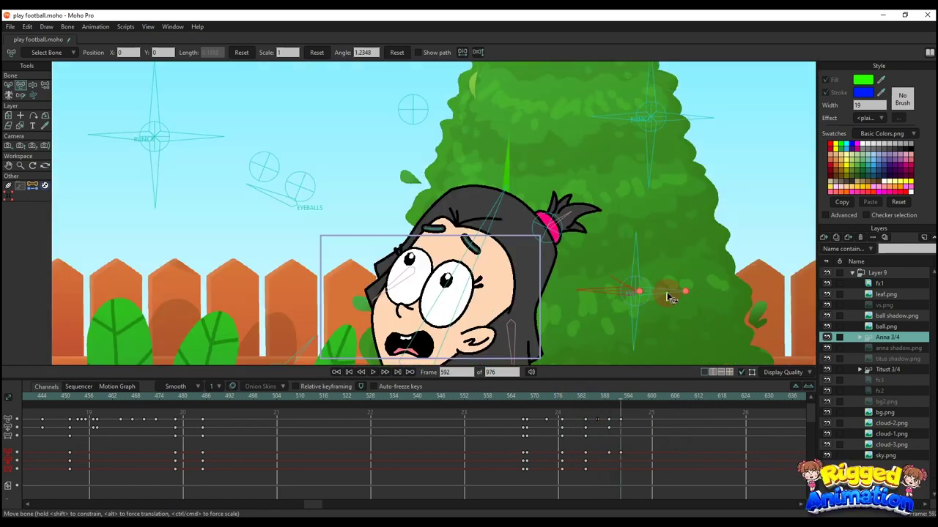
left_click_drag(667, 295, 657, 358)
left_click_drag(602, 314, 622, 258)
scroll(579, 279, "up", 2)
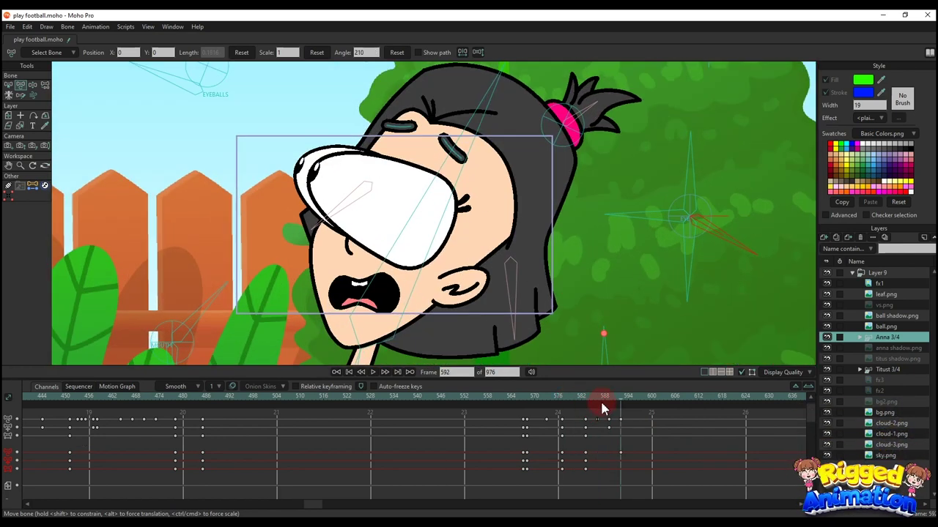
left_click(608, 398)
left_click(588, 398)
left_click_drag(506, 242, 557, 262)
key("space")
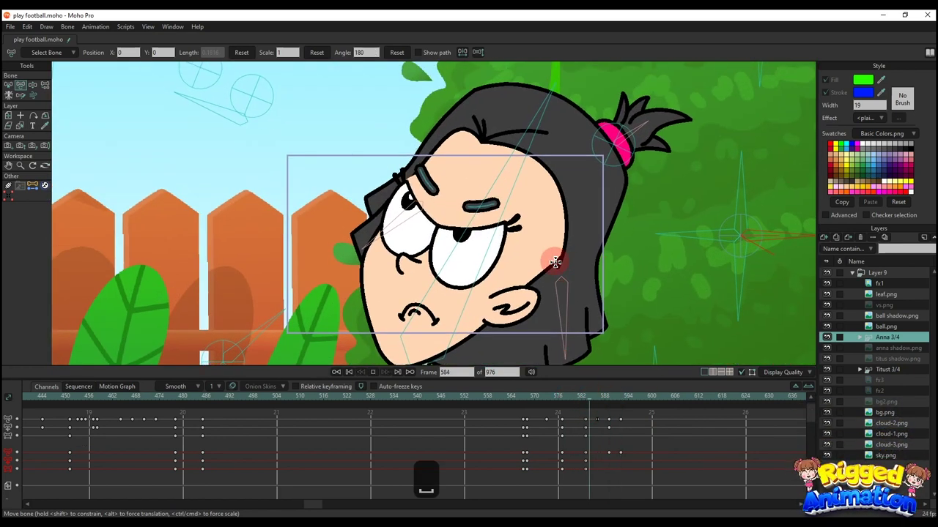
key("space")
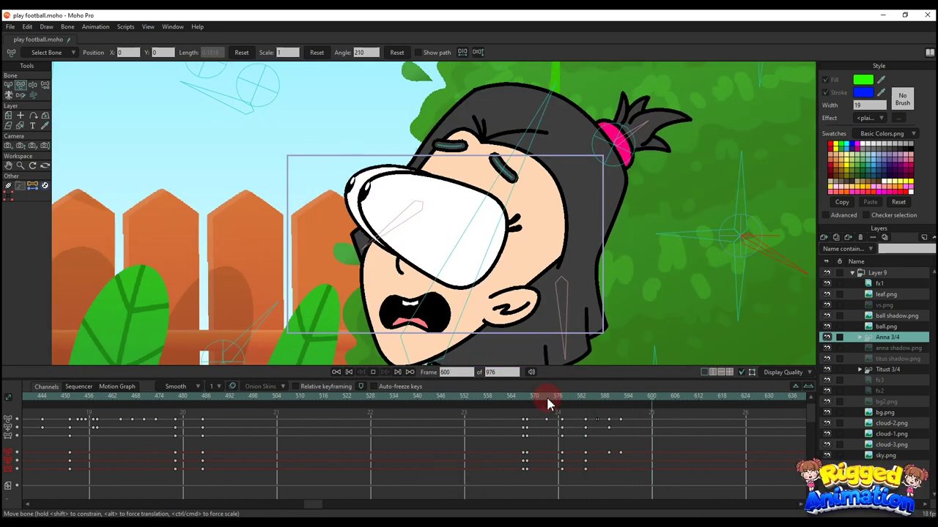
Step: Key the current camera position and zoom at frame 604, and add another camera position key just after it
left_click_drag(546, 396, 667, 415)
key("4")
left_click(689, 267)
key("5")
left_click(689, 267)
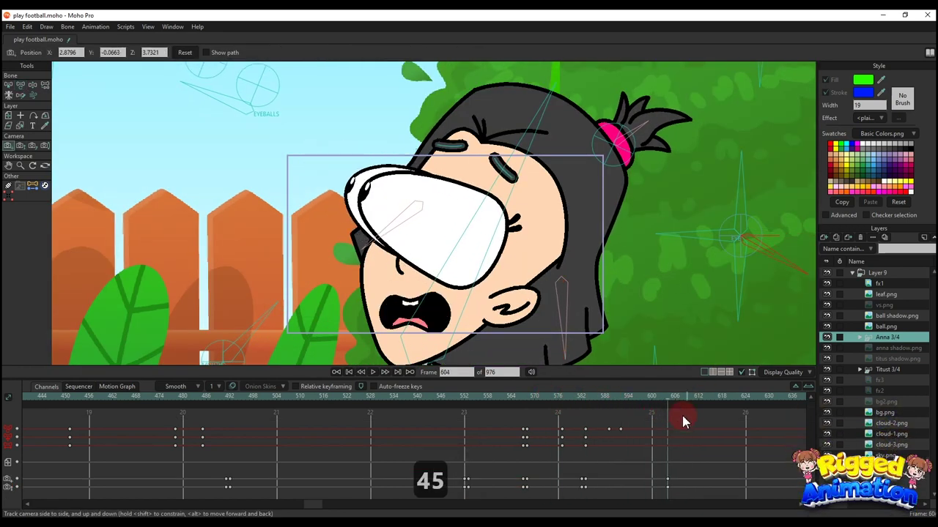
left_click(674, 402)
key("4")
left_click(708, 270)
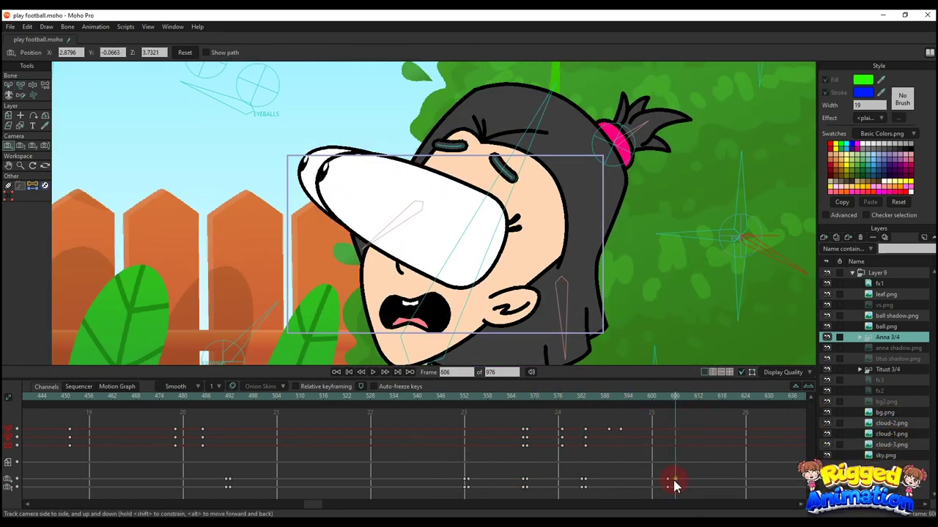
Step: At frame 605, zoom the camera out and track it to about X 2.40, Y 0.23 for a wider shot of the girl
left_click(669, 395)
key("5")
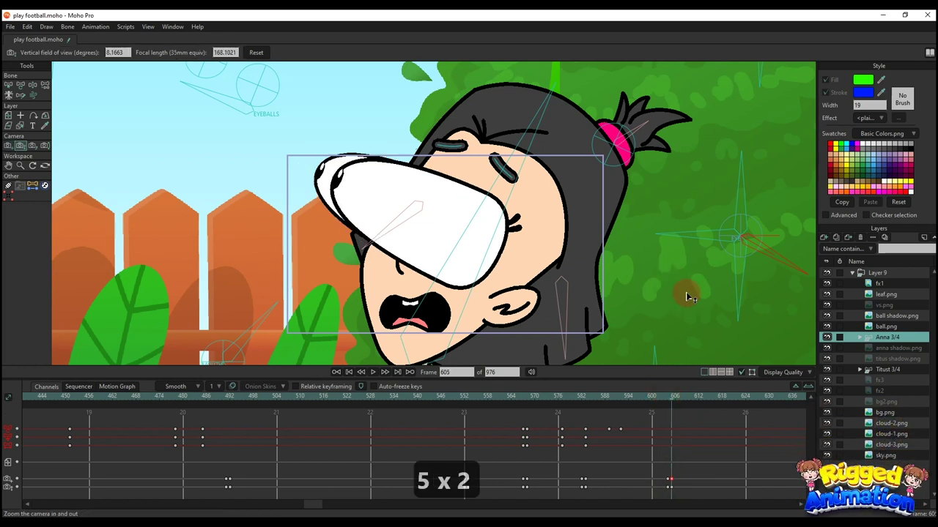
left_click_drag(689, 297, 308, 157)
key("4")
left_click_drag(370, 308, 406, 330)
scroll(461, 278, "down", 3)
scroll(458, 345, "up", 5)
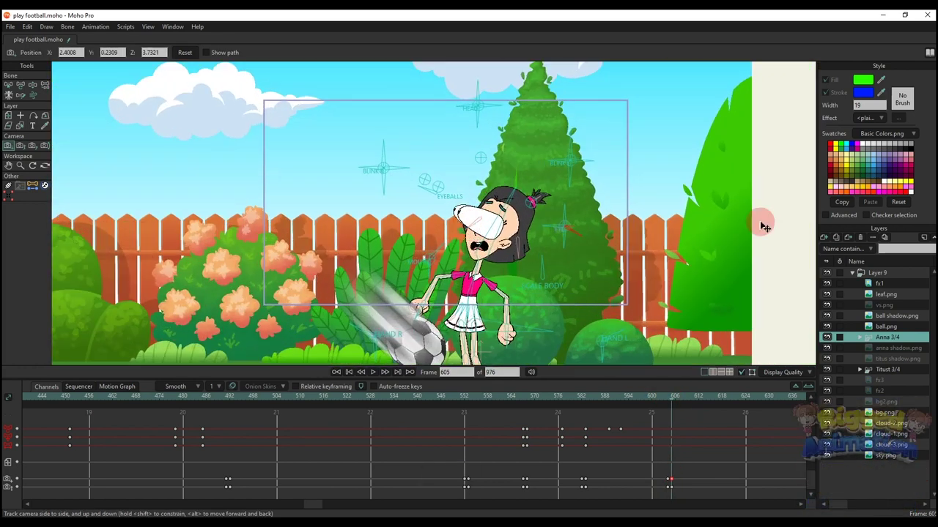
Step: Place ball.png and ball shadow.png together high in the air at frame 605 and onto the girl's head at frame 612
key("m")
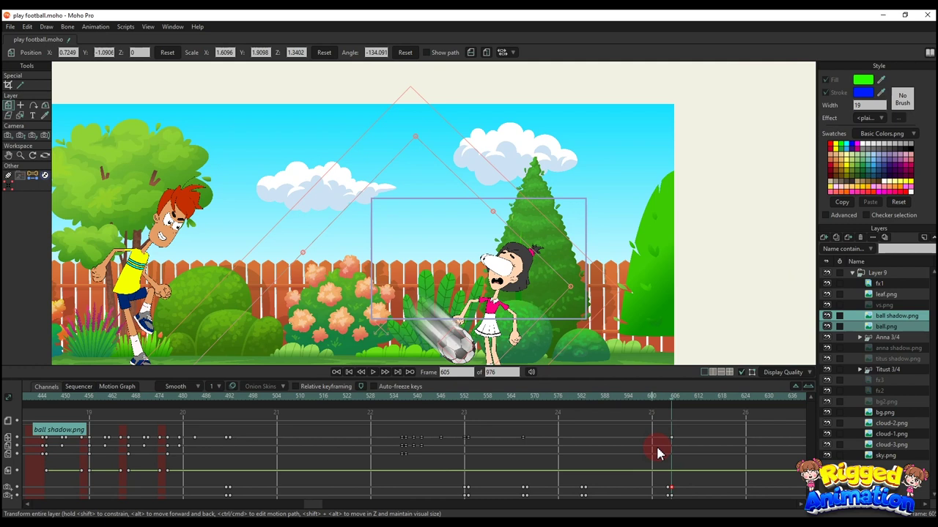
left_click(671, 438)
scroll(666, 428, "up", 3)
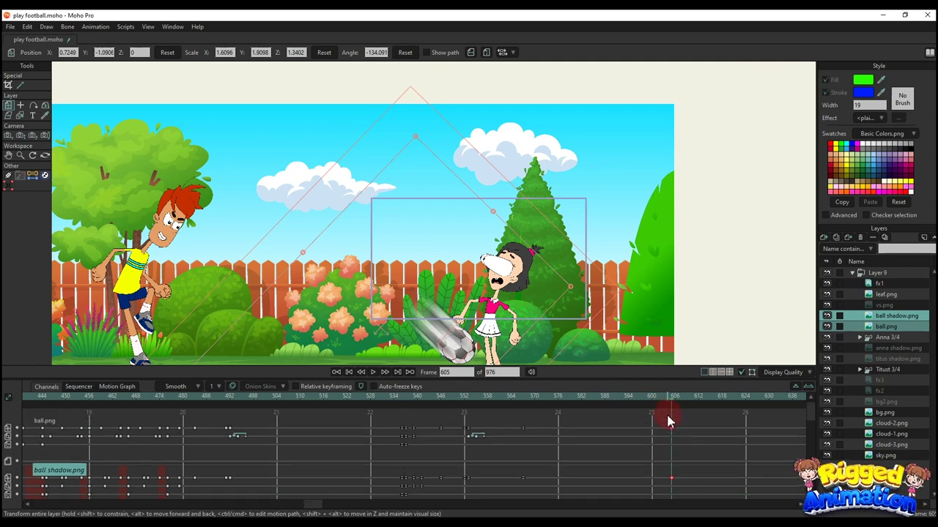
left_click_drag(453, 340, 404, 195)
left_click_drag(671, 431, 535, 428)
left_click(562, 398)
left_click_drag(419, 186, 543, 244)
left_click_drag(543, 244, 544, 244)
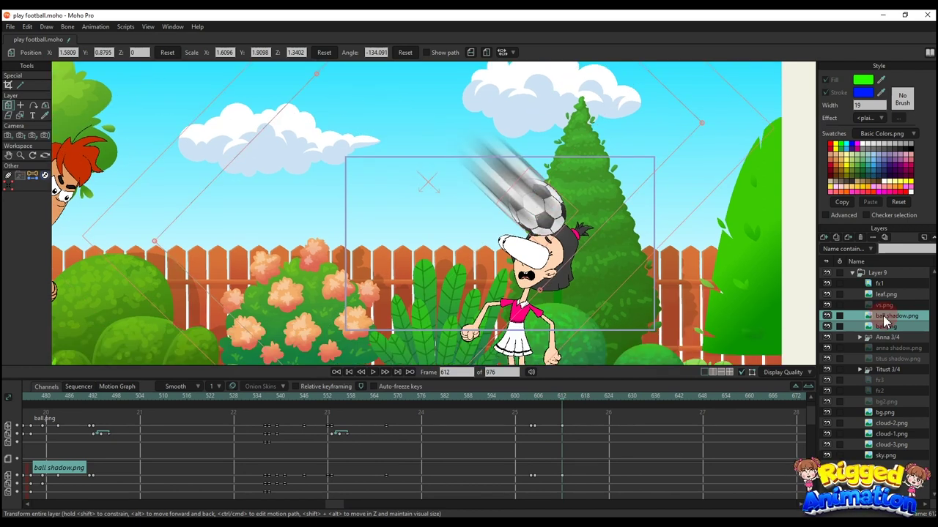
Step: Hide the ball shadow.png layer from frame 612 onward and reset the scale of ball.png at frame 613
left_click(884, 318)
right_click(885, 319)
left_click(889, 323)
left_click(830, 350)
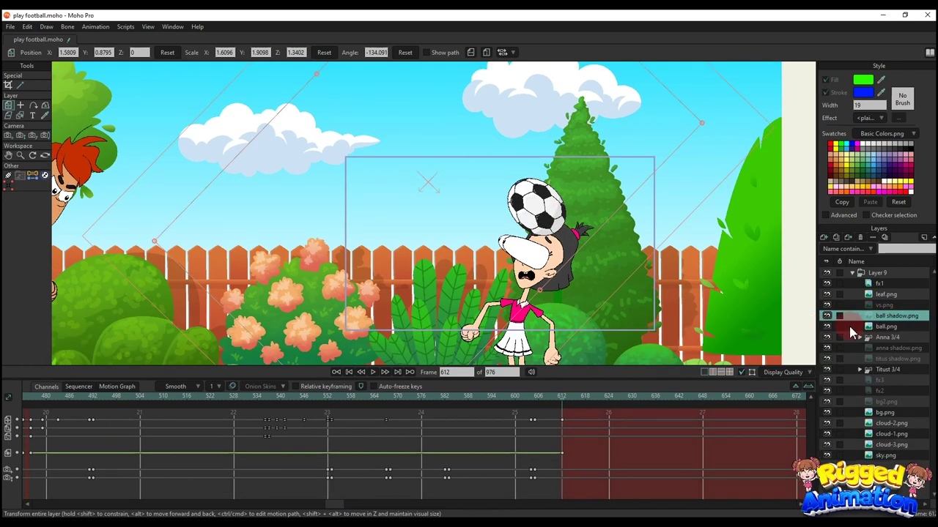
left_click(850, 326)
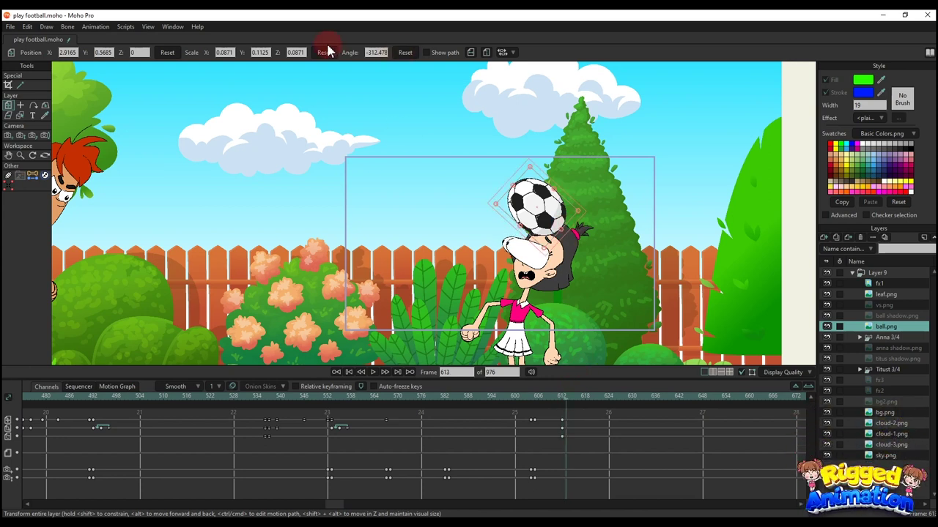
left_click(324, 52)
left_click(637, 382)
Step: Freeze the pose of the Anna 3/4 layer at frames 613 and 610
left_click(901, 340)
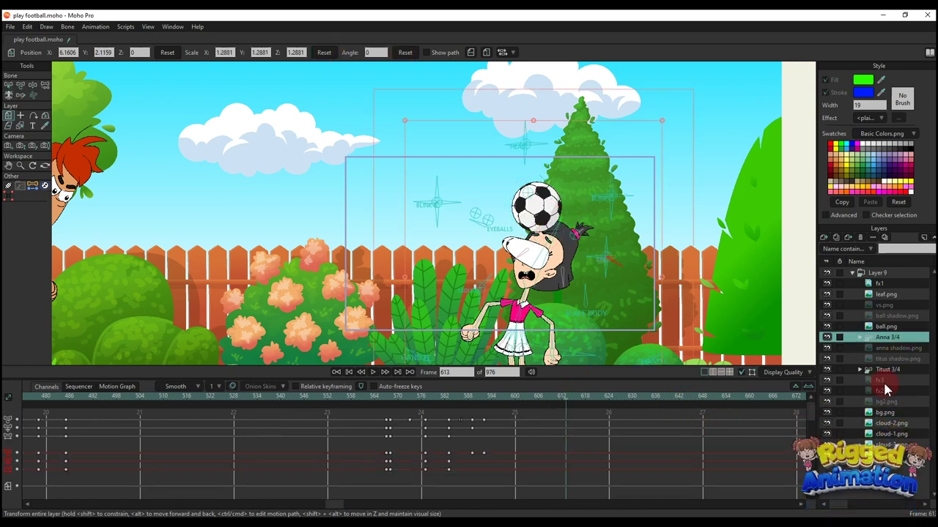
key("ctrl+f")
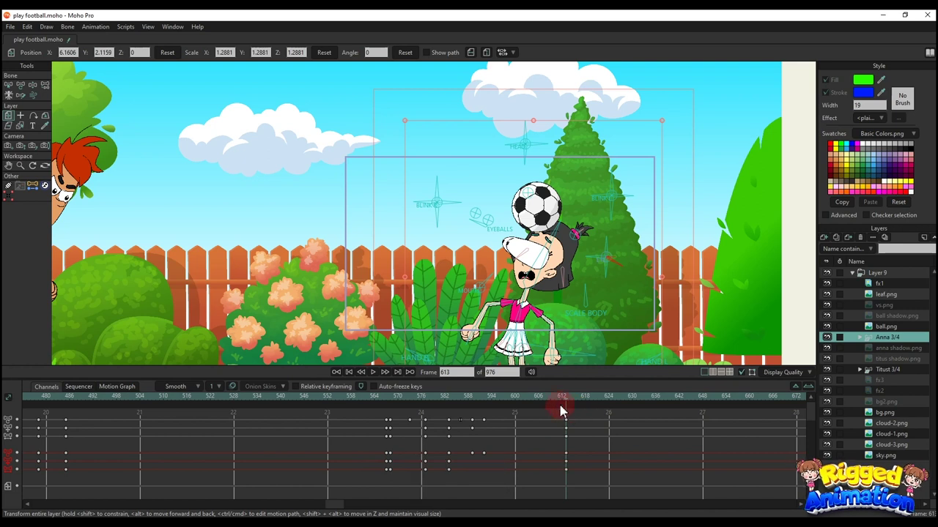
left_click_drag(561, 405, 555, 404)
key("ctrl+f")
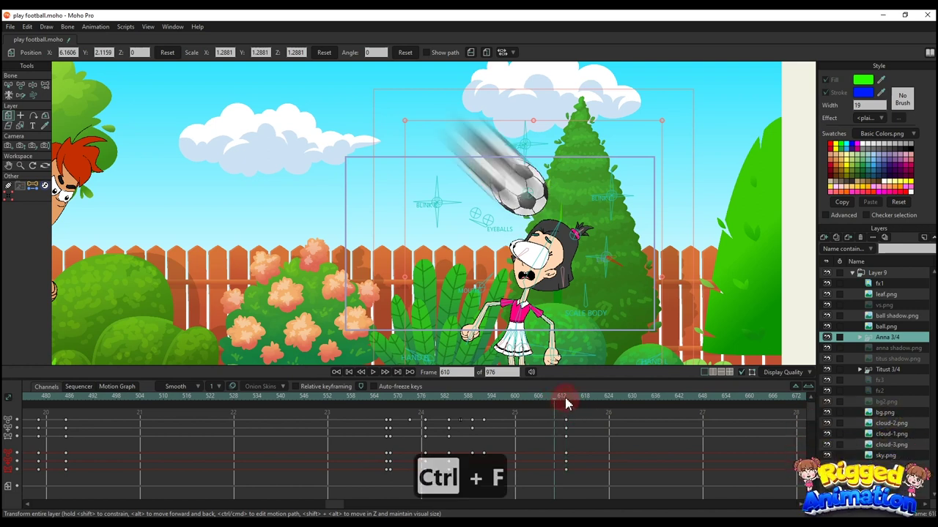
left_click(567, 401)
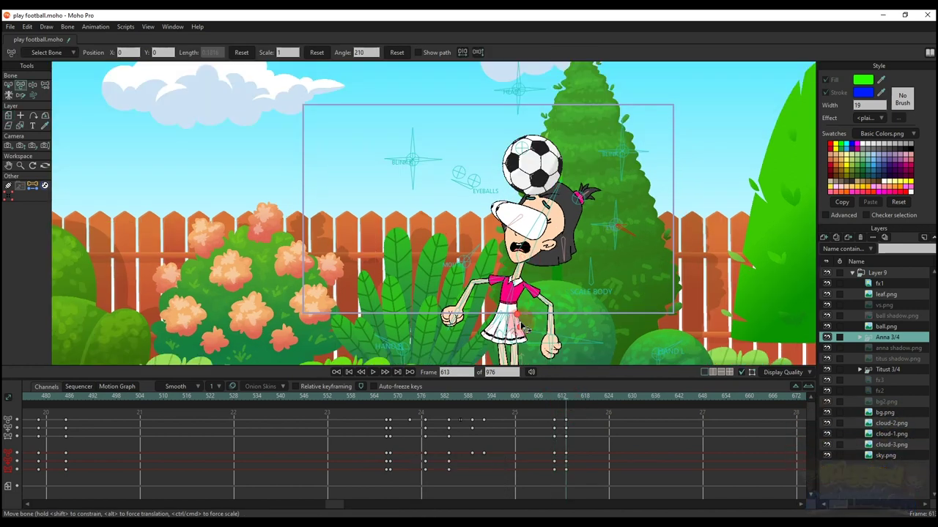
Step: At frame 613, lean the girl's body back from the ball and raise both her arms out in front of her
left_click_drag(533, 339, 543, 341)
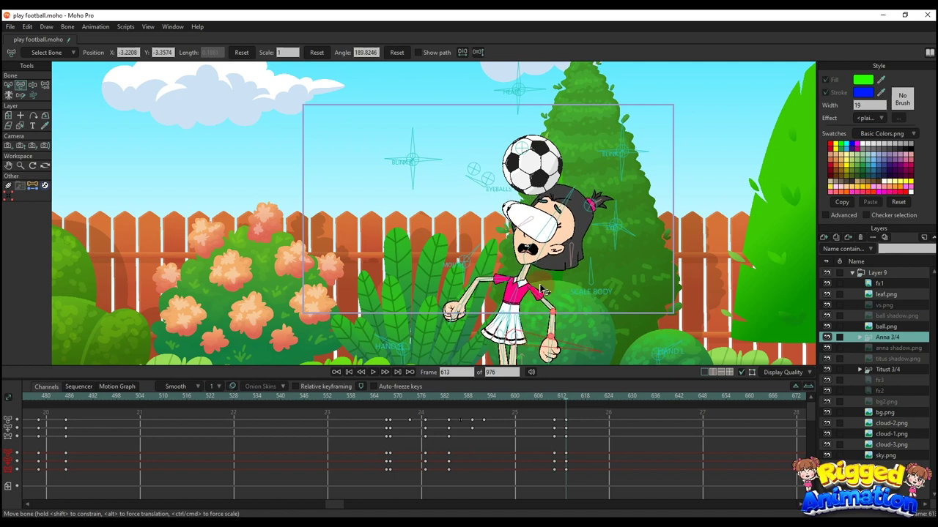
left_click_drag(540, 267, 458, 292)
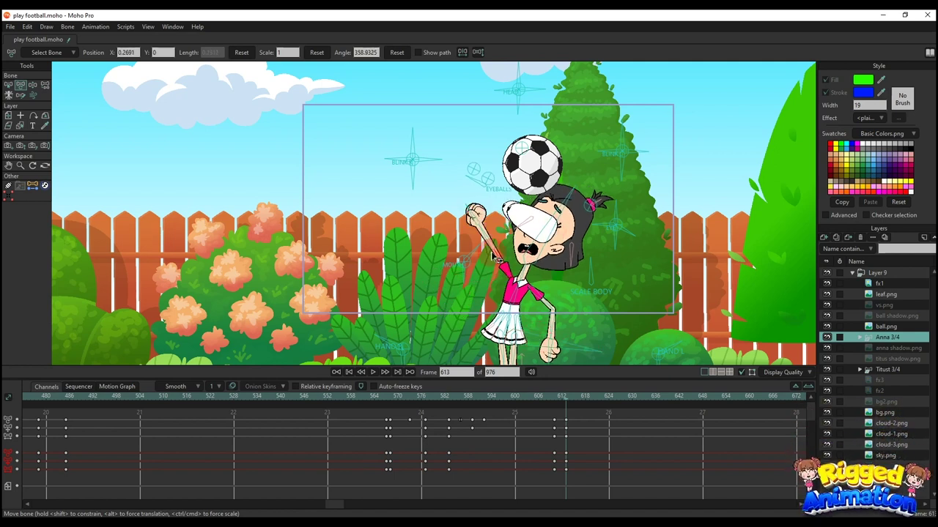
scroll(491, 290, "up", 2)
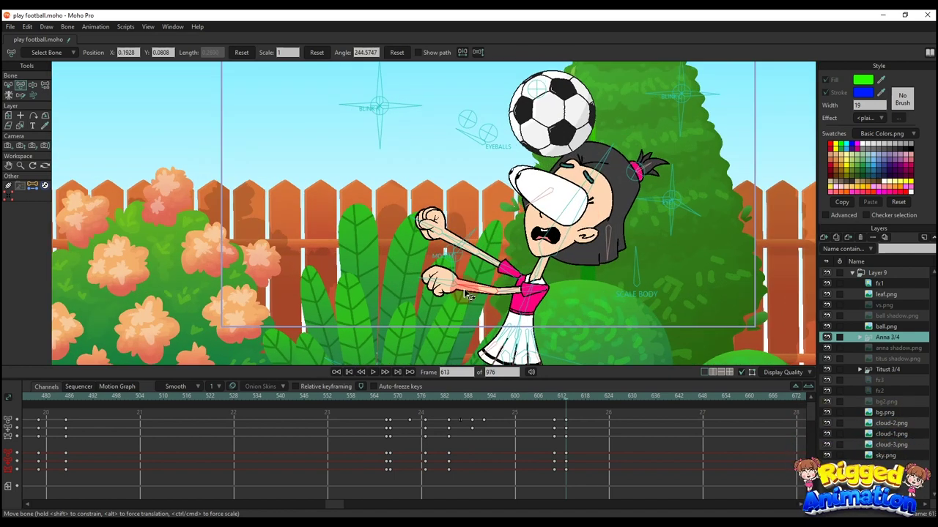
left_click_drag(516, 293, 474, 287)
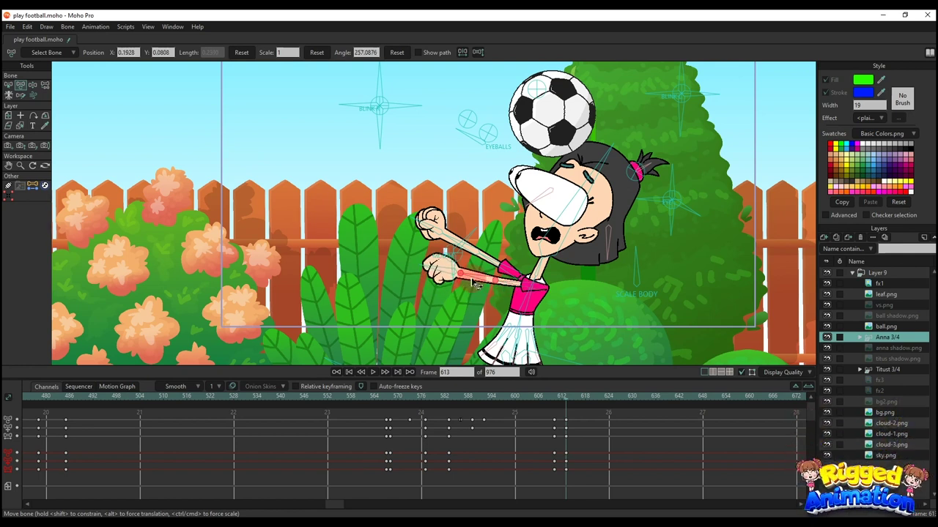
Step: Compare the girl's skirt at frames 610 and 613, and shift her body bone to about X -3.40, Y -3.34 at frame 613
left_click(555, 405)
scroll(531, 359, "up", 10)
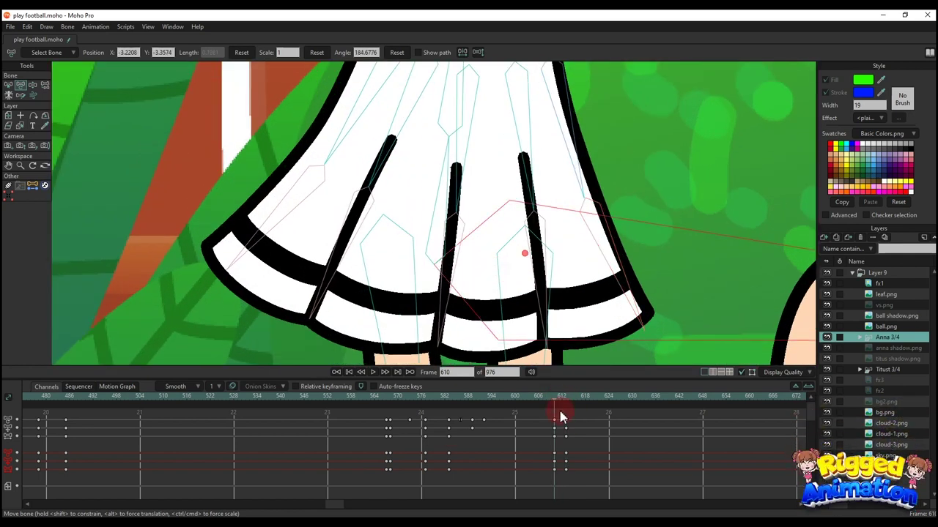
left_click(565, 405)
scroll(515, 282, "down", 10)
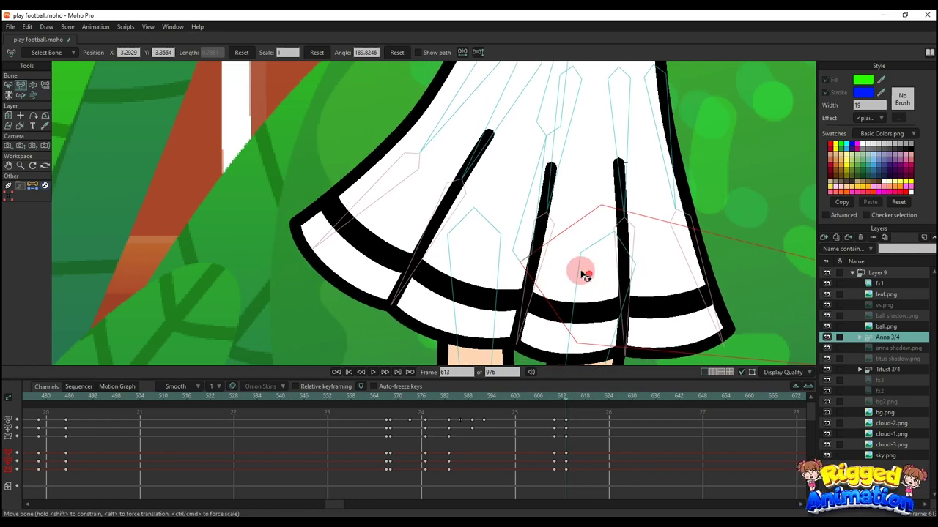
scroll(584, 272, "up", 5)
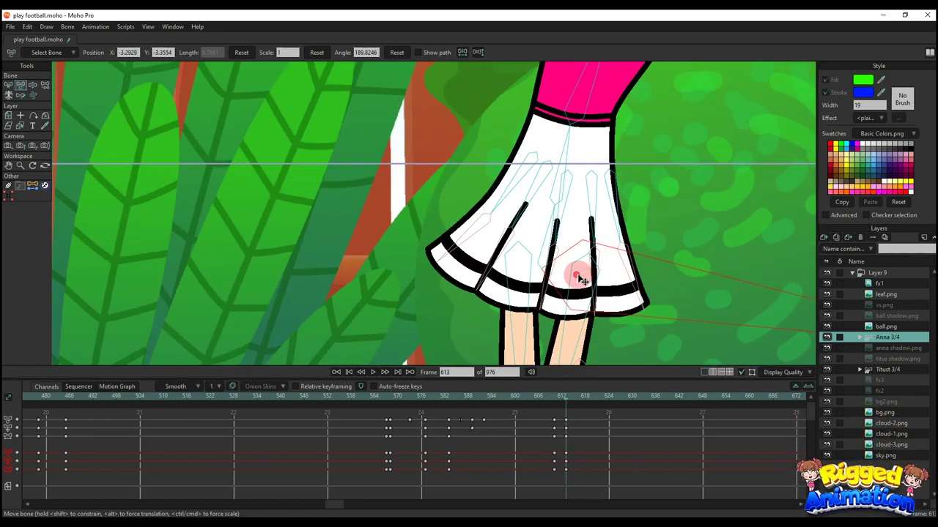
scroll(644, 272, "down", 6)
scroll(551, 274, "up", 8)
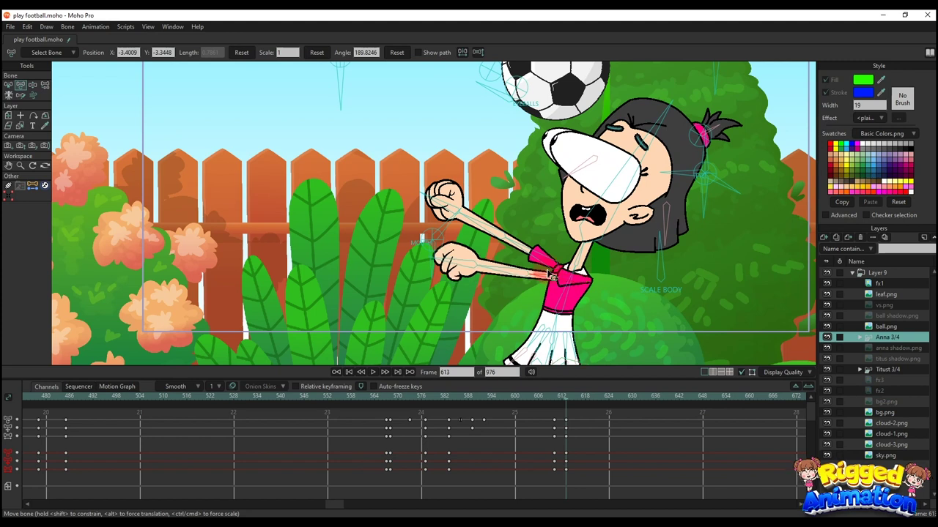
Step: At frame 613, raise the girl's nearer arm and set the eye bone's angle to 180 to remove the eye bulge
left_click_drag(551, 274, 541, 253)
scroll(572, 264, "down", 5)
left_click_drag(602, 257, 609, 269)
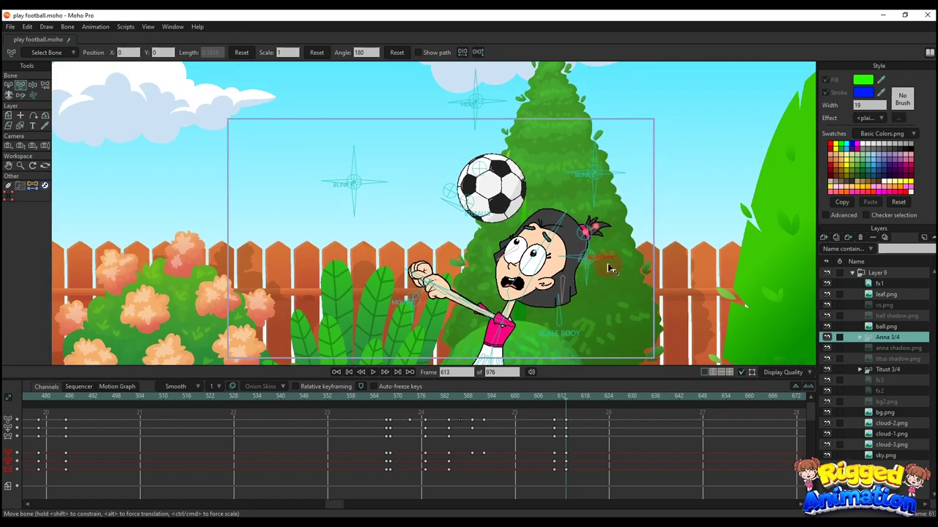
mouse_move(564, 399)
left_mouse_down()
mouse_move(548, 405)
mouse_move(570, 414)
mouse_move(557, 410)
mouse_move(564, 401)
left_mouse_up()
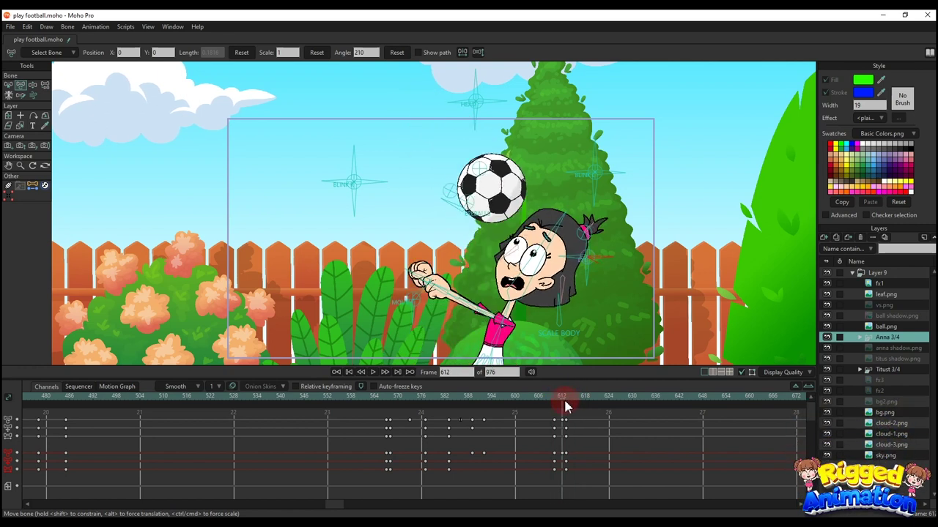
Step: Shift the frame 612 keys of ball.png and ball shadow.png to frame 613
left_click(889, 328)
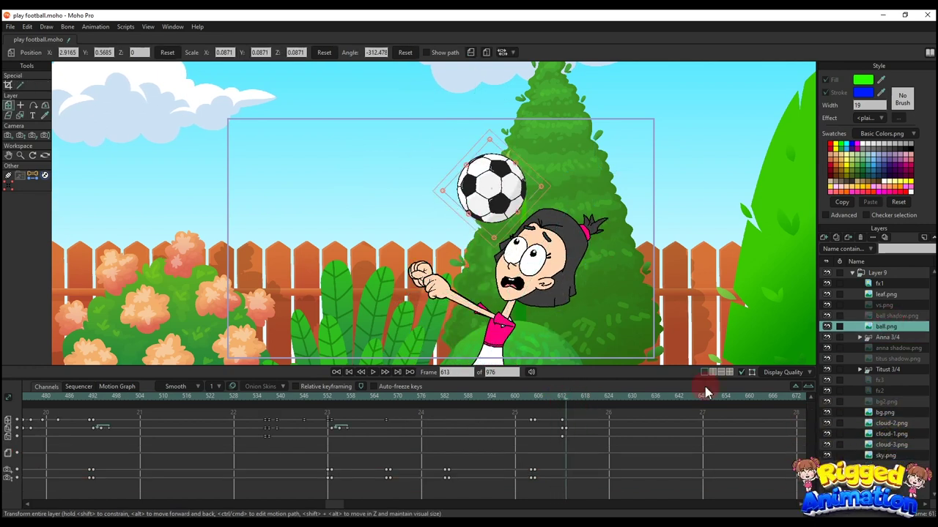
left_click(872, 317, "ctrl")
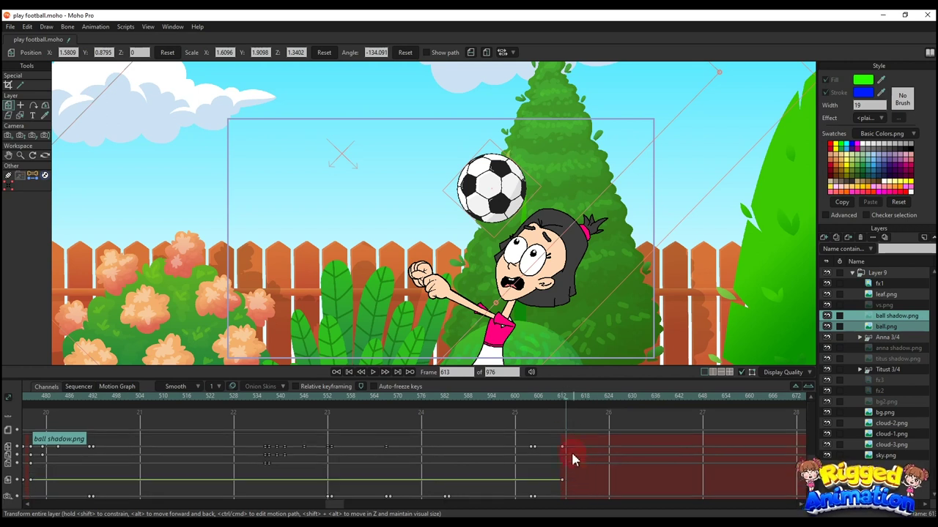
scroll(559, 417, "up", 1)
left_click_drag(561, 428, 566, 429)
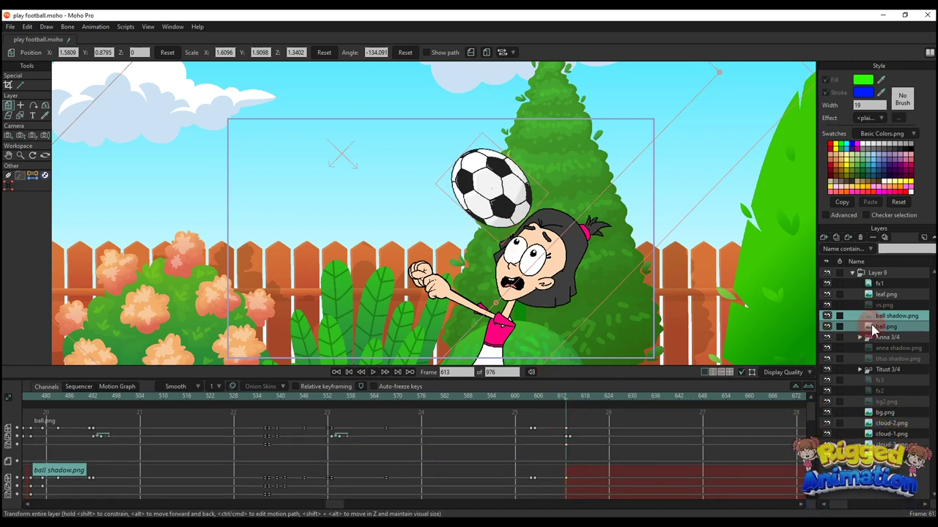
Step: Set ball.png against the girl's forehead at about X 3.06, Y 0.52 for frame 614, and play back the hit
left_click(872, 329)
left_click_drag(503, 204, 537, 247)
left_click(571, 398)
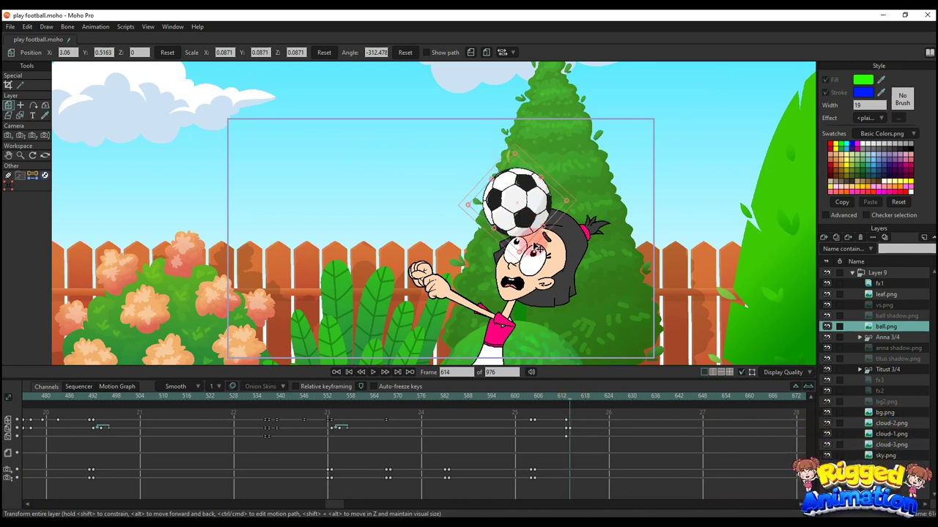
left_click(857, 319)
left_click_drag(562, 400, 532, 398)
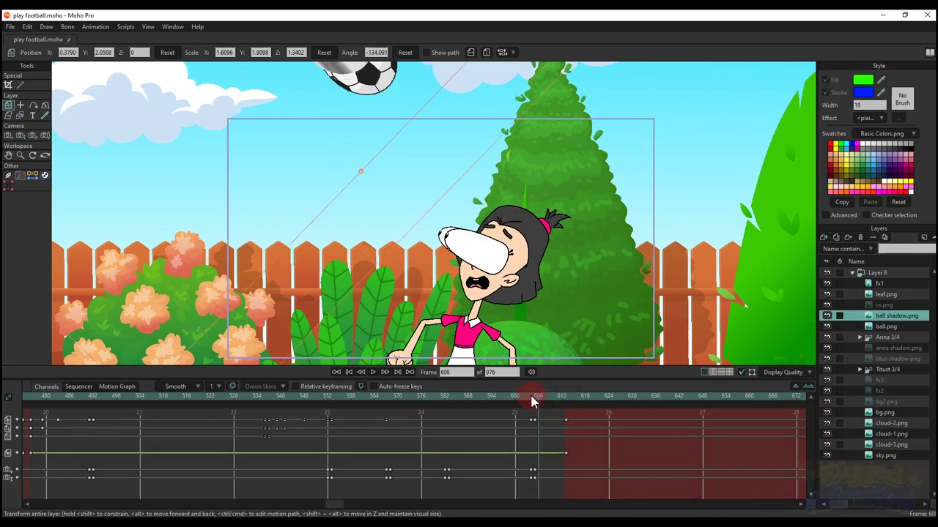
scroll(538, 314, "down", 4)
key("space")
Step: Try to shift bg.png sideways on its own at frame 605, and remove its trial keys
left_click(879, 412)
left_click_drag(549, 239, 519, 217)
key("m")
left_click(549, 297)
scroll(533, 252, "down", 5)
left_click(535, 399)
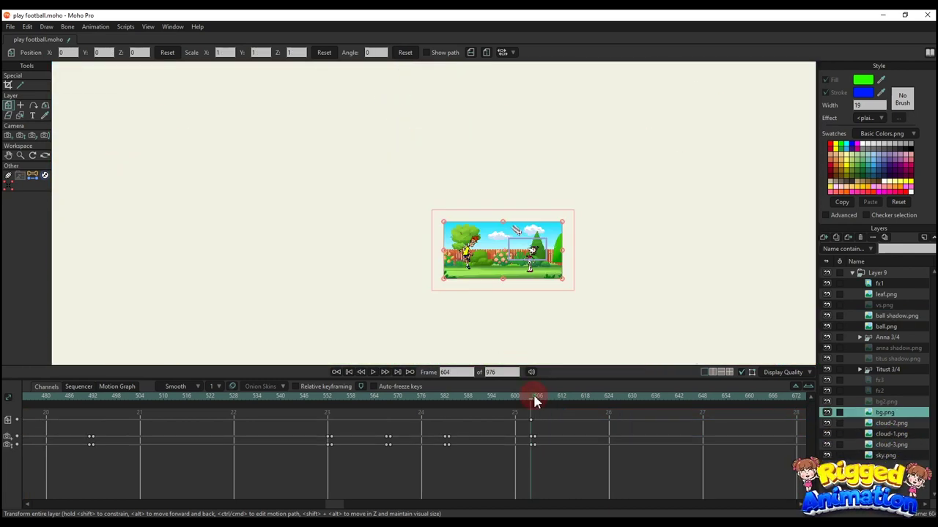
scroll(520, 246, "up", 6)
left_click_drag(453, 286, 499, 293)
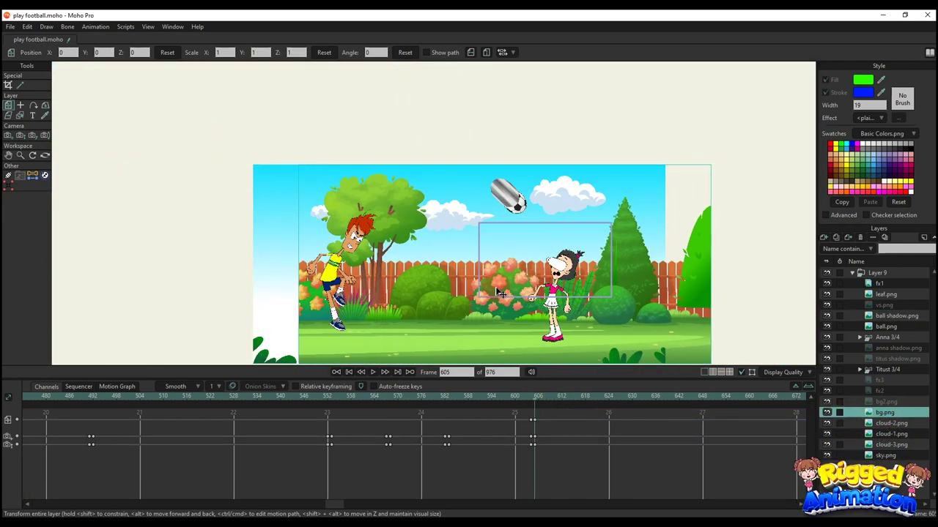
left_click(525, 345)
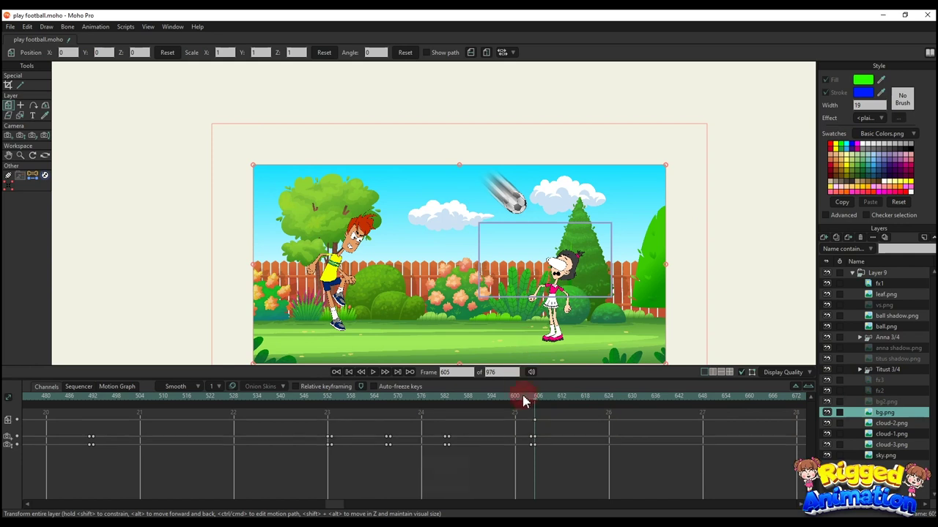
left_click_drag(534, 419, 531, 420)
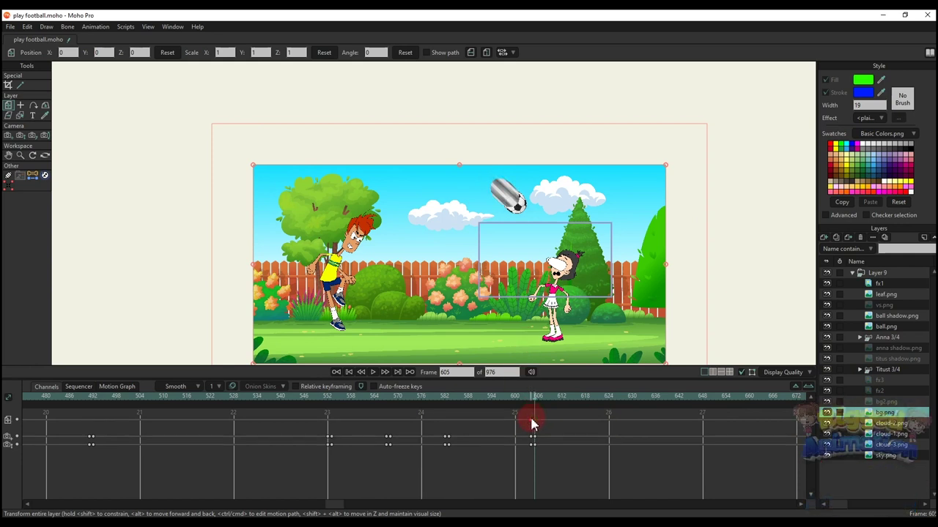
Step: Shift bg.png and sky.png together to about X 1.50 at frame 605, with their original position keyed at frame 604
left_click(885, 456)
left_click(870, 413, "ctrl")
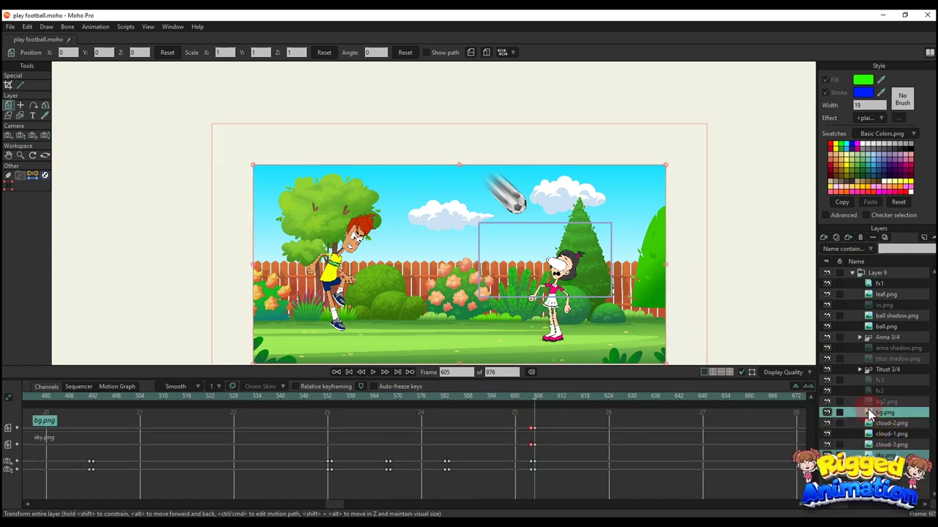
left_click_drag(466, 300, 444, 311)
scroll(543, 285, "up", 6)
scroll(447, 312, "down", 2)
scroll(533, 240, "down", 4)
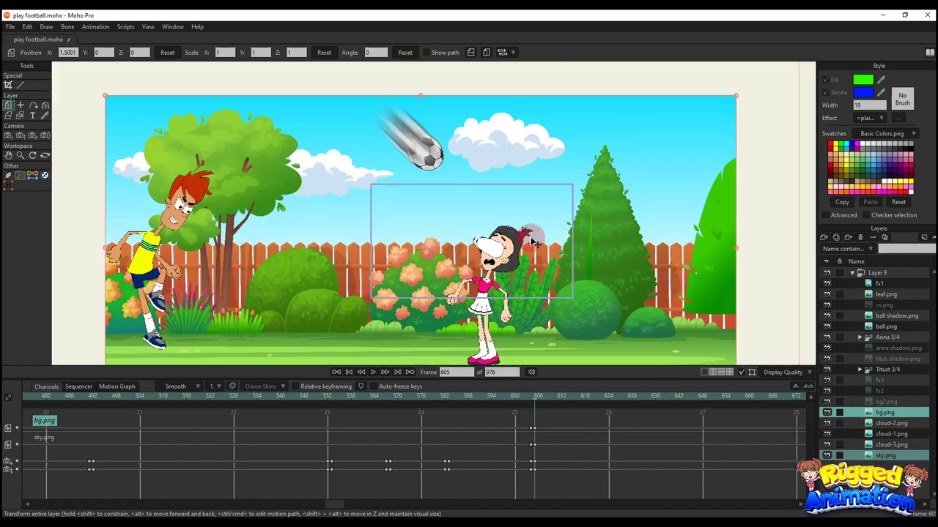
scroll(532, 241, "up", 2)
left_click_drag(533, 240, 551, 266)
Step: Retime the girl's reaction keys to start at frame 613, and lower her raised arms to her sides at frame 616
left_click_drag(543, 402, 572, 402)
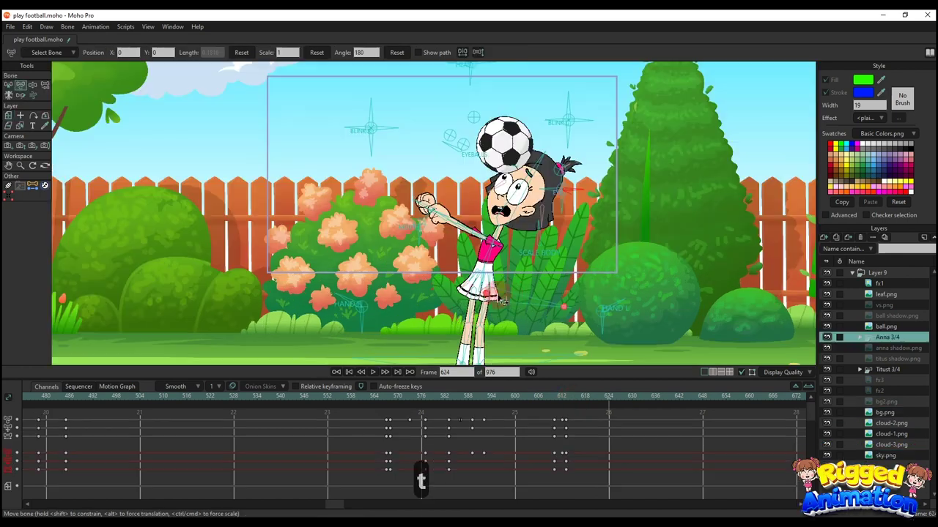
key("z")
scroll(482, 296, "up", 4)
scroll(482, 293, "down", 5)
left_click(576, 400)
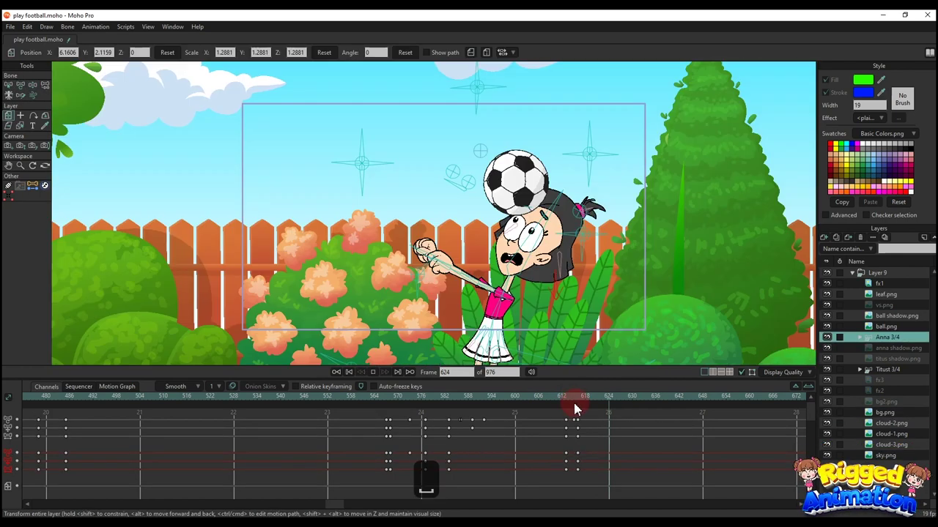
key("t")
left_click_drag(500, 300, 500, 362)
scroll(501, 350, "down", 3)
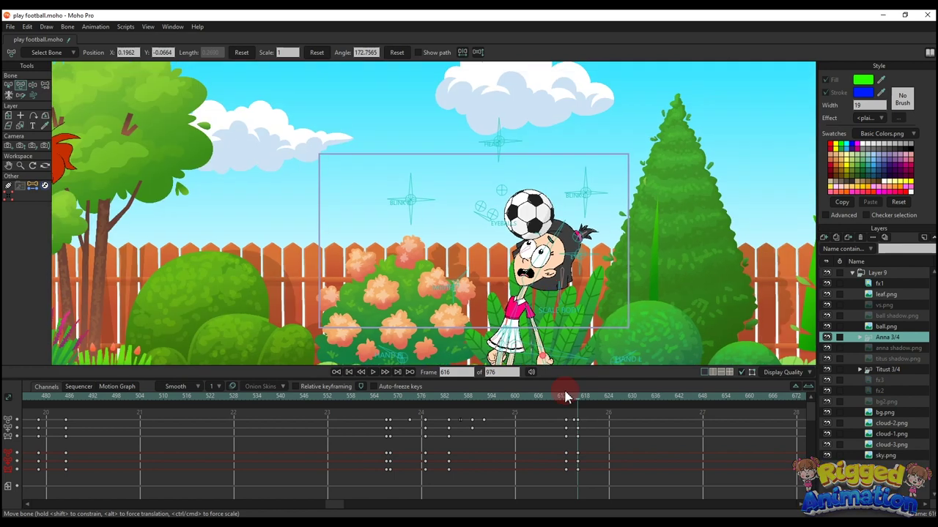
Step: Examine the girl's frame 616 pose and the ball against the surrounding scene and camera frame
left_click_drag(564, 396, 544, 401)
scroll(545, 402, "down", 8)
key("4")
scroll(554, 270, "down", 1)
scroll(558, 272, "down", 2)
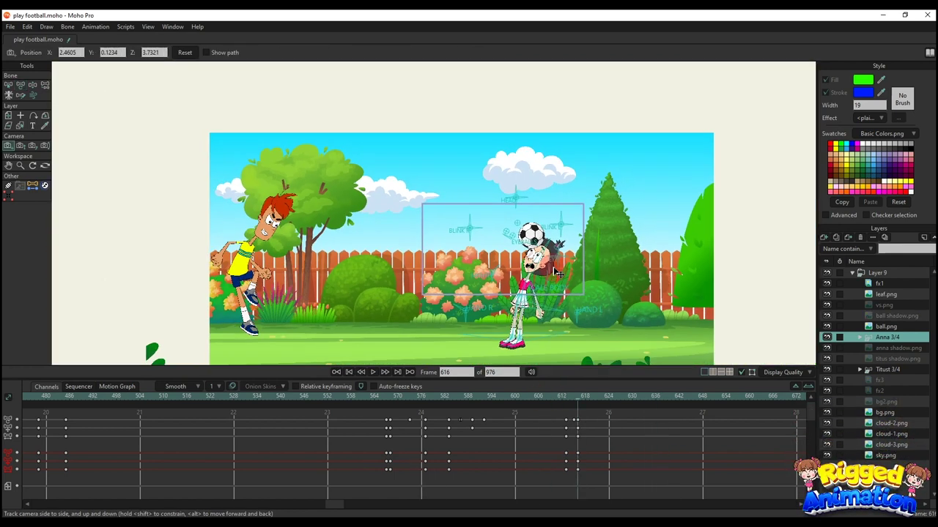
scroll(538, 219, "up", 1)
key("t")
scroll(517, 275, "up", 3)
Step: At frame 616, change the girl's eyes to dizzy swirls by rotating the eye bone to about 9.8 degrees
left_click(515, 274)
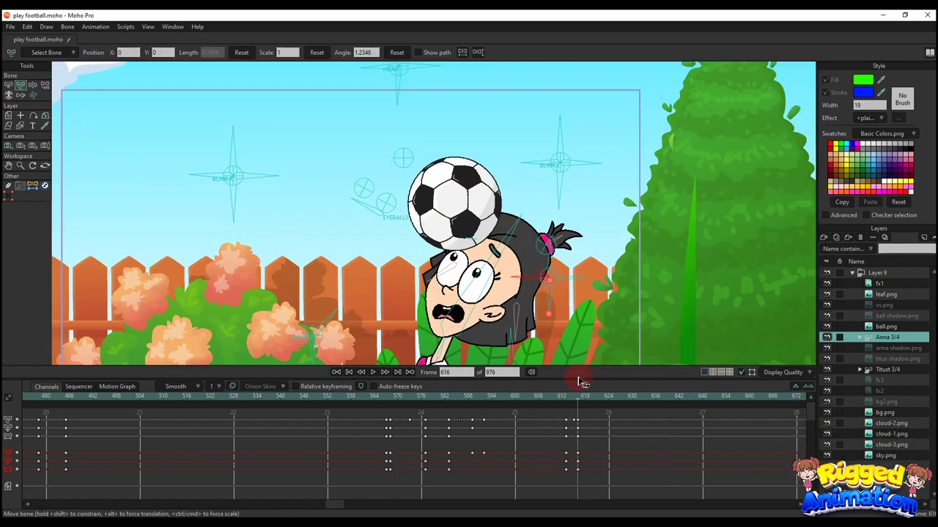
left_click(575, 399)
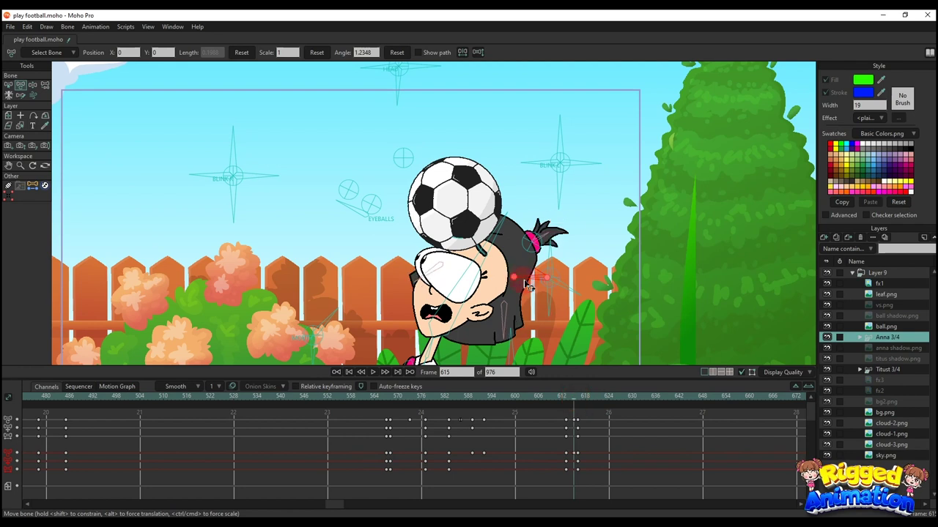
left_click(578, 400)
scroll(536, 271, "up", 2)
left_click_drag(534, 280, 531, 261)
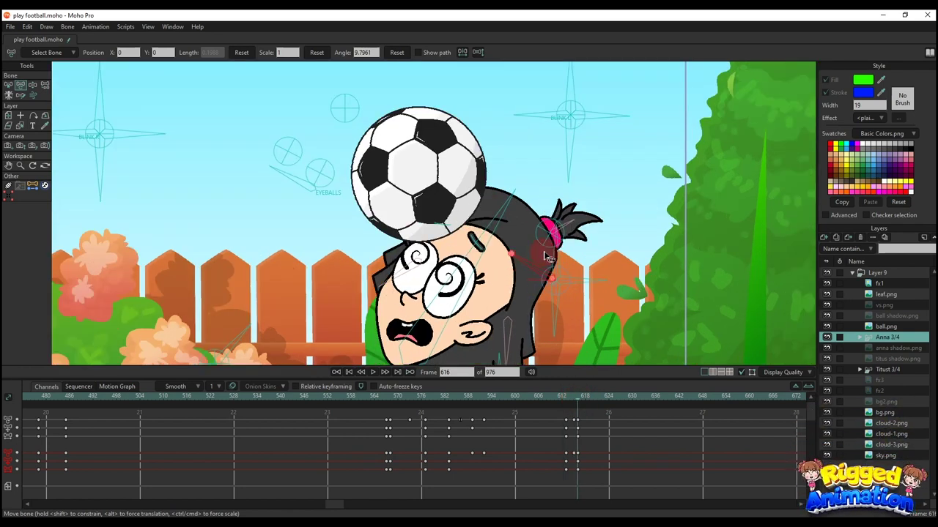
scroll(545, 256, "down", 3)
scroll(411, 175, "up", 3)
Step: Nudge the girl's eyeball bones slightly at frame 616, and compare the pose with frame 615
left_click(409, 170)
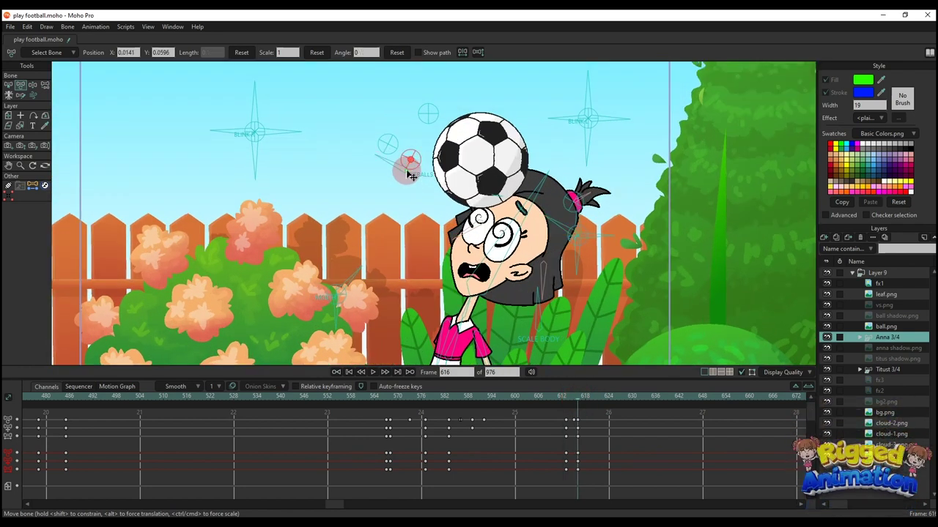
left_click_drag(414, 186, 413, 180)
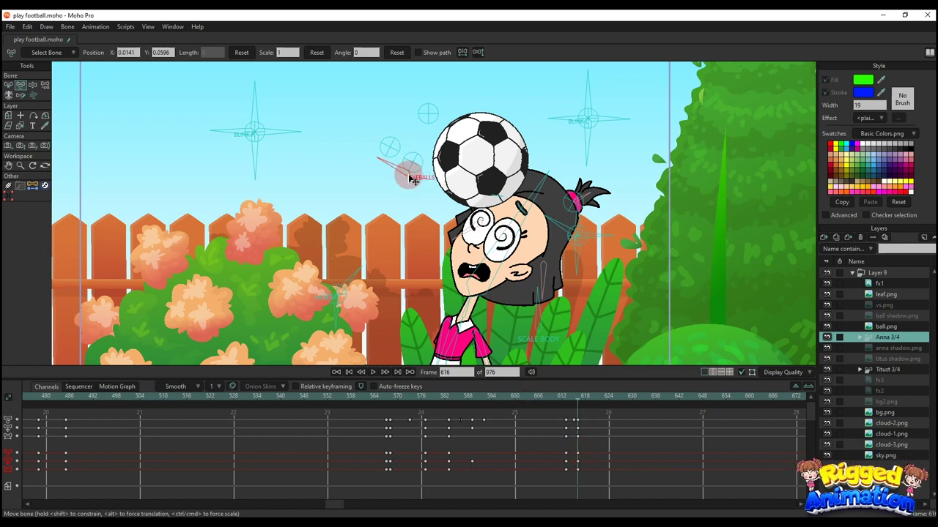
scroll(439, 198, "down", 3)
scroll(440, 198, "up", 2)
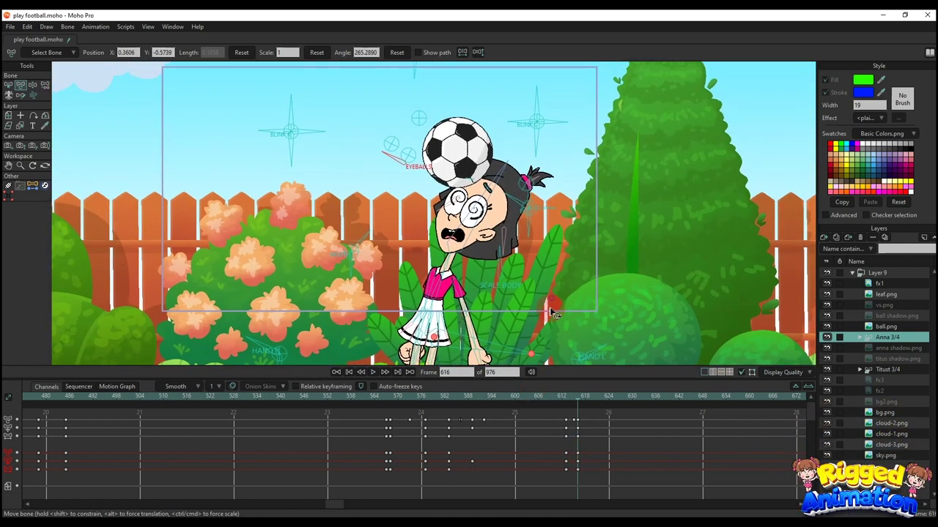
left_click(574, 402)
left_click(579, 402)
scroll(396, 211, "up", 2)
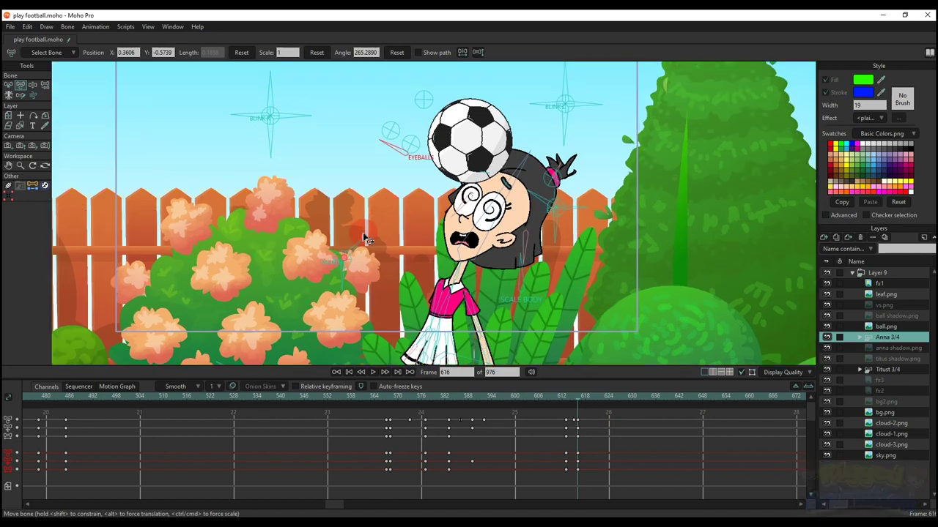
Step: At frame 616, rotate the mouth bone to about 125.64 degrees to close the girl's mouth into a wavy line
left_click(358, 244)
scroll(371, 241, "up", 2)
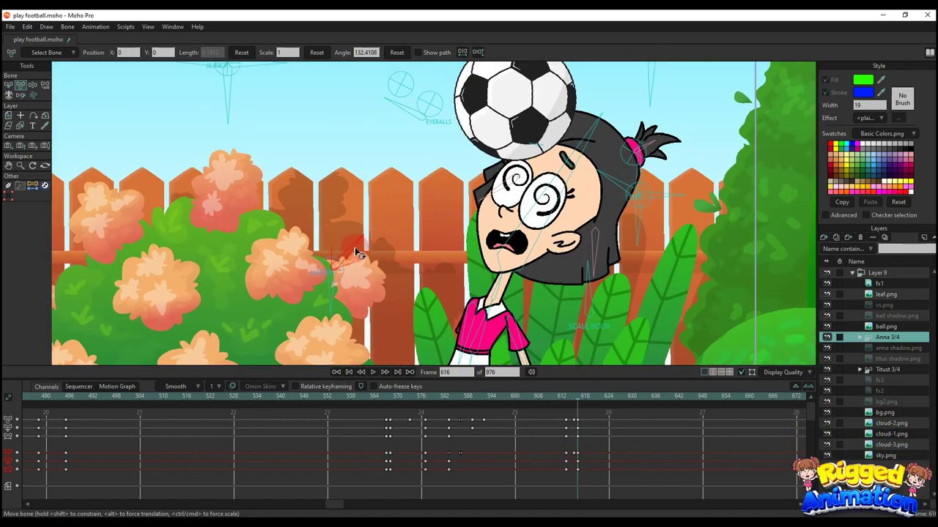
scroll(439, 293, "down", 4)
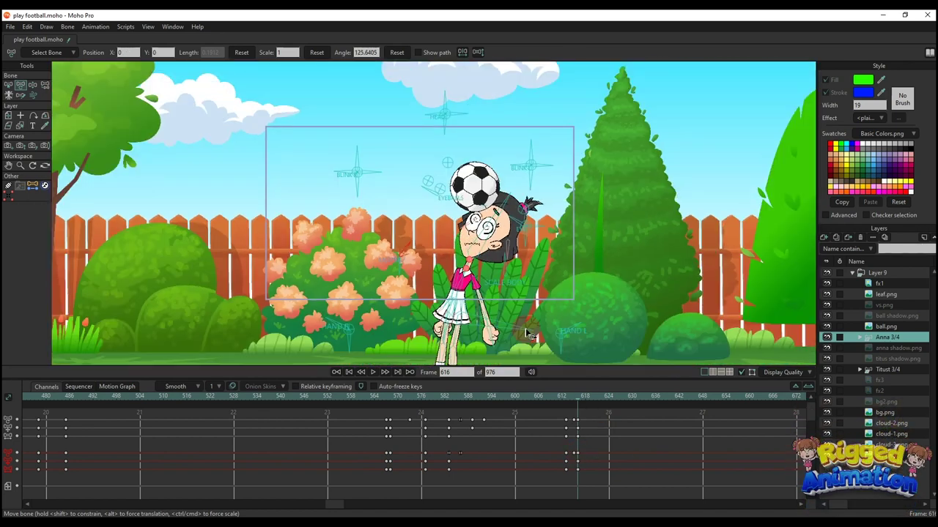
Step: Retime the girl's impact keys to frames 612, 614 and 616, and play back the reaction
left_click(563, 400)
key("space")
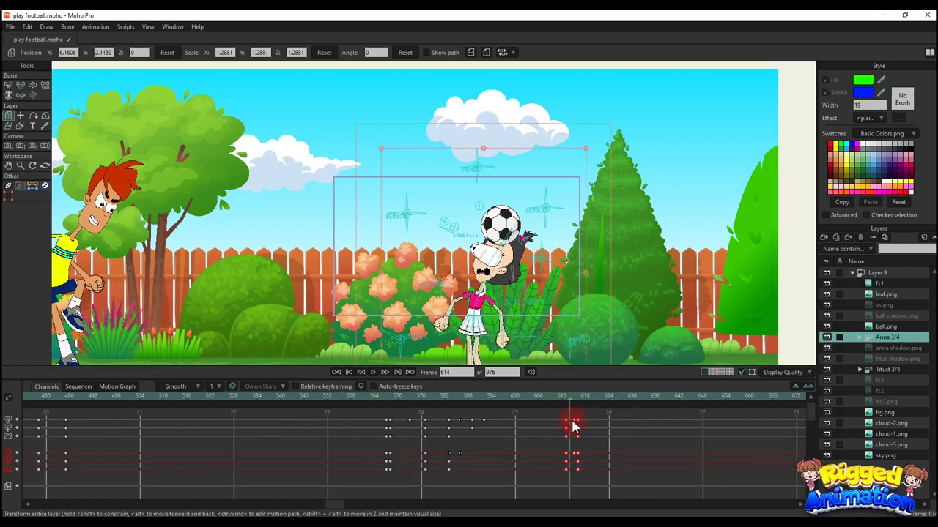
left_click_drag(578, 422, 573, 423)
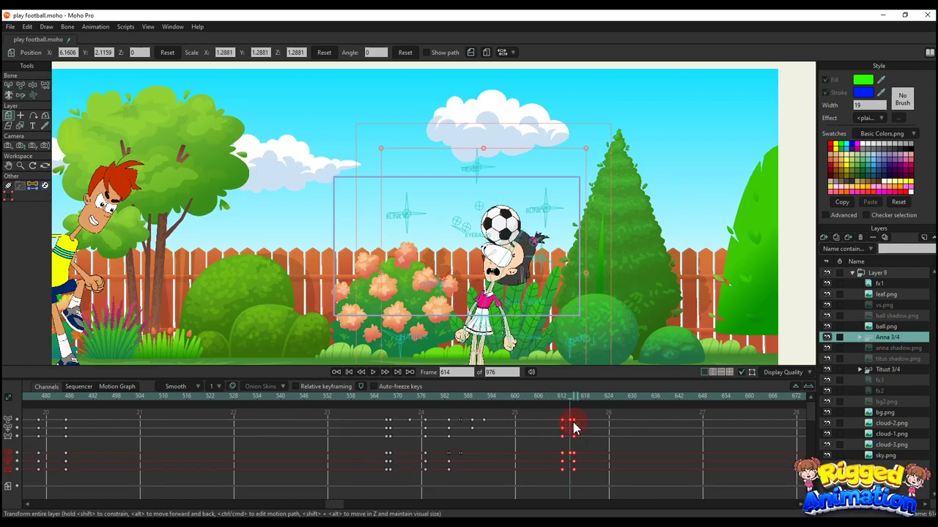
left_click_drag(591, 470, 566, 423)
mouse_move(580, 473)
left_mouse_down()
mouse_move(570, 432)
mouse_move(587, 476)
left_mouse_up()
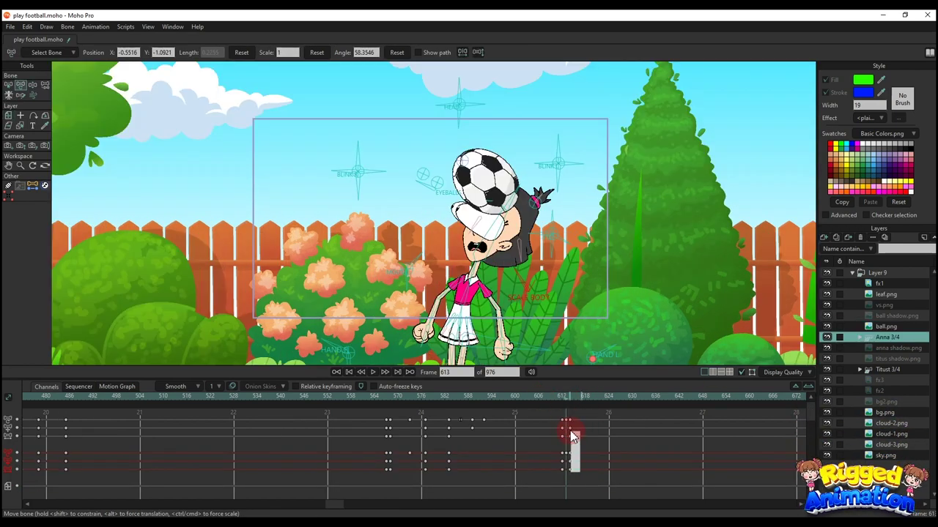
left_click_drag(574, 421, 578, 421)
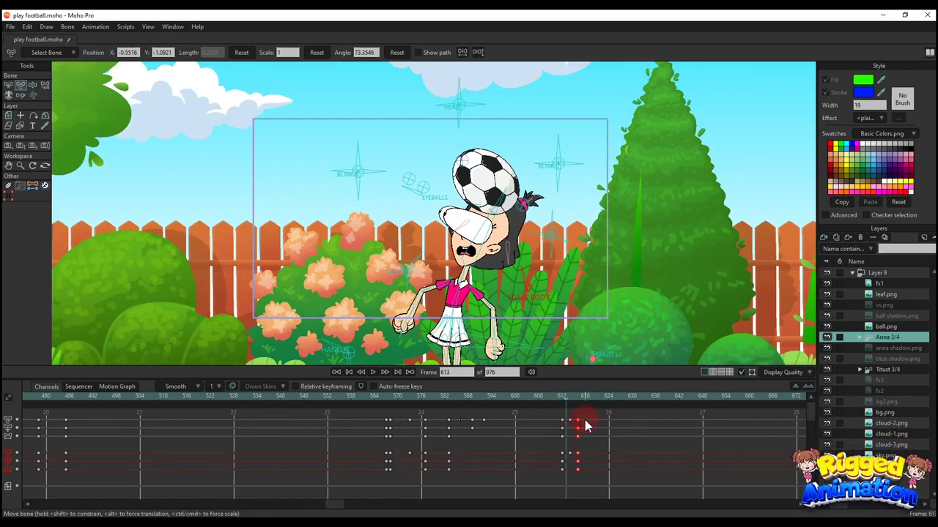
left_click(560, 398)
key("space")
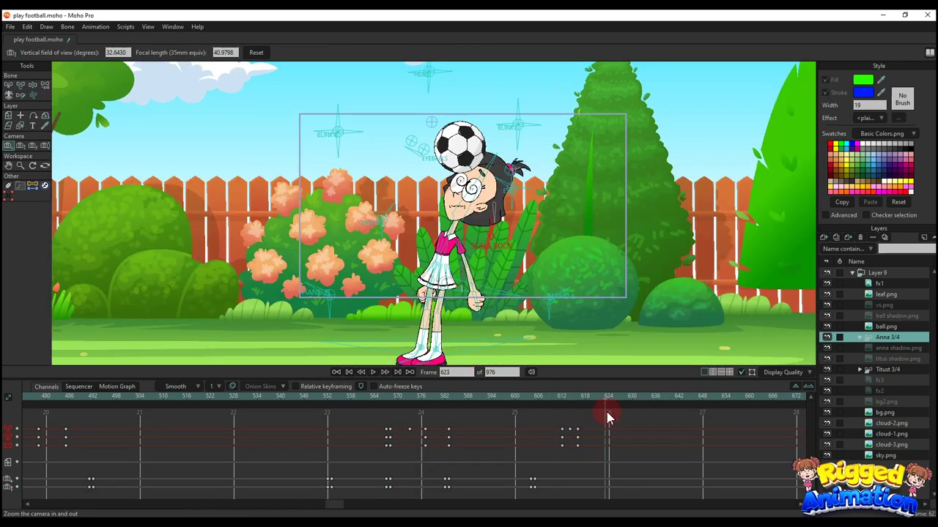
Step: Hold the camera framing with track and zoom keys at frame 623, and zoom out and reframe at frame 624 to fit the whole girl
key("4")
left_click(604, 330)
key("5")
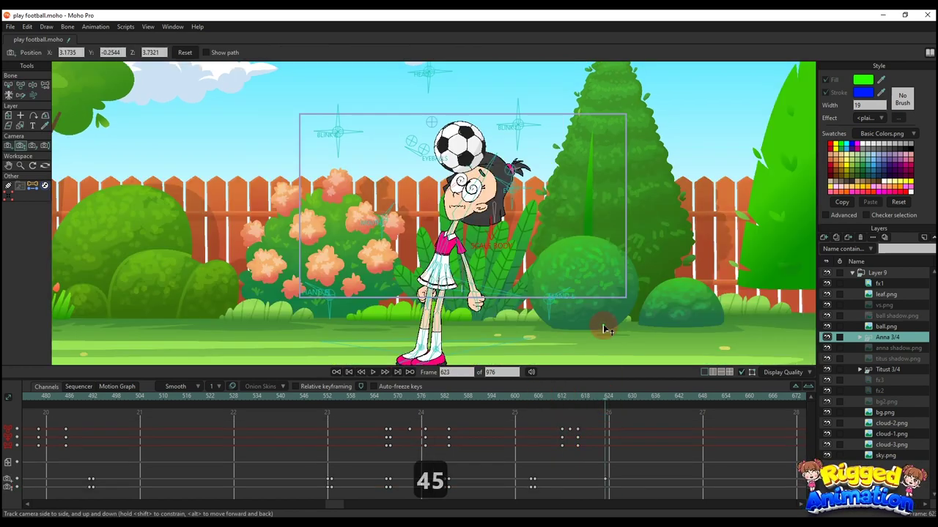
left_click(609, 402)
left_click(609, 305)
key("5")
key("5")
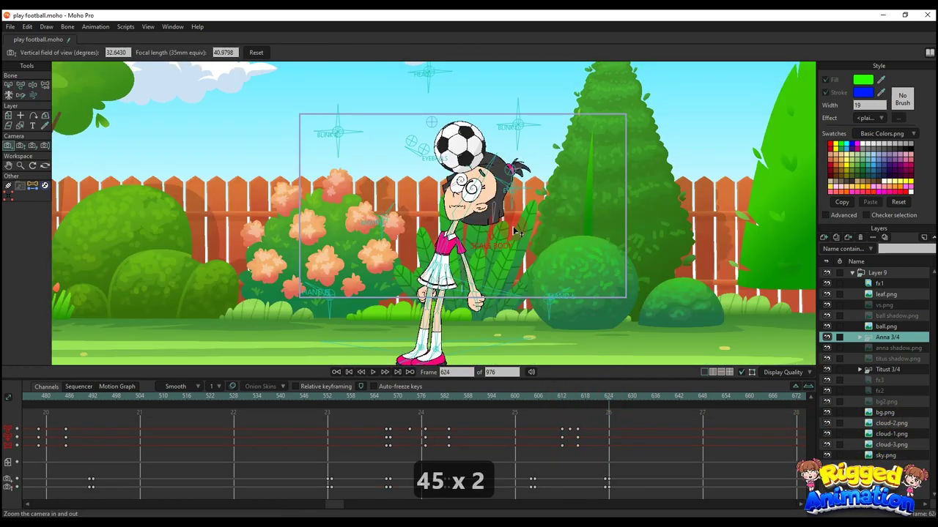
left_click_drag(512, 227, 341, 95)
key("4")
left_click_drag(430, 198, 480, 183)
Step: Key ball.png on top of the girl's head at frame 624, at about X 3.14, Y 0.44
left_click(888, 328)
scroll(461, 169, "up", 3)
key("m")
scroll(477, 170, "up", 5)
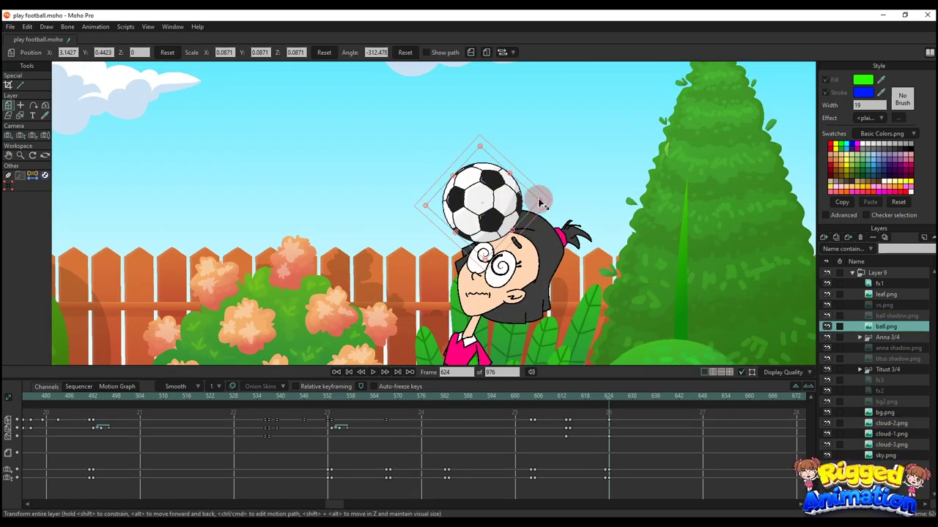
scroll(540, 204, "down", 5)
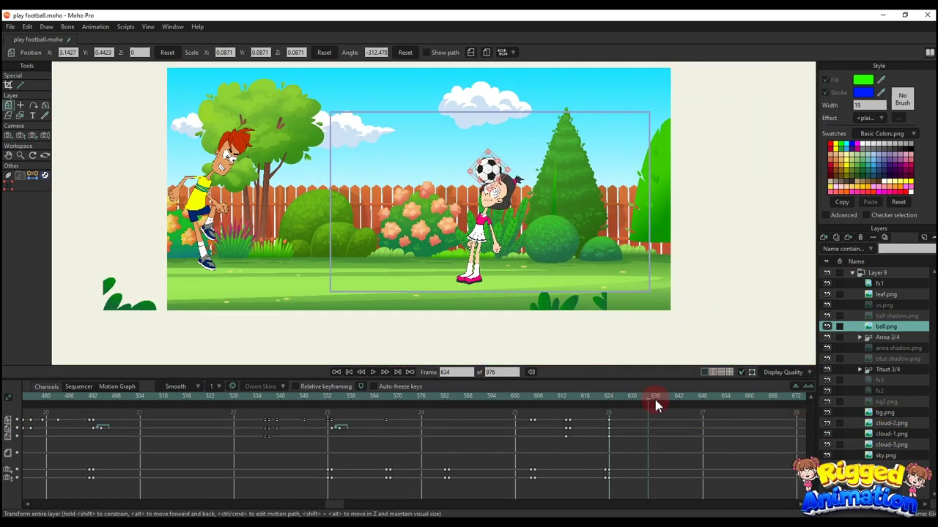
Step: At frame 637, drop ball.png to the grass at about X 1.84, Y -1.92 with angle 90, and make its frame 624 keys linear
left_click_drag(655, 401, 660, 401)
scroll(504, 158, "up", 8)
scroll(499, 174, "down", 5)
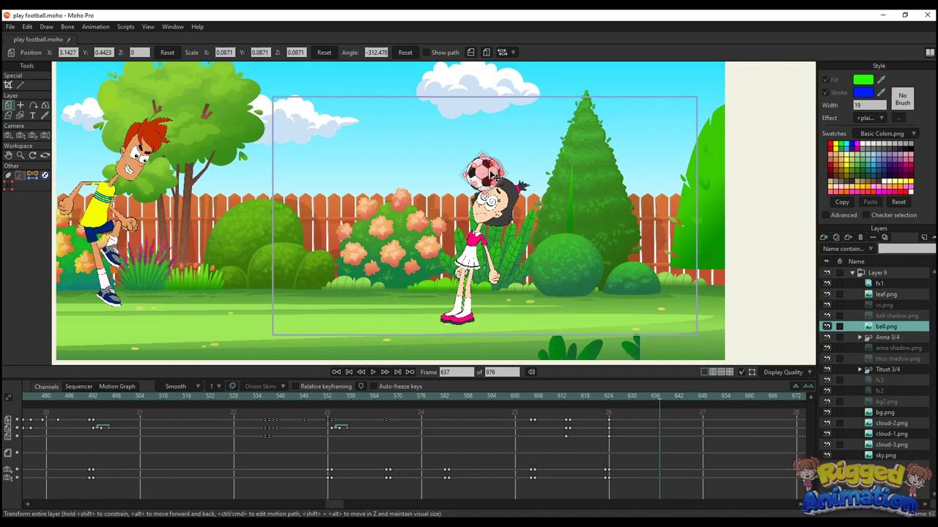
left_click_drag(495, 177, 418, 262)
scroll(413, 310, "up", 4)
left_click_drag(410, 226, 455, 239)
right_click(609, 427)
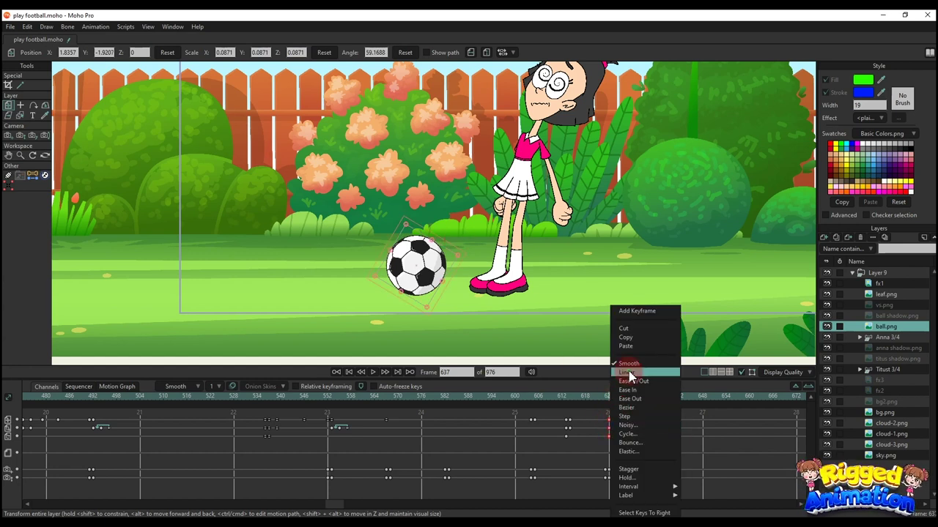
left_click(645, 376)
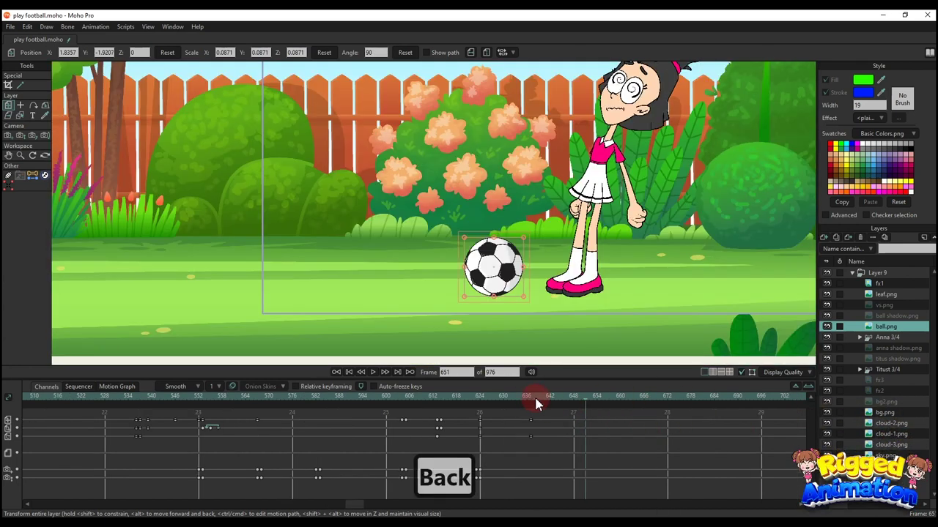
Step: At frame 670, roll ball.png along the grass to about X -1.09, Y -1.92 with angle 450, and make those keys linear
left_click_drag(536, 397, 585, 405)
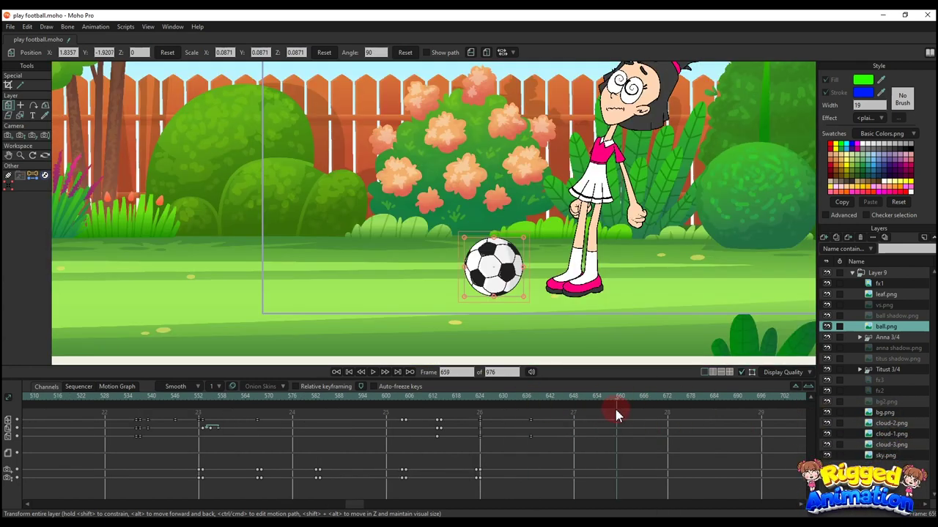
left_click_drag(505, 285, 255, 283)
right_click(663, 420)
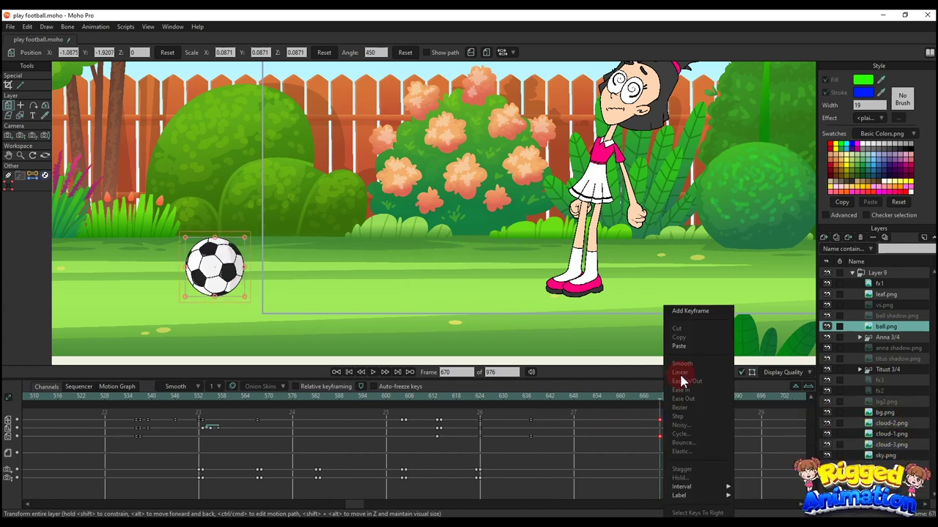
left_click(661, 420)
right_click(660, 420)
left_click(677, 372)
left_click(611, 437)
Step: Show the motion path and key two small bounces of ball.png, raised at frames 640 and 646 and grounded at 643 and 649
left_click(542, 398)
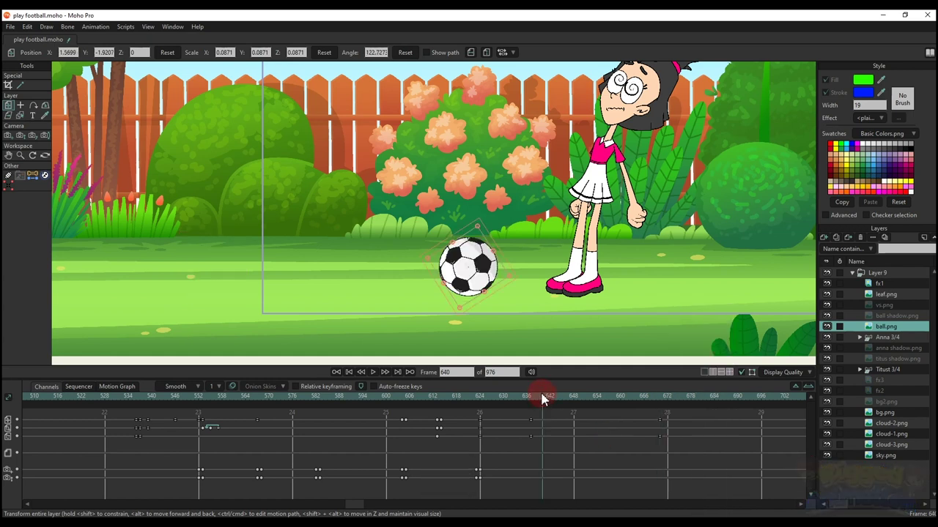
left_click(554, 399)
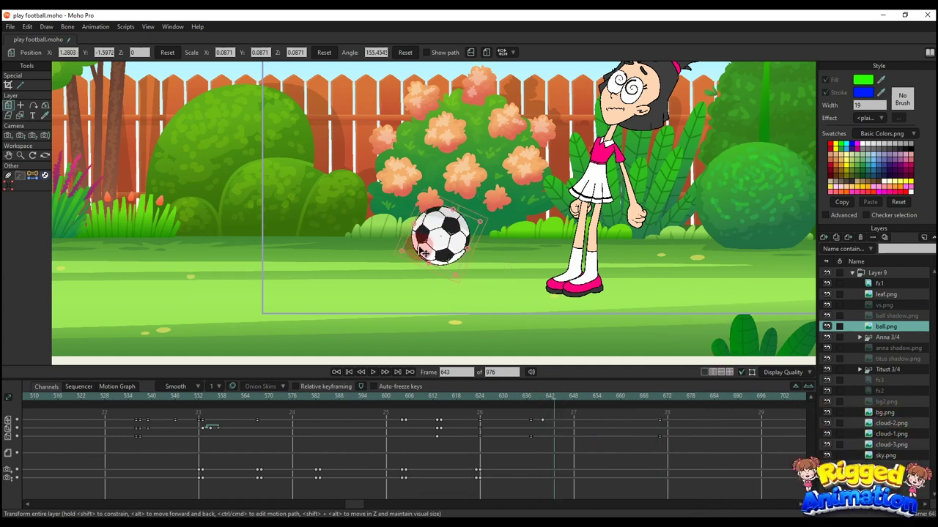
left_click(435, 56)
left_click_drag(439, 225, 383, 258)
left_click(566, 399)
left_click(579, 401)
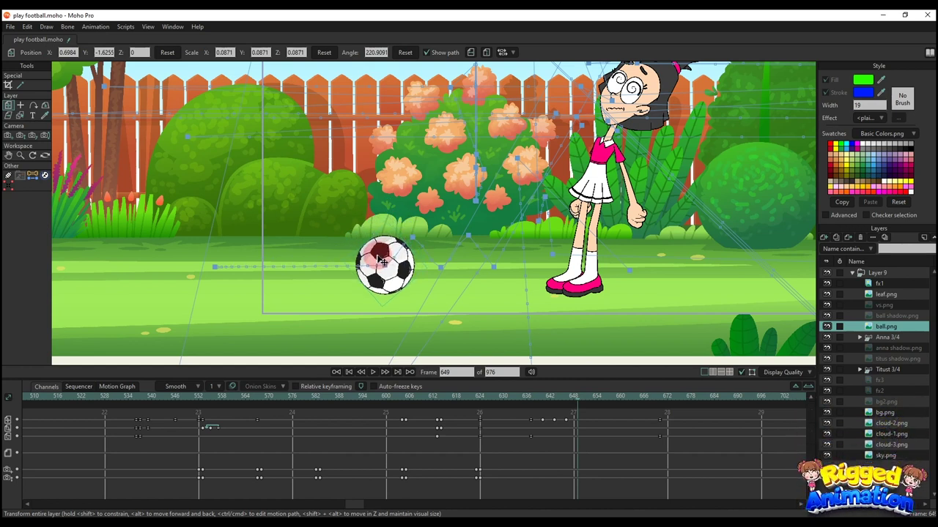
left_click_drag(383, 264, 382, 265)
Step: Set ball.png's bounce keys to linear interpolation and play back the bounces from frame 636
right_click(541, 423)
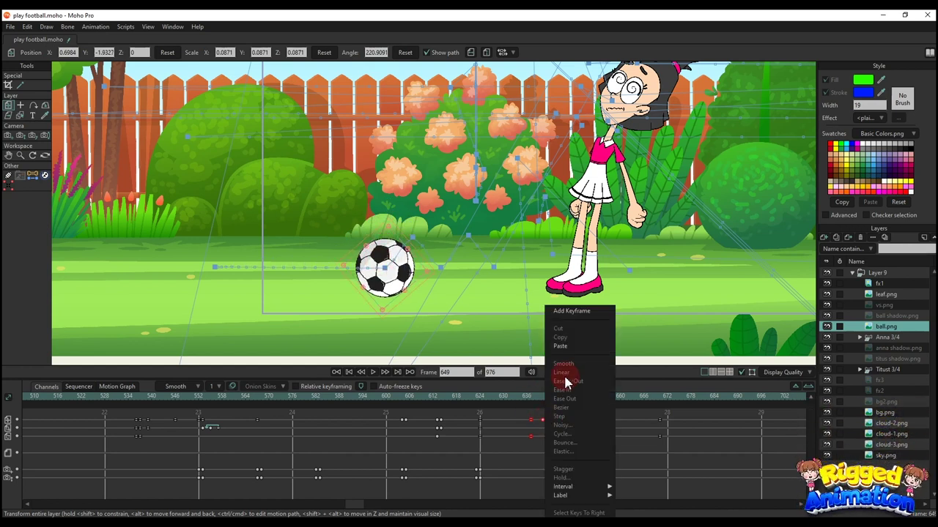
left_click(559, 372)
left_click(557, 468)
left_click(526, 397)
key("space")
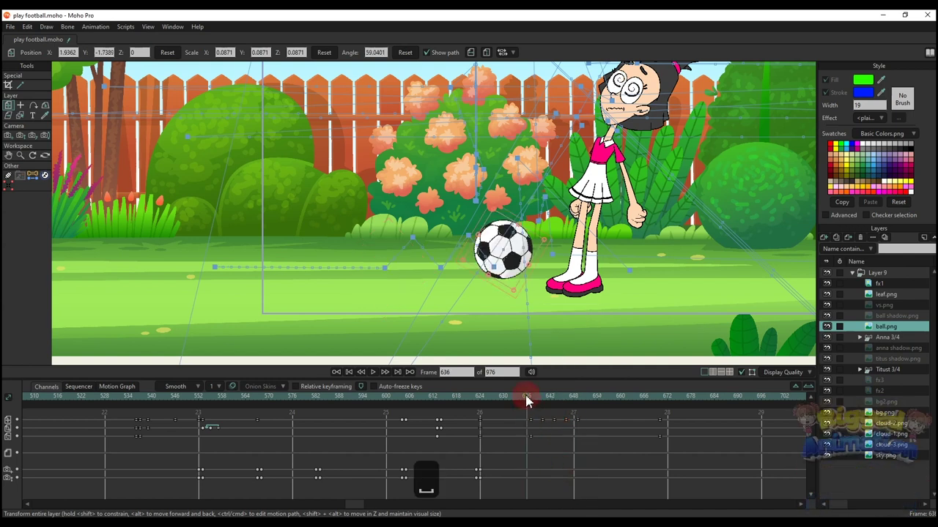
key("space")
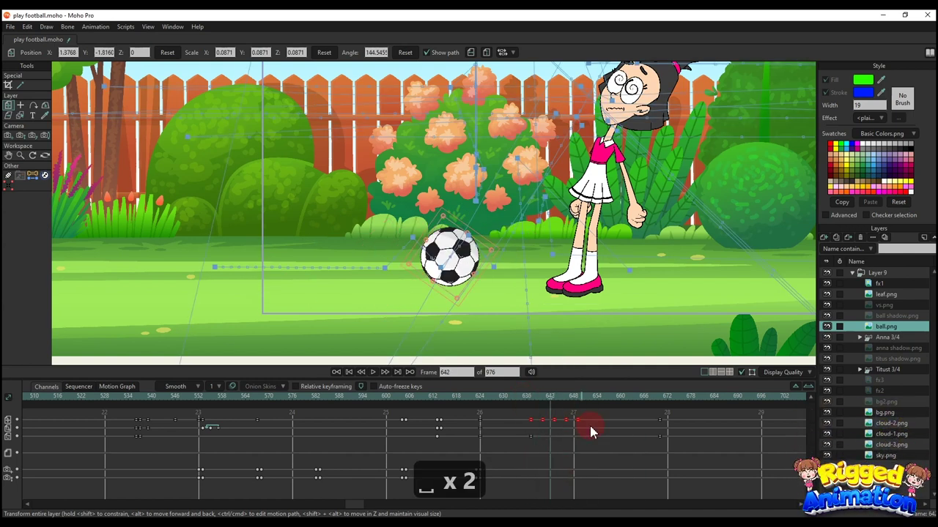
Step: Spread ball.png's bounce keys to about frames 644, 649 and 654, and play back the bounce and roll
left_click(531, 421, "shift")
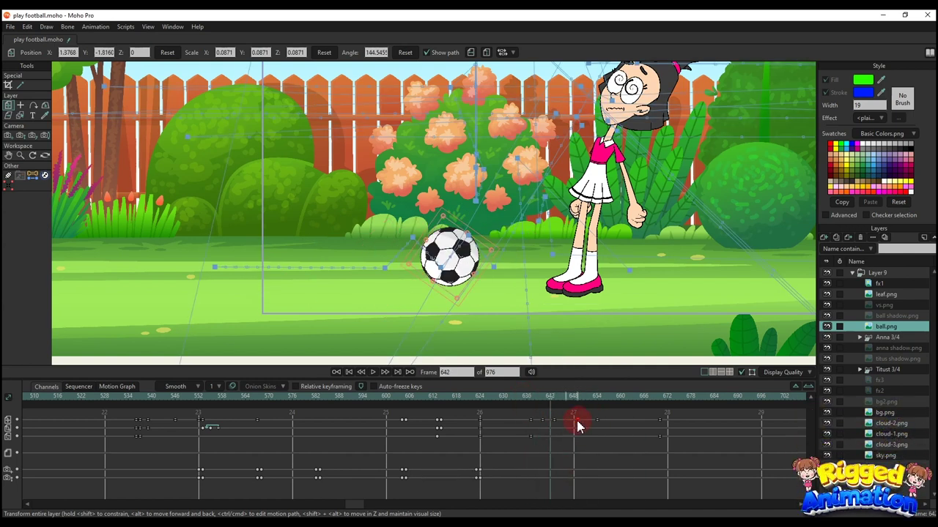
left_click_drag(578, 424, 559, 423)
key("space")
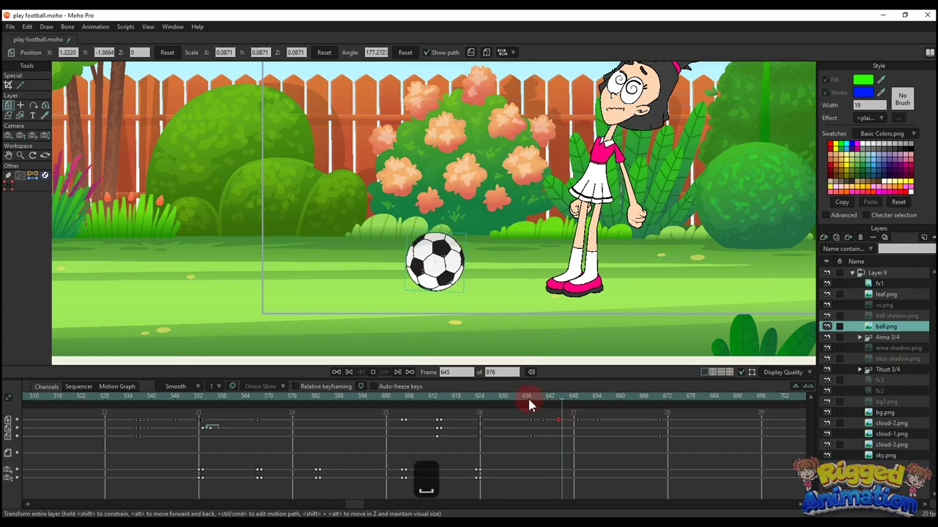
key("space")
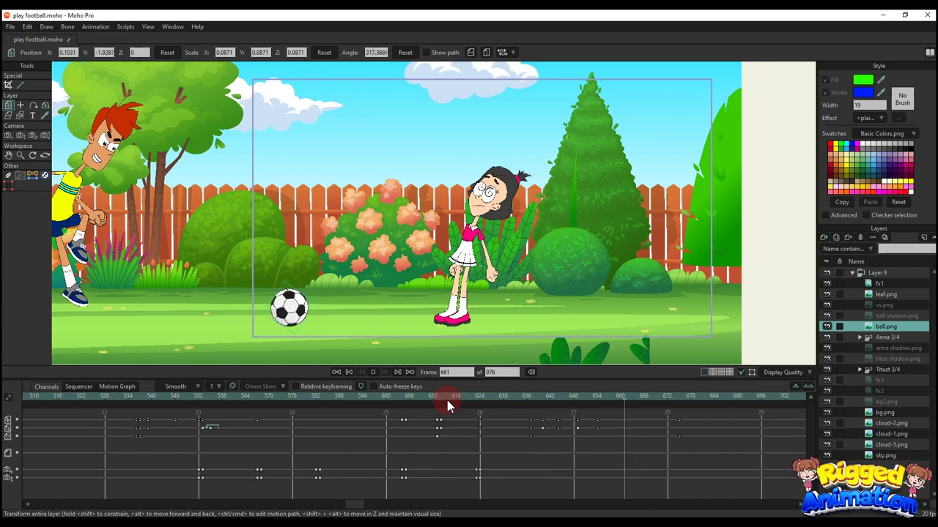
Step: In the Anna 3/4 layer at frame 634, lower the girl's hips and tip her body backwards until nearly horizontal
left_click(887, 338)
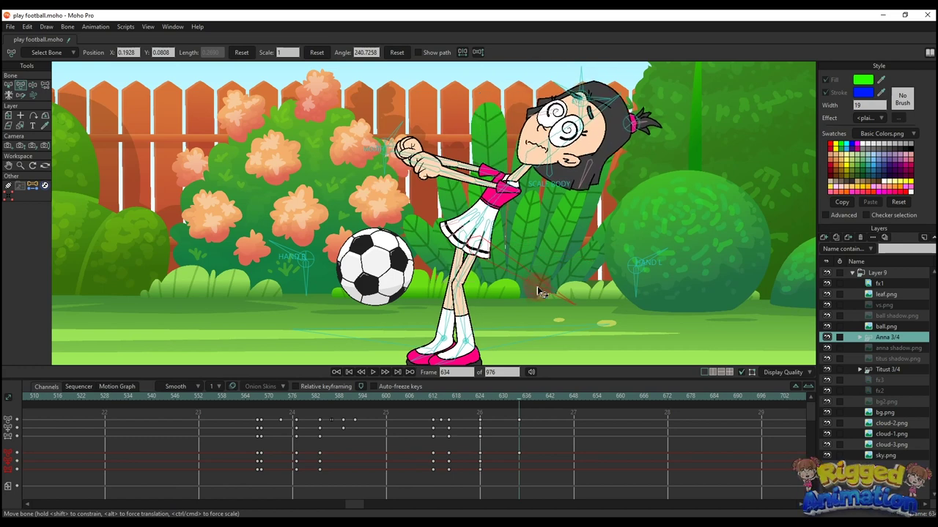
left_click_drag(537, 291, 534, 296)
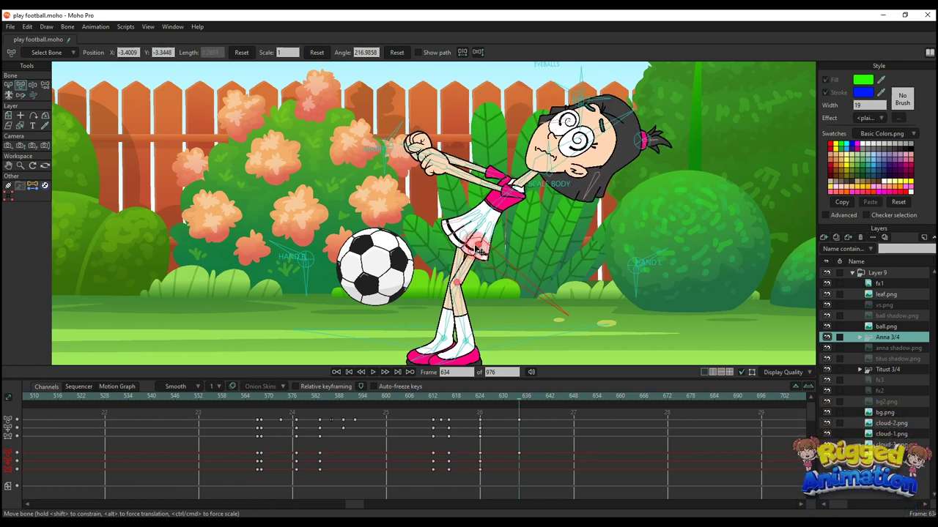
scroll(475, 251, "up", 7)
left_click_drag(475, 249, 493, 260)
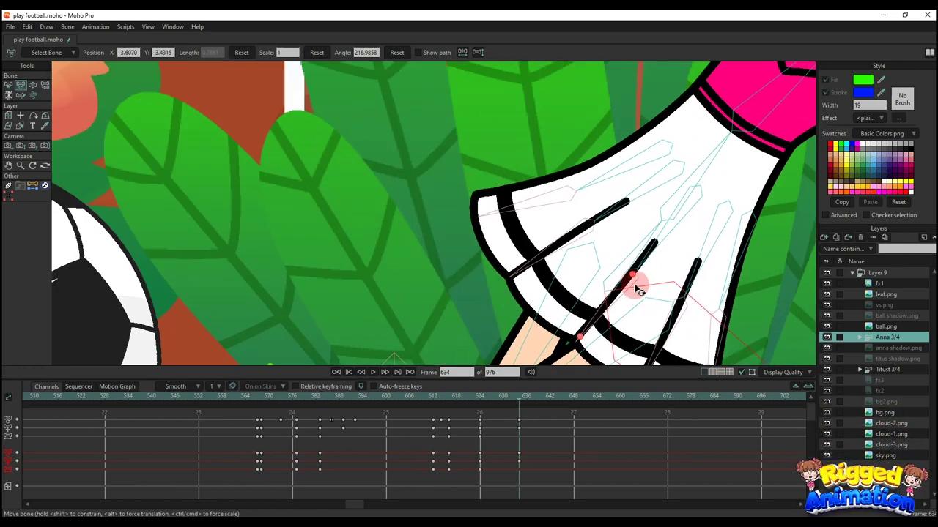
scroll(506, 309, "up", 3)
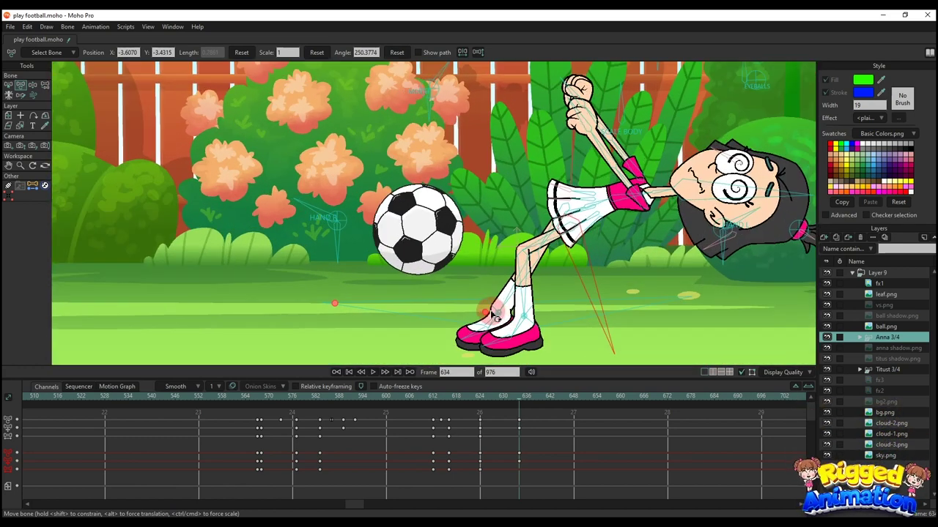
Step: At frame 634, kick one of the girl's legs up towards the ball, lift the other foot's toes, and scrub through the fall
left_click_drag(525, 317, 477, 277)
scroll(476, 274, "up", 3)
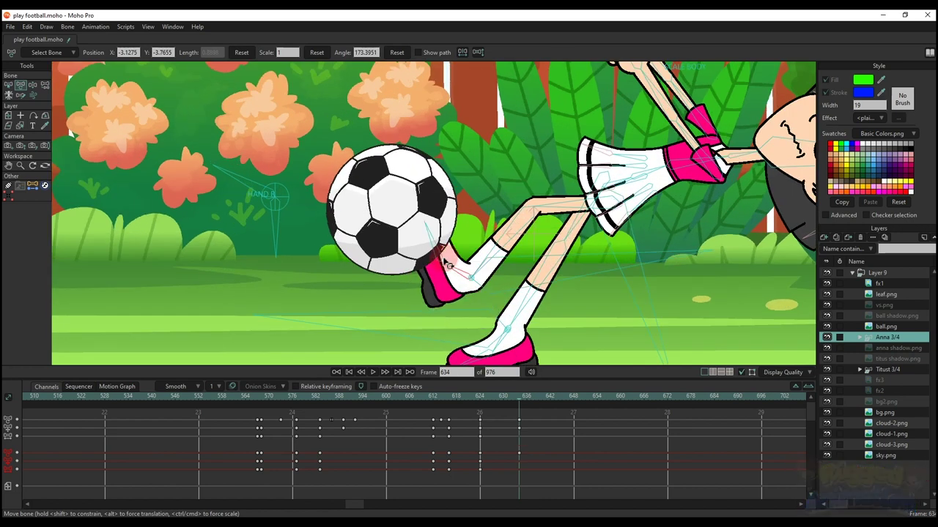
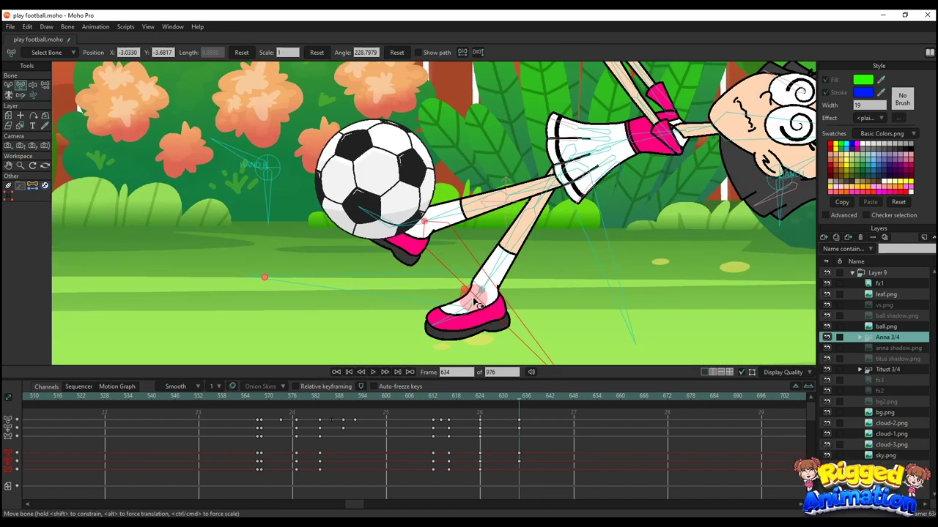
scroll(538, 244, "down", 4)
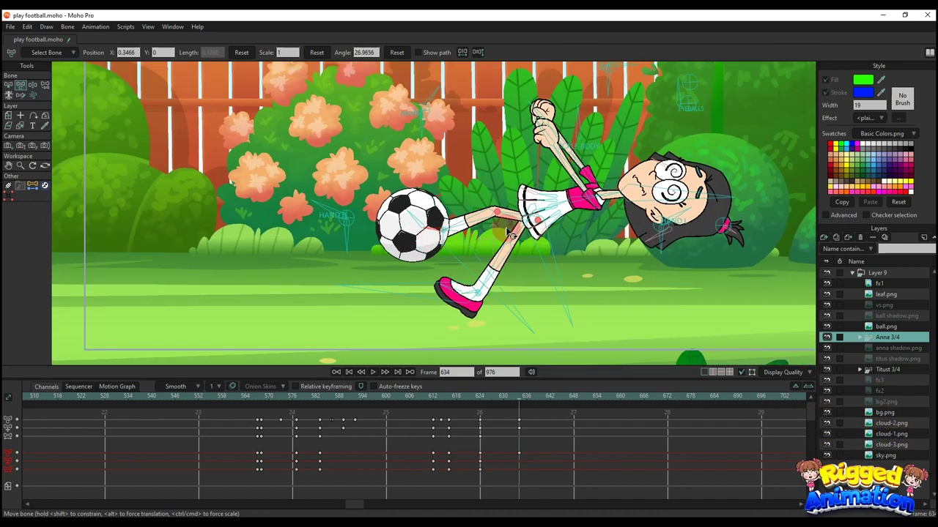
scroll(506, 232, "down", 4)
left_click(473, 396)
key("Return")
left_click(489, 397)
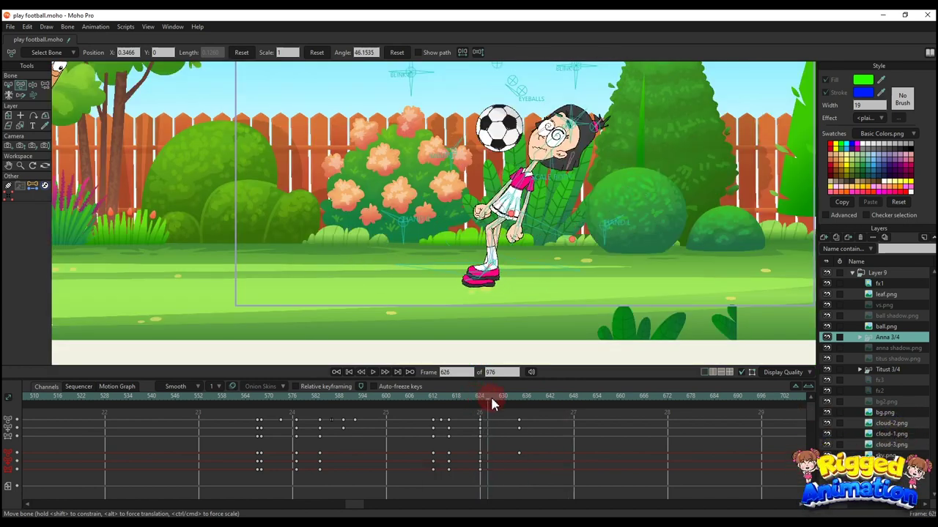
left_click_drag(491, 399, 535, 413)
left_click(518, 422)
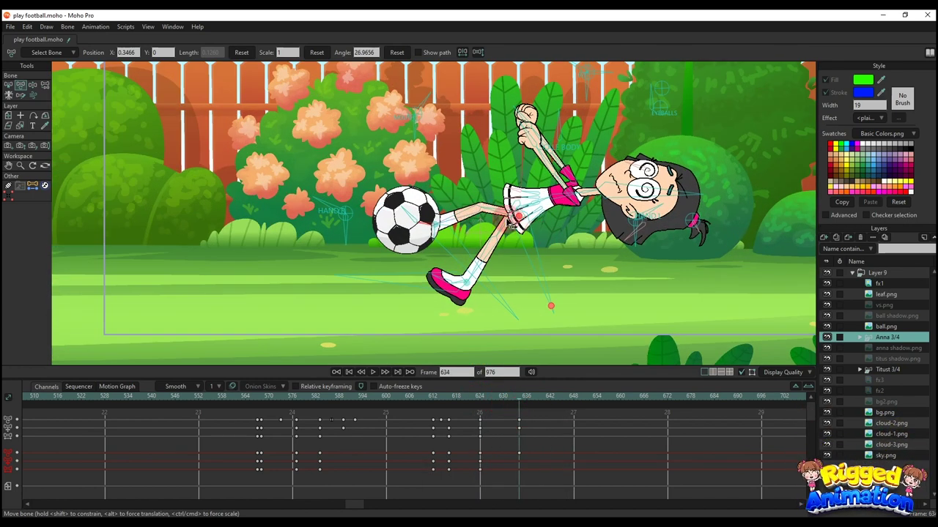
Step: Raise the girl's standing leg off the grass beside the other leg at frame 634, and scrub around the pose
left_click(452, 317)
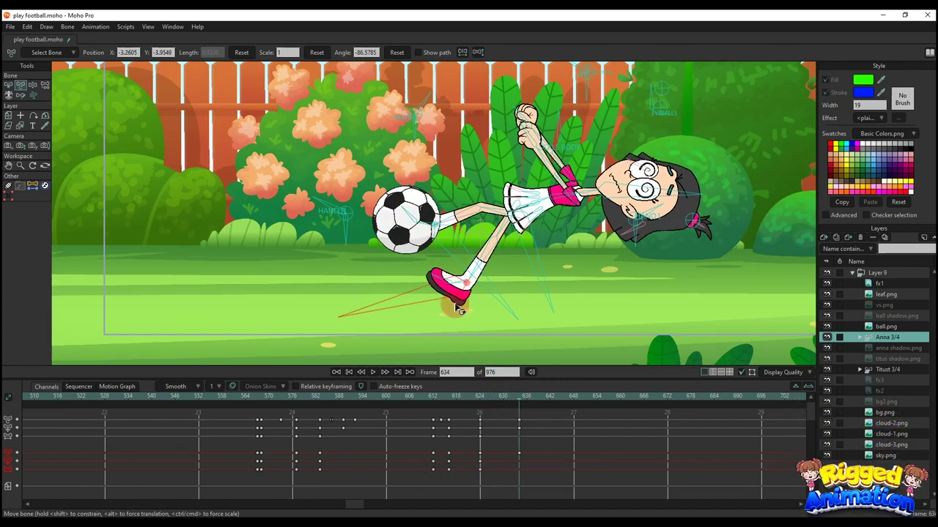
left_click_drag(460, 270, 428, 187)
scroll(537, 258, "down", 5)
scroll(571, 245, "up", 4)
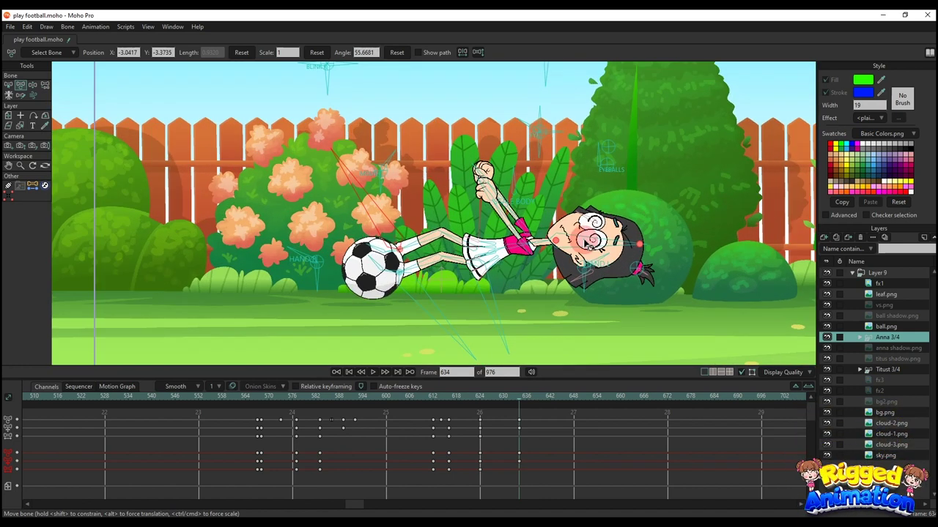
left_click(500, 397)
left_click(523, 415)
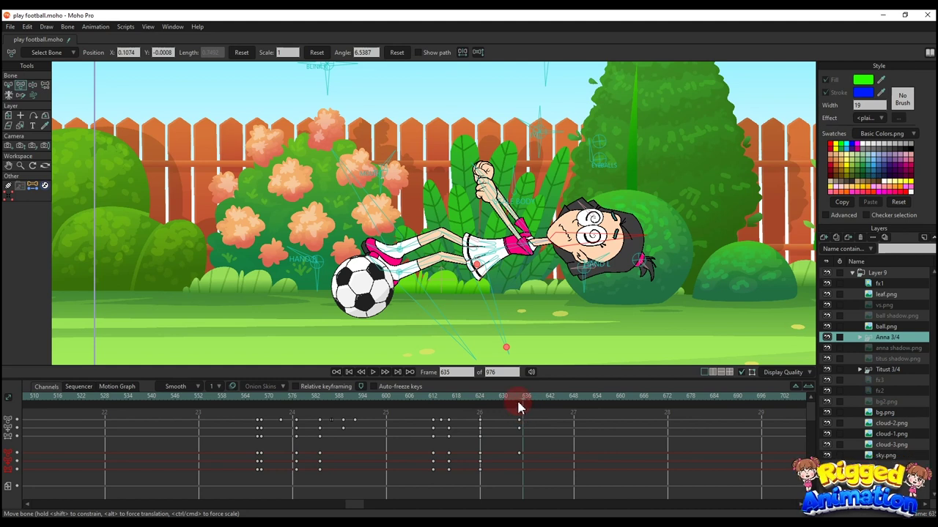
left_click(518, 407)
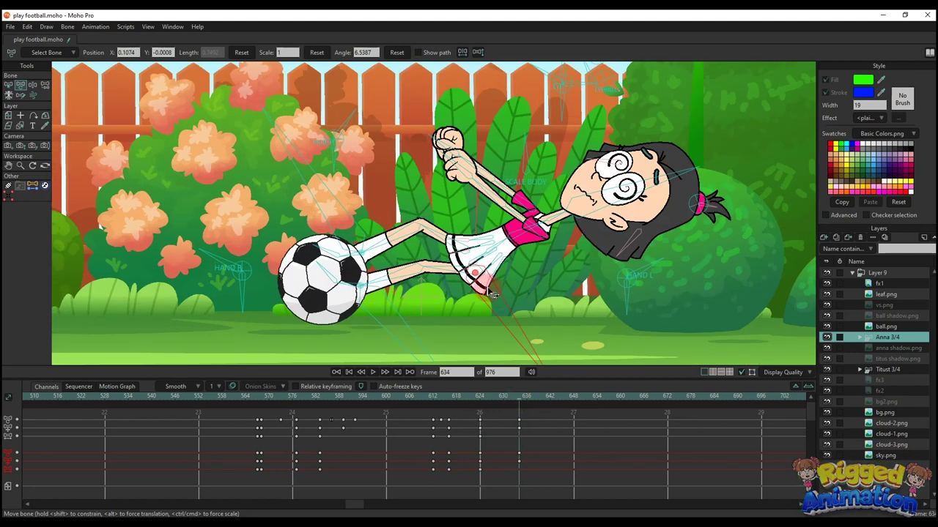
Step: Lift both of the girl's feet above the ball at frame 634 and turn their toes upwards
left_click_drag(361, 252, 402, 209)
scroll(393, 212, "up", 3)
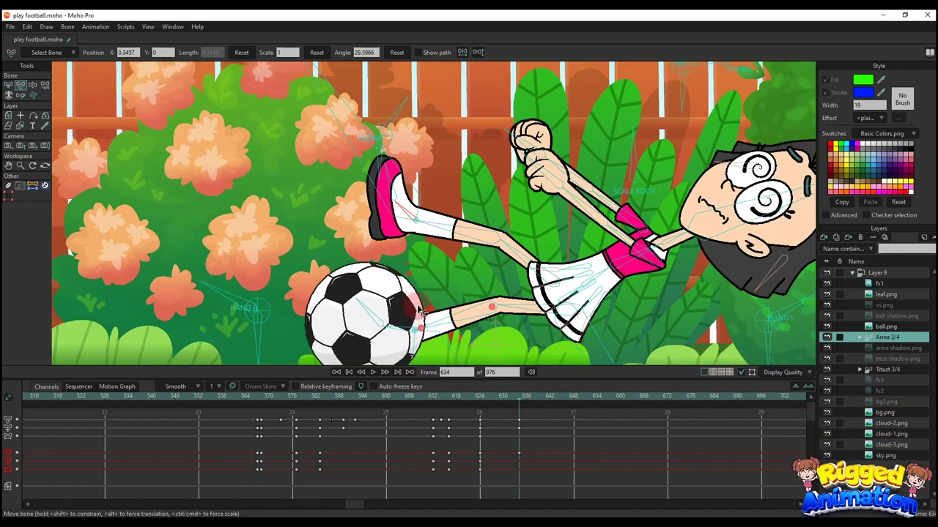
left_click_drag(428, 348, 412, 245)
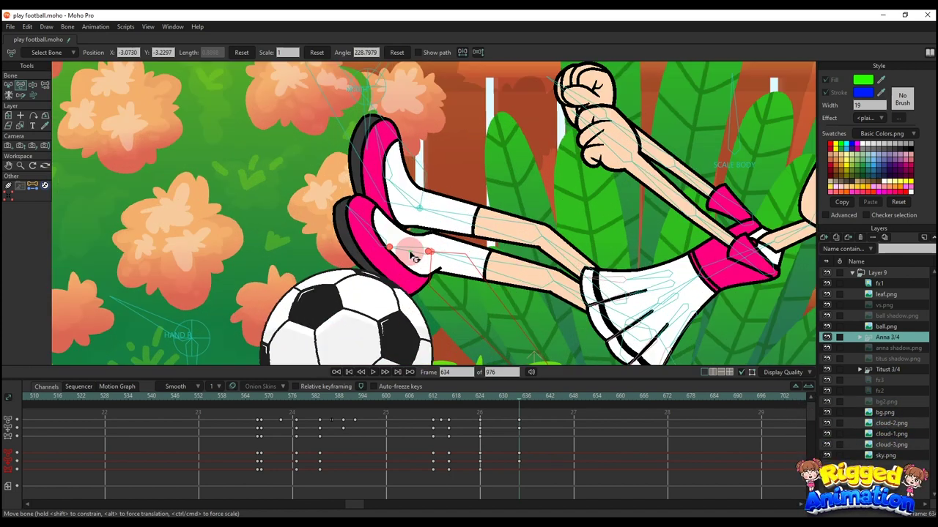
scroll(412, 245, "up", 2)
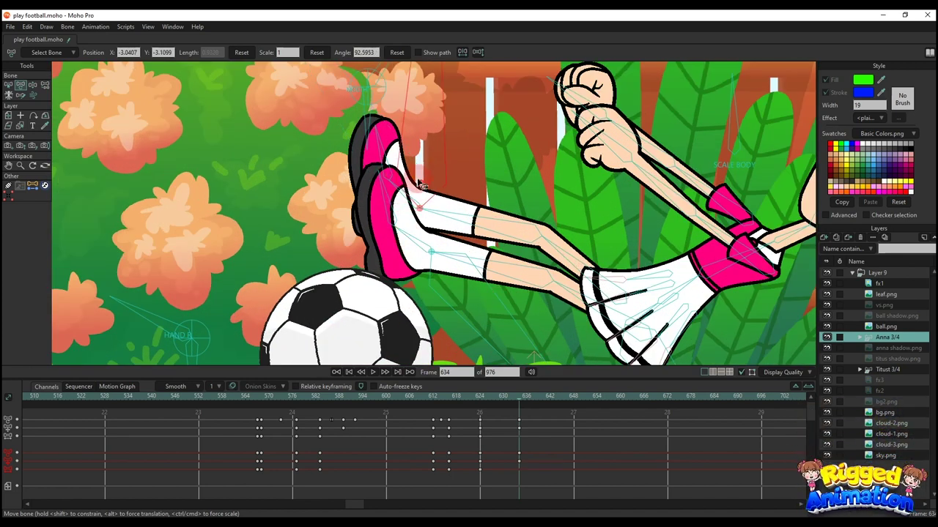
left_click_drag(420, 192, 434, 193)
Step: Adjust the upper bones of the girl's skirt to suit the falling pose at frame 634
left_click(522, 215)
scroll(619, 278, "up", 2)
left_click_drag(628, 277, 643, 264)
scroll(640, 264, "down", 4)
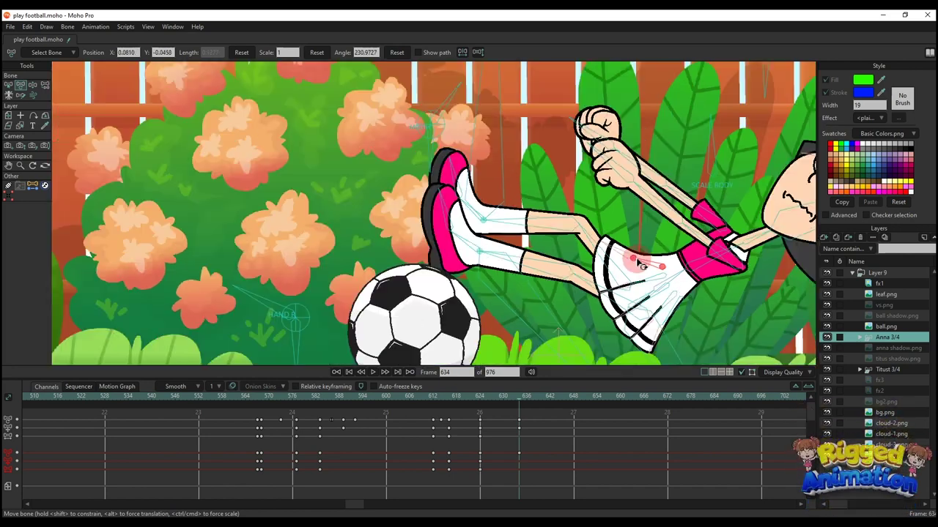
Step: Swing the girl's arms upwards and spread them apart at frame 634
scroll(638, 263, "down", 5)
scroll(598, 265, "up", 5)
left_click_drag(604, 233, 592, 175)
left_click_drag(602, 183, 614, 187)
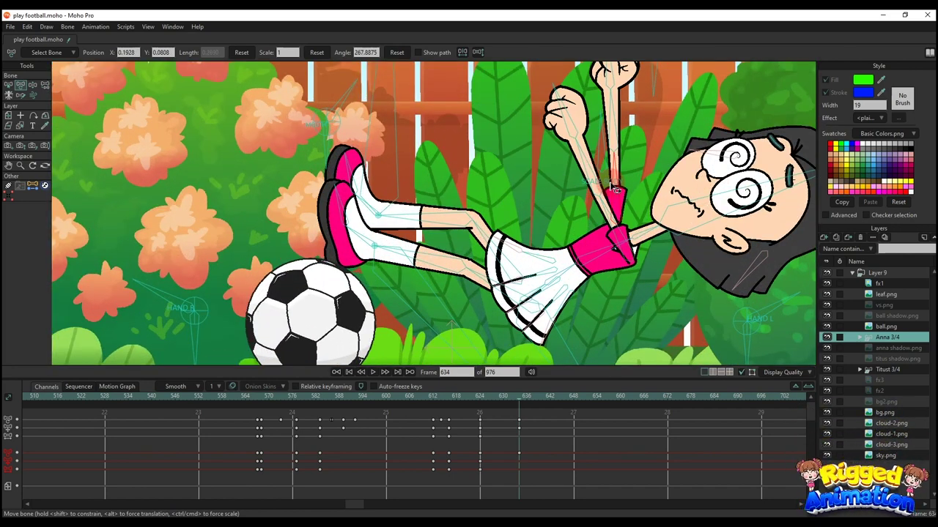
scroll(616, 189, "down", 4)
Step: Scrub through the fall and adjust the tilt of the girl's neck and head at frame 634
left_click(484, 397)
left_click(518, 412)
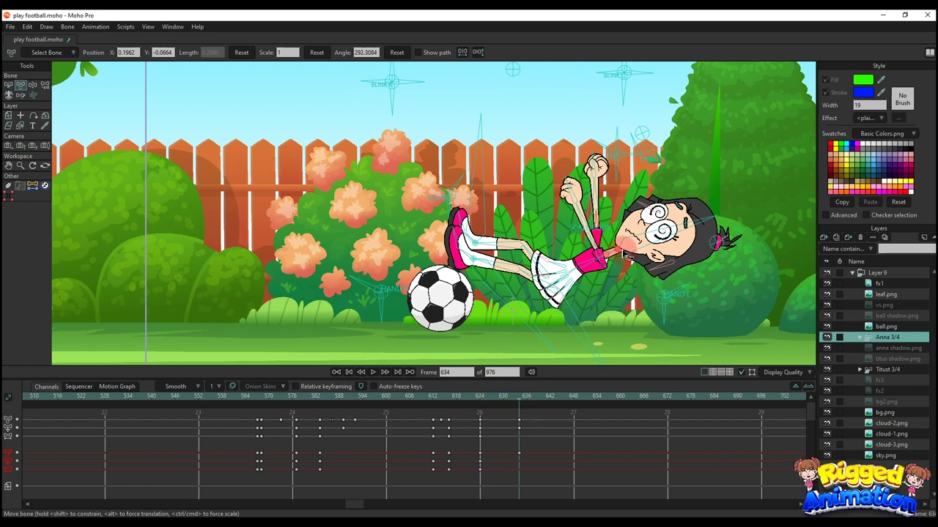
left_click_drag(623, 251, 625, 257)
left_click_drag(692, 226, 695, 211)
Step: At frame 630, reposition the girl's feet and lower legs for the in-between pose of the backward fall
mouse_move(510, 406)
left_mouse_down()
mouse_move(477, 405)
mouse_move(503, 402)
left_mouse_up()
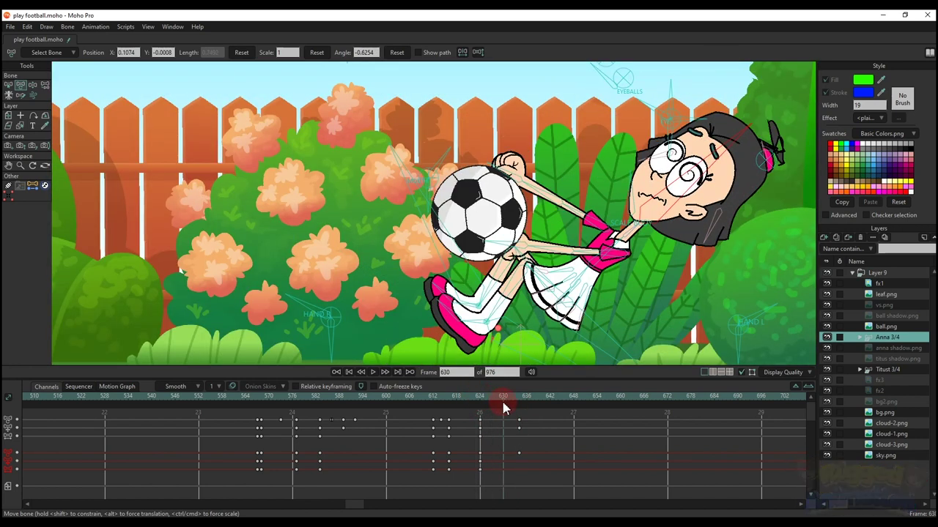
left_click_drag(497, 327, 464, 362)
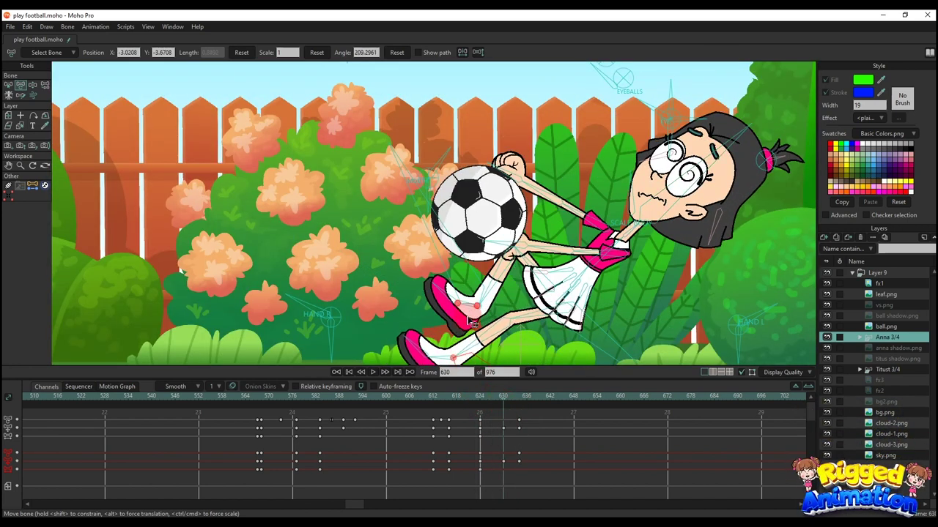
left_click_drag(474, 299, 487, 311)
scroll(505, 316, "down", 2)
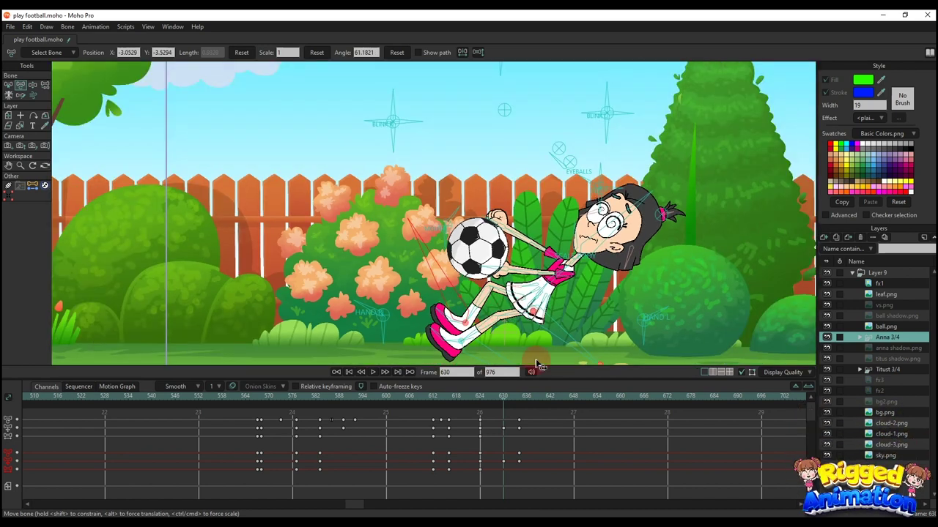
Step: At frame 641, lower the girl's body and rotate her torso and head back to a nearly horizontal lying pose
left_click_drag(492, 403, 545, 413)
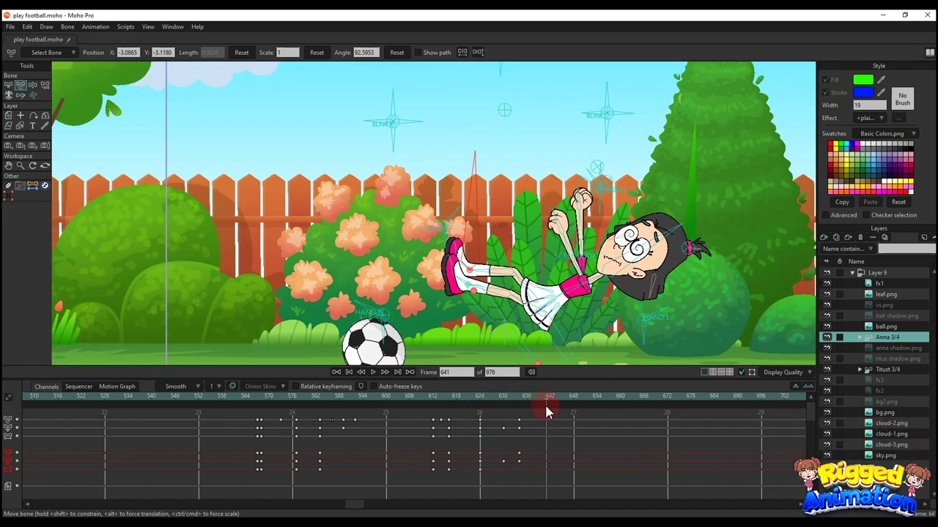
left_click_drag(541, 333, 517, 256)
left_click(518, 253)
scroll(517, 212, "up", 8)
left_click_drag(517, 209, 551, 348)
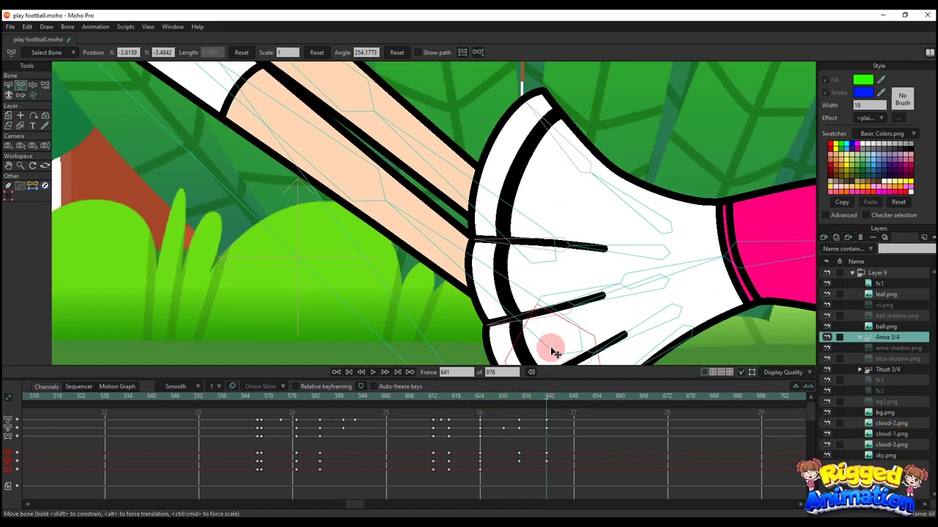
scroll(551, 348, "down", 8)
scroll(576, 280, "up", 1)
left_click_drag(551, 272, 554, 279)
left_click(644, 288)
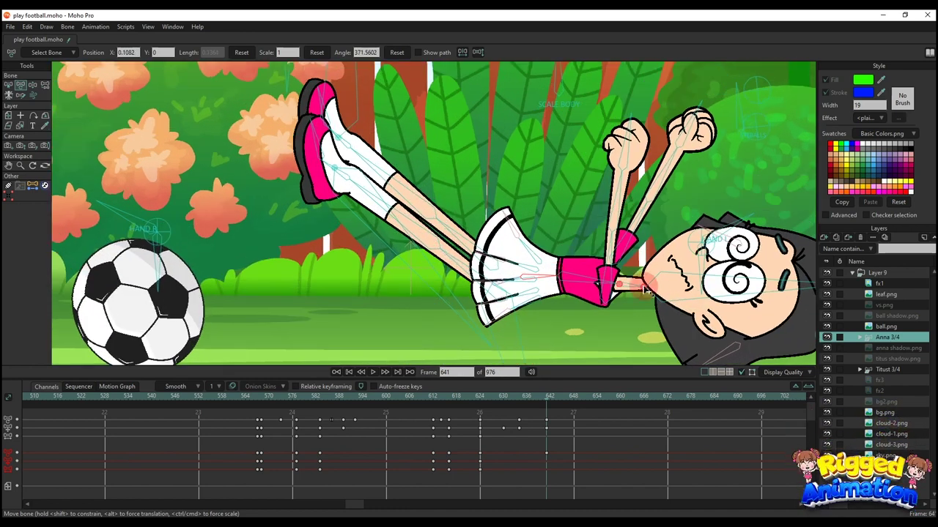
Step: Lower the girl's arms beneath her head and bring both feet down level with her body at frame 641
left_click_drag(607, 294, 654, 314)
left_click_drag(621, 243, 646, 257)
scroll(646, 258, "down", 5)
scroll(542, 219, "up", 2)
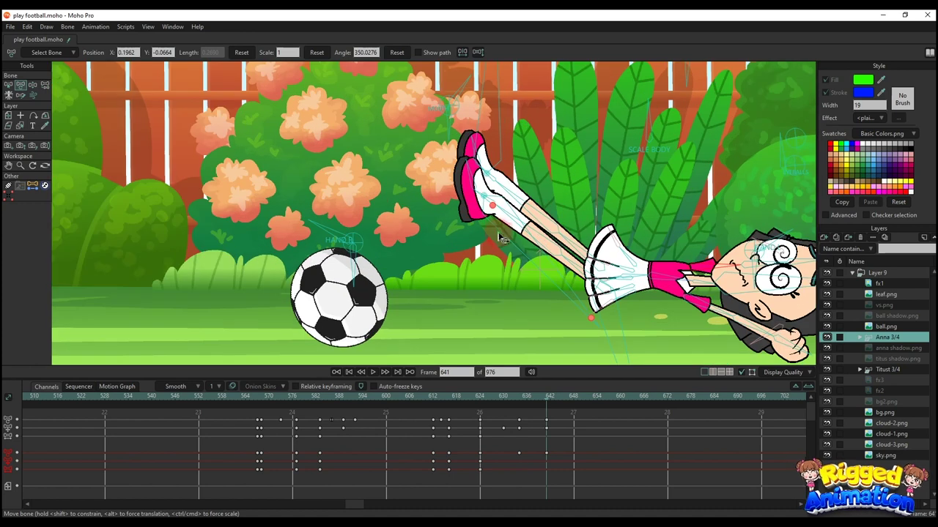
left_click_drag(480, 211, 475, 311)
left_click_drag(487, 176, 491, 285)
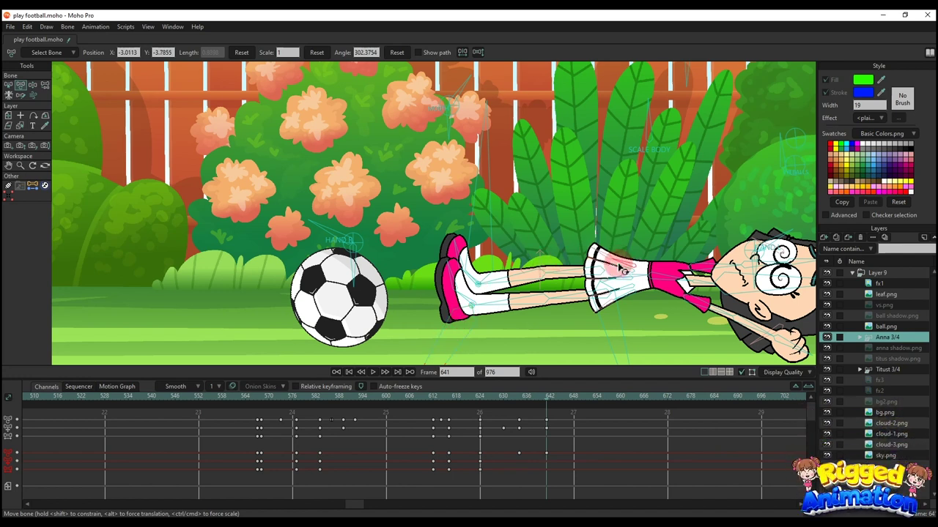
Step: Rotate the girl's skirt bones and adjust her upper body so they lie flat with the legs at frame 641
scroll(621, 270, "up", 3)
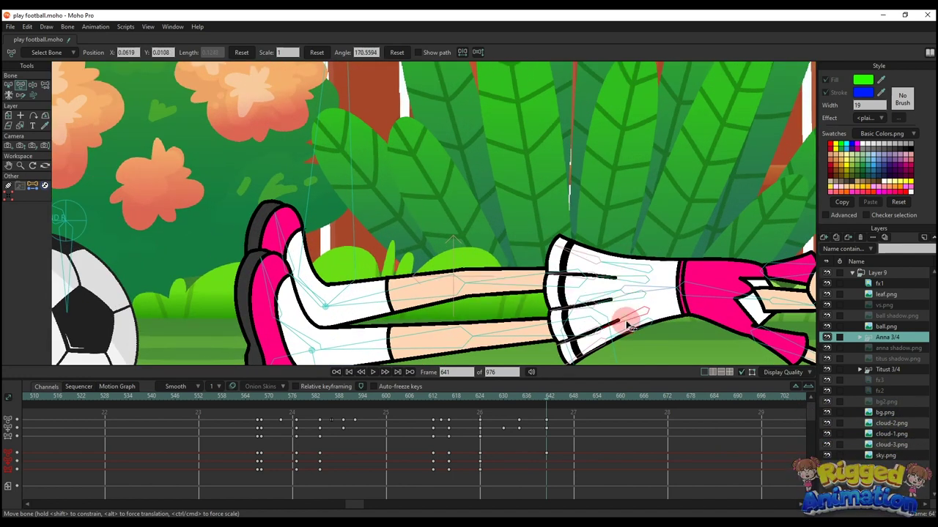
left_click_drag(627, 325, 621, 315)
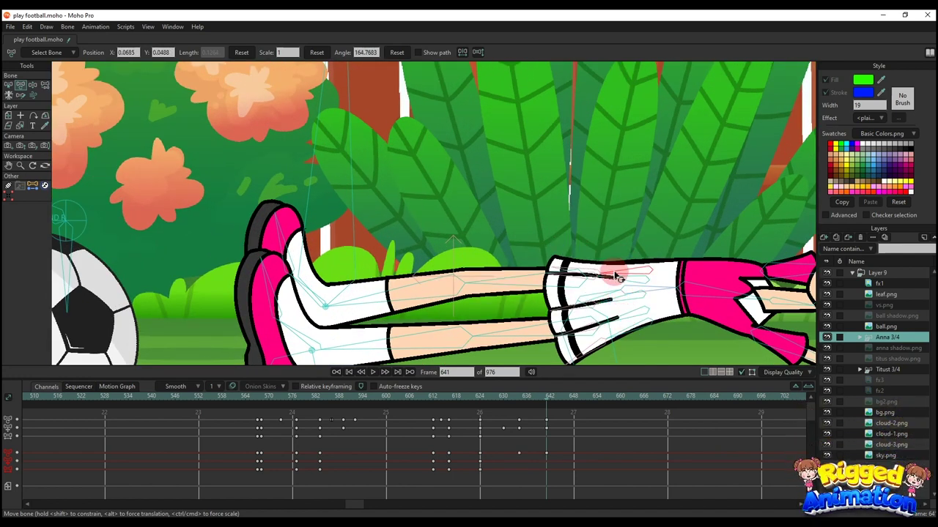
scroll(594, 269, "down", 6)
scroll(589, 272, "up", 5)
left_click_drag(636, 273, 635, 273)
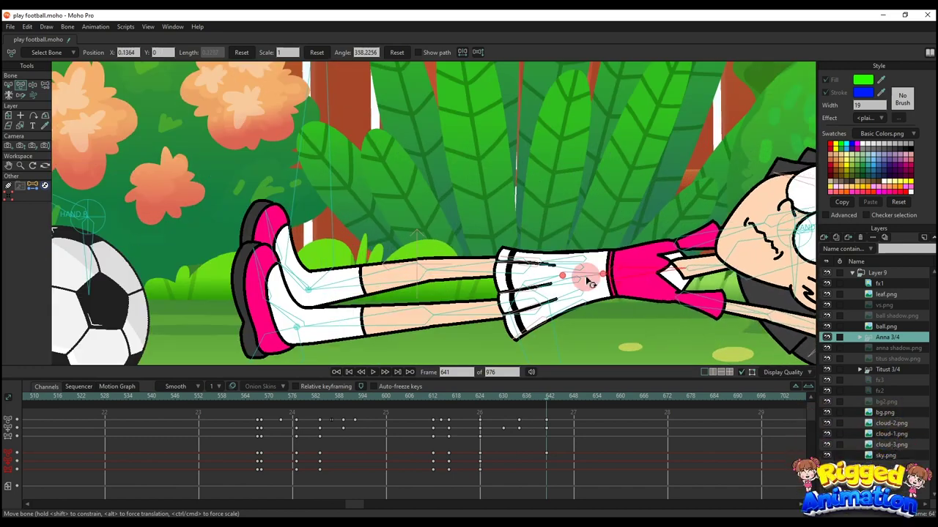
scroll(589, 284, "down", 3)
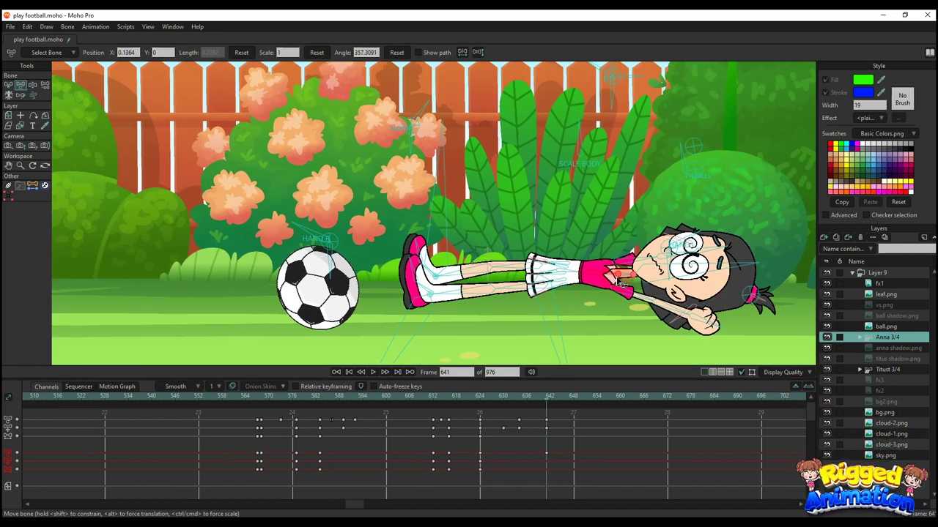
Step: Preview the fall, key the girl's layer position at frame 634, and move the layer down to Y 1.9423 at frame 641
scroll(571, 318, "down", 3)
left_click(477, 399)
key("space")
scroll(507, 294, "down", 3)
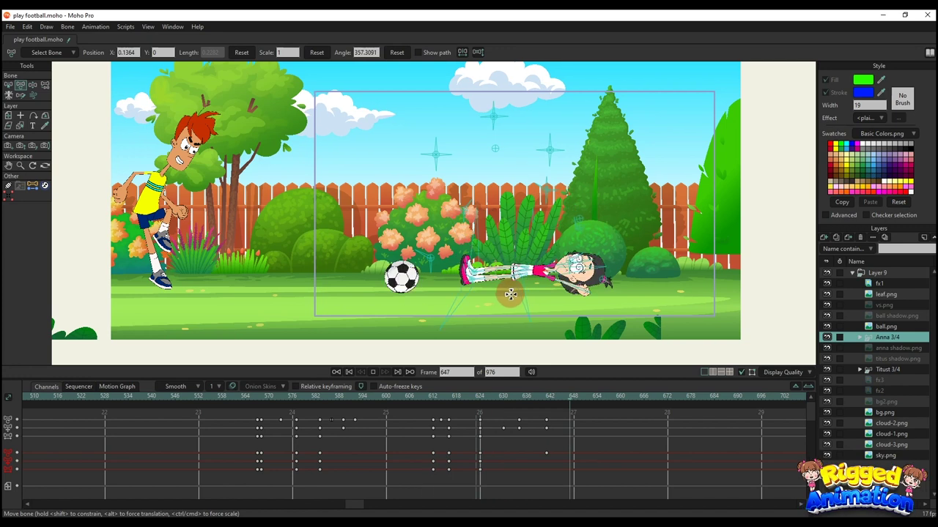
left_click(549, 423)
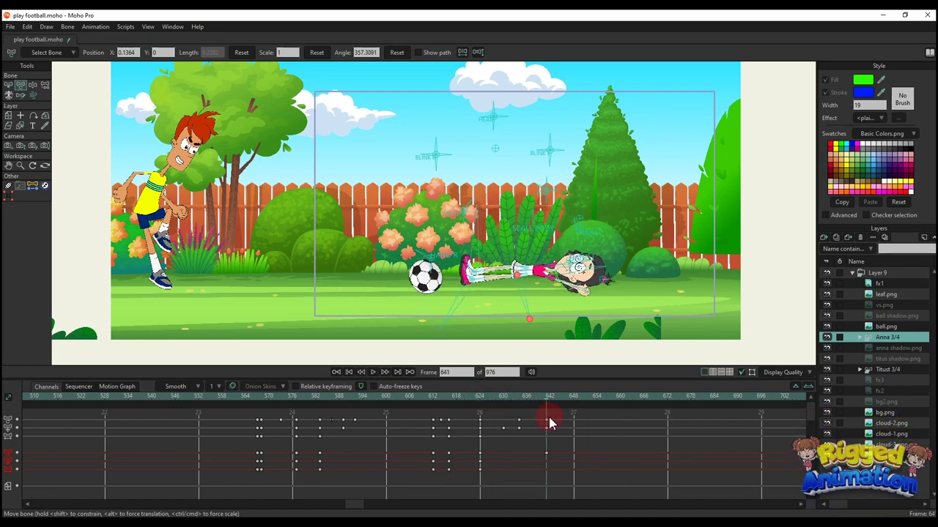
key("m")
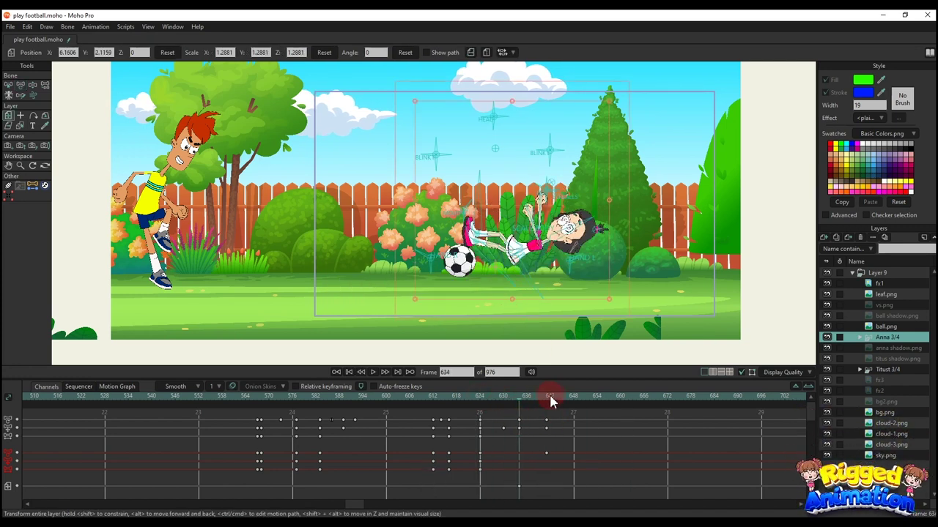
left_click(550, 401)
left_click_drag(543, 272, 544, 283)
left_click(482, 401)
key("space")
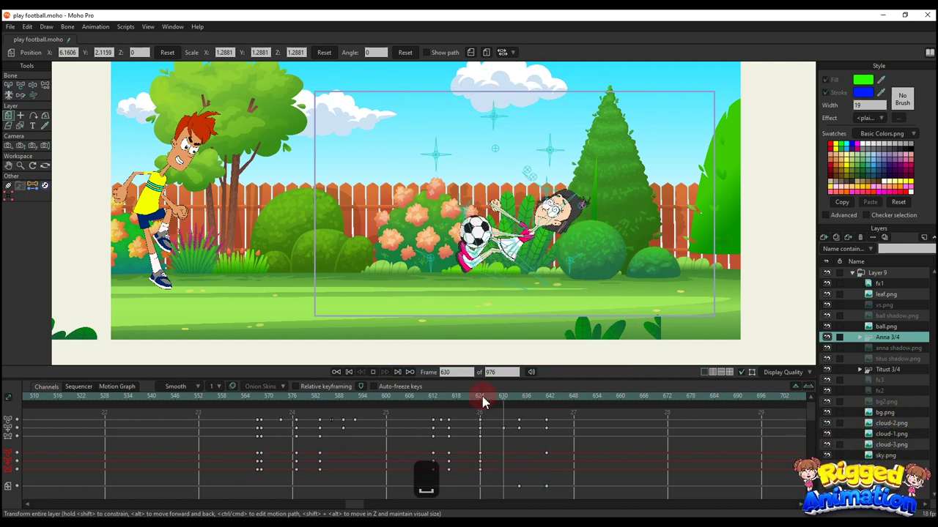
left_click(432, 398)
key("space")
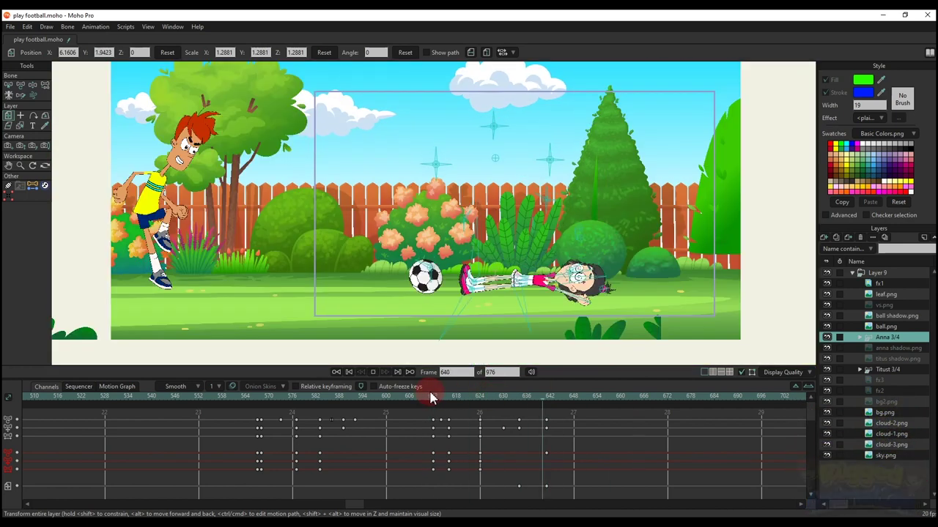
Step: Reposition the girl's feet at frame 632 to refine the in-between pose, and replay the fall
left_click_drag(432, 398, 516, 419)
left_click(511, 396)
key("t")
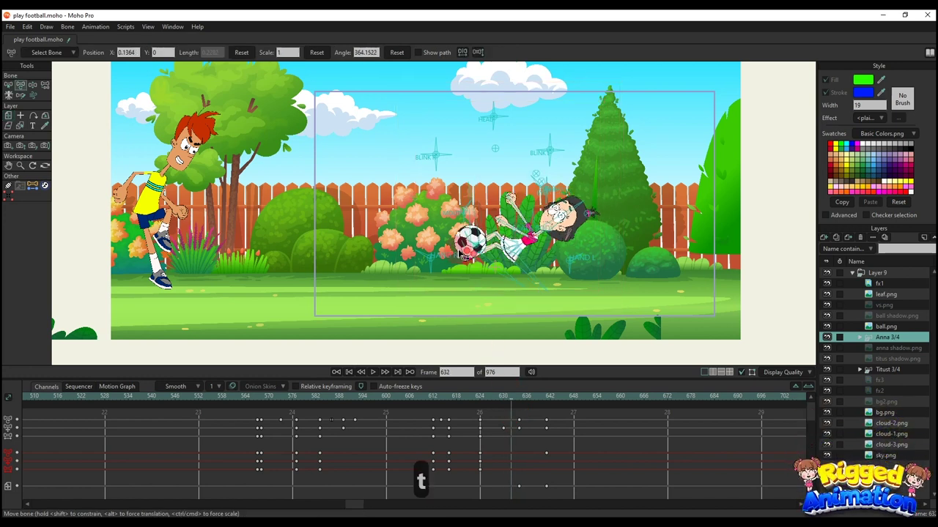
scroll(464, 250, "up", 5)
left_click_drag(489, 255, 498, 301)
left_click_drag(593, 225, 617, 179)
key("space")
scroll(608, 249, "down", 5)
left_click(527, 407)
left_click_drag(527, 407, 480, 408)
Step: Change the shapes of the girl's left and right hands with the HAND L and HAND R control bones at frame 624
scroll(571, 254, "up", 5)
left_click(571, 254)
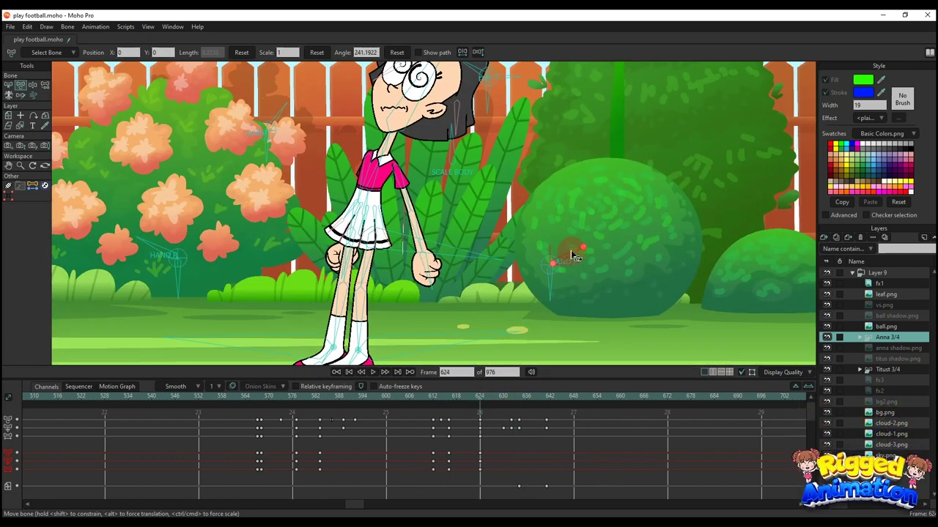
right_click(451, 454)
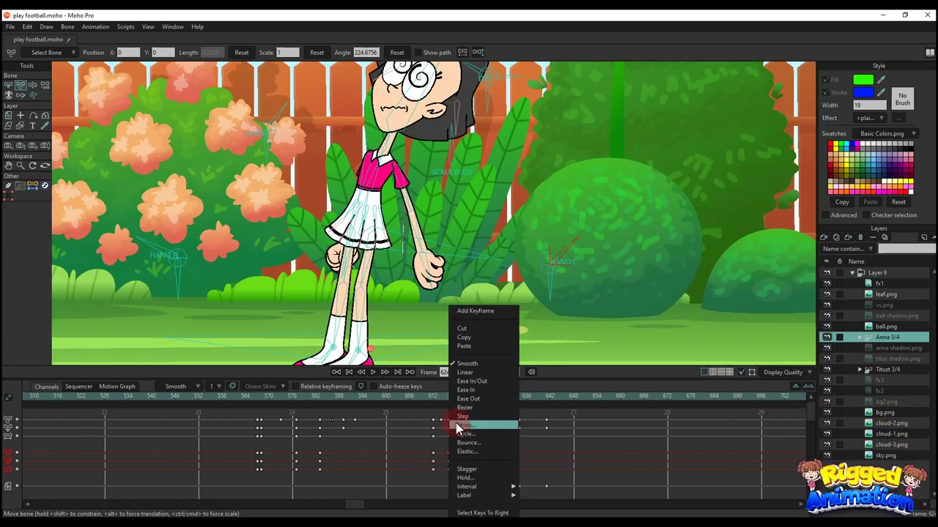
left_click(529, 443)
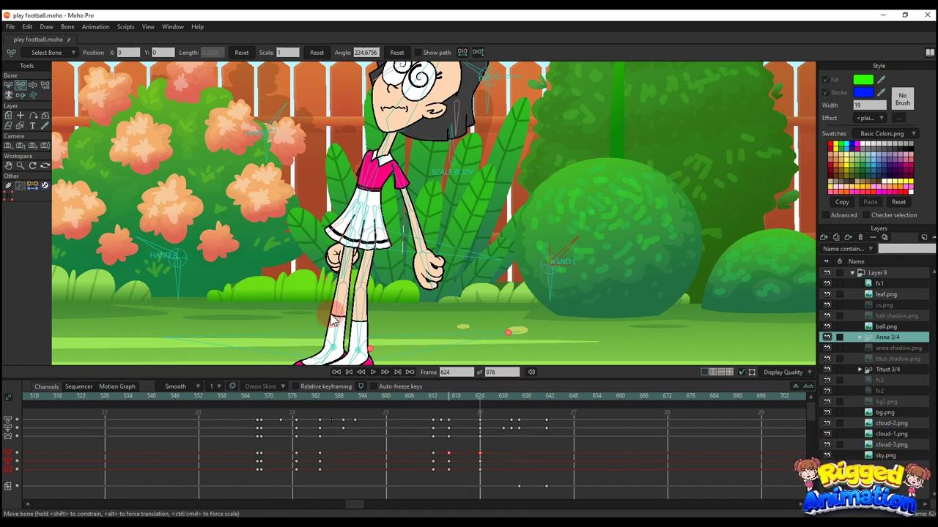
left_click(156, 244)
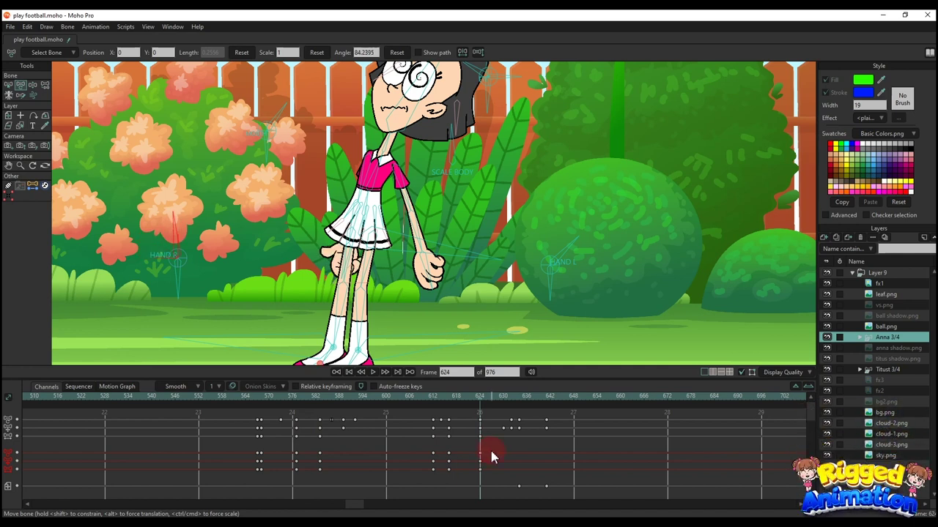
right_click(450, 458)
left_click(521, 450)
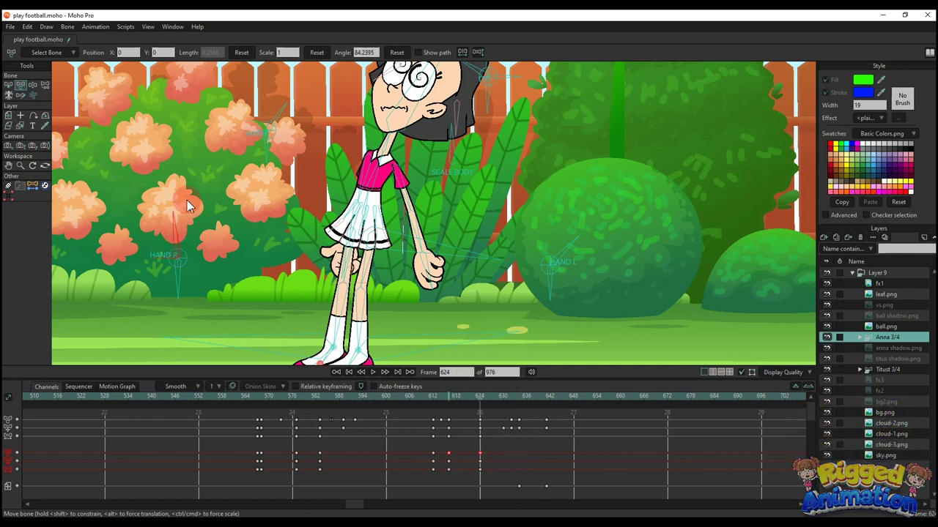
left_click(176, 227)
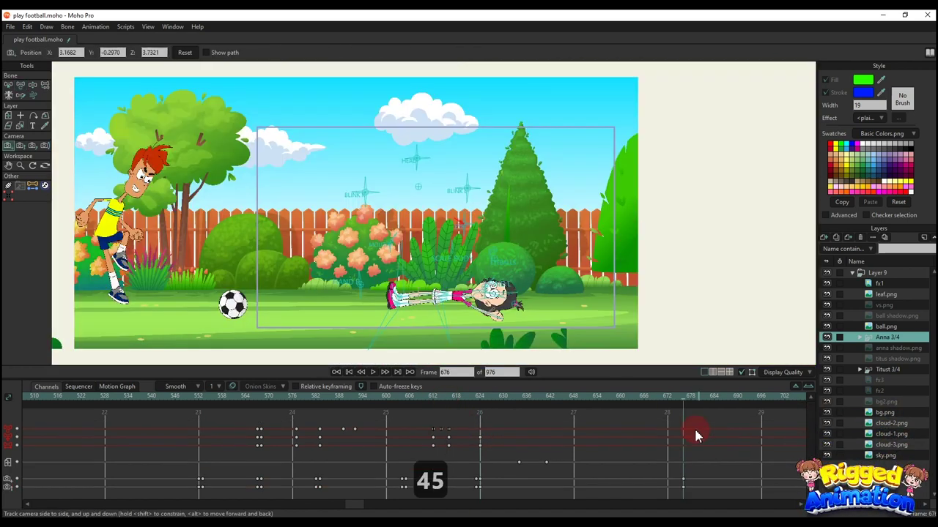
Step: At frame 677, zoom out and track the camera to X 0.8498, Y 0.1502 so it frames both children and the ball
left_click(672, 406)
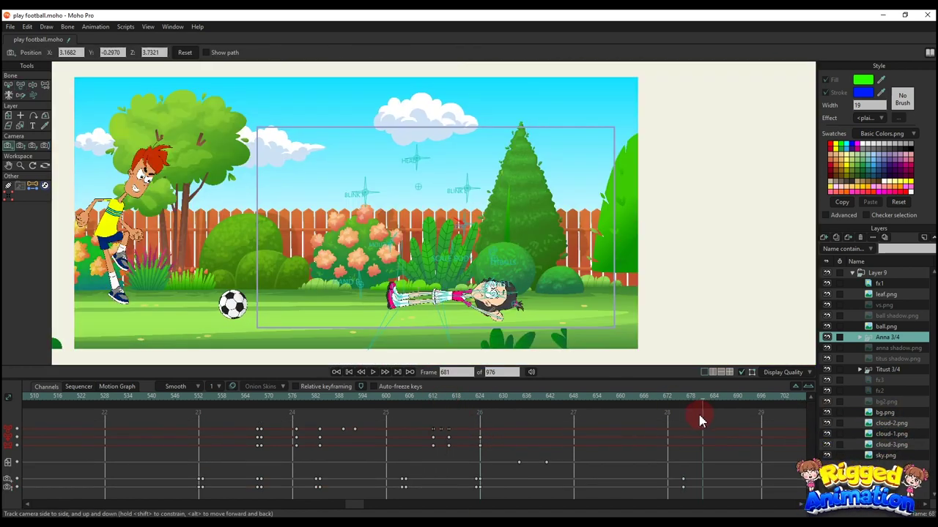
key("4")
key("4")
key("5")
key("4")
left_click_drag(346, 202, 364, 226)
key("5")
key("4")
left_click_drag(368, 225, 437, 236)
key("5")
key("4")
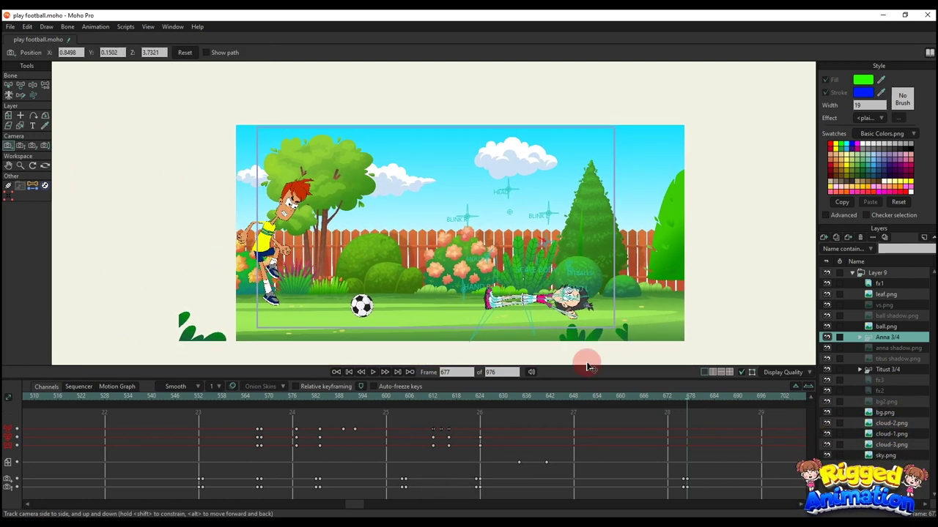
Step: Freeze the pose of the Titust 3/4 layer at frame 676 and move the boy beside the ball at frame 677
left_click(870, 371)
left_click(684, 398)
key("ctrl+f")
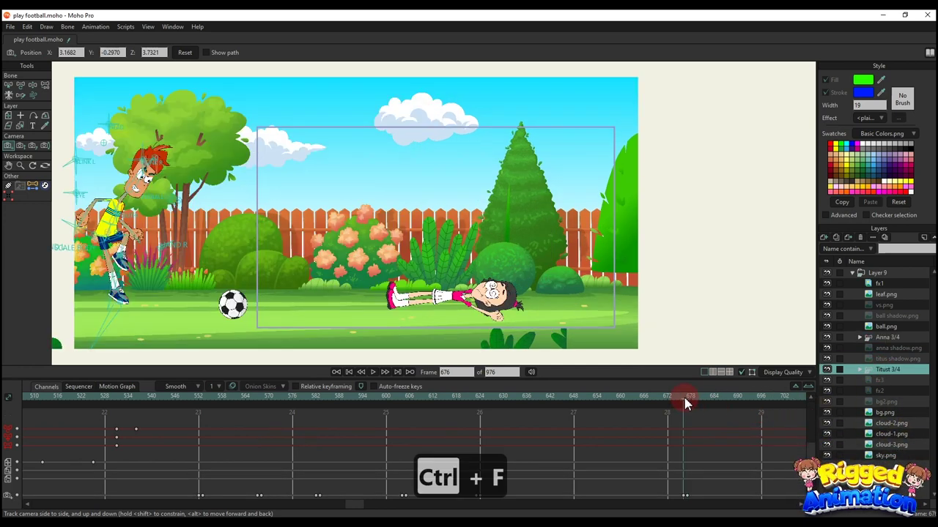
left_click(691, 398)
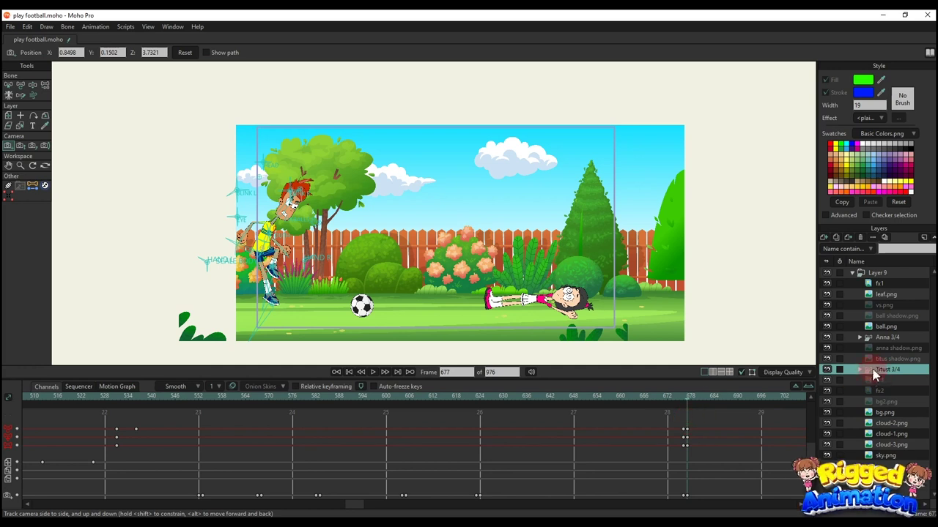
left_click_drag(309, 278, 325, 276)
mouse_move(678, 400)
left_mouse_down()
mouse_move(611, 400)
mouse_move(683, 405)
left_mouse_up()
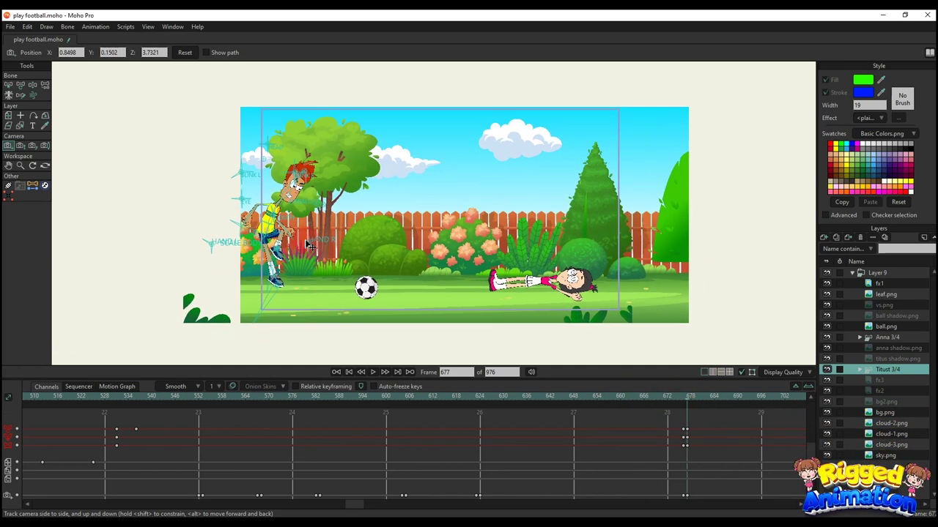
key("m")
left_click(325, 292)
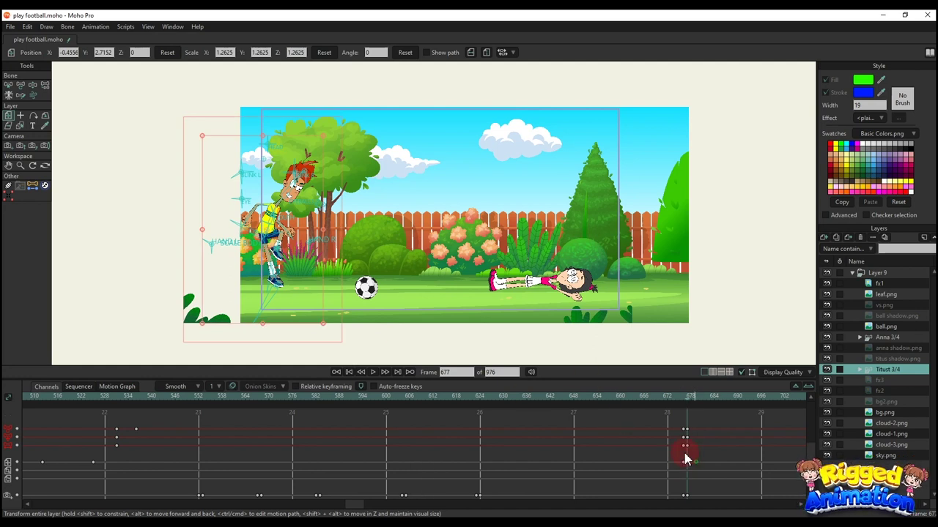
left_click_drag(273, 263, 333, 267)
Step: Copy the boy's angry standing pose from frame 120 and paste it at frame 677
scroll(704, 430, "up", 1)
left_click_drag(358, 503, 283, 504)
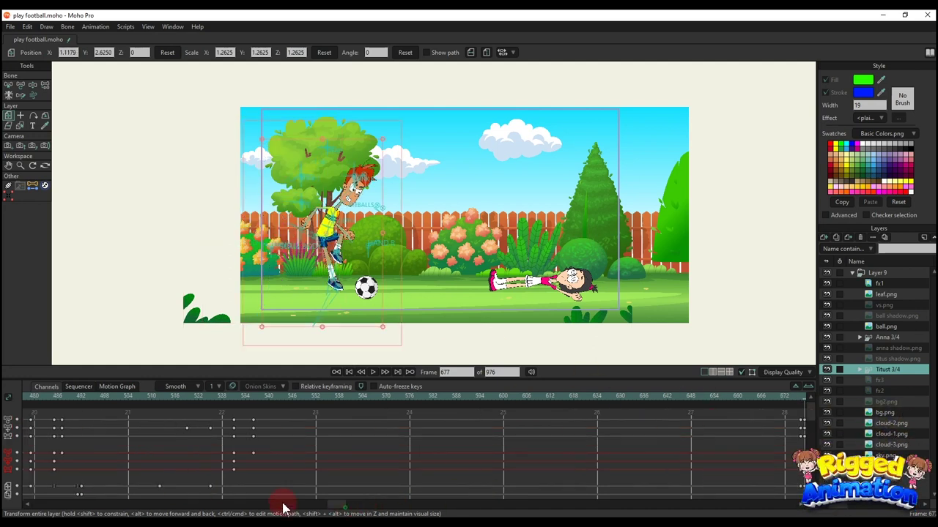
left_click(496, 397)
scroll(288, 218, "down", 5)
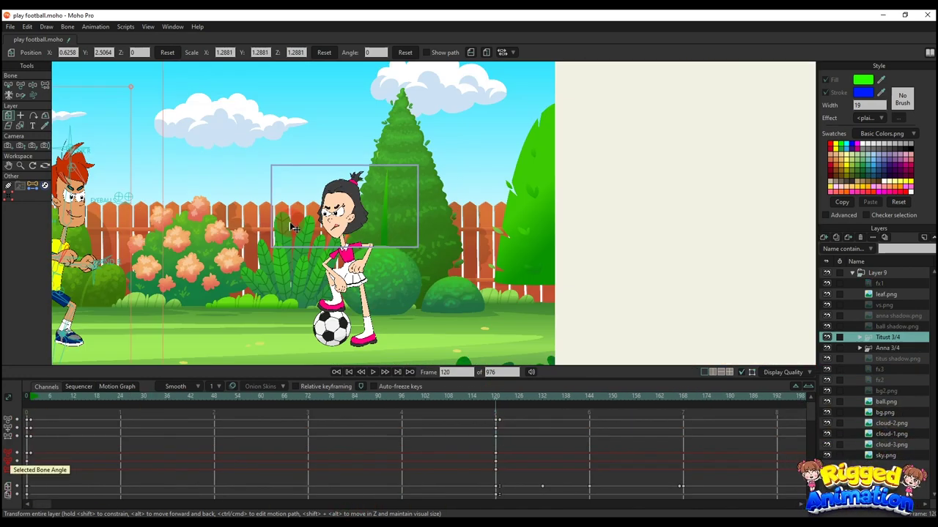
mouse_move(480, 409)
left_mouse_down()
mouse_move(496, 457)
mouse_move(475, 401)
left_mouse_up()
key("ctrl+c")
left_click_drag(53, 508, 427, 504)
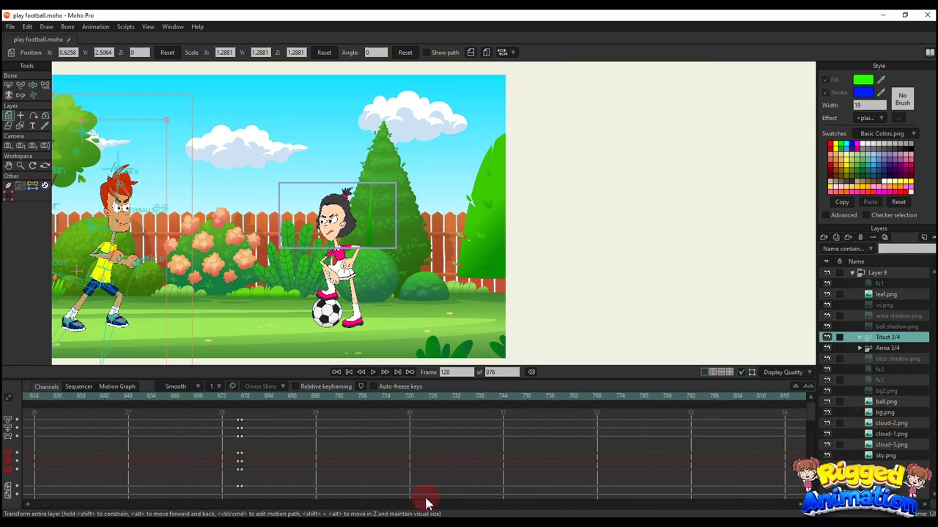
left_click(242, 403)
key("ctrl+v")
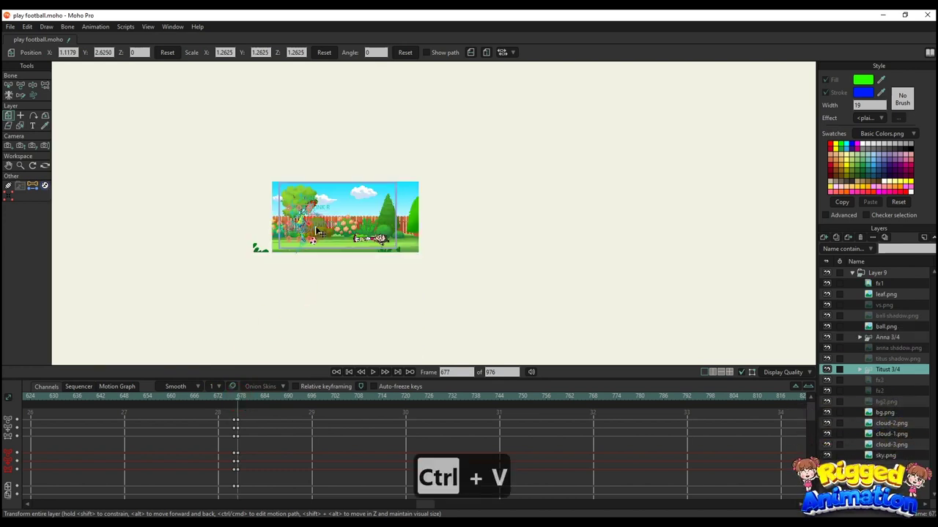
Step: At frame 686, bring the boy's back foot forward towards his front foot behind the ball
scroll(317, 232, "up", 5)
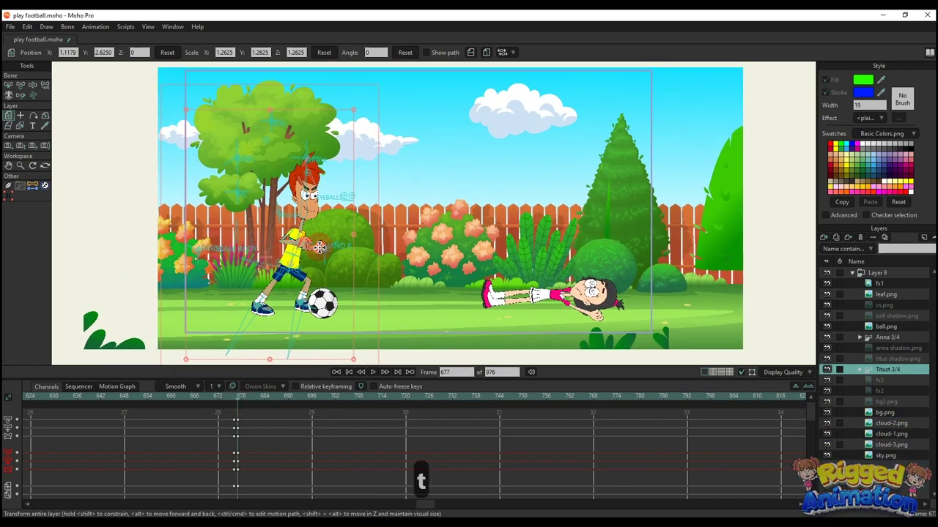
key("t")
scroll(319, 247, "up", 1)
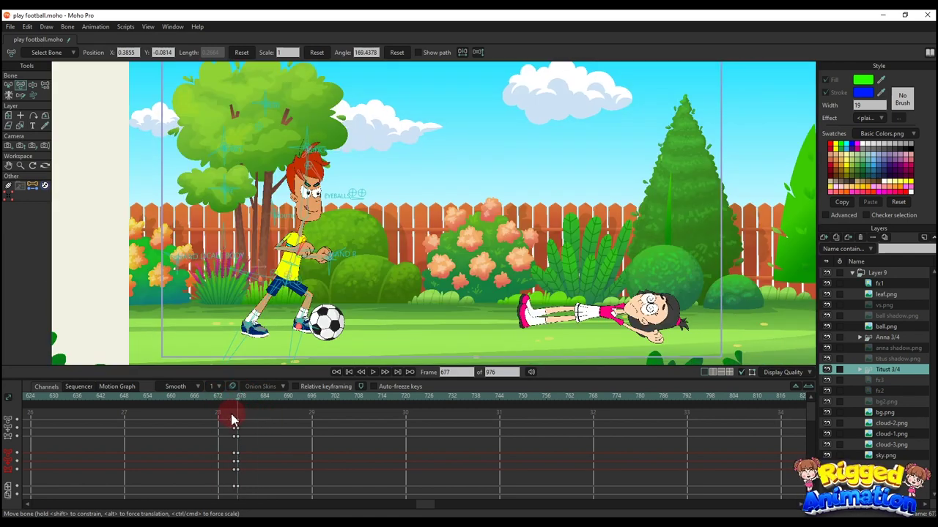
scroll(245, 278, "up", 3)
key("t")
scroll(257, 171, "up", 4)
scroll(257, 220, "down", 3)
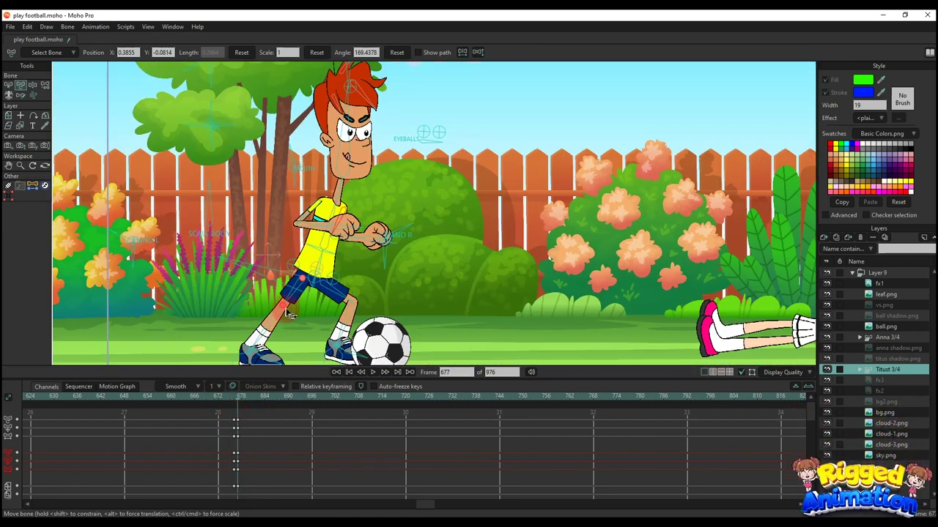
left_click_drag(284, 351, 282, 296)
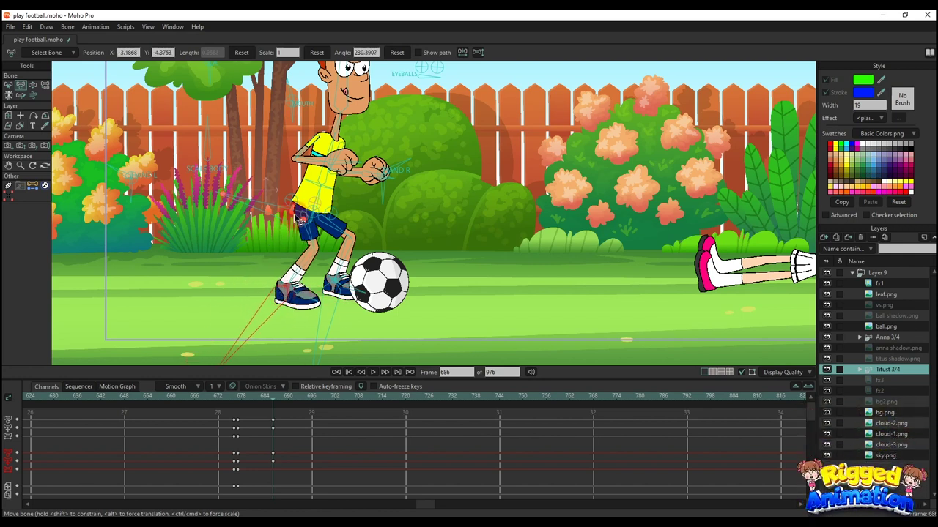
Step: At frame 686, lean the boy's torso forward and lower both of his arms to his sides
key("z")
key("y")
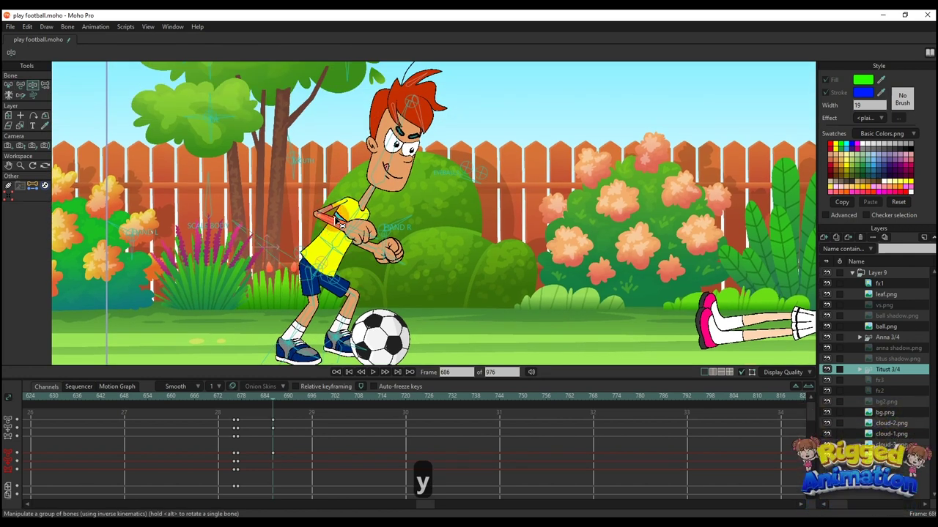
key("t")
scroll(359, 227, "up", 2)
left_click_drag(338, 211, 294, 236)
left_click_drag(383, 252, 378, 290)
scroll(411, 278, "down", 1)
left_click_drag(368, 230, 350, 291)
Step: At frame 677, give the boy a small round open mouth and turn his angry eyes into wide, surprised ones
left_click(238, 419)
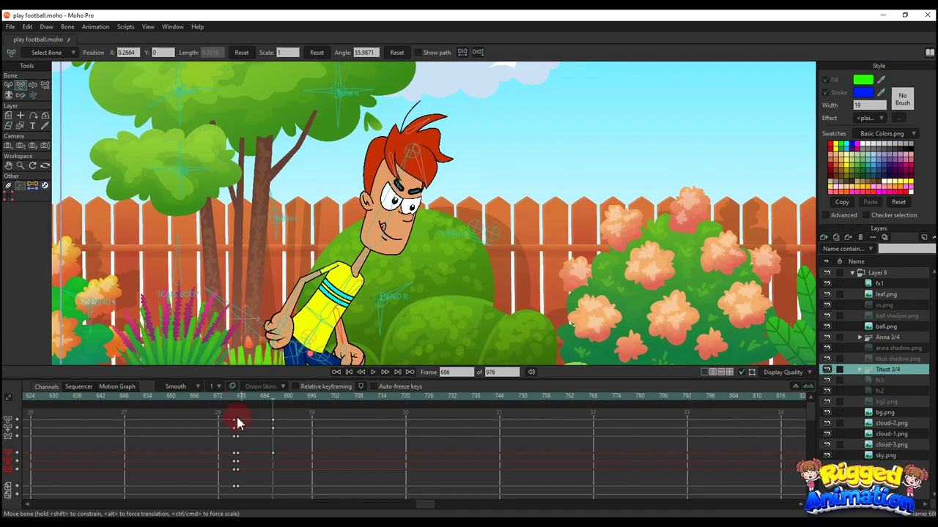
scroll(254, 329, "down", 1)
scroll(330, 216, "up", 1)
scroll(284, 202, "up", 2)
left_click(283, 204)
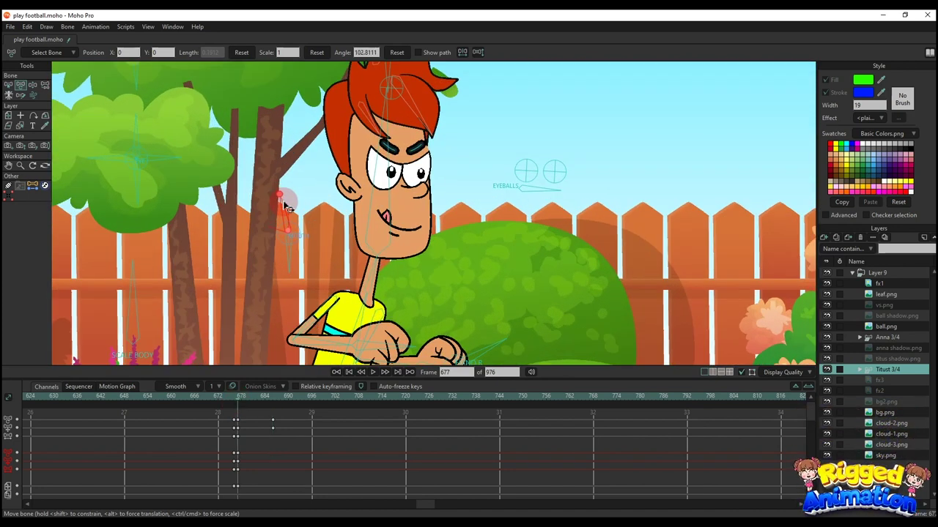
scroll(283, 205, "up", 2)
left_click_drag(280, 206, 274, 205)
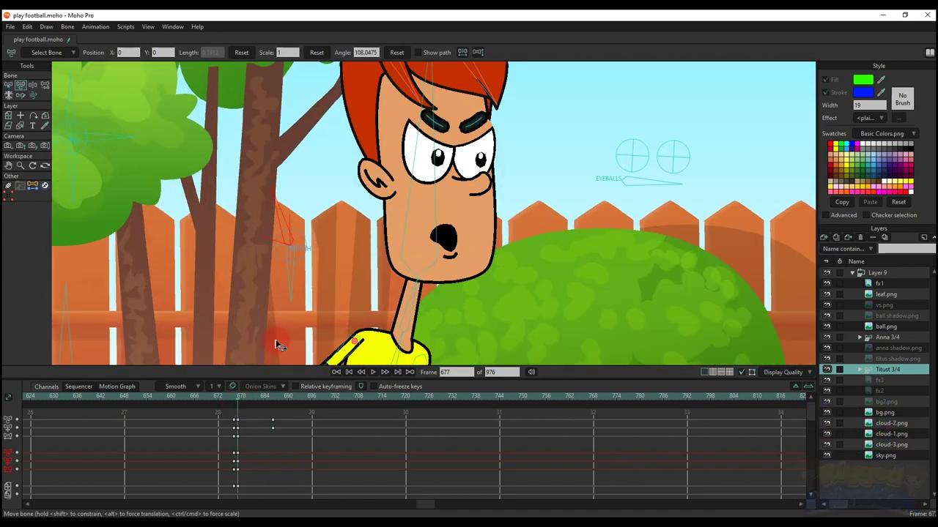
scroll(277, 344, "down", 3)
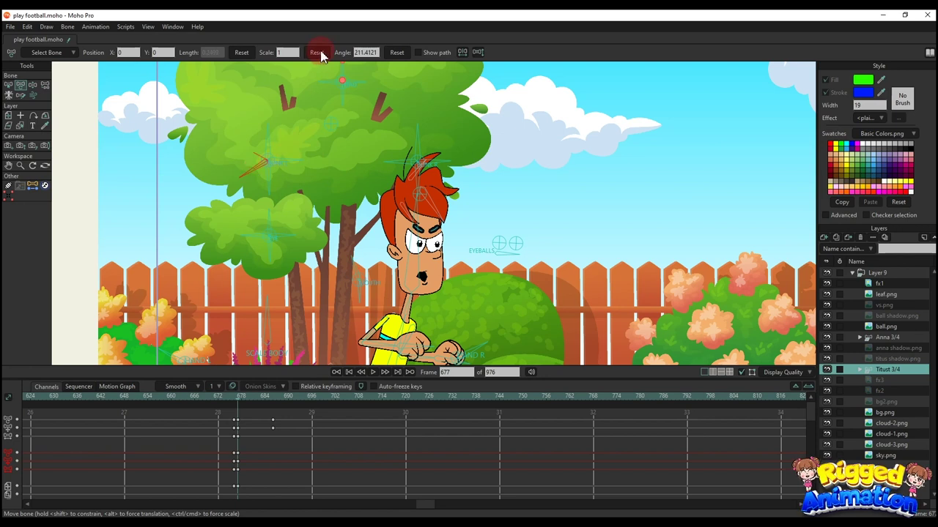
left_click_drag(245, 169, 306, 73)
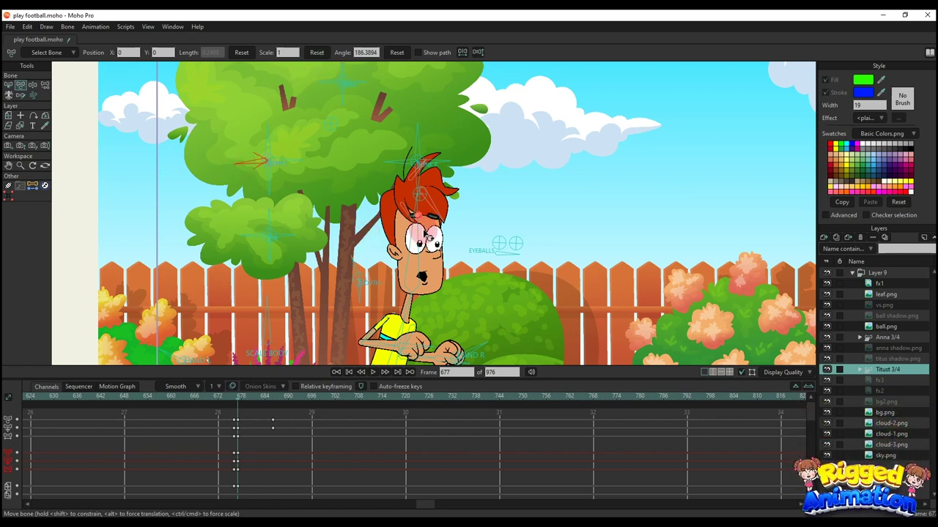
Step: At frame 686, adjust the boy's neck slightly and change his mouth to a worried open grimace
left_click_drag(241, 401, 277, 419)
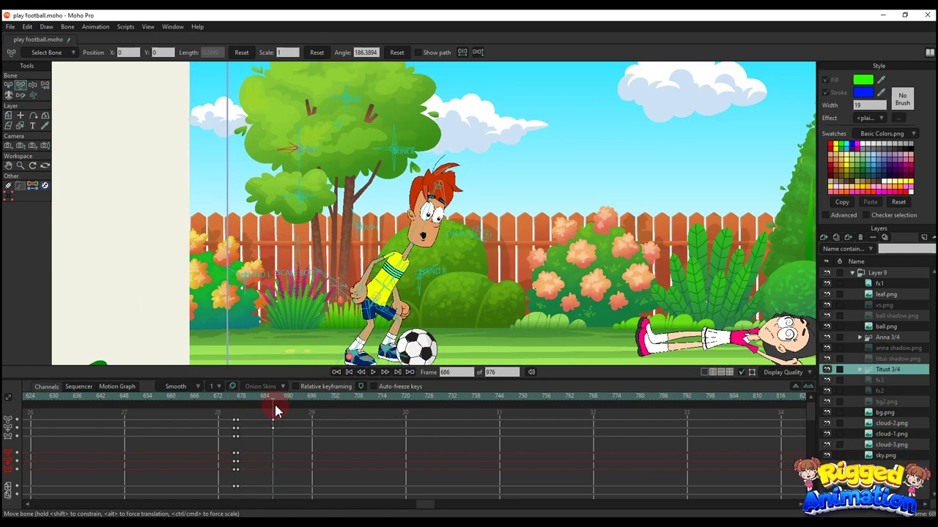
left_click(289, 151)
scroll(366, 209, "up", 2)
scroll(359, 220, "down", 4)
scroll(410, 202, "up", 3)
scroll(375, 220, "up", 2)
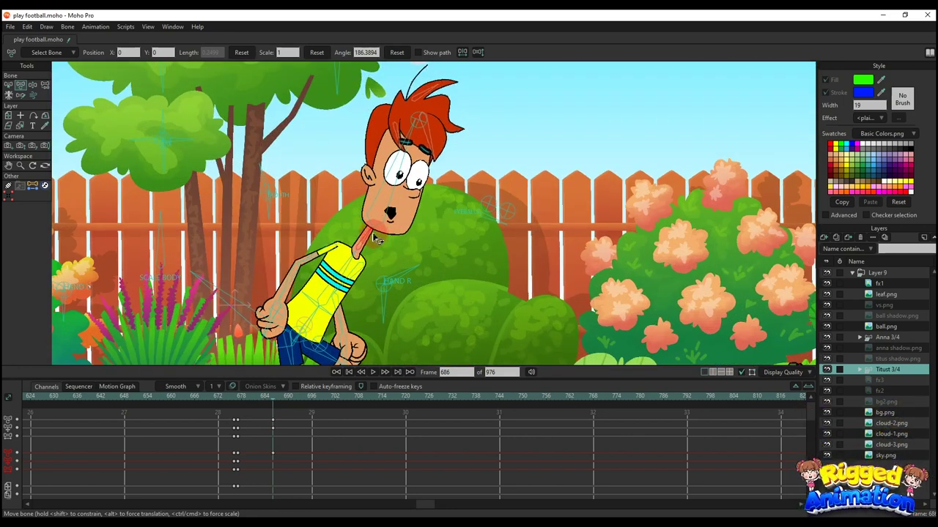
left_click_drag(374, 236, 368, 232)
scroll(344, 242, "down", 2)
scroll(304, 220, "up", 4)
left_click(287, 193)
scroll(286, 193, "up", 3)
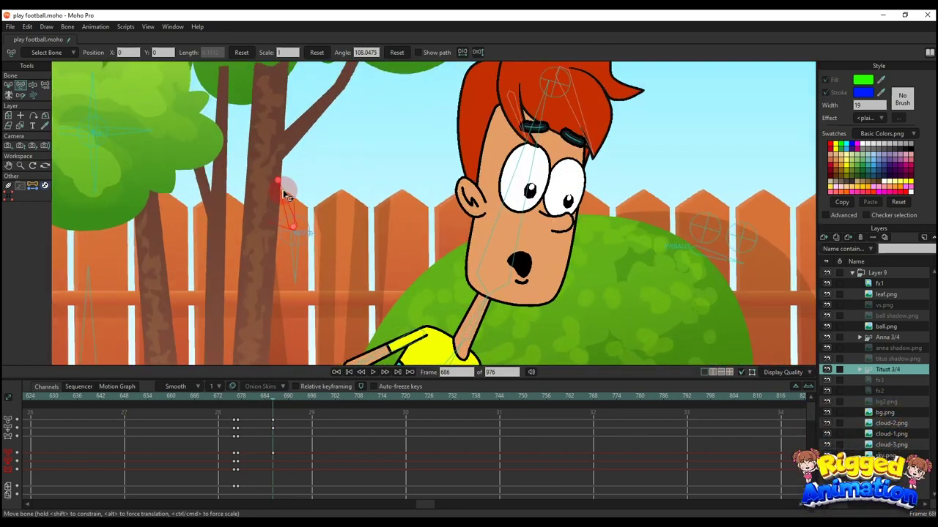
left_click_drag(287, 194, 402, 210)
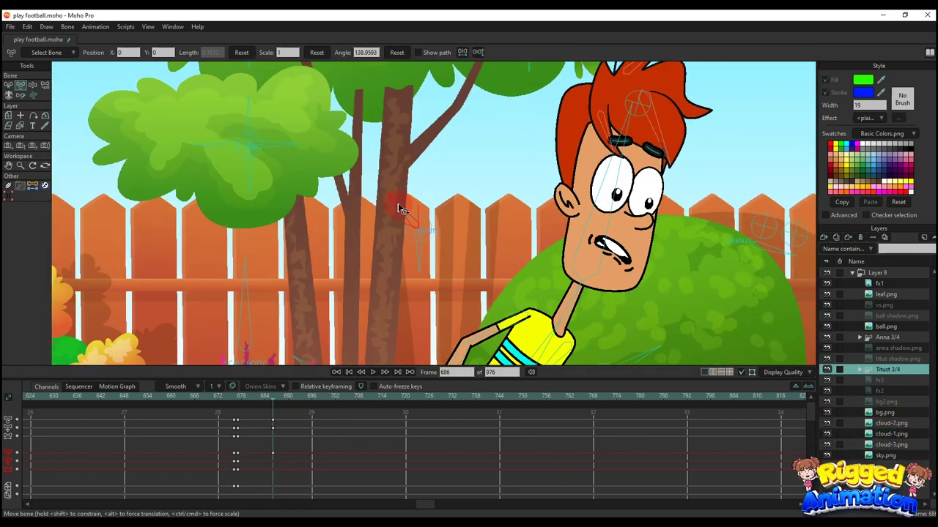
Step: Change the interpolation of the boy's mouth keyframe at frame 677 and move his mouth keyframe from frame 686 to 682
left_click_drag(238, 452, 236, 455)
right_click(236, 454)
left_click(258, 416)
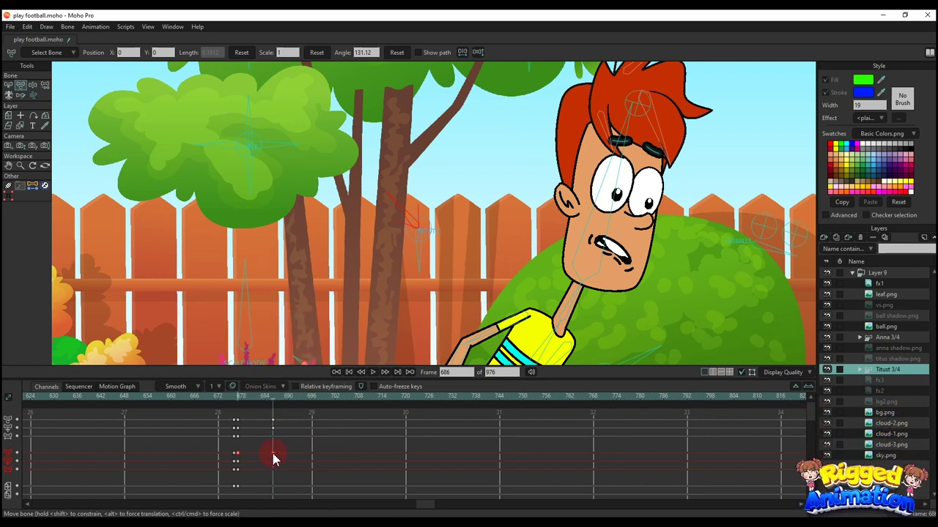
left_click_drag(273, 458, 255, 454)
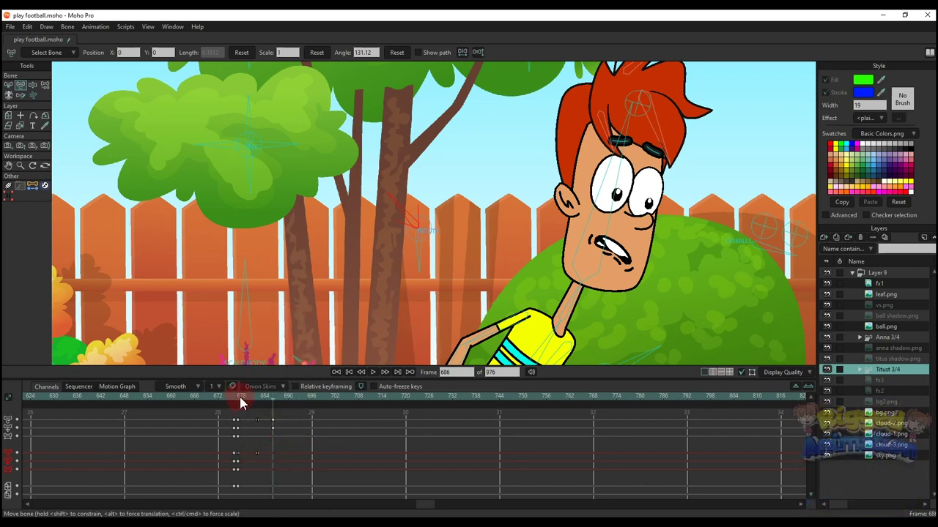
Step: Preview the motion, freeze the boy's pose at frame 686 and shift those keyframes one frame later to 687
key("space")
key("space")
key("ctrl+f")
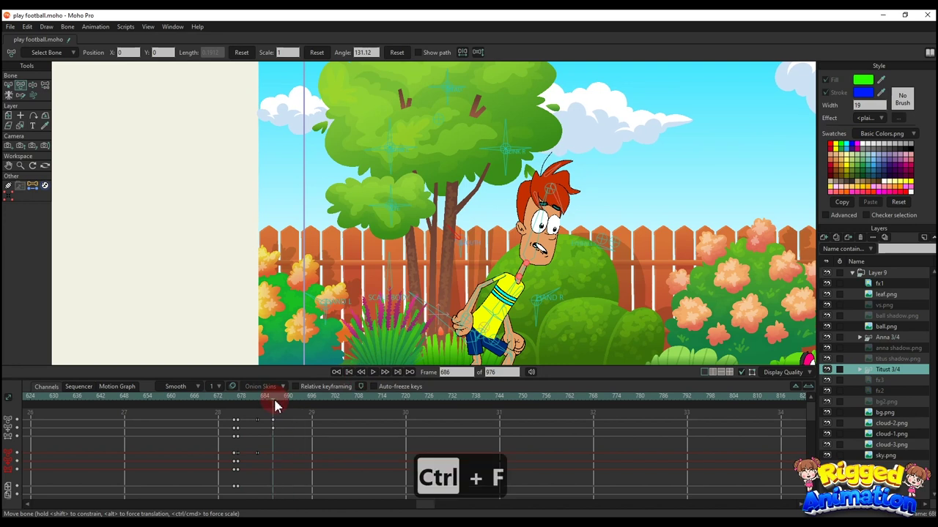
left_click_drag(286, 474, 268, 405)
left_click_drag(272, 420, 277, 421)
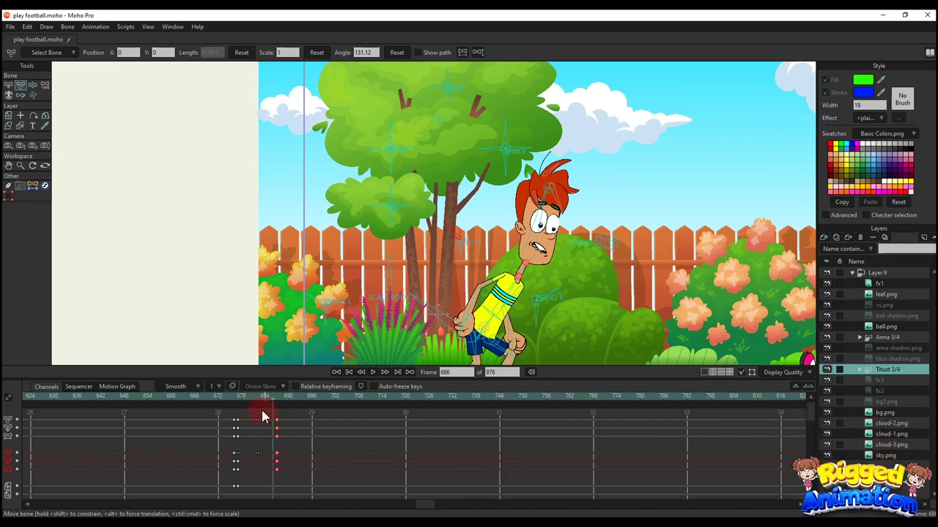
Step: At frame 682, rotate the boy's SCALE BODY bone to 120 degrees and scrub through the transition
left_click(258, 396)
left_click(308, 437)
left_click_drag(400, 270, 357, 226)
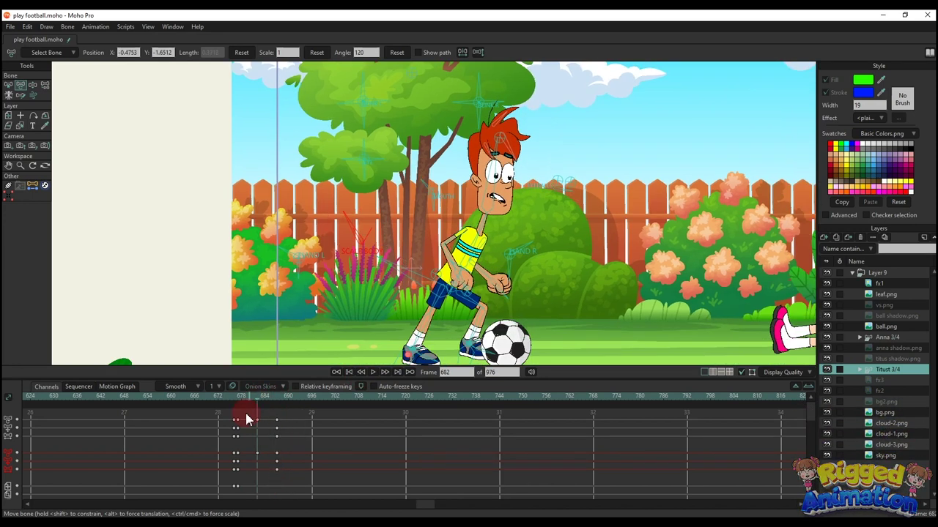
left_click_drag(246, 419, 267, 403)
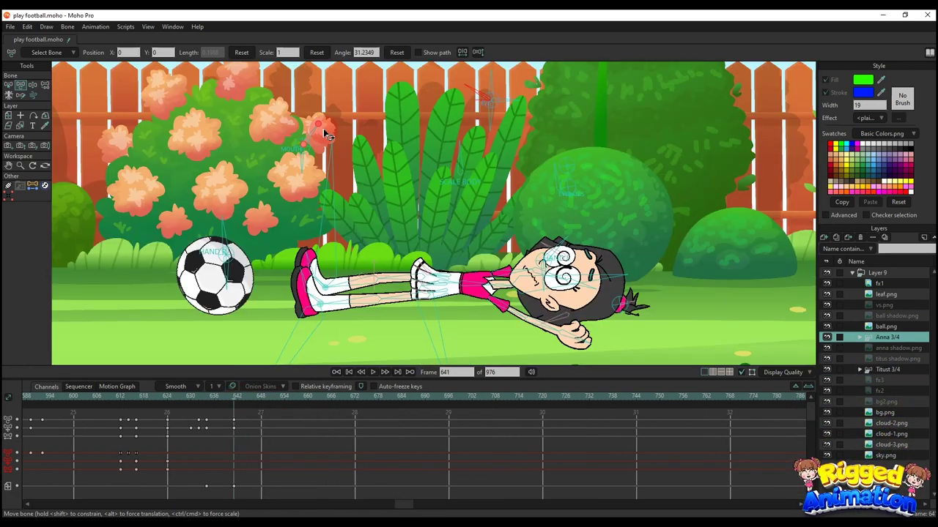
Step: On the Anna 3/4 layer at frame 641, adjust the fallen girl's mouth shape and play the animation
left_click_drag(326, 134, 311, 126)
left_click_drag(312, 134, 328, 139)
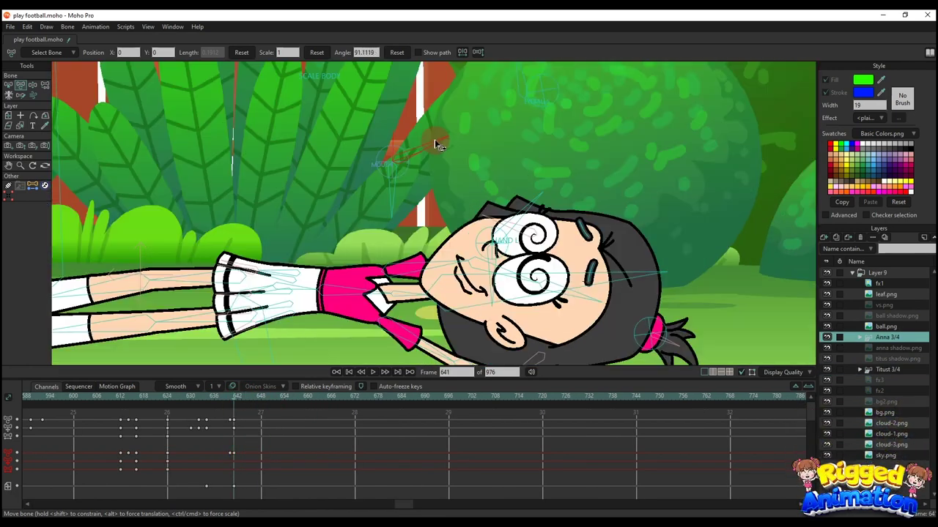
key("space")
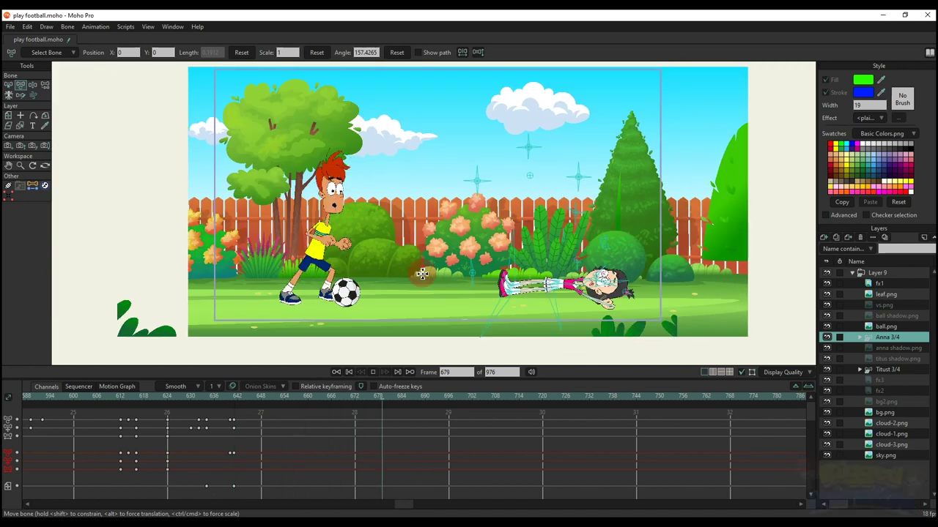
Step: Make the boy blink by closing his eyelids at frame 690, copying that key to frame 692 and reopening them at 696
left_click(425, 412)
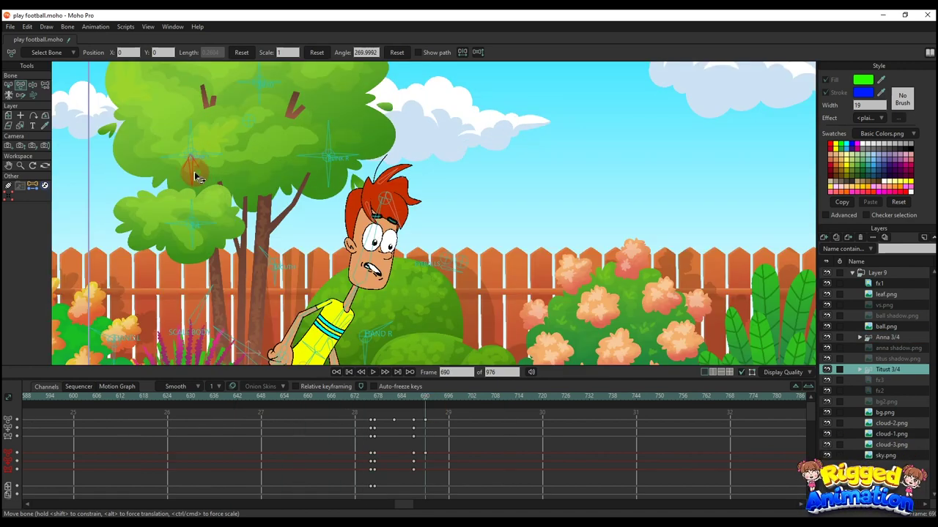
key("ctrl+c")
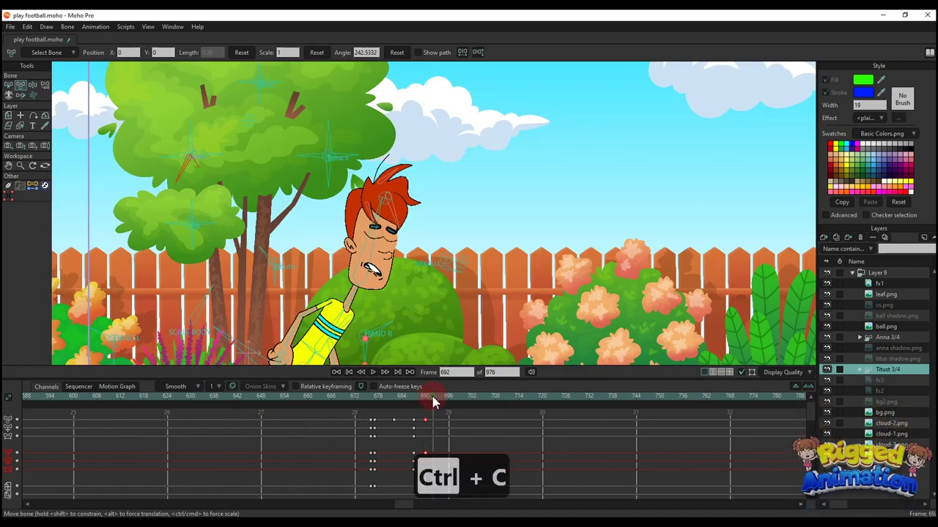
left_click(432, 399)
key("ctrl+v")
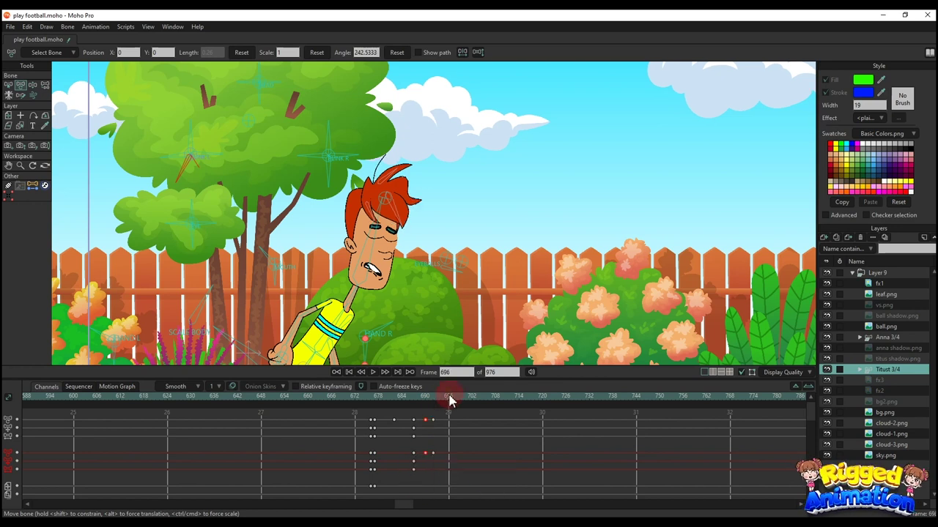
left_click(395, 53)
Step: Copy the boy's blink keyframes from frames 690 to 696 and paste them at frame 698
scroll(478, 162, "down", 3)
left_click_drag(456, 464, 422, 411)
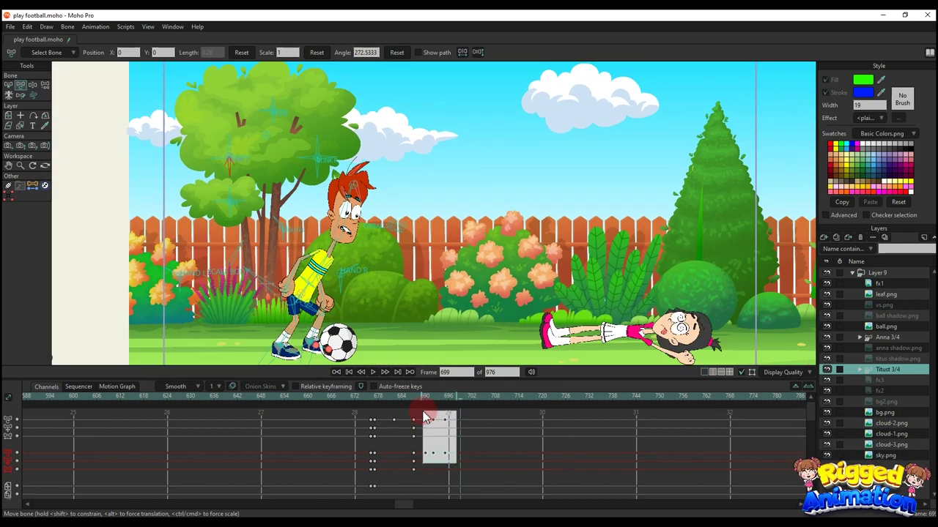
key("ctrl+c")
left_click(458, 399)
key("ctrl+v")
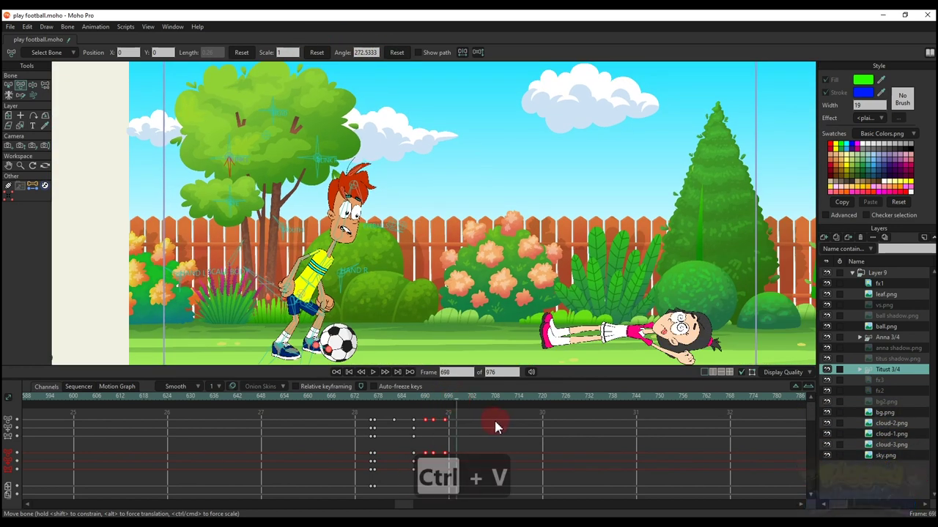
Step: Play the boy's reaction from about frame 682 to check the repeated blink
left_click(395, 397)
key("space")
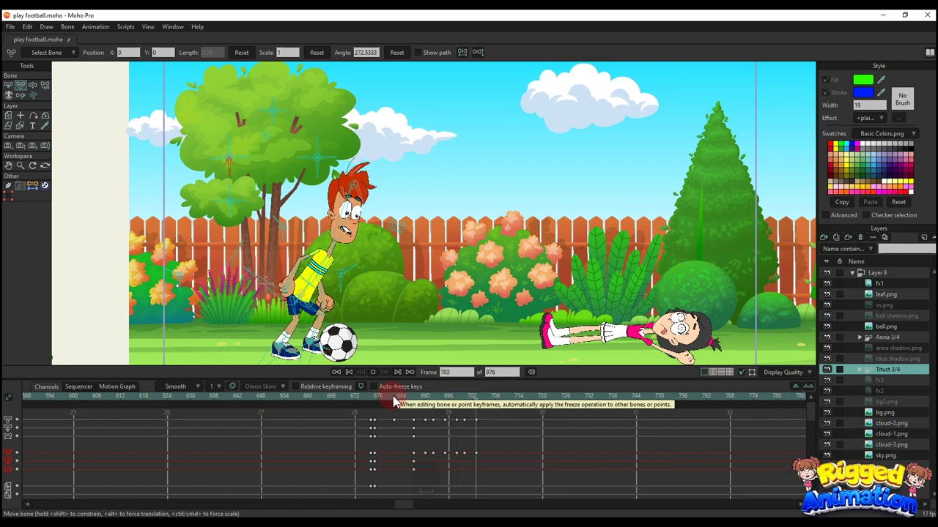
key("space")
scroll(516, 281, "down", 3)
Step: At frame 677, track the camera to X 1.1325, Y 0.1196 and play back the new framing
left_click_drag(516, 281, 480, 254)
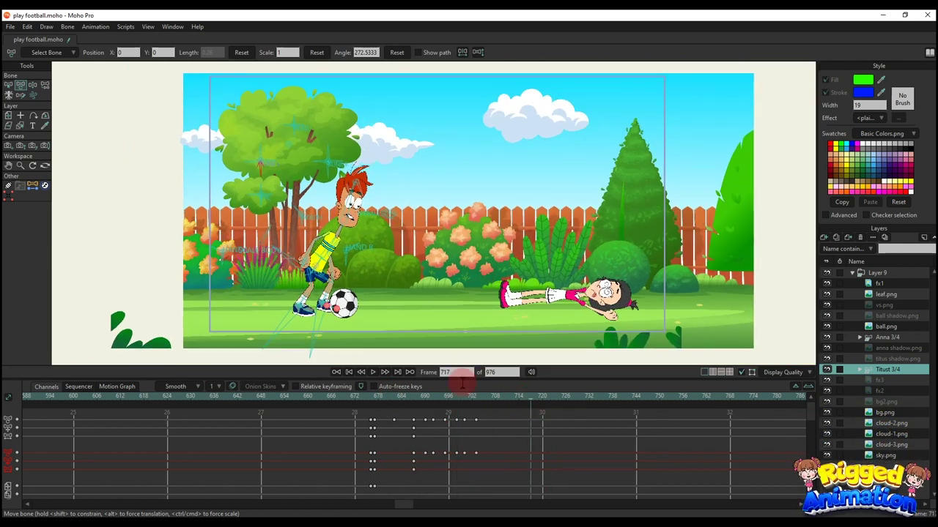
scroll(410, 433, "down", 3)
left_click(376, 397)
key("4")
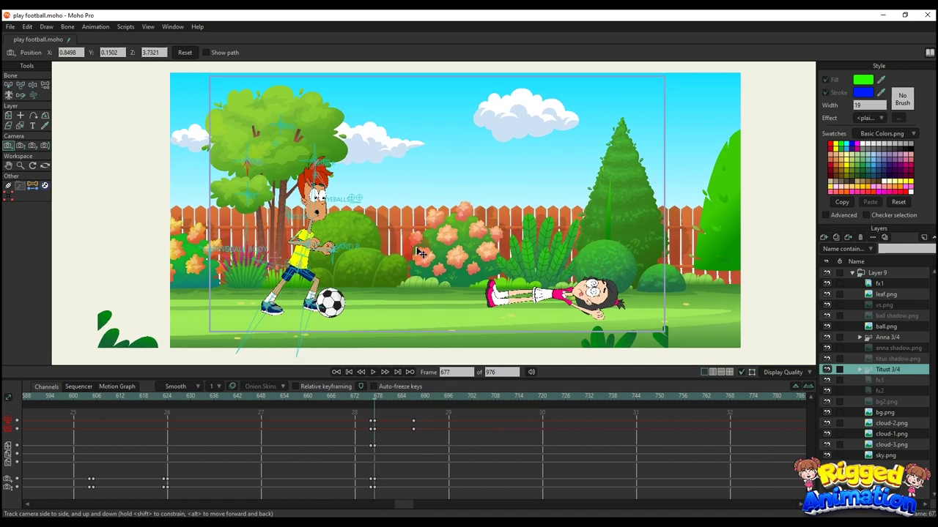
key("space")
left_click(375, 397)
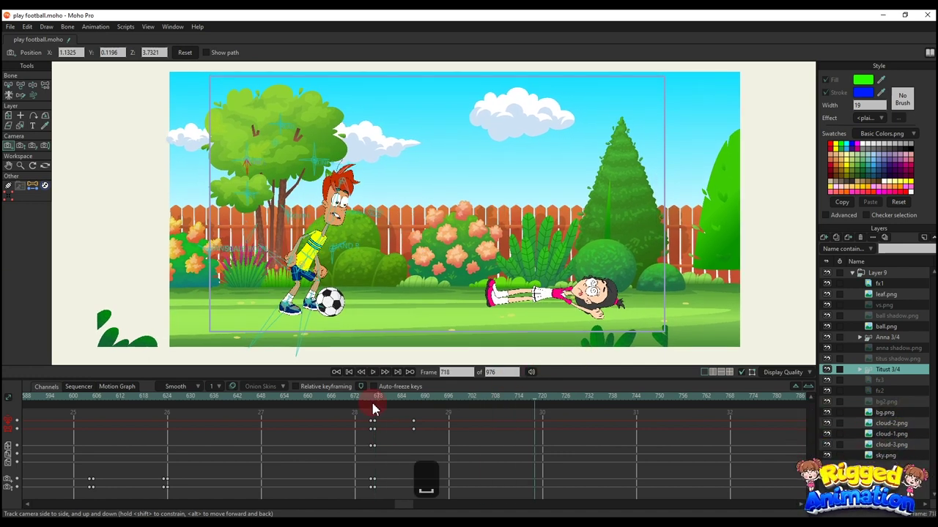